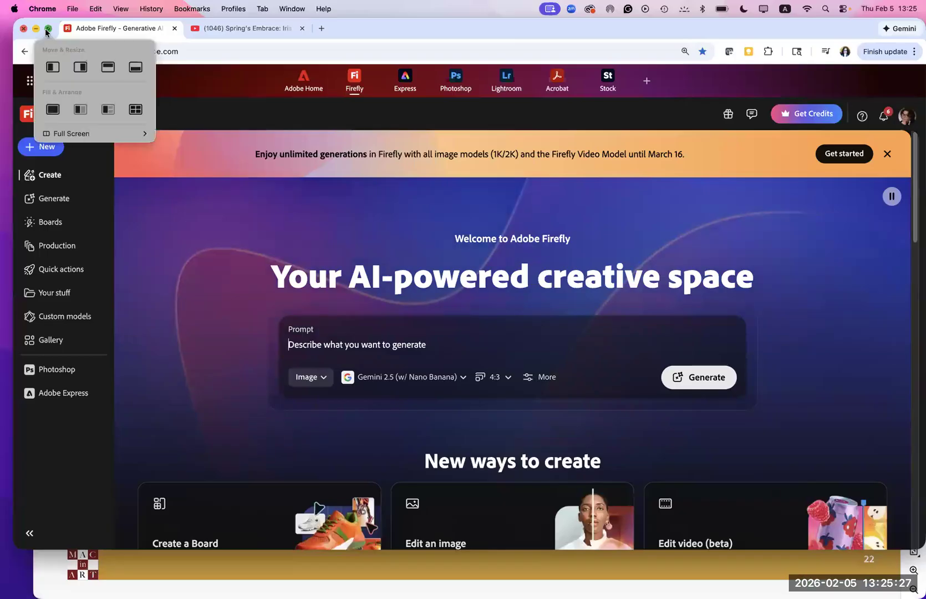
- Show the browser window full screen and examine the Adobe and partner image models offered for the prompt
left_click(47, 27)
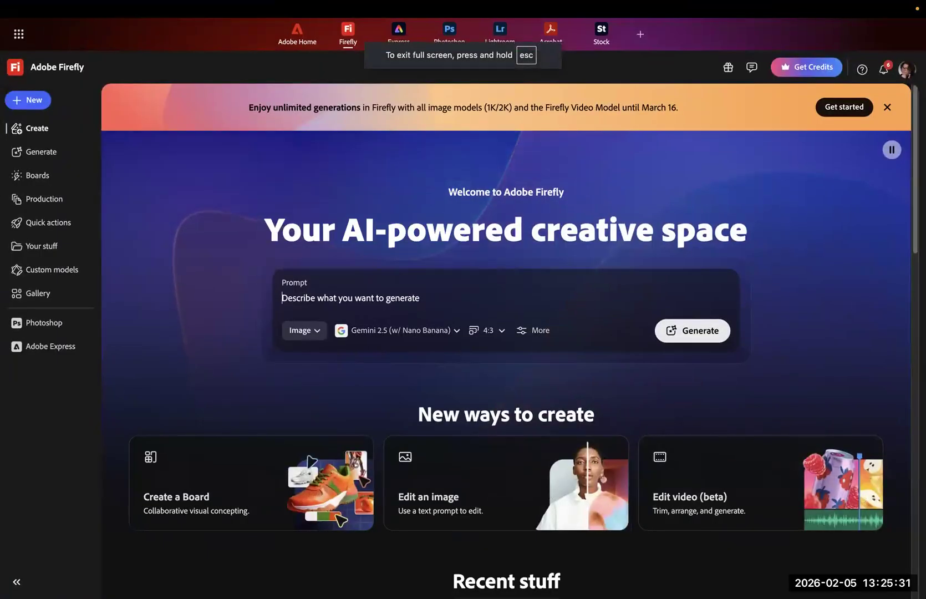
mouse_move(624, 582)
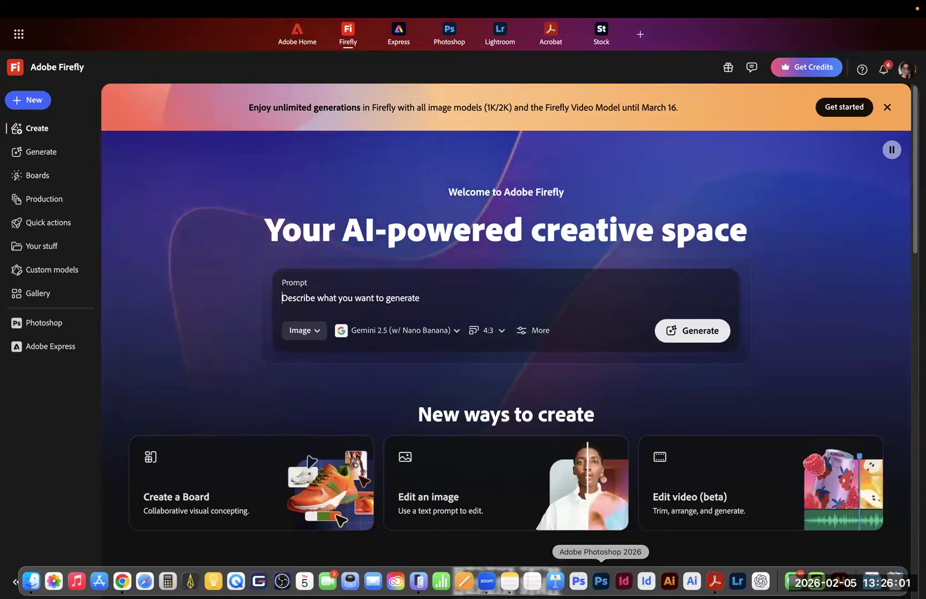
left_click(34, 102)
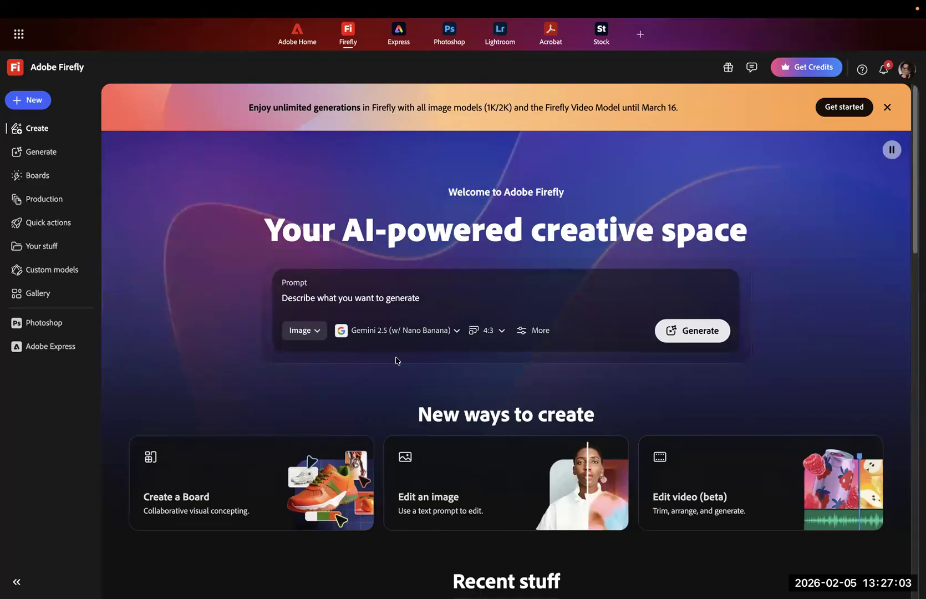
left_click(457, 331)
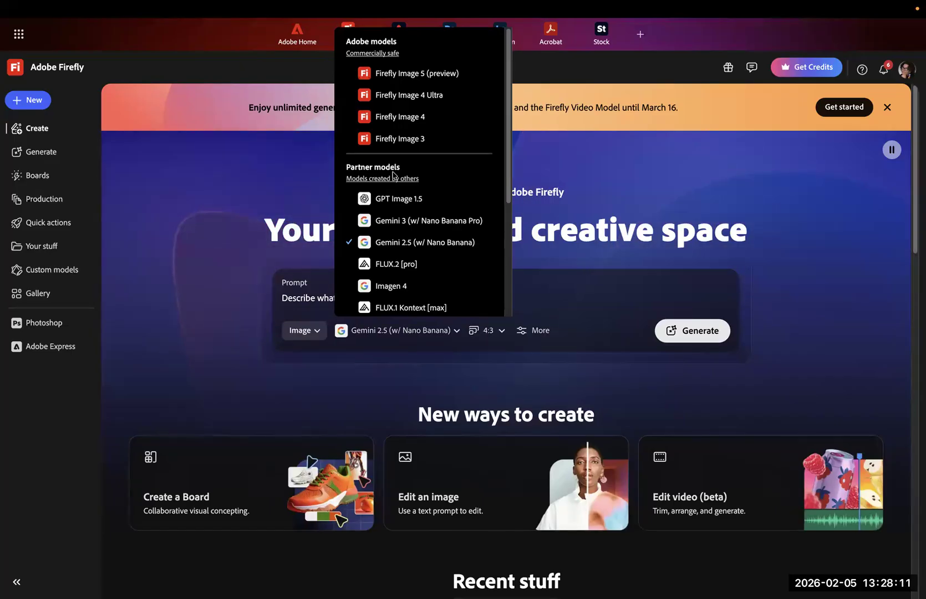
left_click_drag(507, 206, 499, 332)
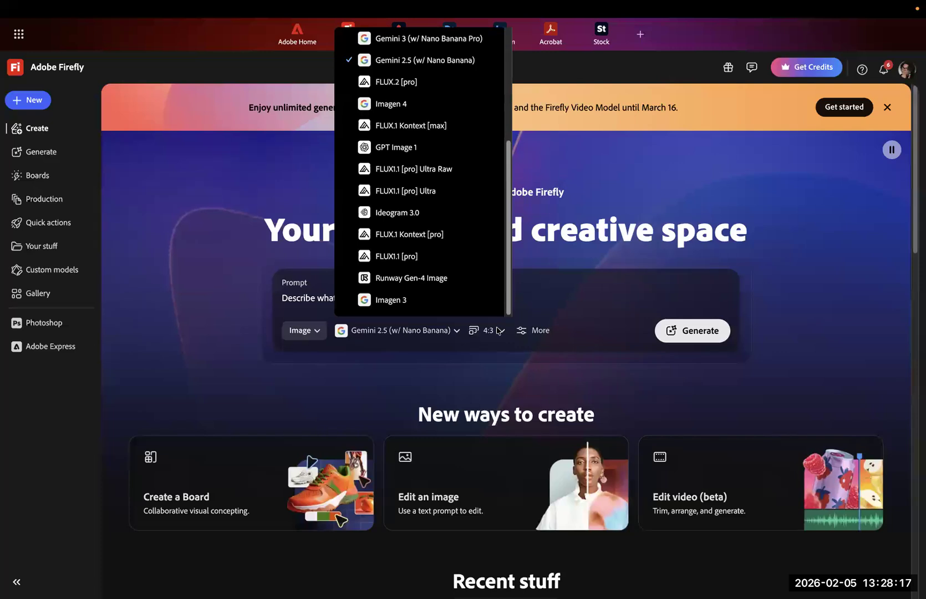
scroll(469, 297, "up", 2)
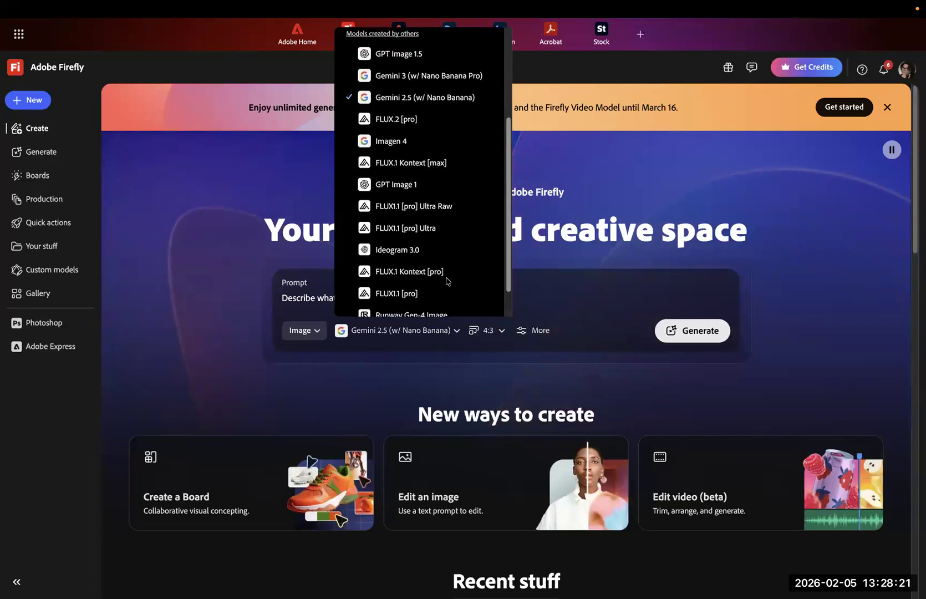
scroll(441, 264, "up", 2)
scroll(439, 244, "up", 4)
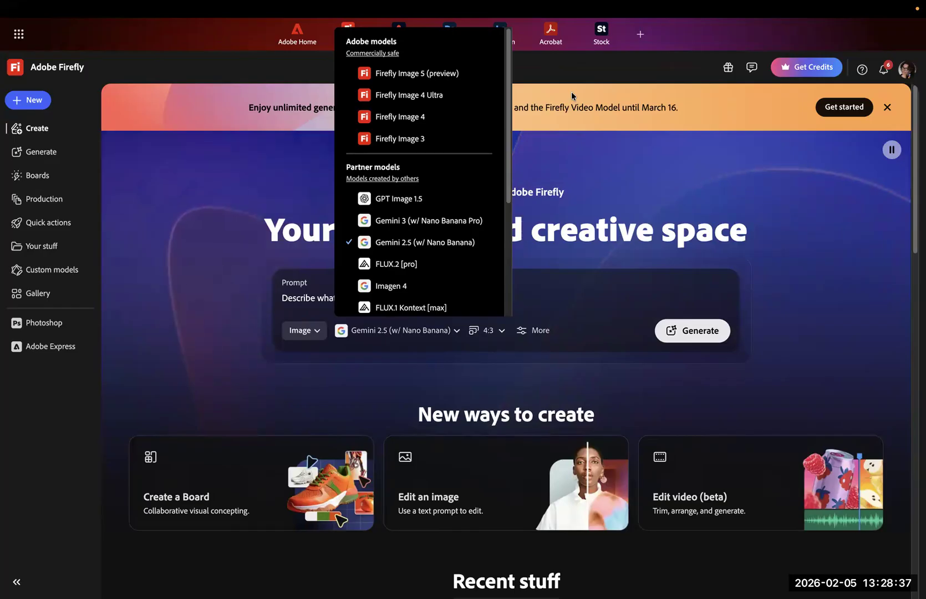
- View the Generate page and the Creative Production bulk actions, returning to the Firefly home page
left_click(35, 153)
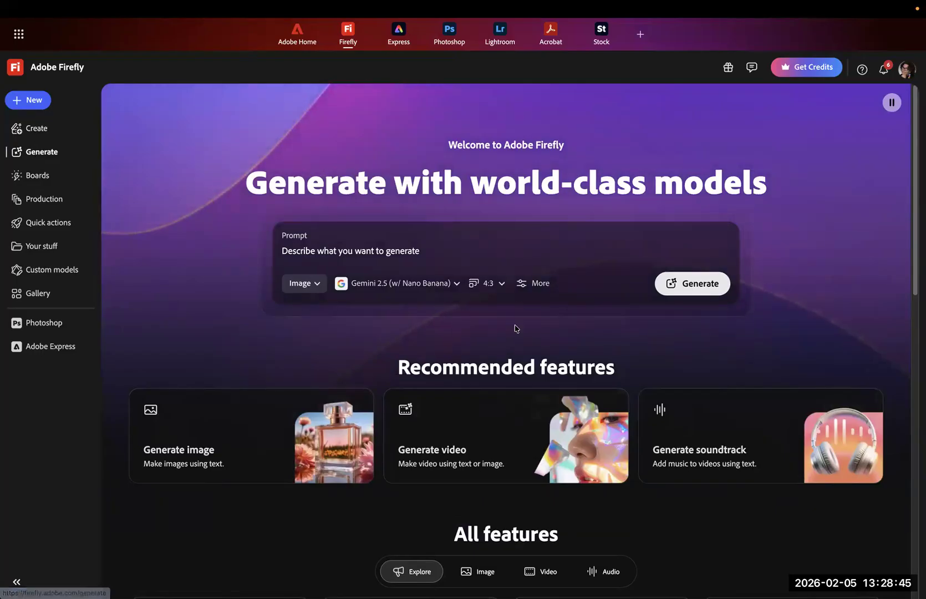
left_click(40, 200)
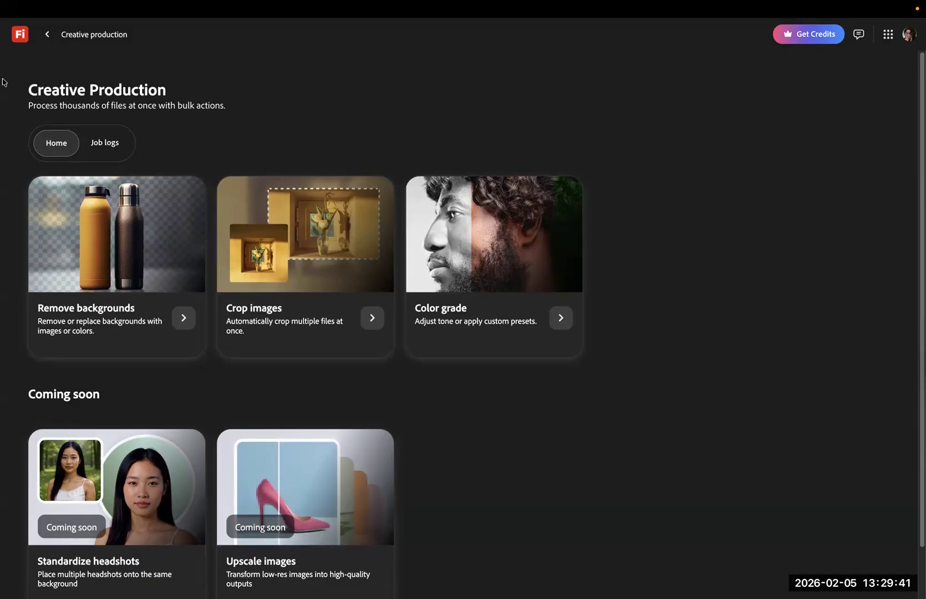
left_click(47, 35)
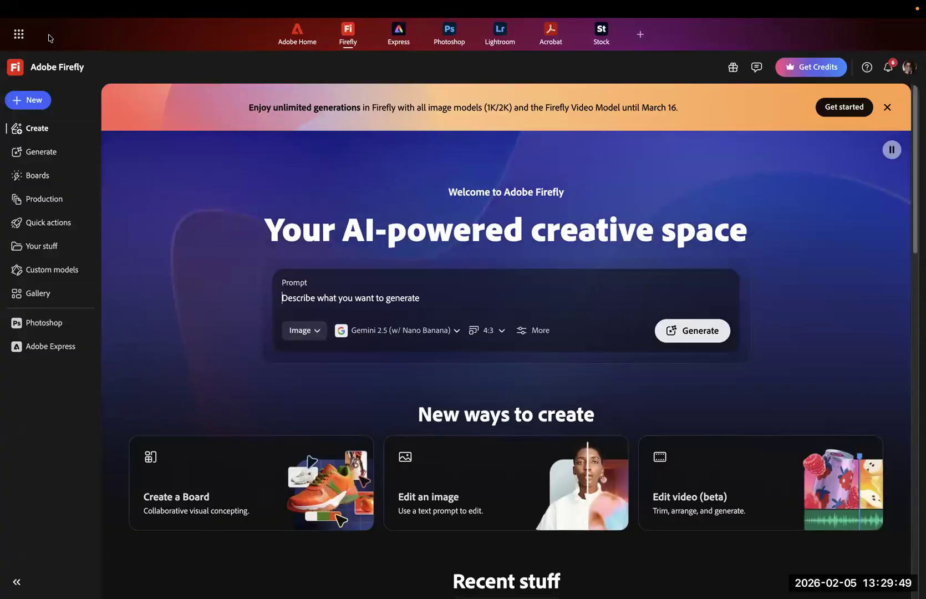
- Look through the Quick actions, Your stuff and Custom models pages
left_click(44, 225)
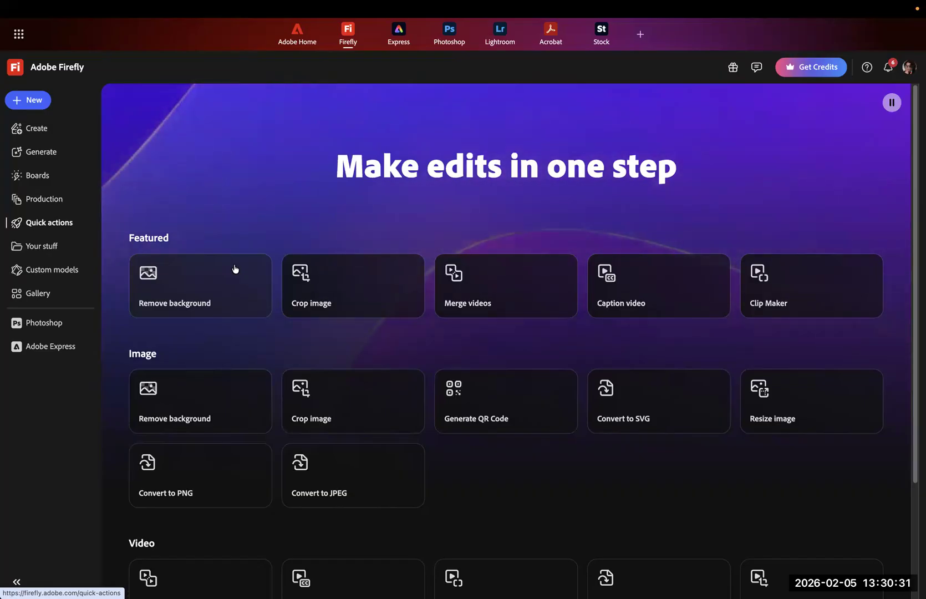
left_click(41, 253)
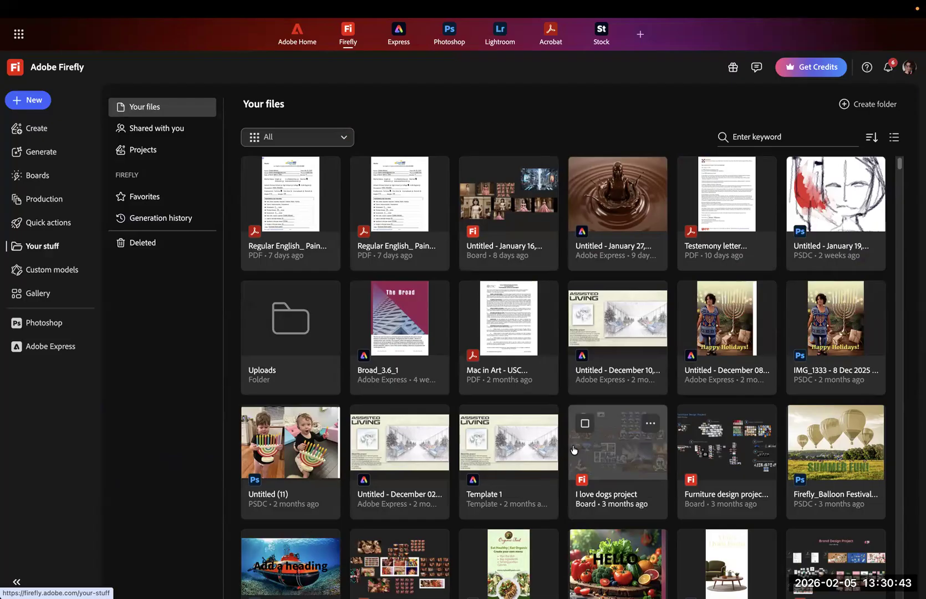
left_click(57, 273)
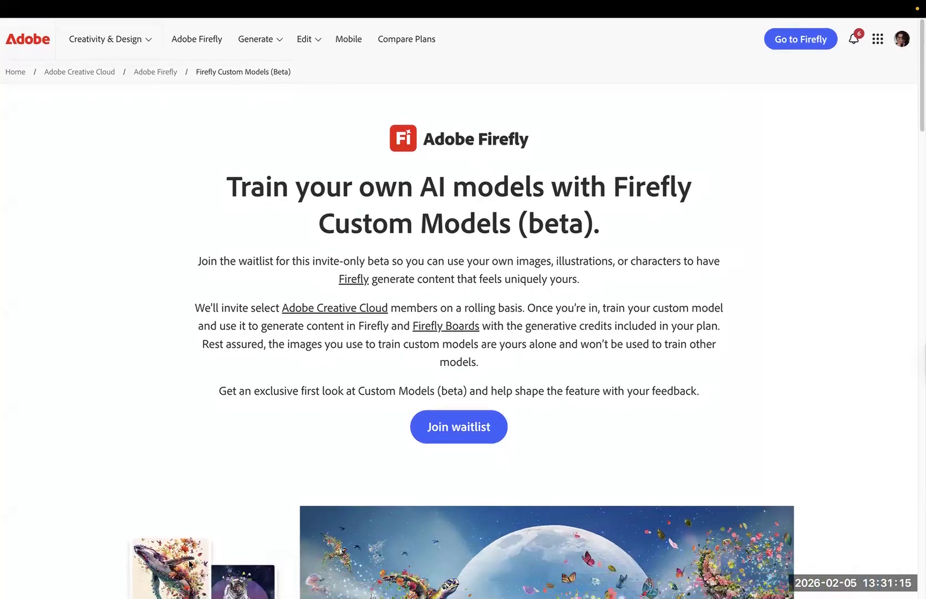
- Exit full screen in Chrome and return from the Custom Models page to the Adobe Firefly tab
mouse_move(259, 593)
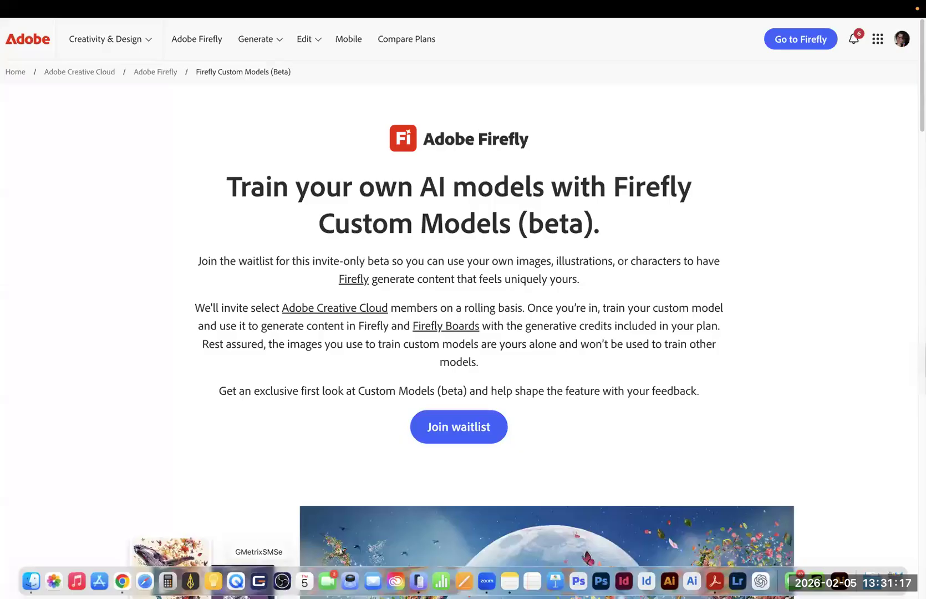
left_click(122, 581)
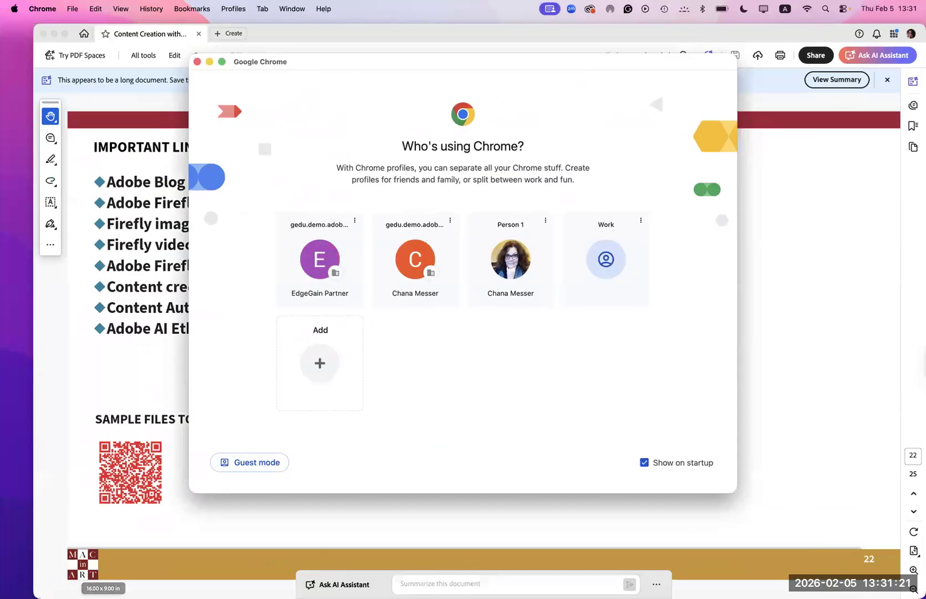
mouse_move(304, 582)
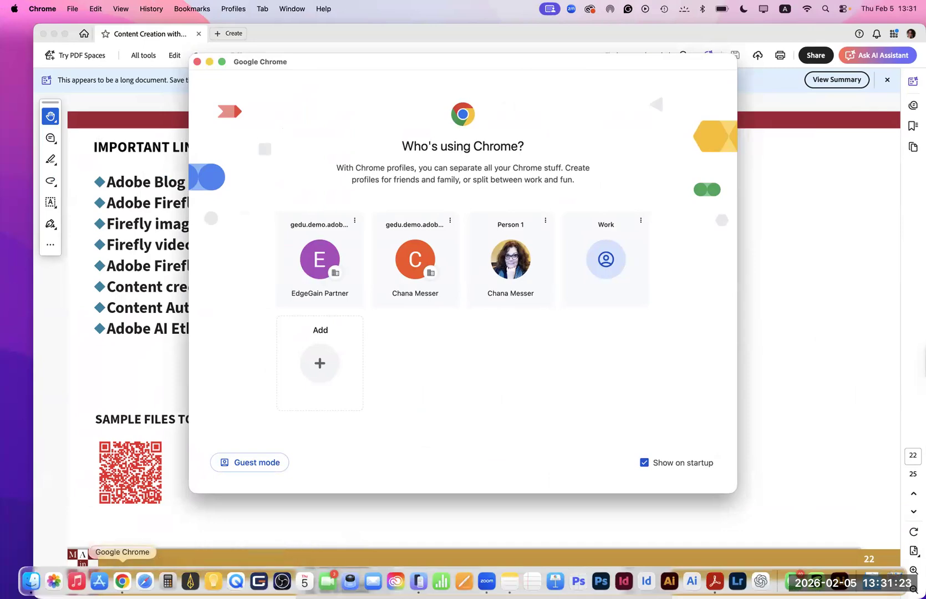
left_click(122, 581)
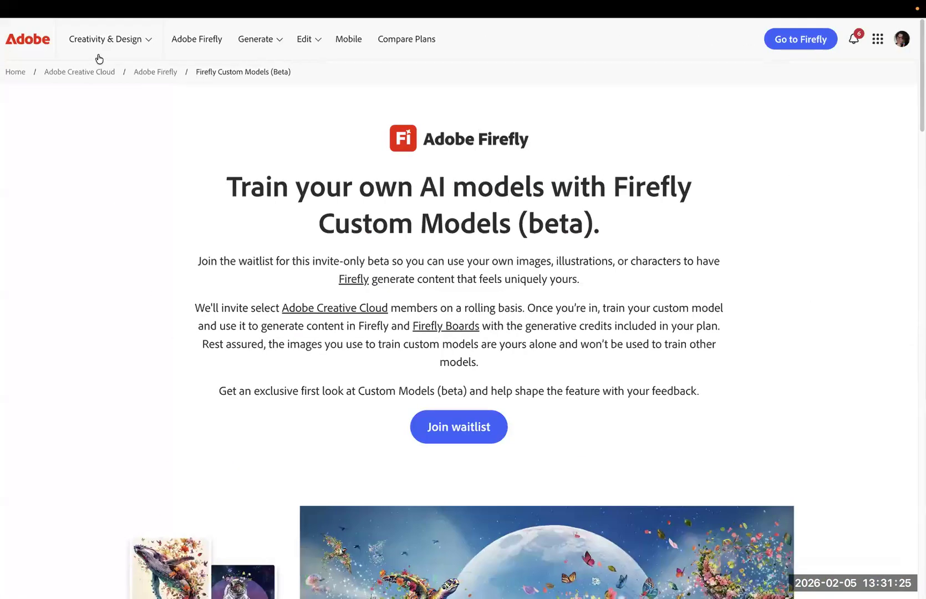
left_click(84, 7)
mouse_move(95, 7)
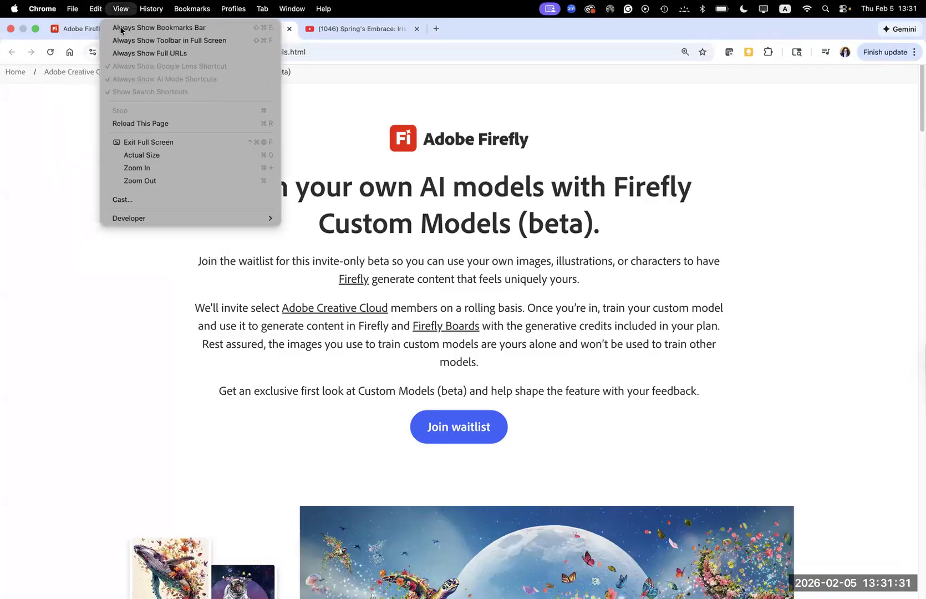
left_click(116, 142)
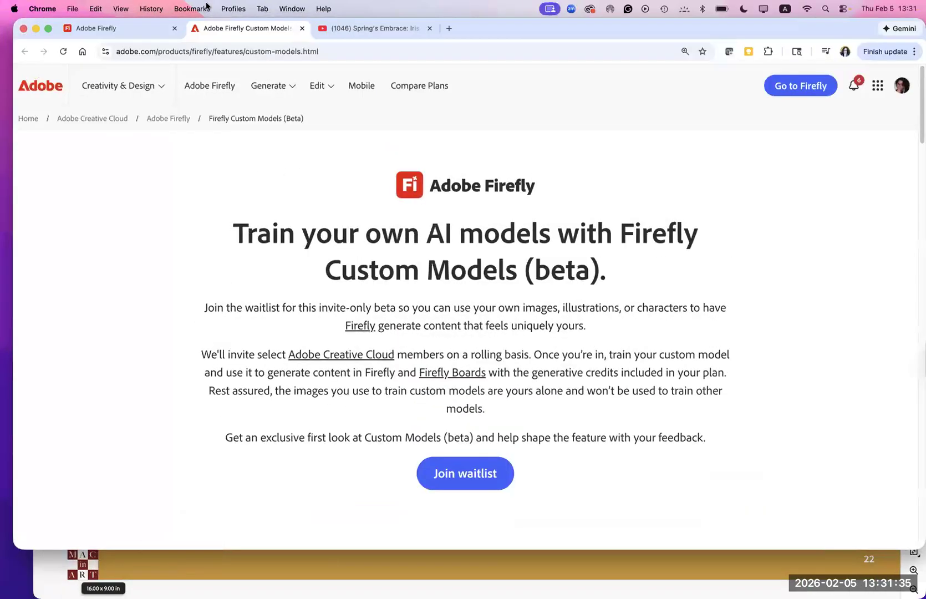
left_click(141, 29)
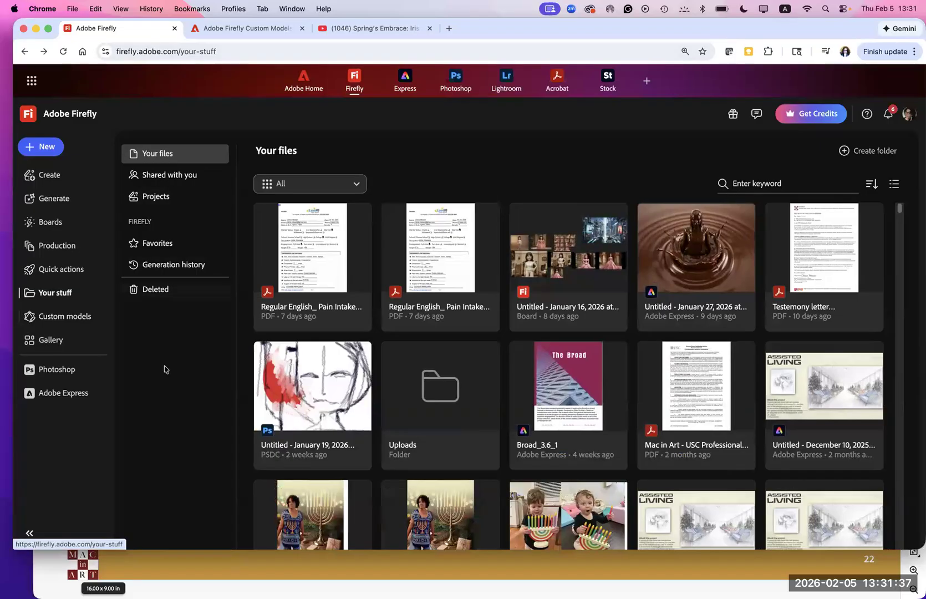
- Browse the community images and videos in the Firefly Gallery and return to its beginning
left_click(51, 340)
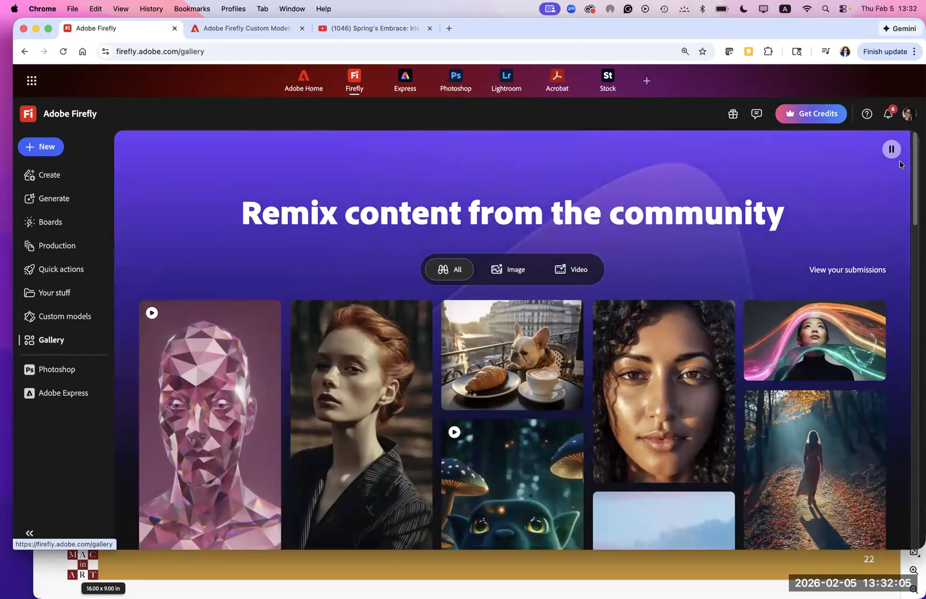
scroll(915, 183, "down", 1)
scroll(908, 221, "down", 5)
scroll(901, 290, "down", 8)
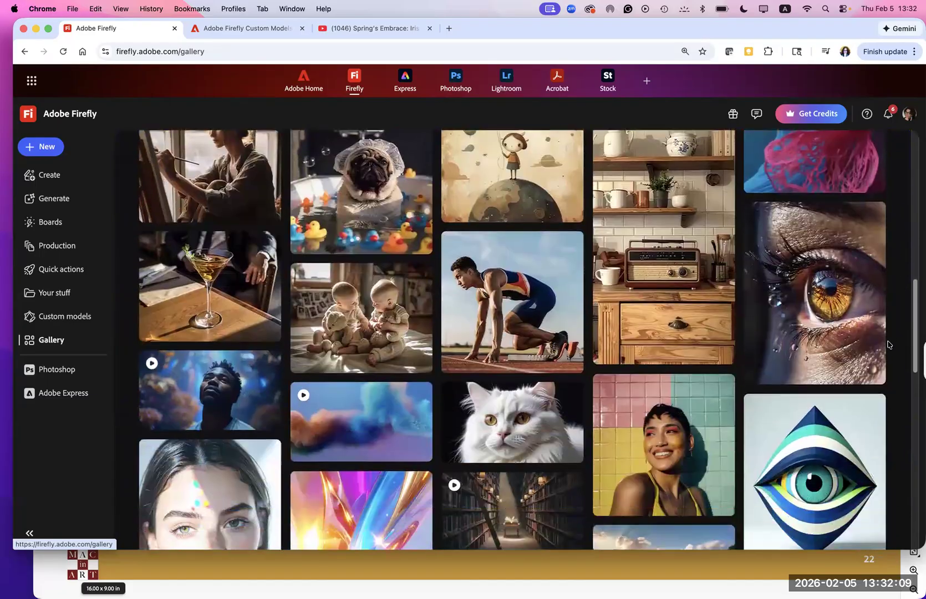
scroll(868, 410, "down", 5)
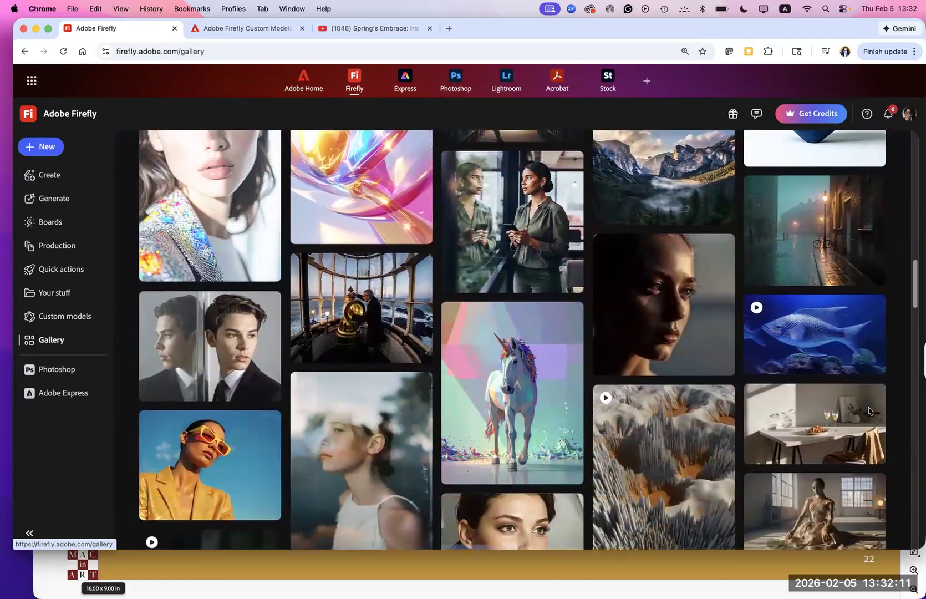
scroll(868, 434, "down", 4)
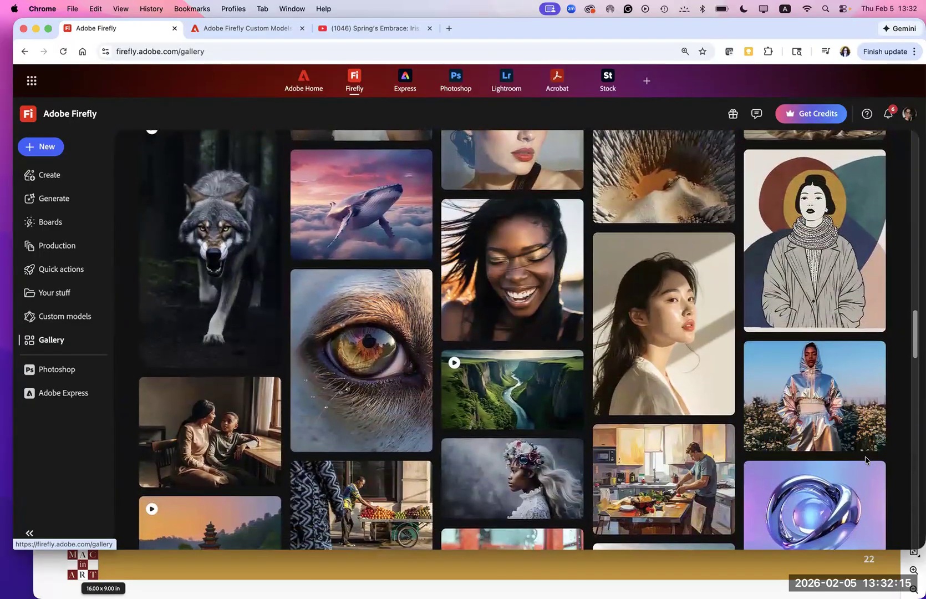
scroll(865, 456, "down", 4)
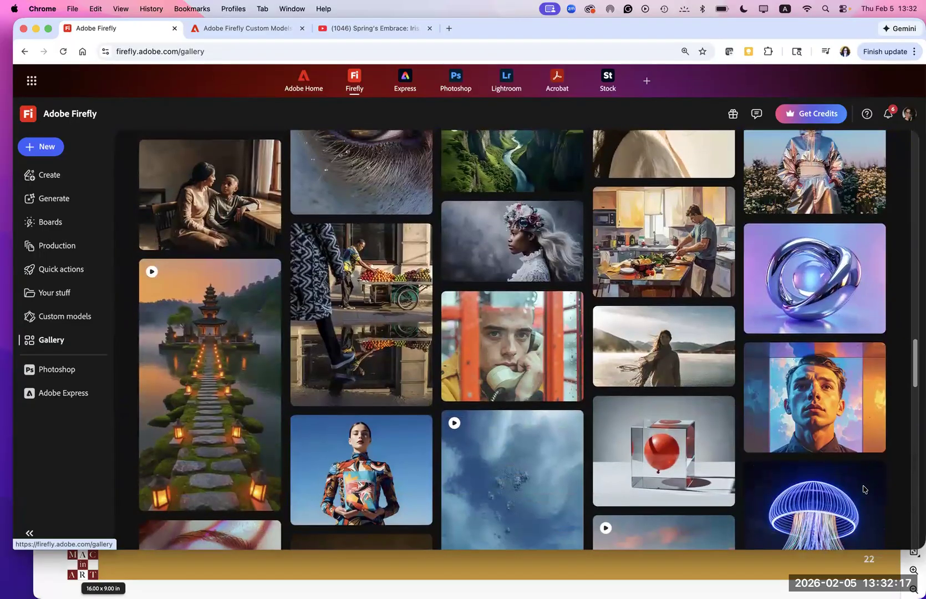
scroll(863, 468, "up", 10)
scroll(848, 340, "up", 10)
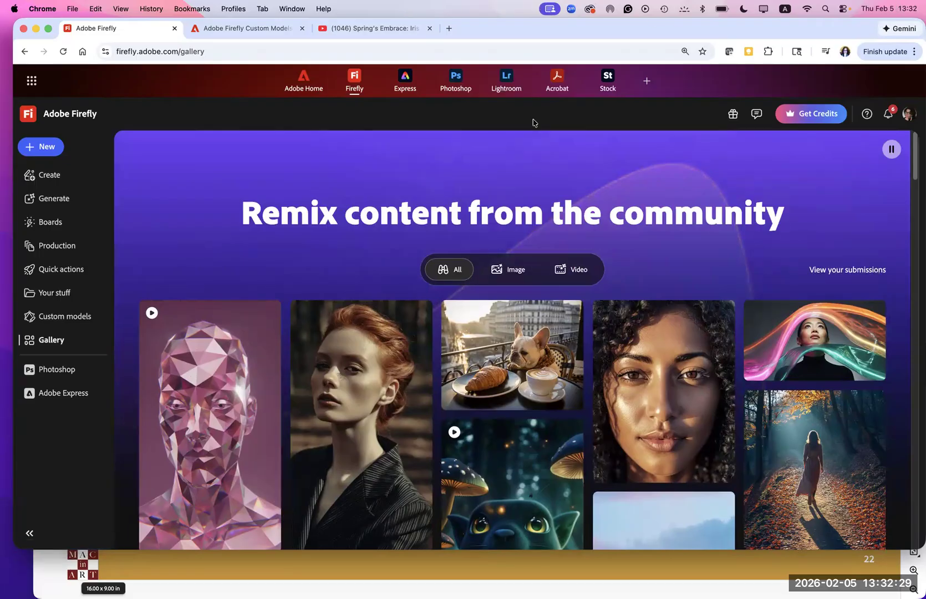
- Review the previously generated images in the Generation history of Your stuff
left_click(50, 295)
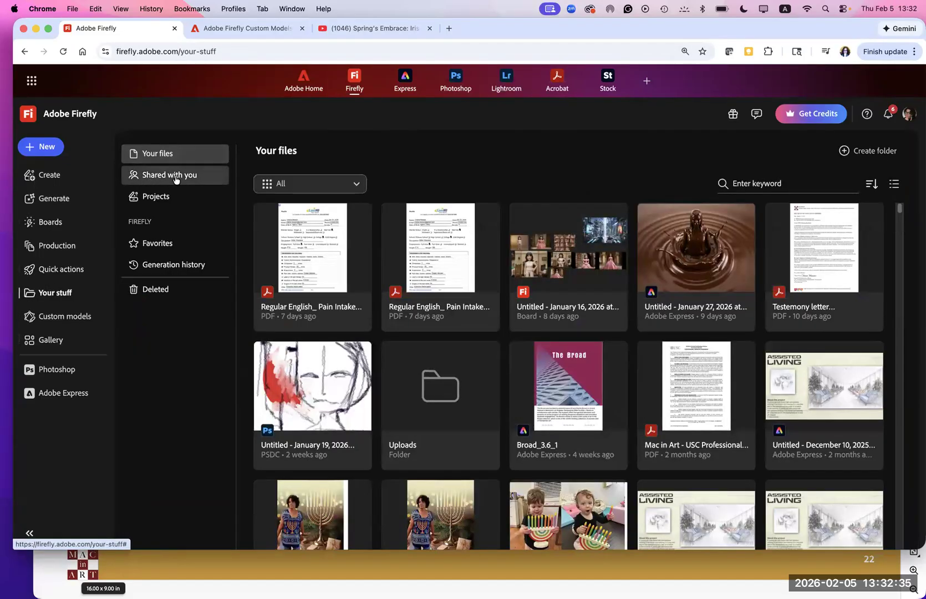
left_click(157, 267)
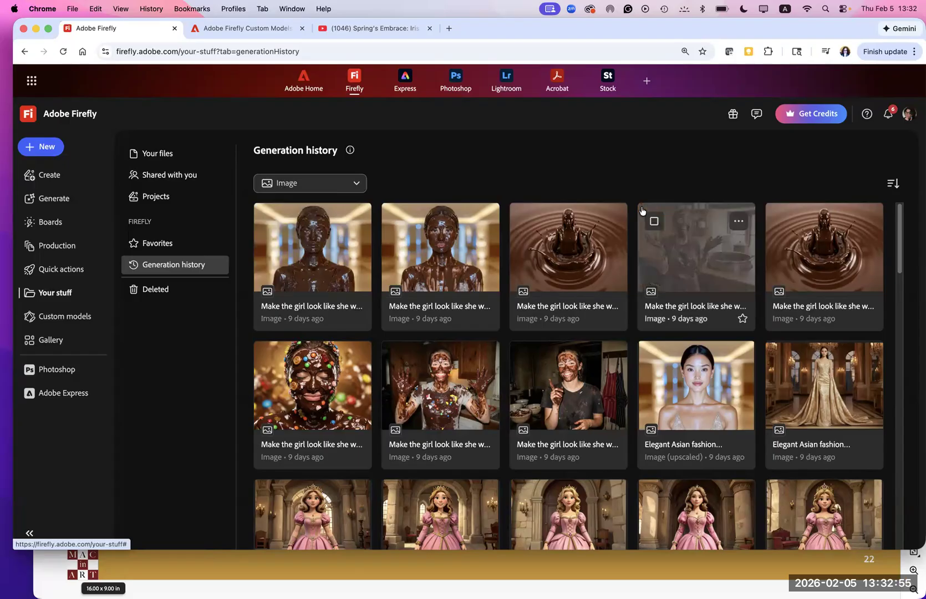
scroll(641, 210, "down", 15)
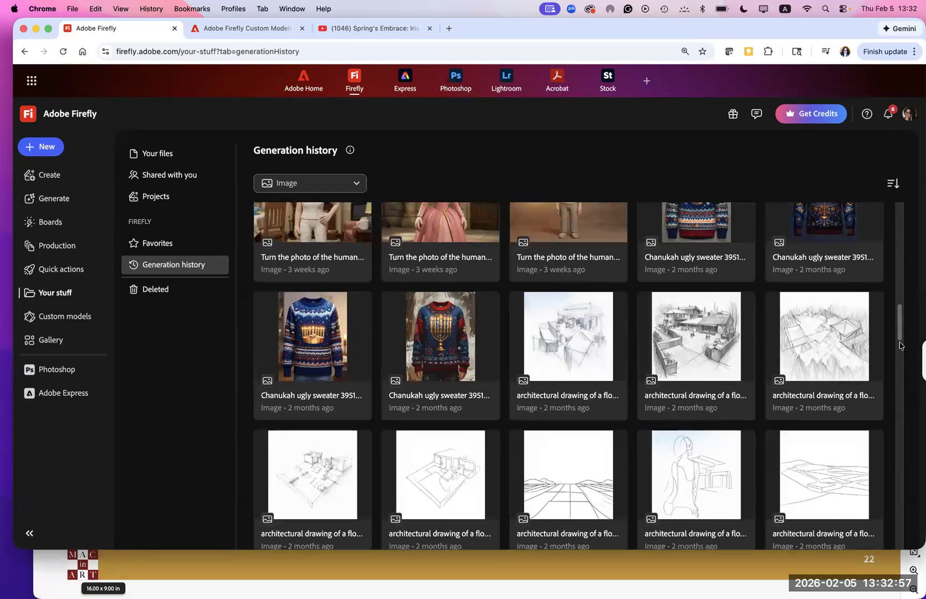
left_click_drag(899, 345, 895, 422)
scroll(876, 504, "down", 15)
scroll(875, 504, "down", 10)
scroll(872, 530, "up", 20)
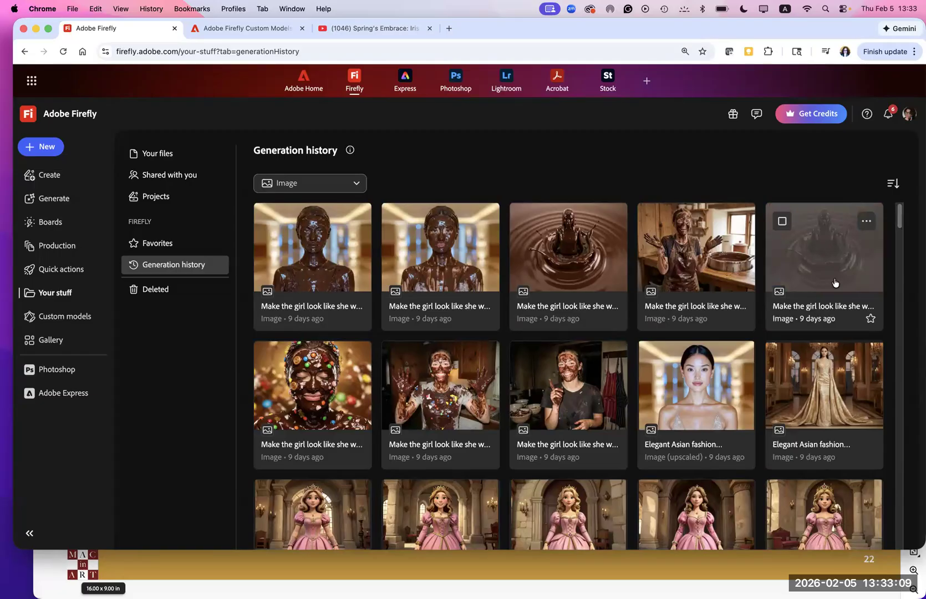
- Open the golden-gown fashion model image from the history, dismiss the unlimited generations notice, and set the model to Firefly Image 4
left_click(829, 387)
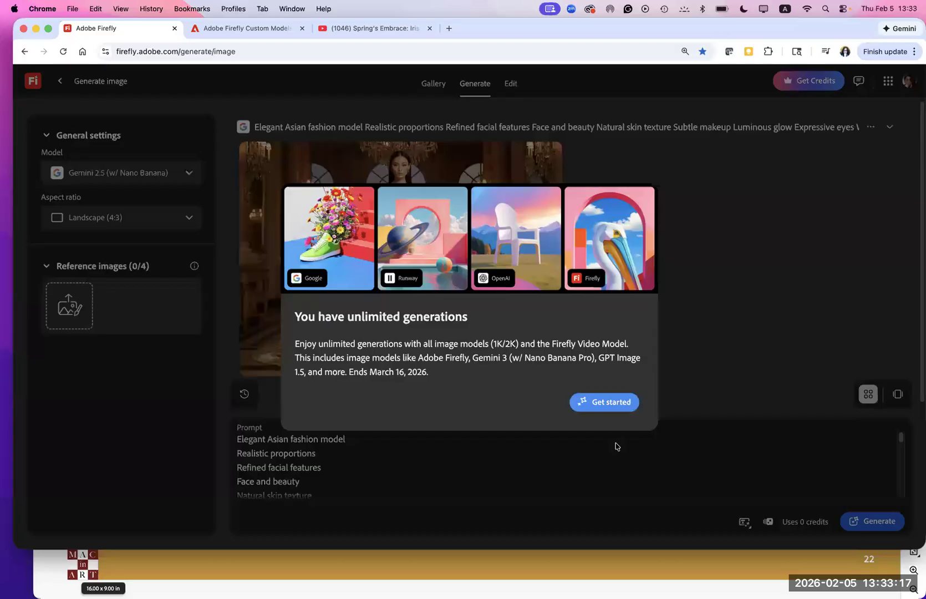
left_click(607, 407)
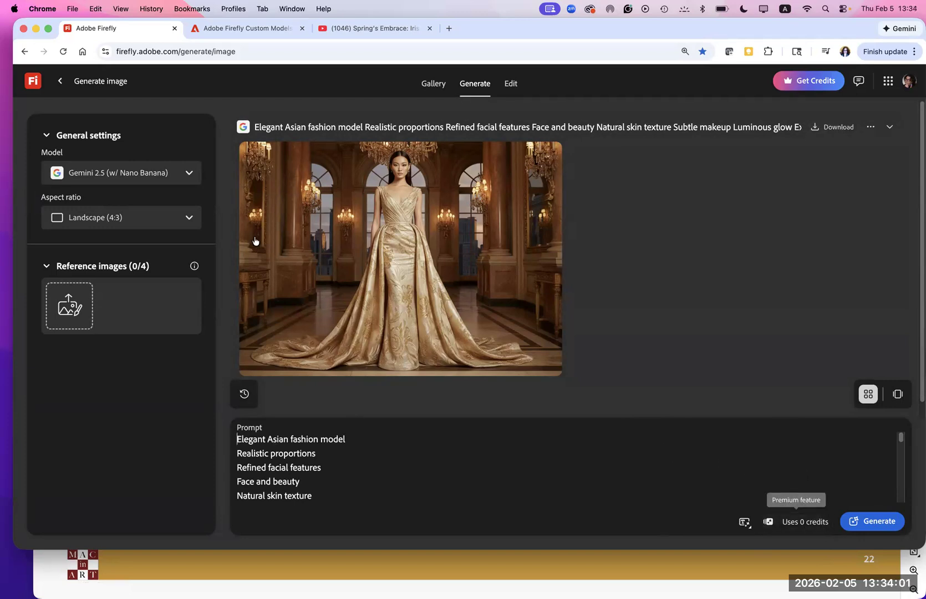
mouse_move(251, 145)
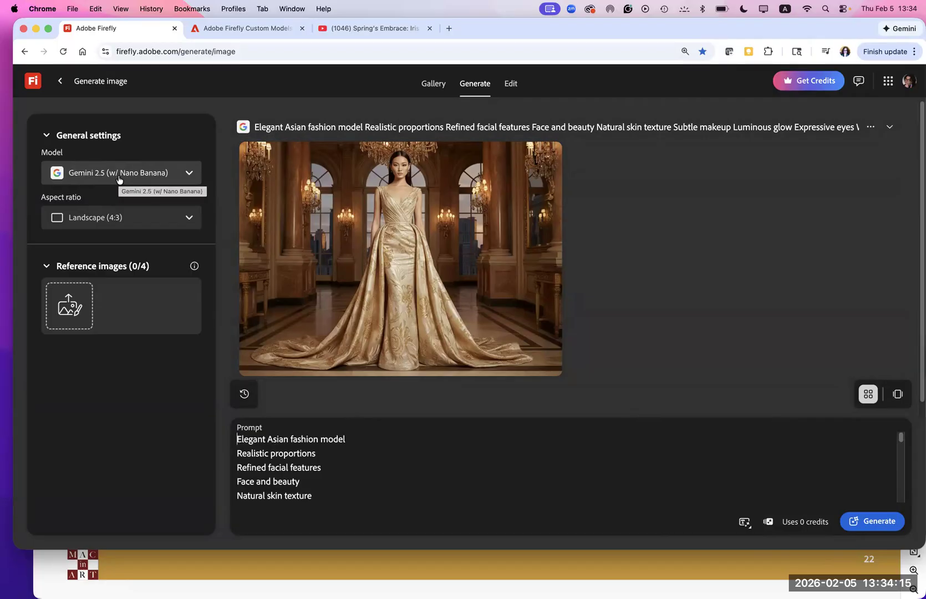
left_click(189, 174)
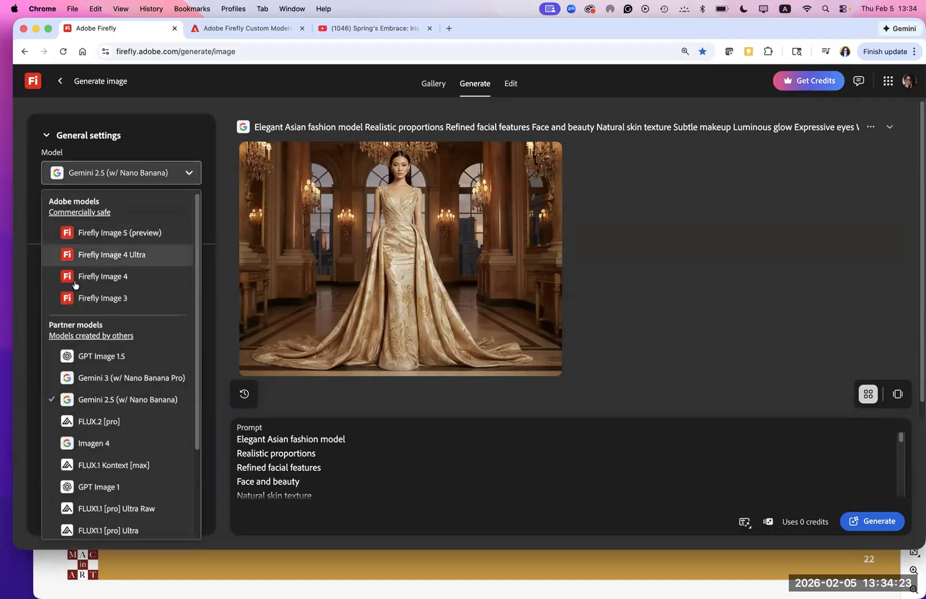
left_click(135, 277)
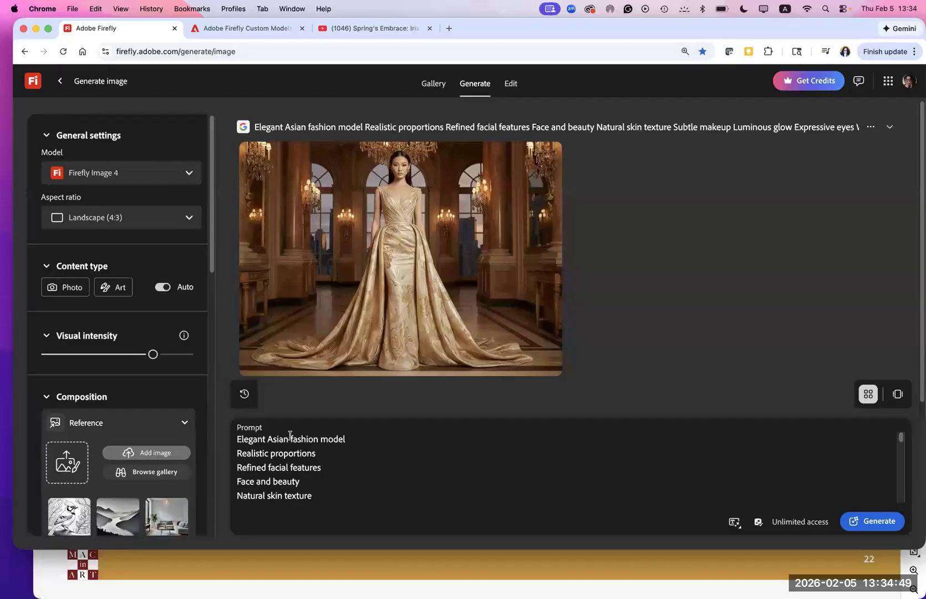
- Set the aspect ratio to Square (1:1), the content type to Art, and the visual intensity to its maximum
left_click(187, 220)
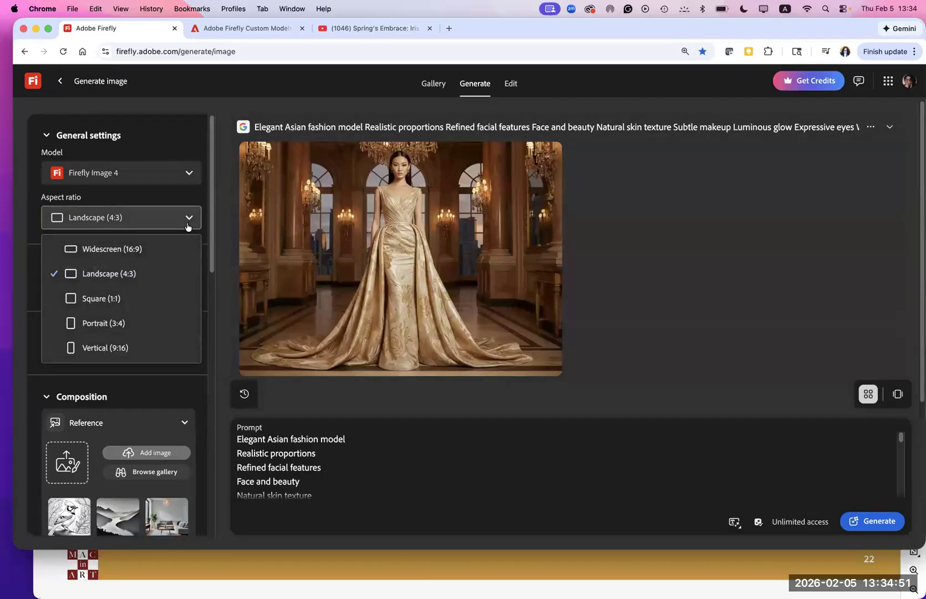
left_click(142, 302)
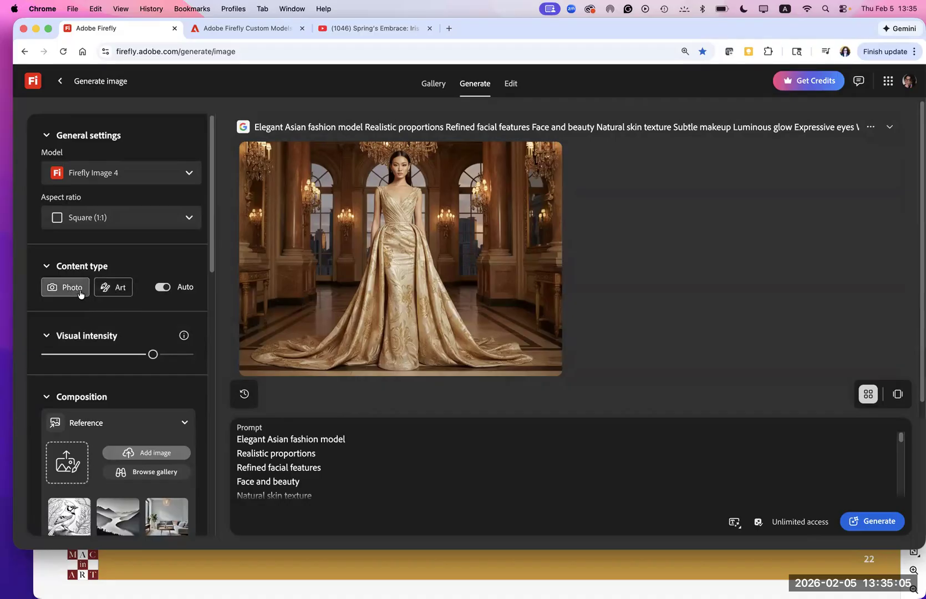
left_click(117, 290)
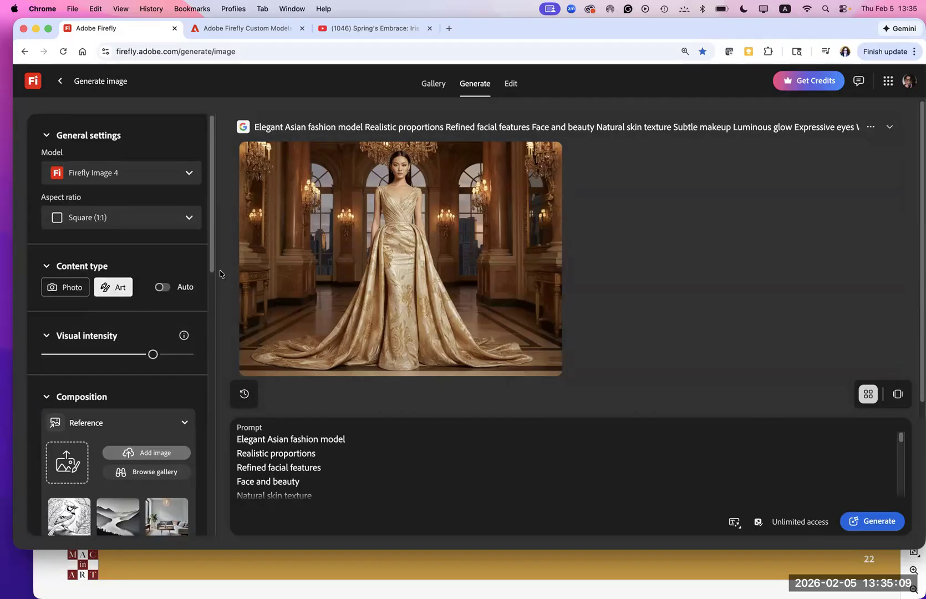
left_click_drag(214, 270, 214, 299)
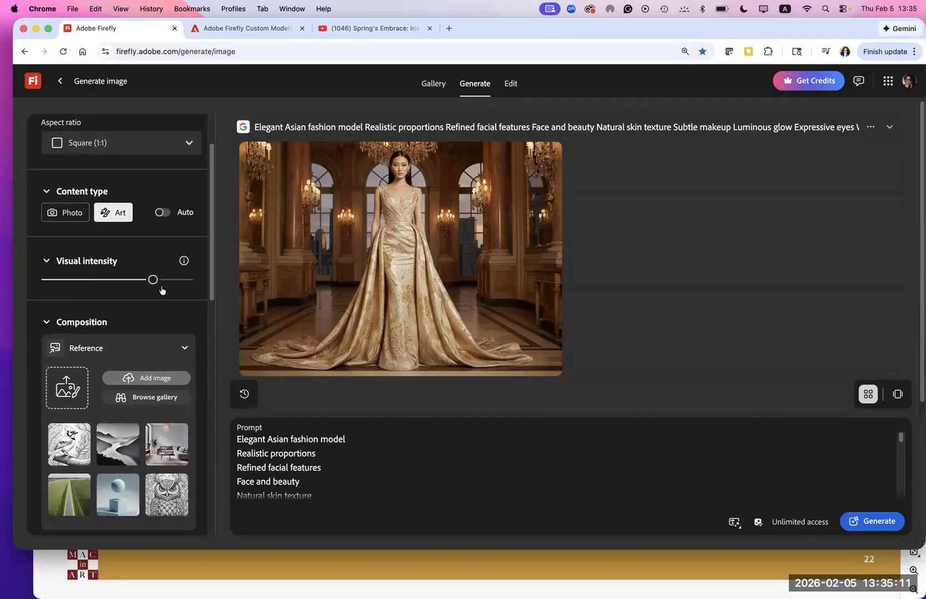
left_click_drag(160, 281, 208, 283)
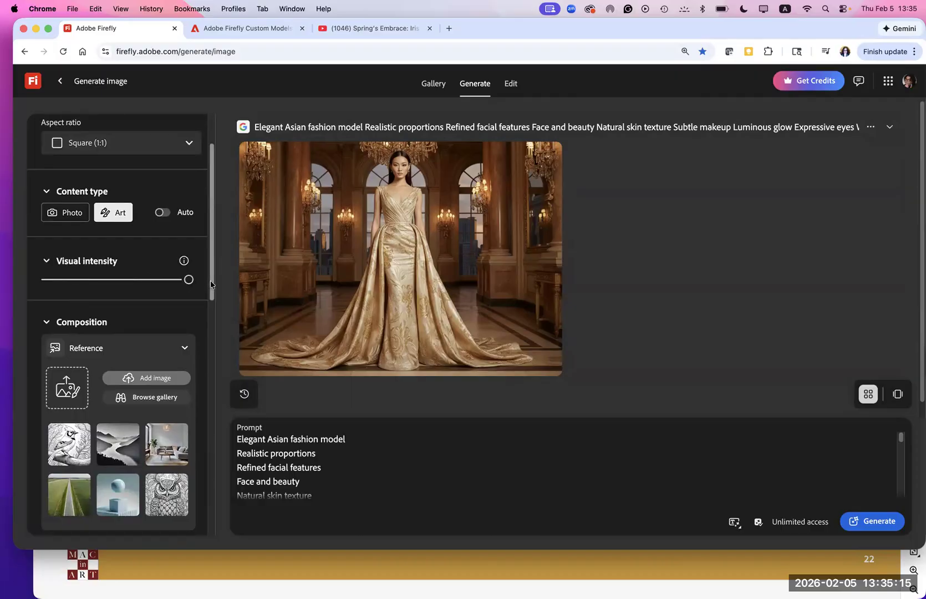
- Review the Composition, Styles and Effects settings and generate new images from the existing fashion model prompt
scroll(200, 333, "down", 5)
scroll(198, 344, "down", 3)
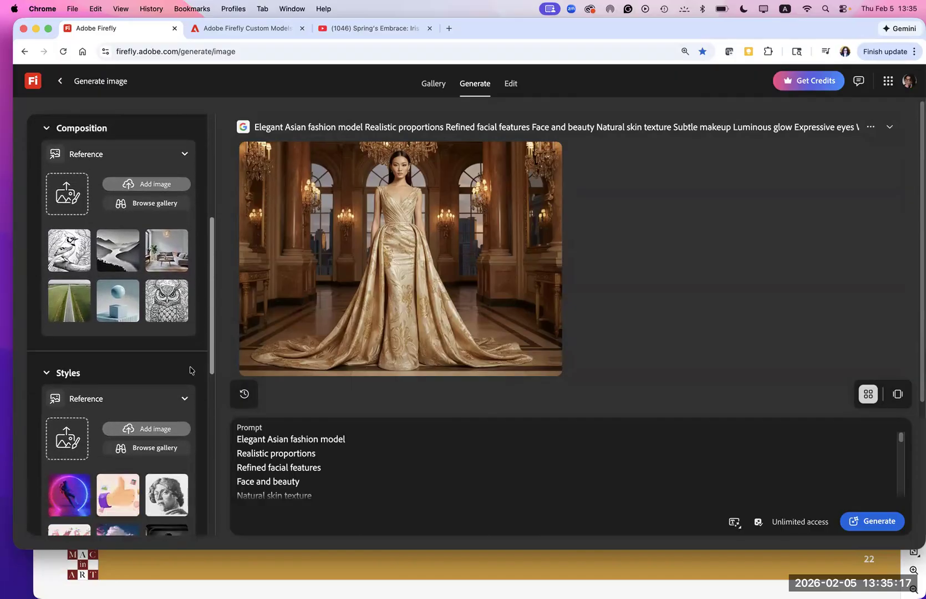
scroll(187, 374, "up", 3)
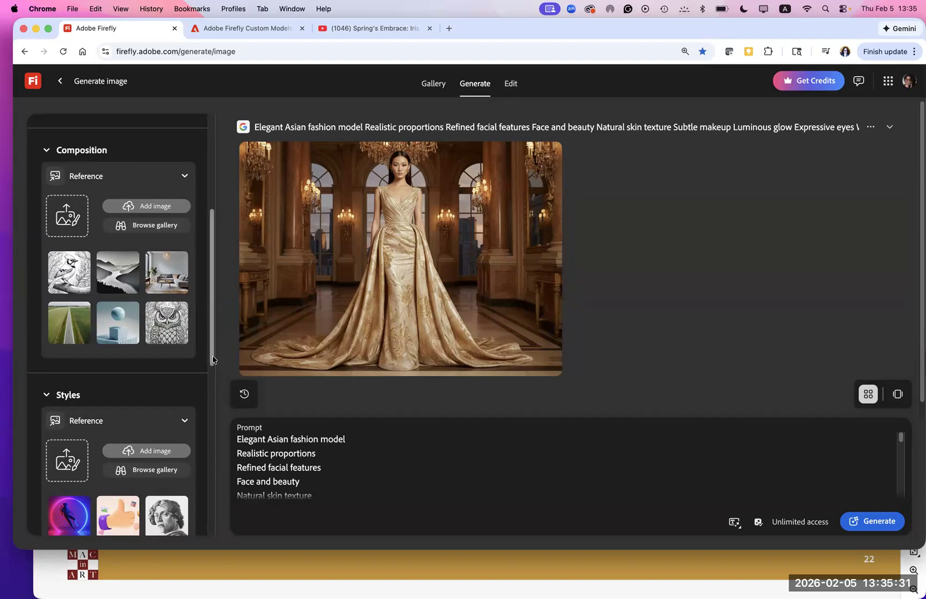
scroll(215, 401, "down", 2)
scroll(215, 400, "down", 12)
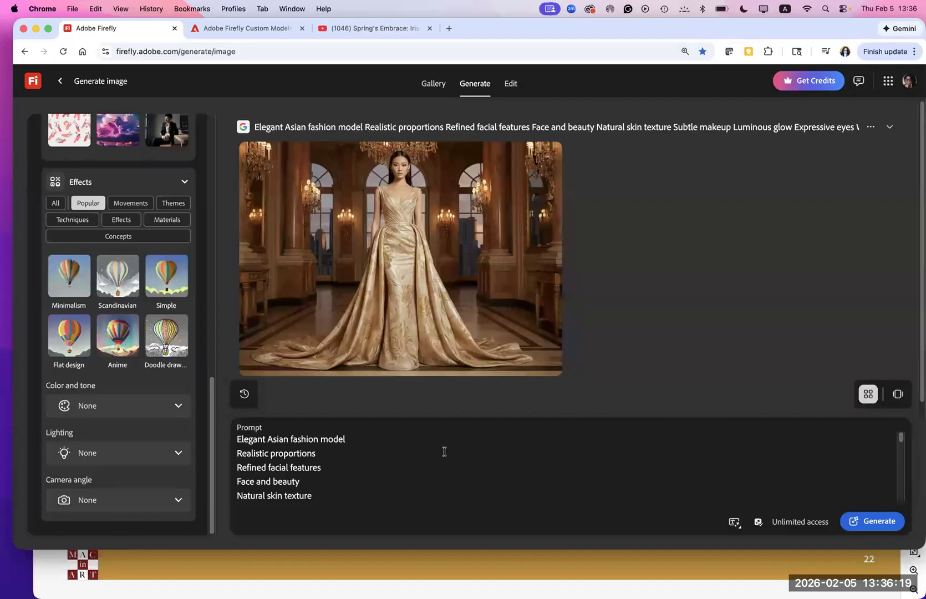
left_click(854, 523)
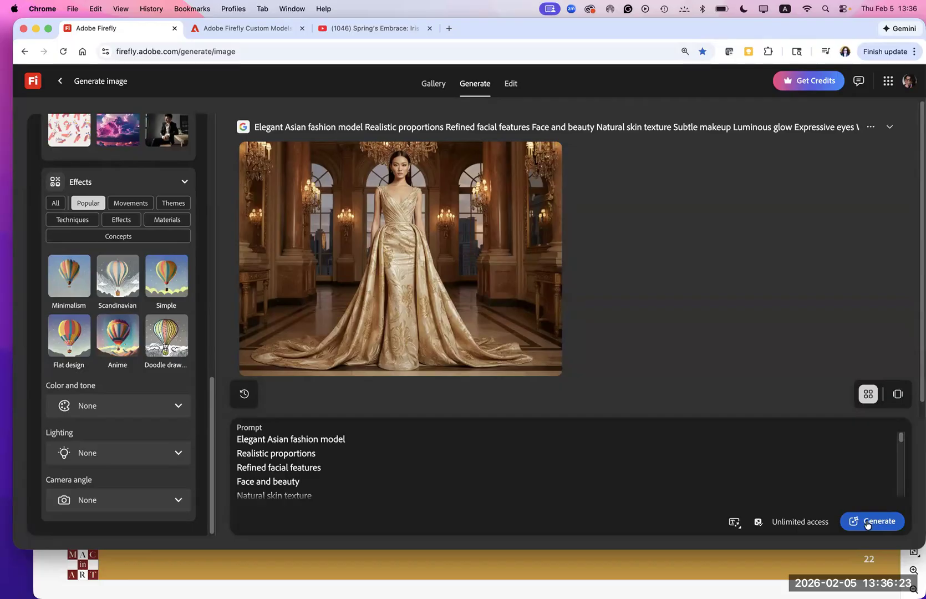
left_click(868, 524)
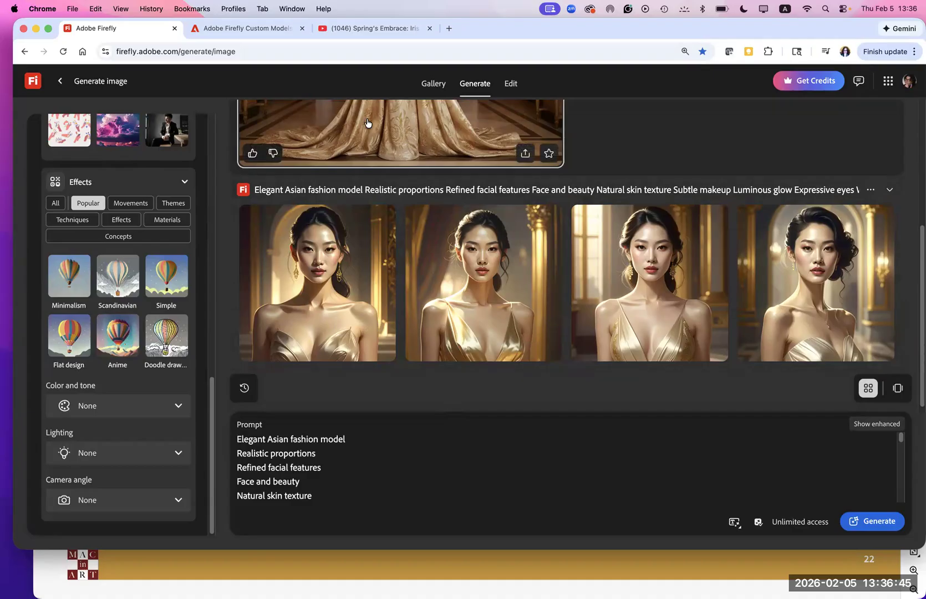
- Open the first generated portrait for editing, check the available editing models, and return to the generated images
left_click(327, 283)
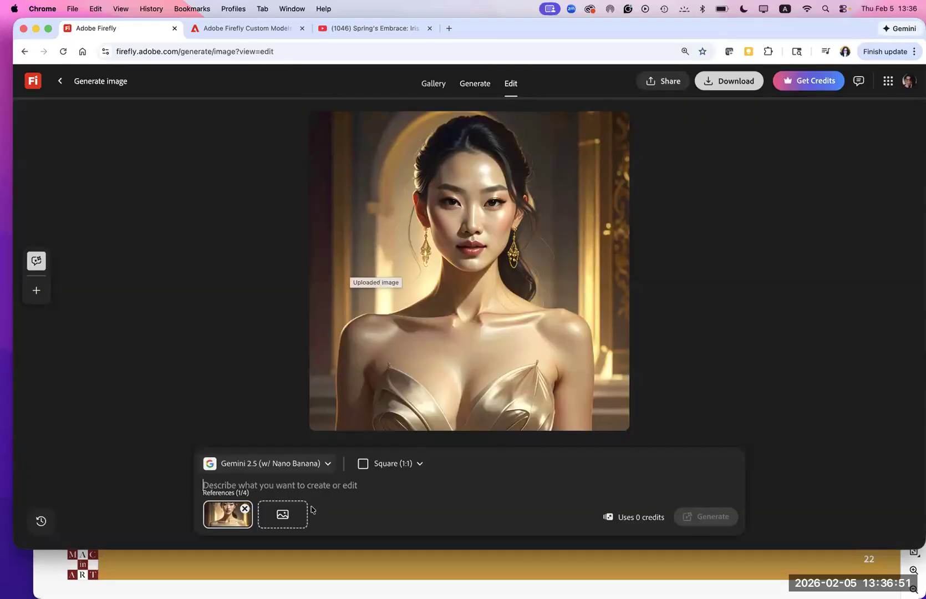
left_click(328, 464)
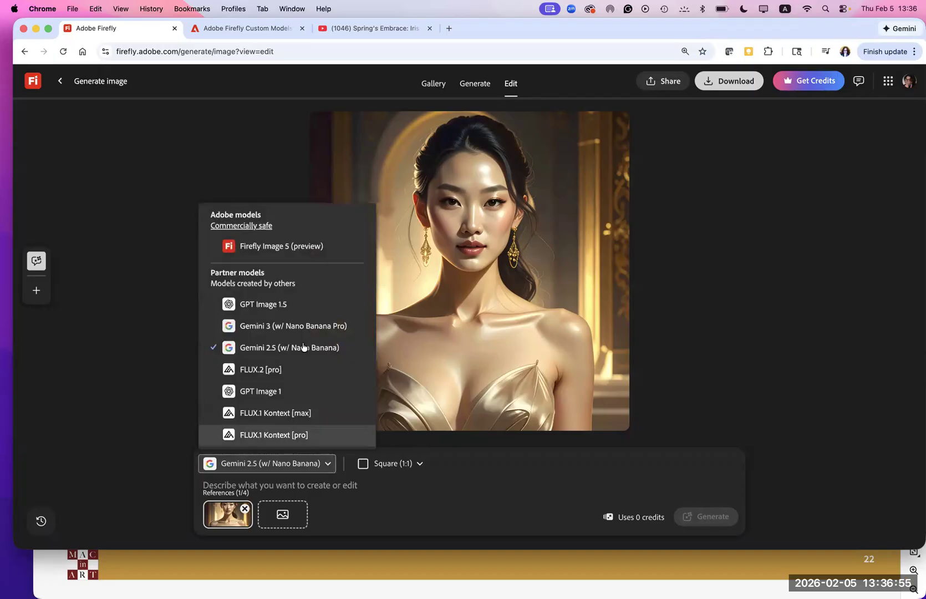
left_click(488, 506)
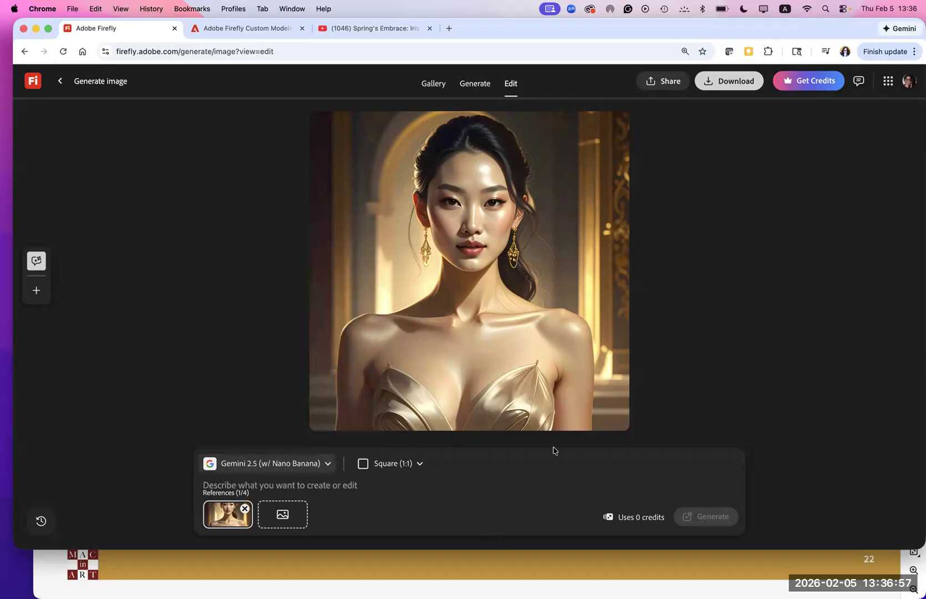
left_click(61, 81)
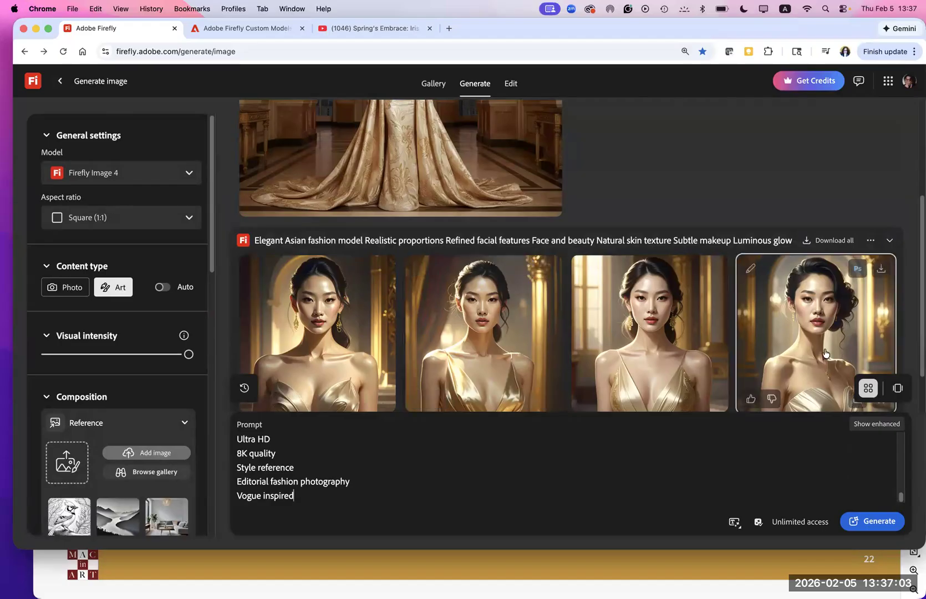
- Open the fourth generated portrait for editing, try FLUX.1 Kontext [pro], and settle on the Gemini 3 (w/ Nano Banana Pro) model
left_click(824, 354)
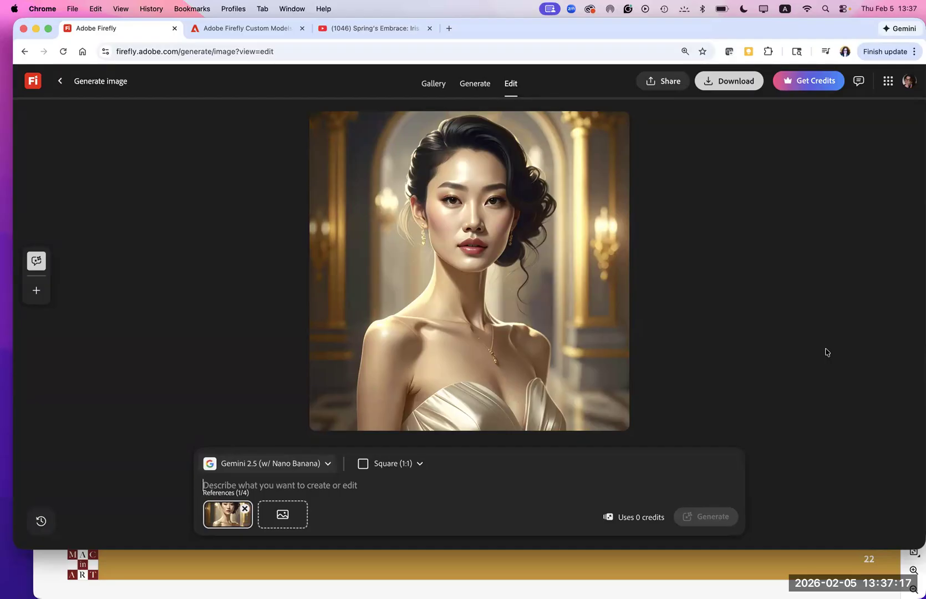
left_click(327, 468)
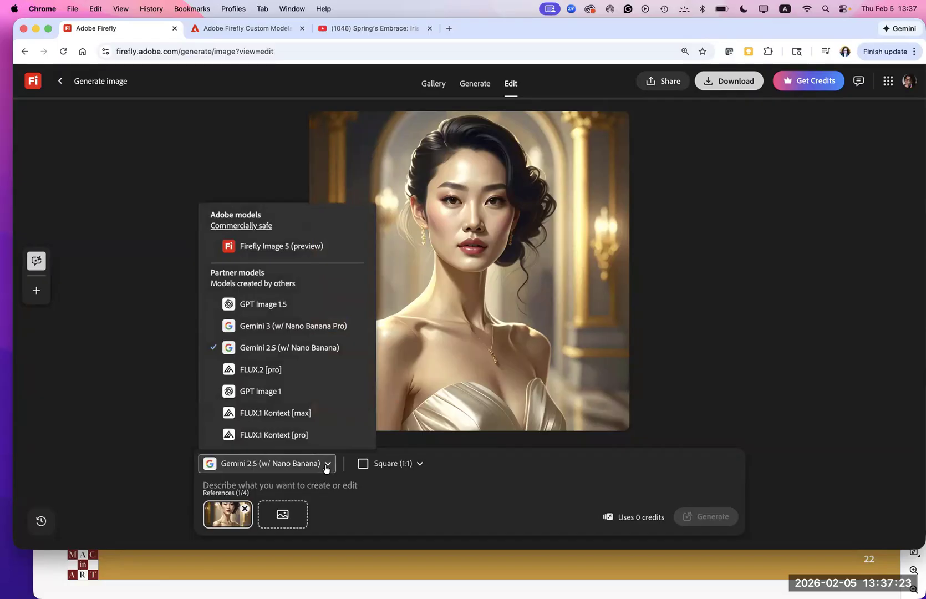
left_click(264, 328)
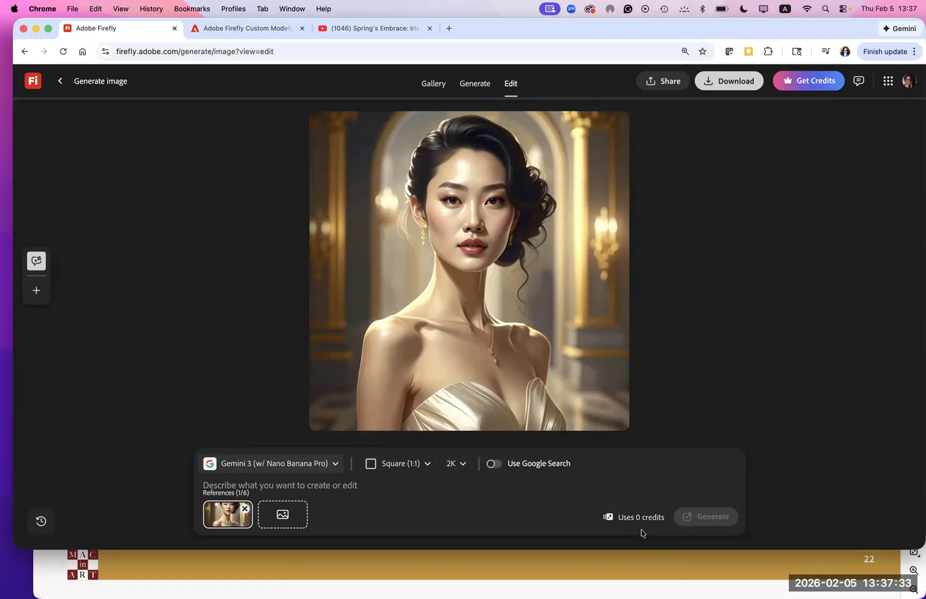
left_click(333, 467)
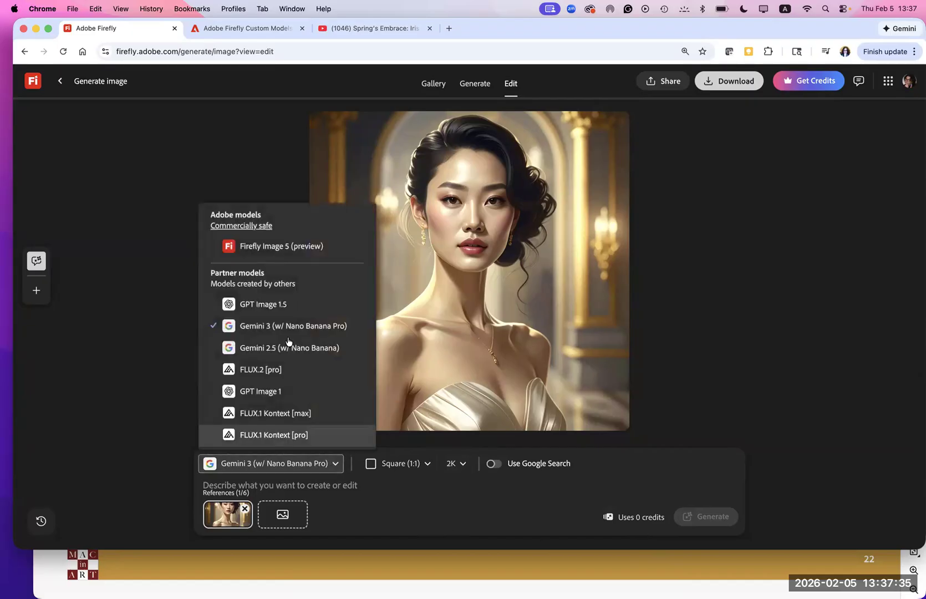
left_click(266, 436)
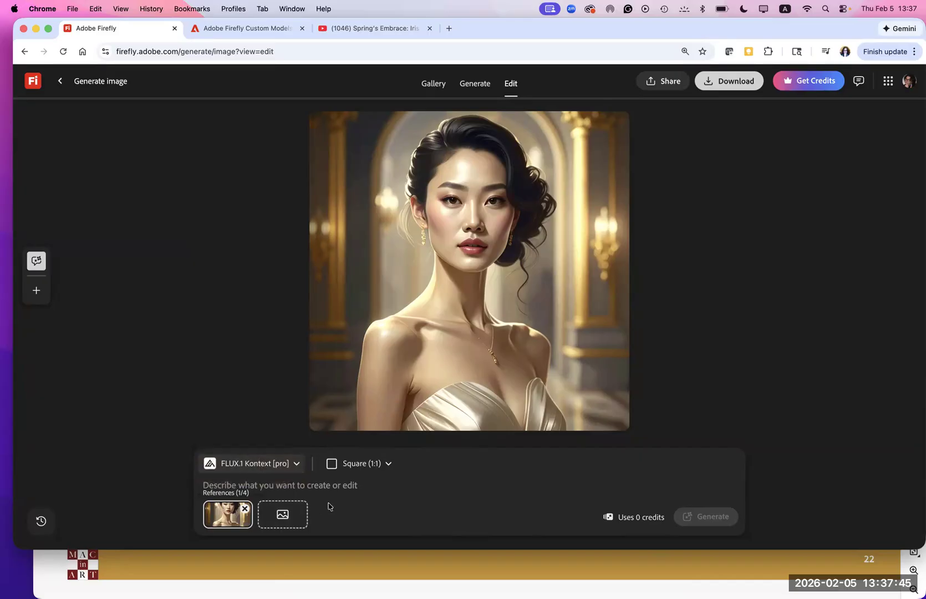
left_click(297, 464)
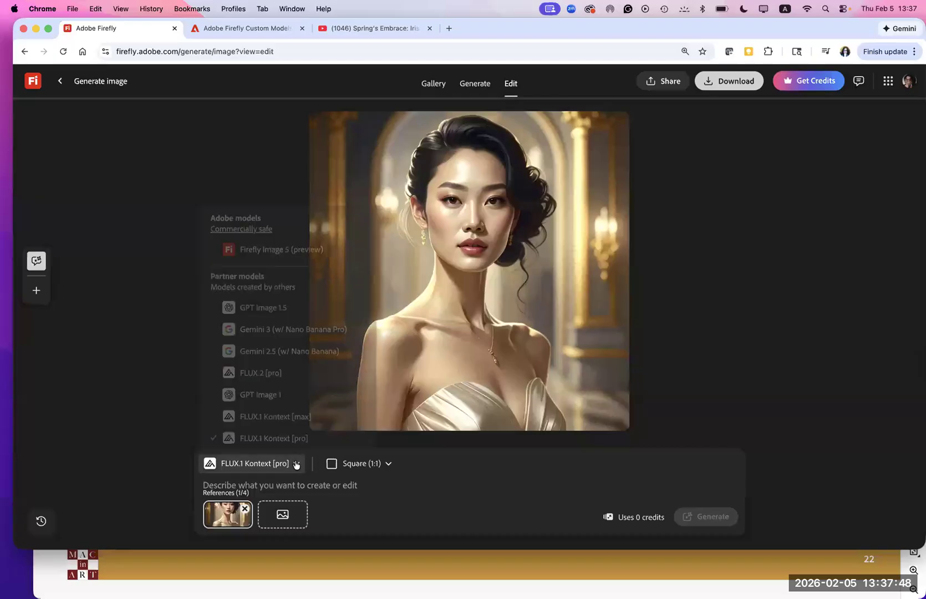
left_click(279, 327)
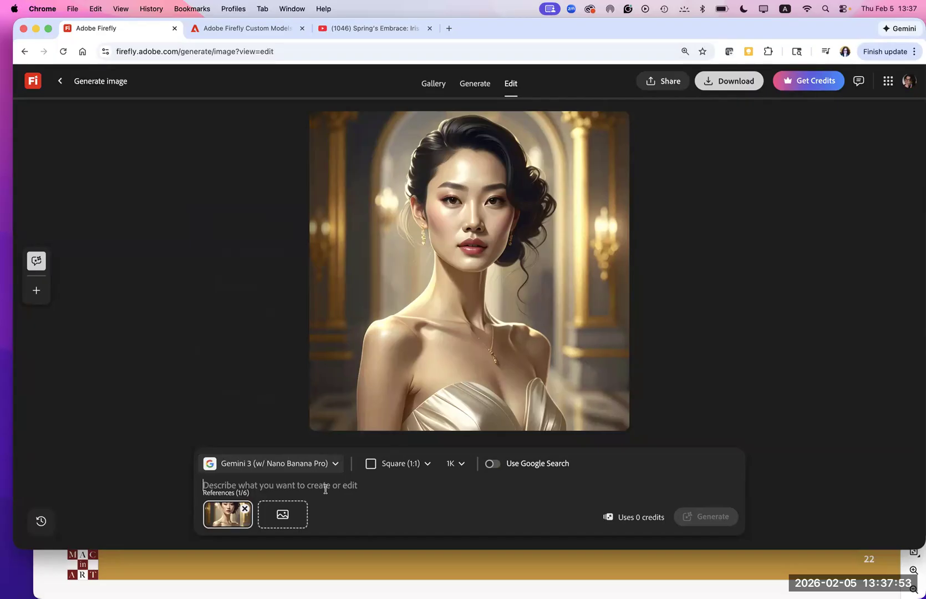
- Generate an edit of the portrait with the prompt "make the image skin more realitic with skin tones and light colors"
left_click(325, 489)
type("make")
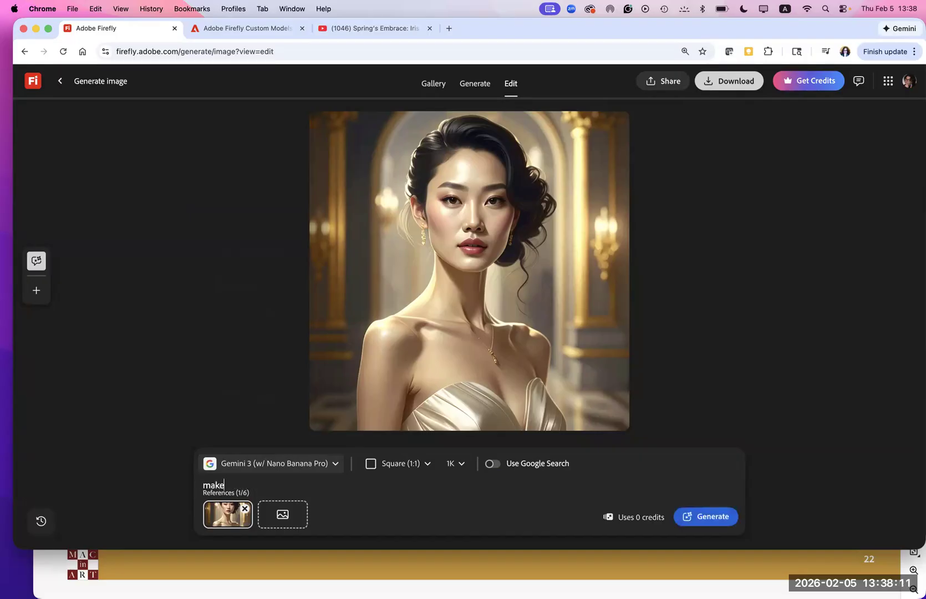
type(" the image skin more r")
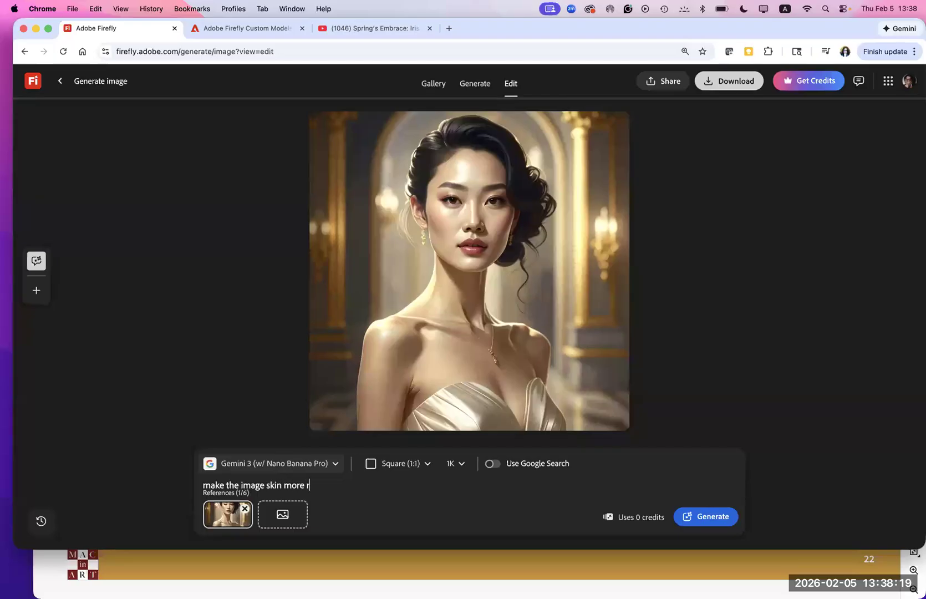
type("ealitic with skin tones ")
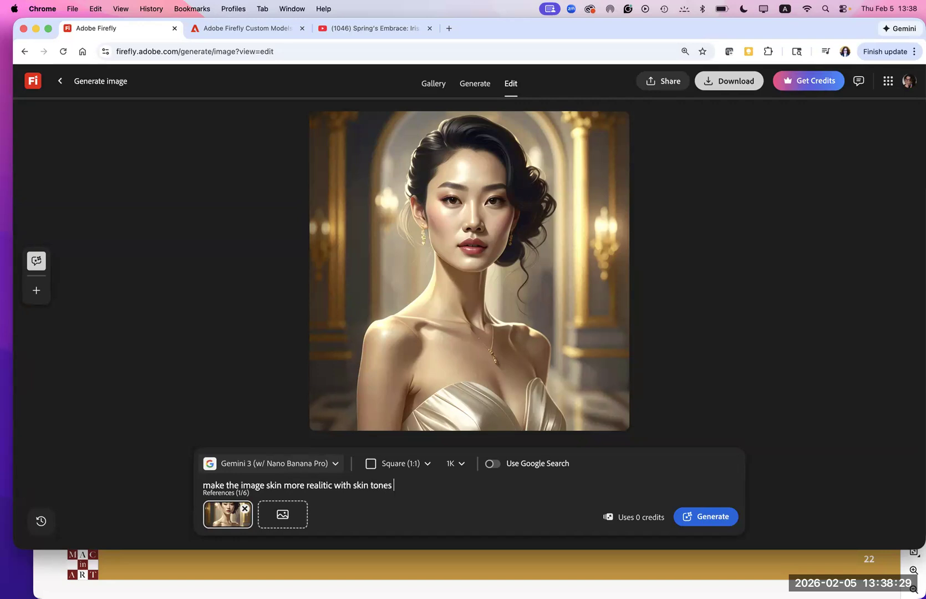
type("and light colors")
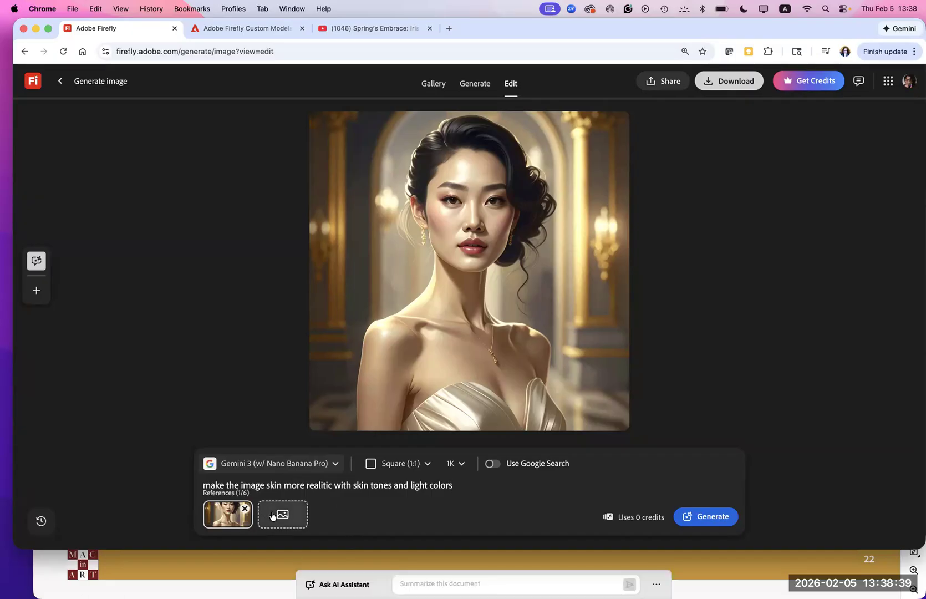
left_click(698, 517)
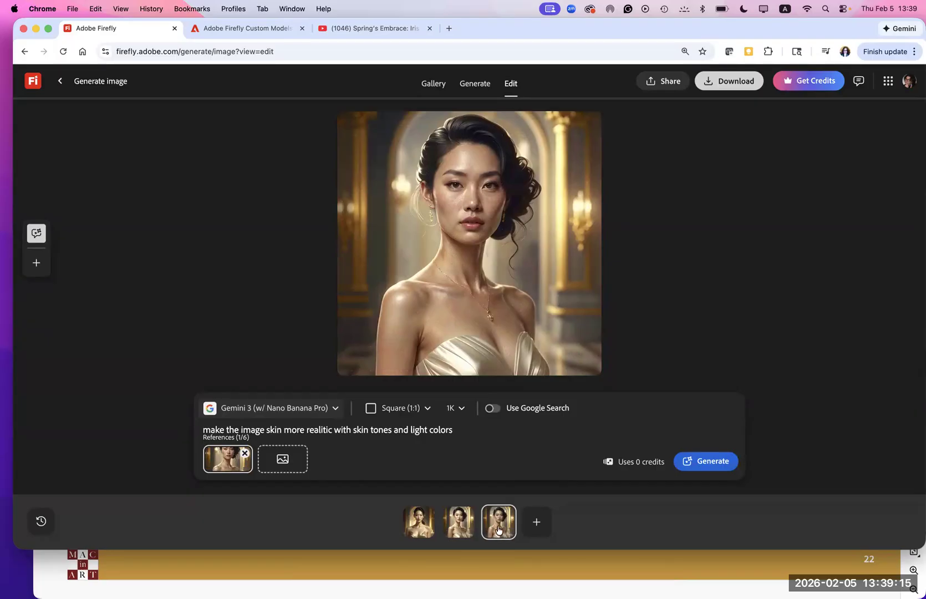
- Adjust the browser page zoom until the edited portrait appears larger, and examine its skin detail
key("super+equal")
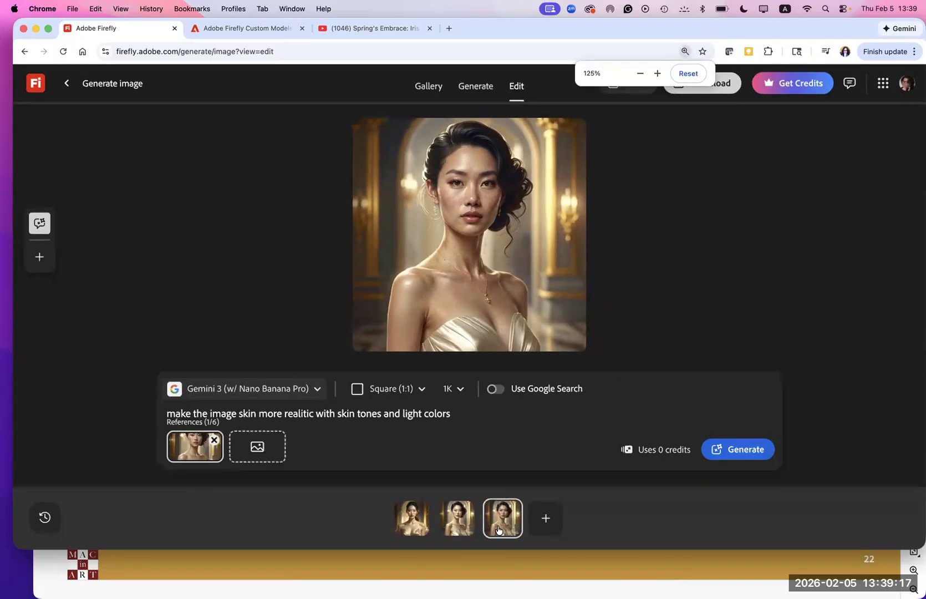
key("super+equal")
key("super+minus")
key("super+minus")
key("super+minus")
key("super+minus")
key("super+minus")
key("super+minus")
key("super+minus")
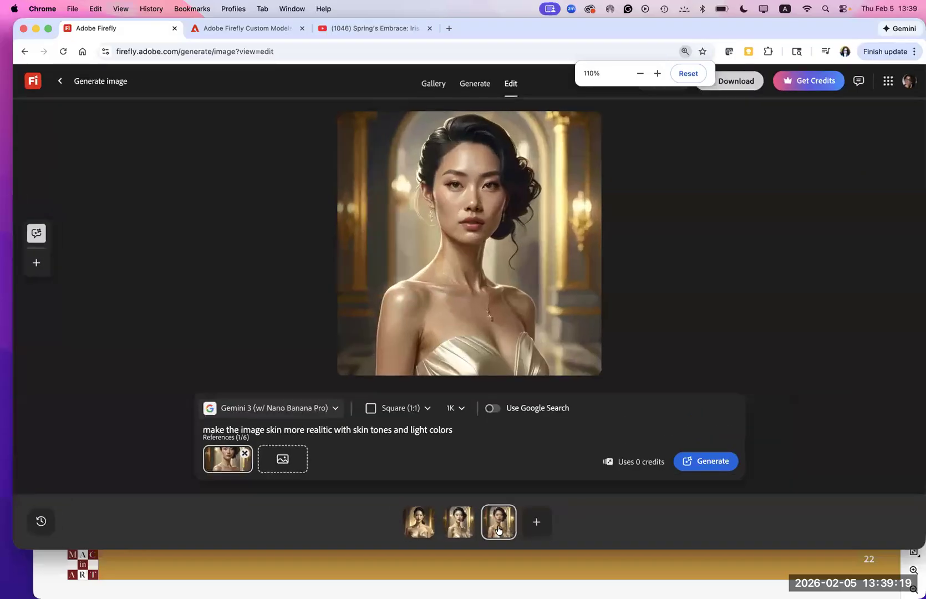
key("super+minus")
key("super+minus")
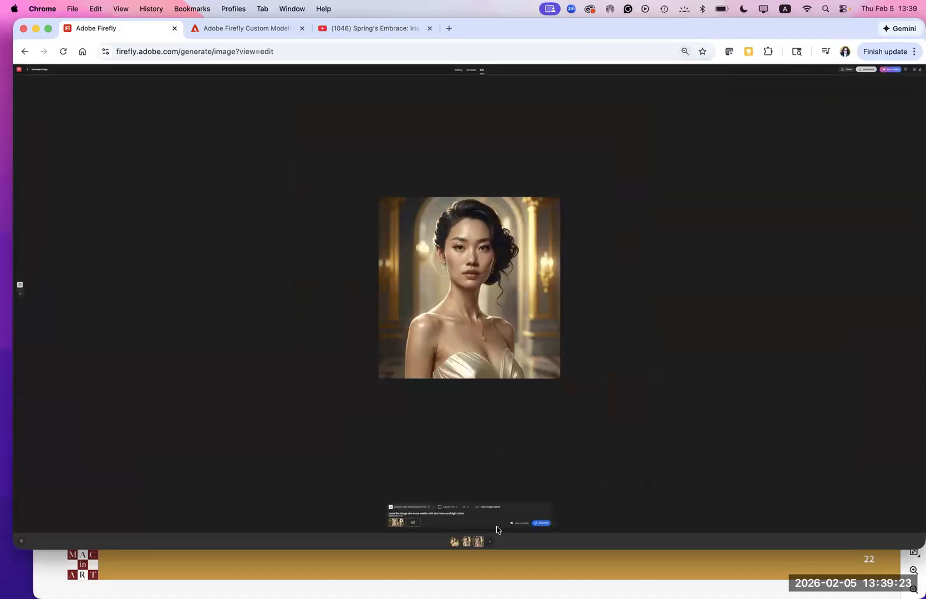
key("super+equal")
key("super+equal")
key("super+equal")
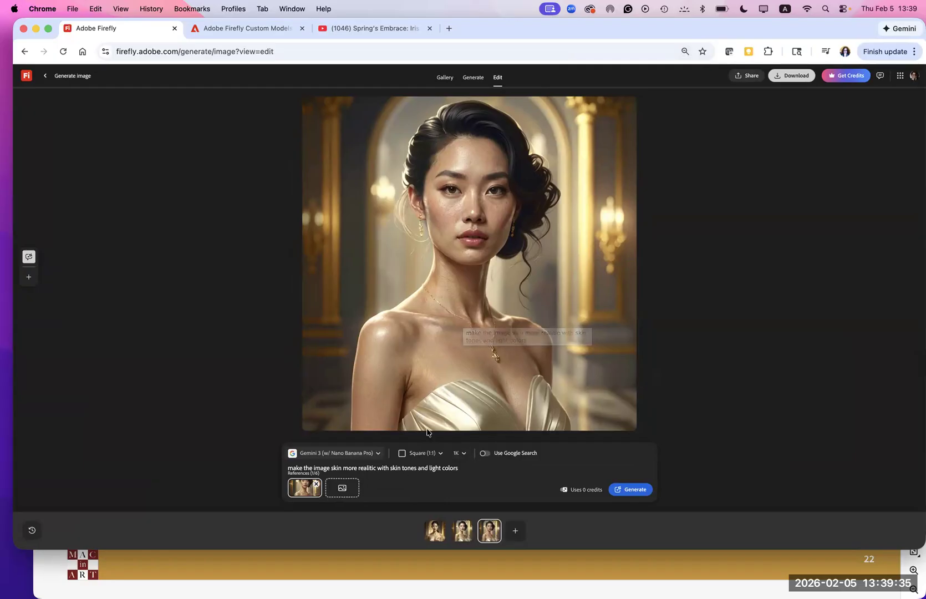
- Return to the image generation page and set the resolution to 2K
left_click(45, 78)
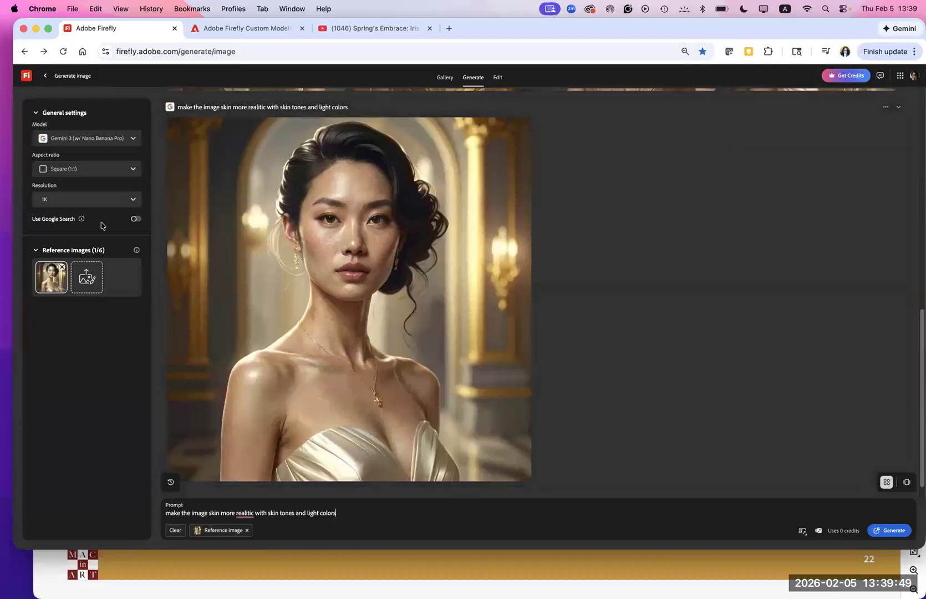
left_click(59, 203)
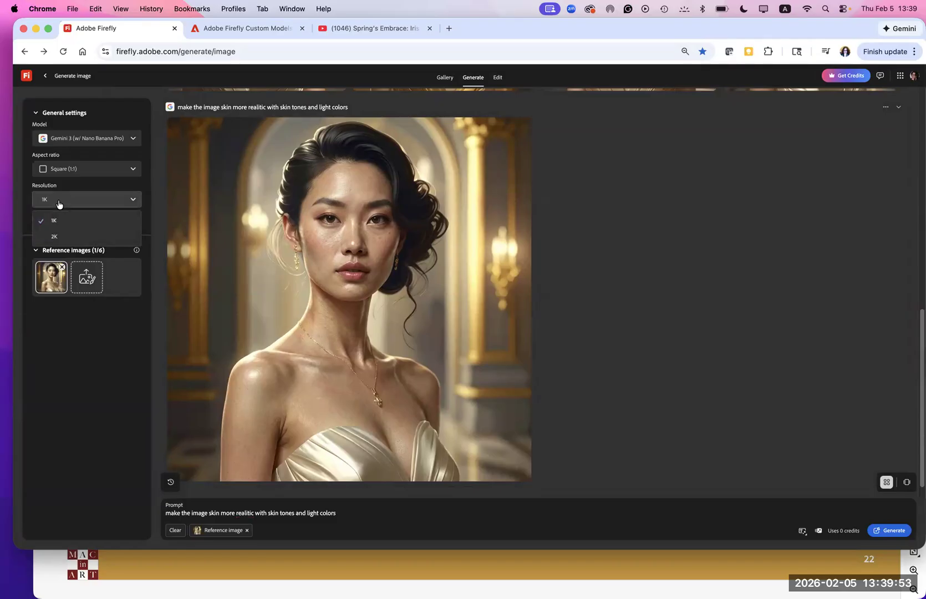
left_click(56, 237)
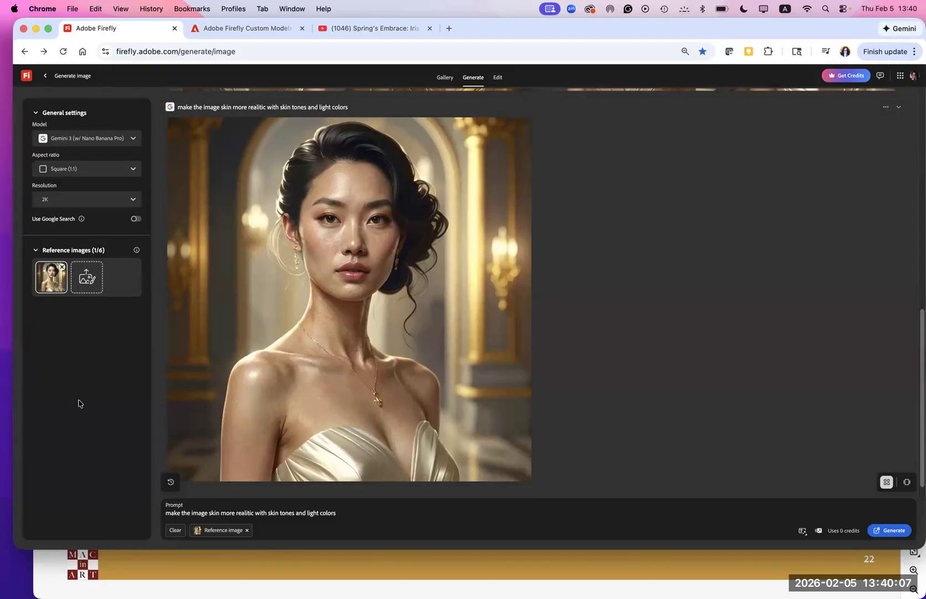
- Add the second succulent plants image from the device's Compostion References folder as a reference and generate the portrait again
left_click(86, 285)
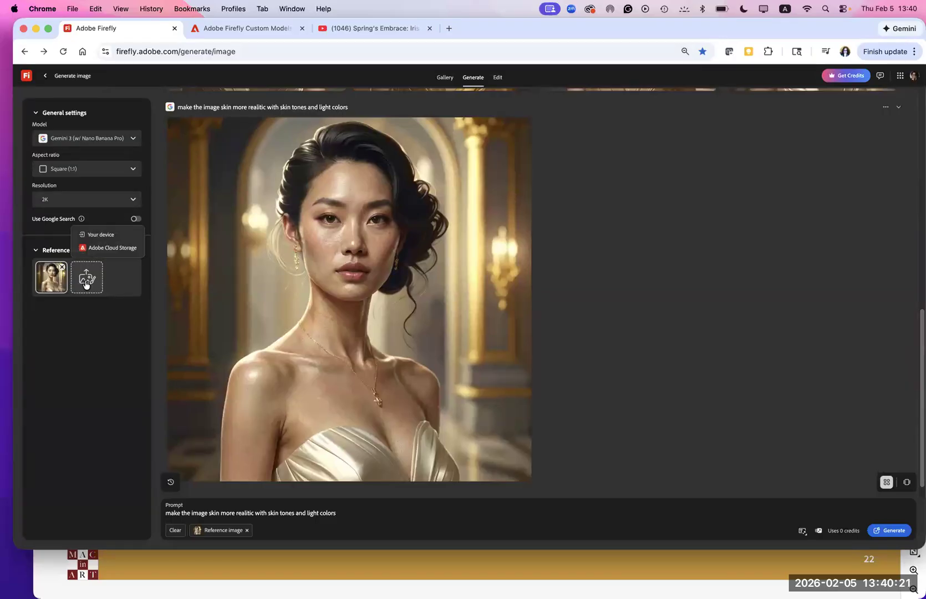
left_click(98, 238)
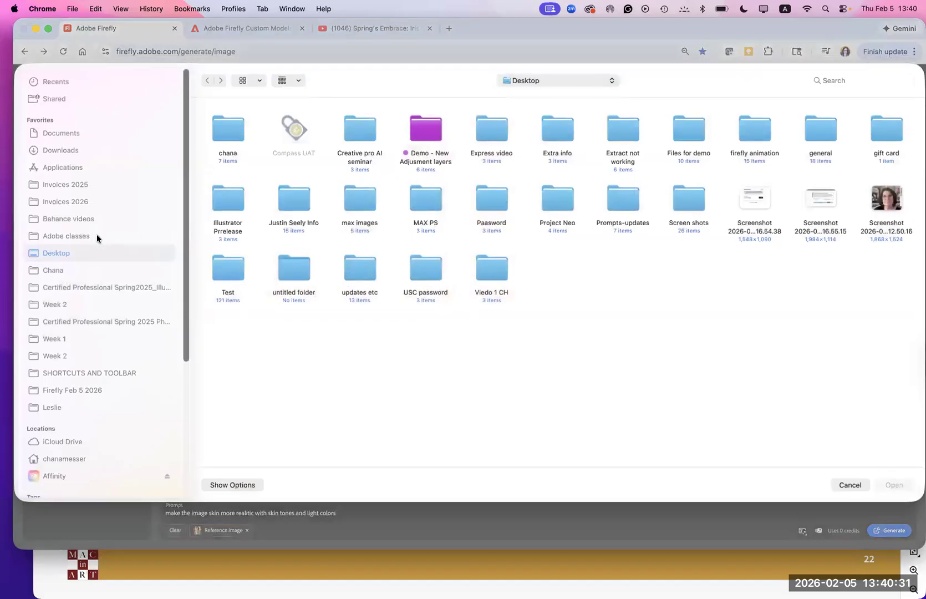
left_click(52, 392)
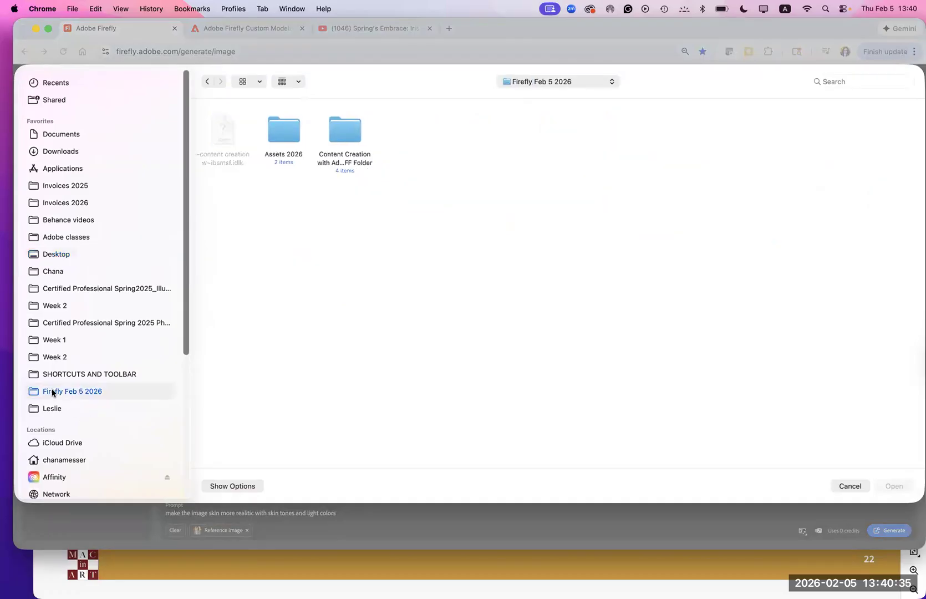
double_click(283, 134)
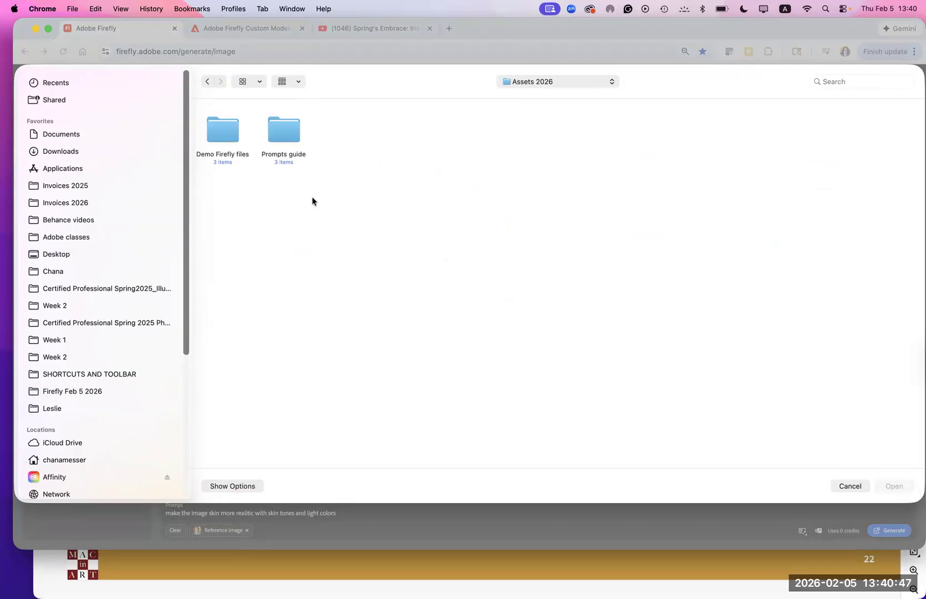
double_click(226, 132)
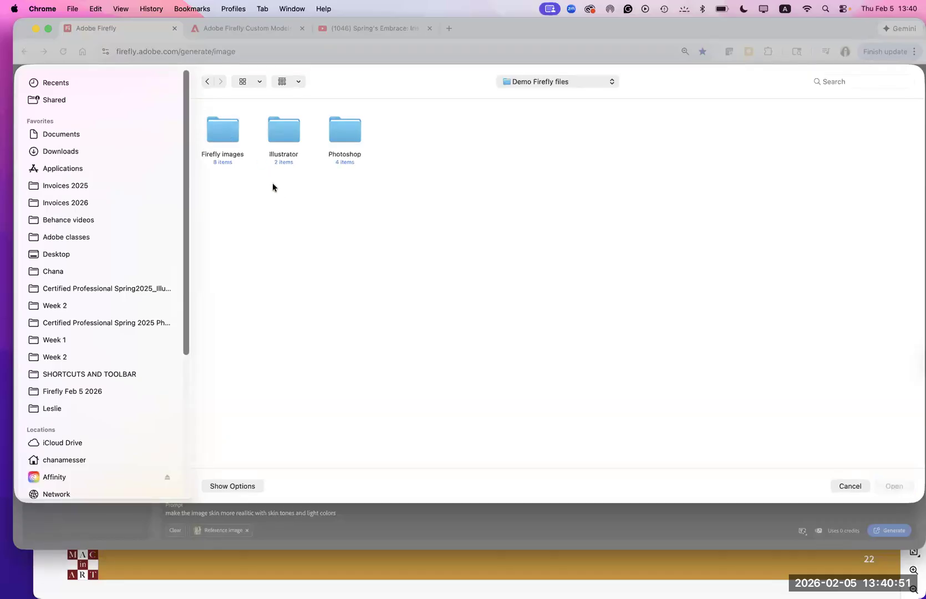
double_click(218, 134)
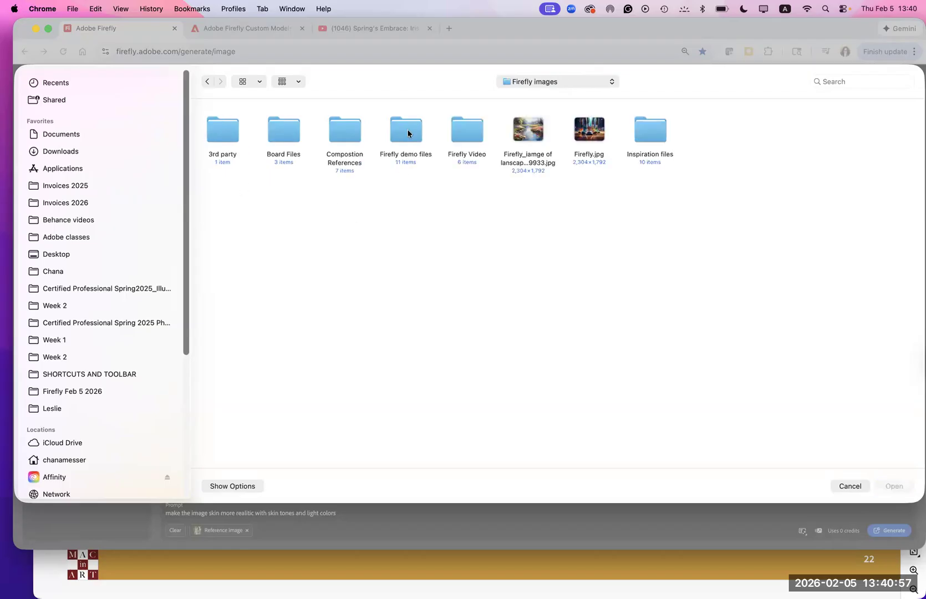
double_click(344, 134)
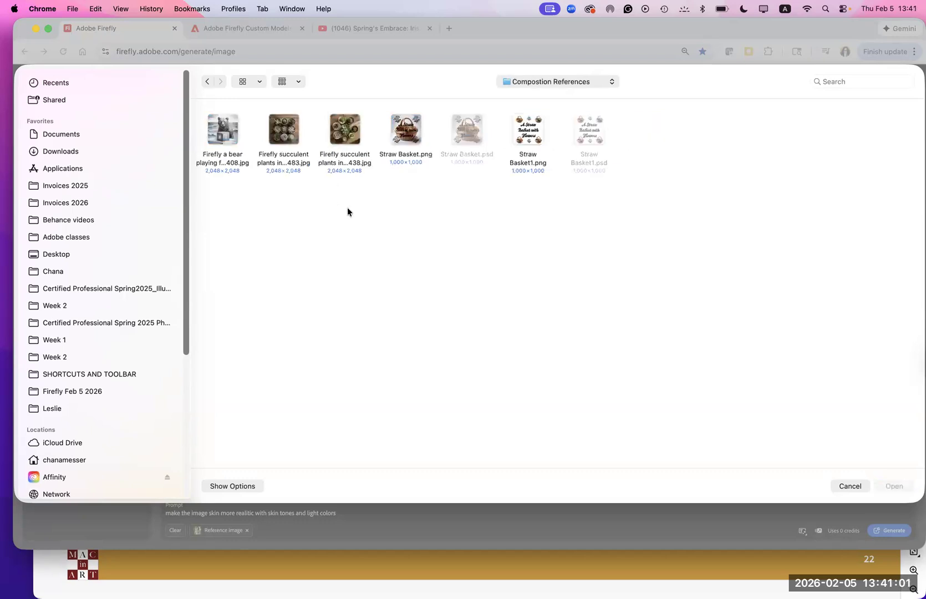
left_click(350, 137)
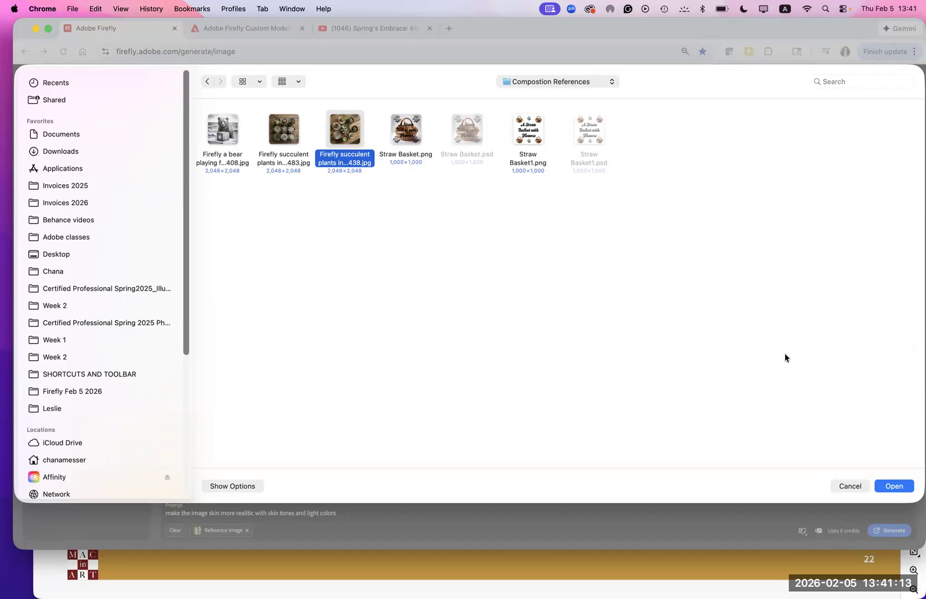
left_click(886, 488)
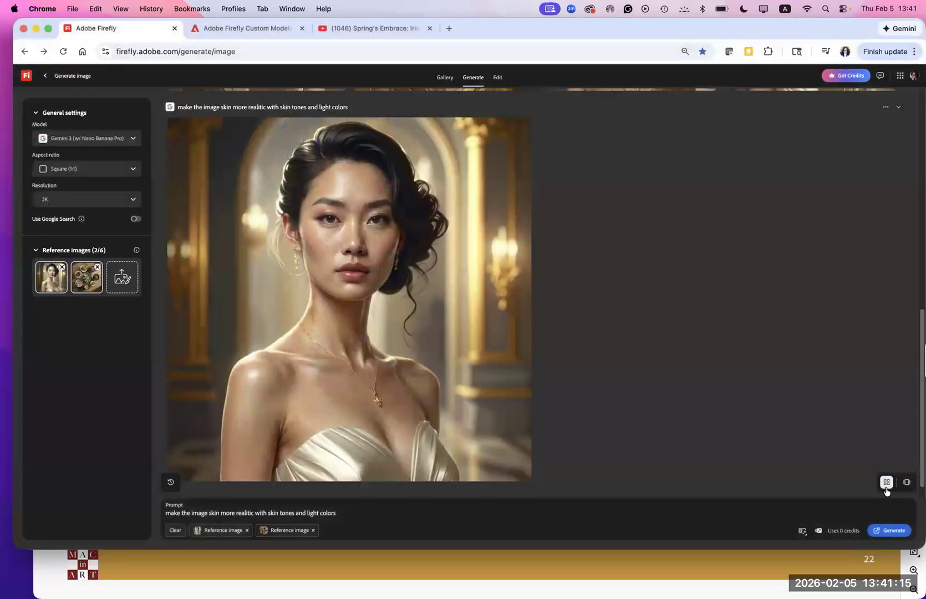
left_click(887, 531)
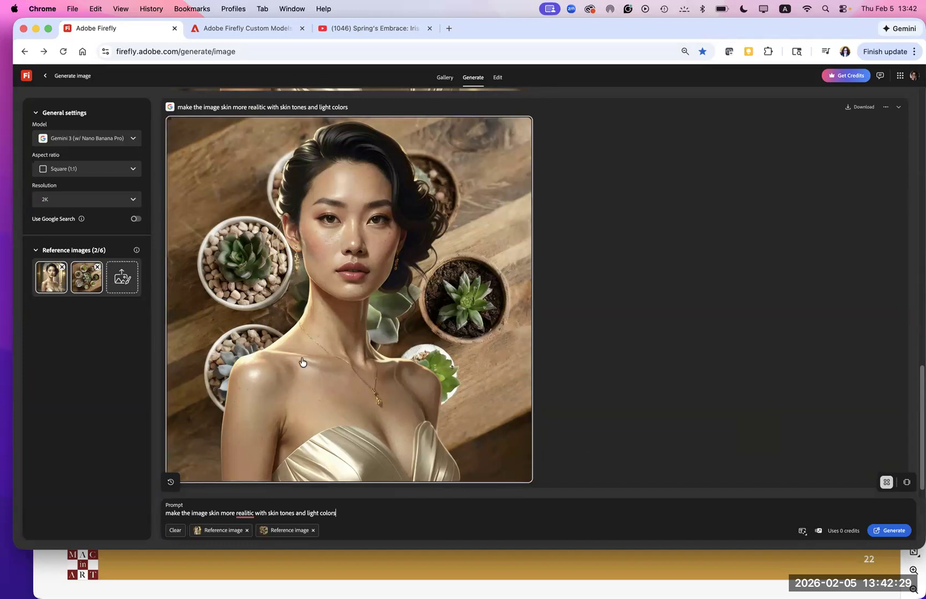
- Replace the succulent reference with Firefly.jpg from the Firefly images folder and generate the portrait again
left_click(97, 266)
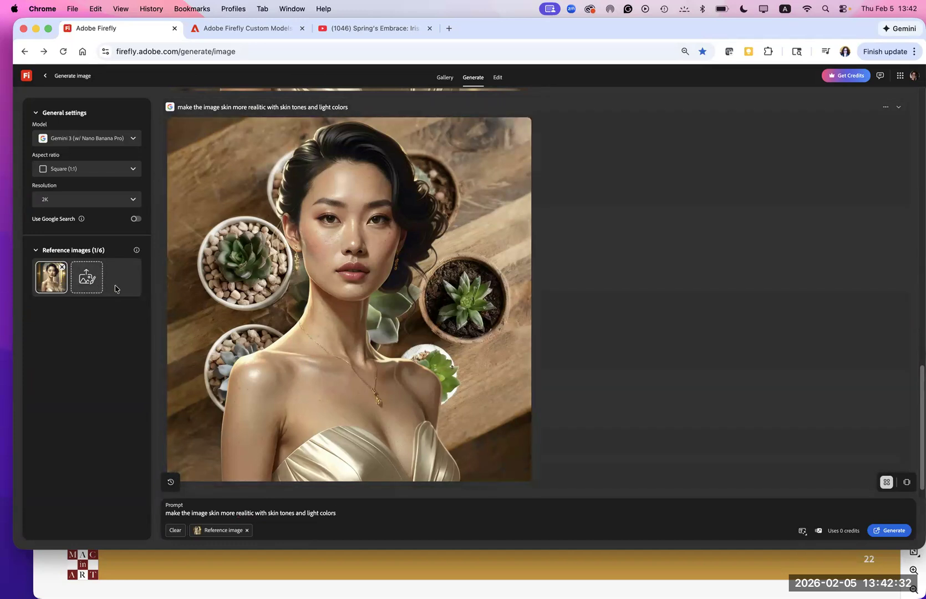
left_click(87, 286)
left_click(94, 234)
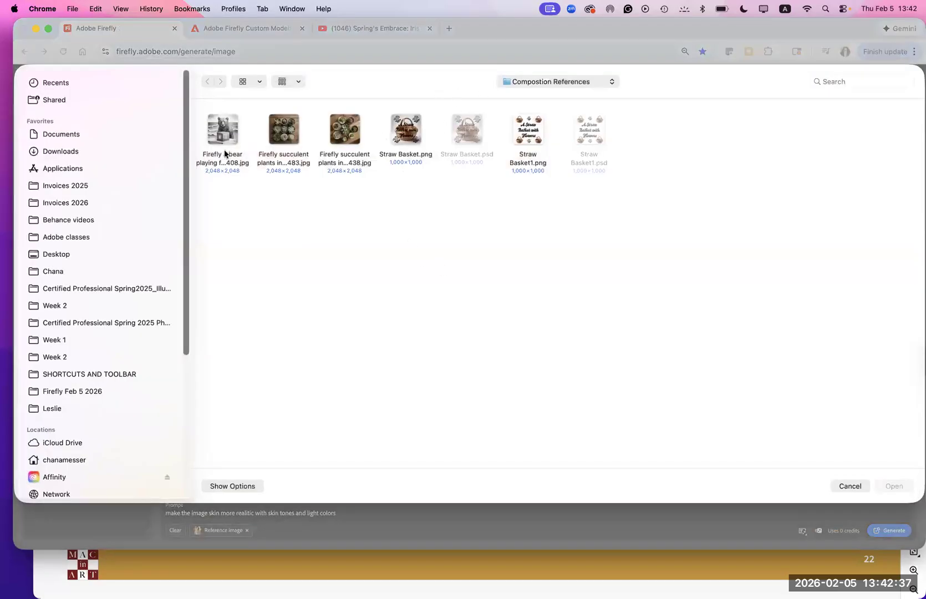
left_click(536, 85)
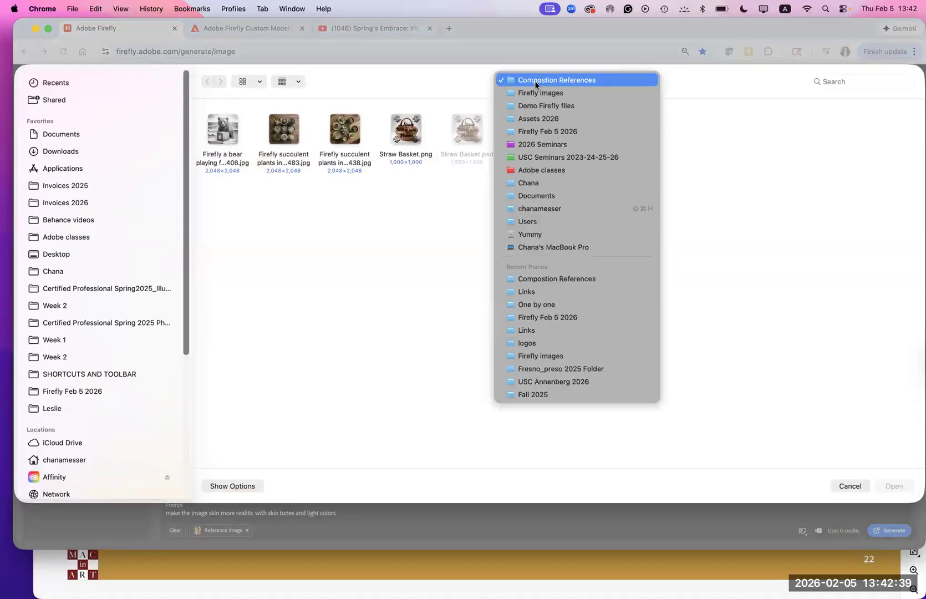
left_click(536, 93)
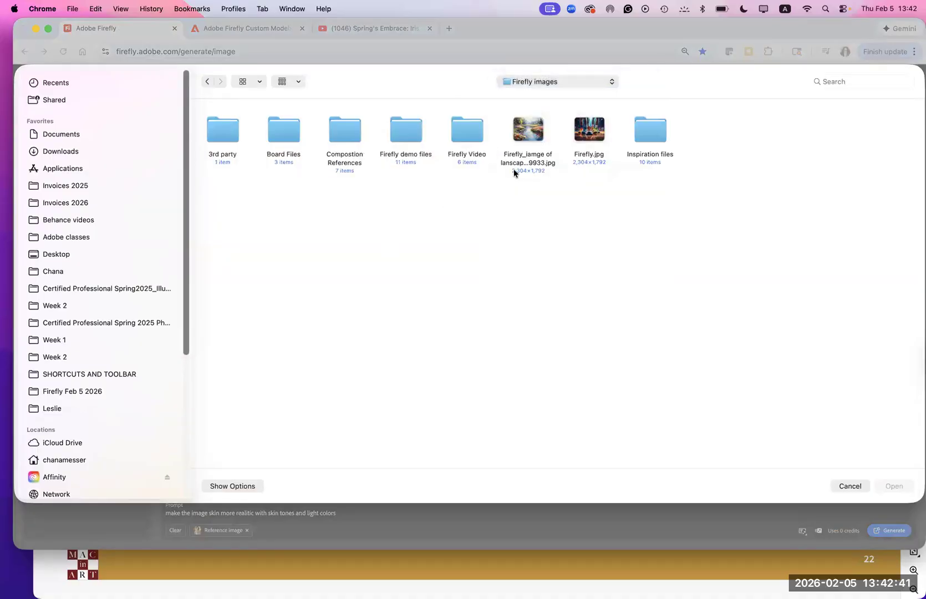
left_click(589, 130)
left_click(895, 484)
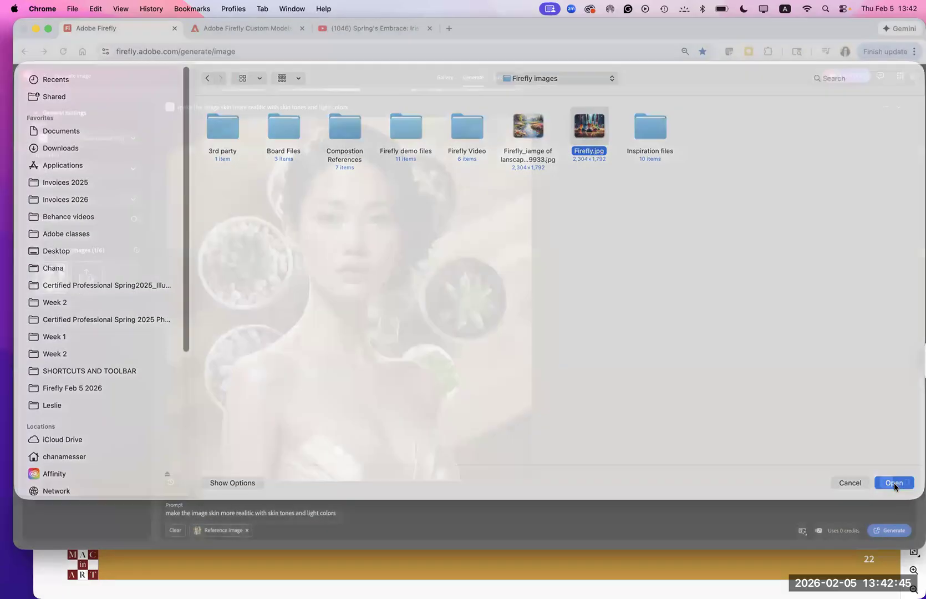
left_click(889, 531)
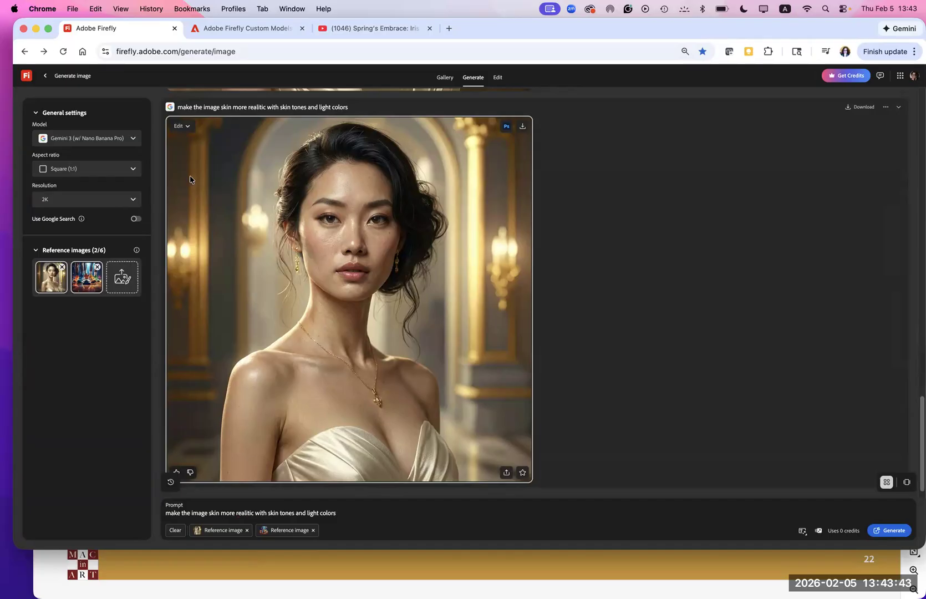
- Leave the image generation page and, in Finder, open the Regular prompt document from the Prompts guide folder within Firefly Feb 5 2026
left_click(46, 76)
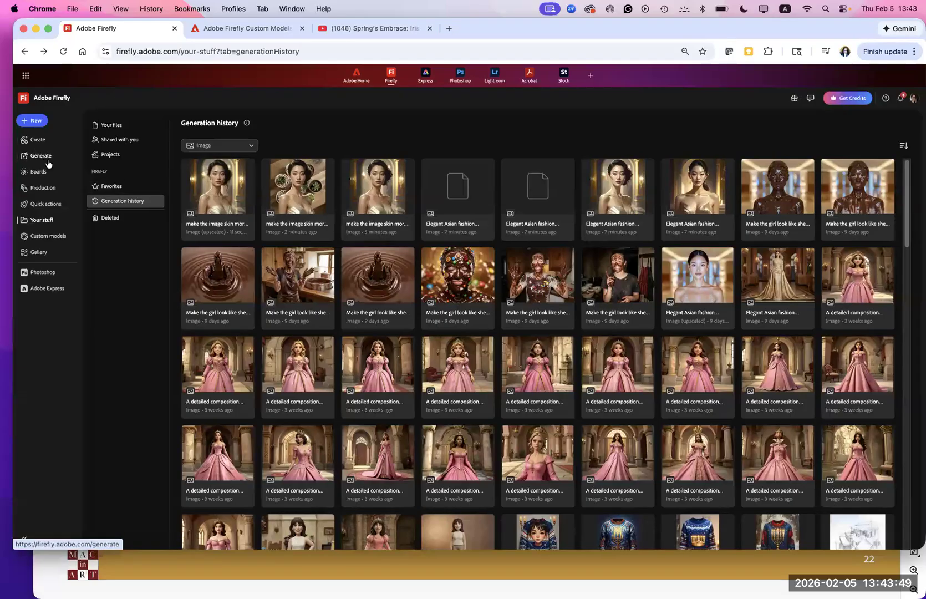
mouse_move(166, 596)
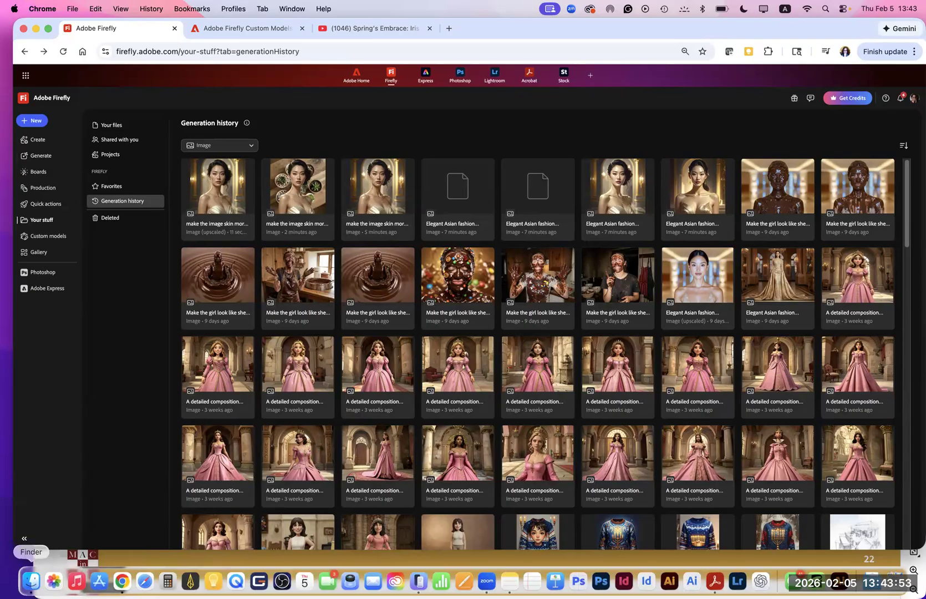
left_click(31, 580)
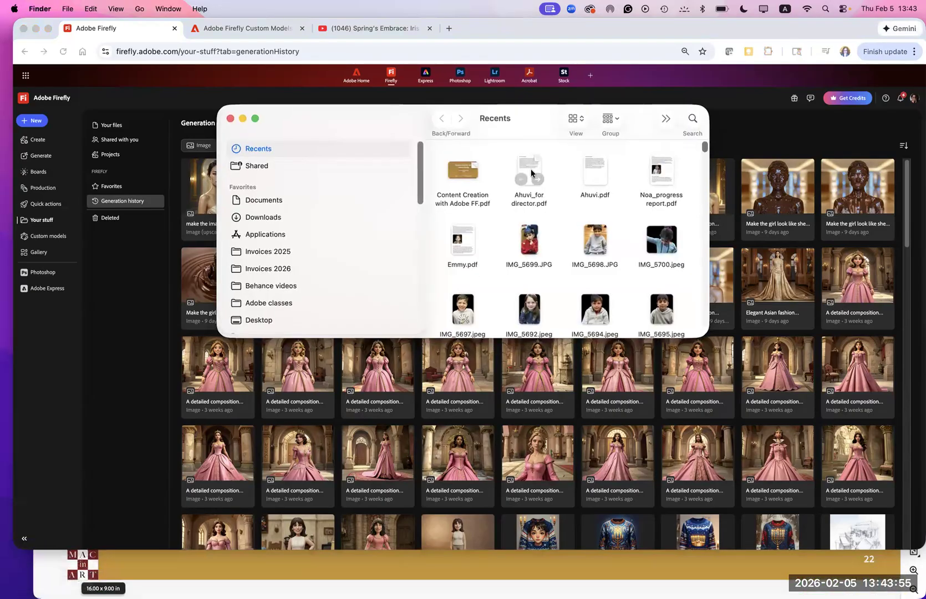
scroll(386, 258, "down", 10)
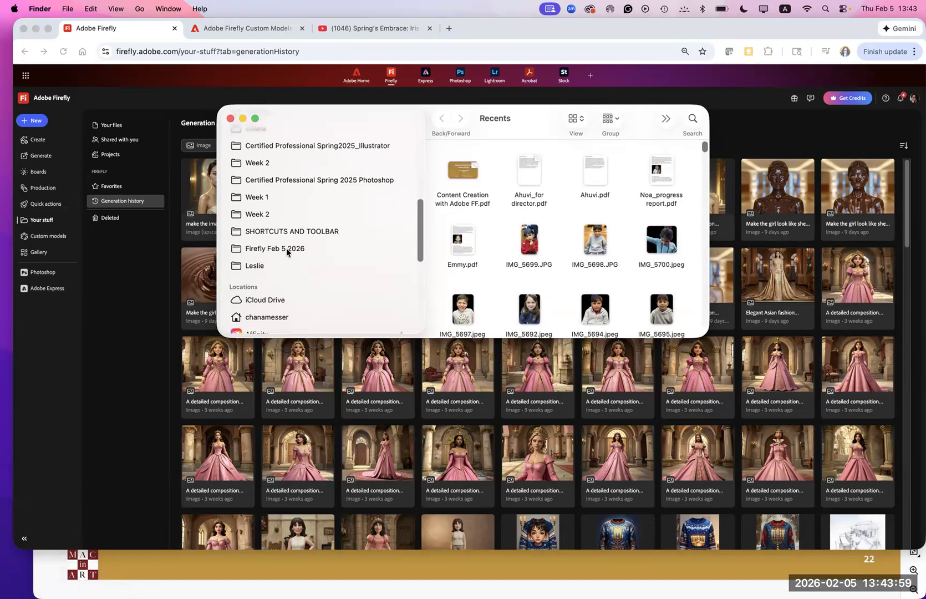
left_click(285, 249)
double_click(580, 173)
double_click(524, 169)
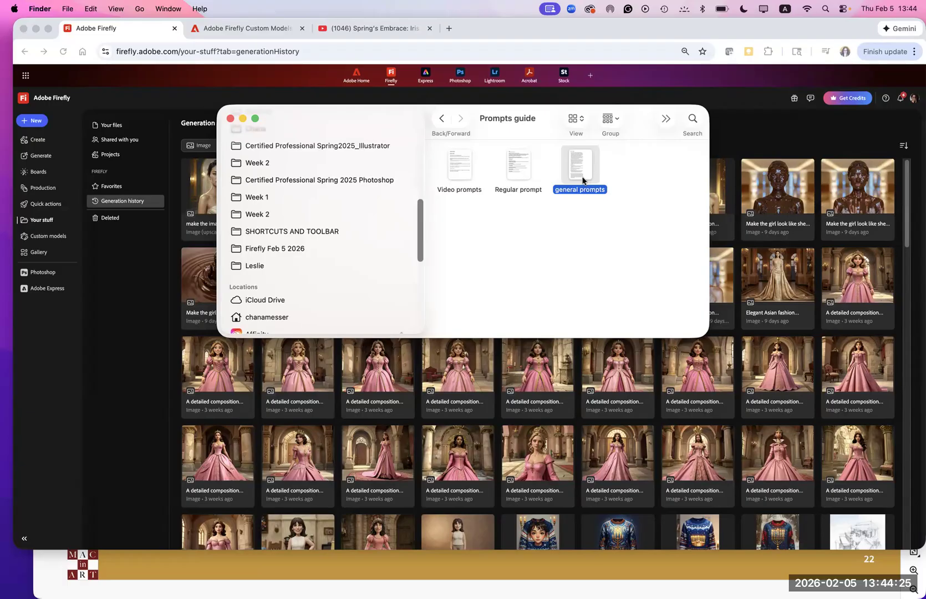
left_click(523, 167)
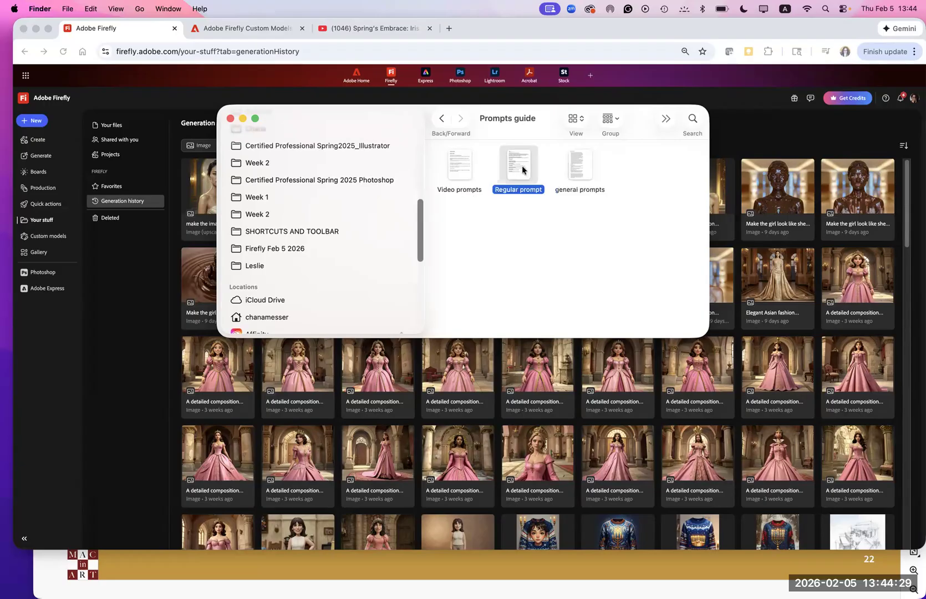
double_click(519, 165)
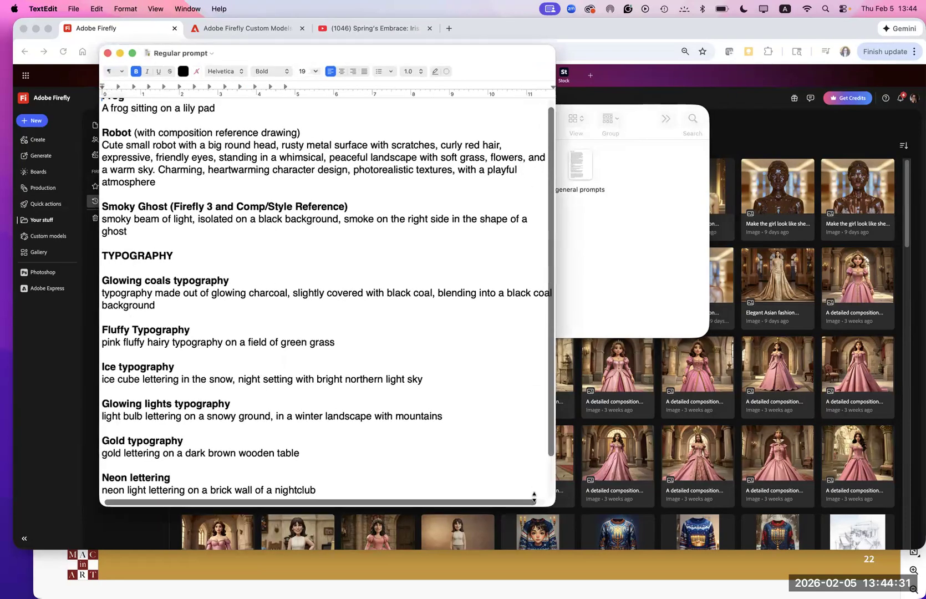
- Enlarge the document window and copy the prompt "A frog sitting on a lily pad"
left_click_drag(564, 507, 731, 547)
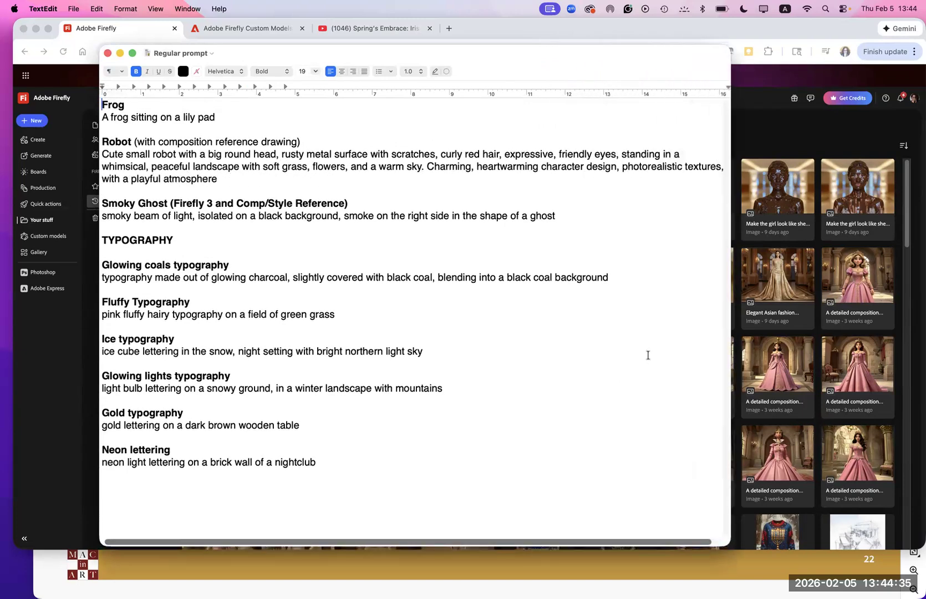
left_click(682, 215)
left_click_drag(225, 118, 102, 118)
key("super+c")
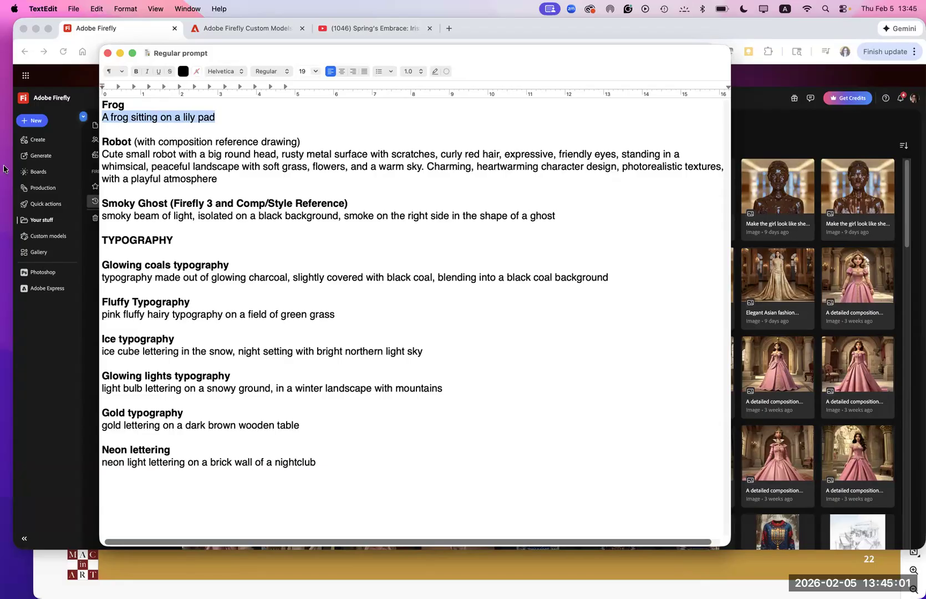
- Switch back to Adobe Firefly in Chrome, go to the Generate page, and choose the Firefly Image 4 model
left_click(72, 376)
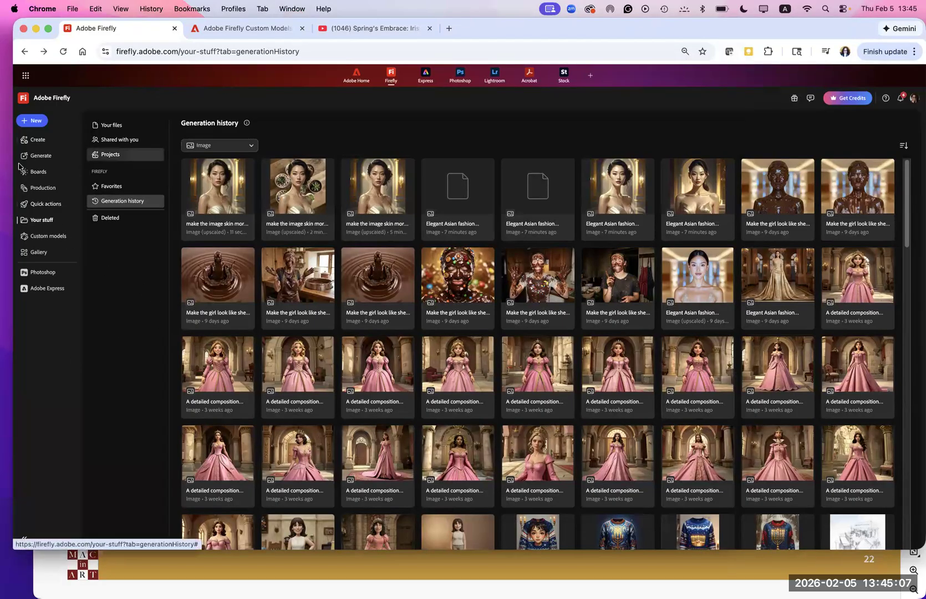
left_click(36, 157)
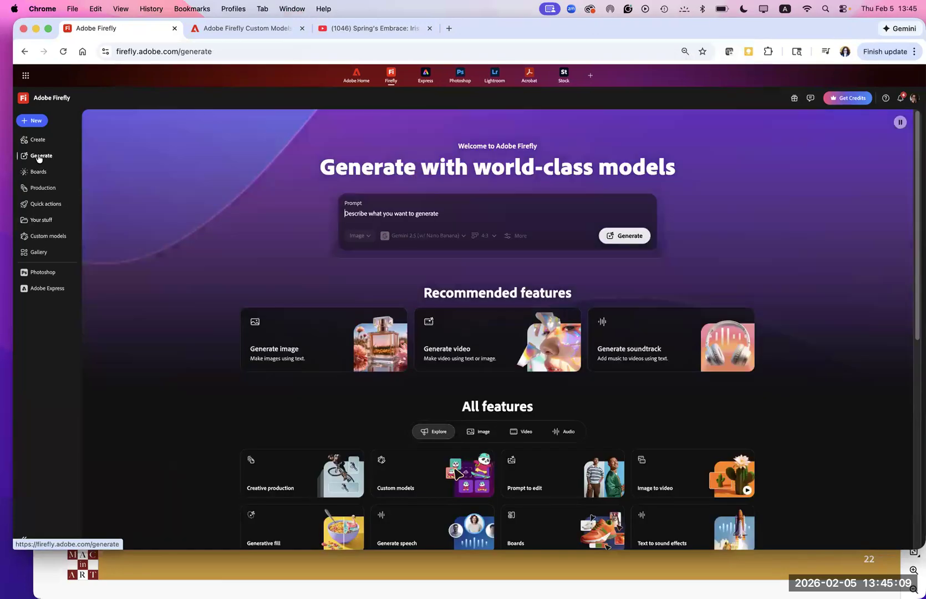
left_click(489, 236)
left_click(459, 238)
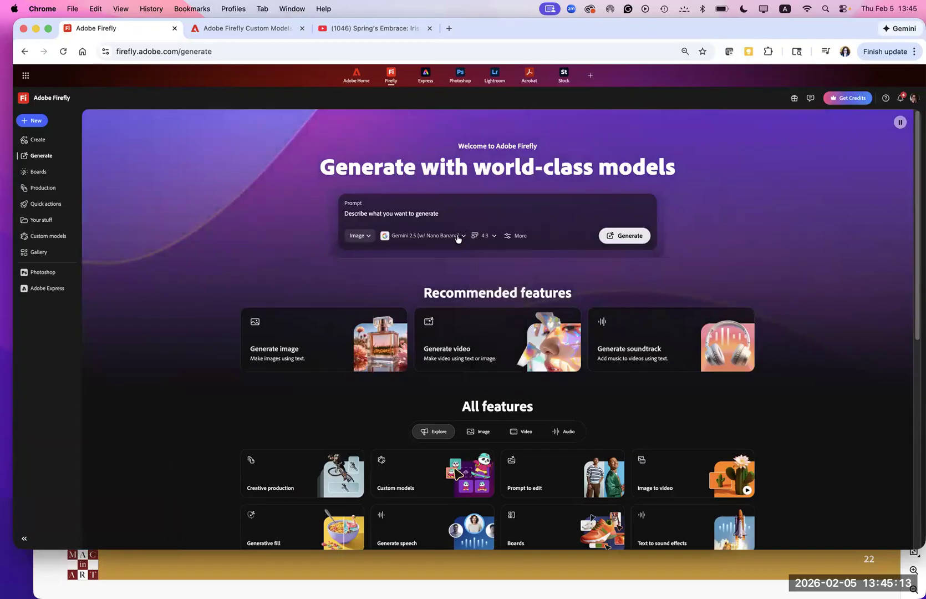
left_click(459, 238)
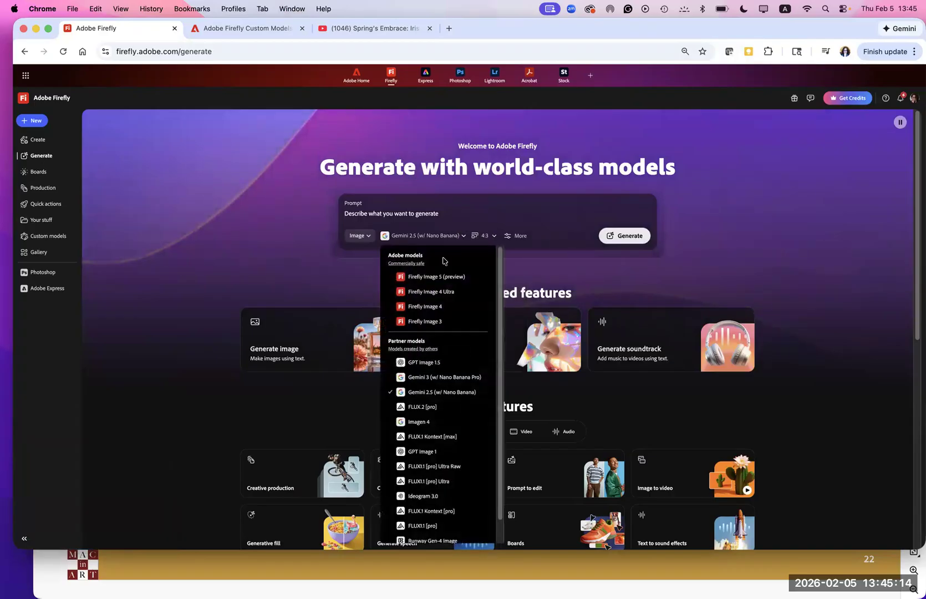
left_click(421, 307)
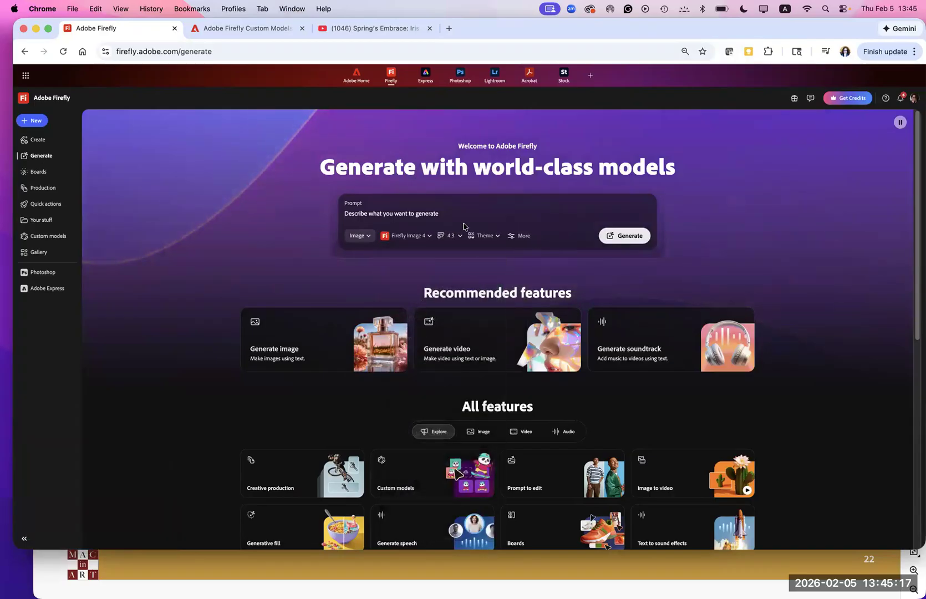
- Generate images from the copied prompt "A frog sitting on a lily pad"
left_click(347, 213)
key("super+v")
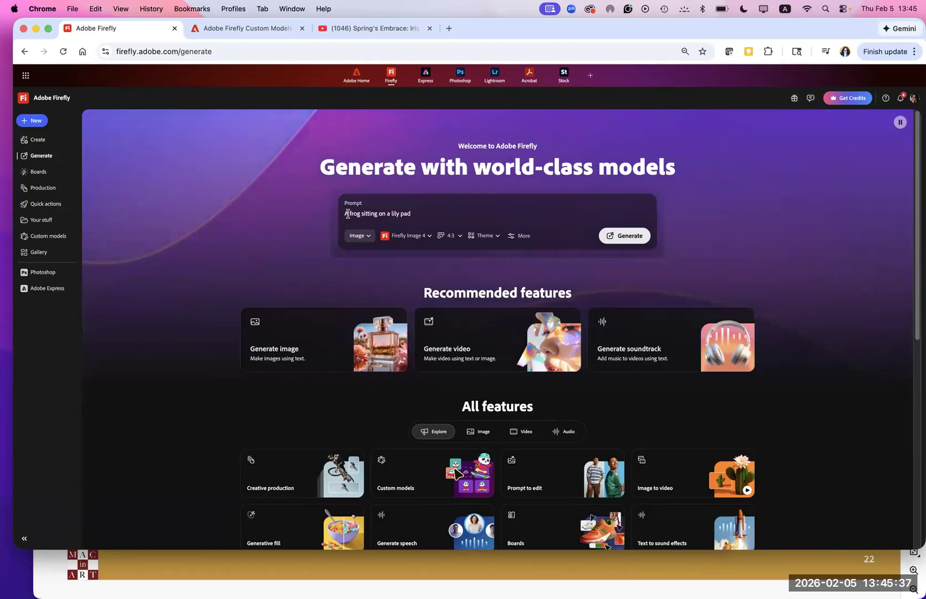
left_click(632, 238)
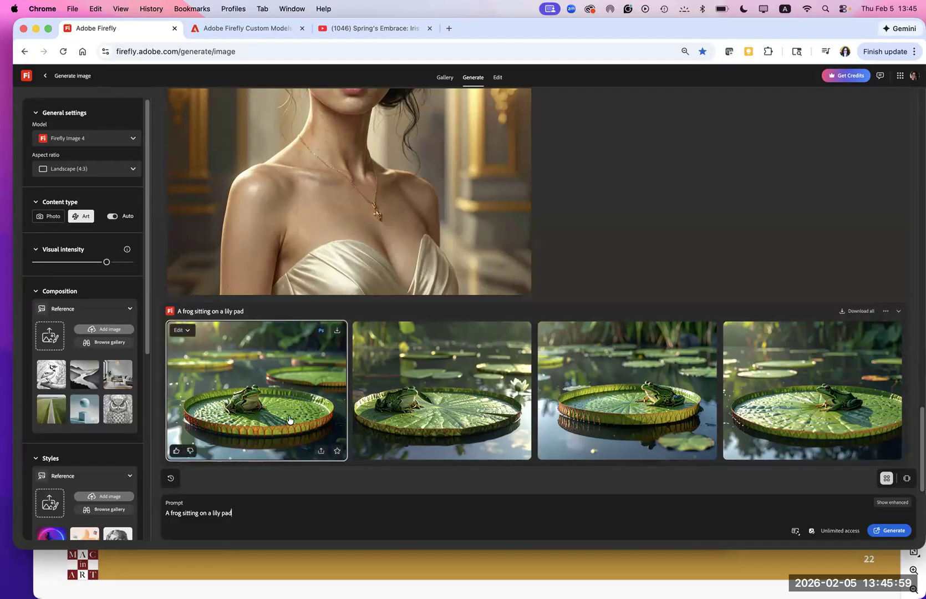
- View the first generated frog image in the editor, return to the generated results, and examine the options offered on that image
left_click(289, 419)
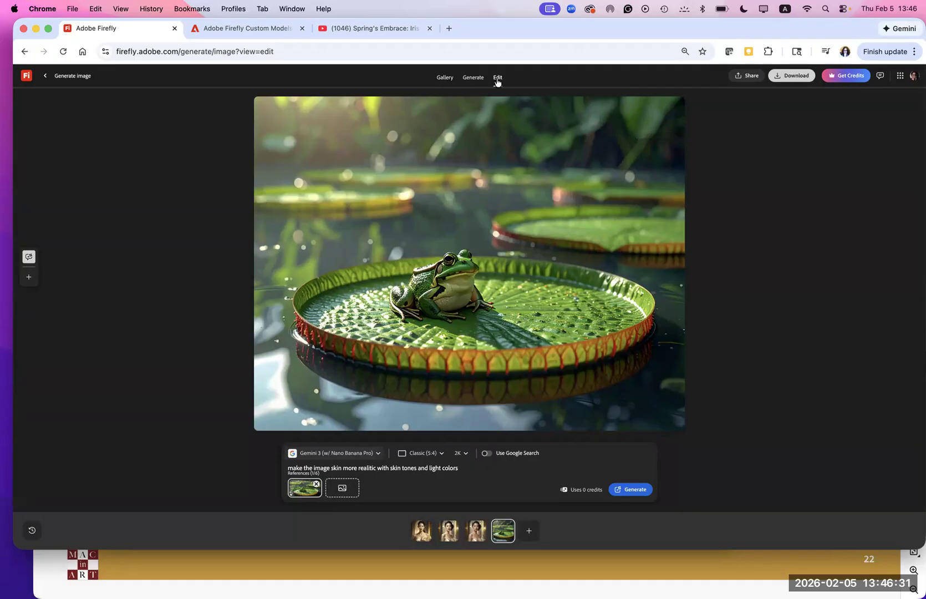
left_click(472, 79)
mouse_move(297, 366)
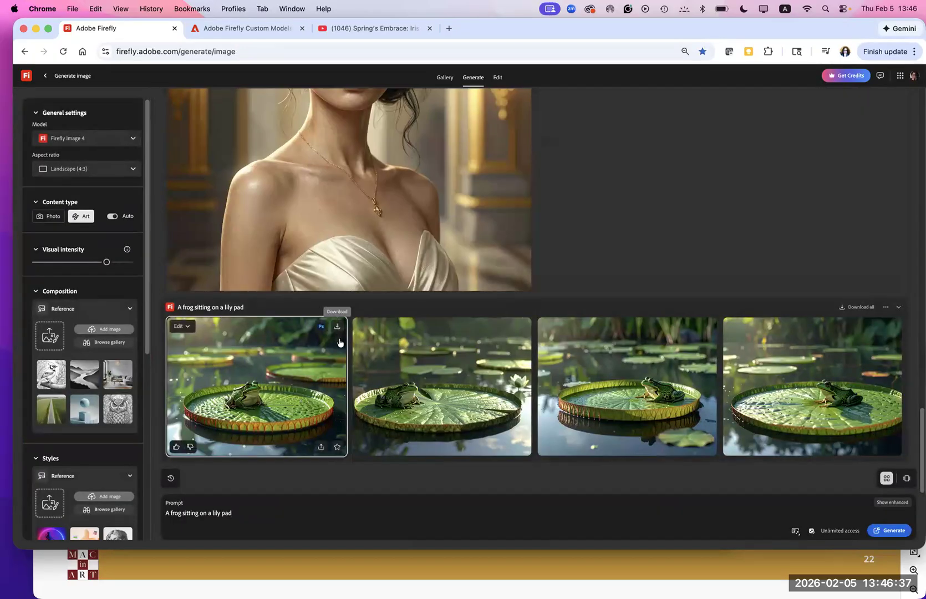
mouse_move(588, 409)
- Open the first frog image for editing, examine the available generation models, and return to the generated results
left_click(187, 327)
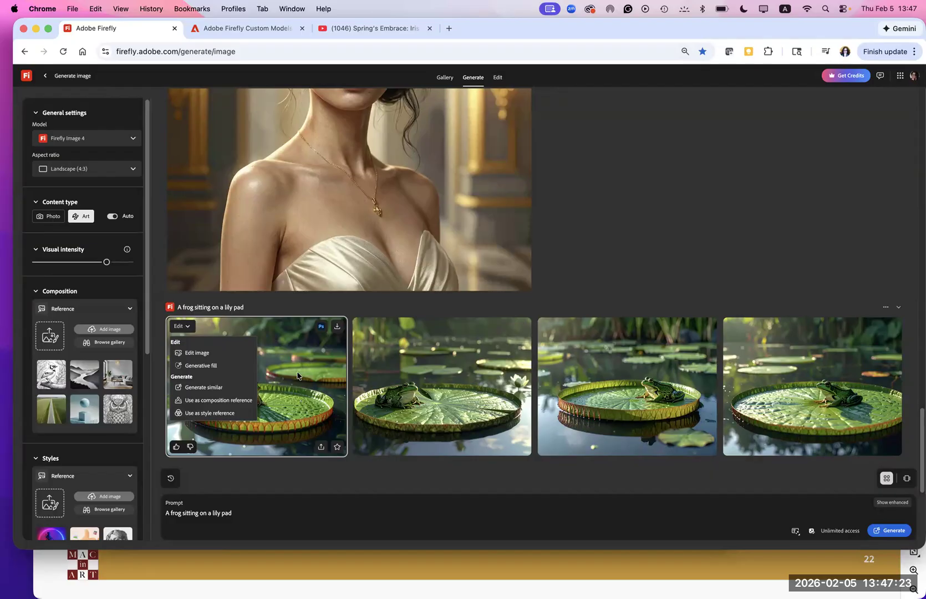
left_click(197, 353)
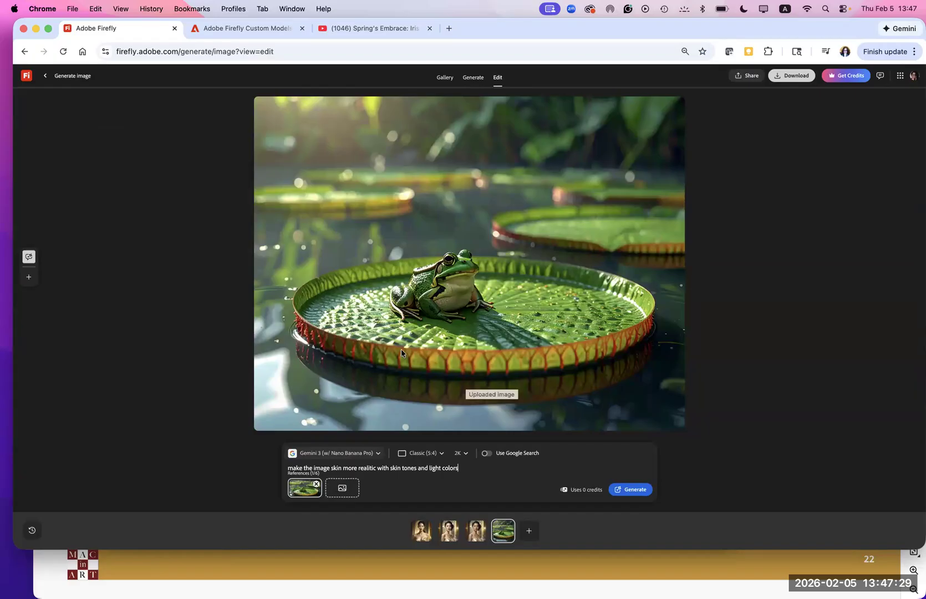
left_click(377, 453)
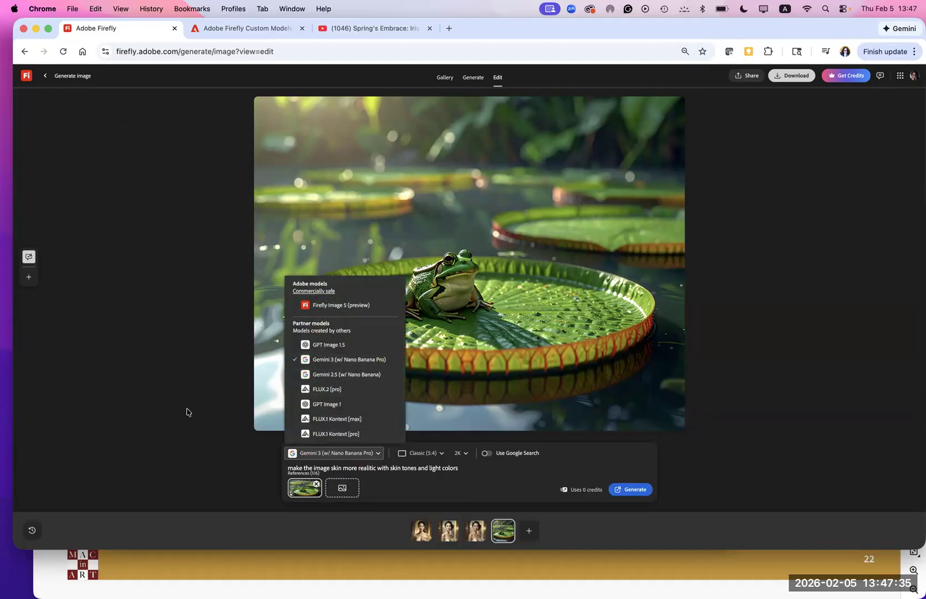
left_click(498, 481)
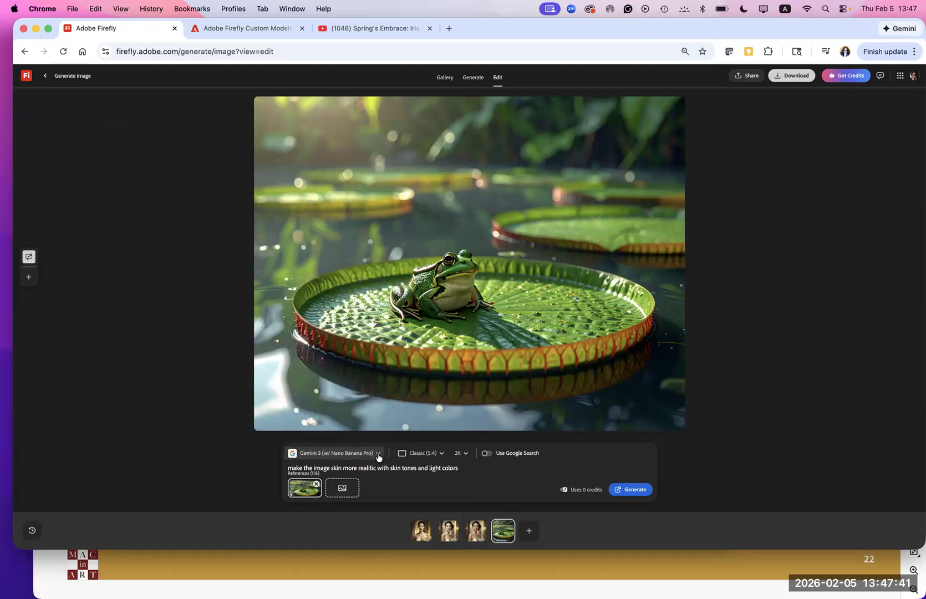
left_click(45, 75)
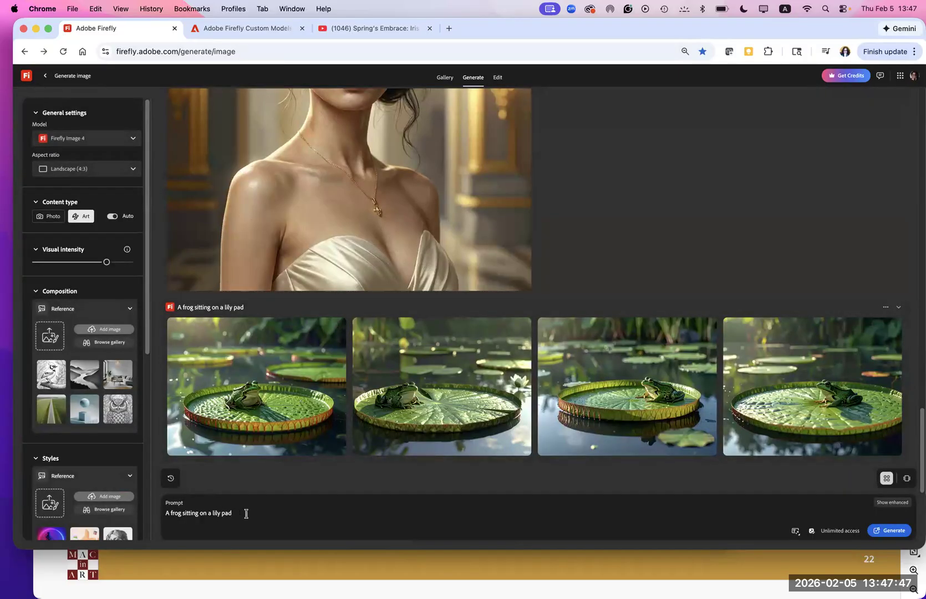
- Turn on prompt suggestions and show the enhanced version of the frog prompt
left_click(795, 531)
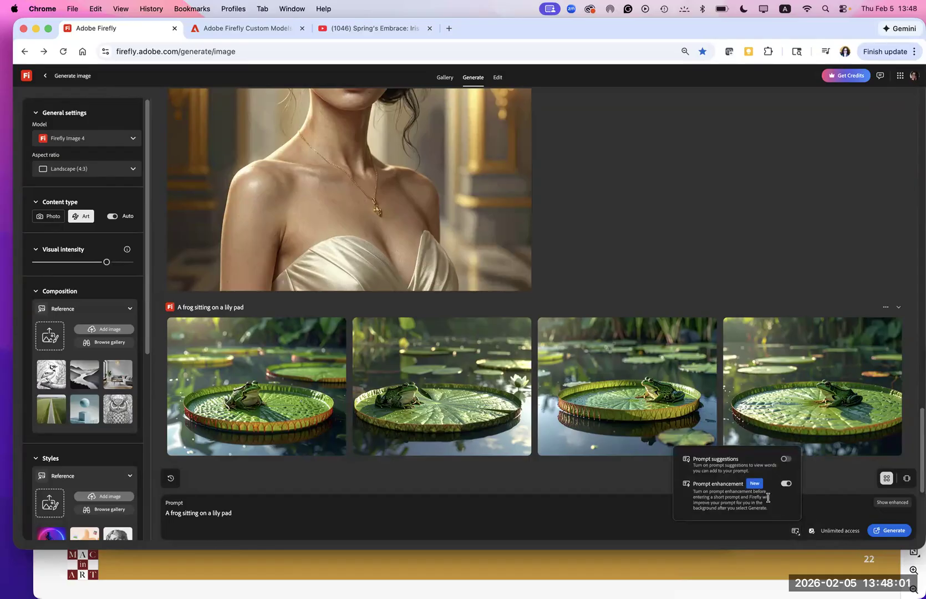
left_click(786, 459)
left_click(882, 505)
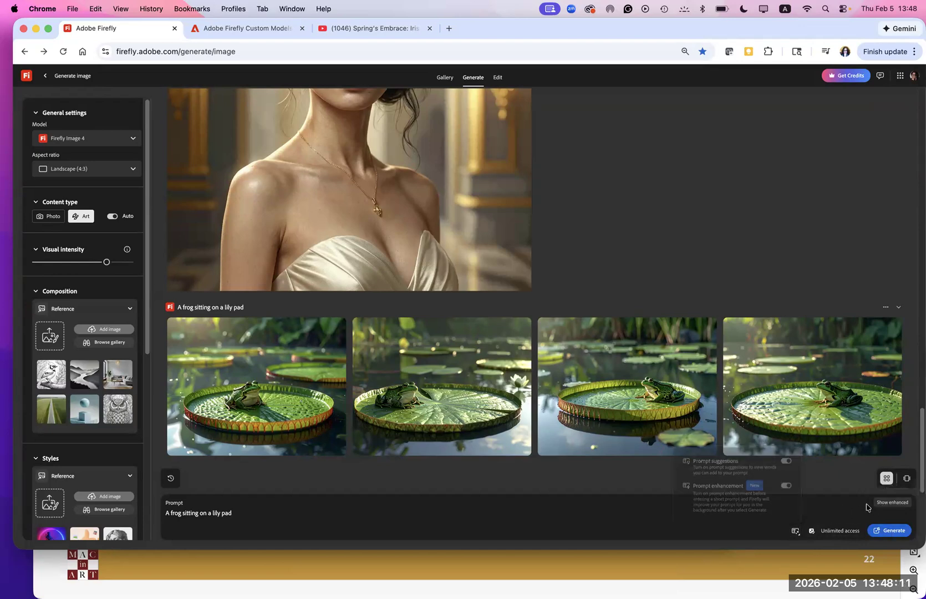
left_click(882, 506)
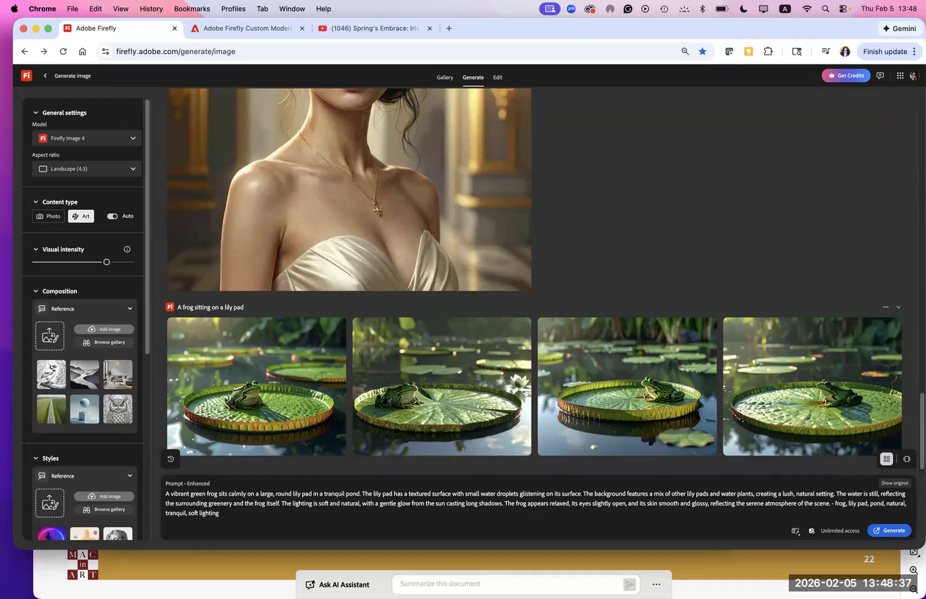
- Copy the full enhanced prompt, from "A vibrant green frog sits calmly" to "soft lighting"
triple_click(185, 506)
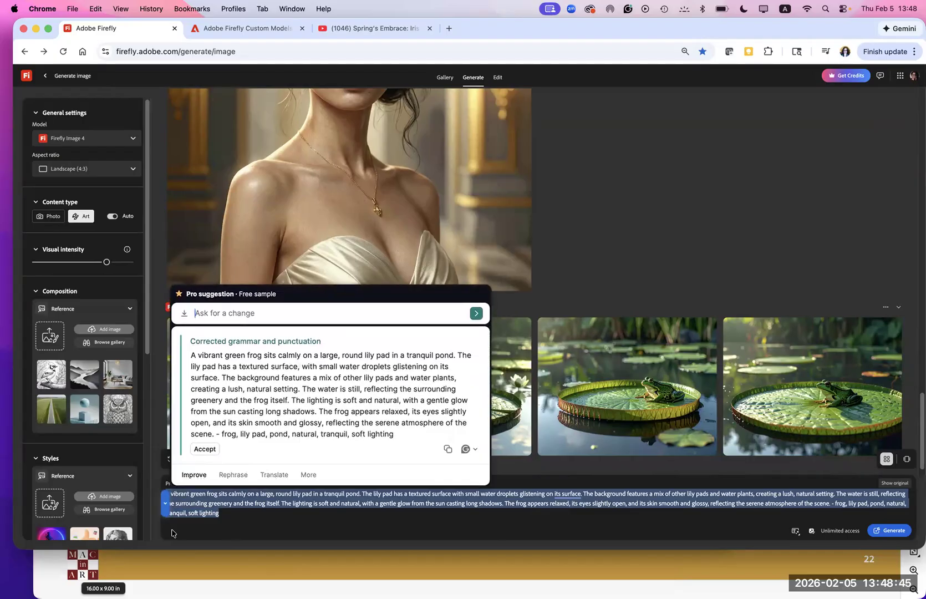
left_click(211, 449)
left_click(229, 512)
left_click_drag(229, 513, 179, 484)
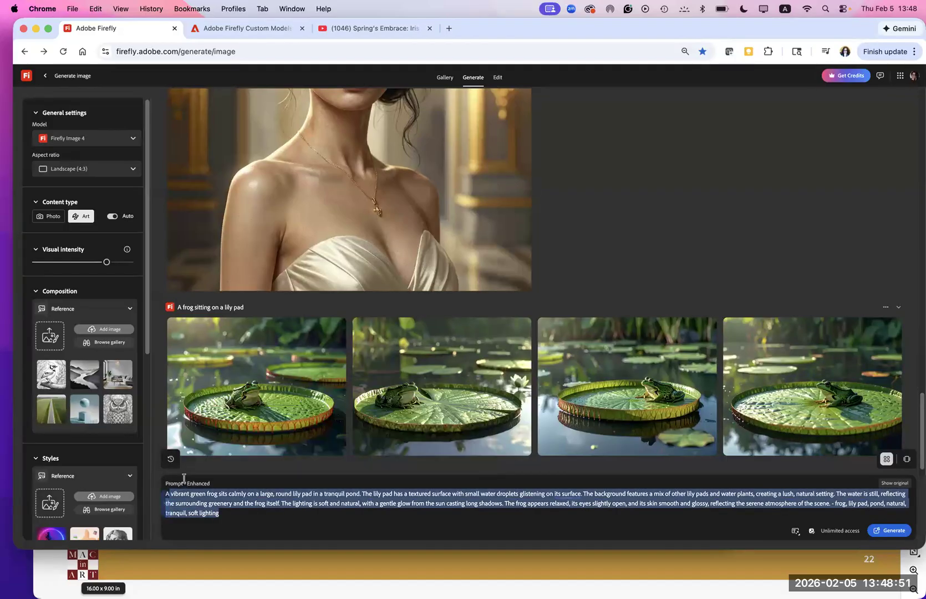
left_click(168, 507)
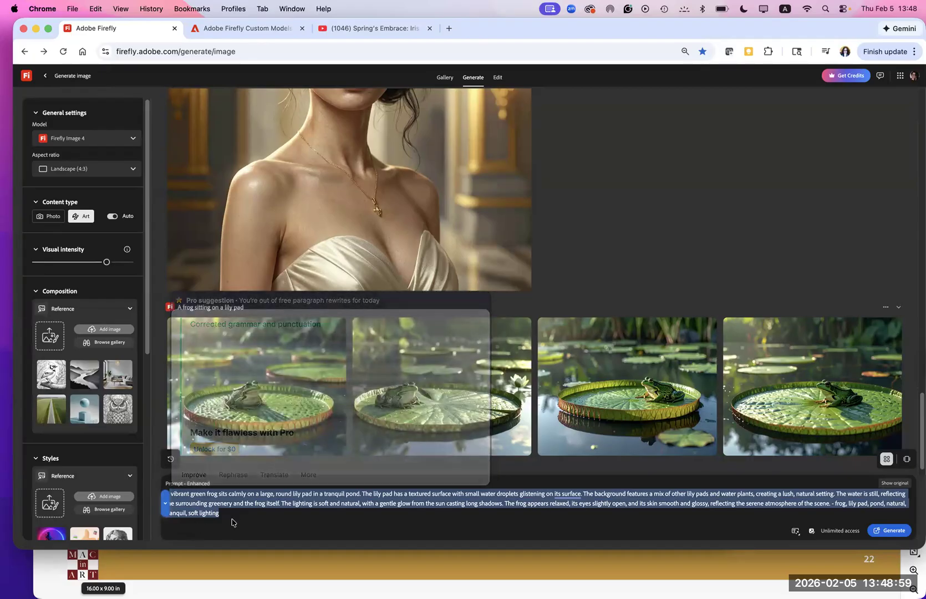
left_click_drag(221, 514, 161, 495)
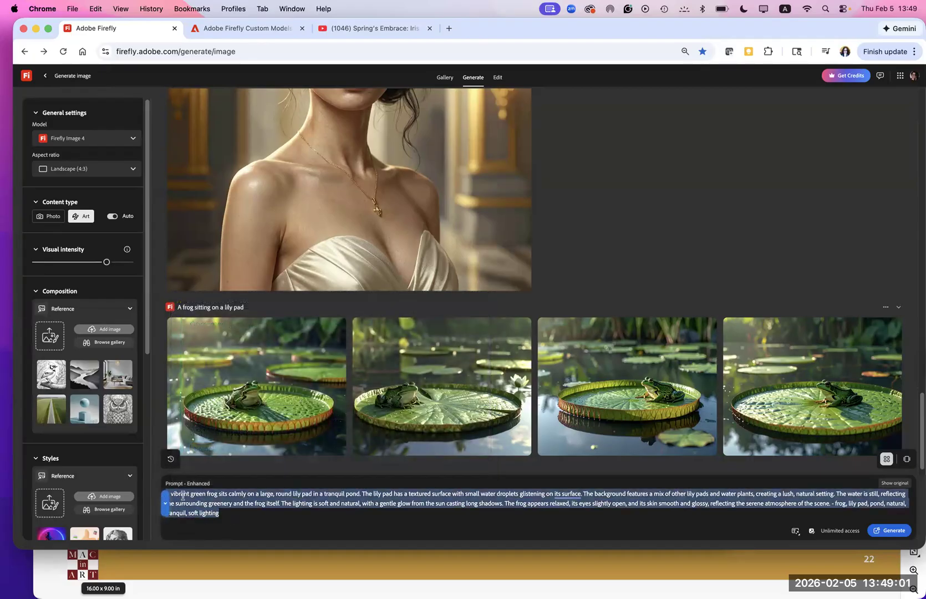
right_click(199, 509)
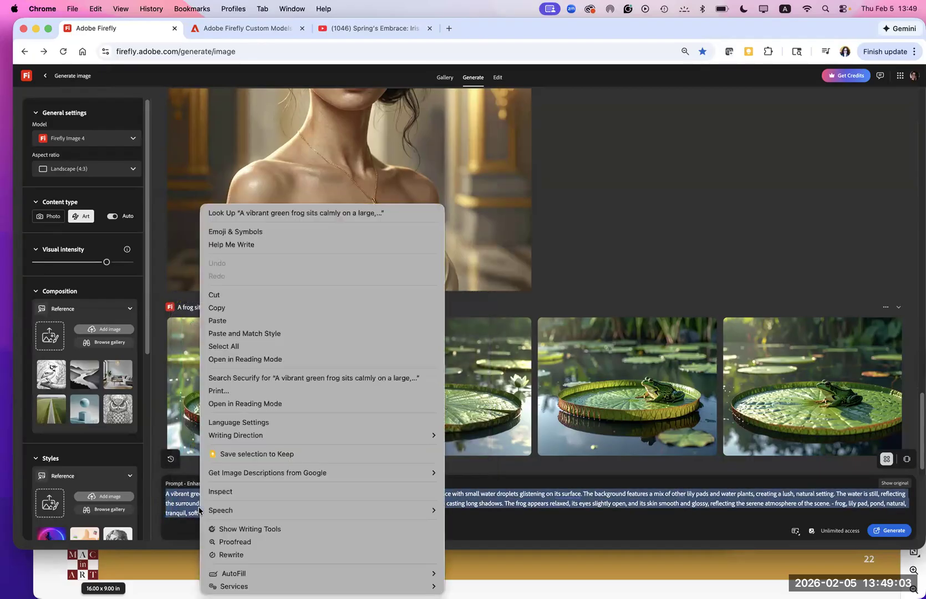
left_click(216, 308)
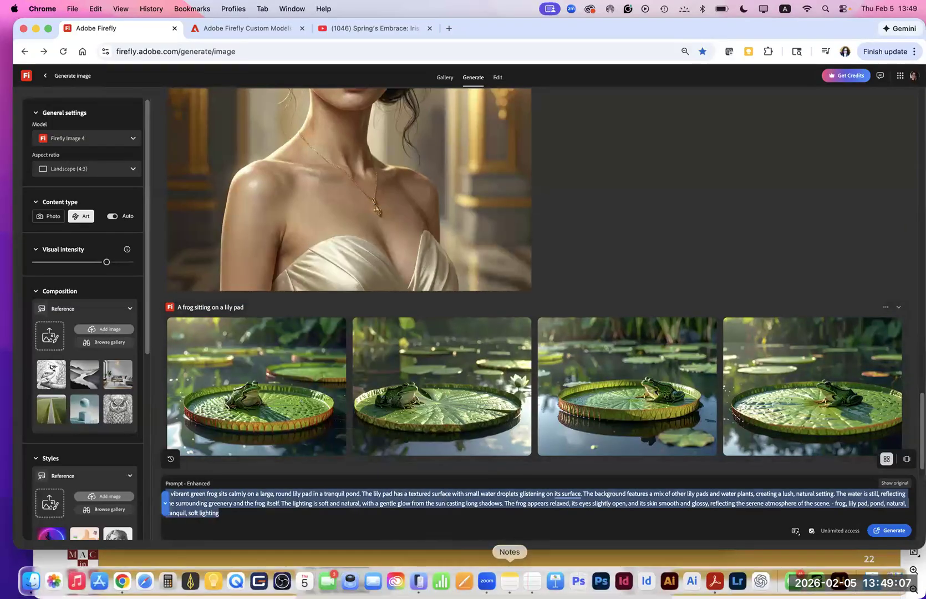
- Switch to Notes and create a new note
left_click(510, 580)
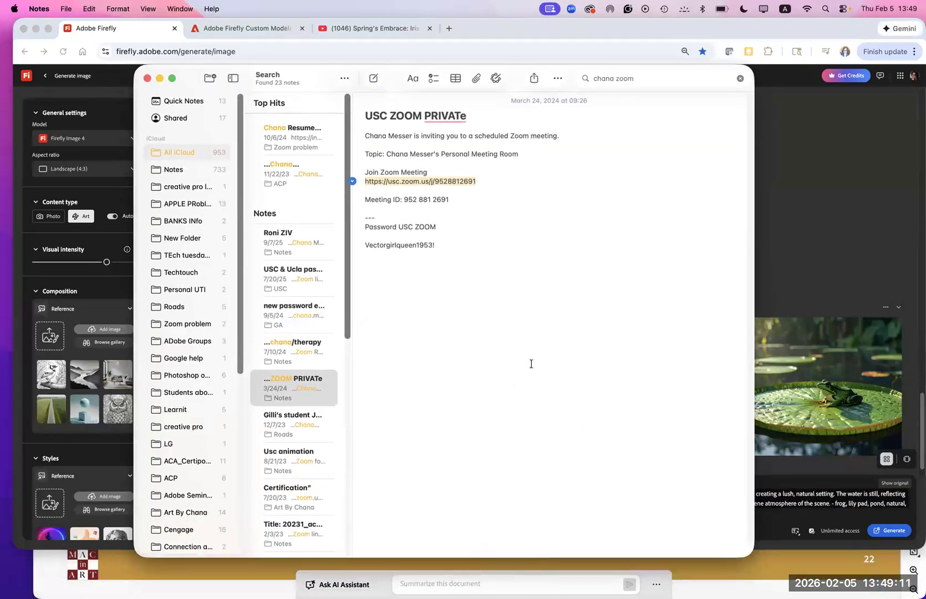
left_click(66, 10)
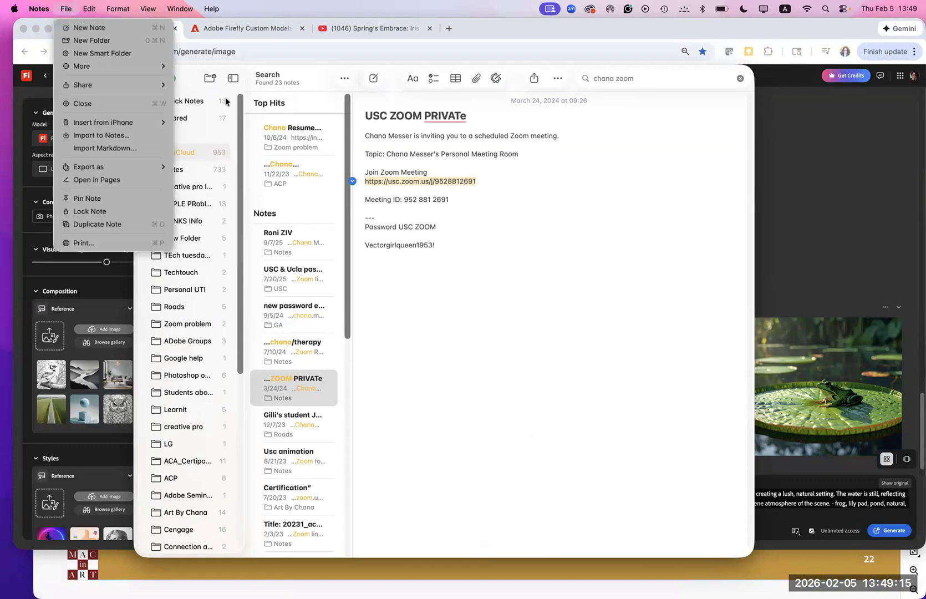
left_click(362, 187)
key("super+n")
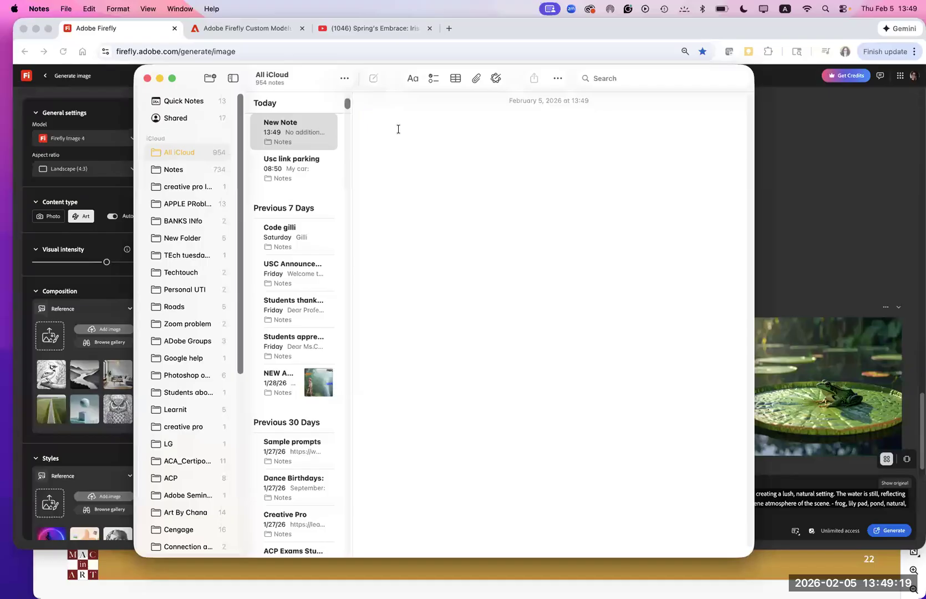
- Title the note "Firefly Seminar Feb 5" and paste the copied frog prompt below the title
type("Firef")
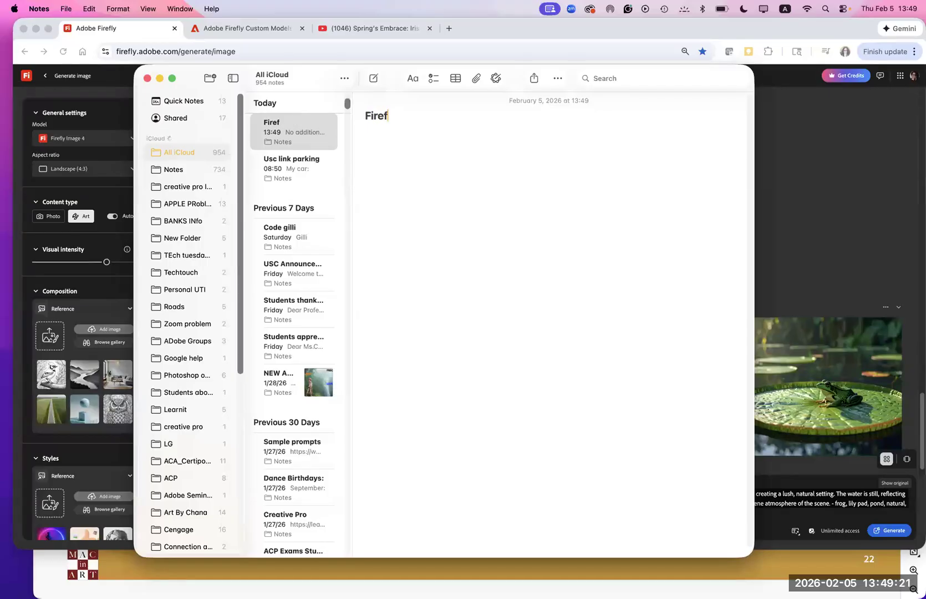
type("ly Semin")
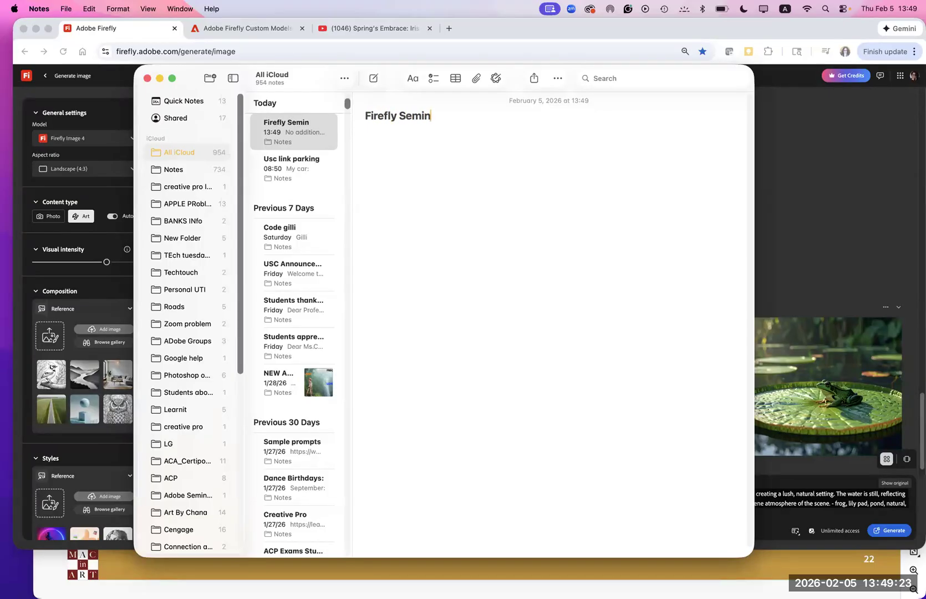
type("ar Feb 5")
key("Return")
key("Return")
key("super+v")
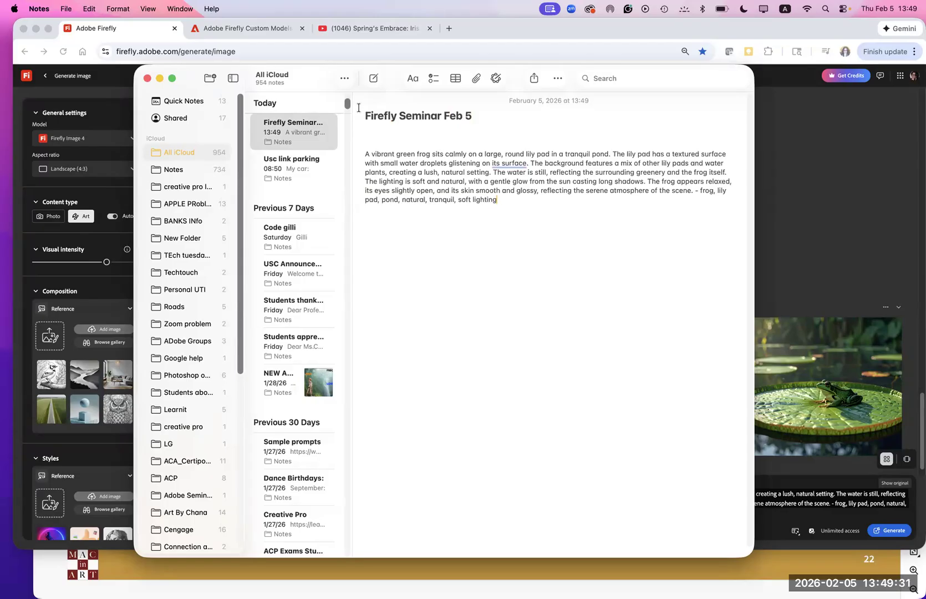
- Enlarge the pasted prompt text in the note and accept the suggested rewording of "its surface" to "it"
left_click_drag(511, 200, 349, 151)
key("super+plus")
key("super+plus")
key("super+plus")
key("super+plus")
key("super+plus")
key("super+plus")
key("super+plus")
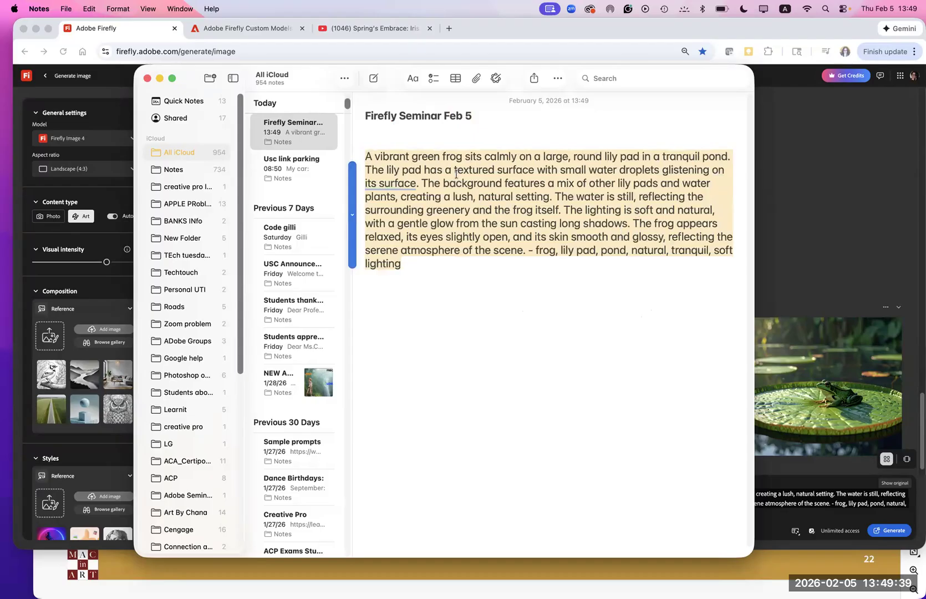
mouse_move(388, 184)
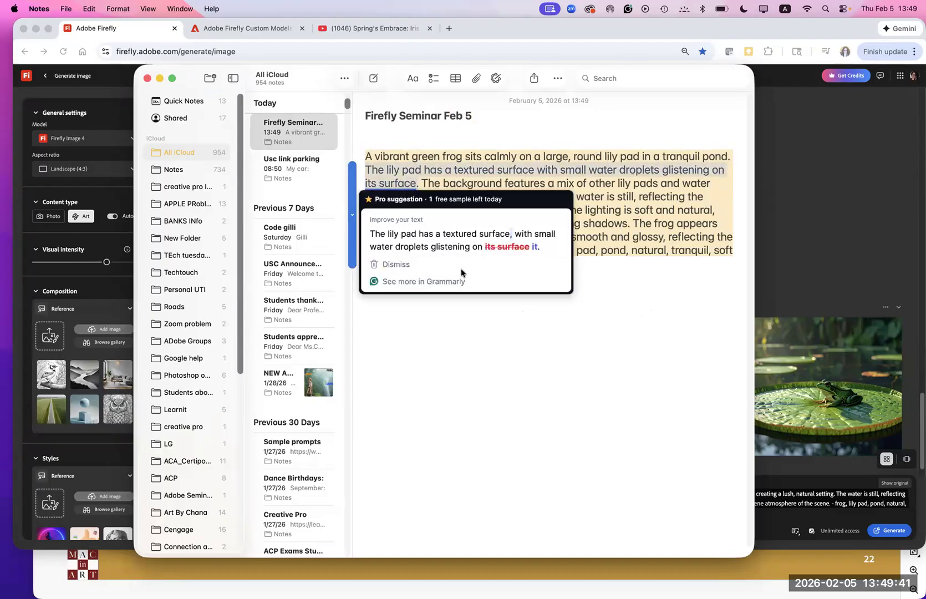
left_click(508, 247)
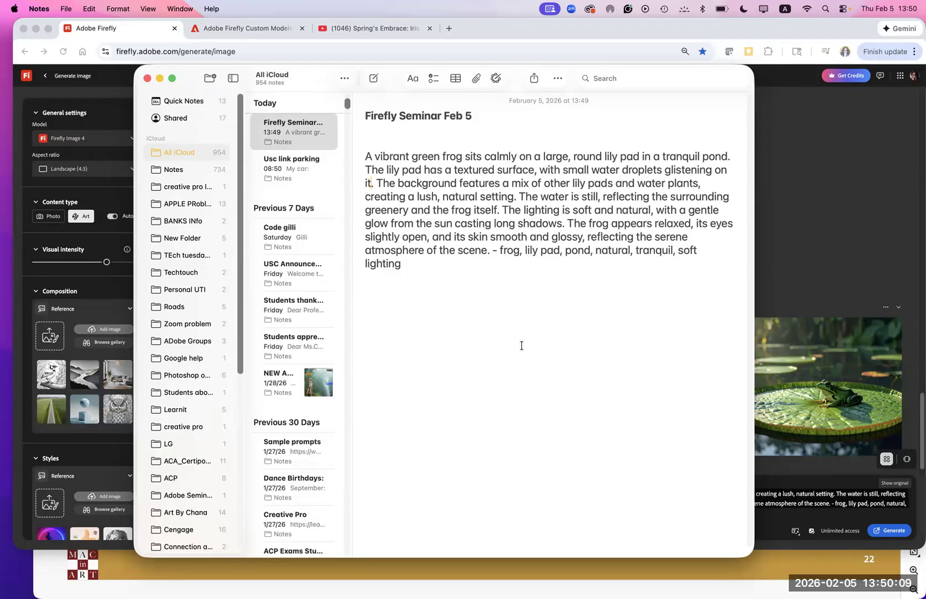
- Switch back to Adobe Firefly in Chrome, toggle prompt enhancement, and generate images from the original prompt "A frog sitting on a lily pad"
scroll(856, 256, "down", 1)
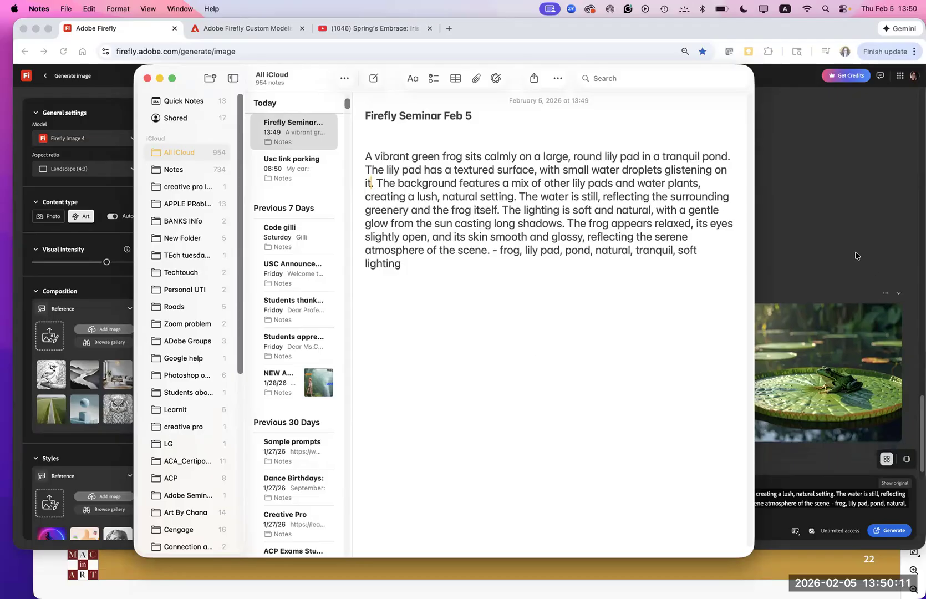
left_click(856, 256)
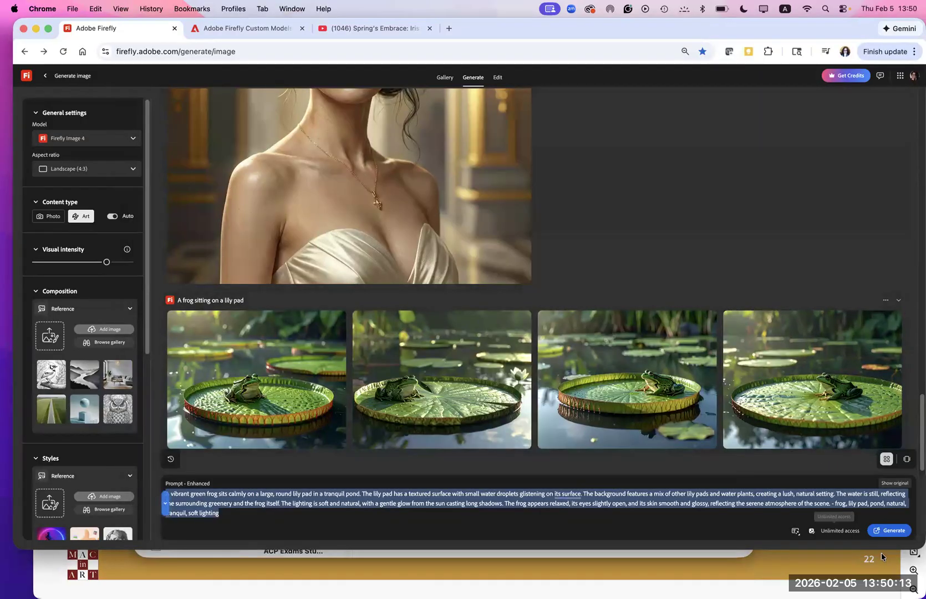
left_click(794, 534)
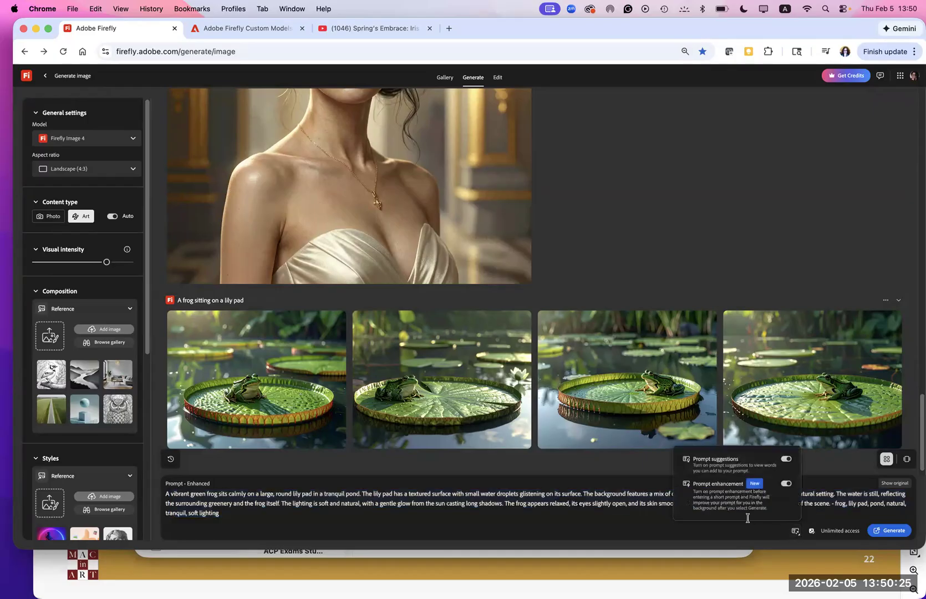
left_click(786, 485)
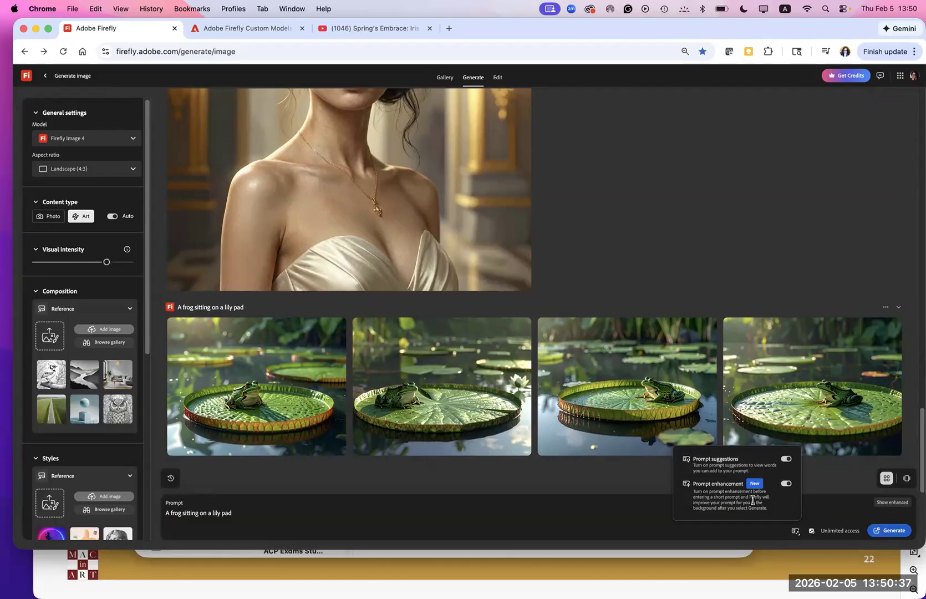
left_click(742, 467)
left_click(887, 530)
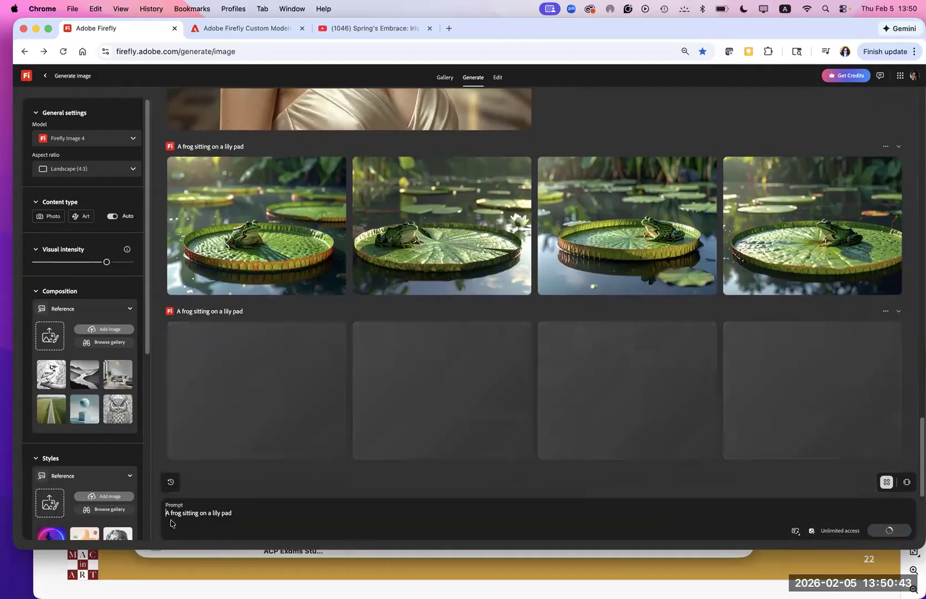
- Replace the short frog prompt with the copied enhanced description
left_click_drag(239, 514, 154, 514)
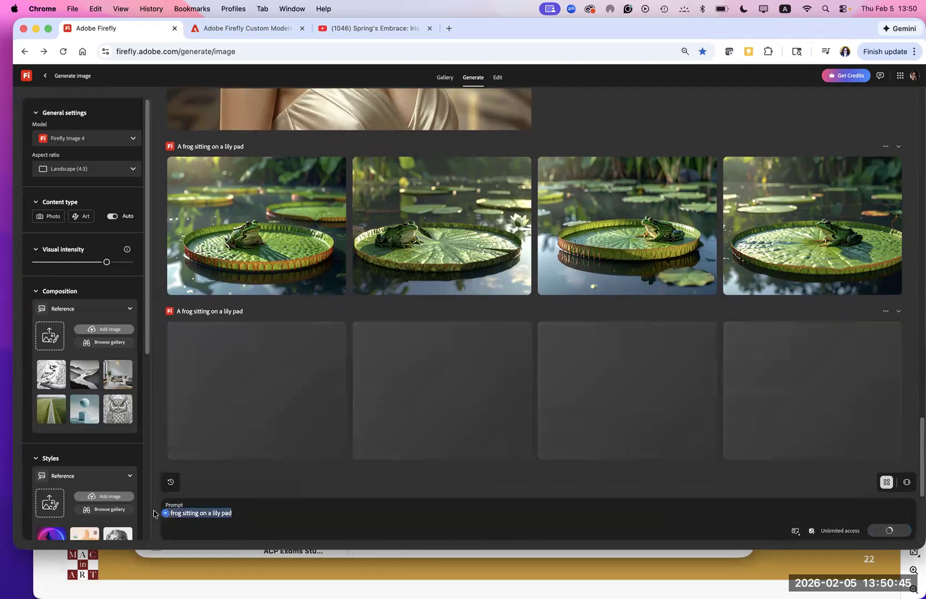
key("super+v")
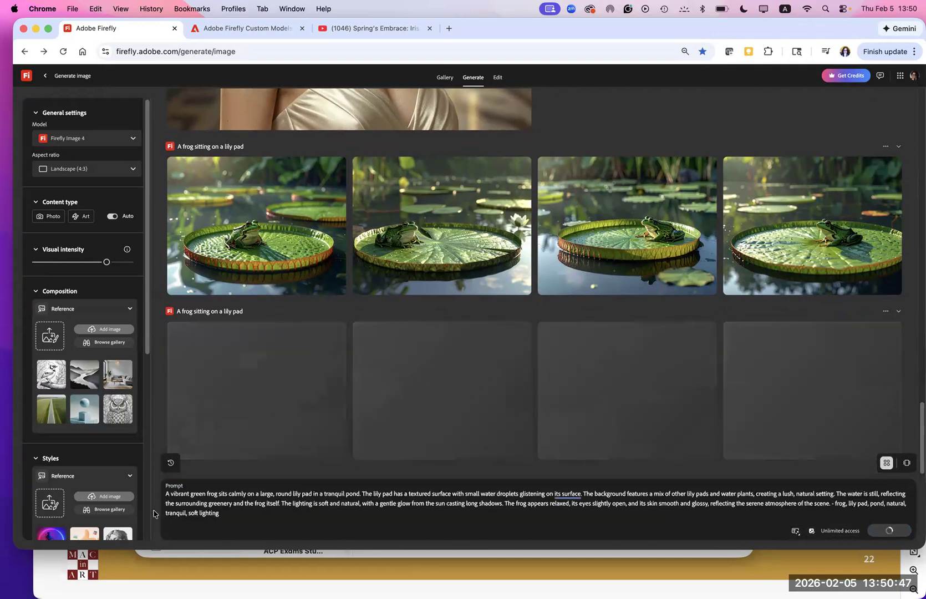
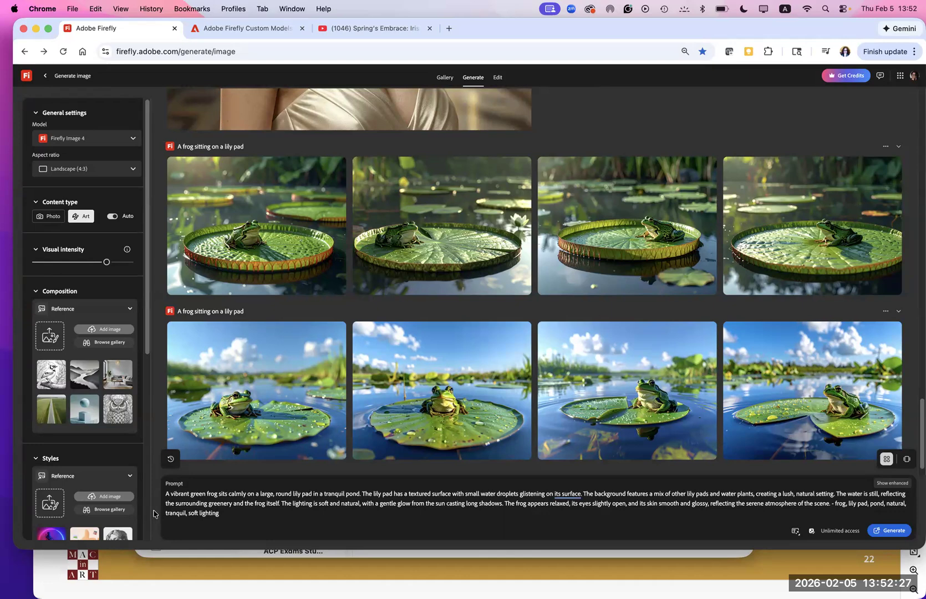
- Apply the Scandinavian and Flat design style effects to the frog prompt
mouse_move(570, 443)
scroll(138, 388, "down", 5)
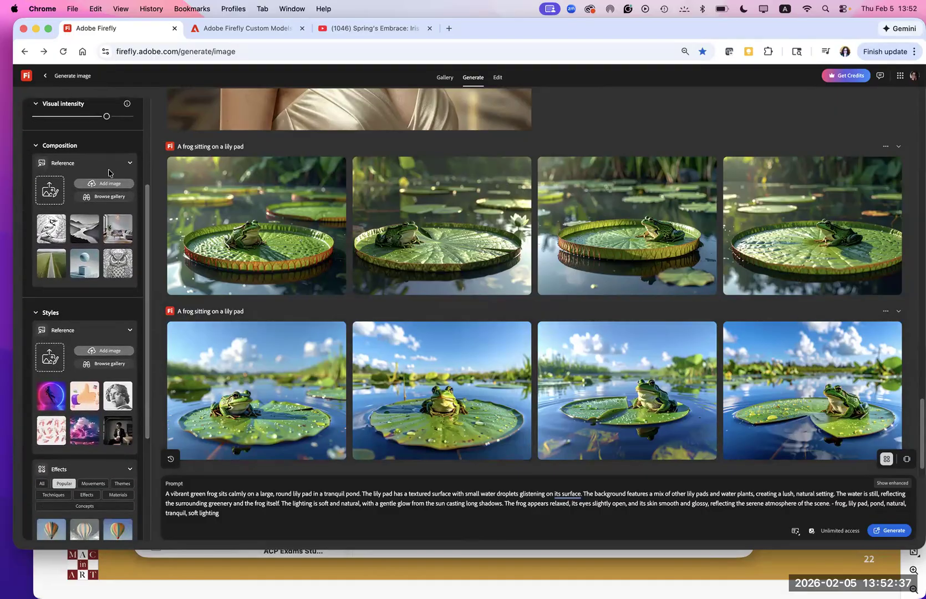
scroll(125, 324, "down", 5)
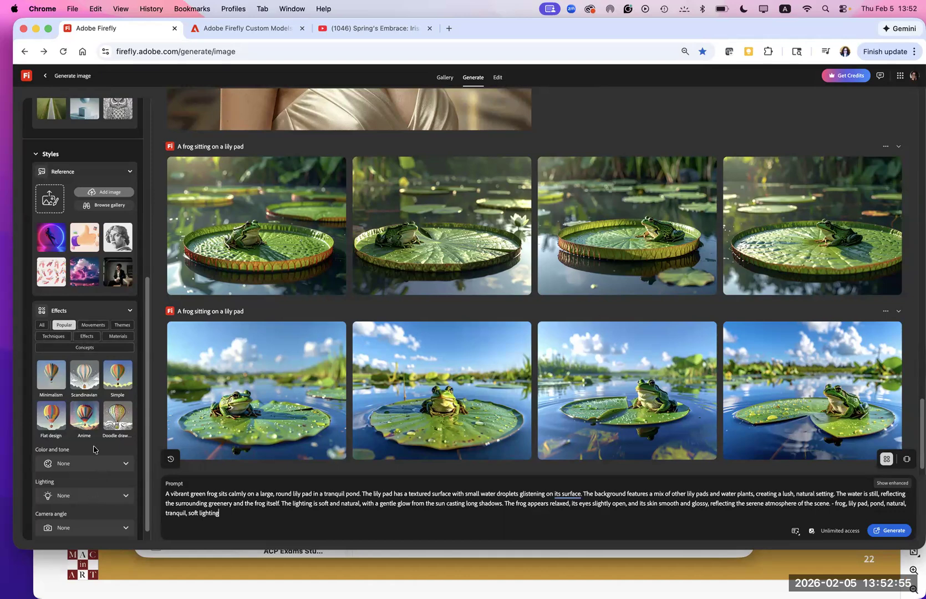
scroll(94, 420, "down", 1)
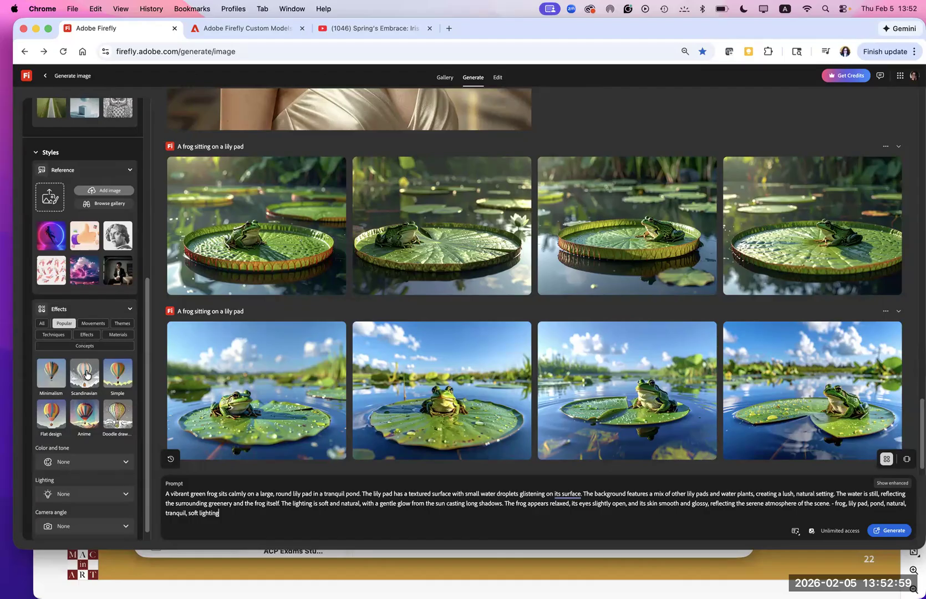
left_click(86, 375)
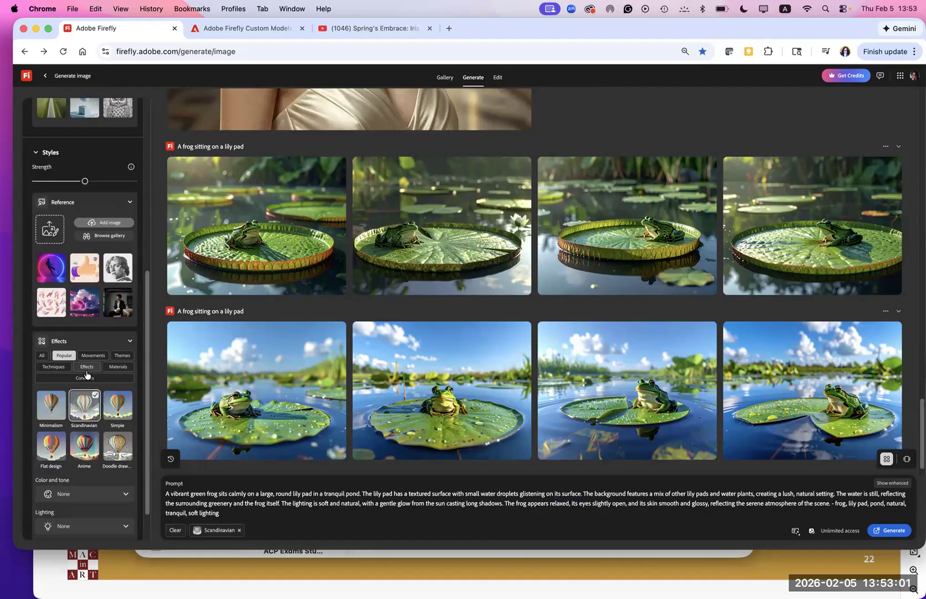
left_click(51, 451)
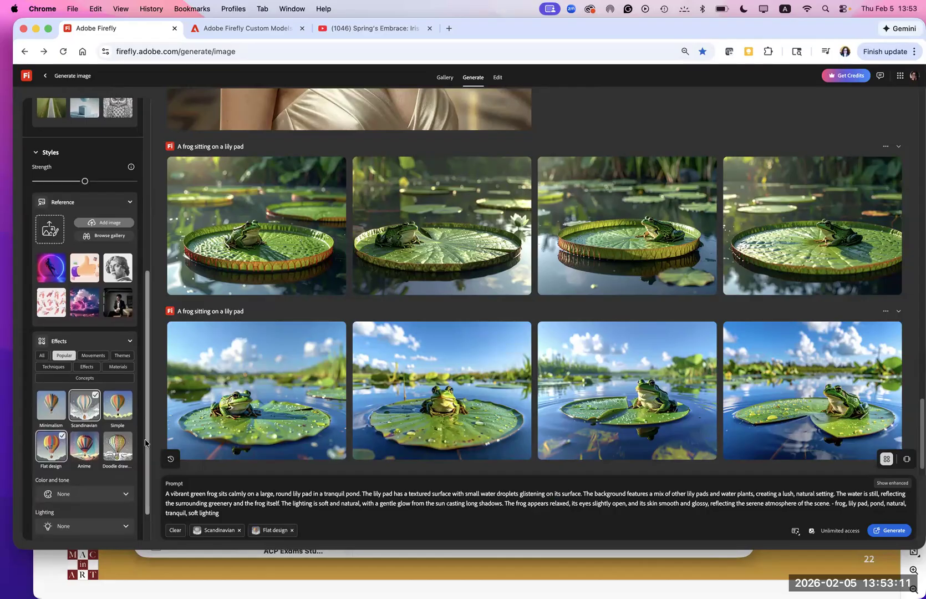
- Add the Gomori photography and Bokeh effect styles from the Effects category, and generate the frog images
scroll(146, 442, "down", 2)
left_click(86, 325)
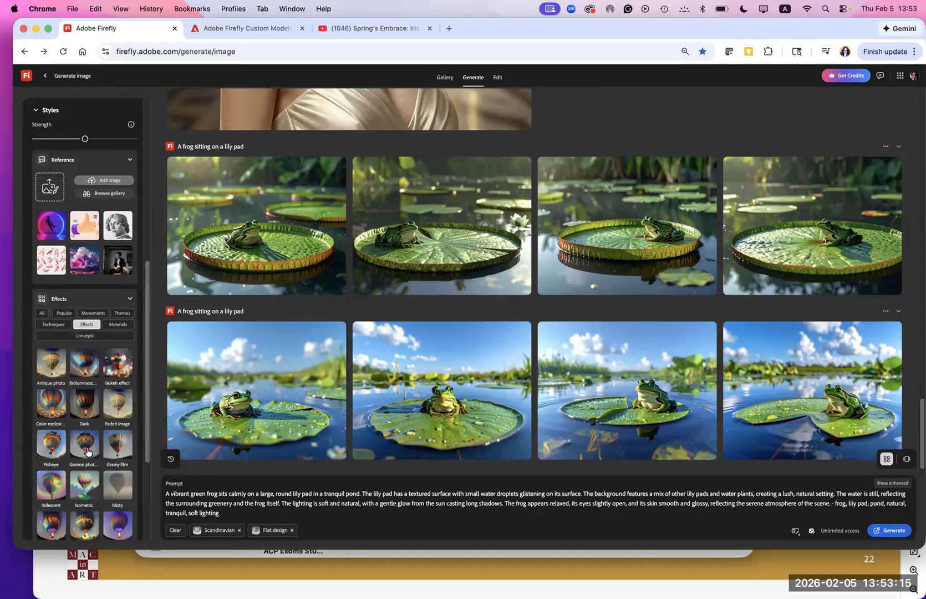
left_click(87, 452)
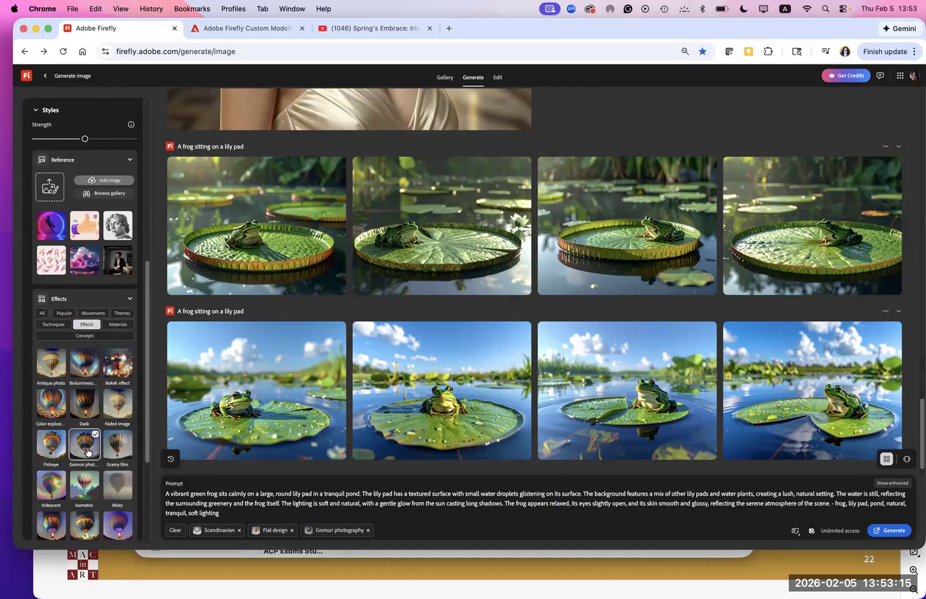
left_click(118, 365)
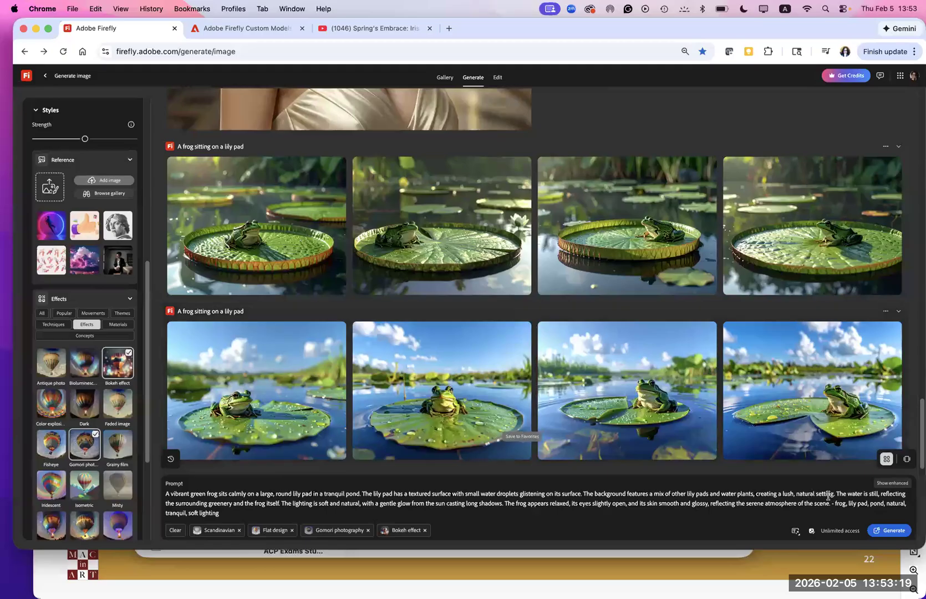
left_click(889, 534)
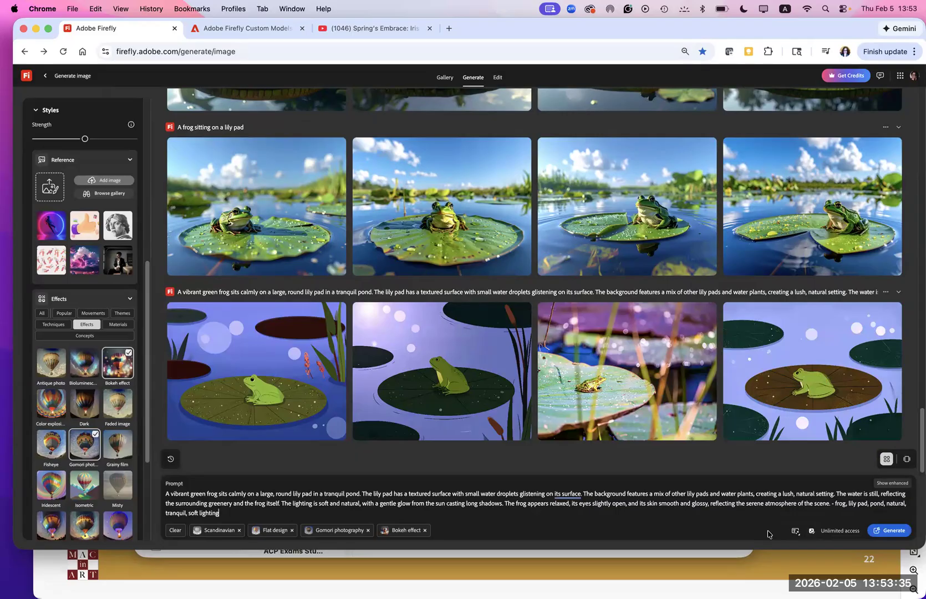
- Open the first flat-style frog image from the new results for editing and download it
scroll(654, 438, "up", 2)
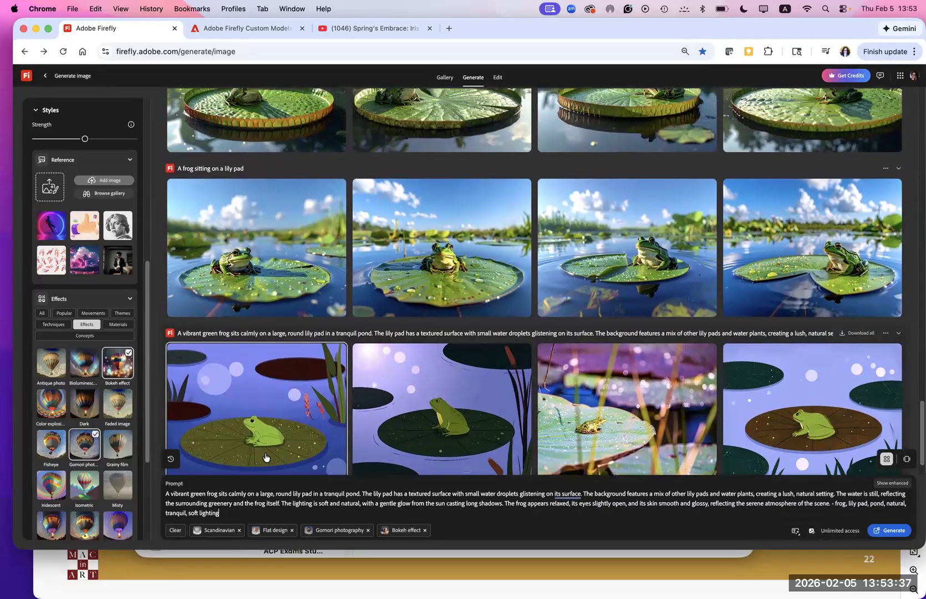
left_click(265, 455)
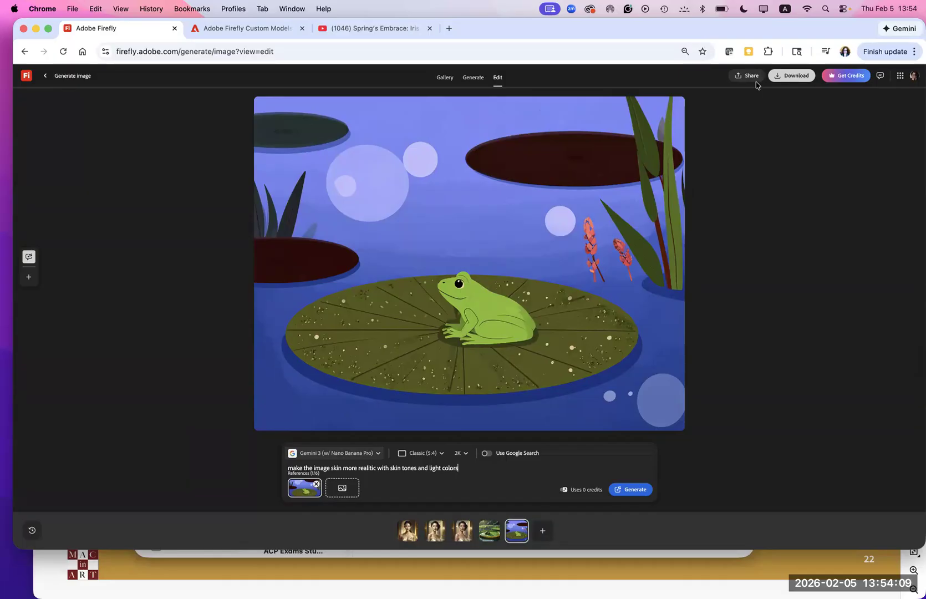
left_click(740, 81)
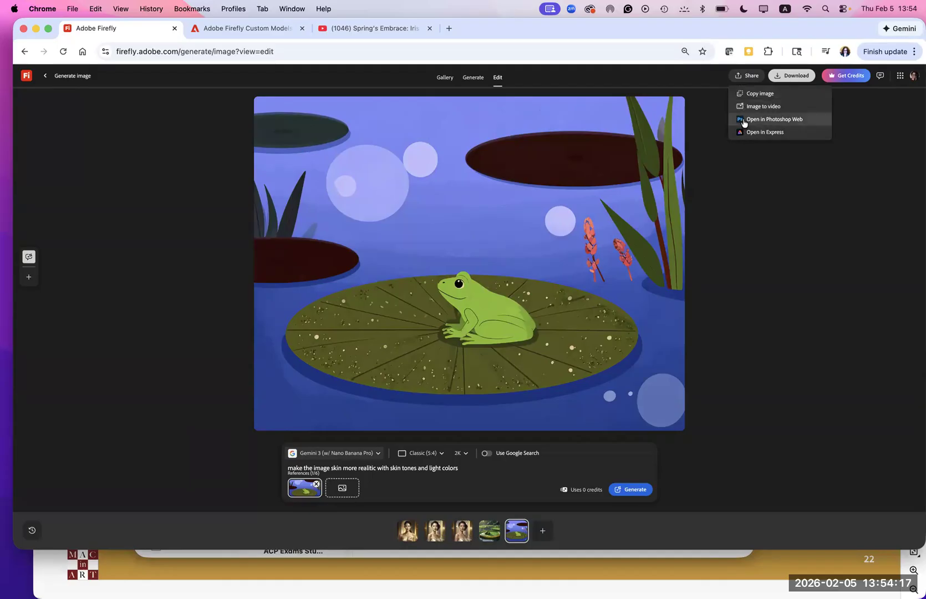
left_click(782, 78)
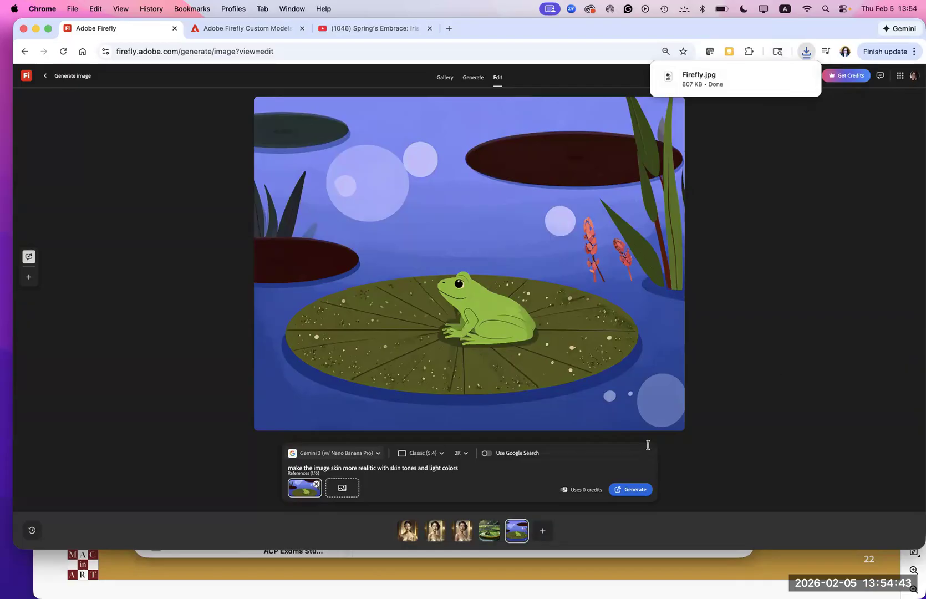
- Review the available editing models and turn on Google Search for the Gemini 3 edit
left_click(376, 454)
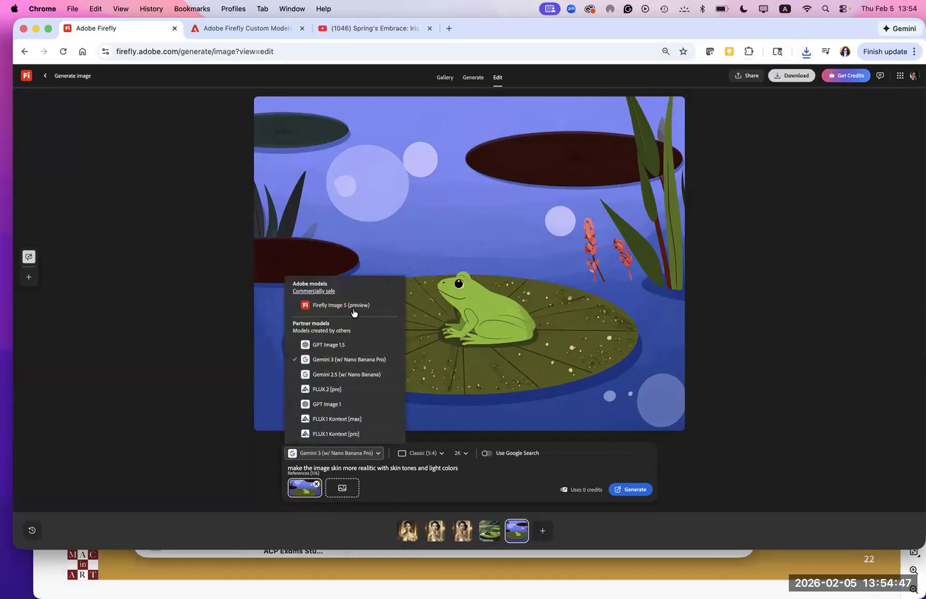
left_click(183, 410)
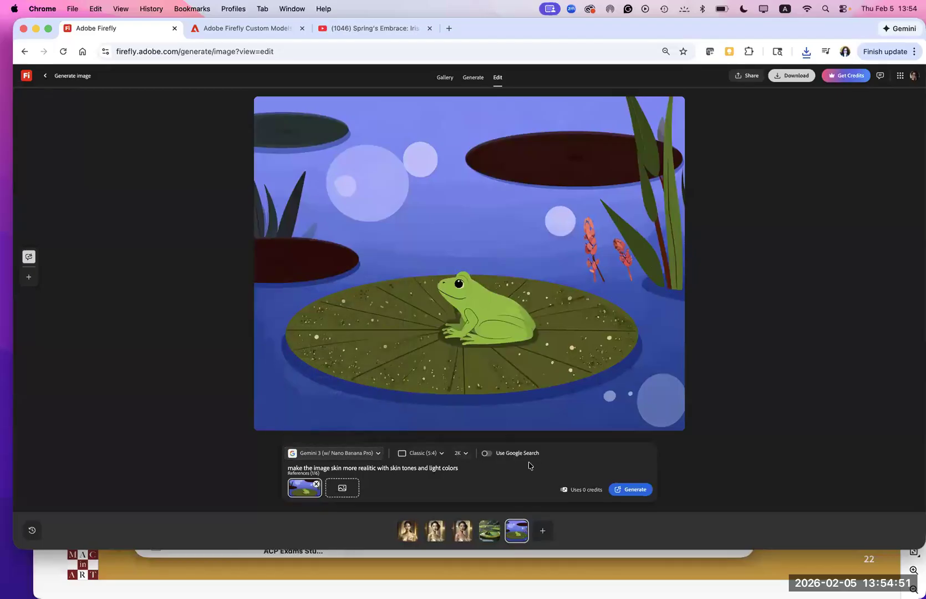
left_click(488, 453)
mouse_move(300, 491)
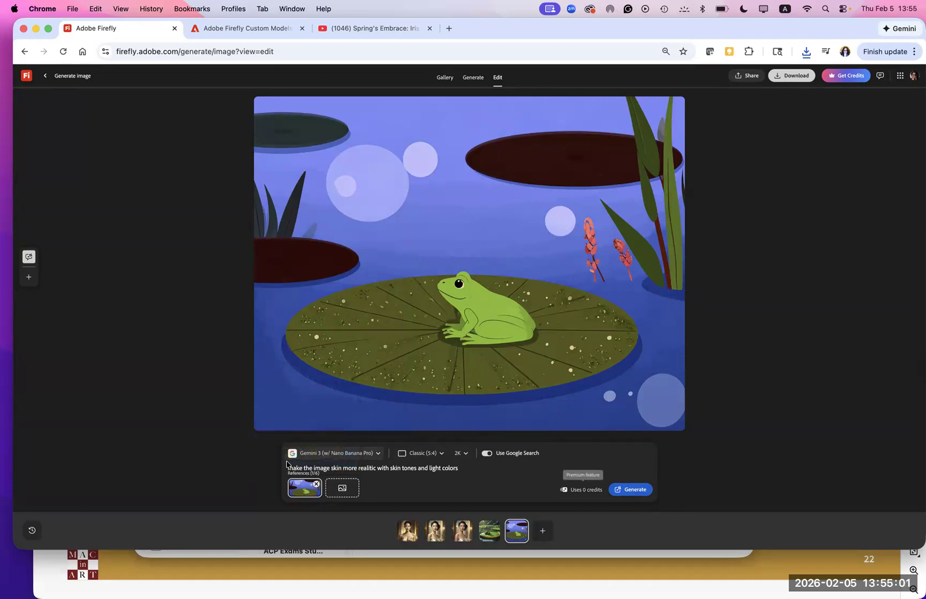
- Switch the editing model to Firefly Image 5 (preview) and generate the frog image edit with the existing skin-realism prompt
left_click(379, 453)
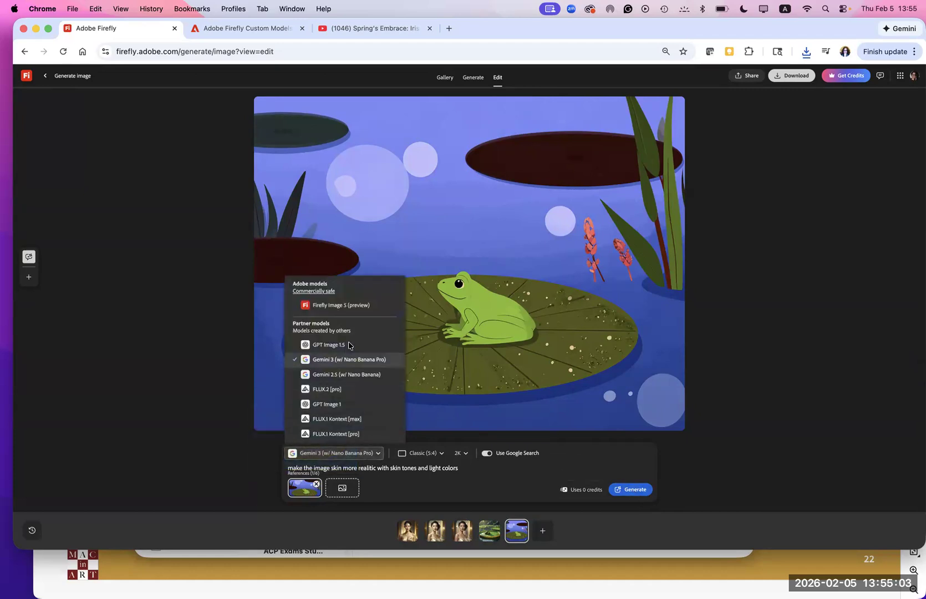
left_click(343, 306)
left_click(624, 490)
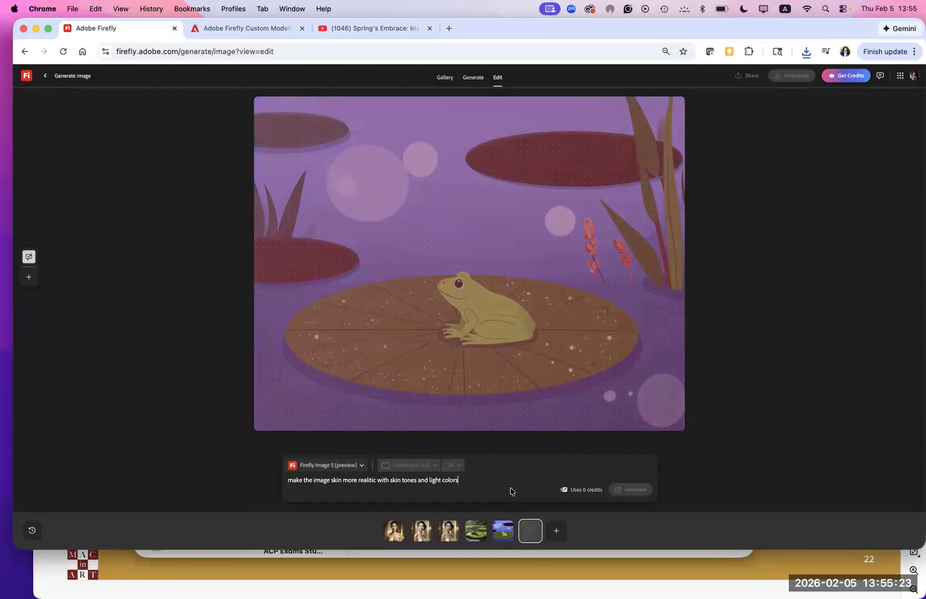
- Leave the image editor for the Firefly home page and open the generation history in Your stuff
left_click(503, 531)
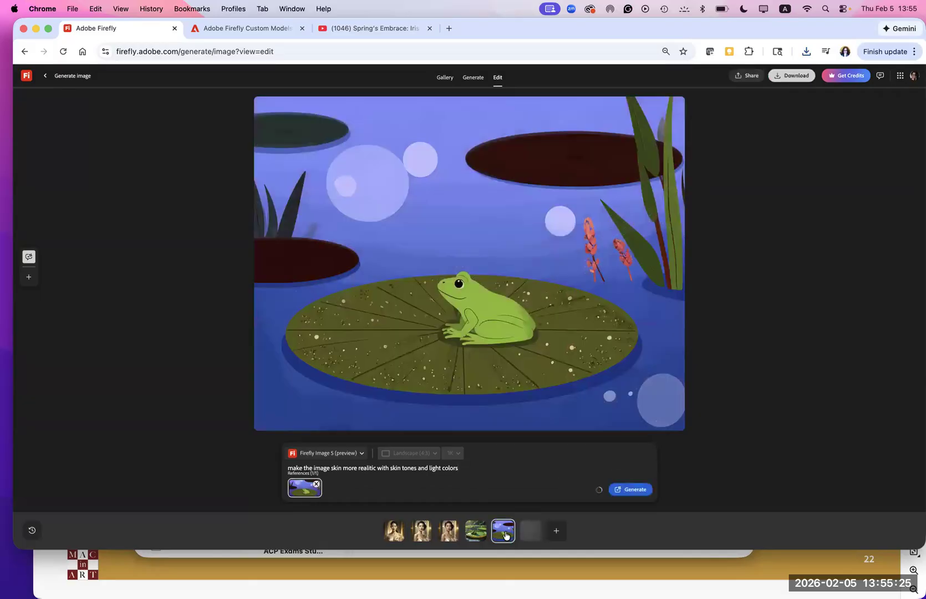
left_click(44, 76)
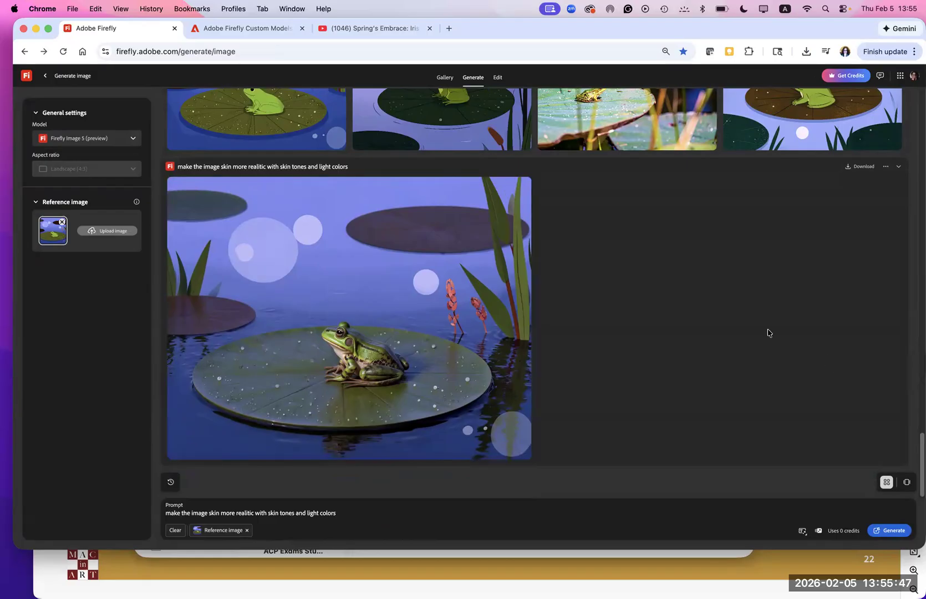
left_click(45, 78)
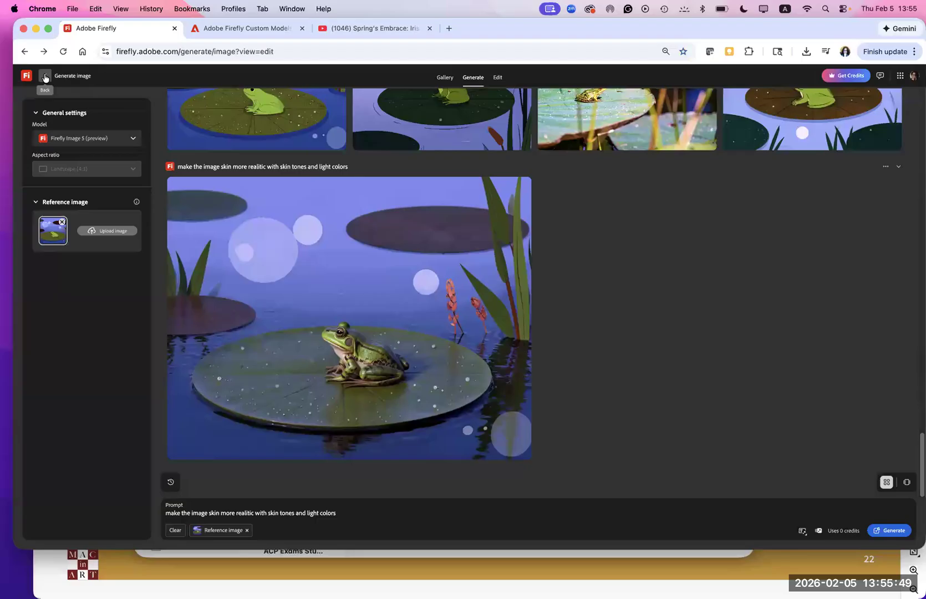
left_click(45, 78)
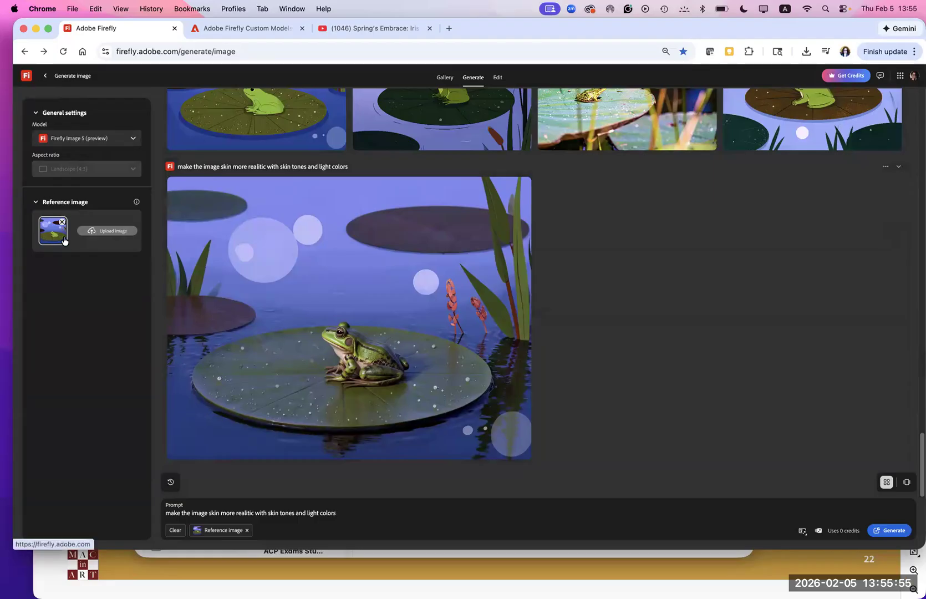
left_click(26, 76)
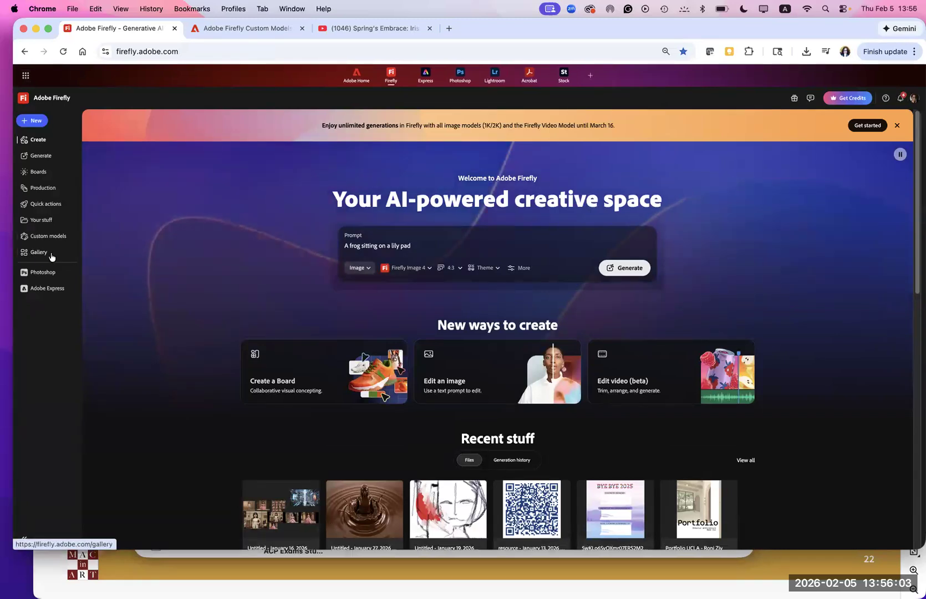
left_click(49, 219)
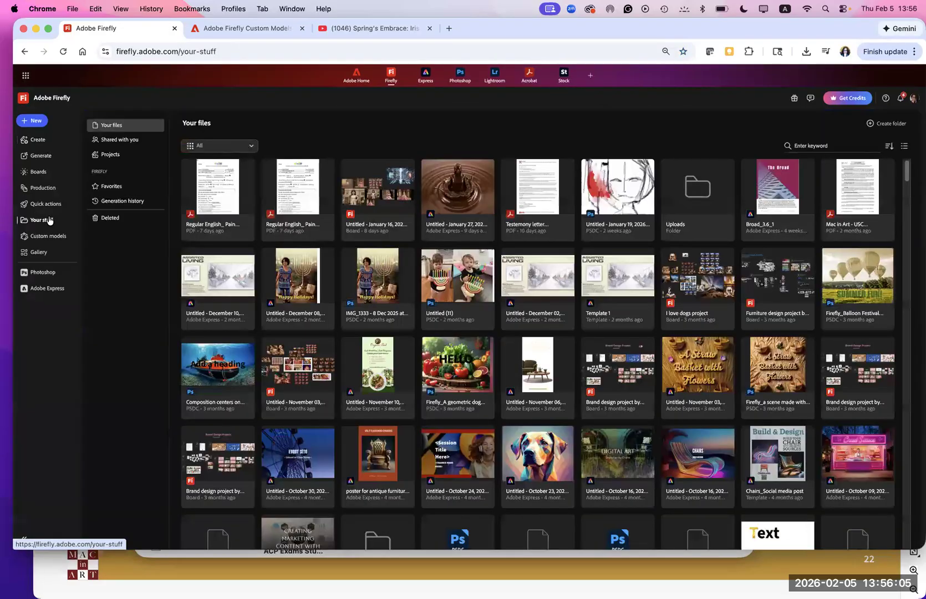
left_click(131, 201)
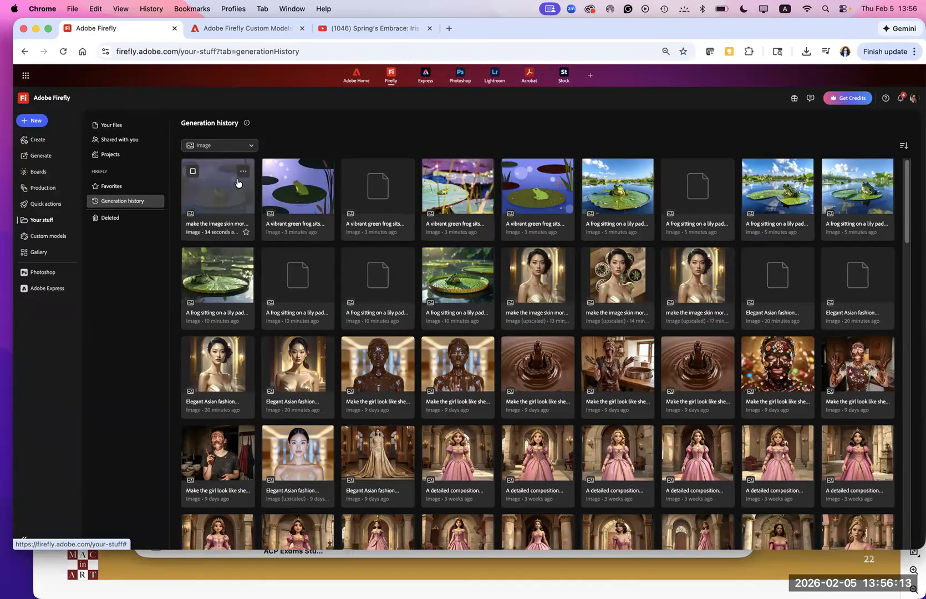
- Save the newest realistic frog image in the generation history to Favorites and download it
left_click(242, 172)
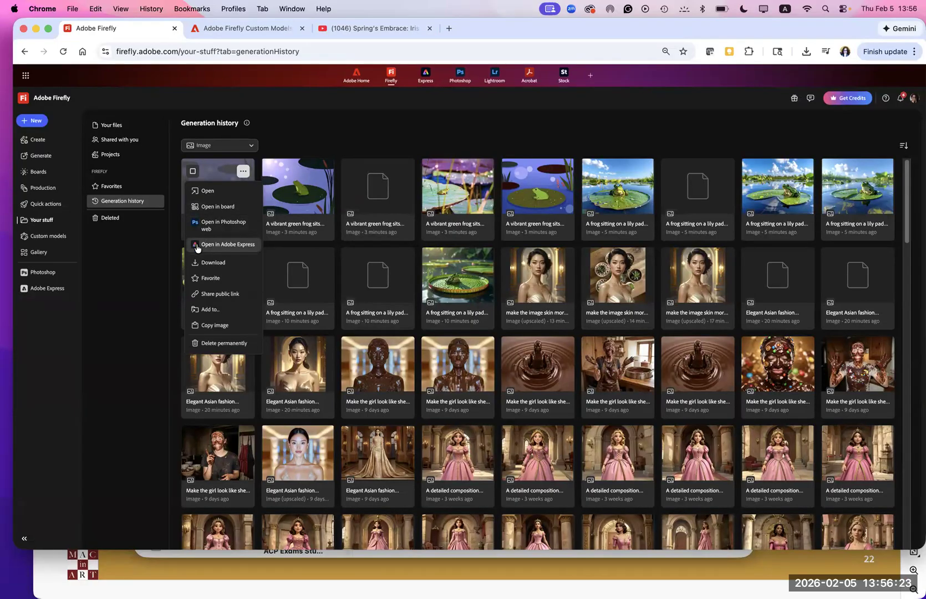
left_click(195, 279)
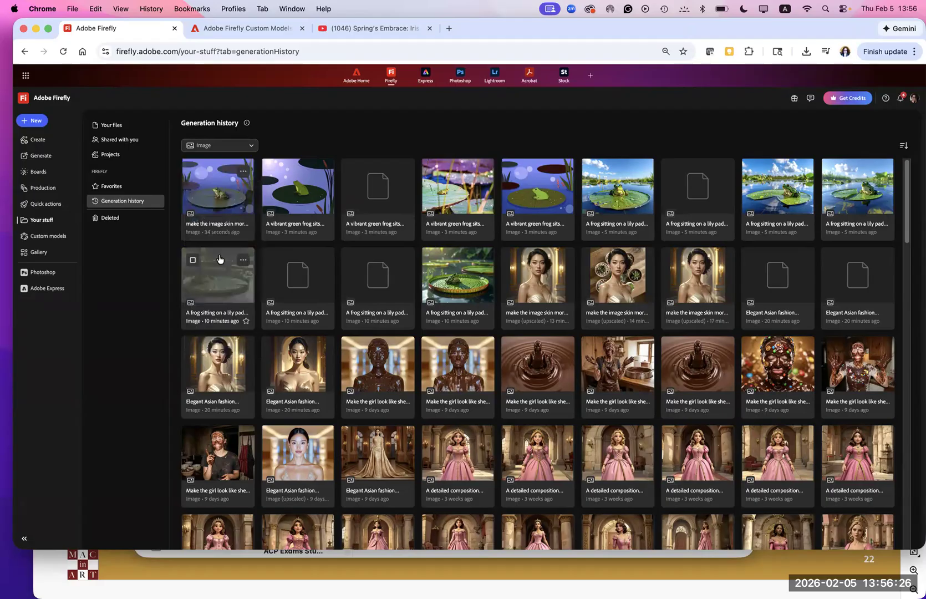
left_click(245, 173)
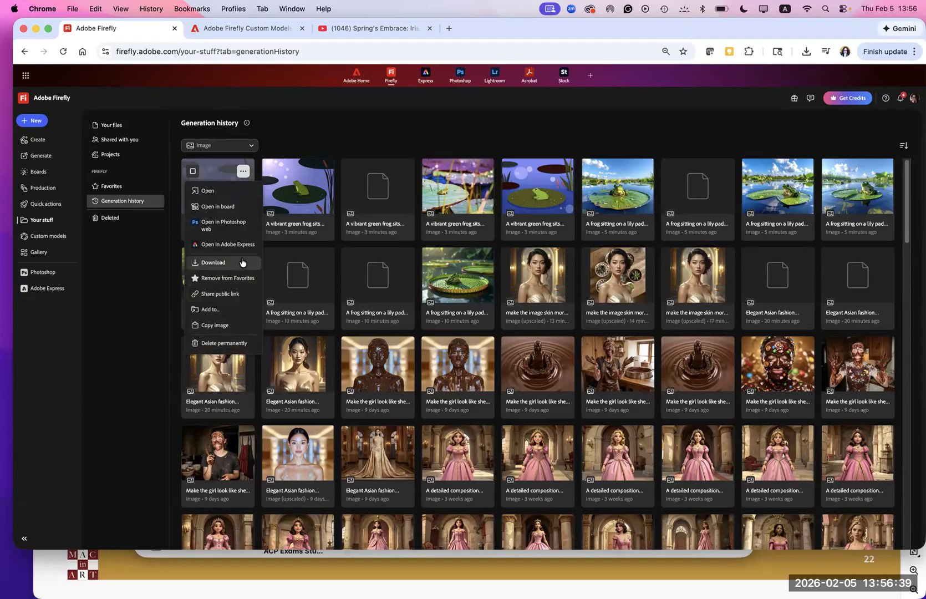
left_click(193, 264)
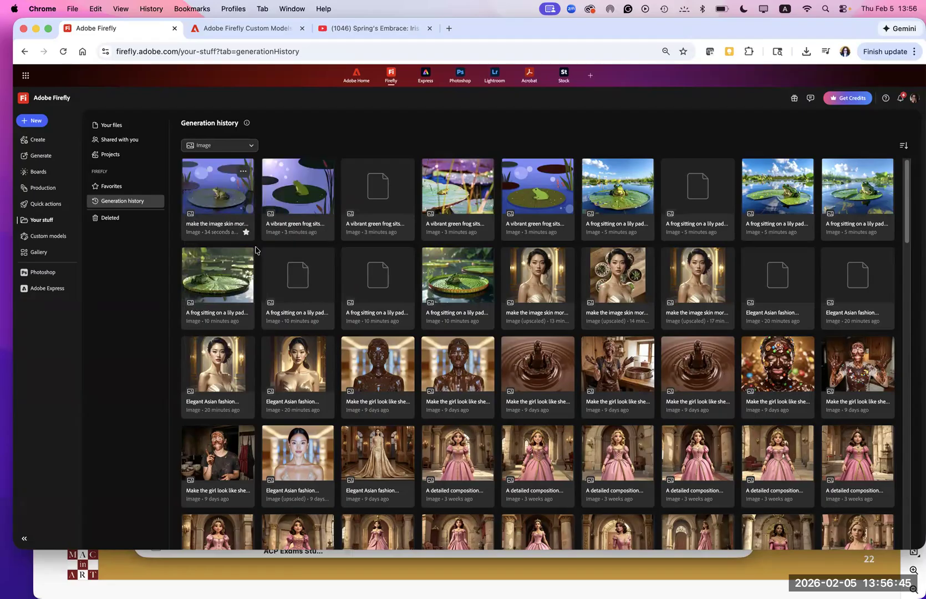
- Open the realistic frog image in a newly created board and place it on the canvas
left_click(244, 171)
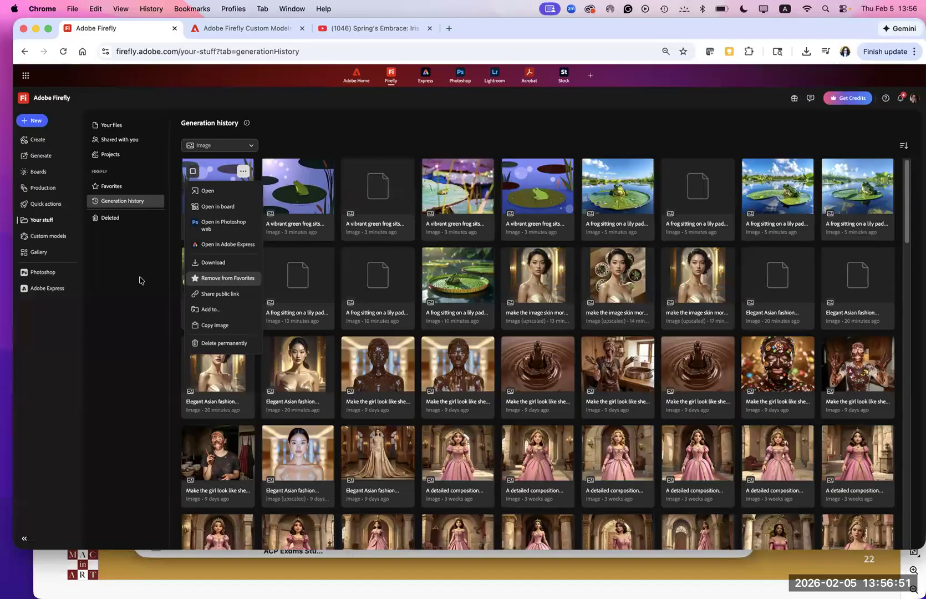
left_click(210, 209)
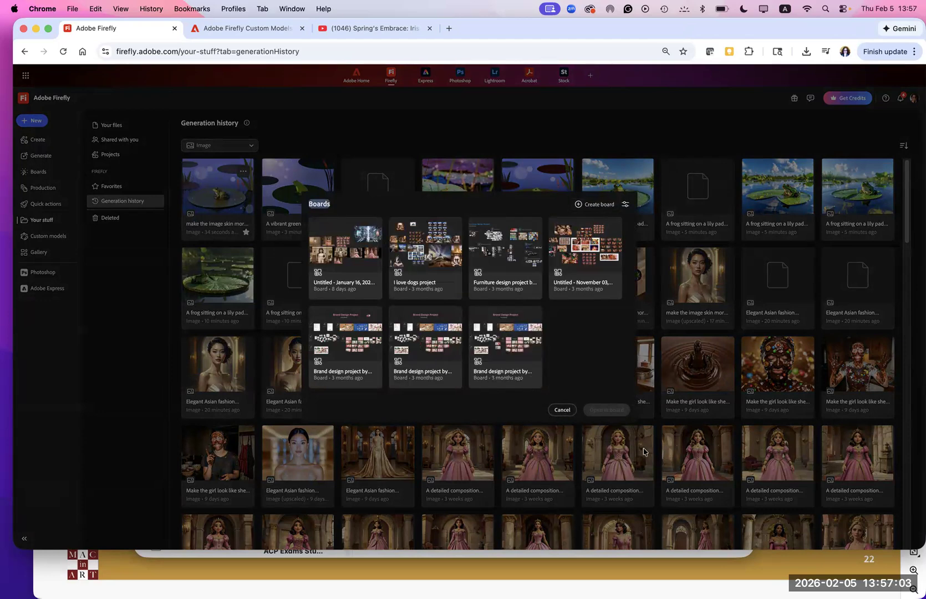
left_click(596, 206)
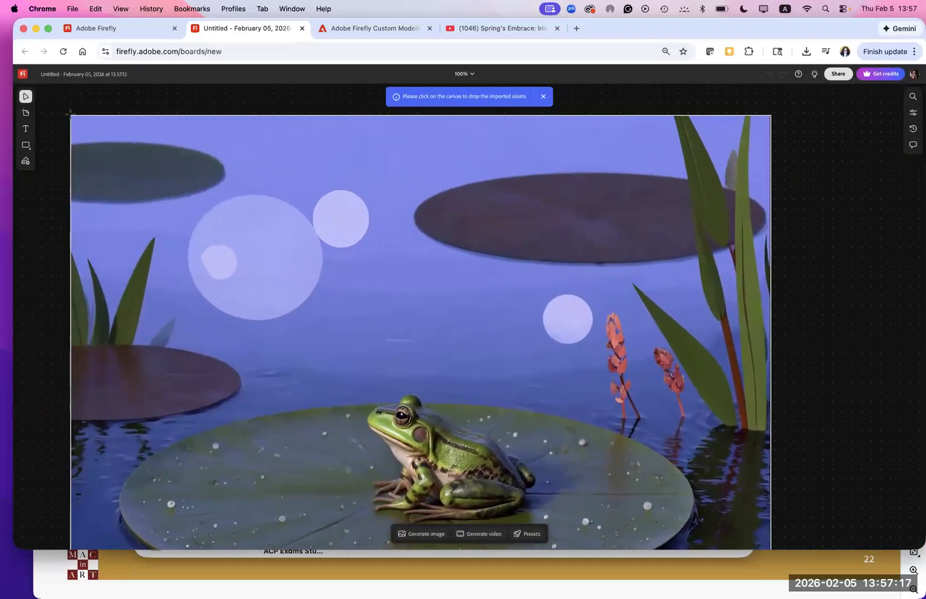
left_click(70, 113)
left_click_drag(71, 115, 149, 114)
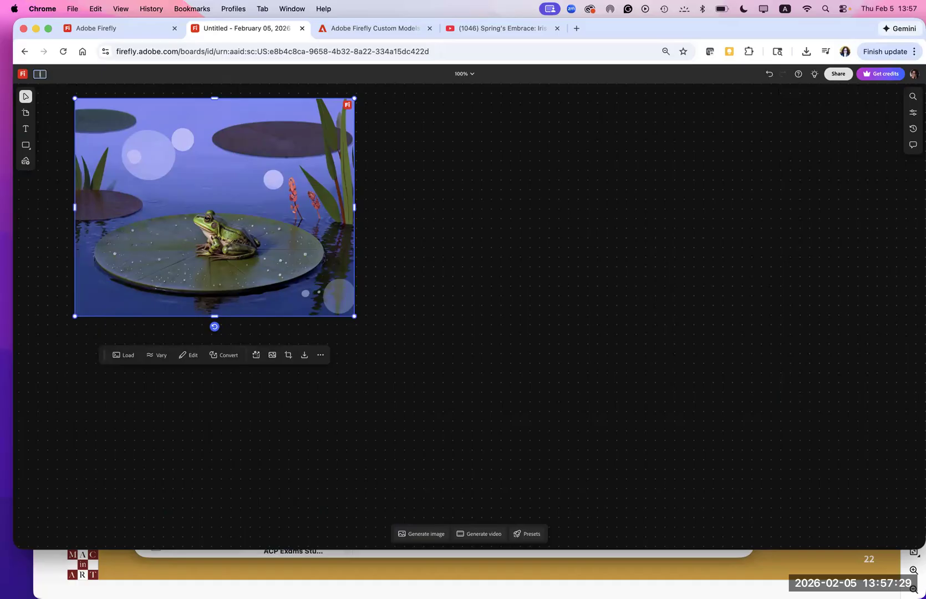
- Rename the board as "Ideas for Childerens book images"
type("as for Childerens book")
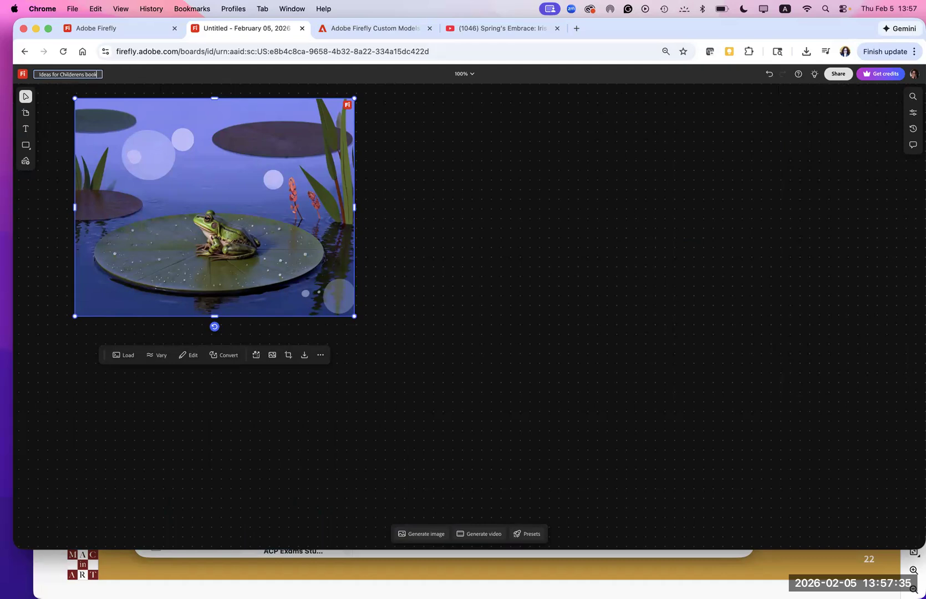
type(" images")
key("Return")
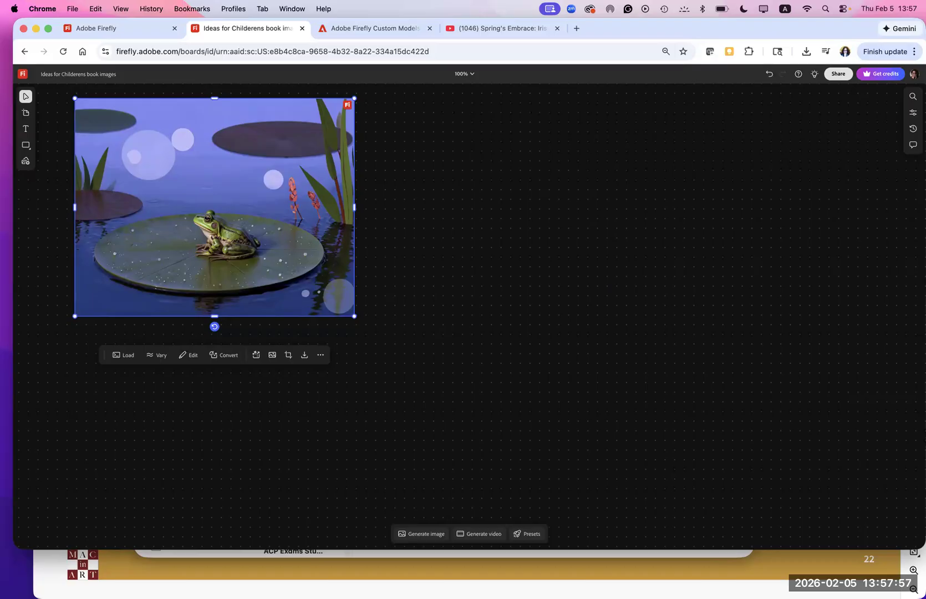
- Add a text caption reading "Small Frog sititng" just below the frog image
left_click(25, 130)
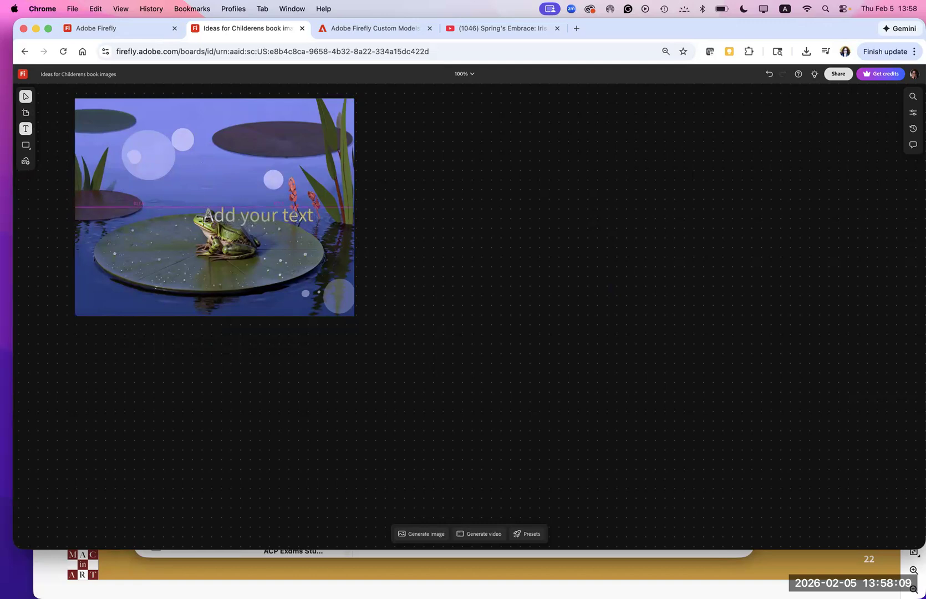
left_click(153, 333)
scroll(194, 335, "right", 1)
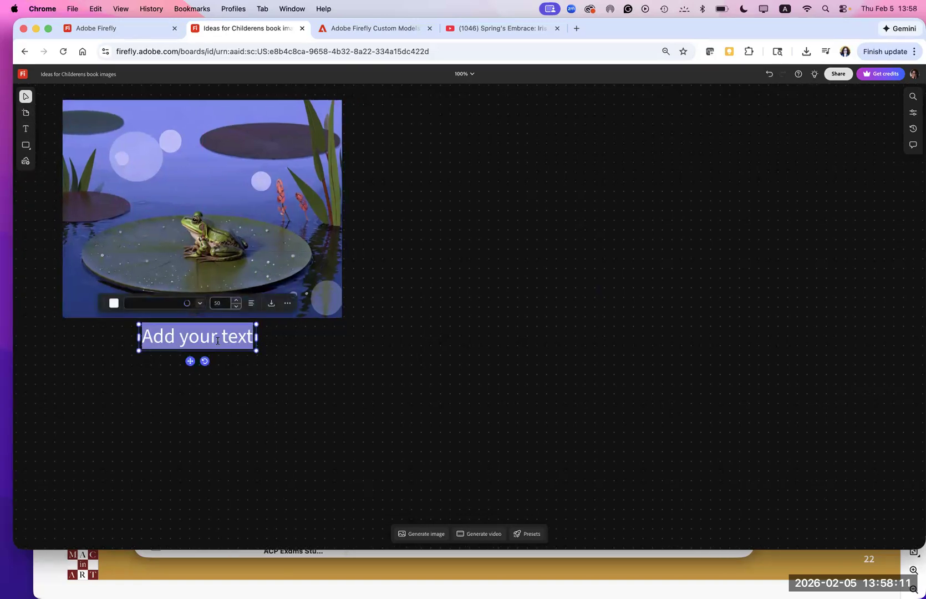
type("Sm")
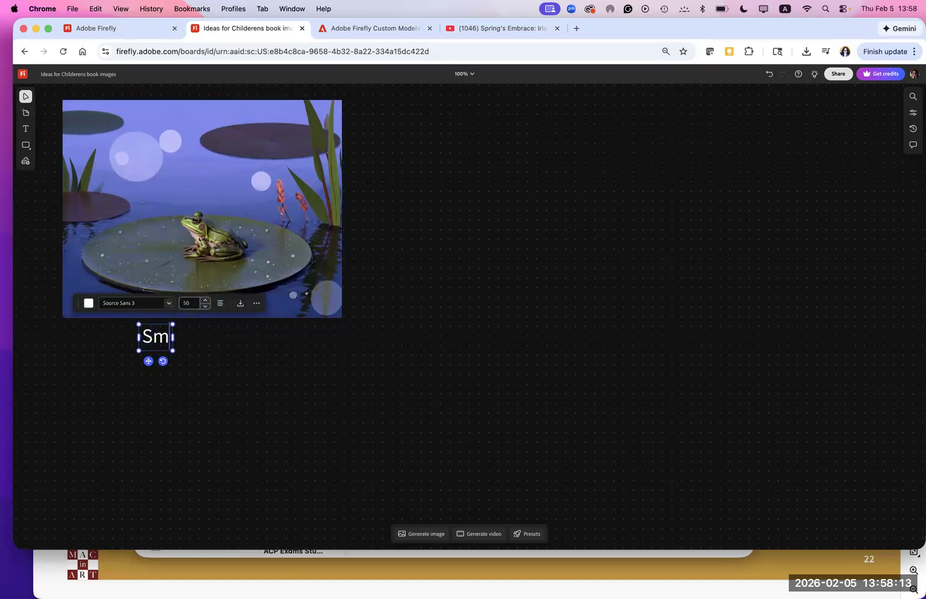
type("all Fr")
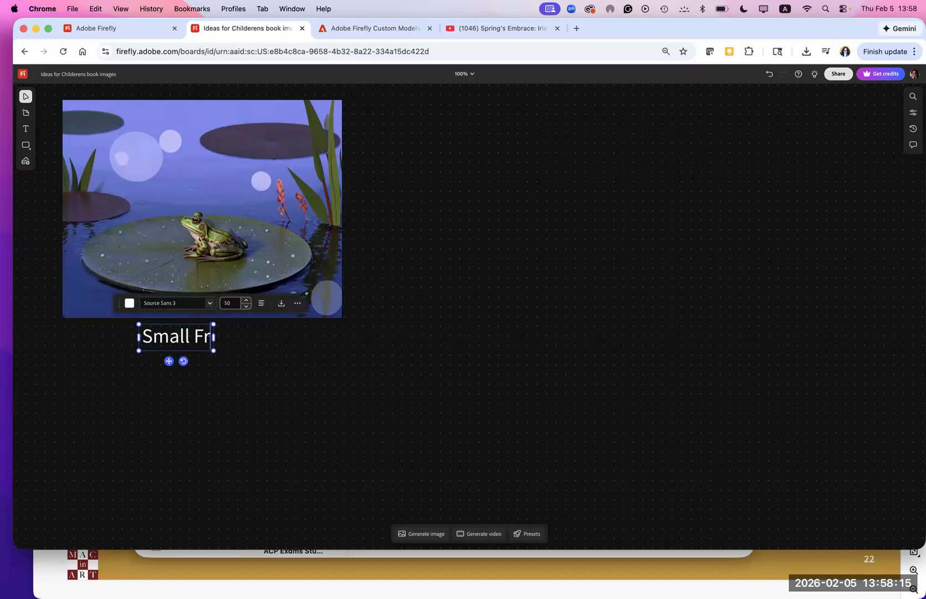
type("og sititng")
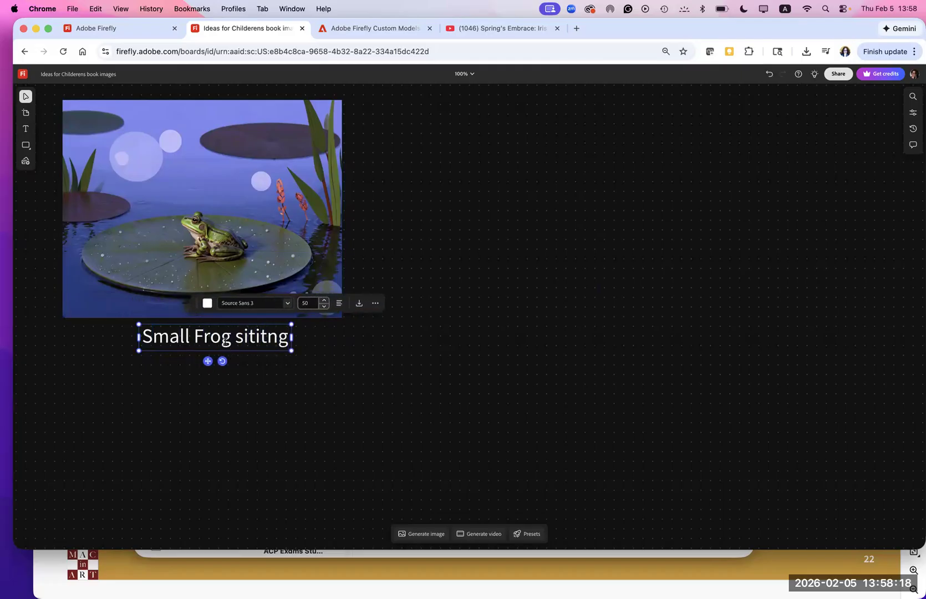
scroll(222, 238, "up", 1)
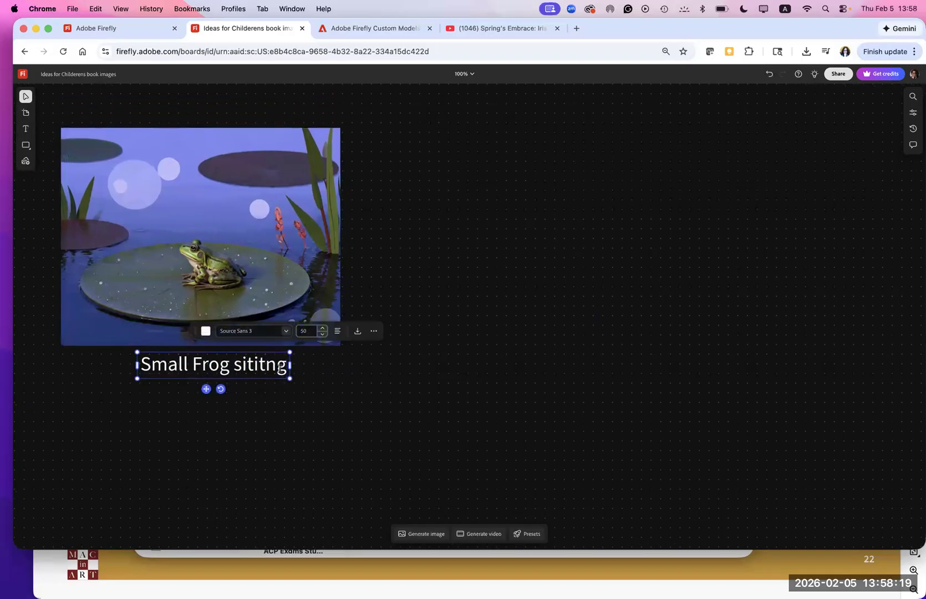
- Set the caption's font size to 34 and move it slightly up, close beneath the frog image
left_click(323, 335)
left_click(322, 335)
left_click(323, 335)
left_click(323, 335)
left_click(323, 335)
left_click(323, 335)
left_click(323, 335)
left_click(322, 335)
left_click(323, 335)
left_click_drag(183, 383, 185, 377)
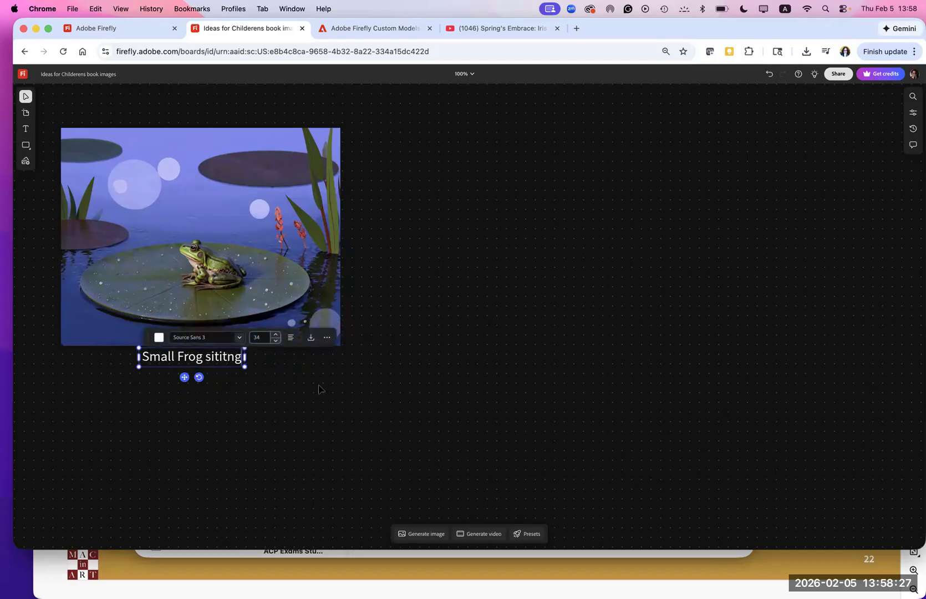
- Draw an ellipse on the canvas and place it beside the frog image's upper right edge
left_click(26, 146)
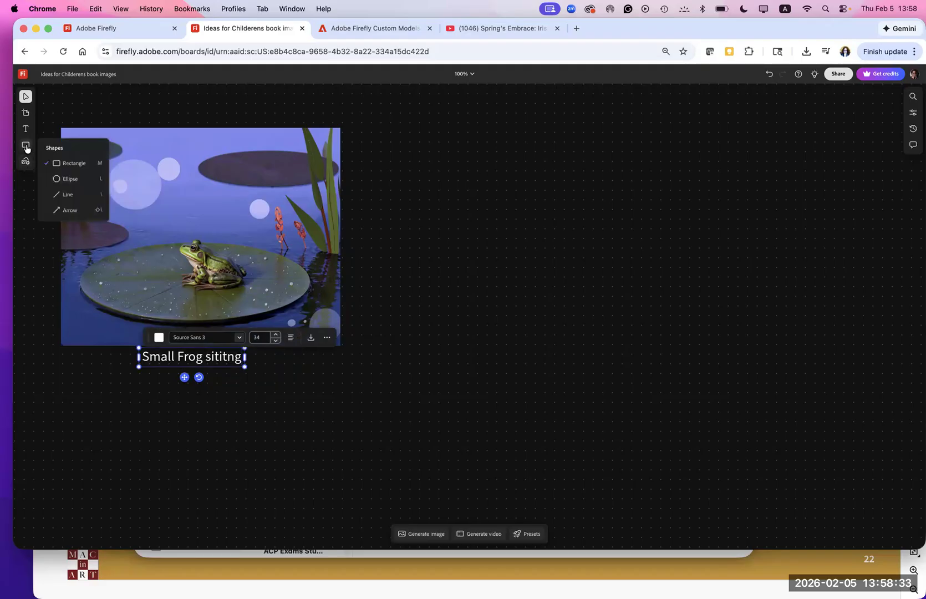
left_click(58, 180)
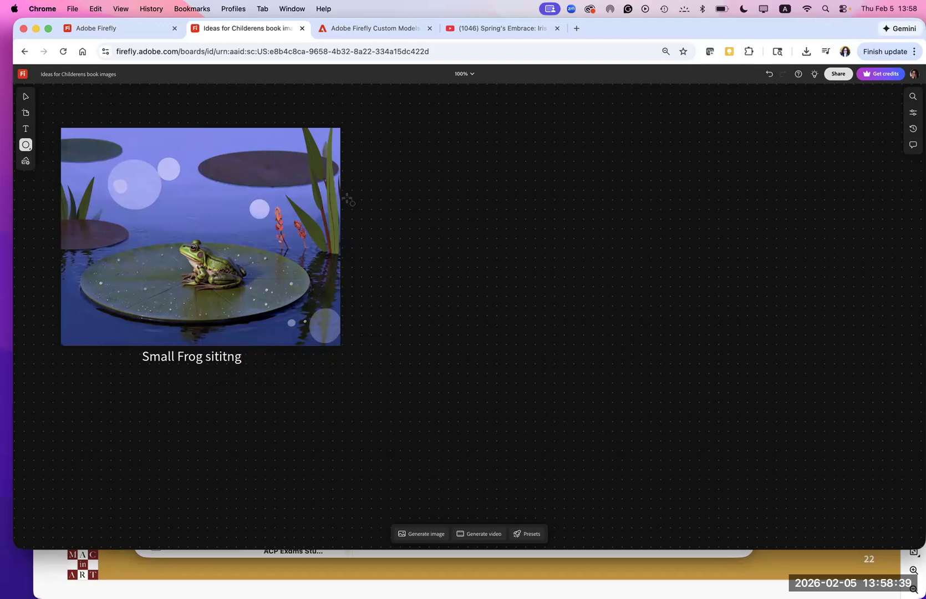
left_click_drag(384, 147, 490, 235)
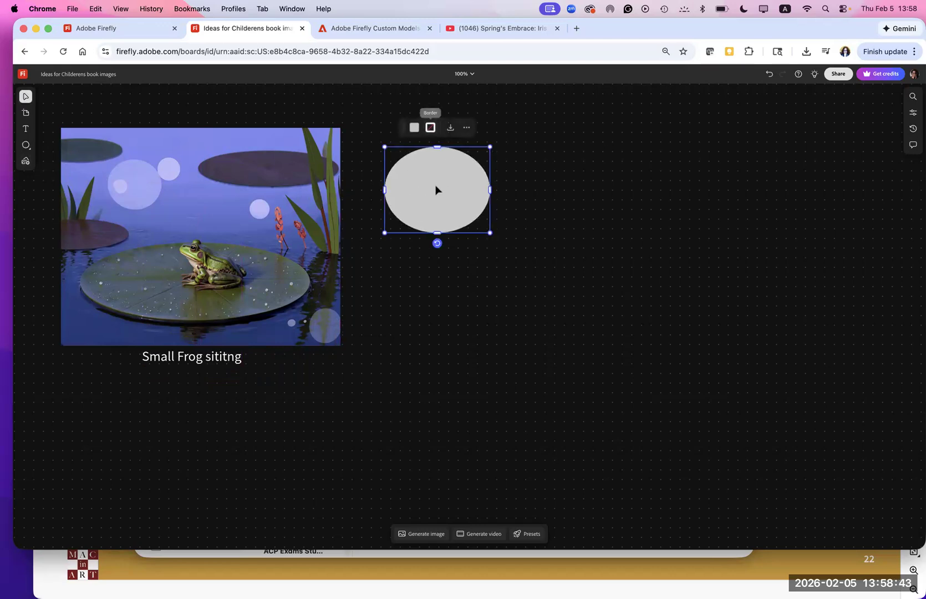
left_click_drag(434, 184, 411, 158)
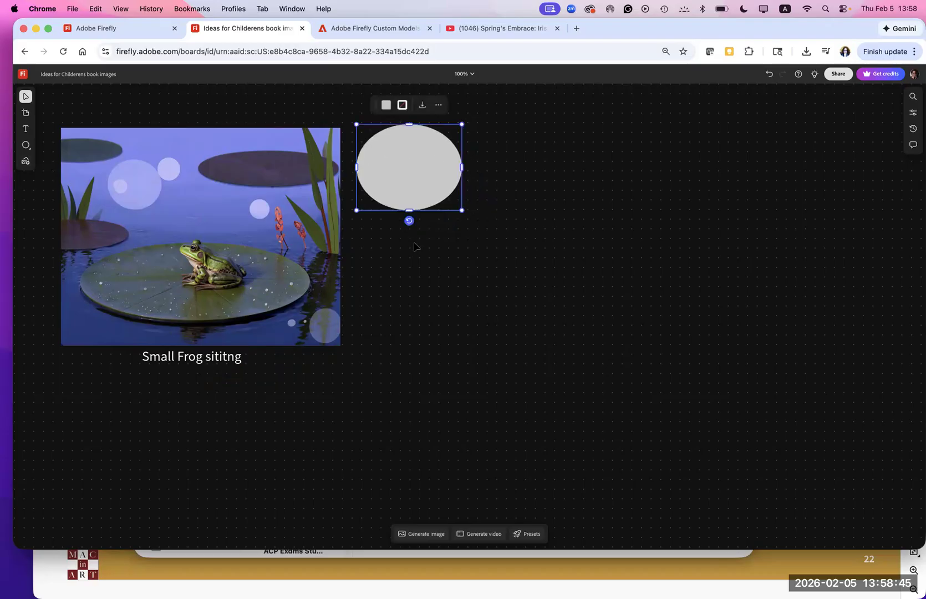
- Upload Firefly 20250918140519.png to the board from the device's Firefly demo files folder after previewing it
left_click(26, 163)
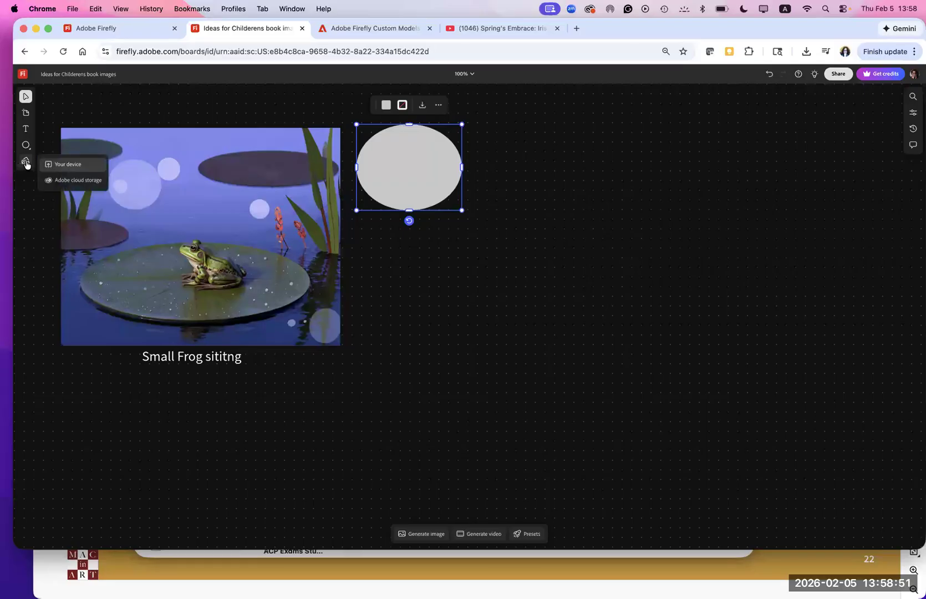
left_click(58, 166)
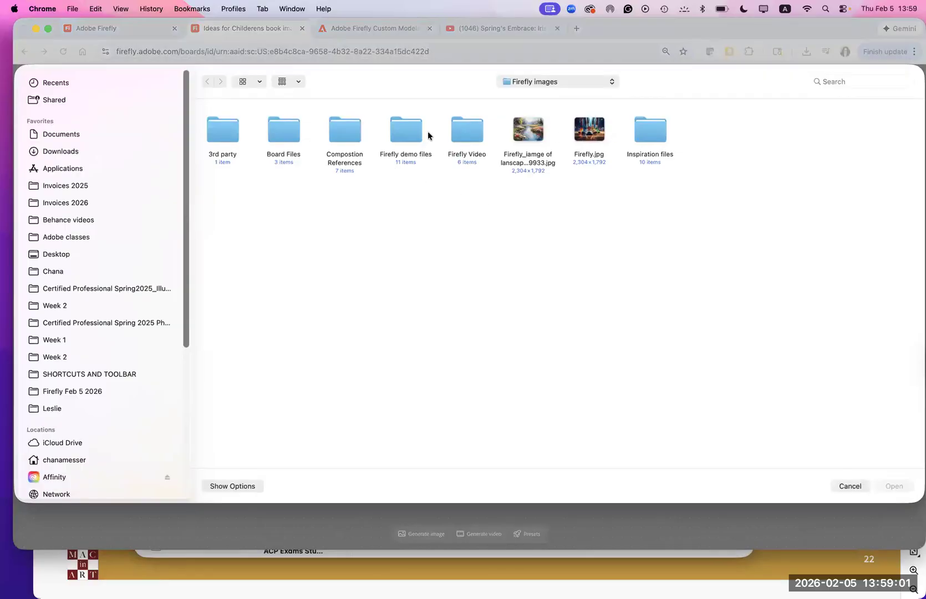
double_click(411, 131)
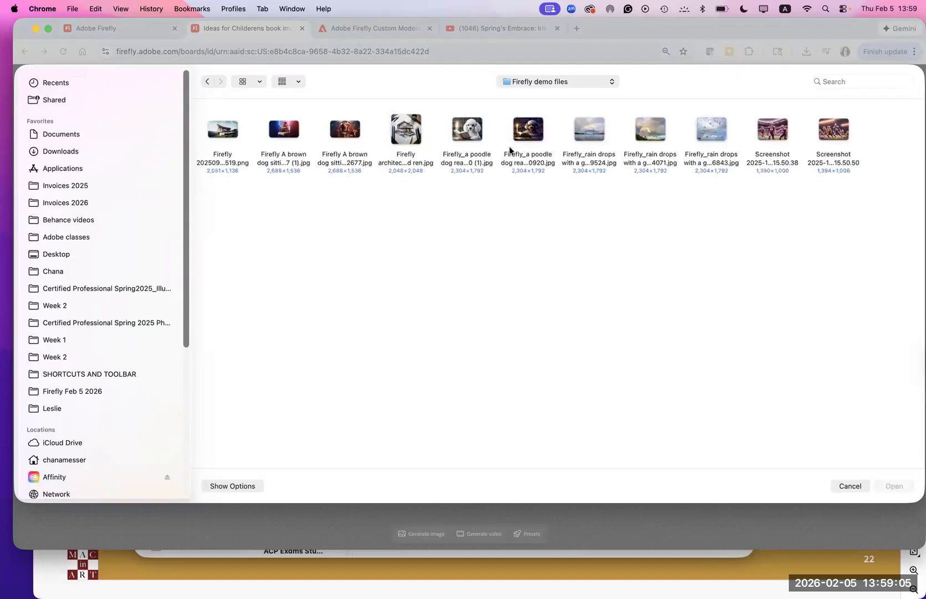
left_click(227, 133)
key("space")
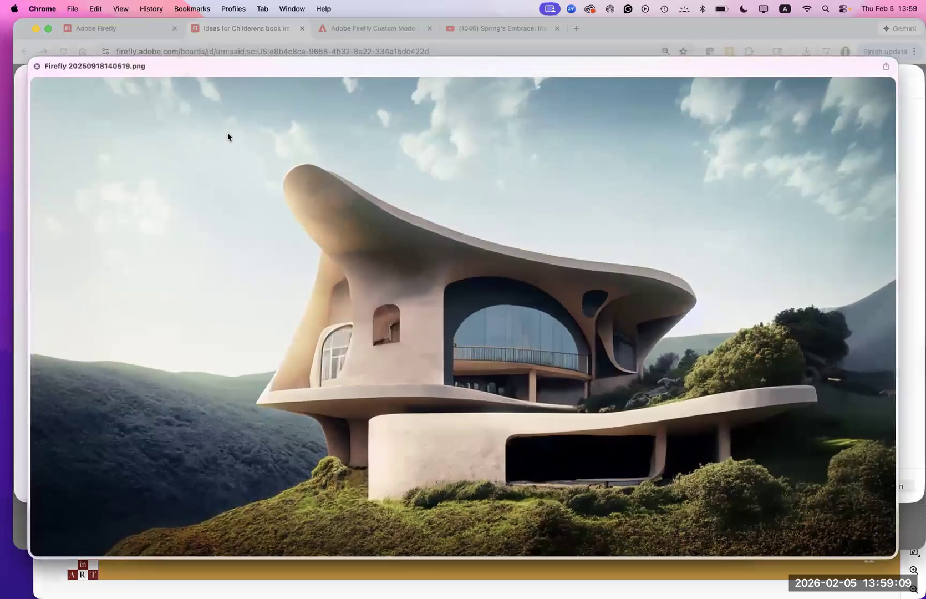
key("space")
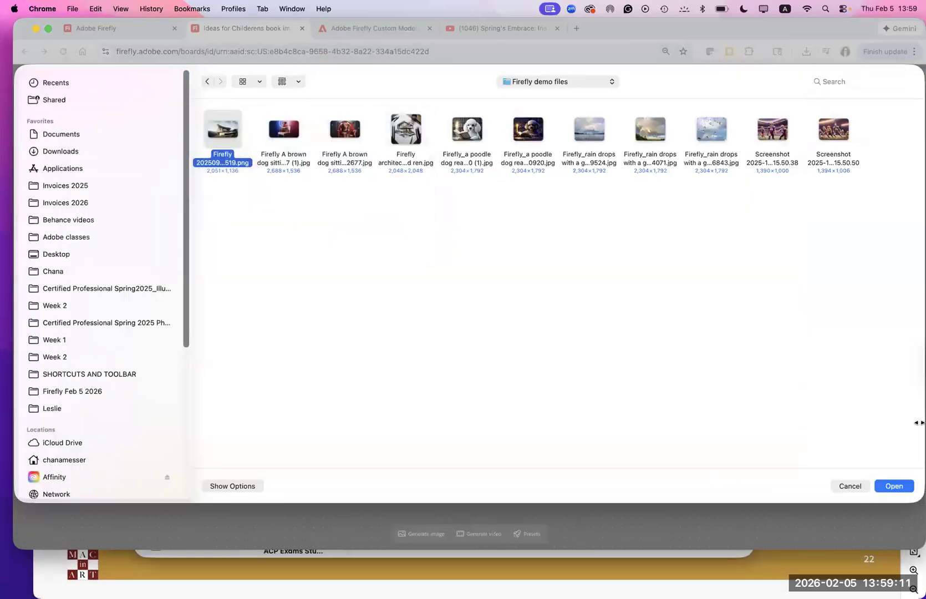
left_click(889, 486)
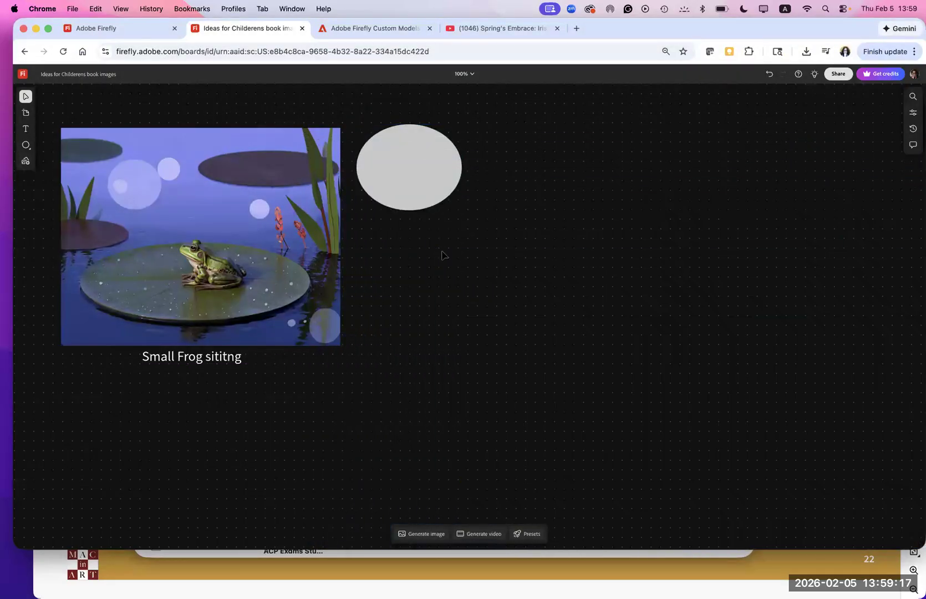
- Place the uploaded house image, scale it down and position it to the right of the ellipse
left_click_drag(437, 252, 607, 403)
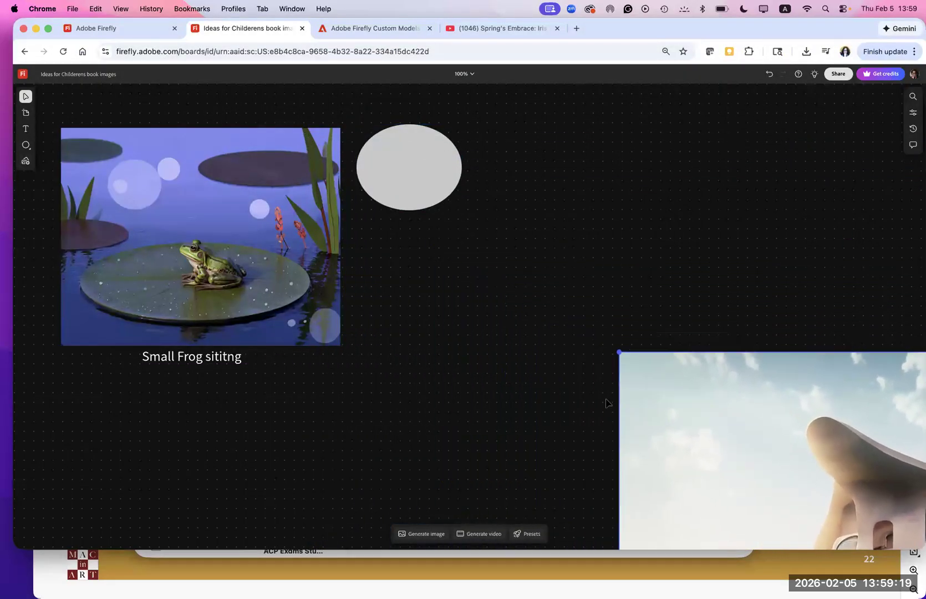
left_click_drag(649, 434, 244, 192)
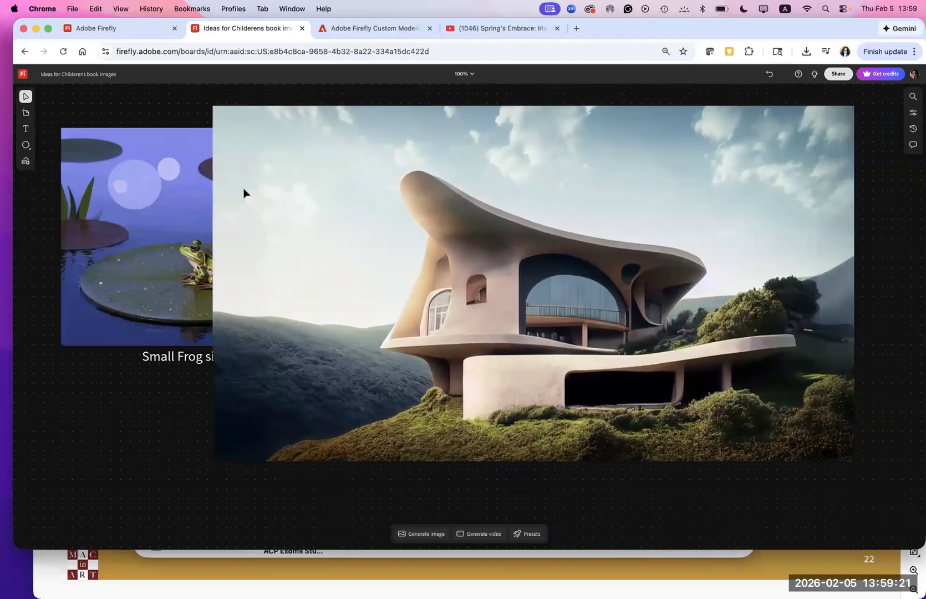
left_click_drag(214, 113, 525, 245)
left_click_drag(531, 316, 513, 186)
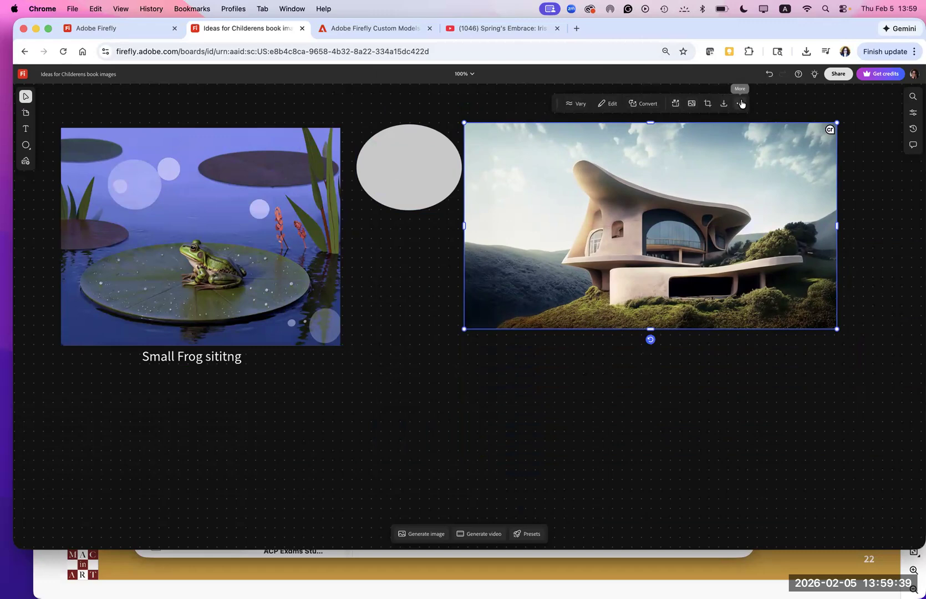
- Review the house image's additional, Convert and Edit options, and generate variations of it with Vary's Keep style option
left_click(740, 105)
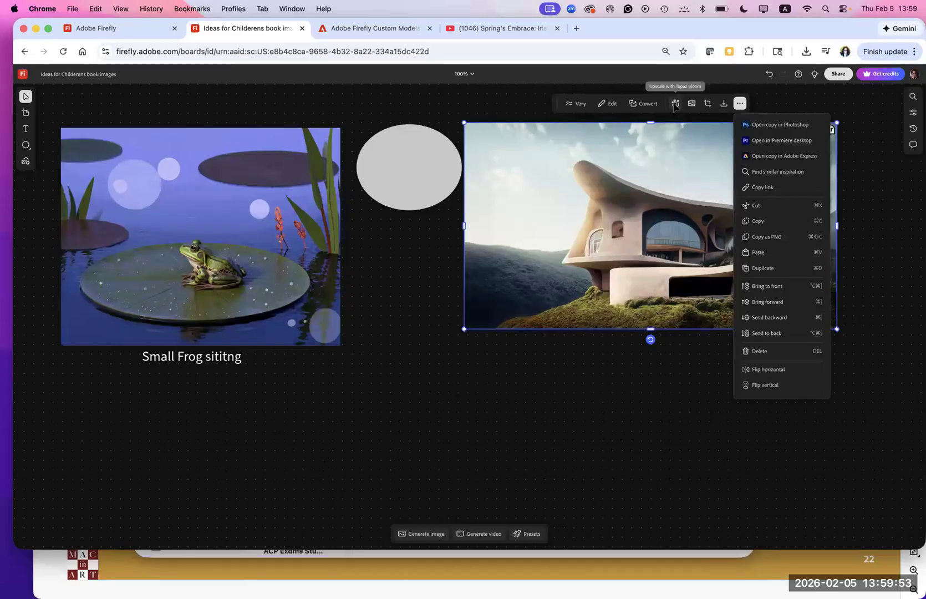
left_click(645, 105)
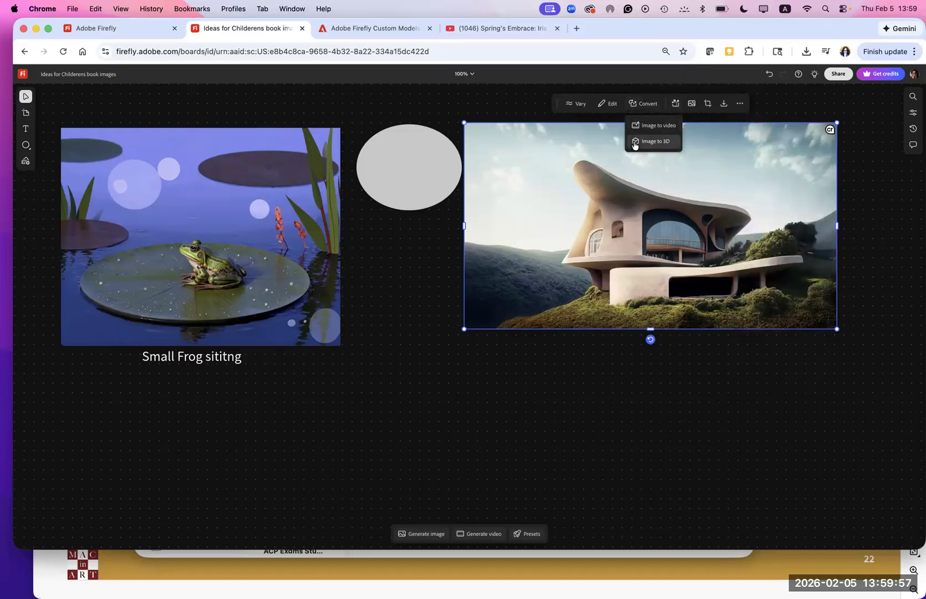
left_click(642, 106)
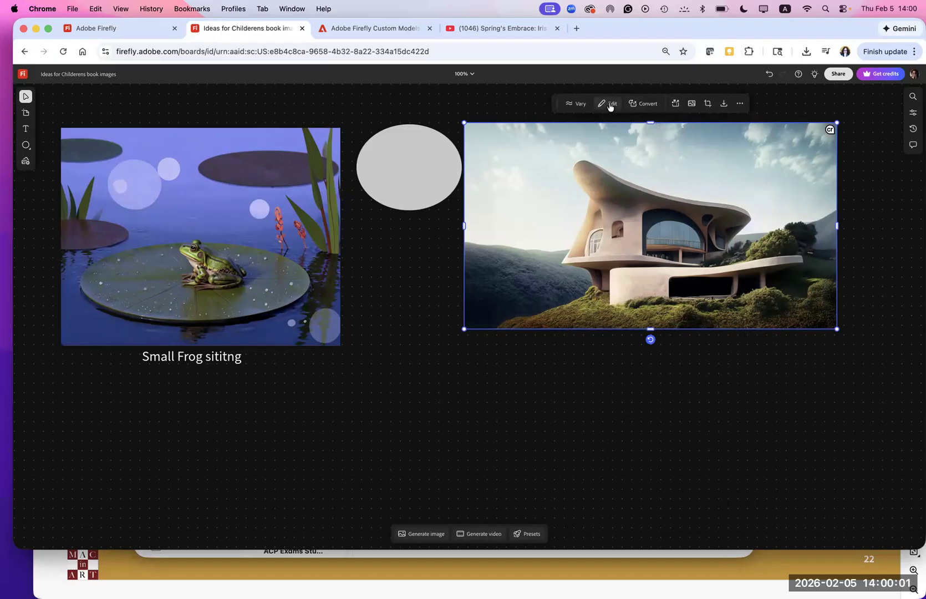
left_click(610, 107)
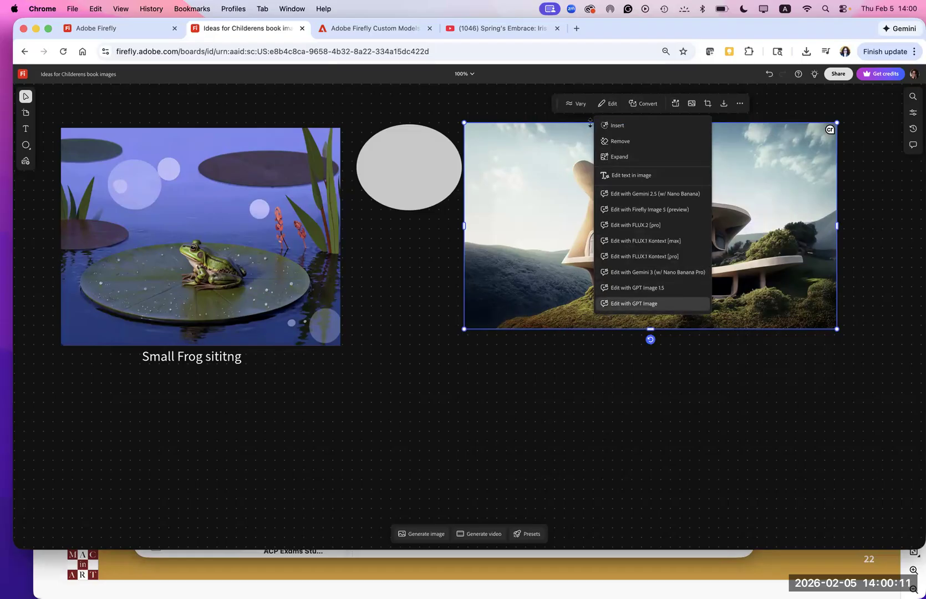
left_click(577, 105)
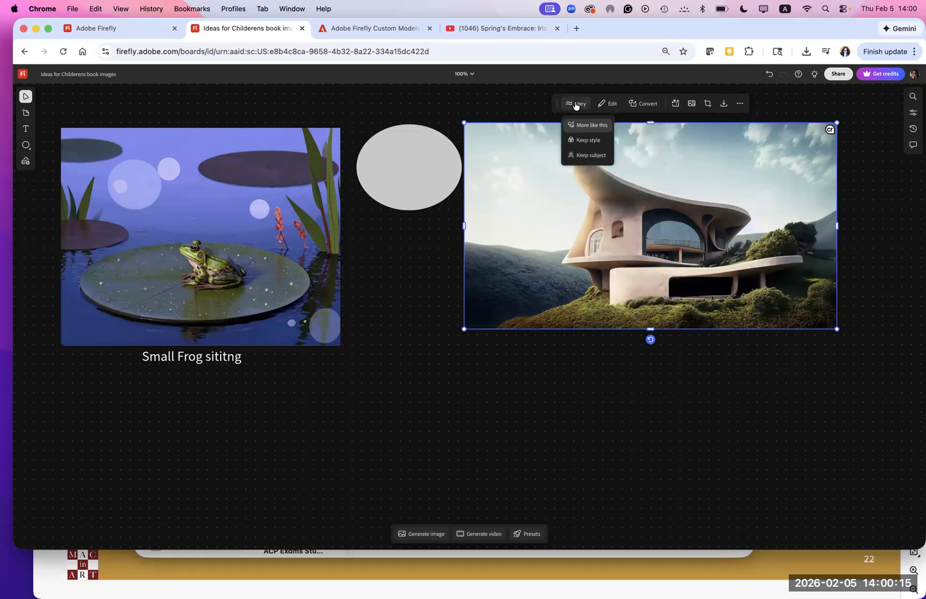
left_click(573, 143)
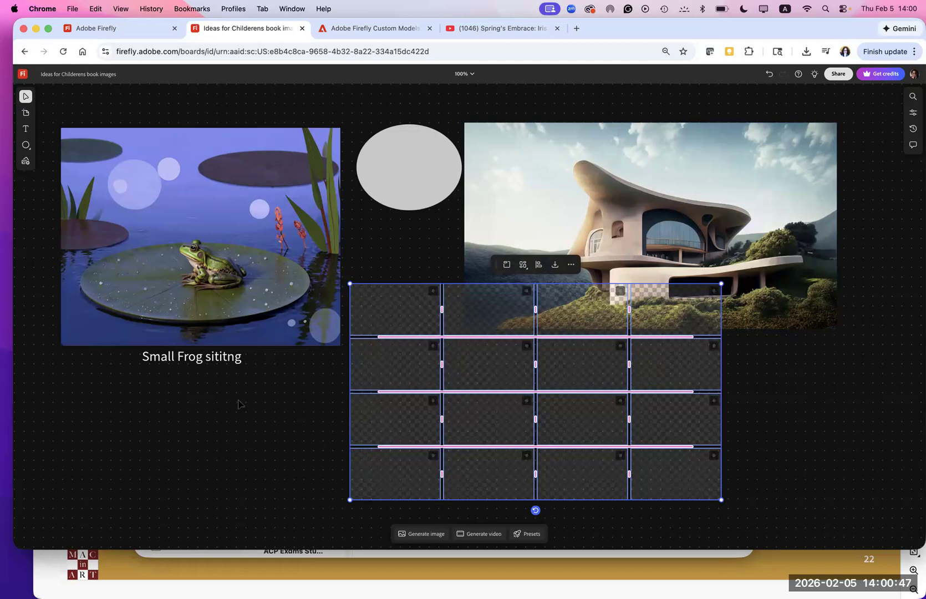
- Shrink the original house image so that it clears the grid of generated variations
left_click(580, 193)
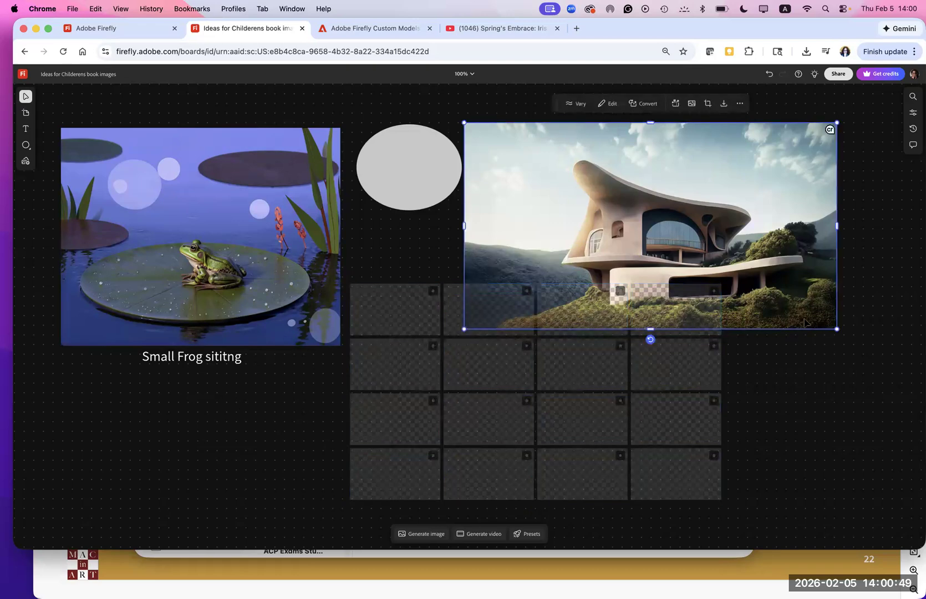
left_click_drag(837, 329, 653, 219)
- Delete the ellipse and move the house image into its place beside the frog image
left_click(399, 177)
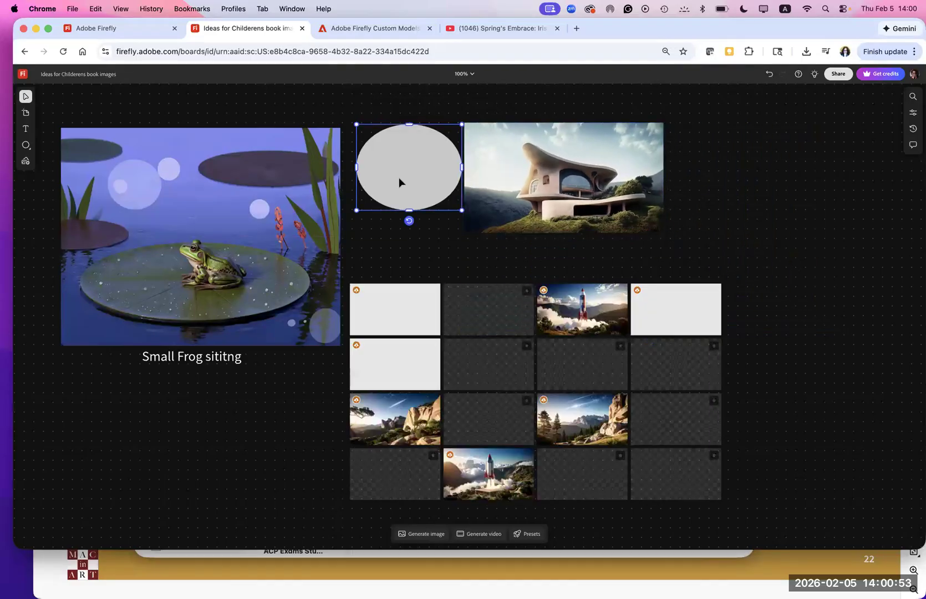
right_click(390, 208)
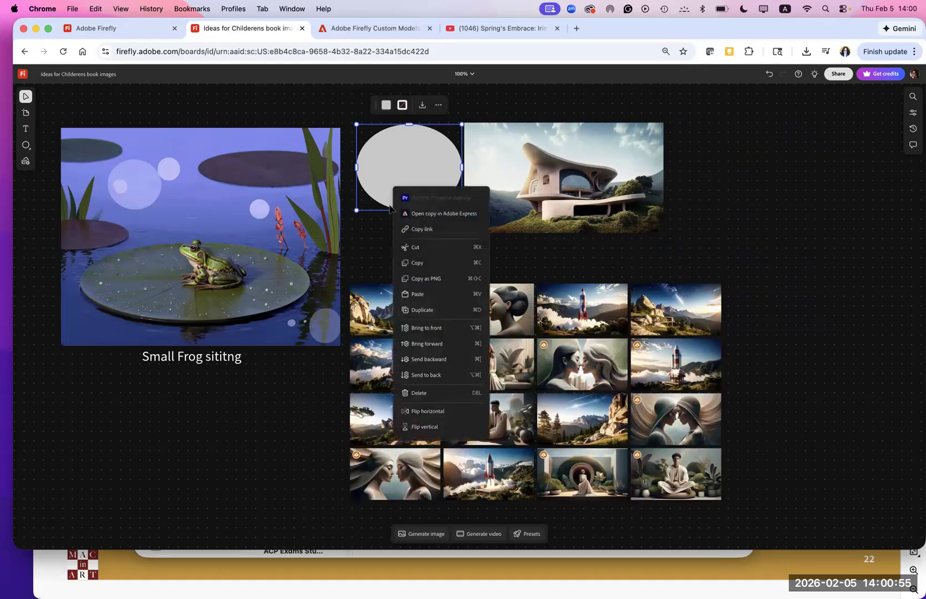
left_click(424, 396)
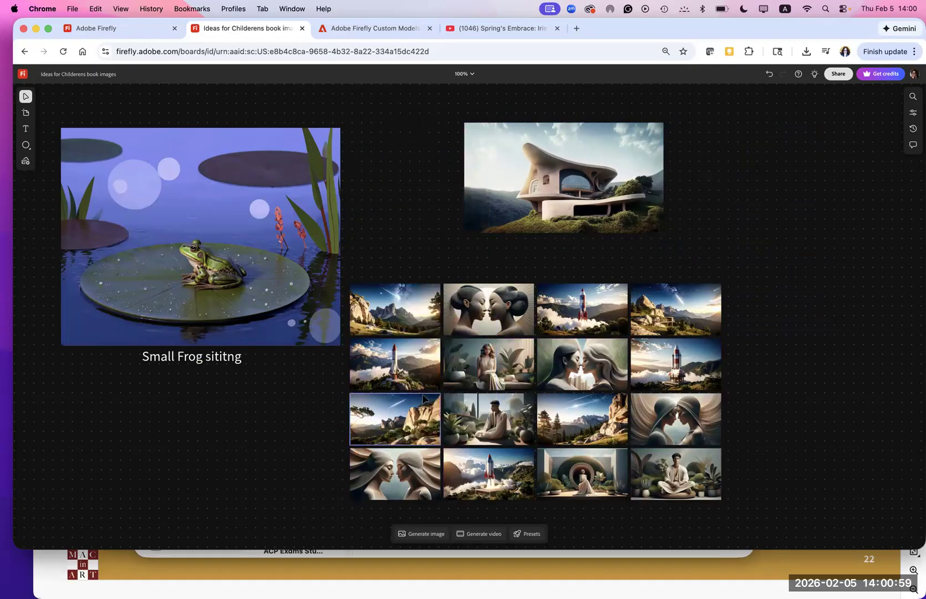
left_click_drag(572, 185, 466, 185)
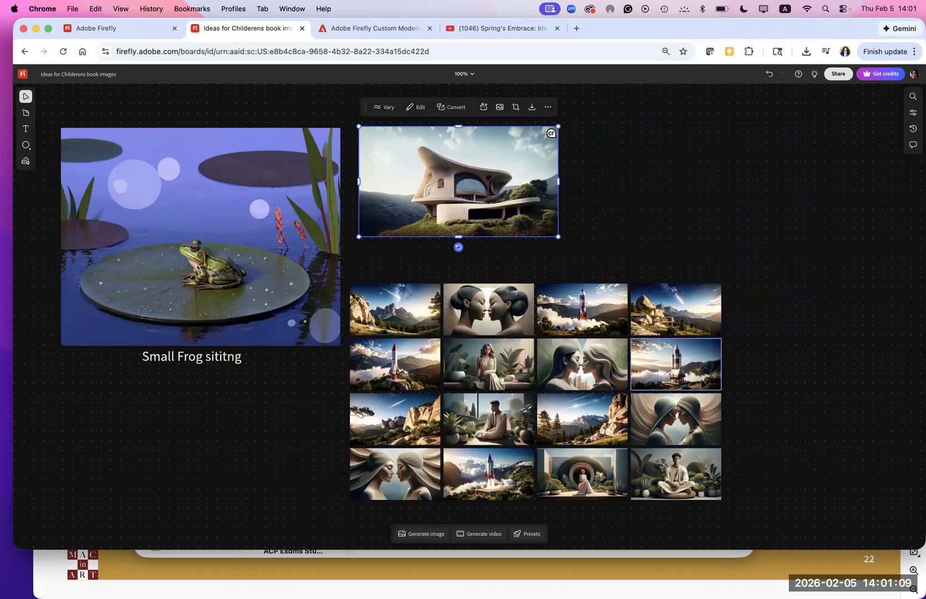
- Look over individual variations in the house grid, the Presets gallery and the Generate image prompt options
left_click(418, 321)
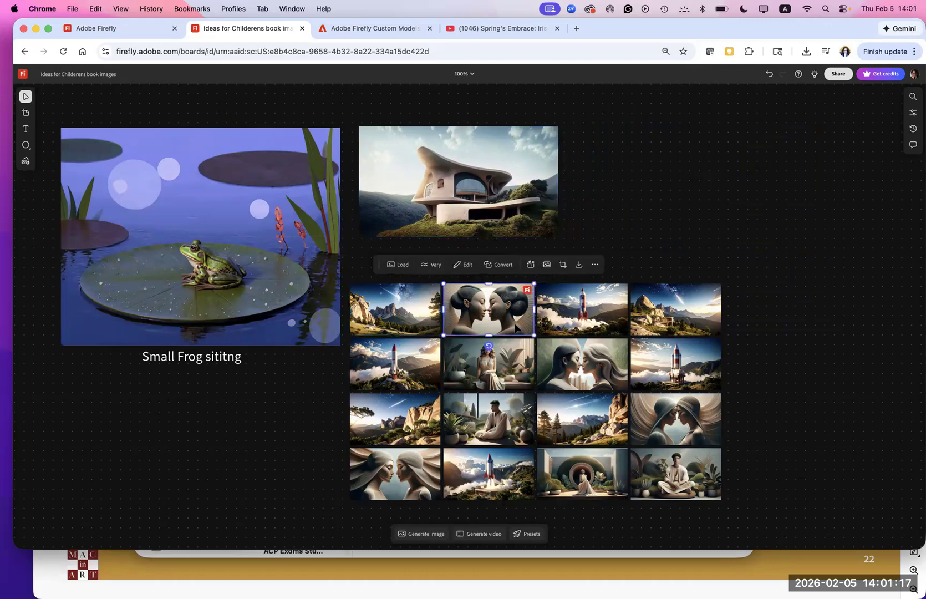
left_click(591, 329)
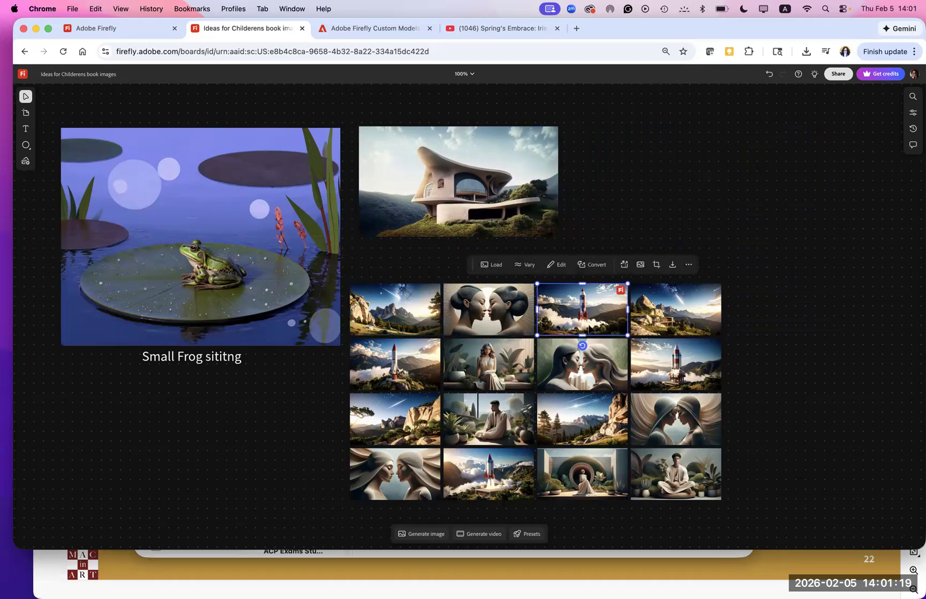
key("Tab")
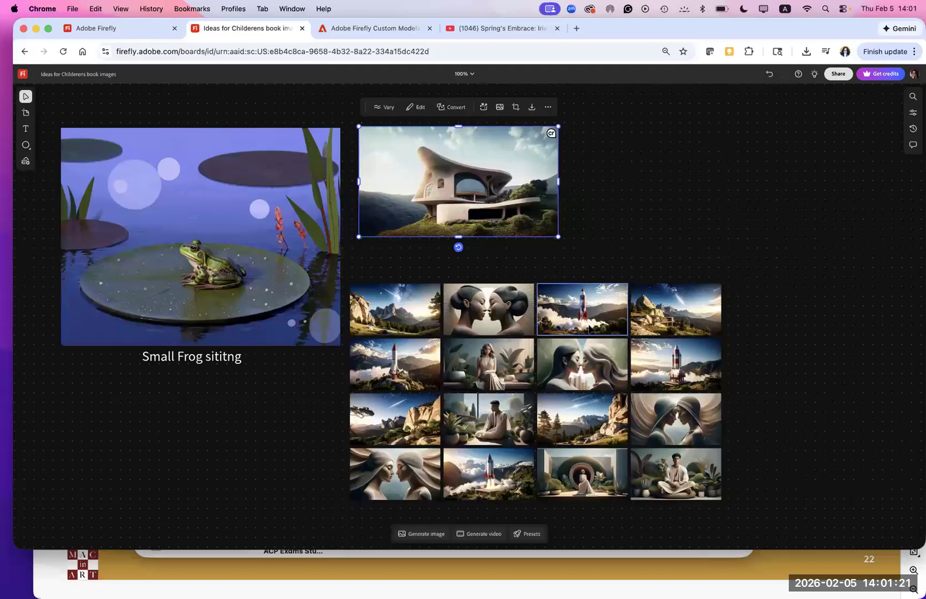
double_click(602, 319)
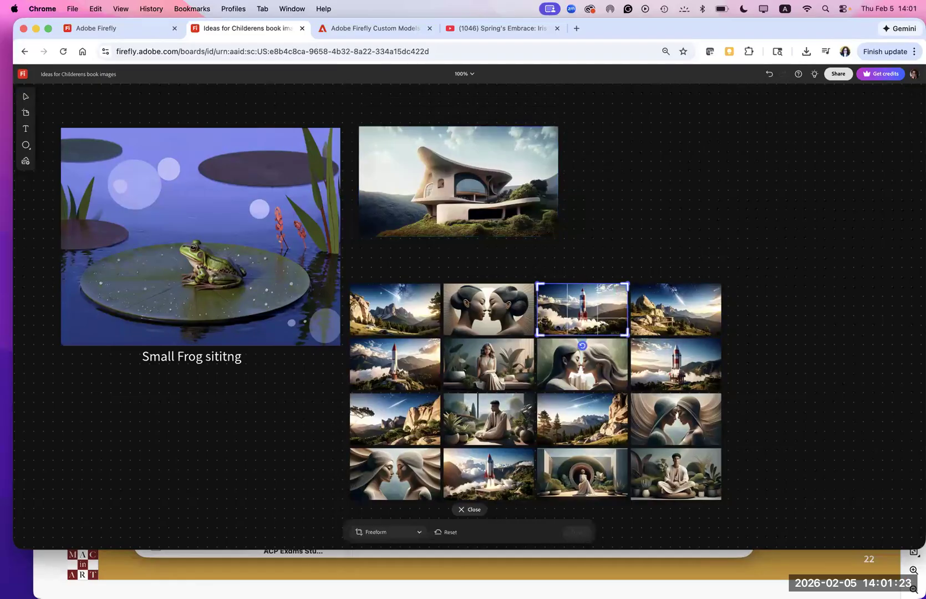
key("Escape")
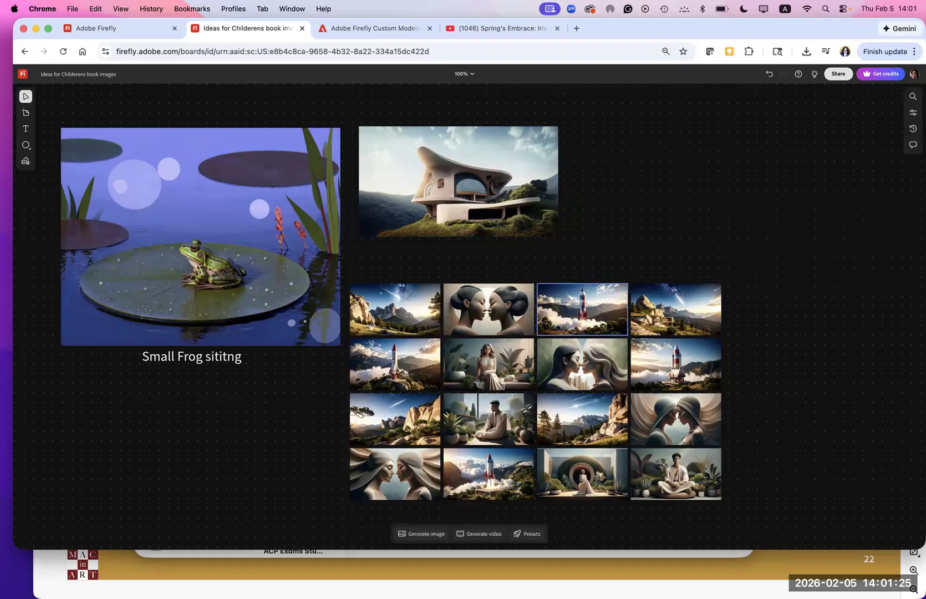
left_click(528, 539)
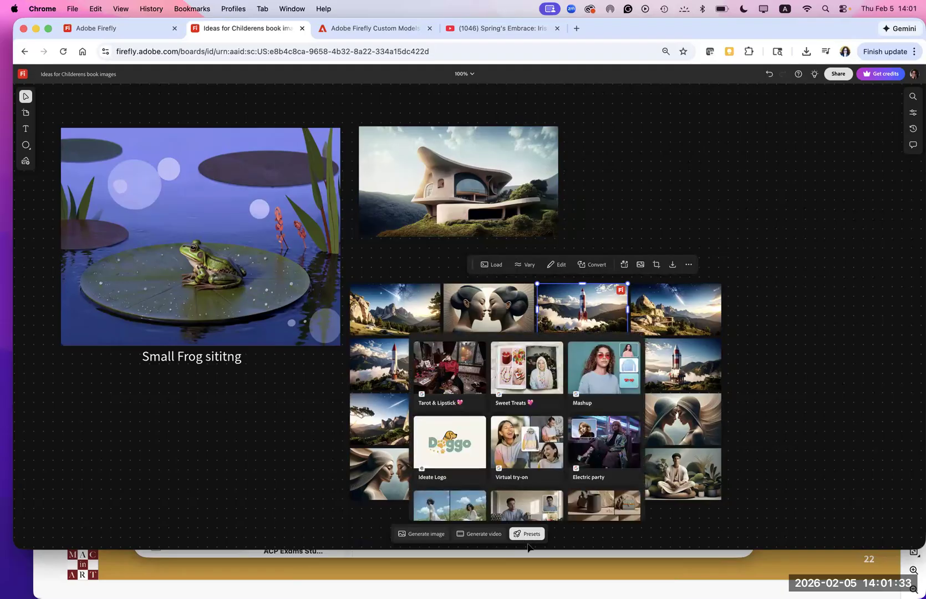
left_click(573, 539)
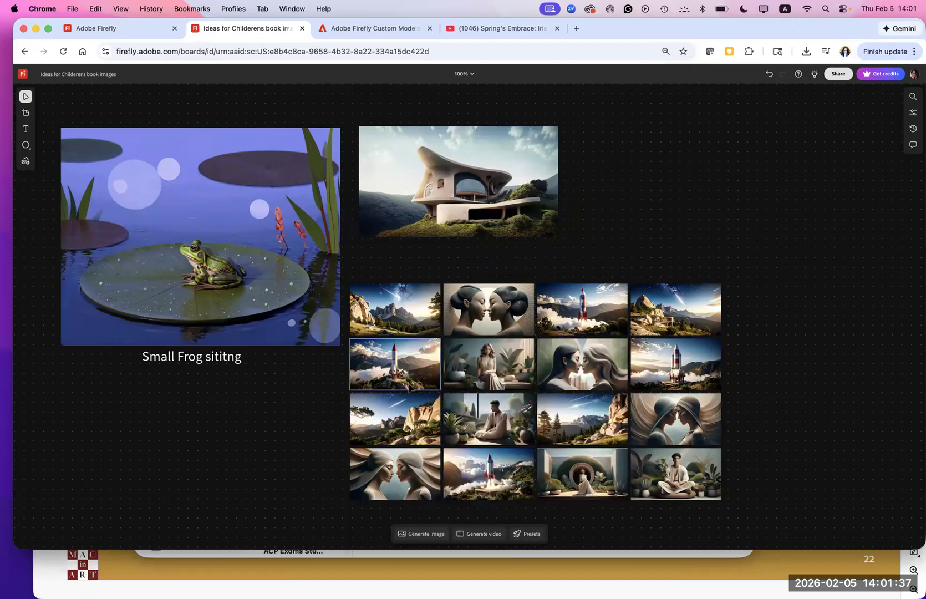
left_click(396, 367)
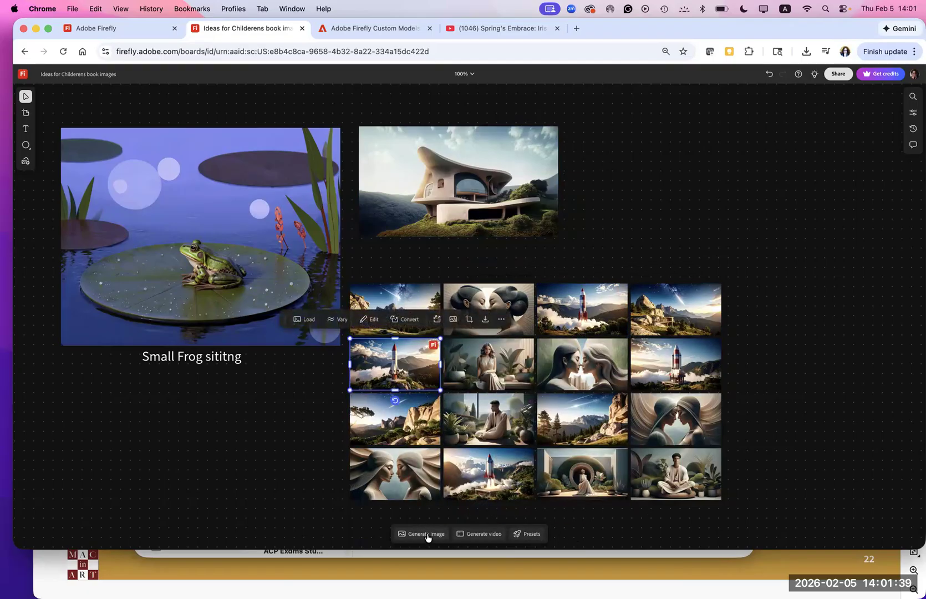
left_click(427, 536)
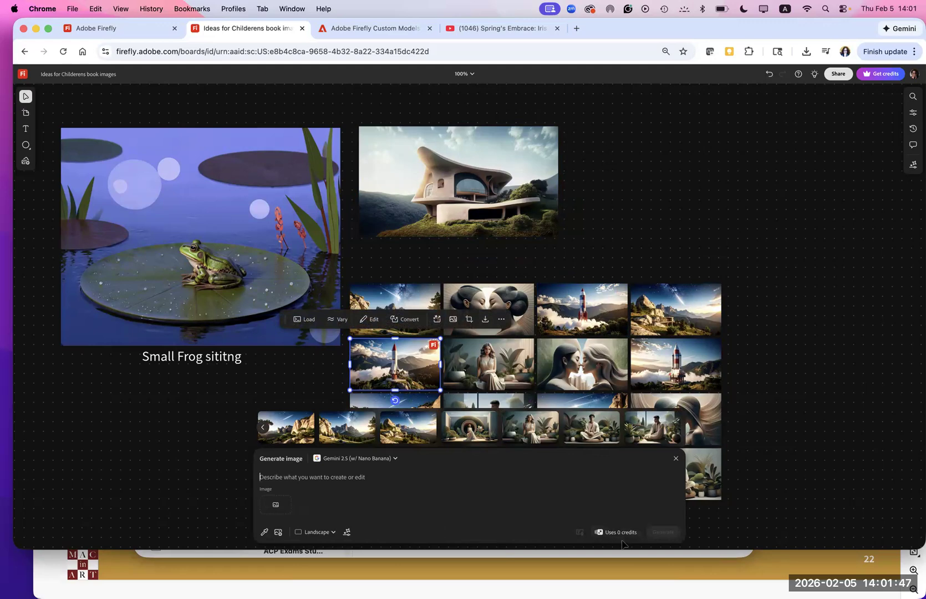
left_click(134, 476)
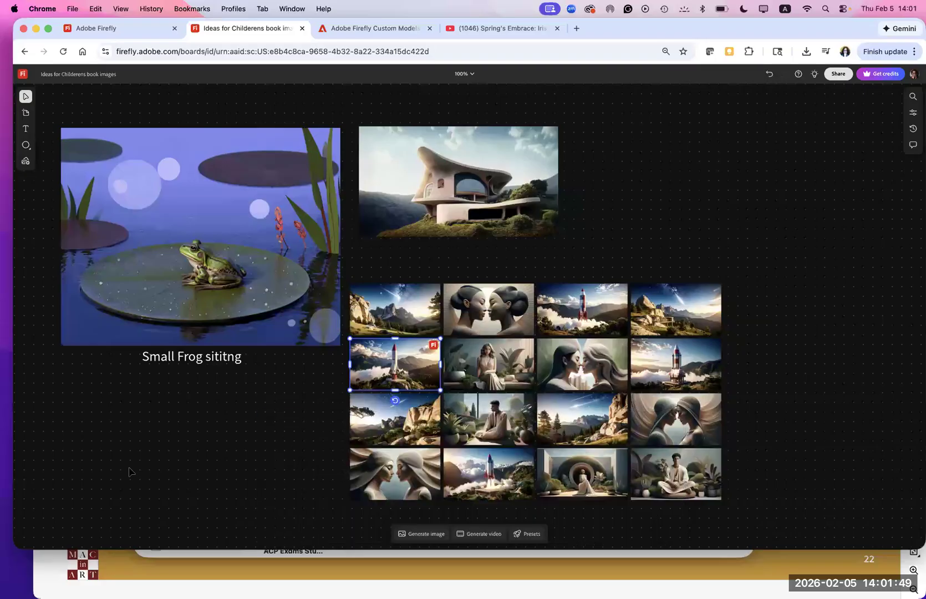
- Load the generation settings of the mountain variation ending the grid's first row, and add the generated image of the seated man to the board
left_click(683, 312)
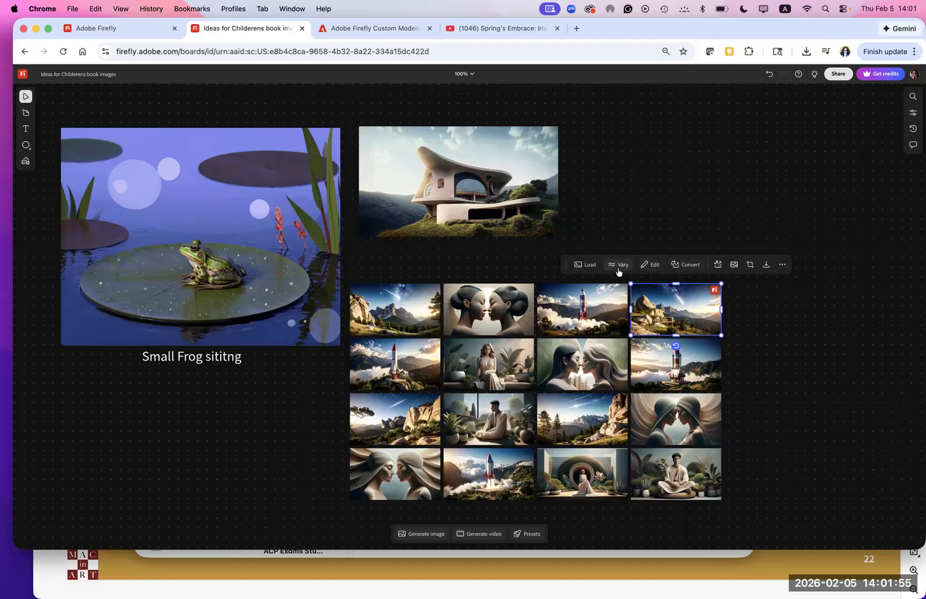
left_click(585, 265)
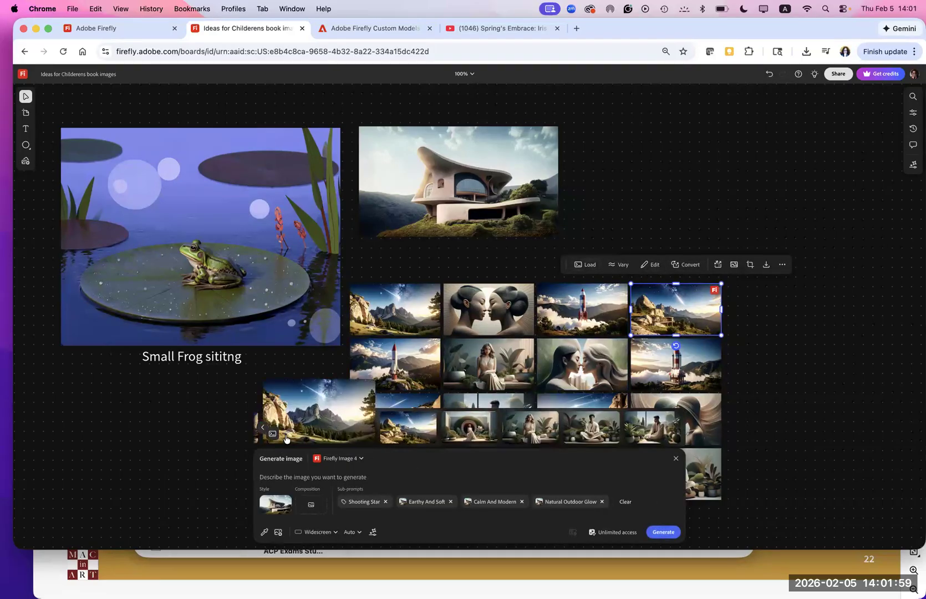
mouse_move(415, 433)
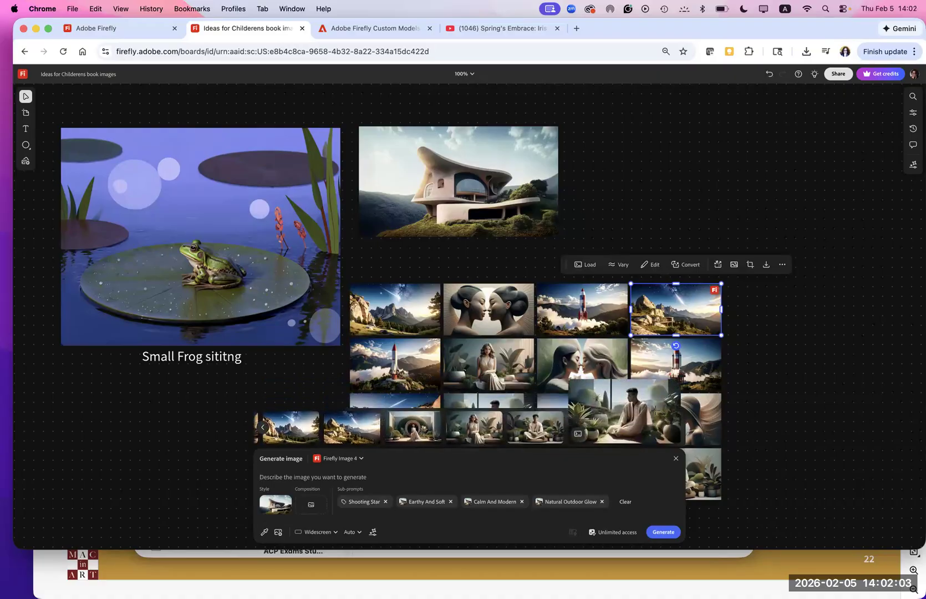
left_click_drag(649, 431, 693, 321)
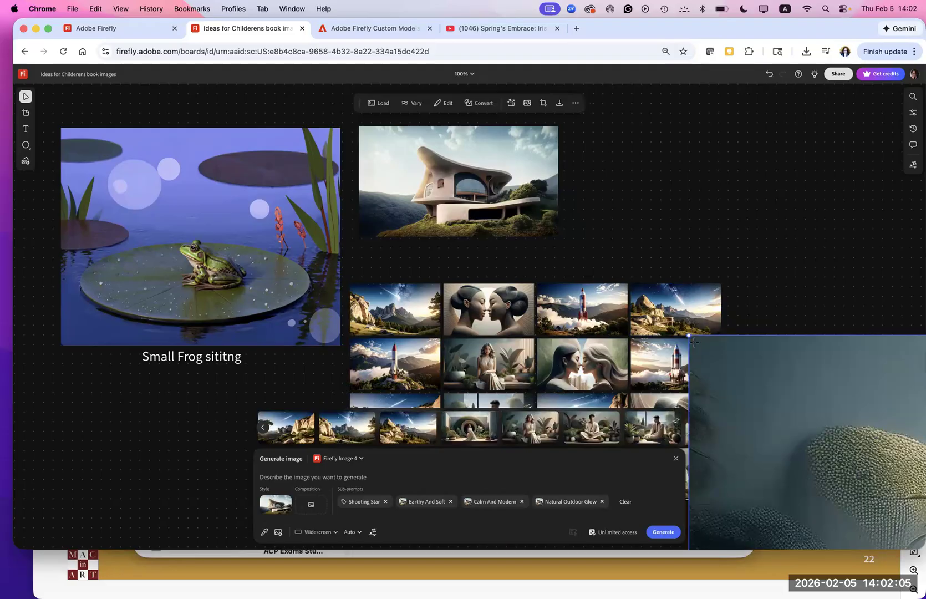
left_click_drag(778, 442, 792, 447)
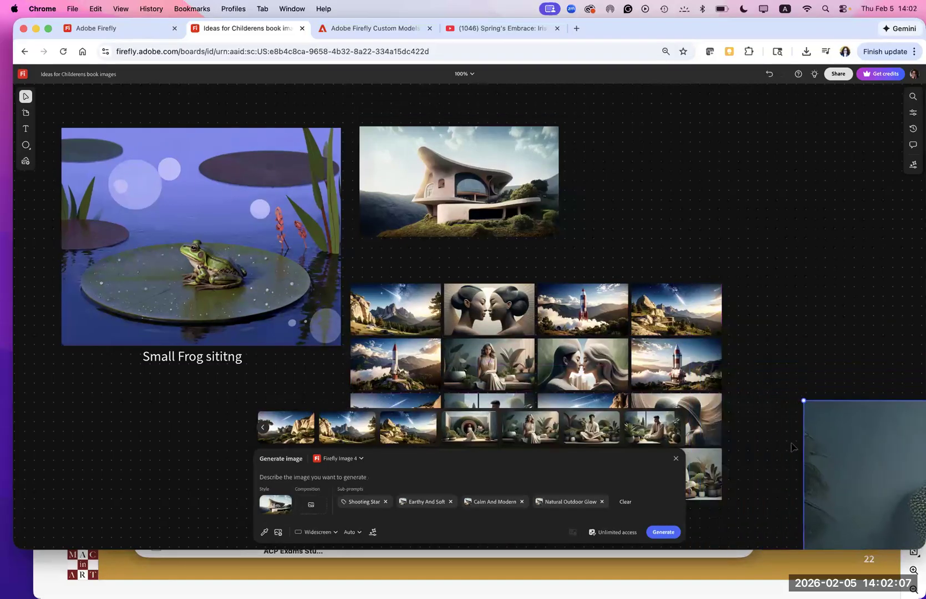
left_click_drag(855, 472, 290, 175)
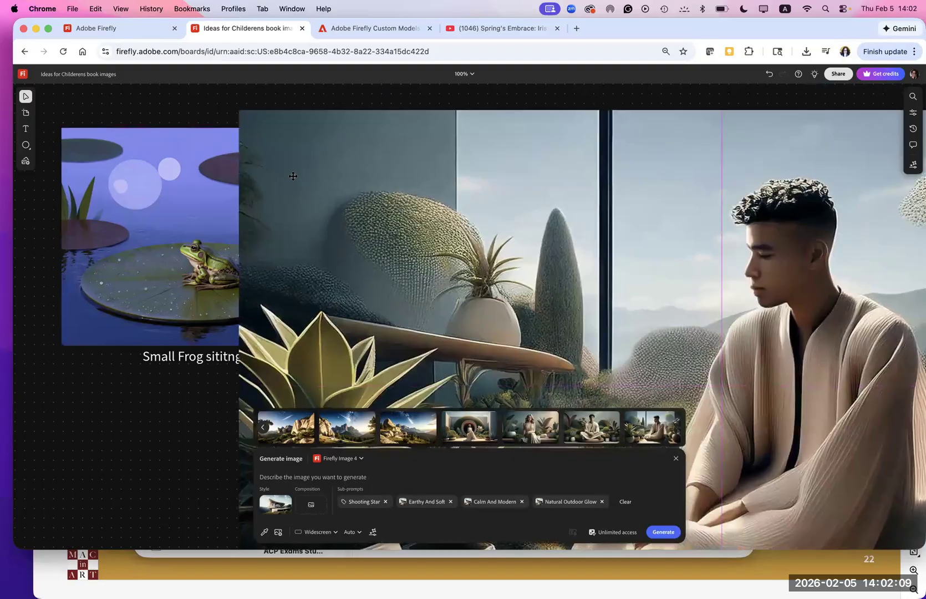
- Scale down the seated man image and place it in the top row beside the house image
left_click_drag(242, 109, 732, 311)
left_click_drag(759, 462, 350, 191)
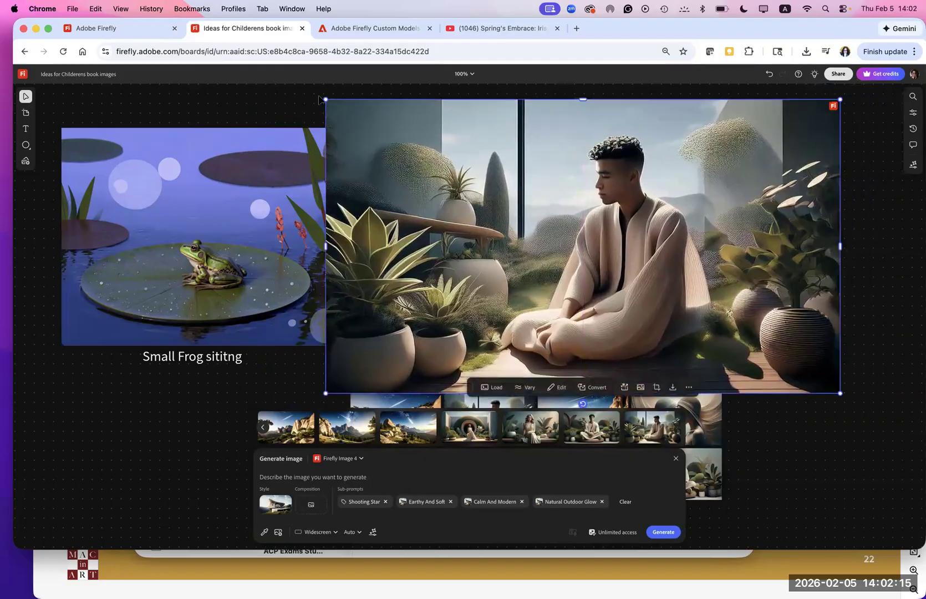
left_click_drag(326, 99, 627, 166)
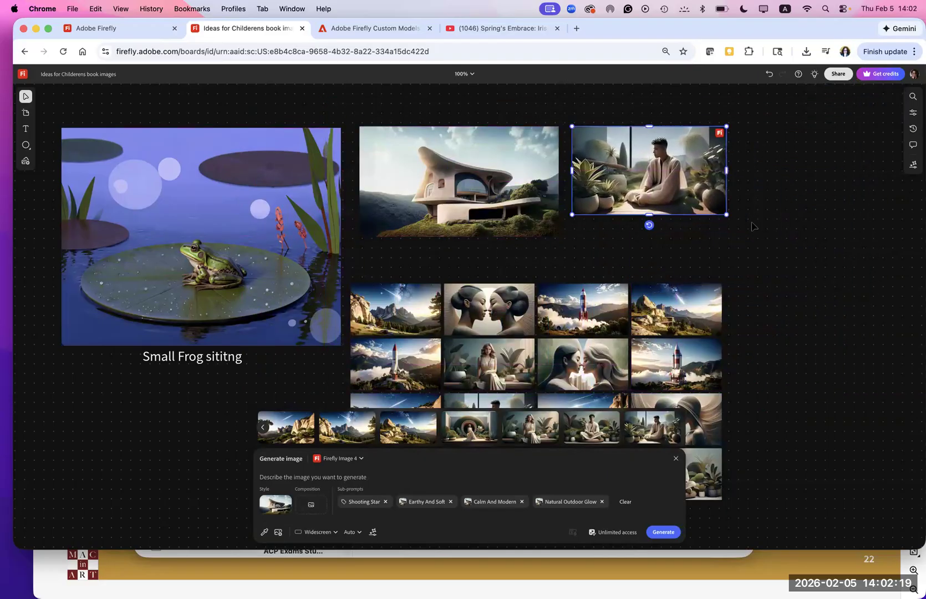
left_click_drag(756, 232, 758, 232)
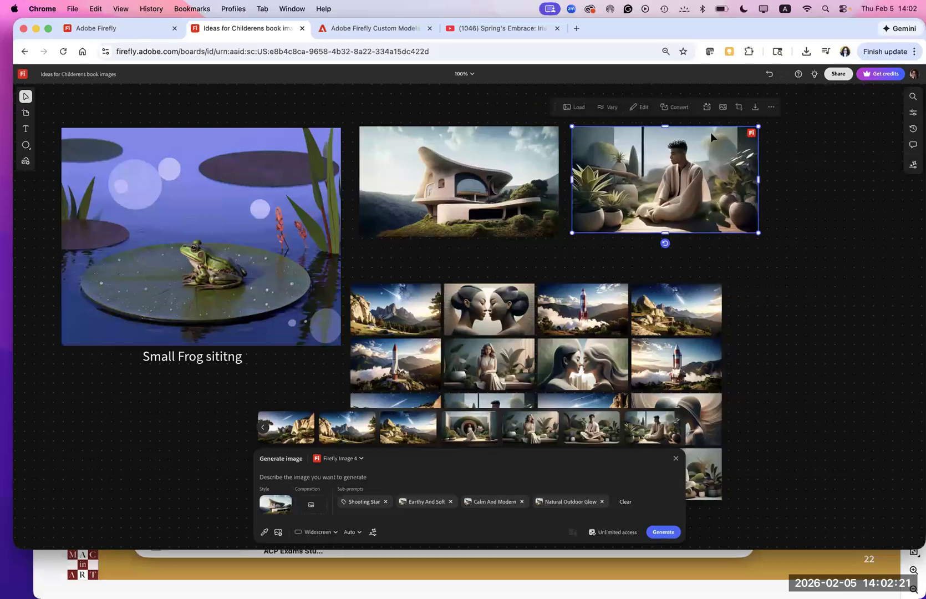
- Generate variations of the seated man image with Vary's Keep subject option and place them beside the existing variation grid
left_click(600, 112)
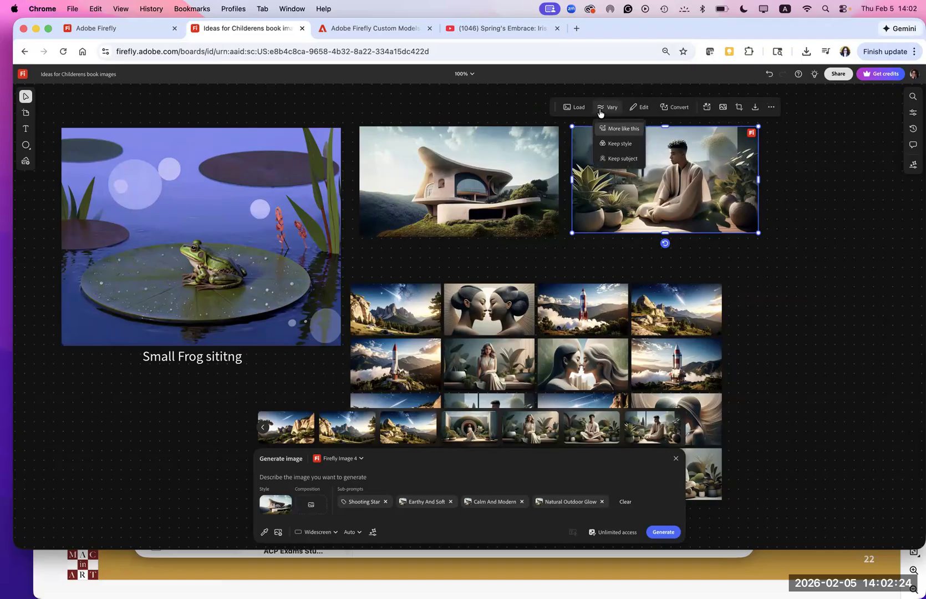
left_click(608, 160)
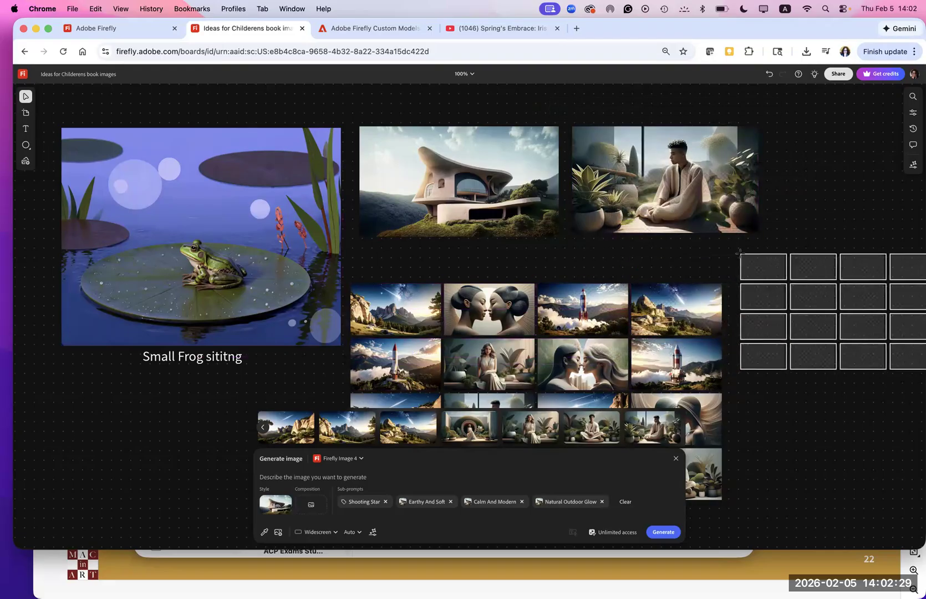
left_click(740, 253)
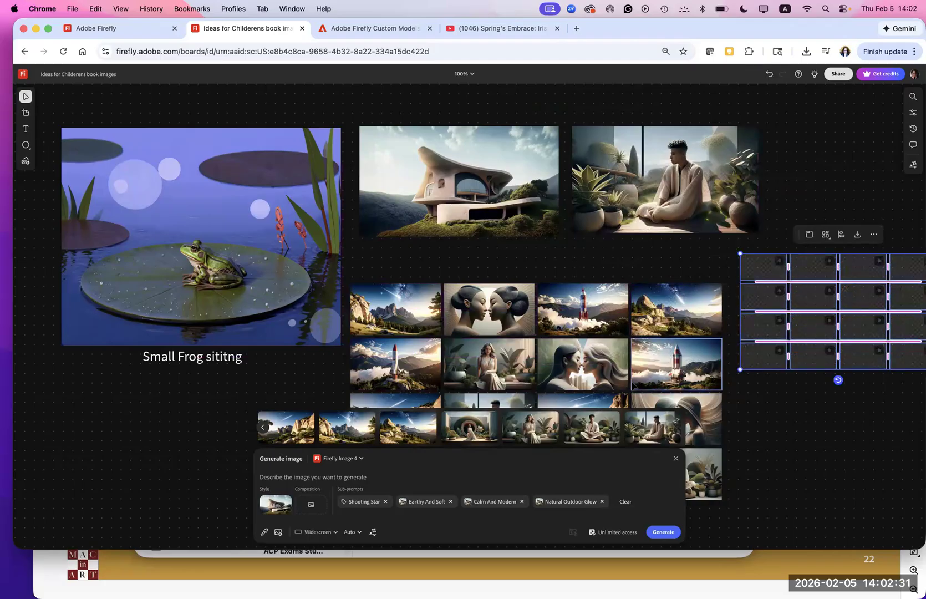
- Select all eight images in the first two rows of the house image's variation grid
left_click_drag(638, 370, 716, 373)
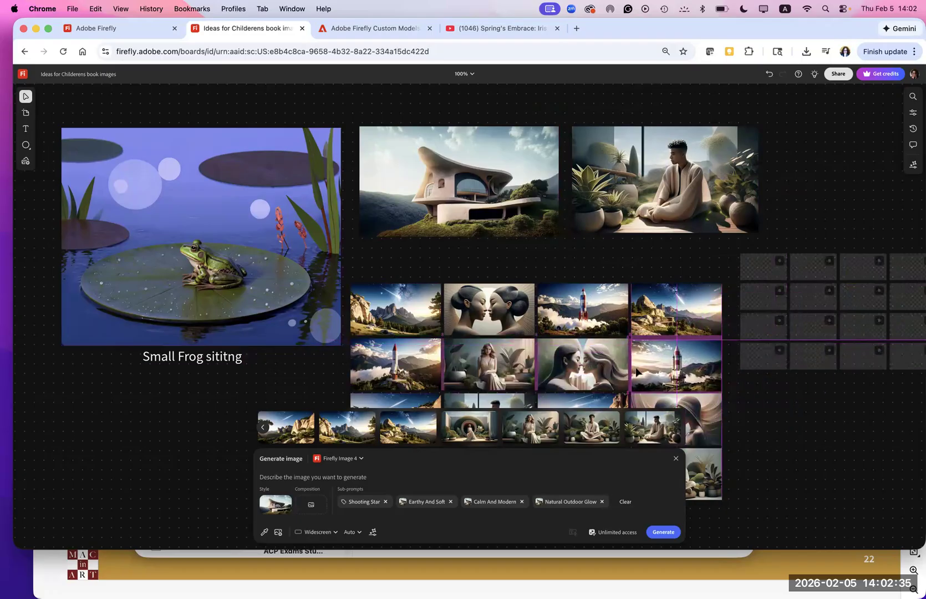
left_click(382, 309)
left_click(488, 309, "shift")
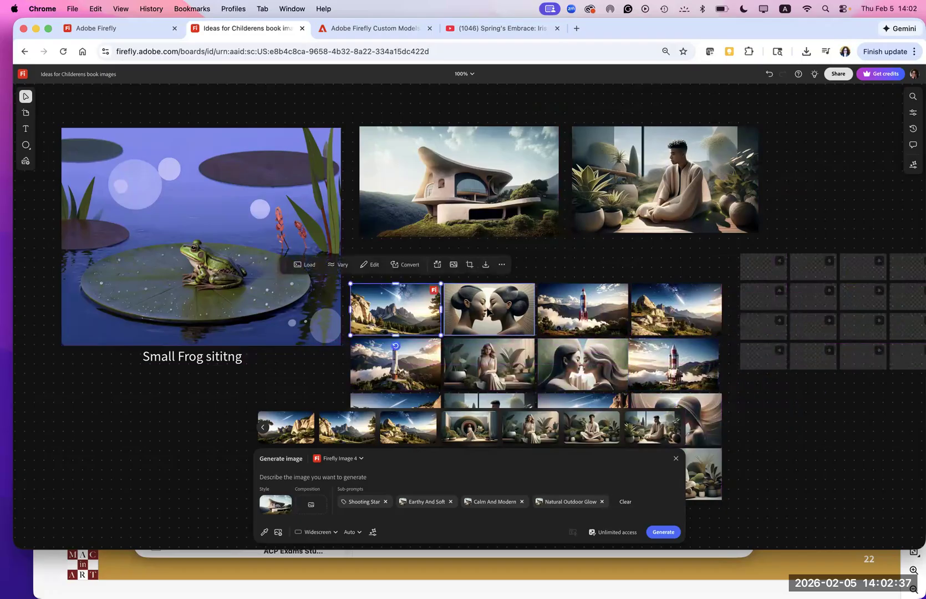
left_click(585, 312, "shift")
left_click(674, 314, "shift")
left_click(672, 366, "shift")
left_click(592, 370, "shift")
left_click(488, 365, "shift")
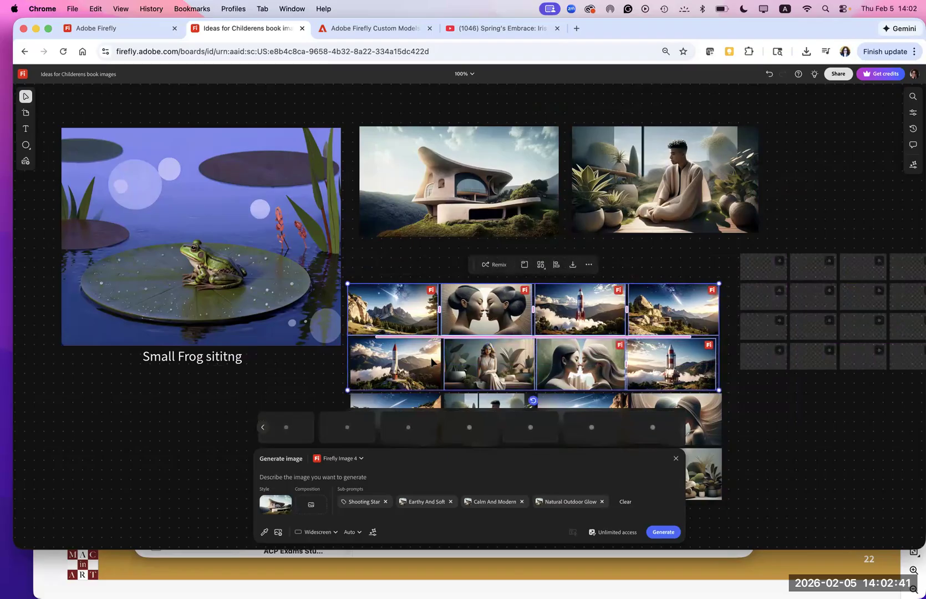
left_click(396, 382, "shift")
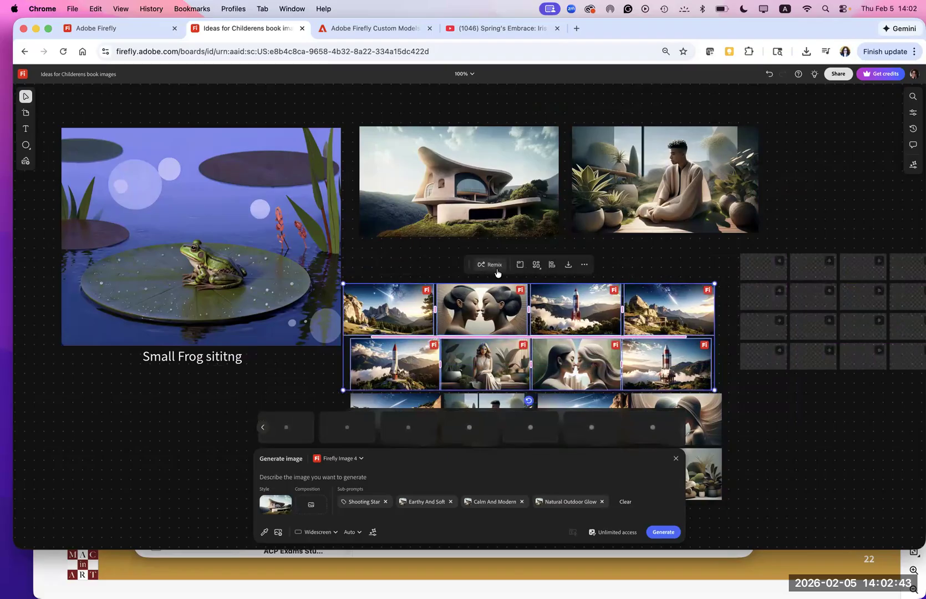
- Review the Arrange options for the selected images and collect the images into an artboard
left_click(537, 266)
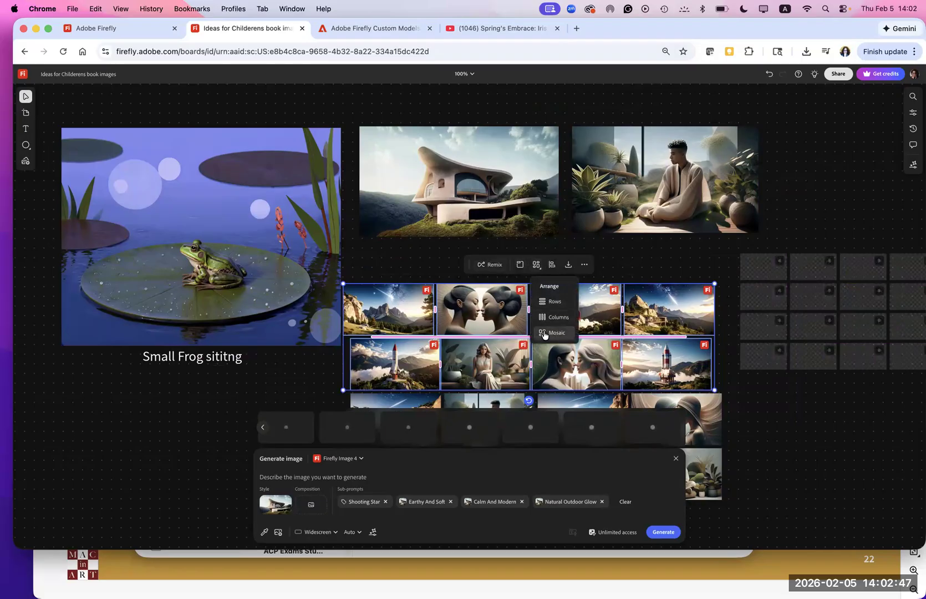
left_click(540, 267)
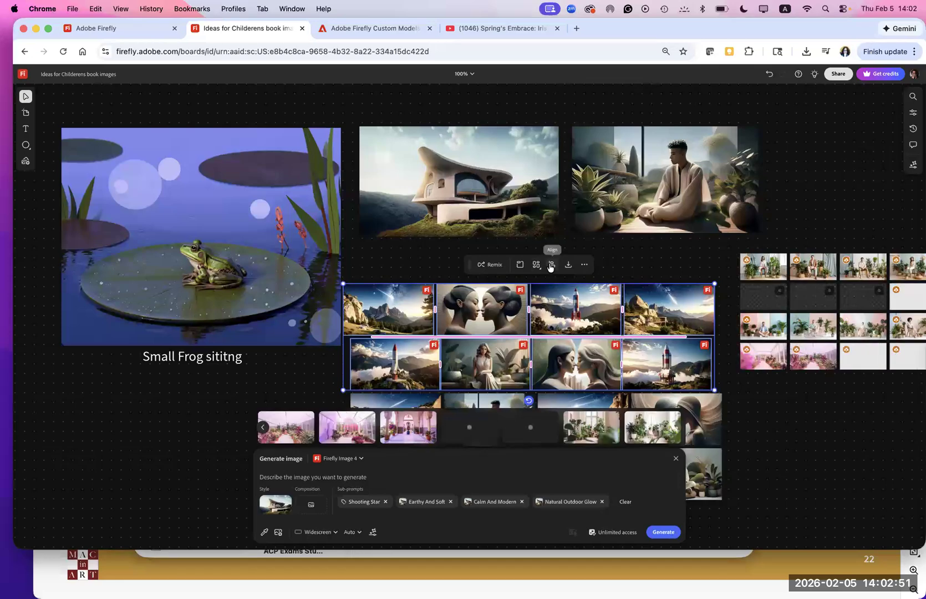
left_click(536, 265)
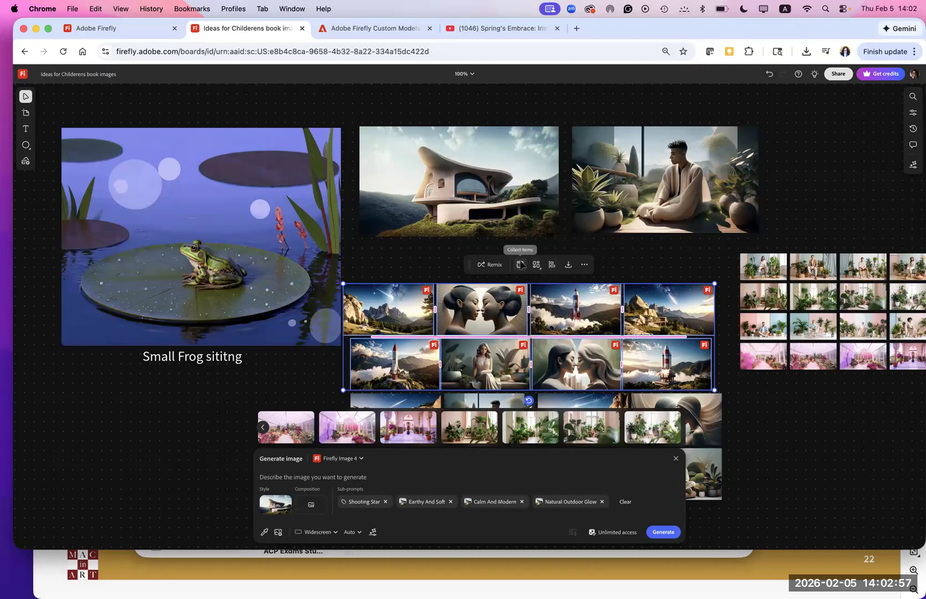
left_click(521, 265)
left_click_drag(418, 282, 423, 261)
left_click(823, 454)
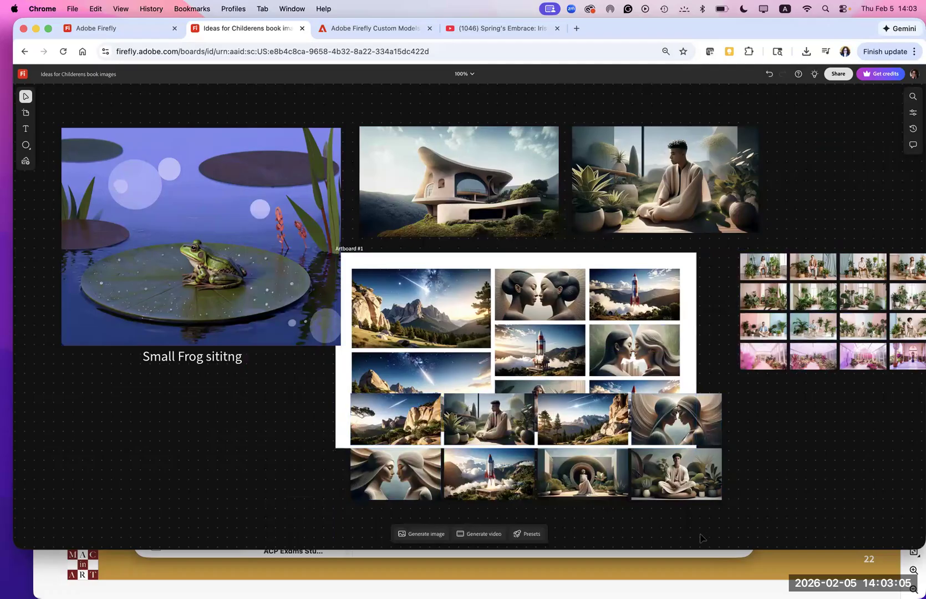
- Examine the new Keep subject variations against the original seated man image
right_click(665, 180)
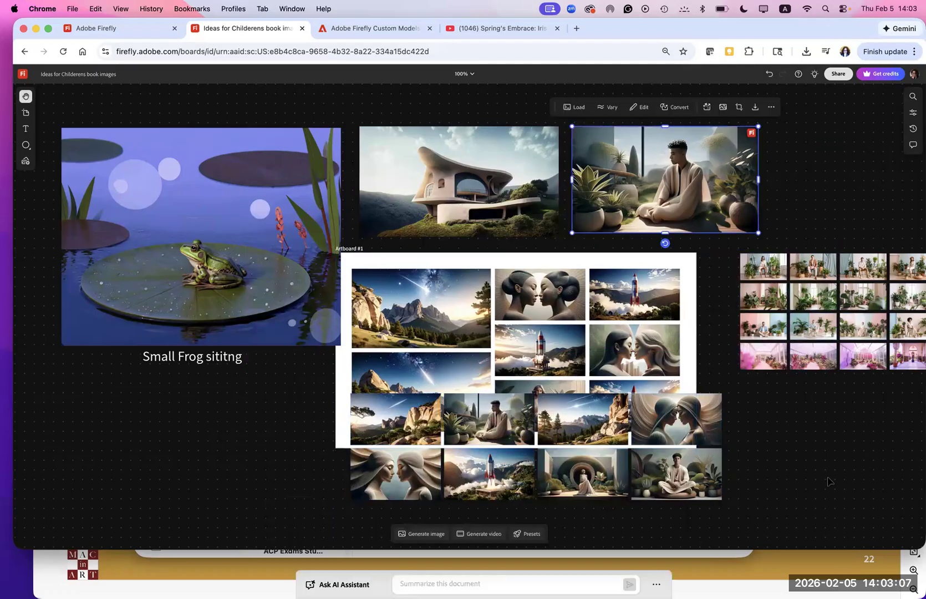
scroll(741, 473, "right", 15)
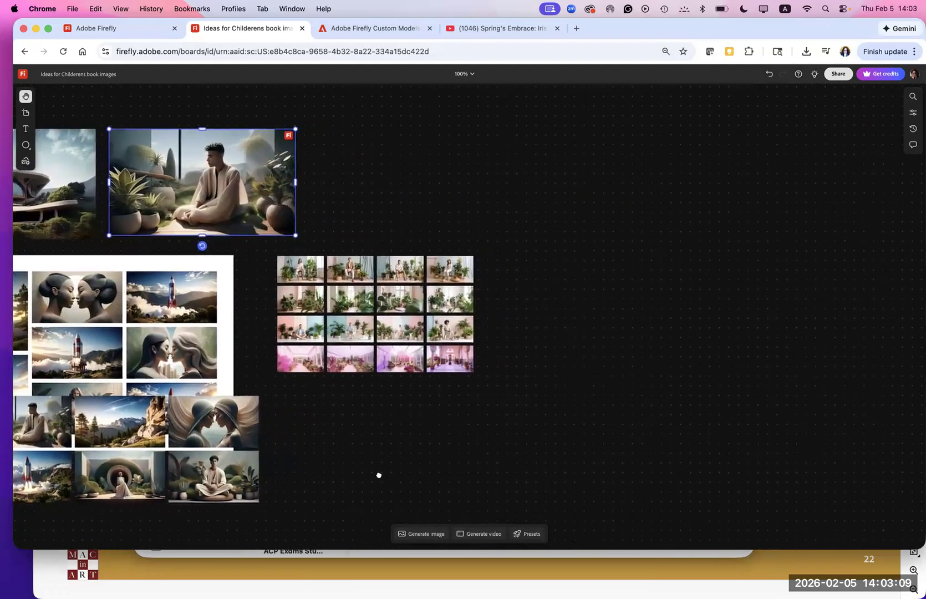
scroll(729, 459, "left", 6)
left_click(493, 297)
scroll(492, 297, "right", 3)
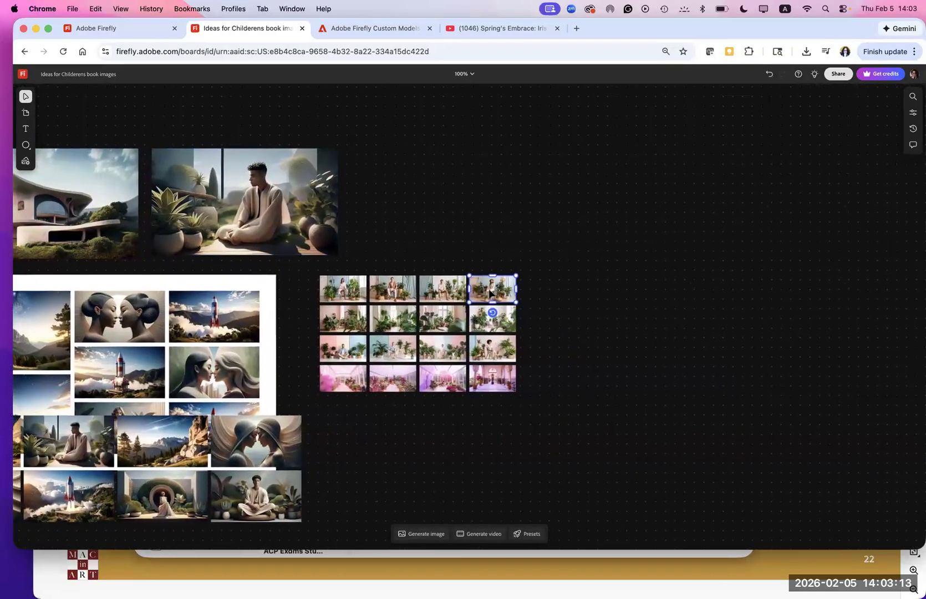
scroll(485, 291, "right", 1)
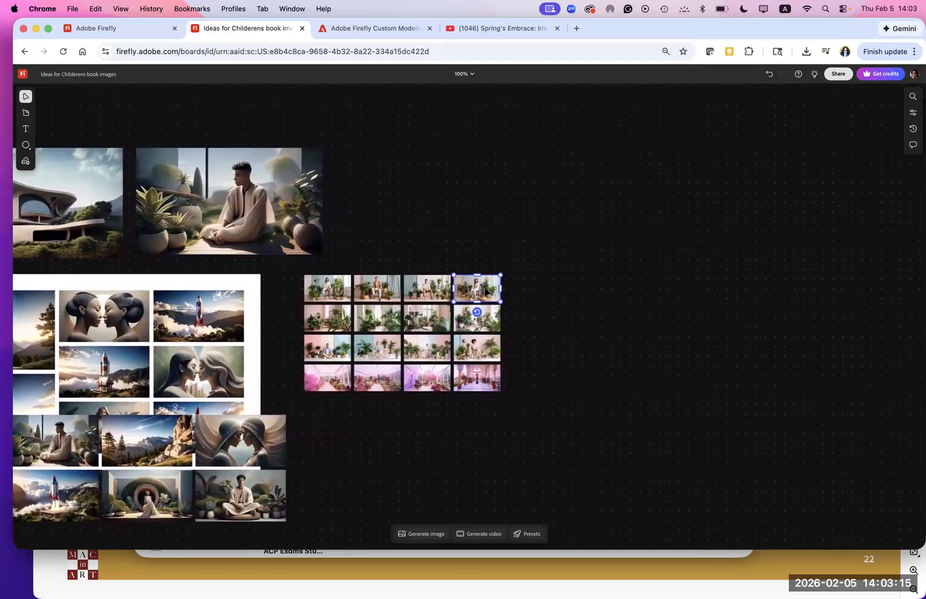
scroll(485, 291, "right", 2)
scroll(478, 292, "down", 1)
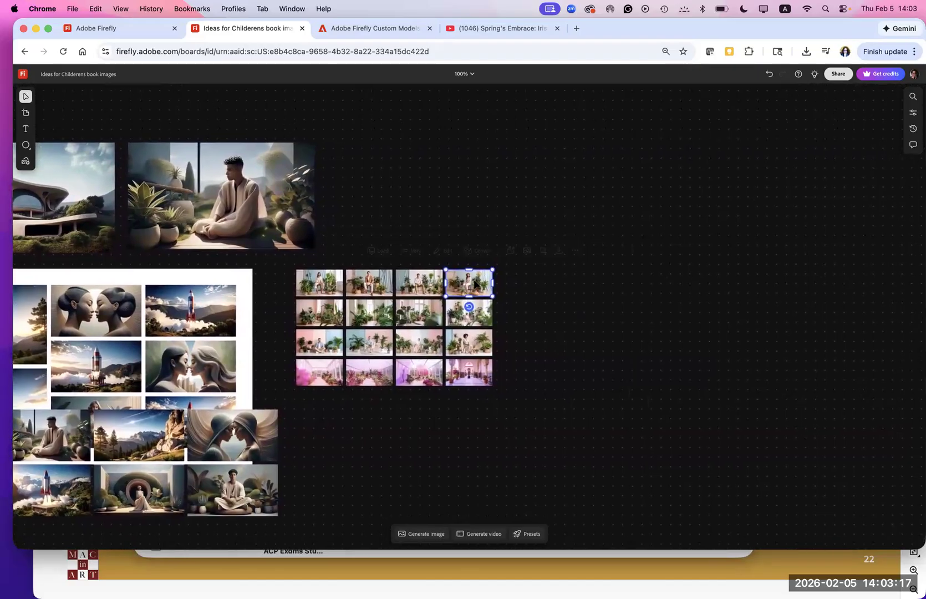
- Load the last first-row variation's prompt settings and place a recent plant-room generation on the board beside the seated man image
left_click(384, 253)
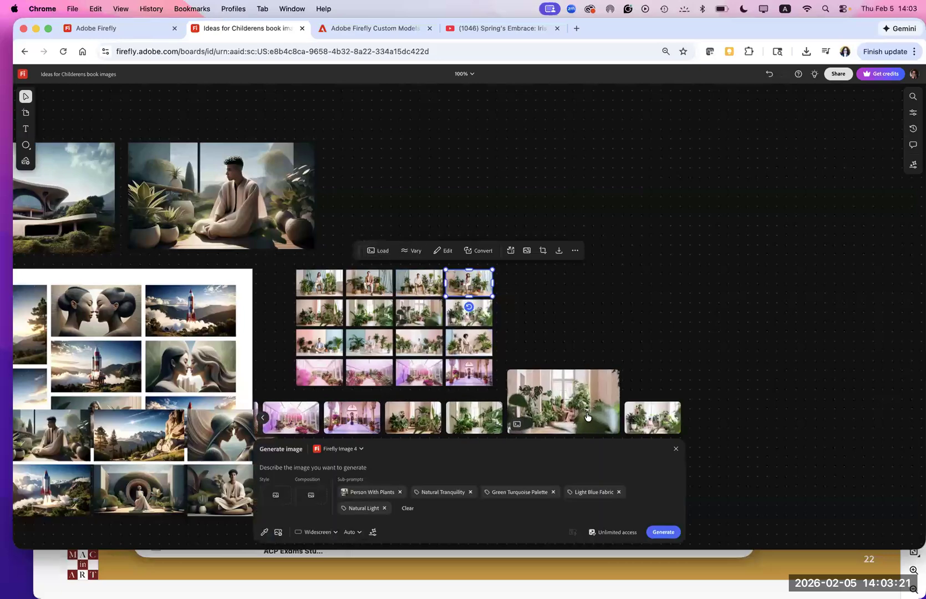
left_click(448, 411)
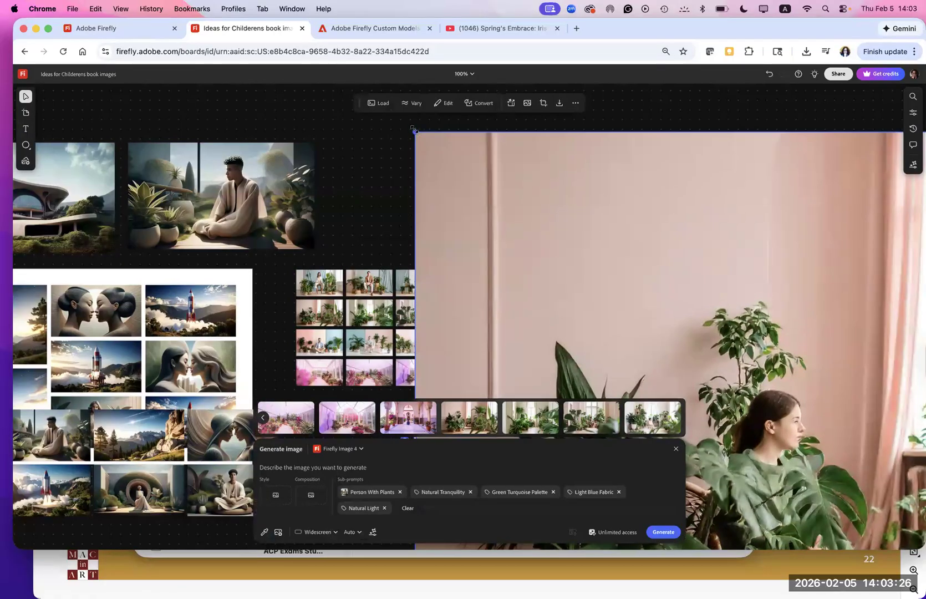
left_click_drag(415, 131, 744, 336)
left_click_drag(787, 444, 315, 180)
left_click_drag(256, 96, 294, 98)
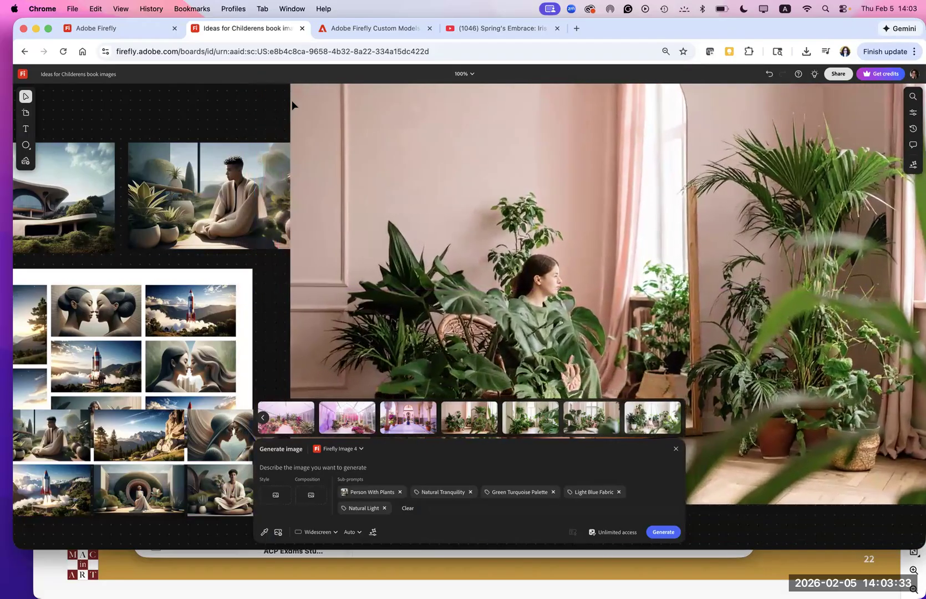
- Close the image generator, leave the ideas board and open the Film project example board
left_click(25, 52)
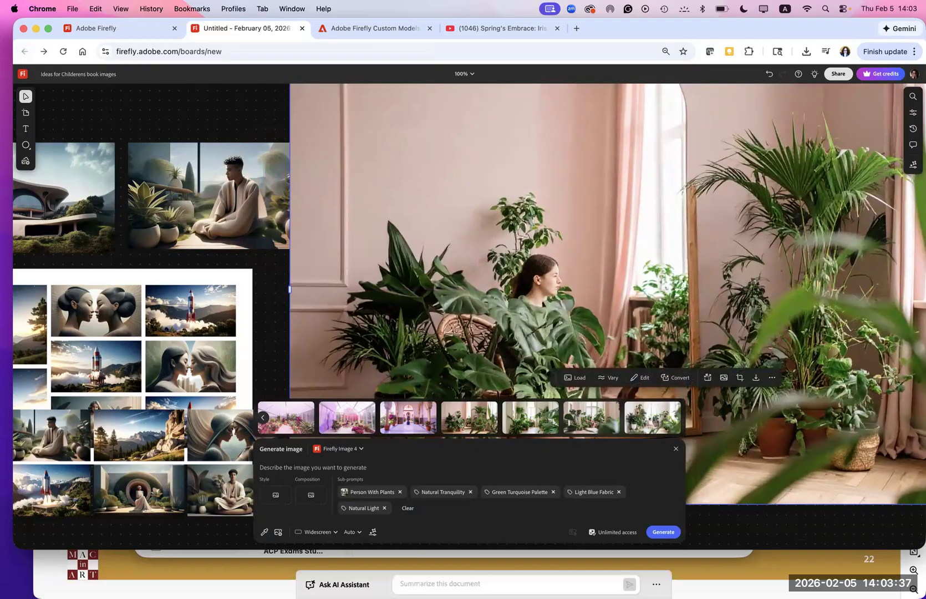
left_click(675, 450)
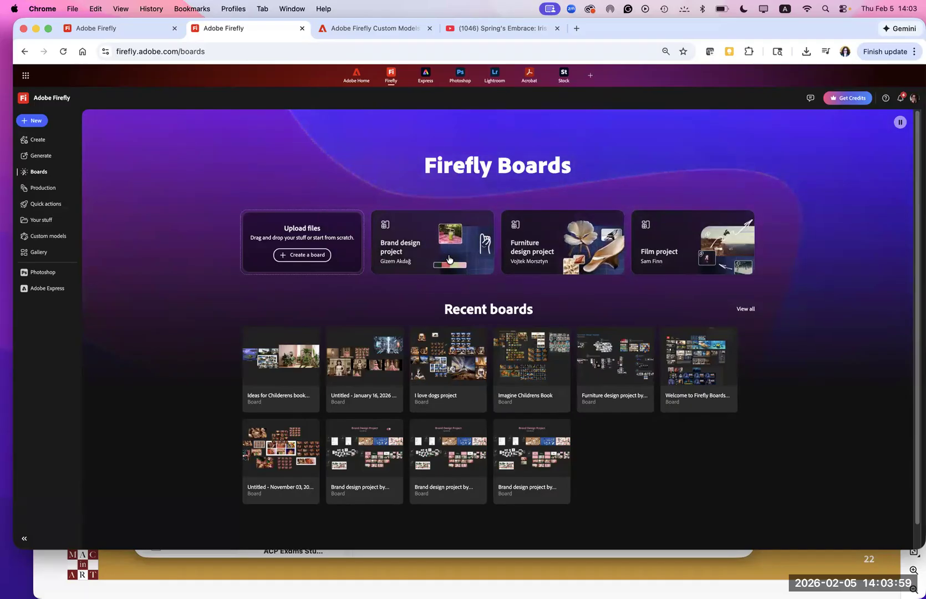
left_click(676, 236)
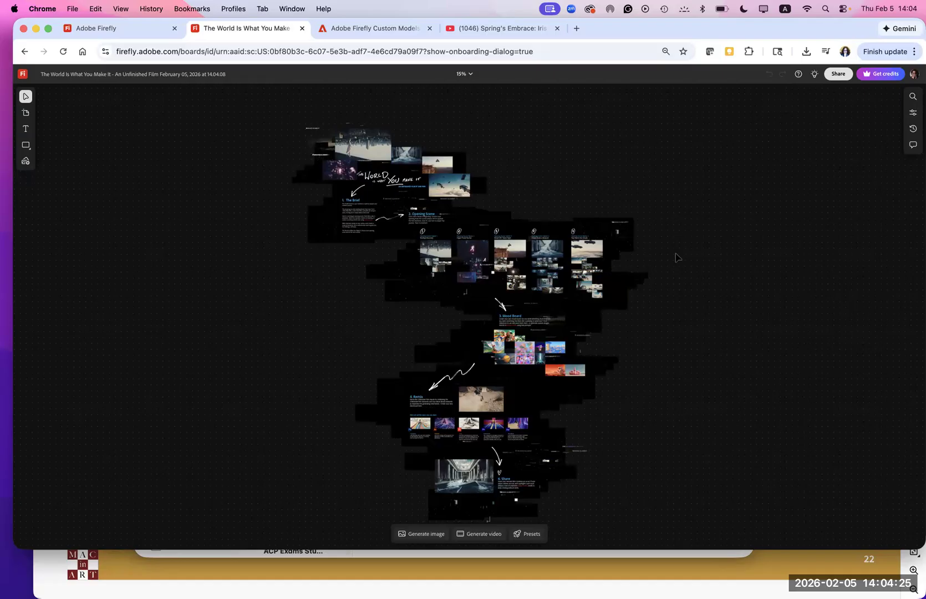
- Review the film board's Mood Board section and shift the group of five opening scene options to the right
scroll(572, 272, "up", 10)
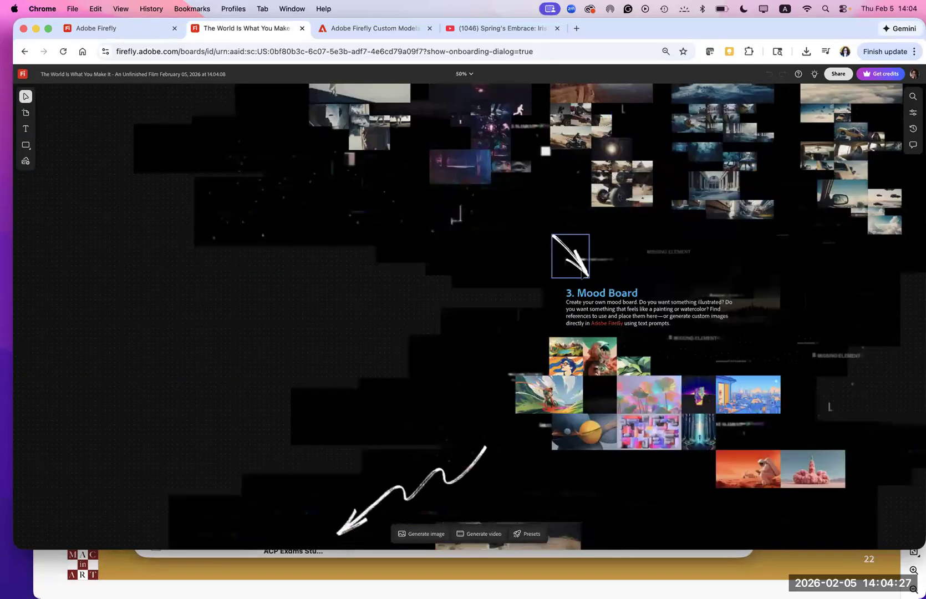
key("space")
left_click_drag(448, 364, 169, 256)
left_click_drag(291, 267, 191, 277)
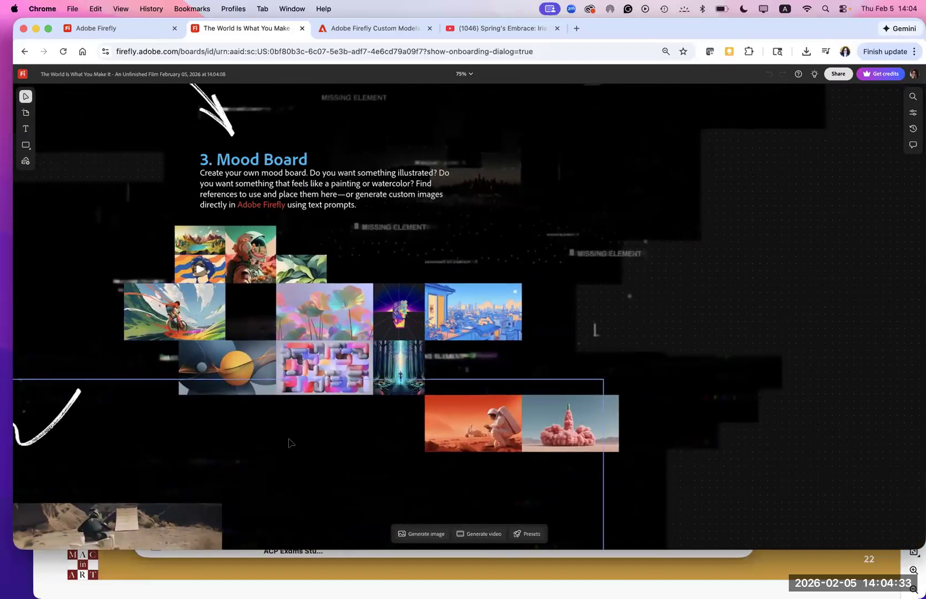
scroll(428, 306, "up", 10)
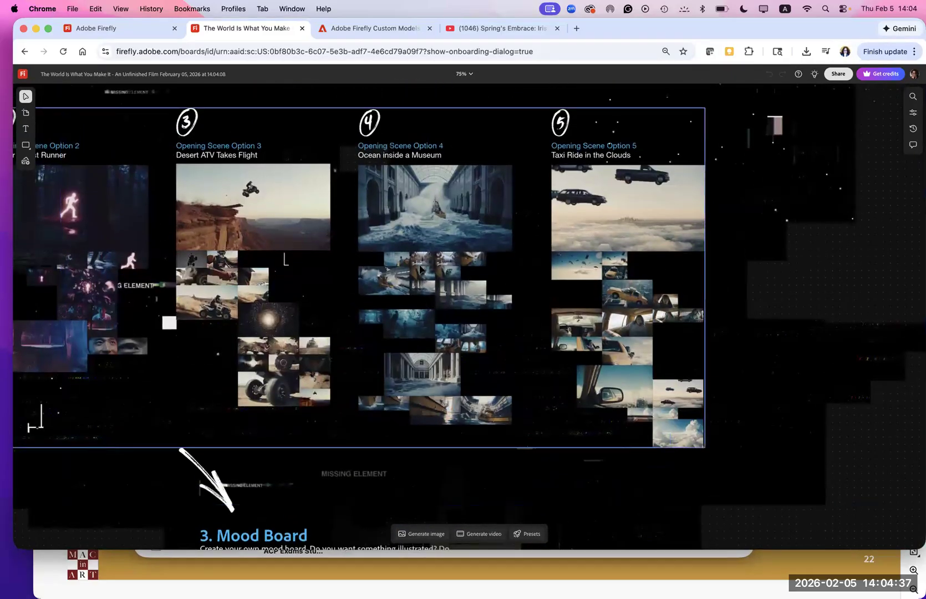
scroll(201, 205, "up", 1)
scroll(201, 205, "left", 1)
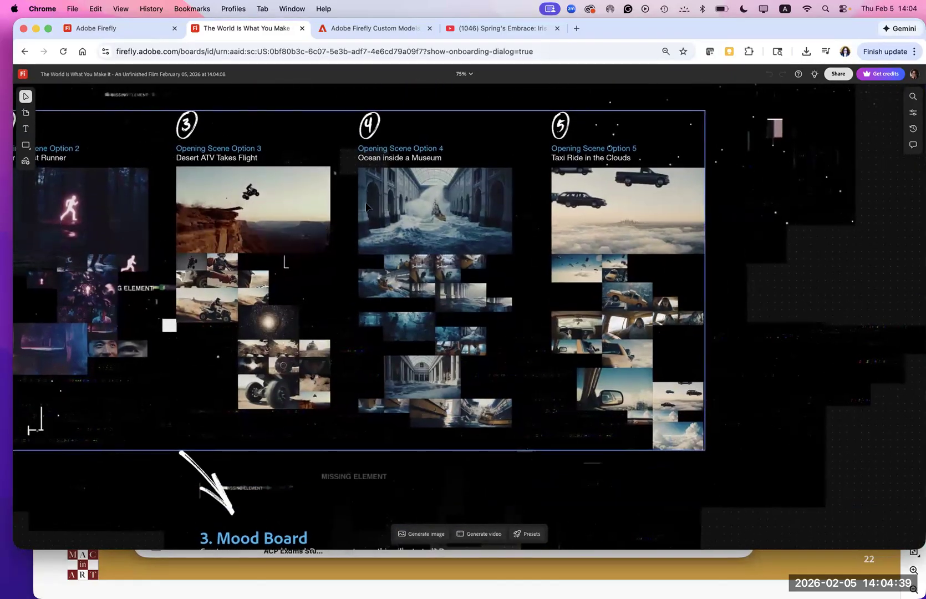
left_click(313, 351)
left_click_drag(285, 349, 531, 358)
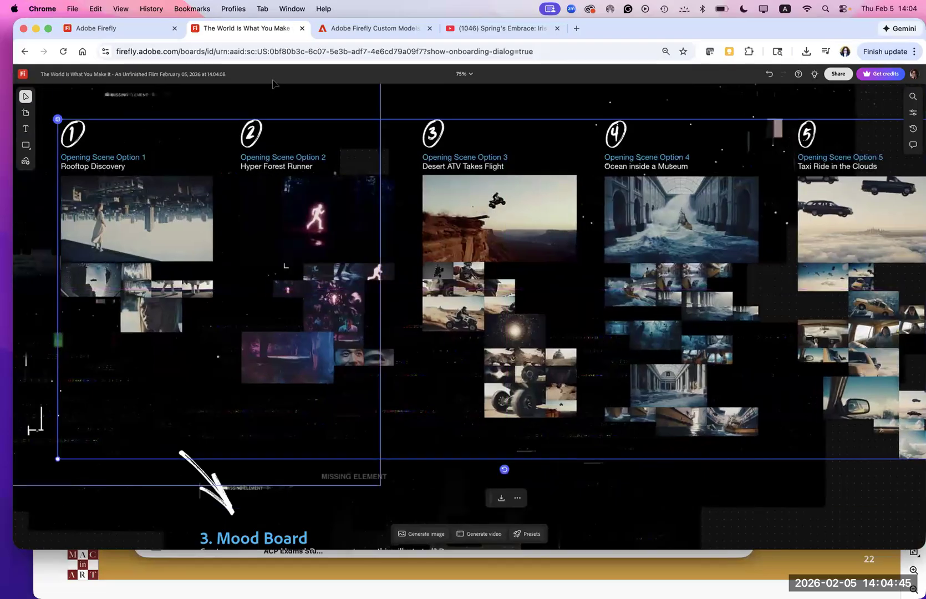
- Open the untitled January 16, 2026 board from the recent boards and look over its images and videos
left_click(24, 76)
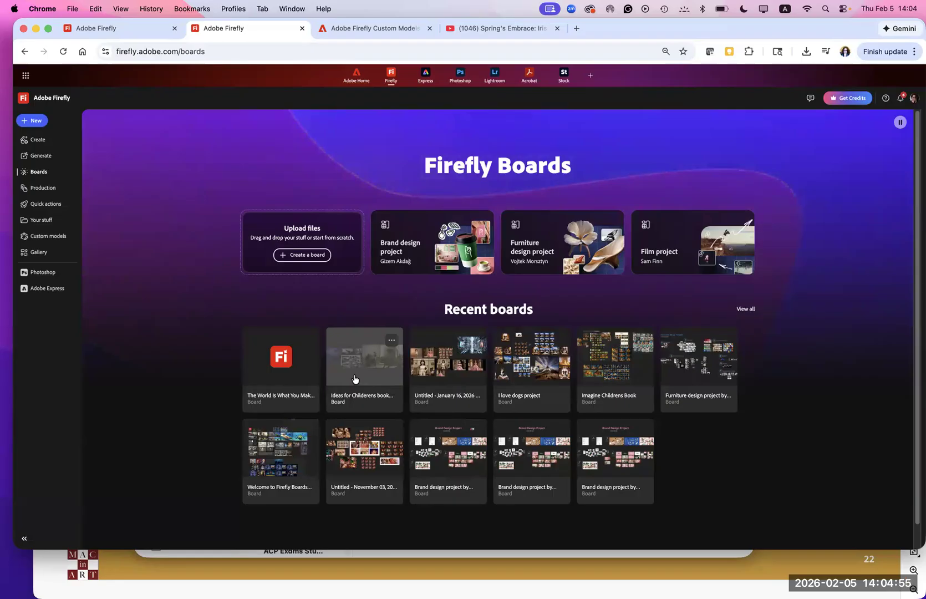
left_click(436, 378)
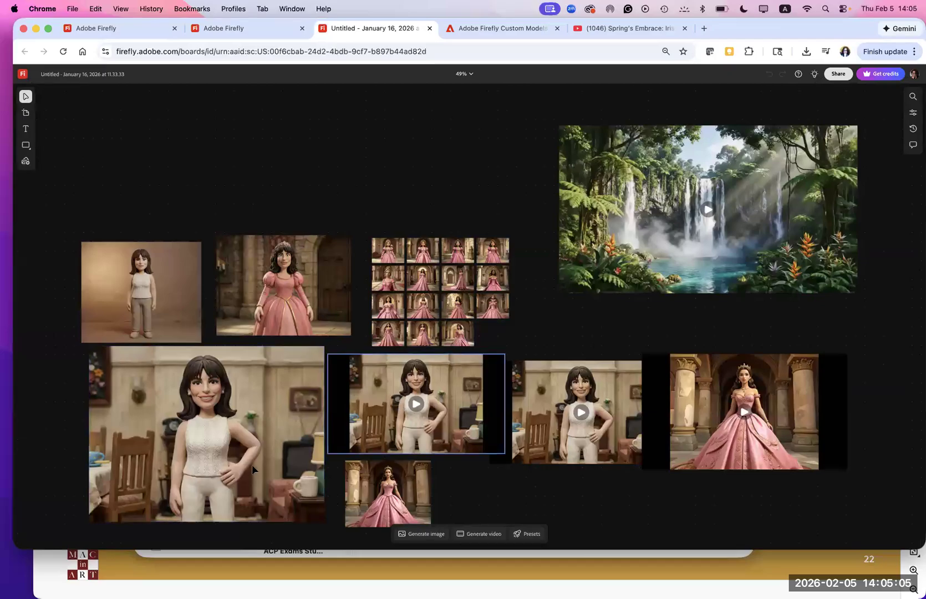
scroll(266, 415, "down", 3)
scroll(266, 415, "down", 2)
scroll(267, 415, "up", 3)
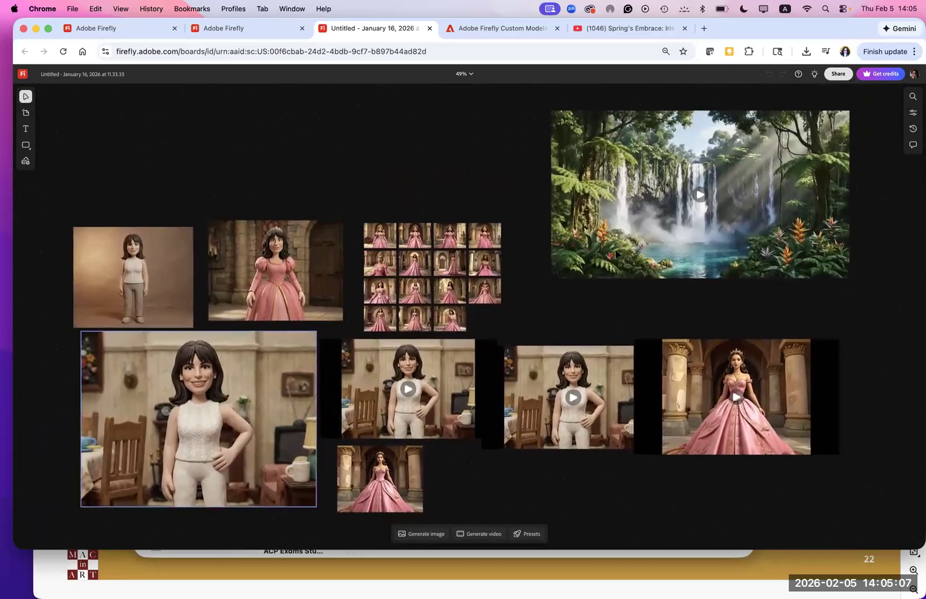
- Play the jungle waterfall video on the board and pause it at the futuristic city scene
left_click(651, 205)
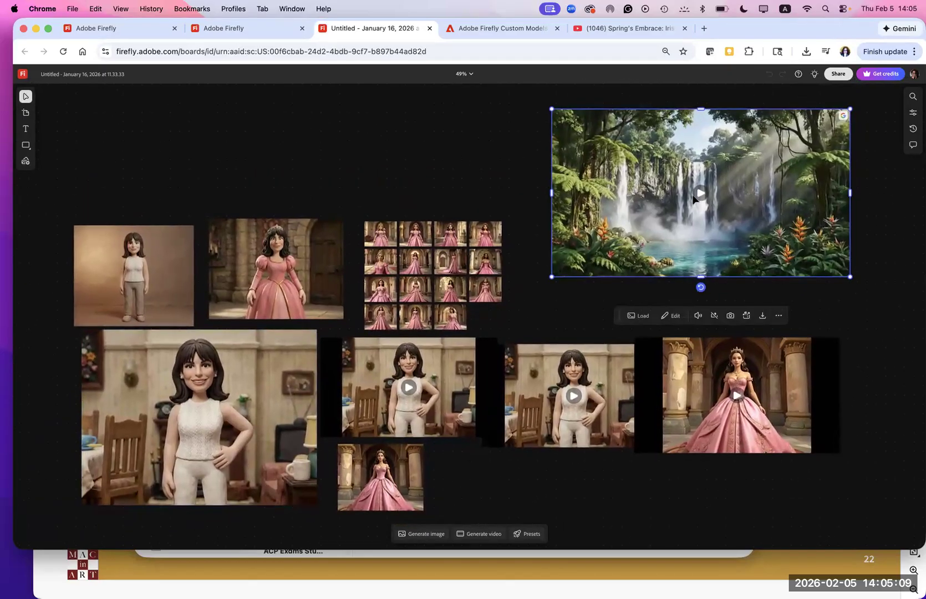
left_click(700, 194)
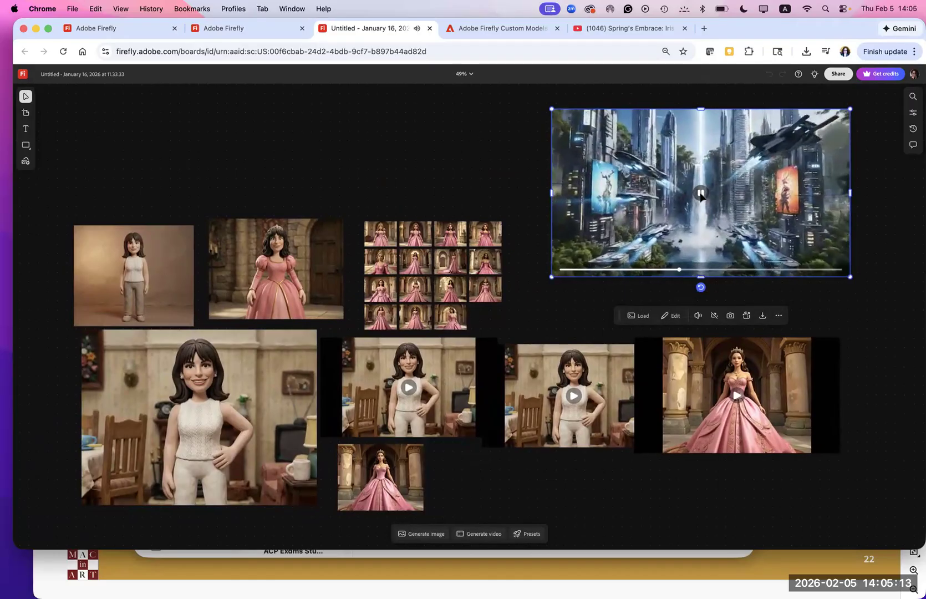
left_click(483, 160)
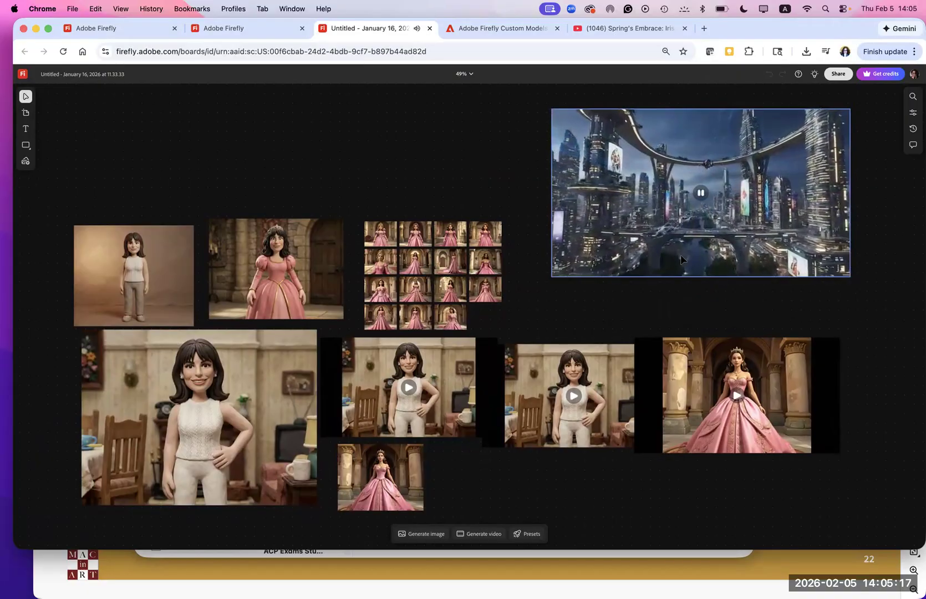
left_click(701, 195)
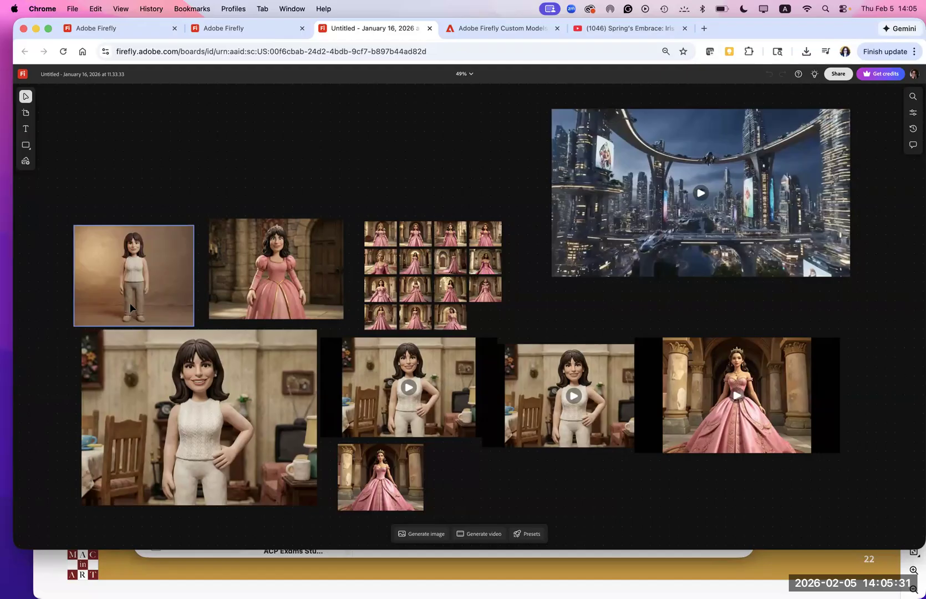
- Select the image of the doll in the pink gown and view its Content Credentials
left_click(276, 278)
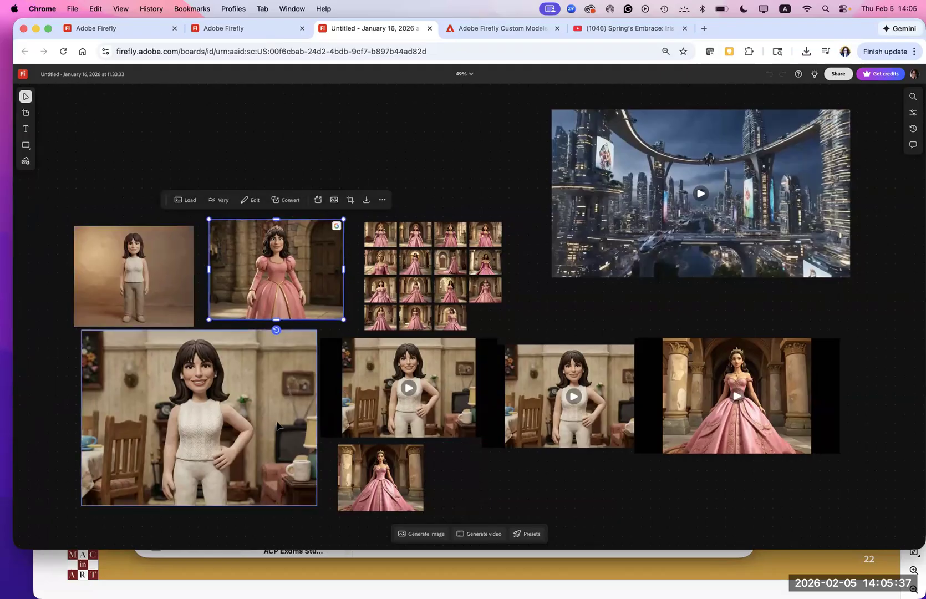
left_click_drag(274, 389, 266, 339)
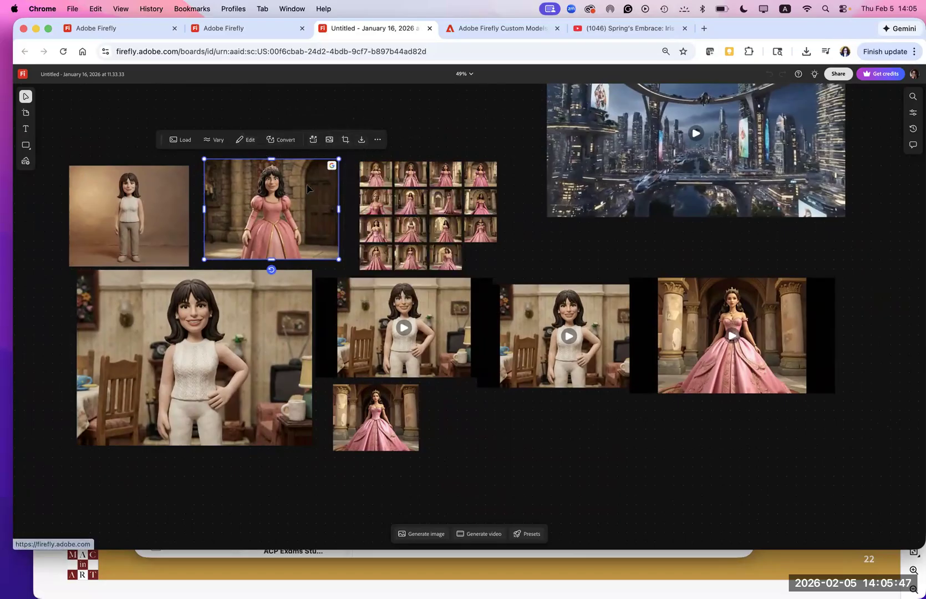
mouse_move(332, 168)
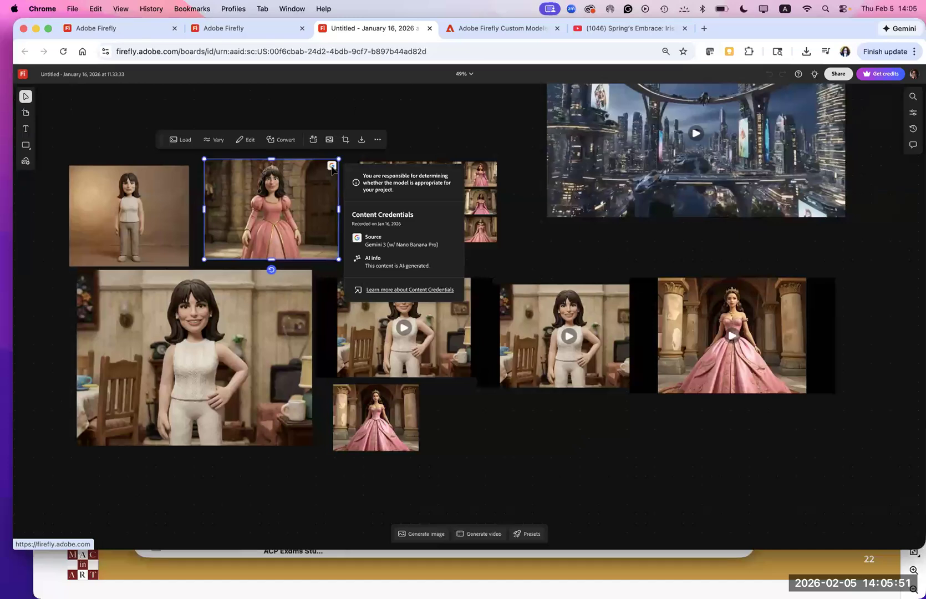
- Try to sample the large doll image, a princess variation and the city video from the canvas as references for image generation
left_click(234, 360)
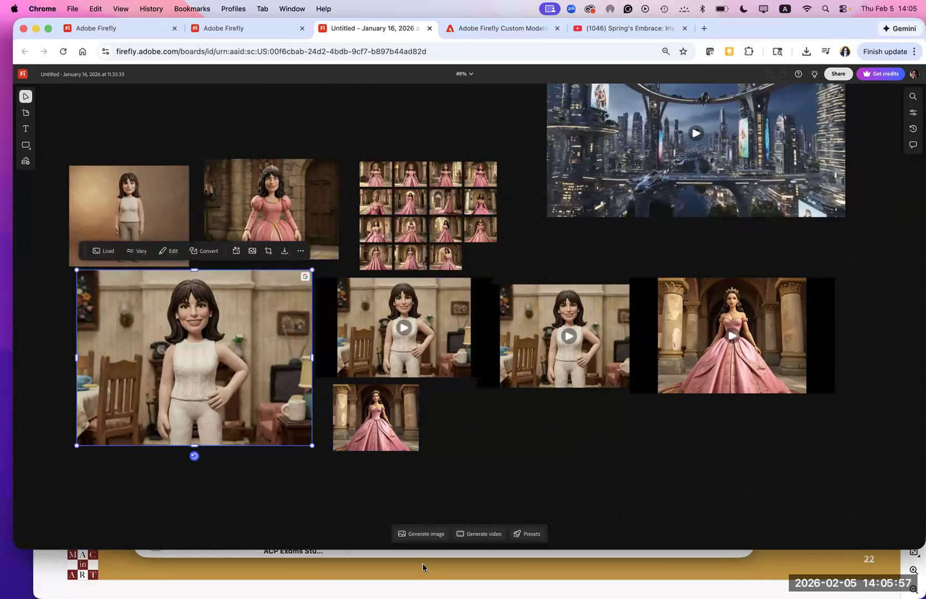
left_click(425, 535)
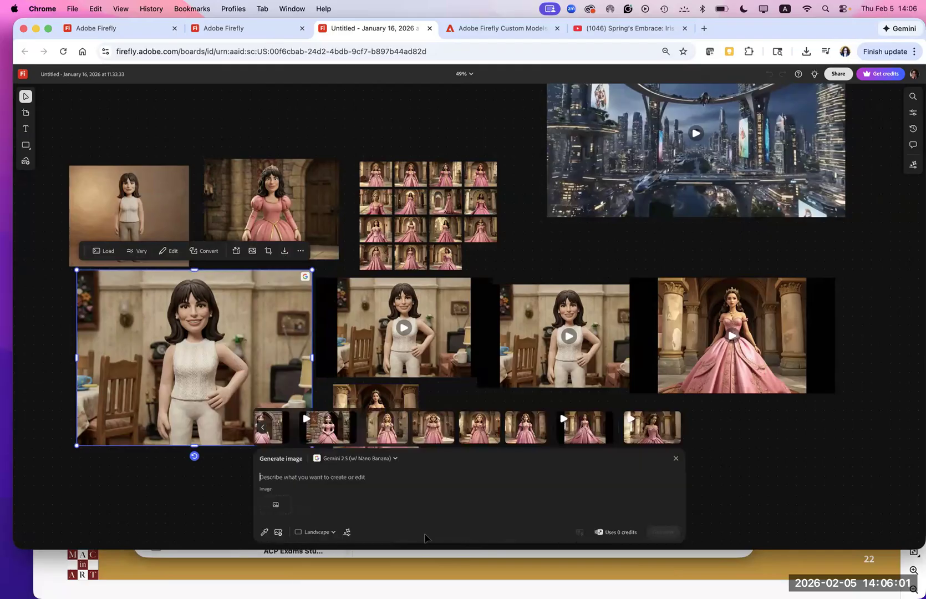
left_click(264, 533)
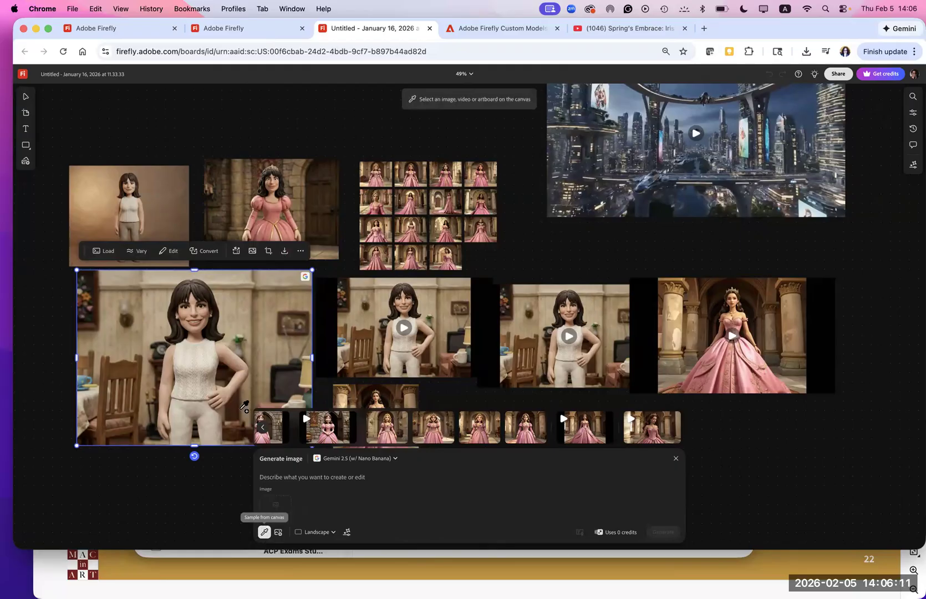
left_click(248, 329)
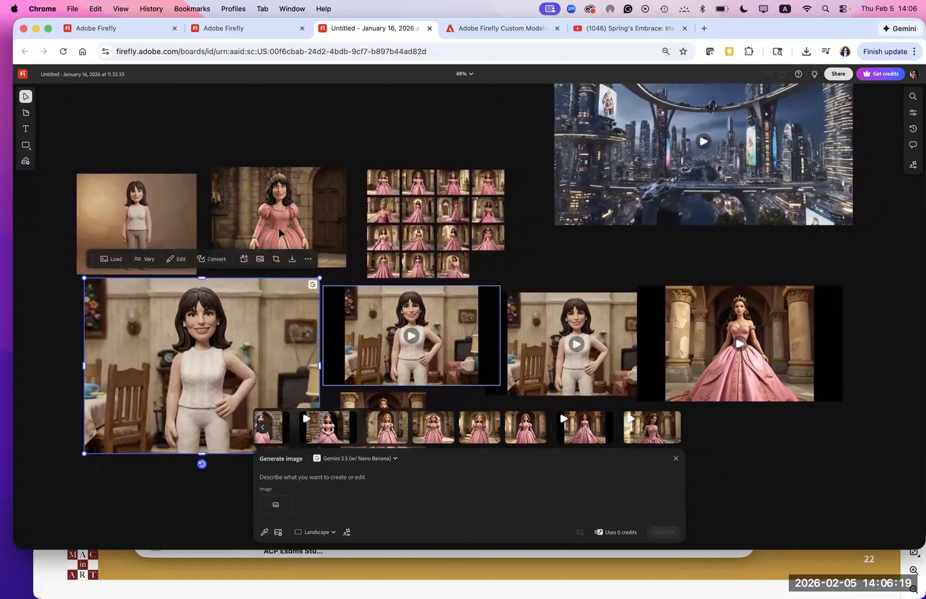
left_click(264, 532)
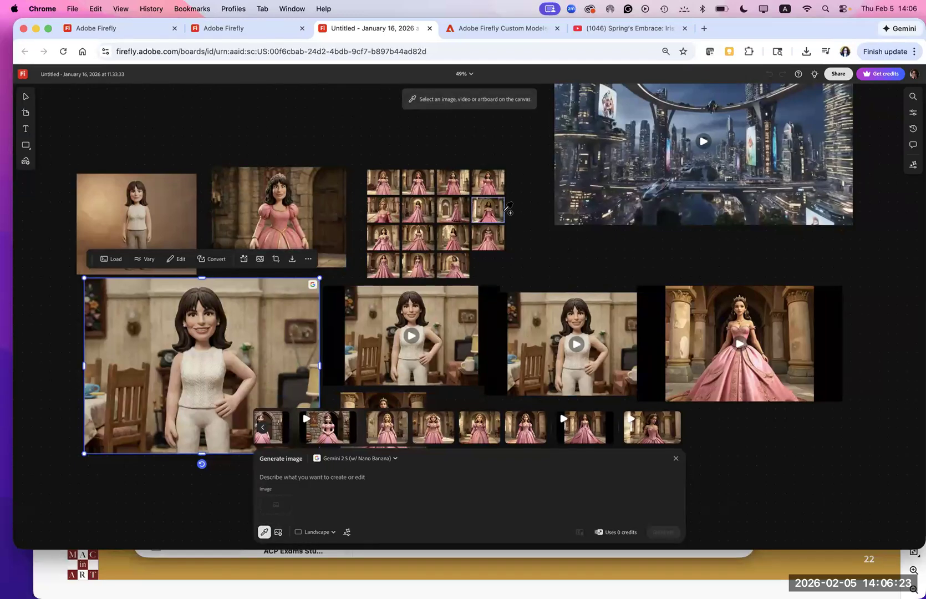
left_click(488, 209)
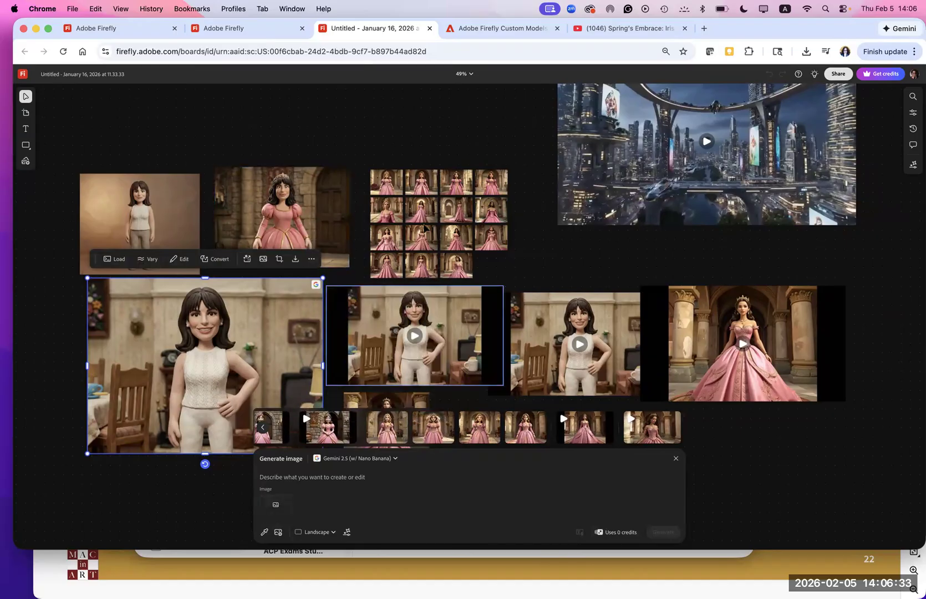
left_click(264, 533)
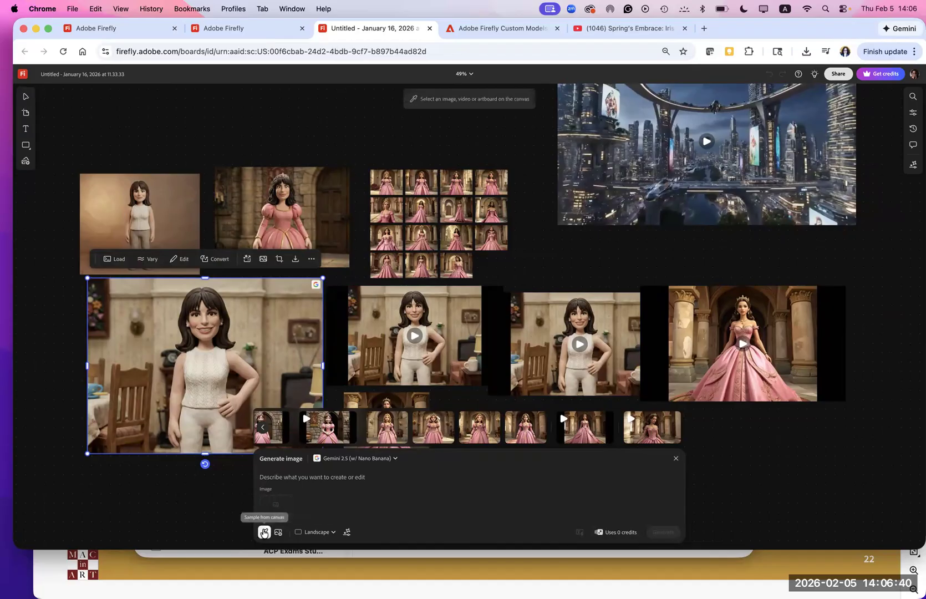
left_click(620, 161)
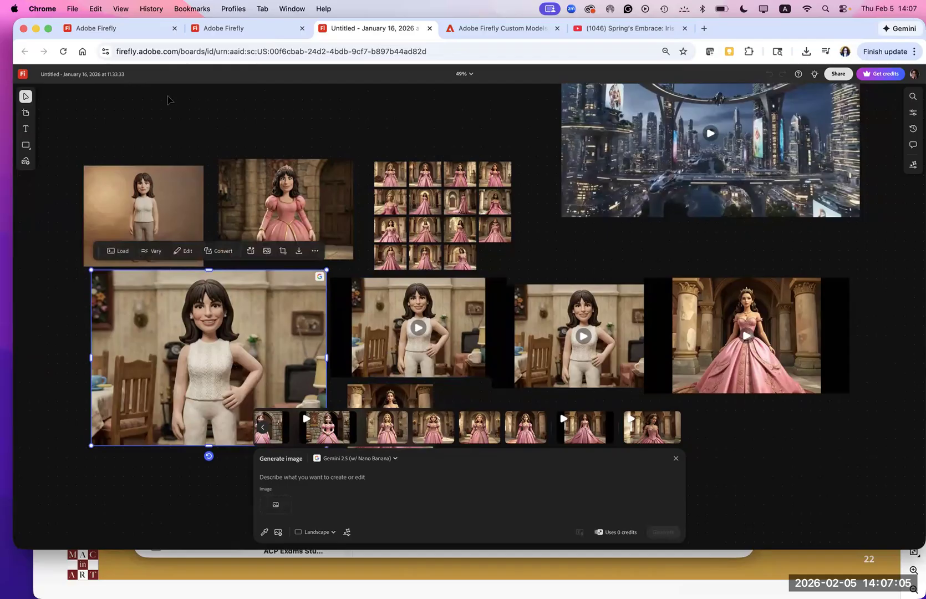
- Return to the Firefly home page and browse the recent files and community content
scroll(170, 100, "left", 1)
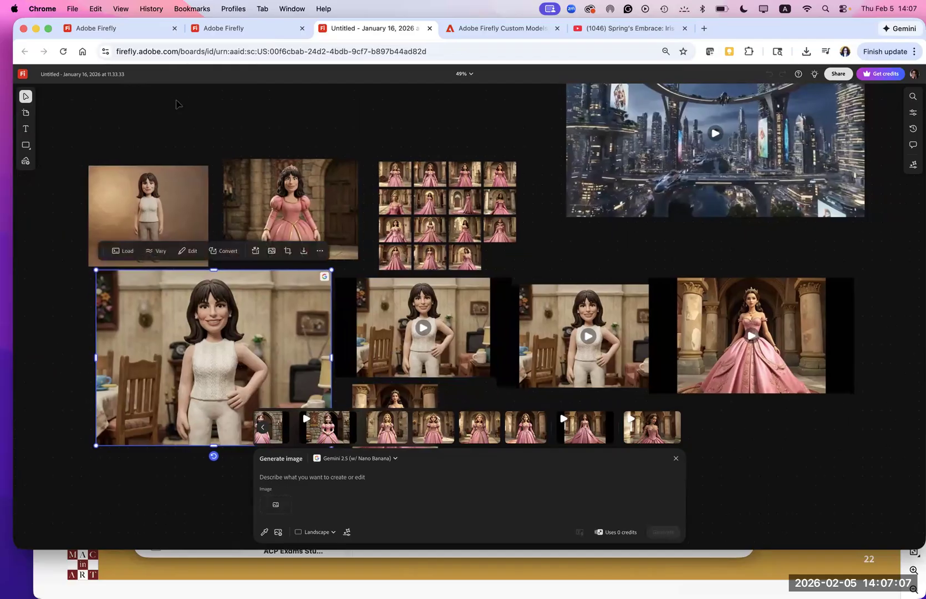
scroll(178, 107, "right", 2)
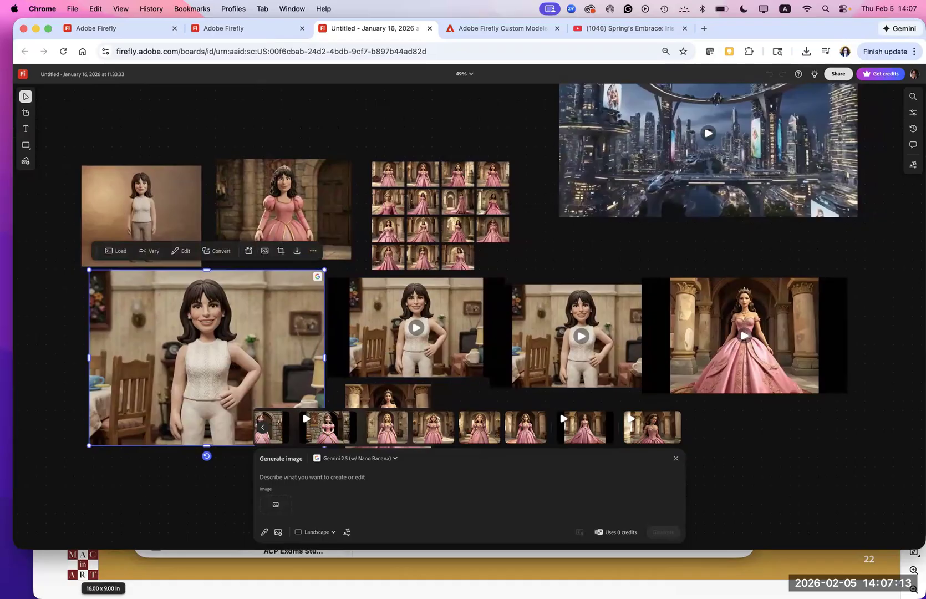
left_click(24, 78)
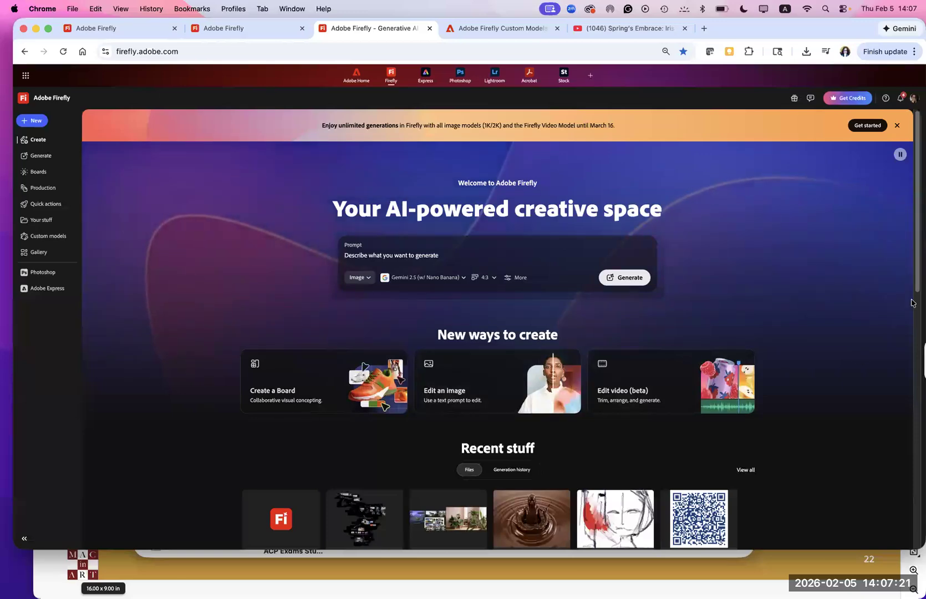
scroll(889, 393, "down", 6)
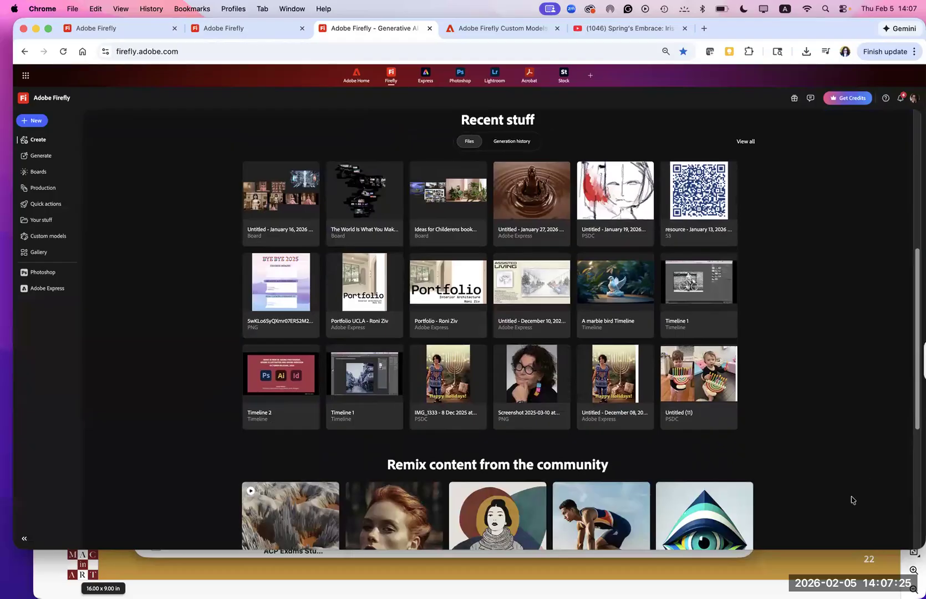
scroll(839, 510, "down", 4)
scroll(835, 433, "up", 12)
scroll(820, 311, "down", 4)
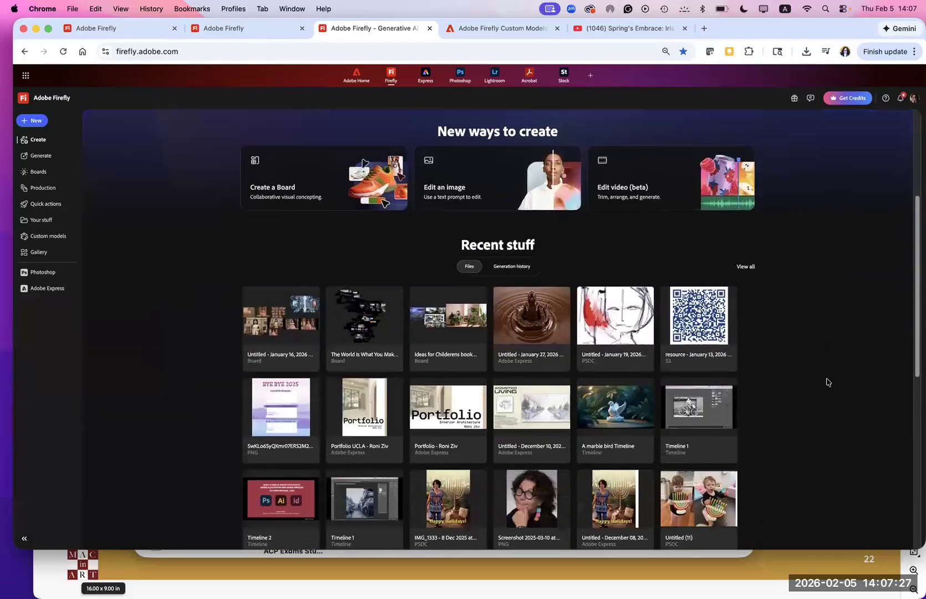
scroll(820, 314, "up", 4)
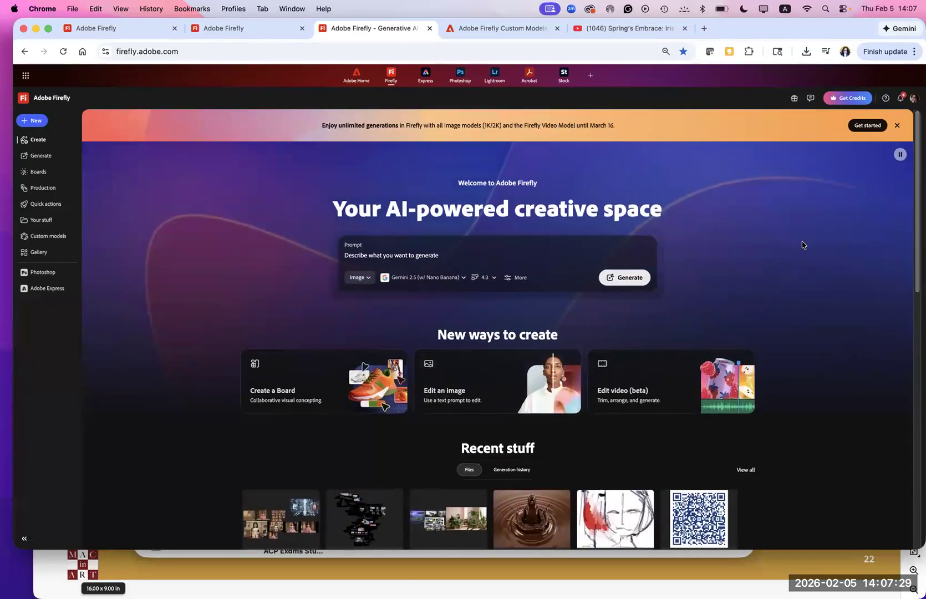
- In a new browser window, search the web for "clemation image of a princes holding a magic wand" and browse the results
left_click(73, 9)
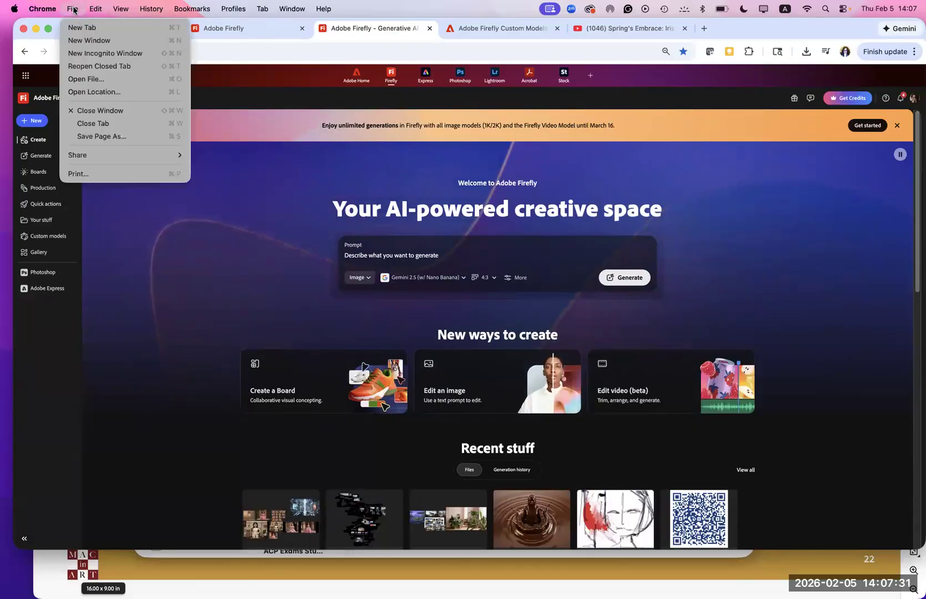
left_click(89, 42)
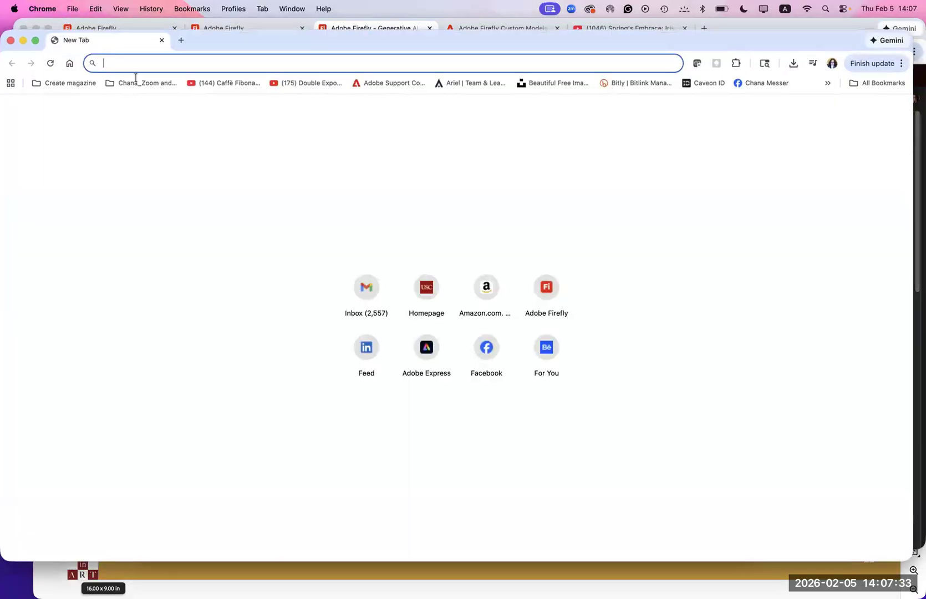
type("c")
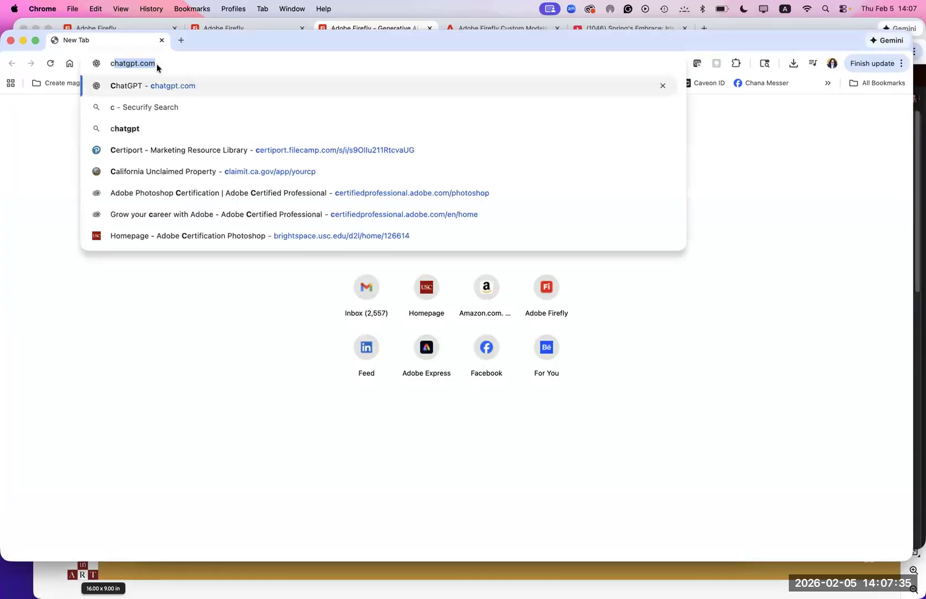
type("lemati")
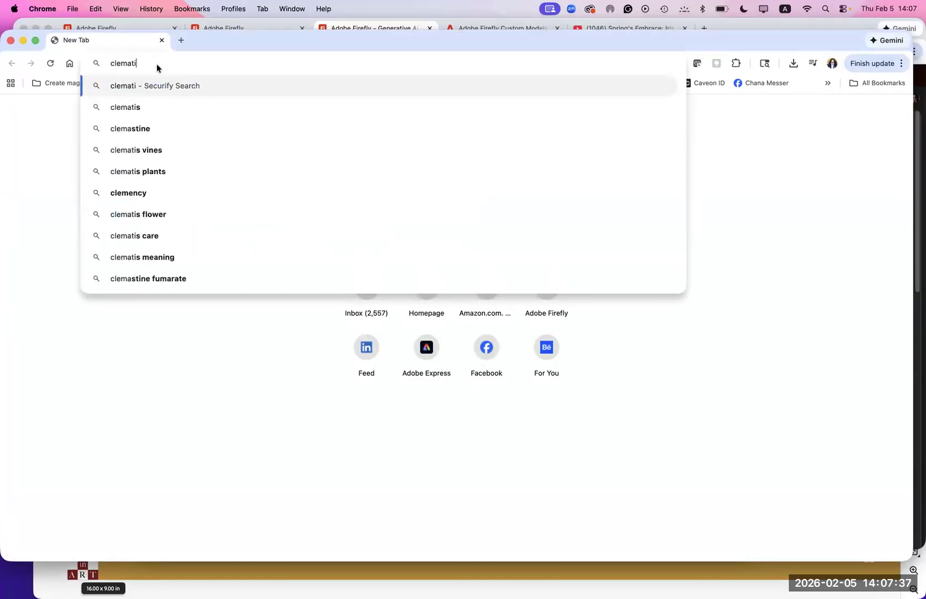
type("on image")
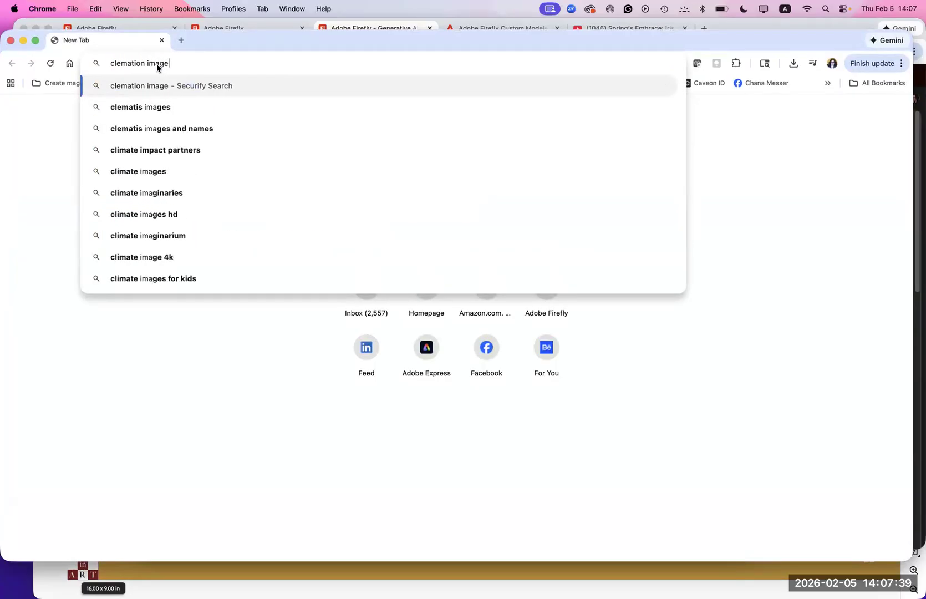
type(" of a pr")
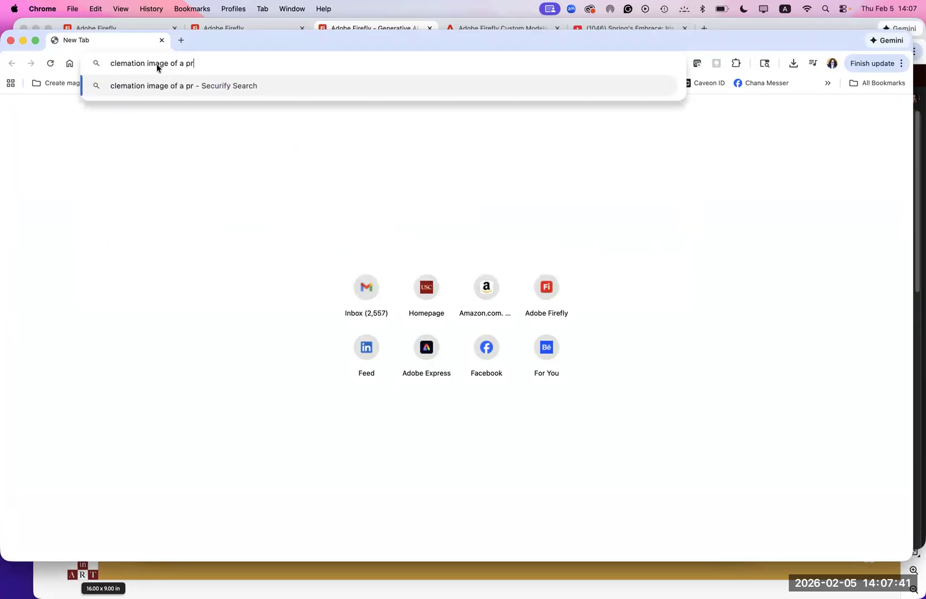
type("inces hol")
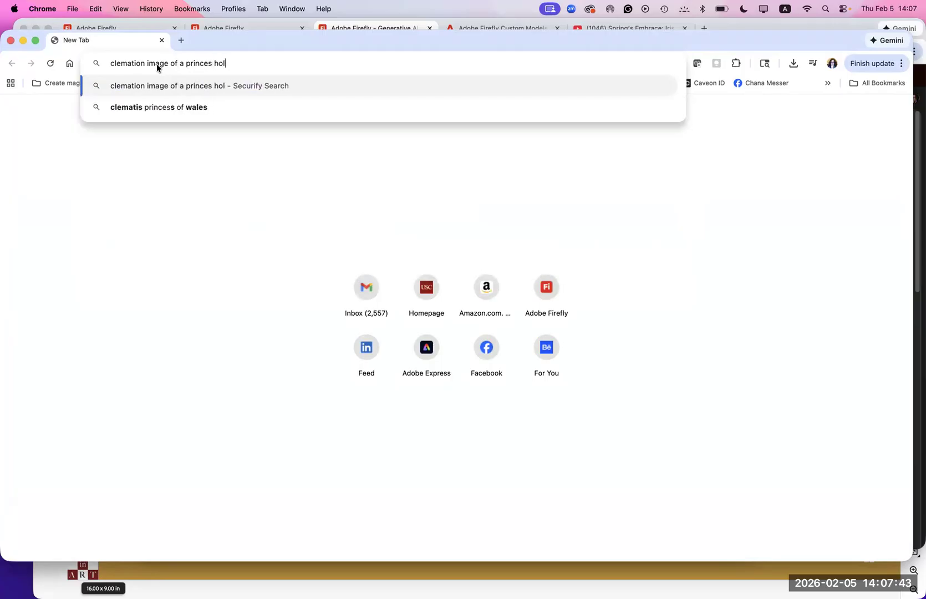
type("ding a magic wand")
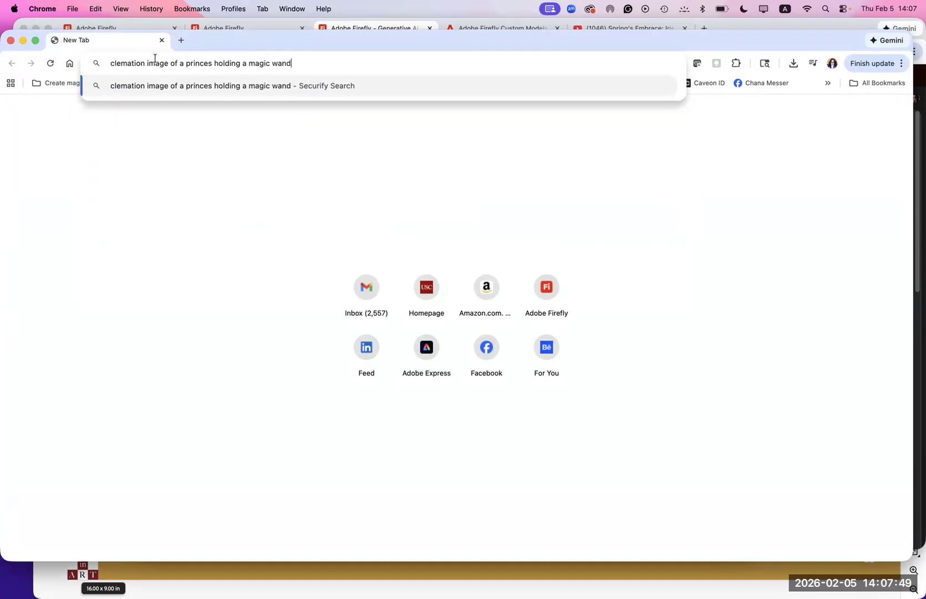
key("Return")
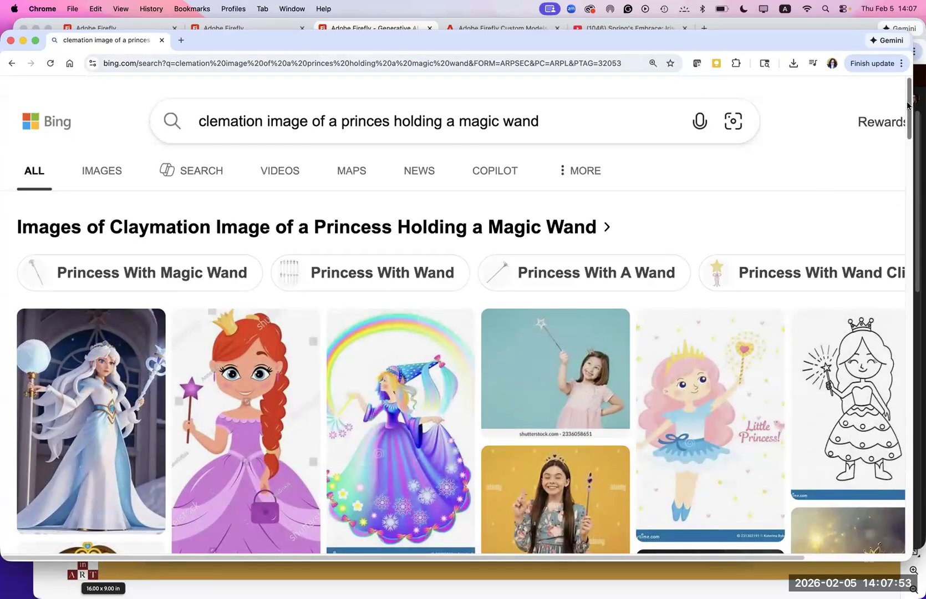
scroll(905, 166, "down", 10)
scroll(905, 272, "down", 8)
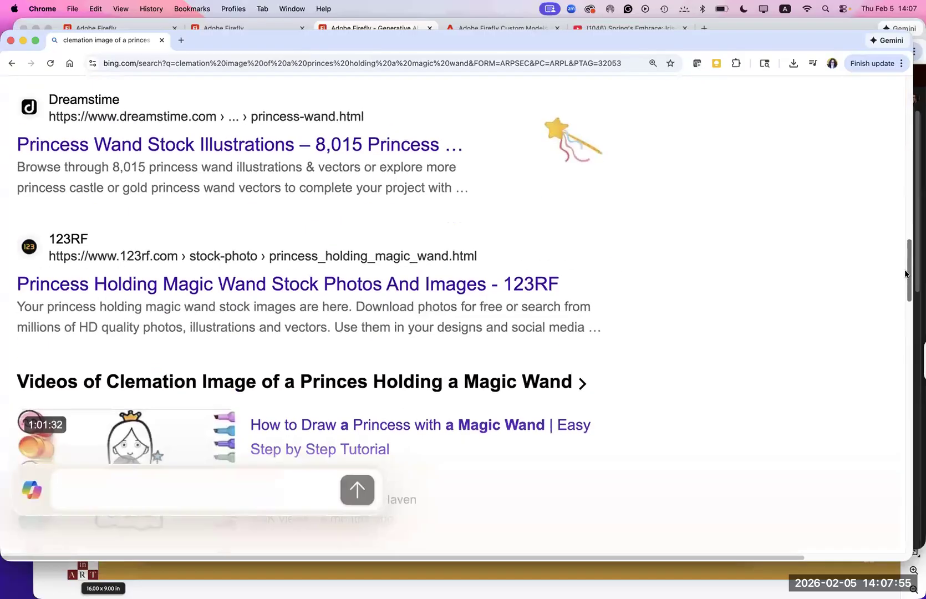
scroll(887, 225, "up", 20)
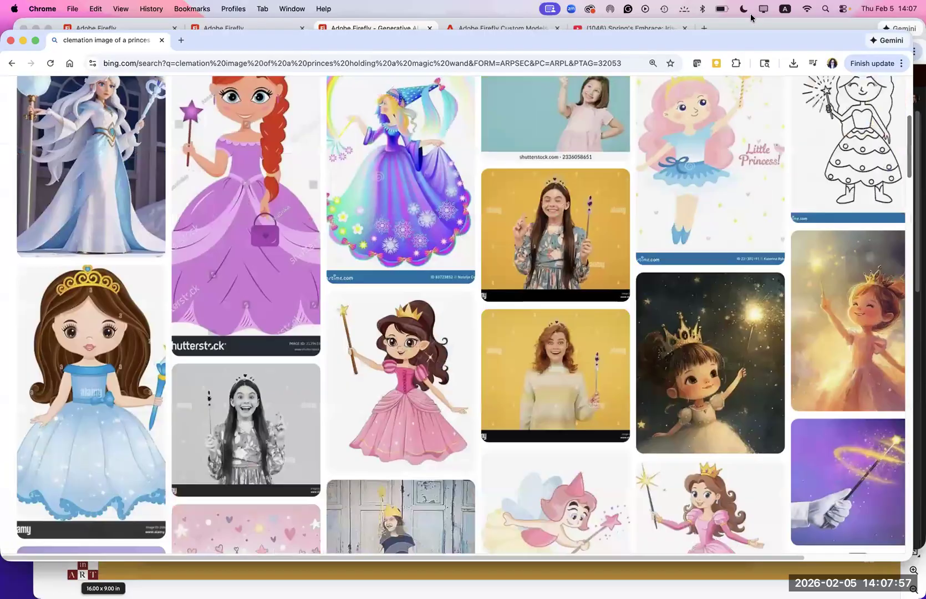
- Change the query's first word to "Clamation" and rerun the web search
left_click(252, 125)
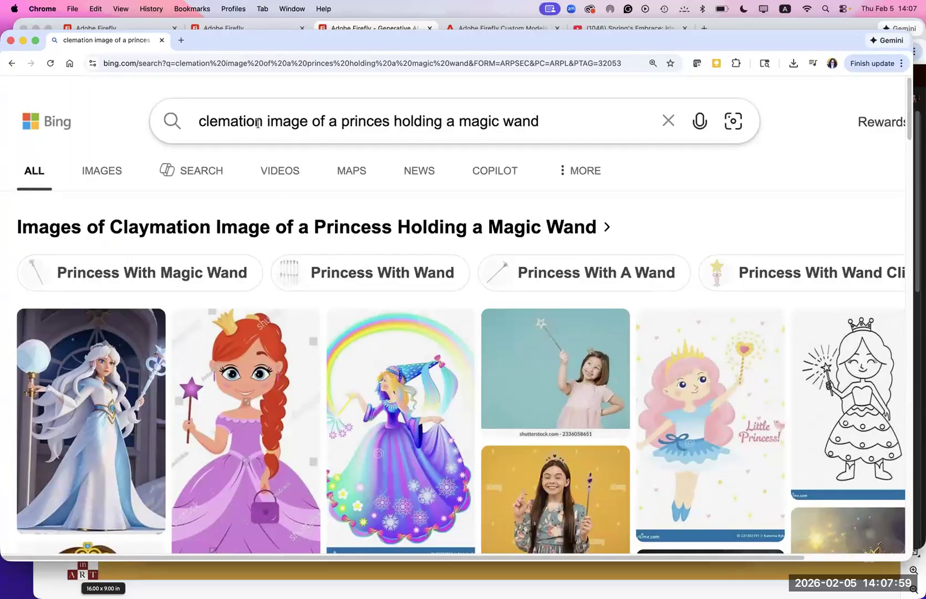
left_click_drag(260, 123, 197, 112)
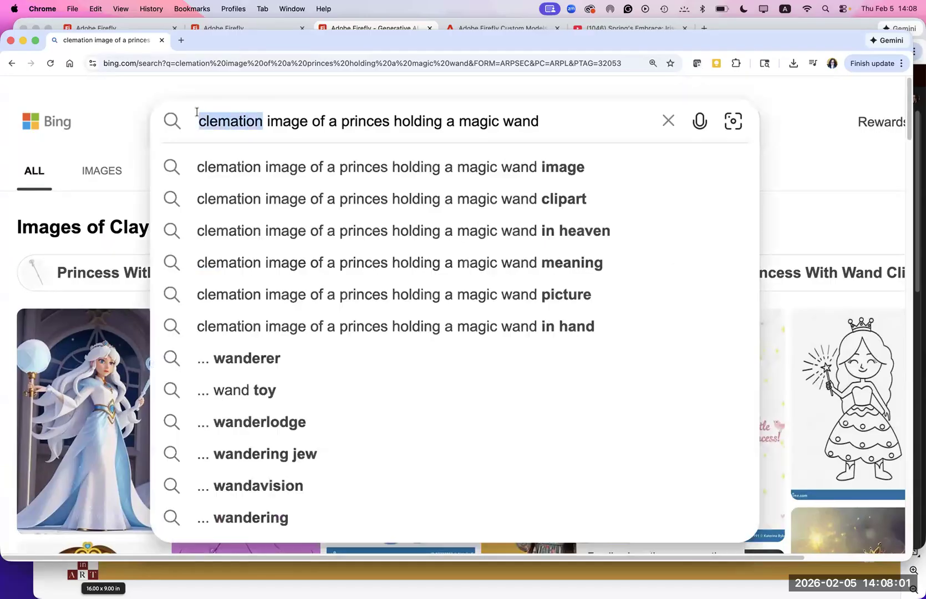
type("Clamatio")
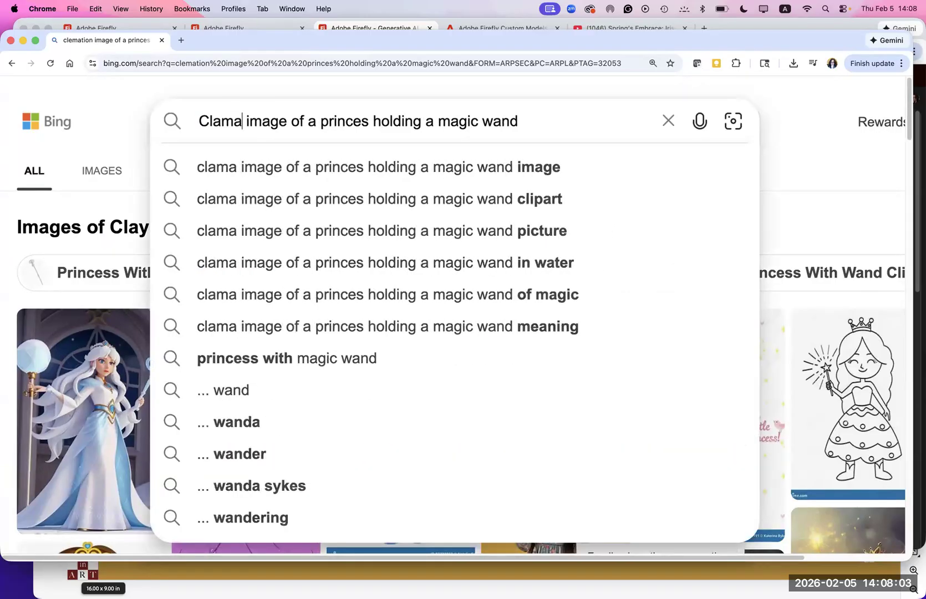
type("n")
key("Return")
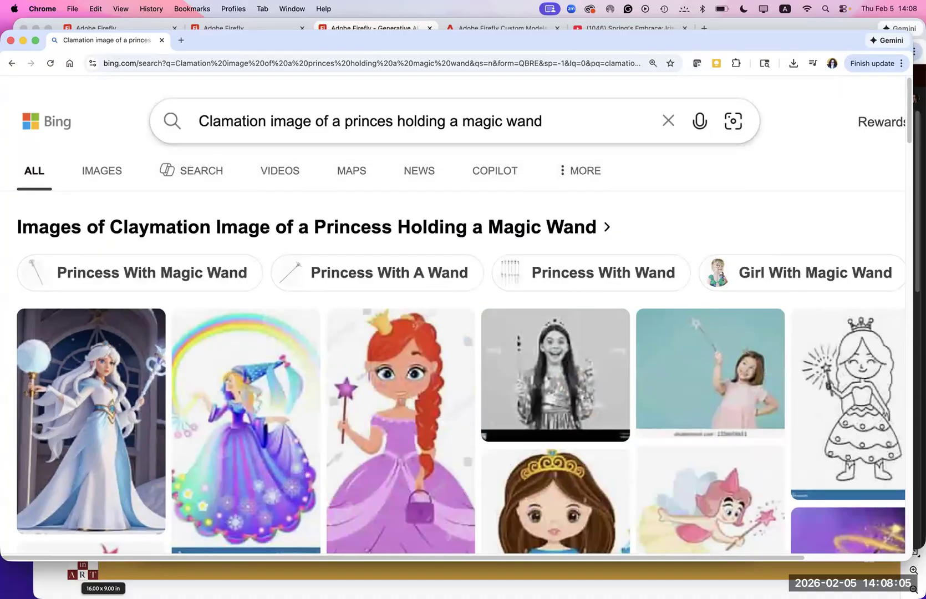
- Try the single word "Clemation" as the query and open the image results for a claymation princess holding a magic wand
left_click_drag(550, 122, 174, 118)
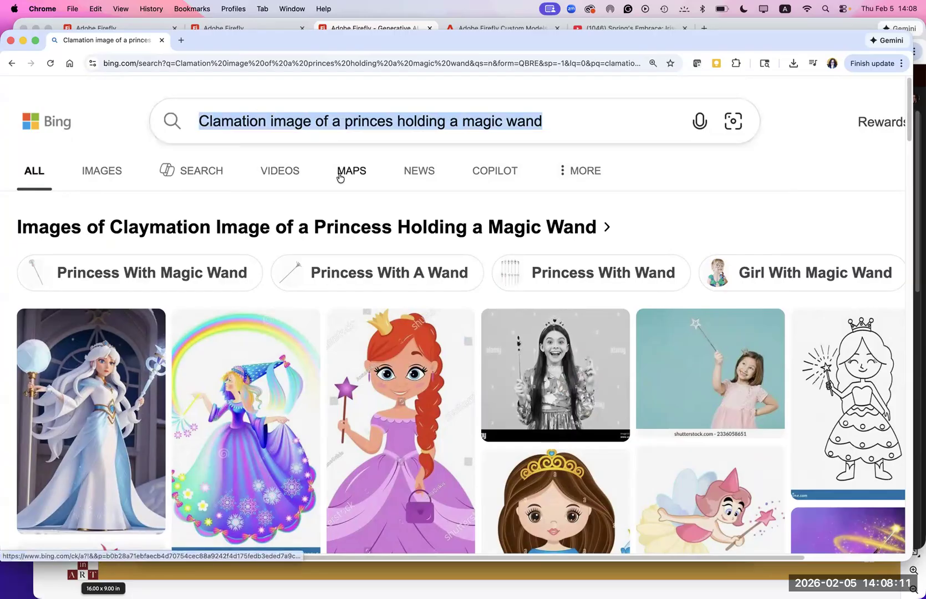
type("C")
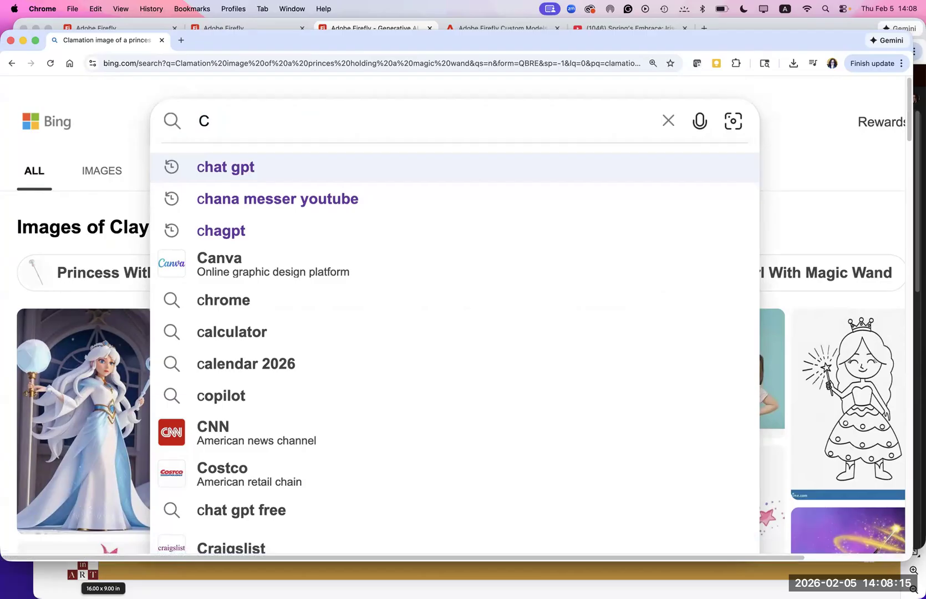
type("lem")
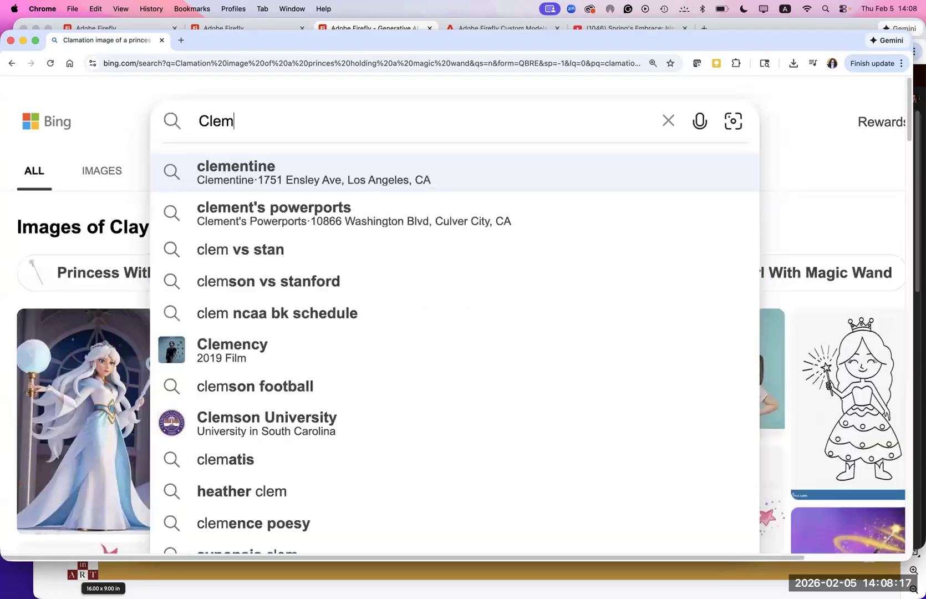
type("ation")
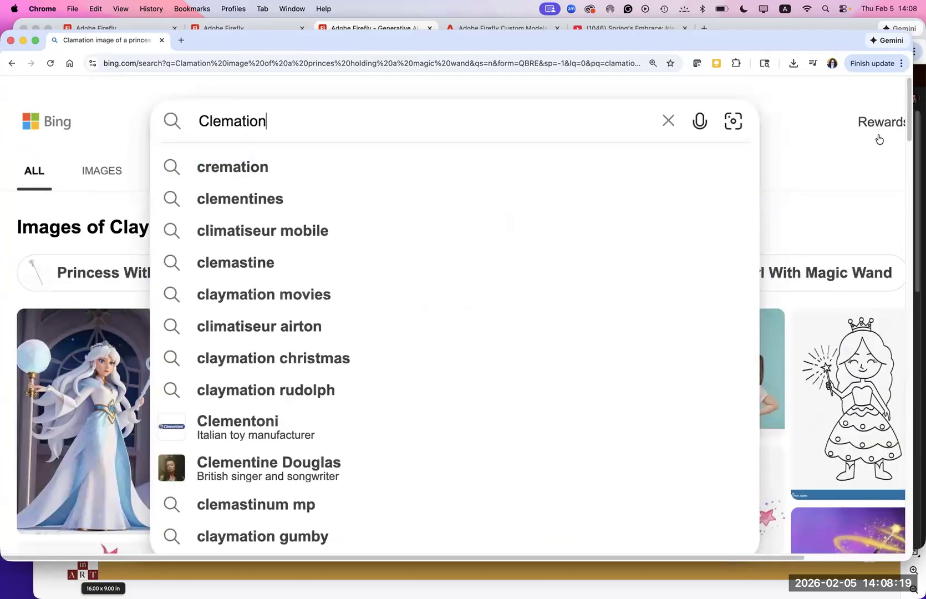
left_click(801, 234)
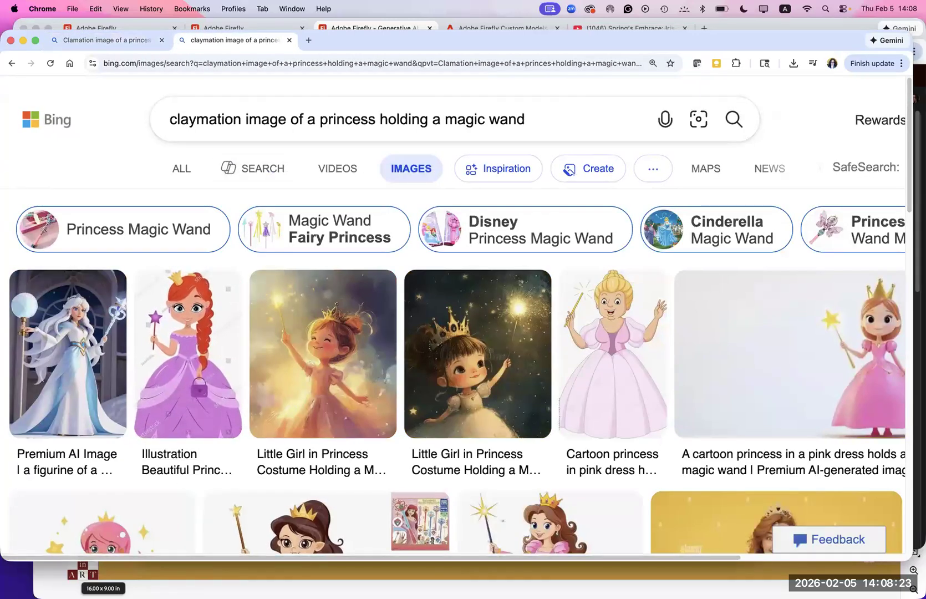
left_click(136, 573)
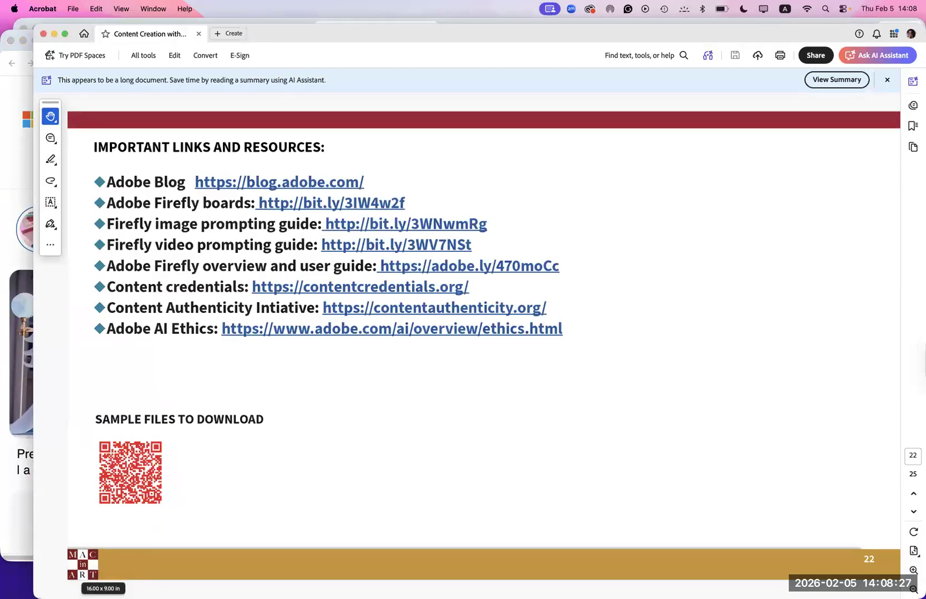
left_click(8, 570)
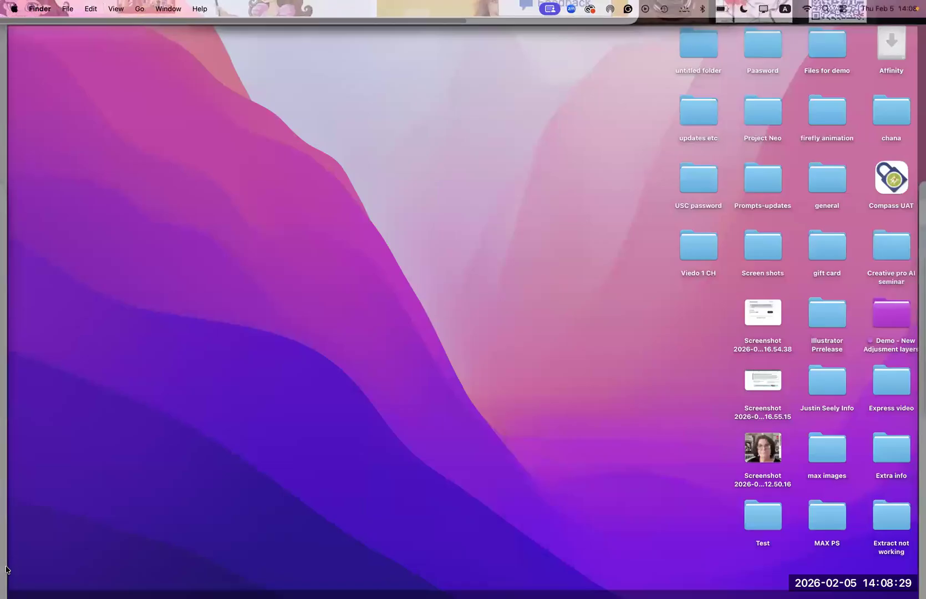
left_click(6, 567)
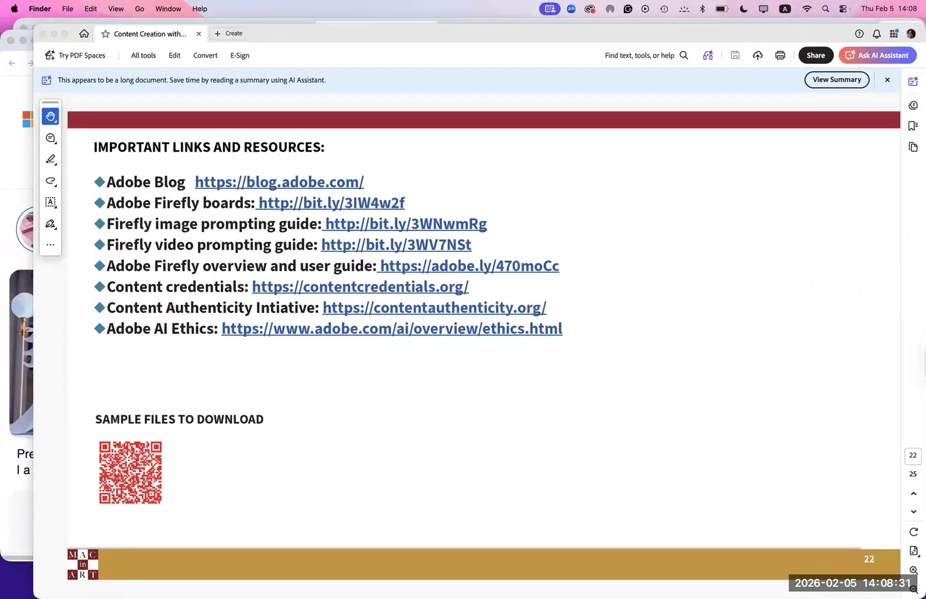
mouse_move(190, 597)
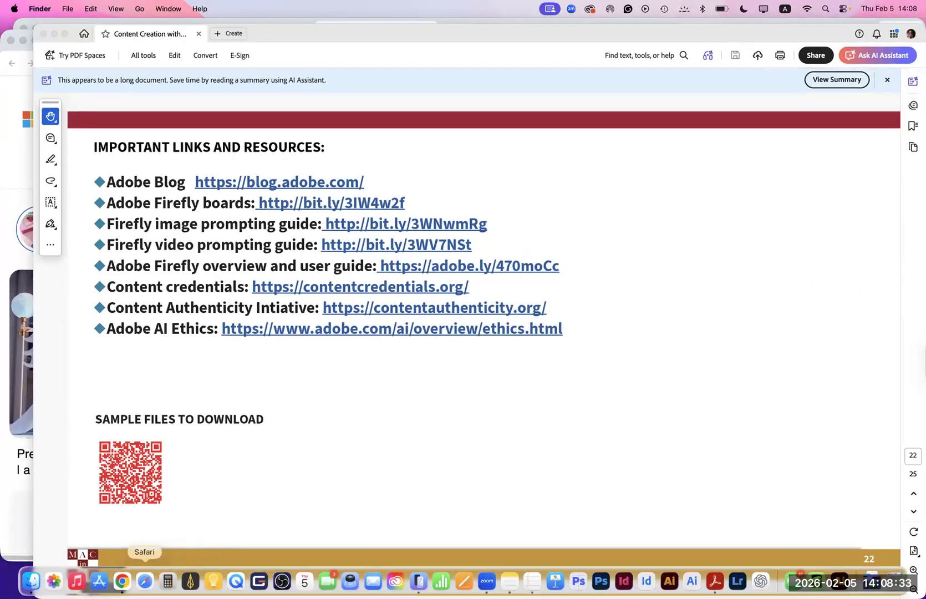
left_click(122, 581)
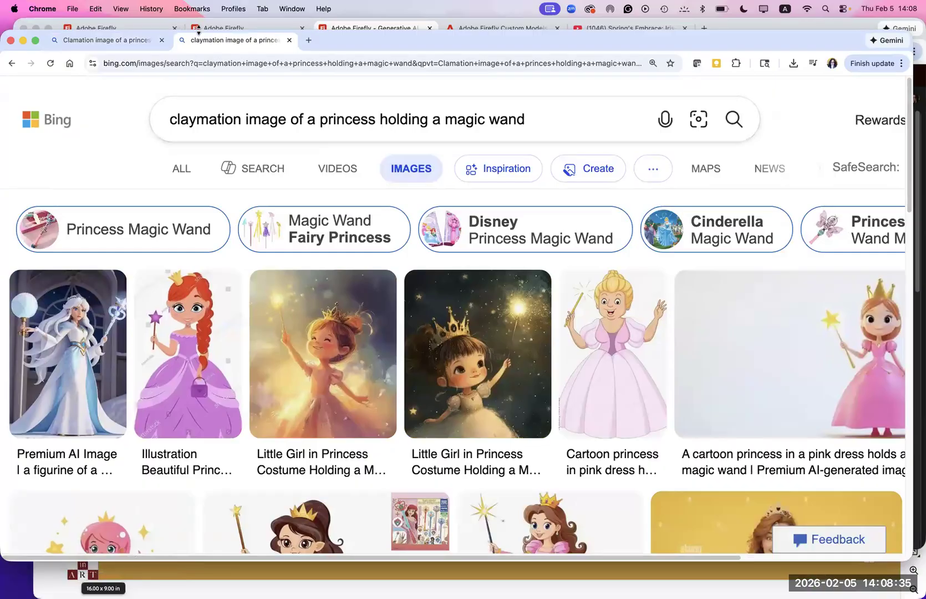
- Switch to the Firefly generation history and open the claymation image of the standing woman in a white sleeveless top
left_click(116, 29)
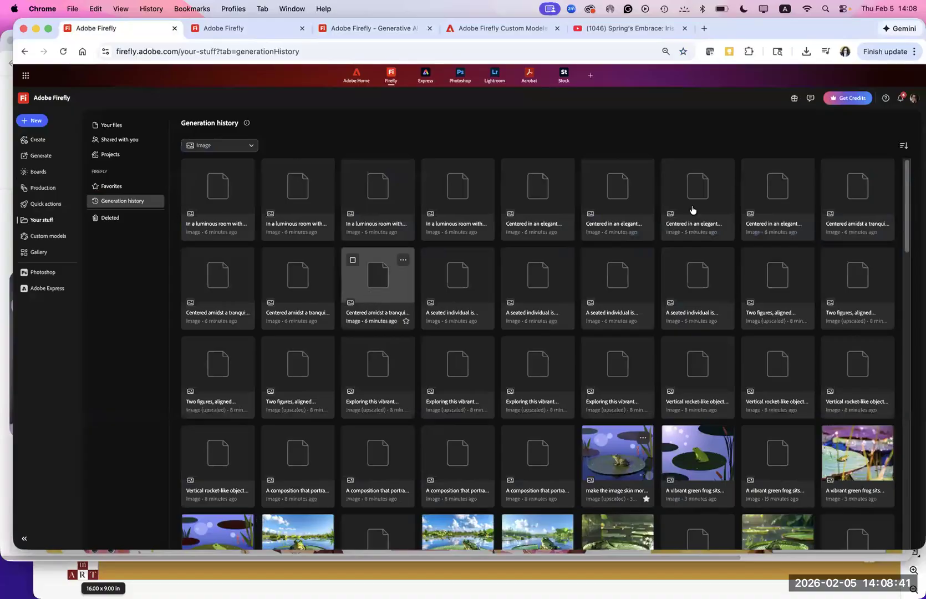
scroll(854, 347, "down", 10)
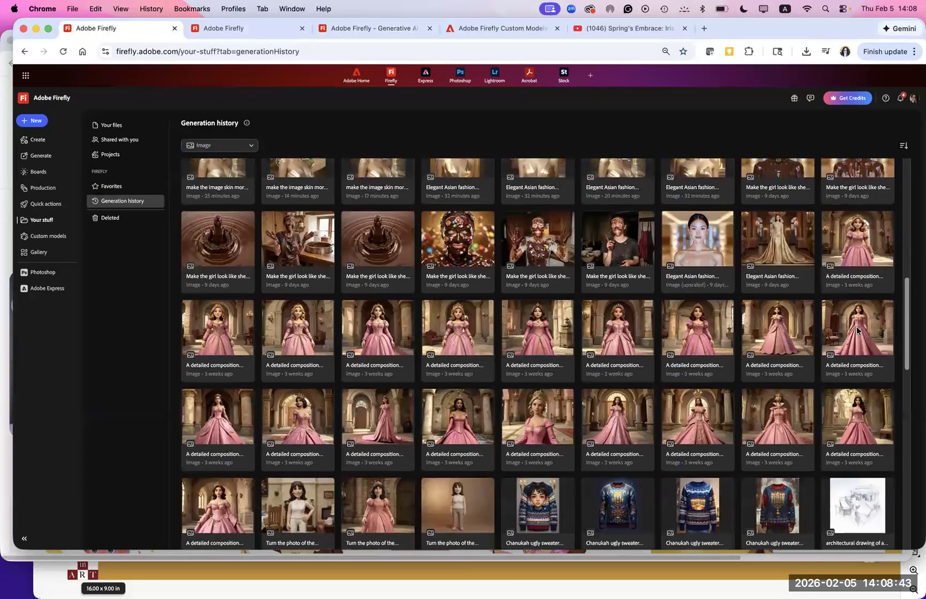
scroll(855, 347, "down", 5)
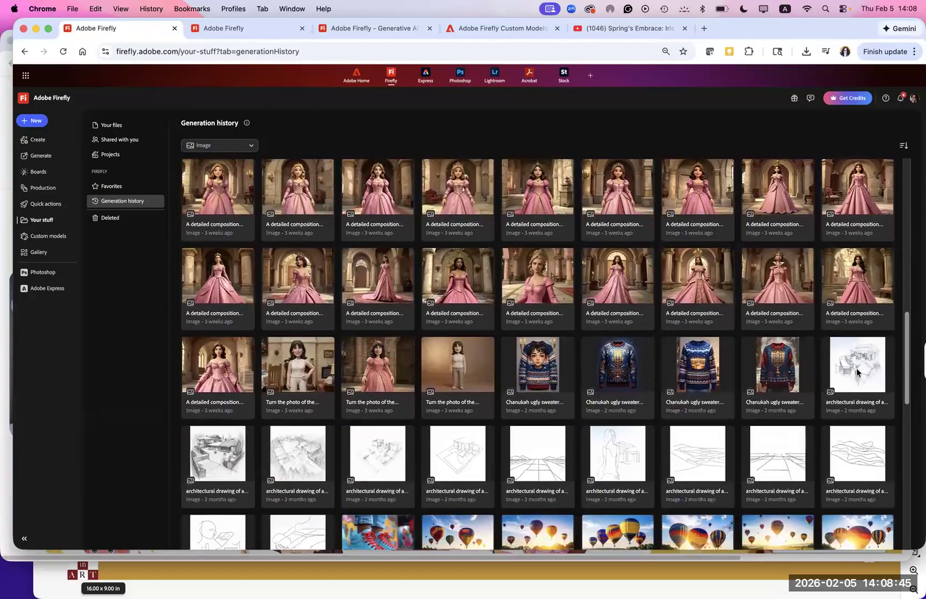
scroll(858, 381, "down", 1)
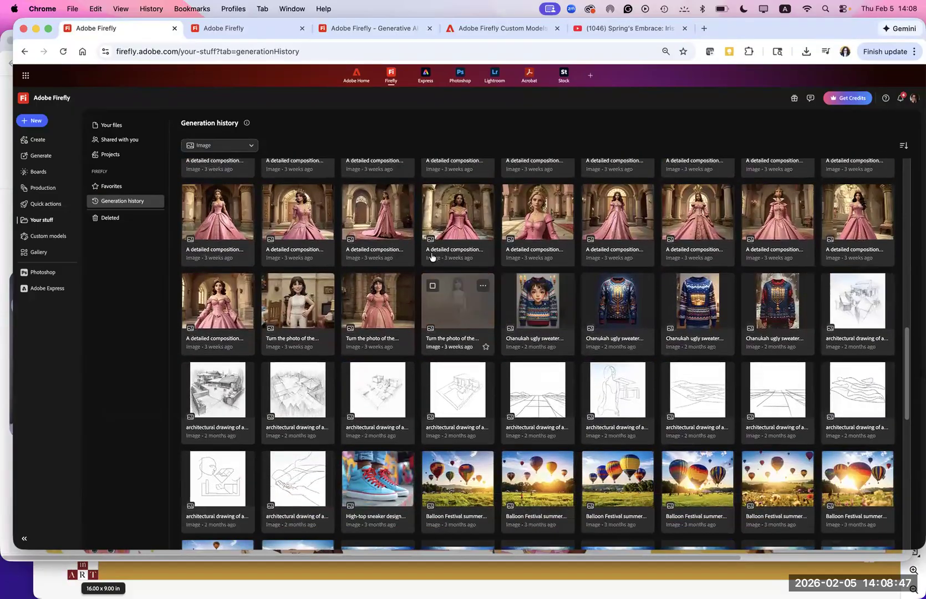
left_click(449, 307)
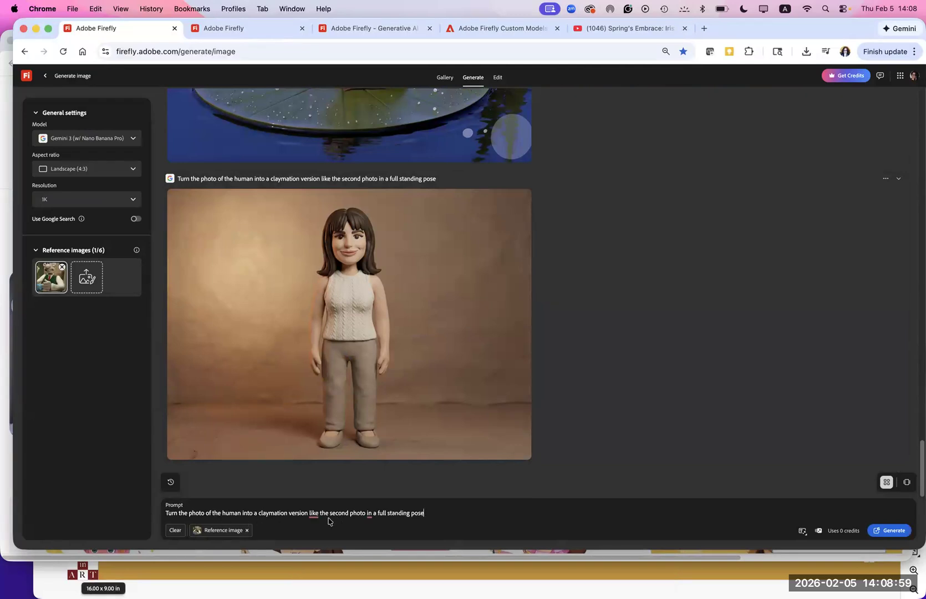
- Insert the suggested comma after "claymation version" in the prompt and view the source options for the existing reference image
mouse_move(310, 514)
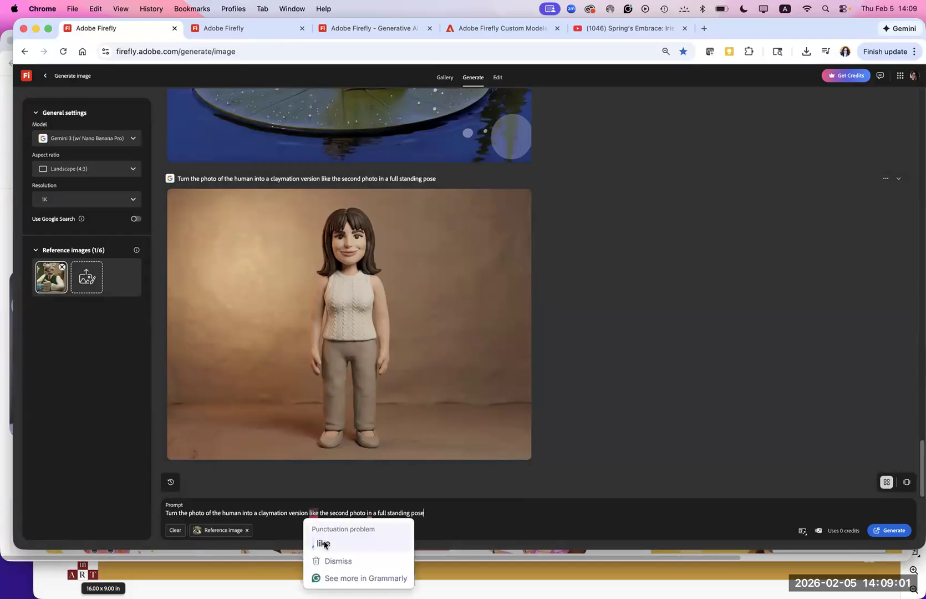
left_click(325, 543)
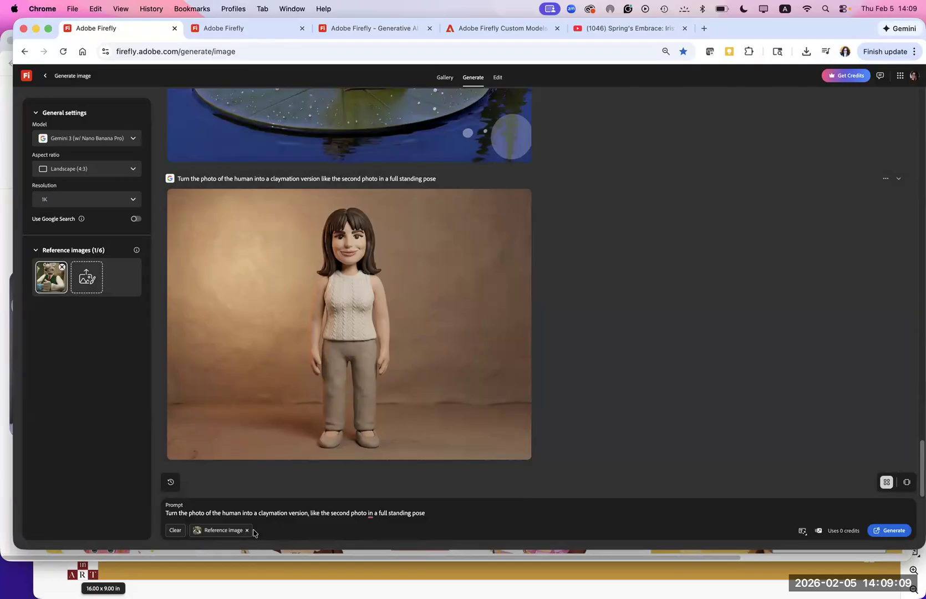
type(",")
left_click(47, 281)
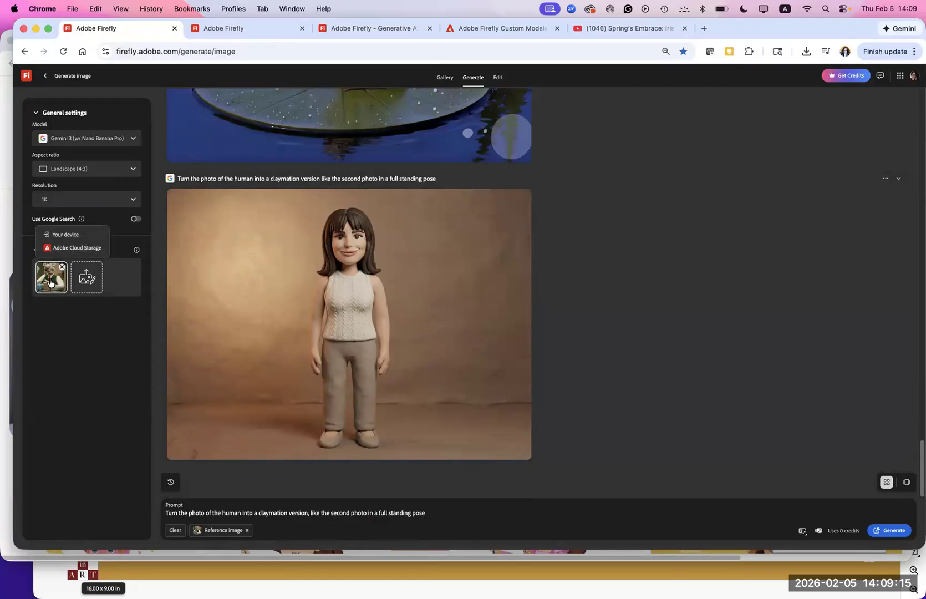
mouse_move(332, 294)
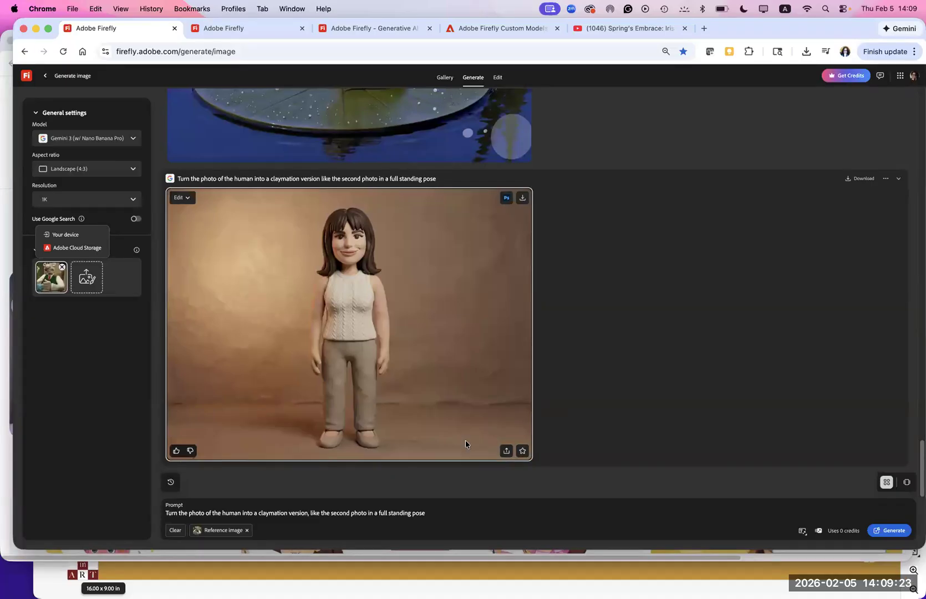
- Copy the full claymation prompt text
left_click(430, 513)
left_click_drag(427, 513, 149, 514)
key("super+c")
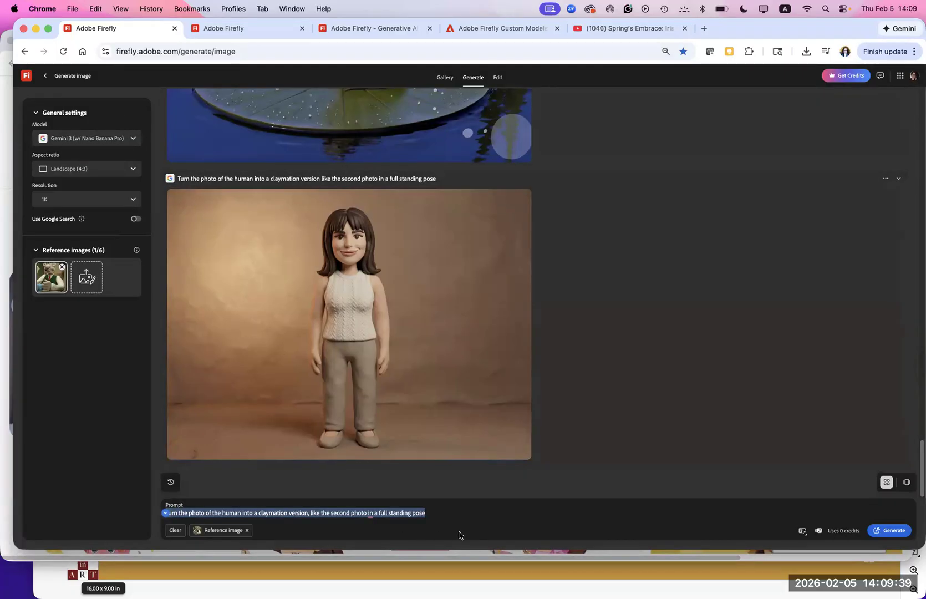
- Generate an image from the revised claymation prompt using the single existing reference image
left_click(893, 531)
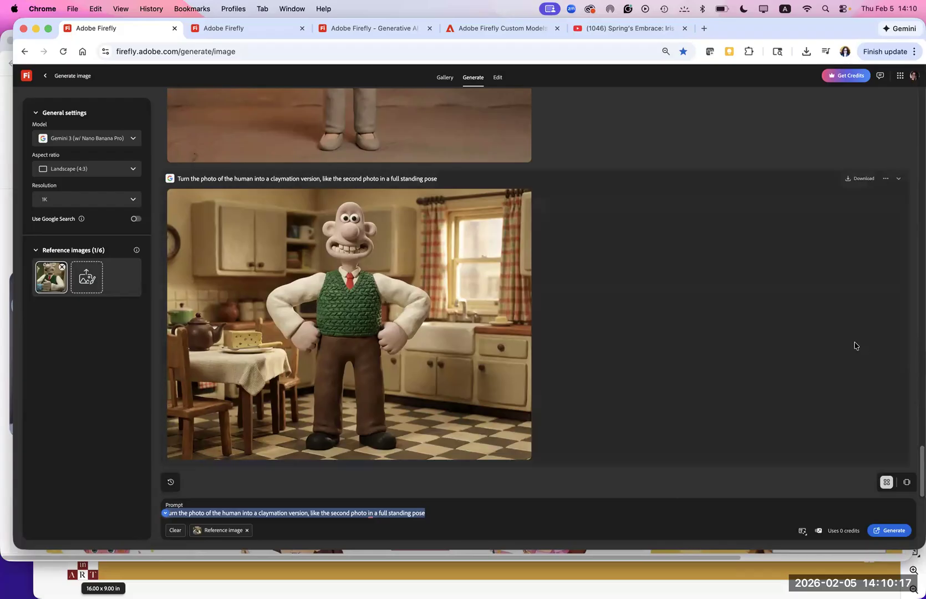
left_click(296, 379)
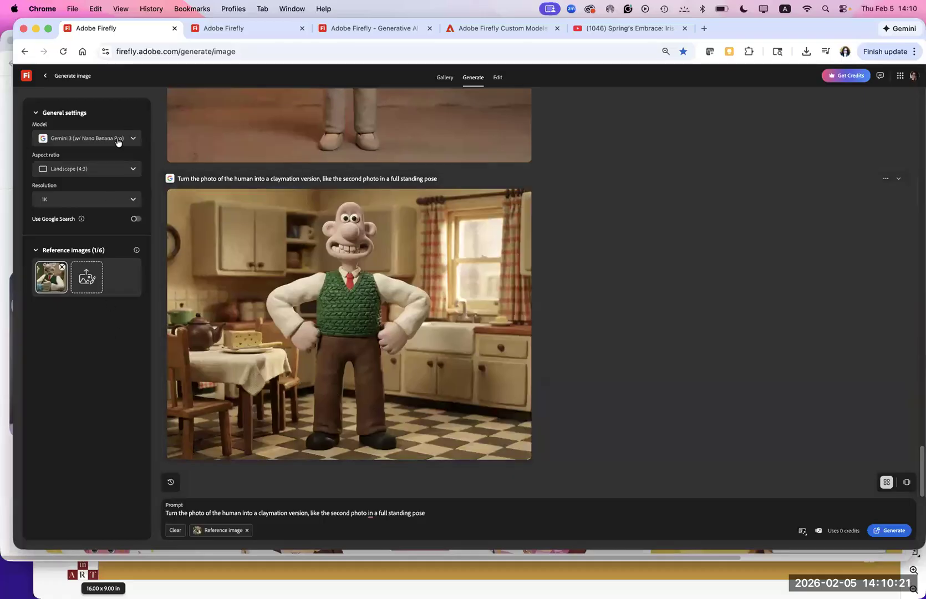
- Choose the Gemini 2.5 (w/ Nano Banana) model, append "moving the armas up and down and smiling" to the prompt, and generate the image
left_click(117, 139)
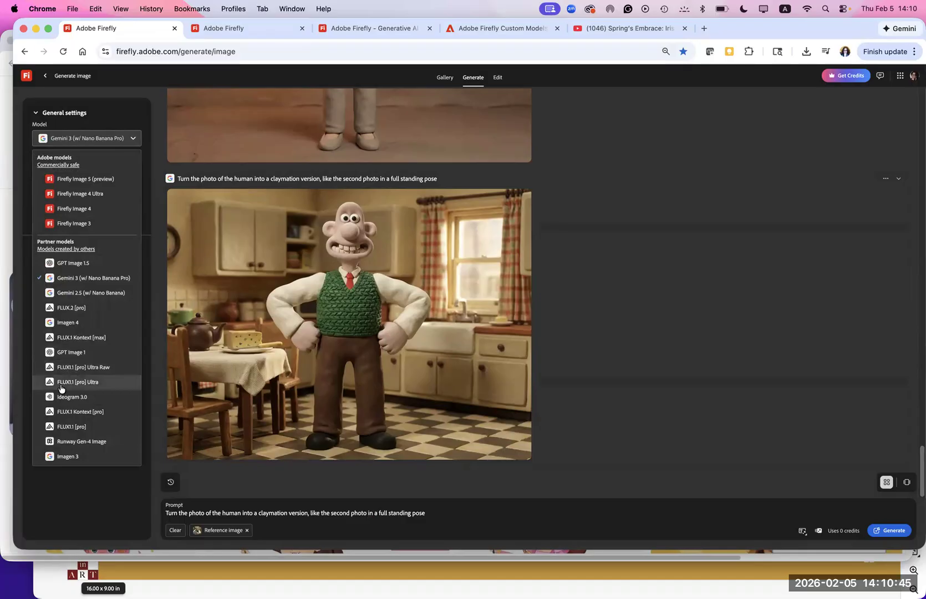
left_click(113, 294)
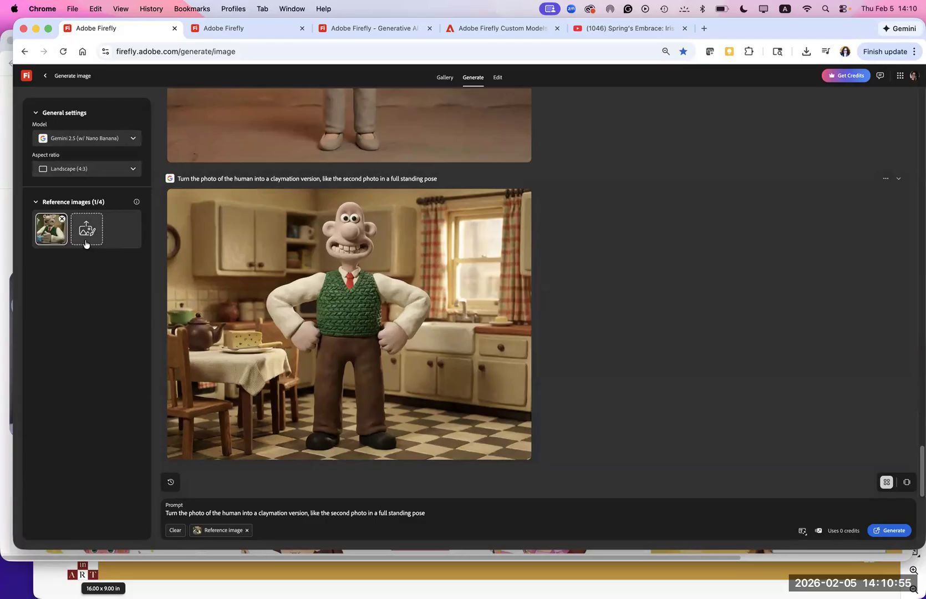
left_click(438, 516)
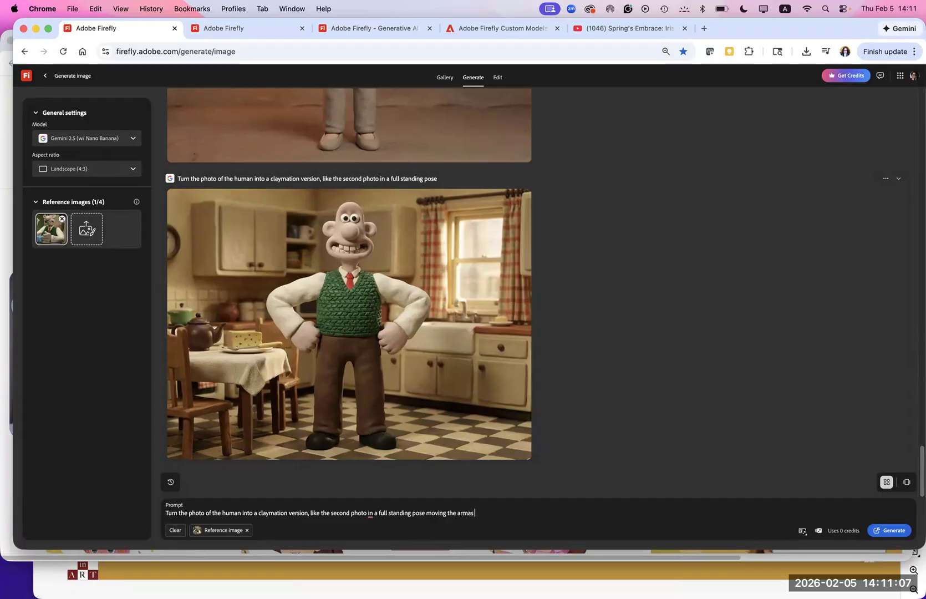
type("p and down and smiling")
left_click(889, 530)
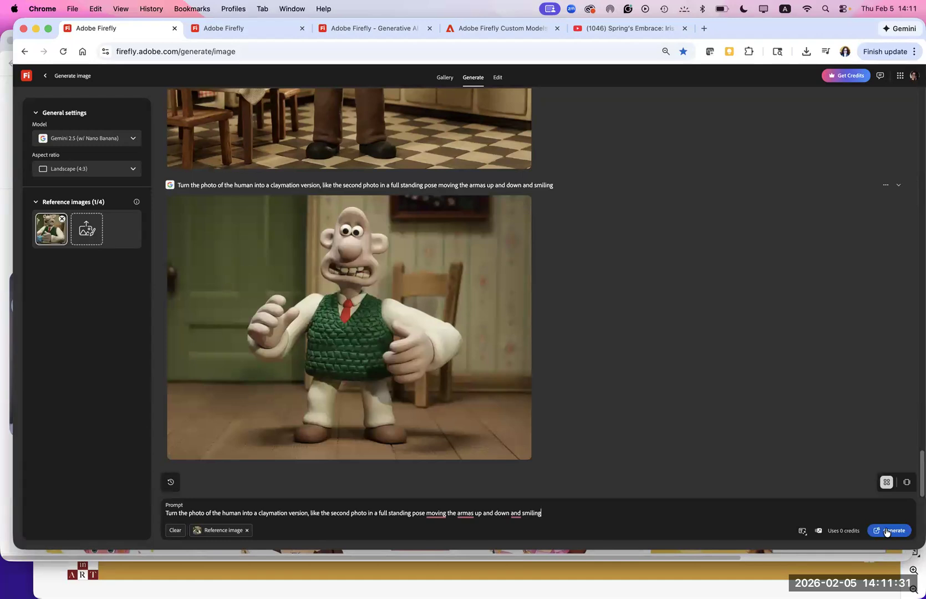
- Open the new claymation image for editing, view the available editing models, and return to the generation page
mouse_move(196, 277)
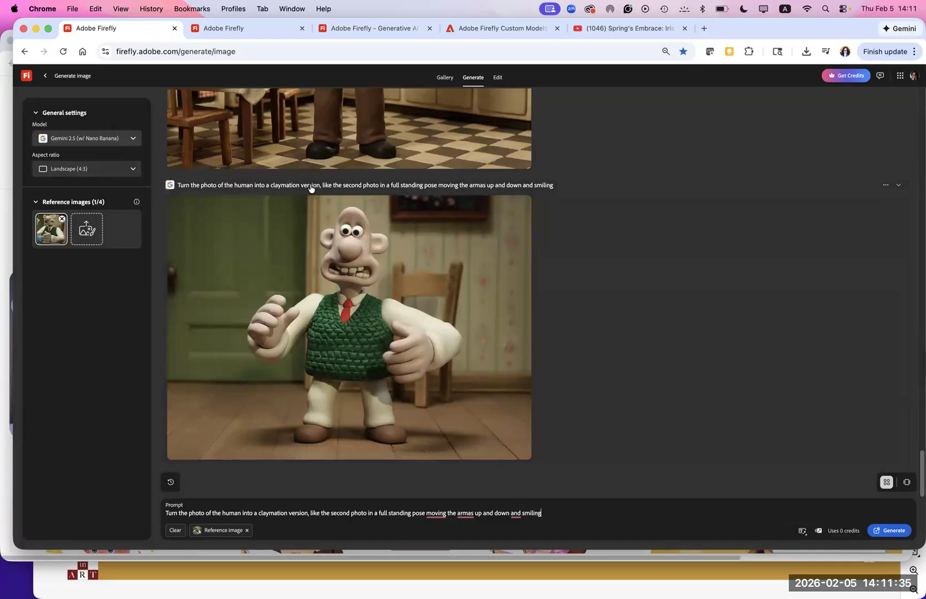
left_click(283, 280)
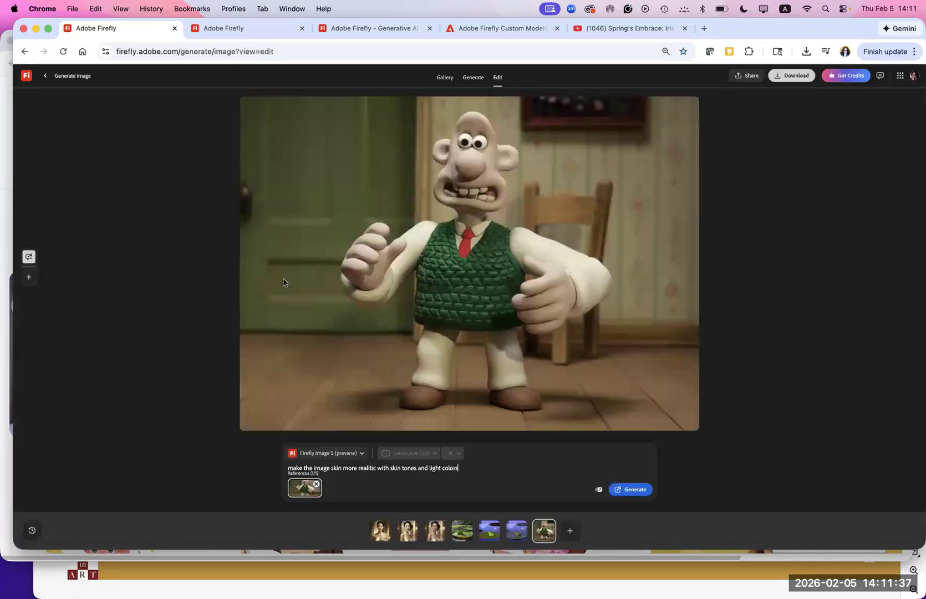
left_click(331, 453)
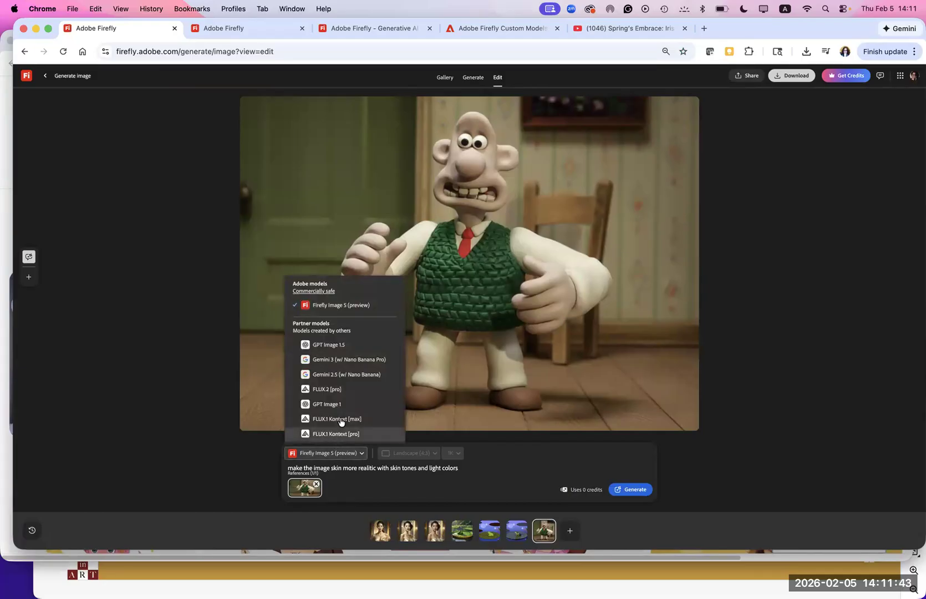
left_click(260, 469)
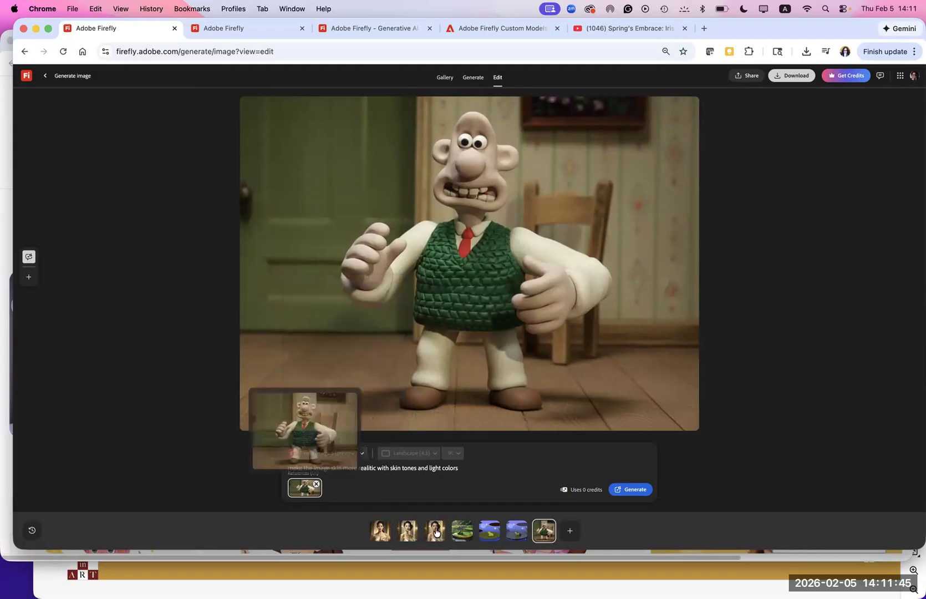
left_click(45, 76)
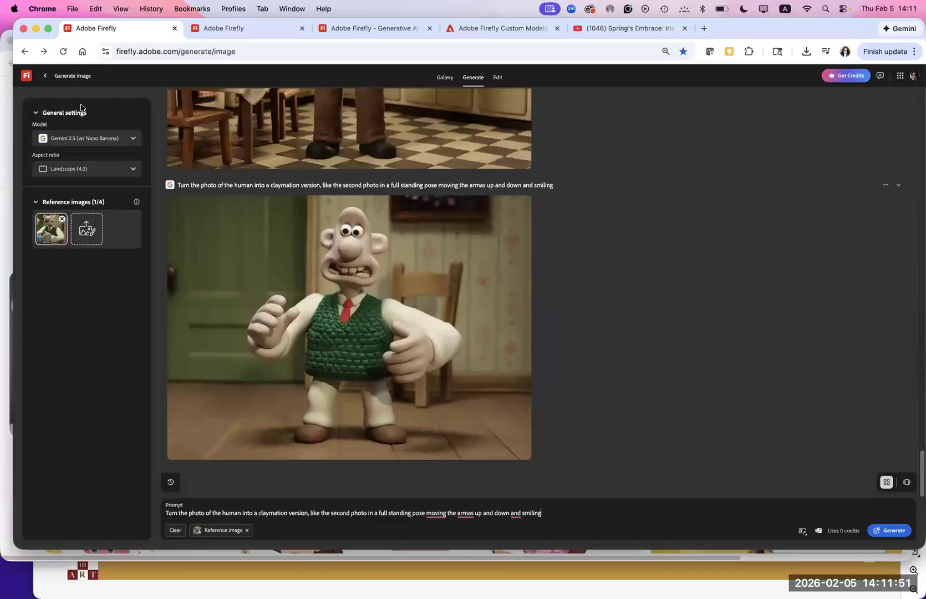
- From the generation history, reopen the pink-gown princess generation, enlarge the dark-haired princess image, and return to the history
left_click(45, 78)
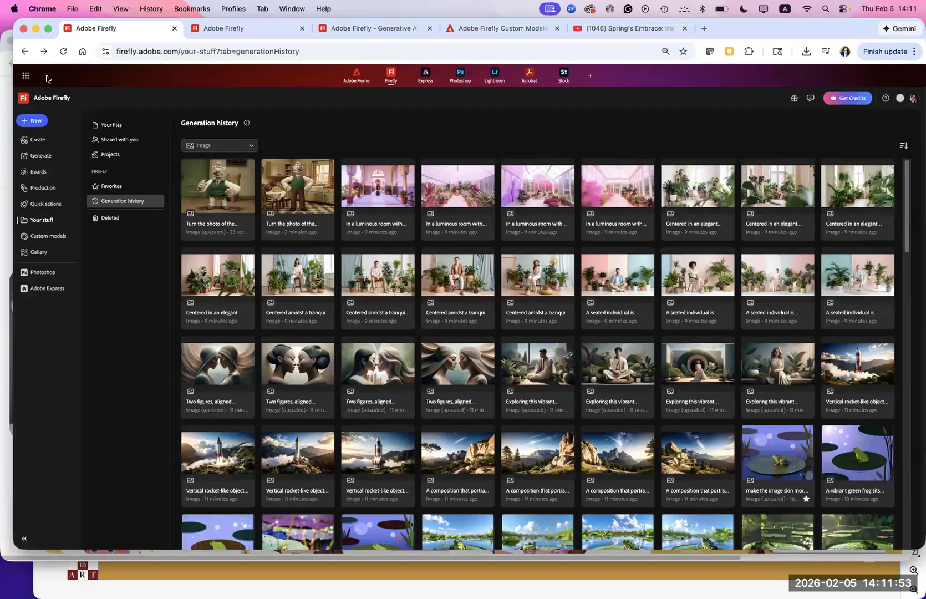
left_click_drag(907, 261, 907, 424)
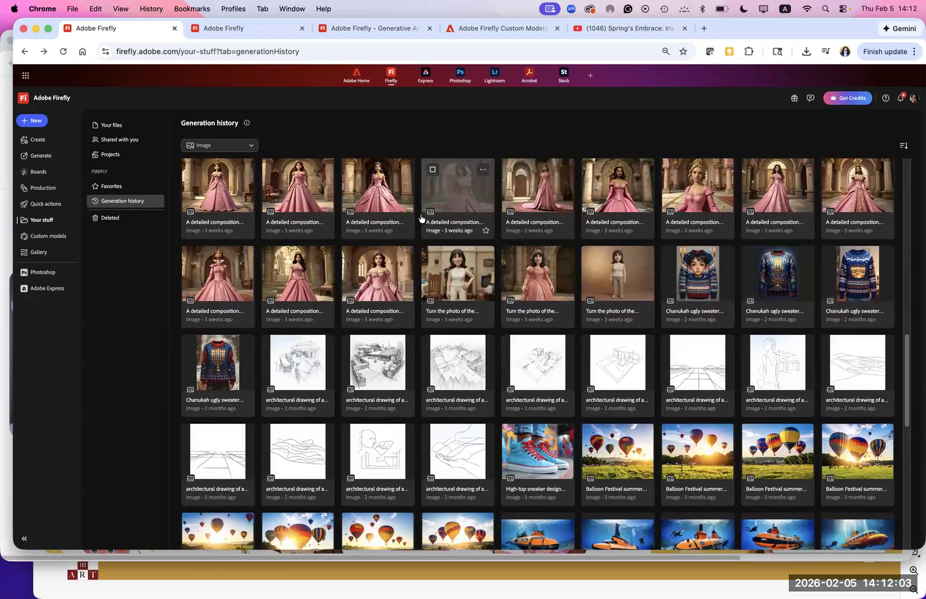
left_click(314, 280)
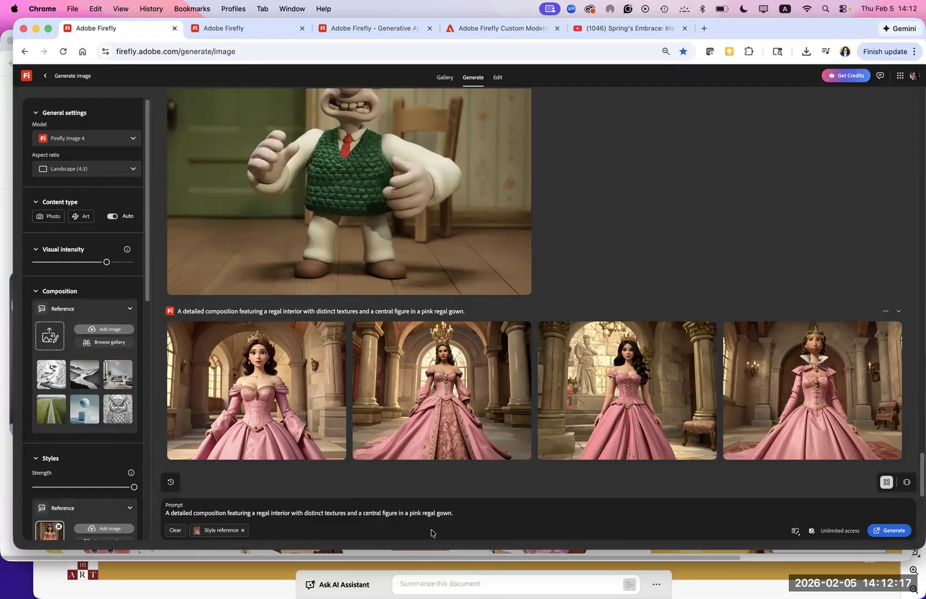
left_click(638, 397)
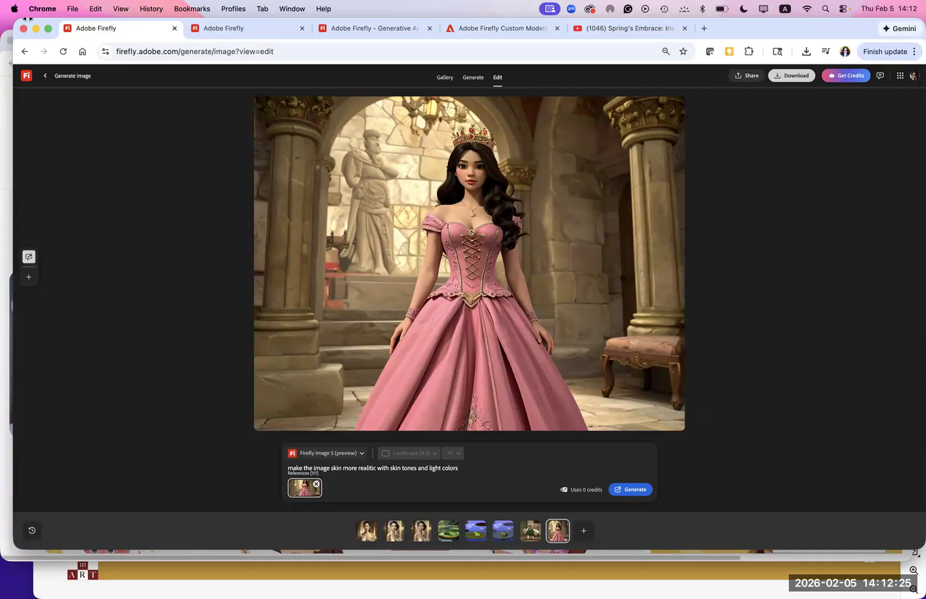
left_click(45, 76)
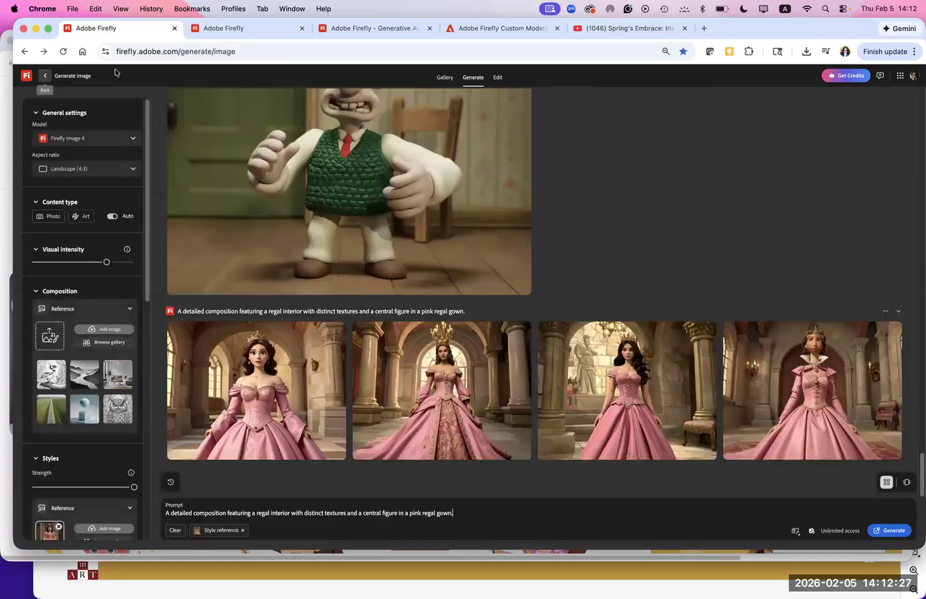
left_click(45, 76)
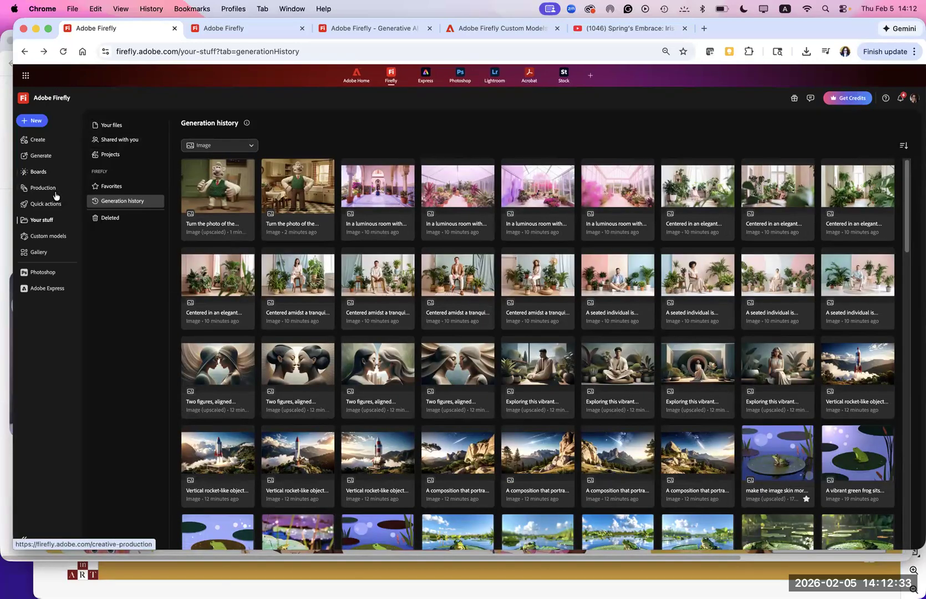
- Open the Create home page and look through the recent files and community remix content
left_click(42, 143)
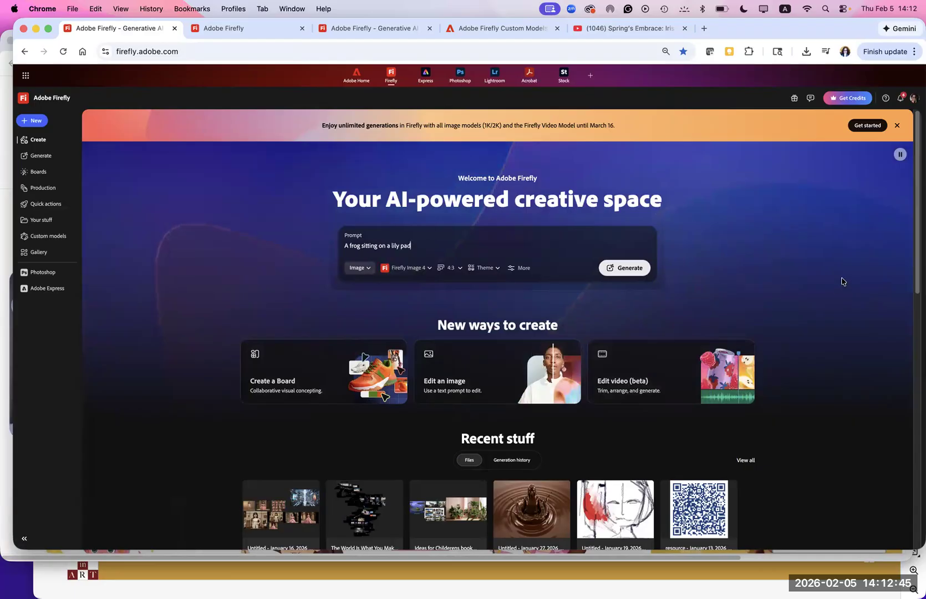
scroll(914, 296, "down", 6)
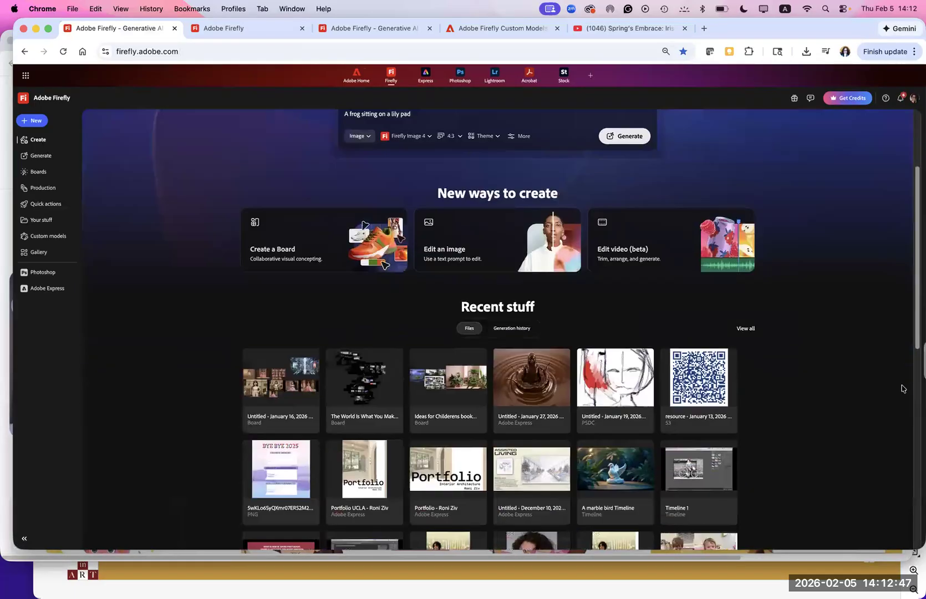
scroll(889, 446, "down", 3)
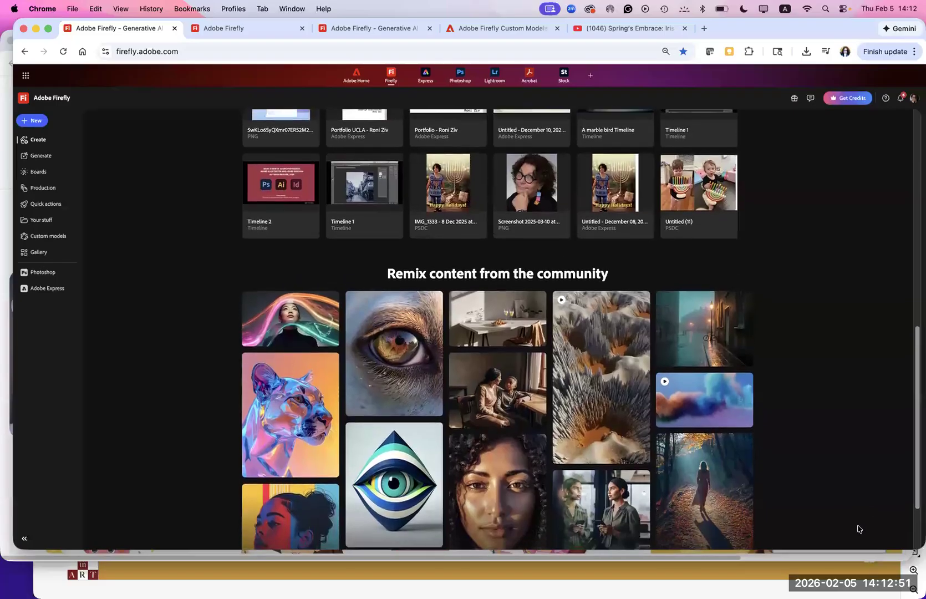
scroll(859, 527, "down", 2)
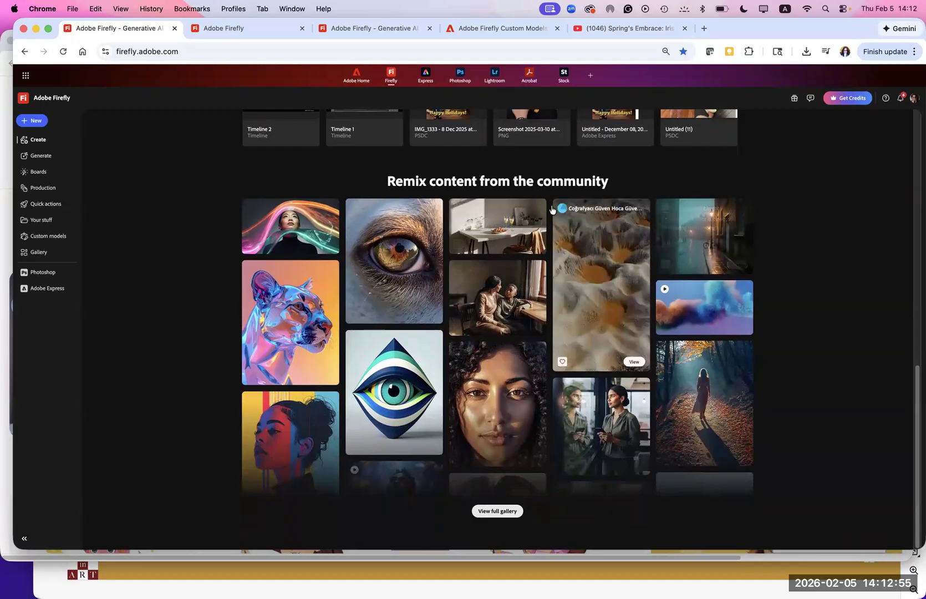
- From the Generate page's recommended features, open Generate video and dismiss the unlimited generations notice
left_click(41, 157)
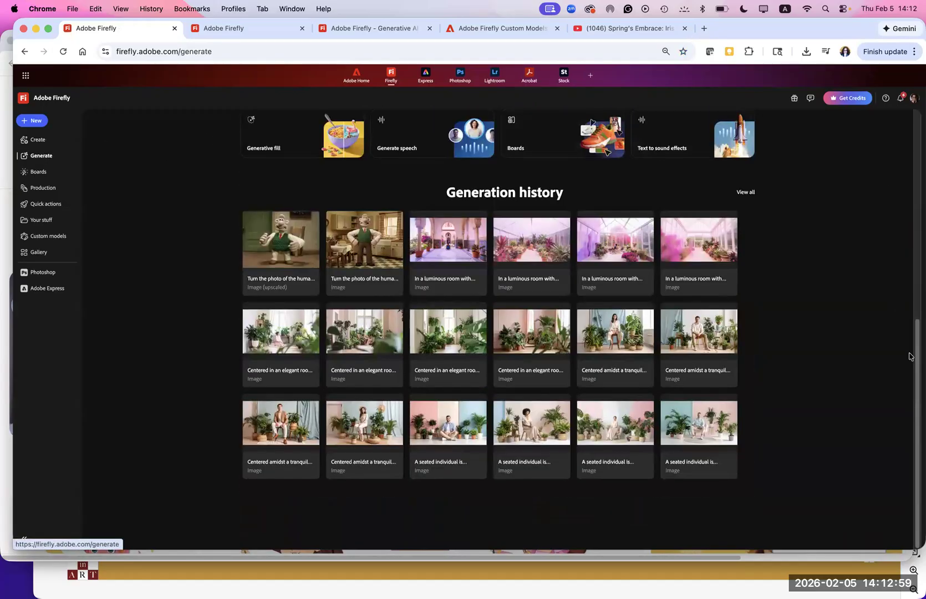
left_click_drag(917, 354, 878, 264)
scroll(877, 258, "up", 2)
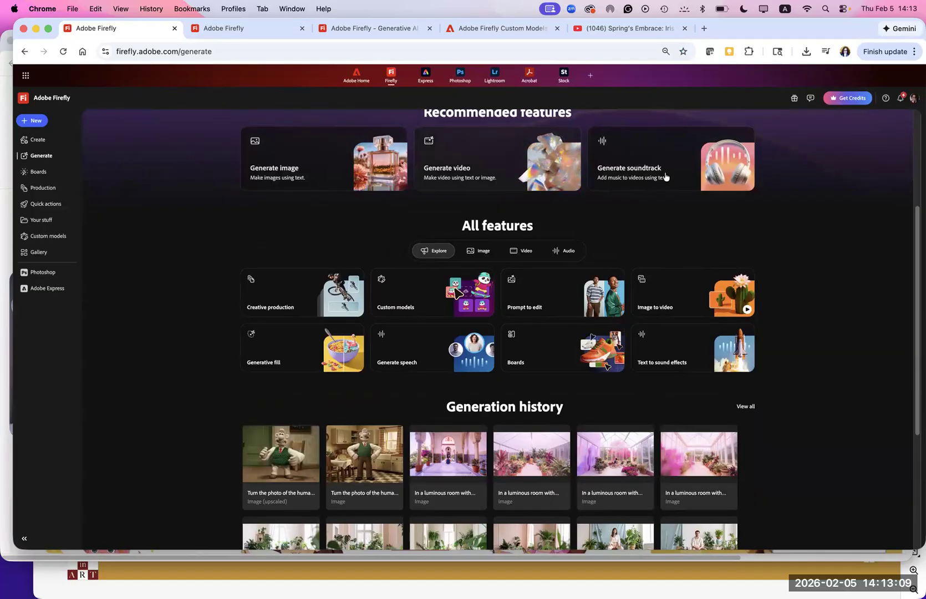
left_click(489, 161)
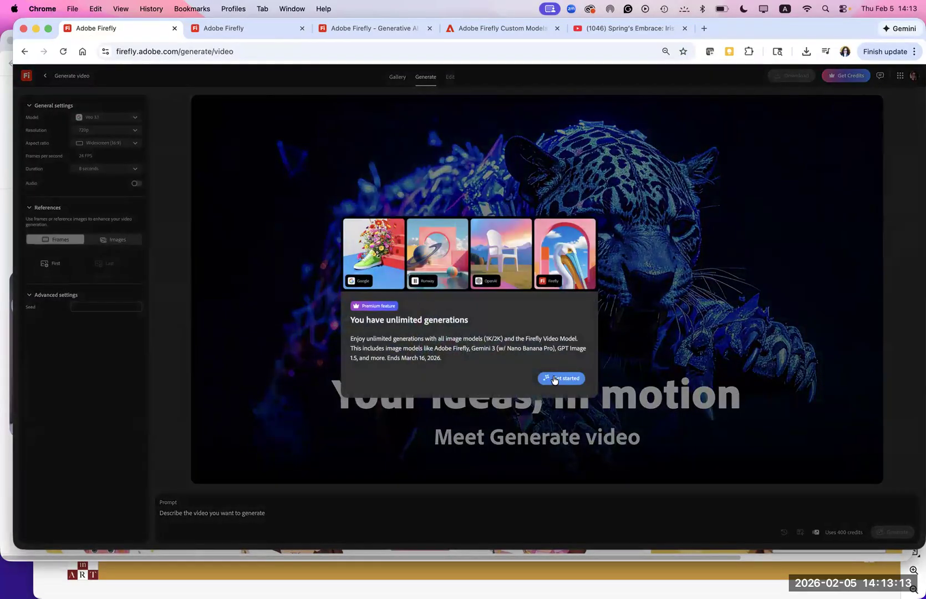
left_click(560, 382)
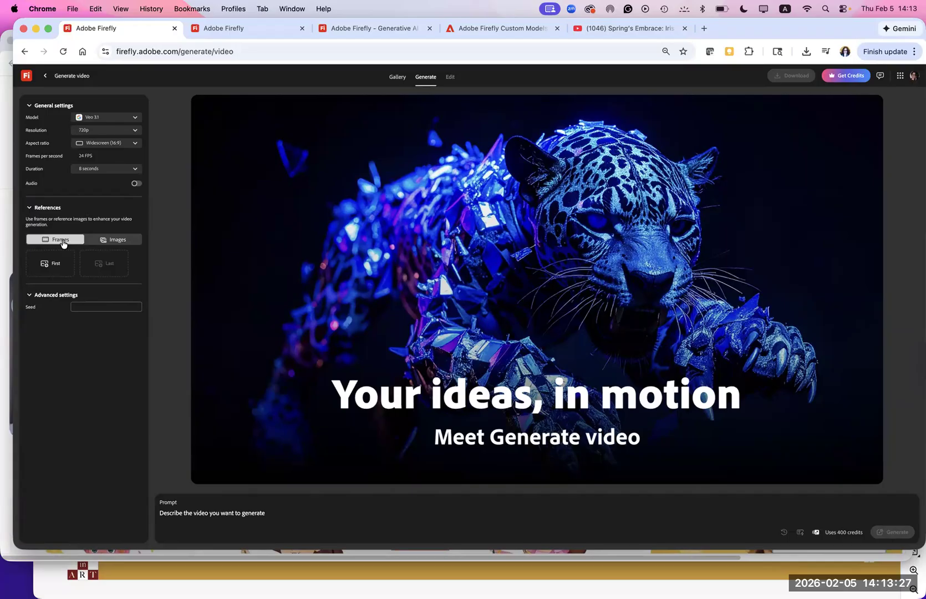
- Set the video references to Images and start uploading a reference image from the device
left_click(116, 242)
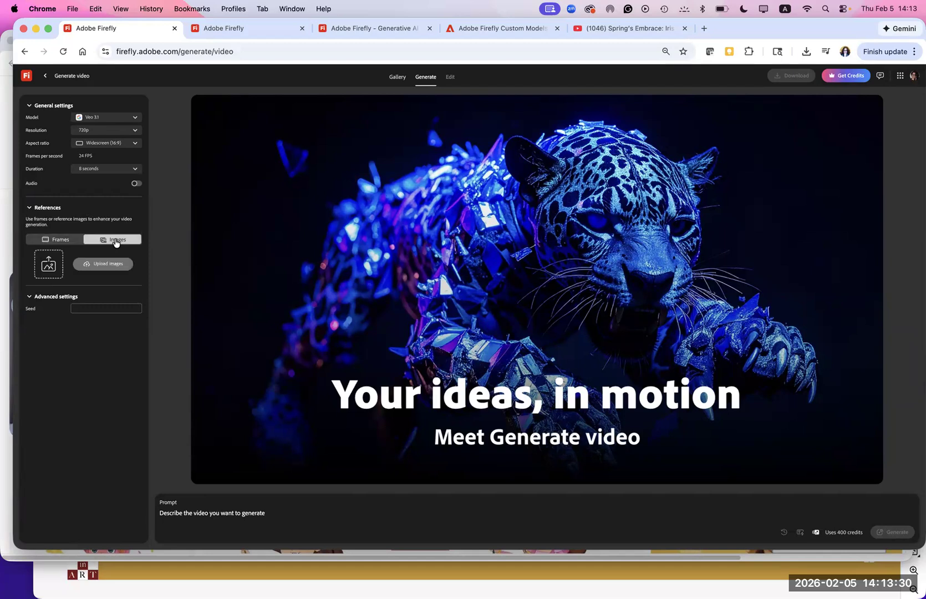
left_click(52, 264)
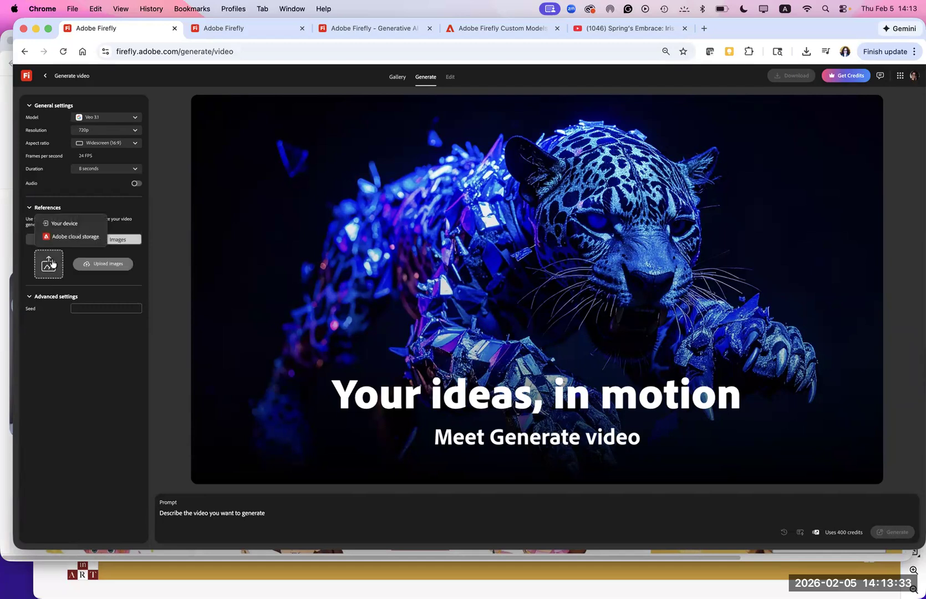
left_click(108, 264)
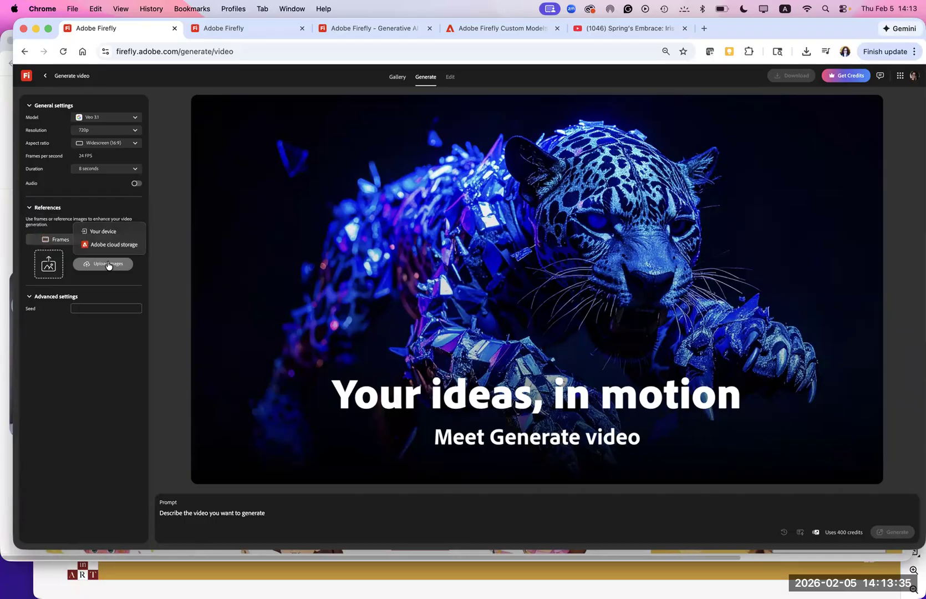
left_click(107, 232)
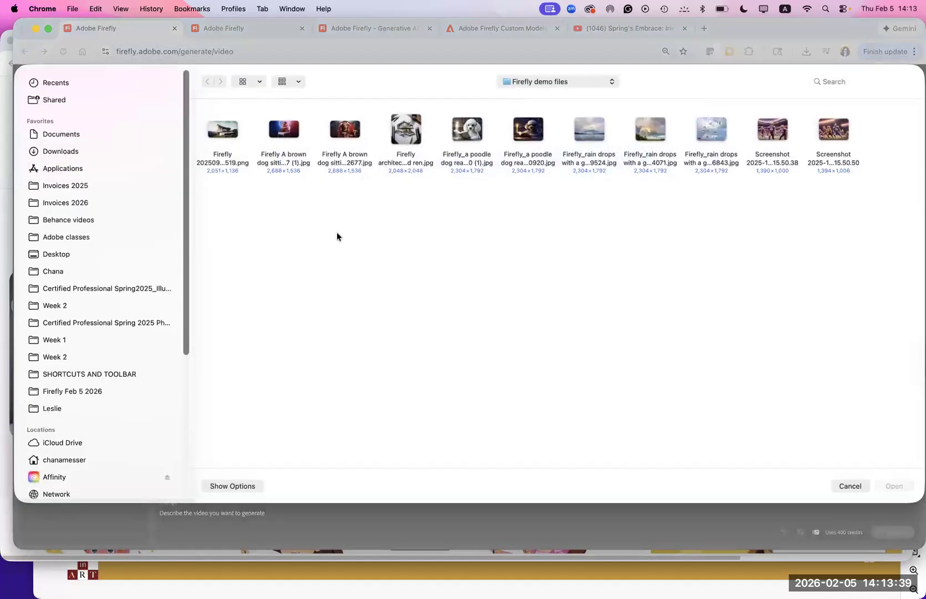
- Look through the Firefly images folder and its Firefly Video and Inspiration files subfolders for a reference image
left_click(543, 82)
left_click(539, 92)
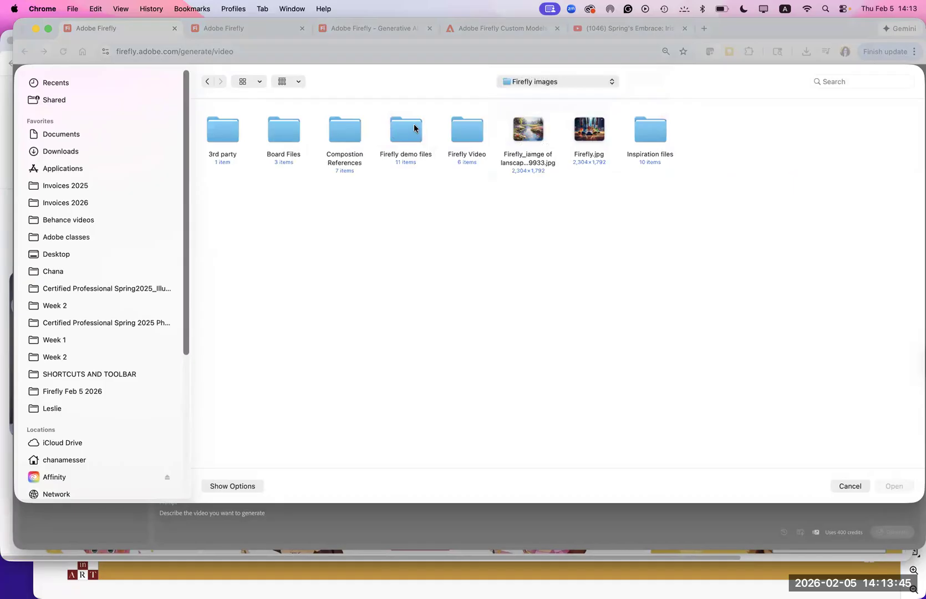
double_click(468, 128)
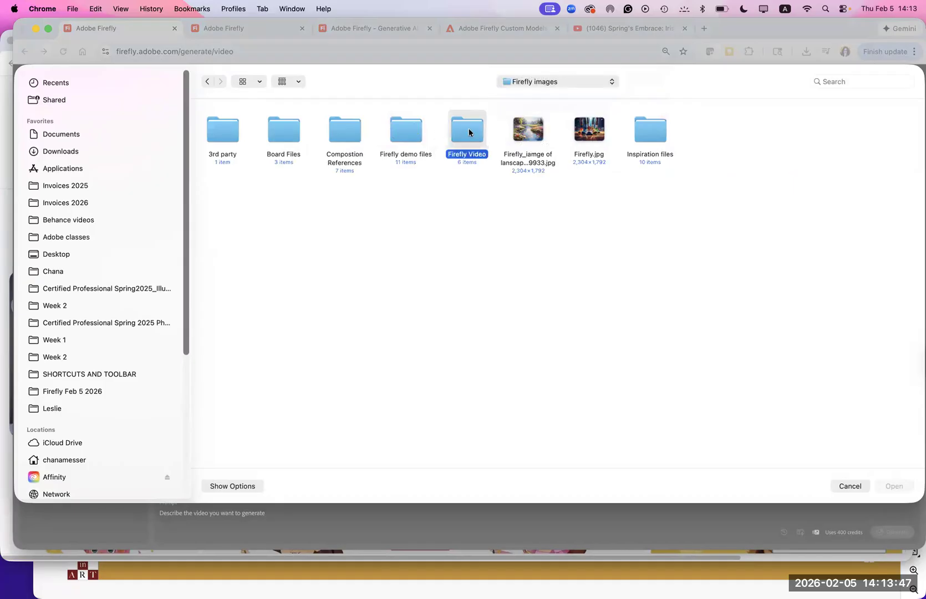
left_click(207, 83)
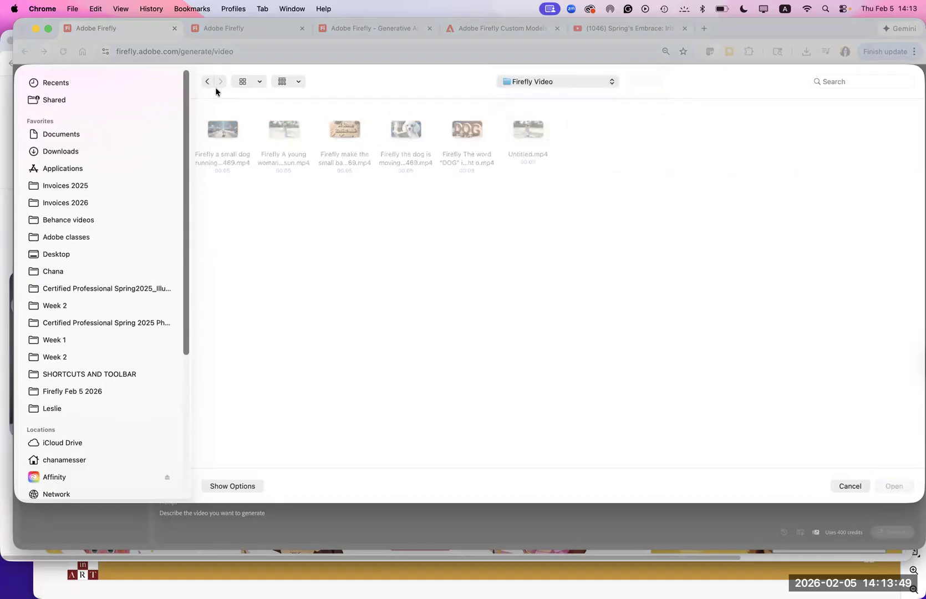
left_click(653, 133)
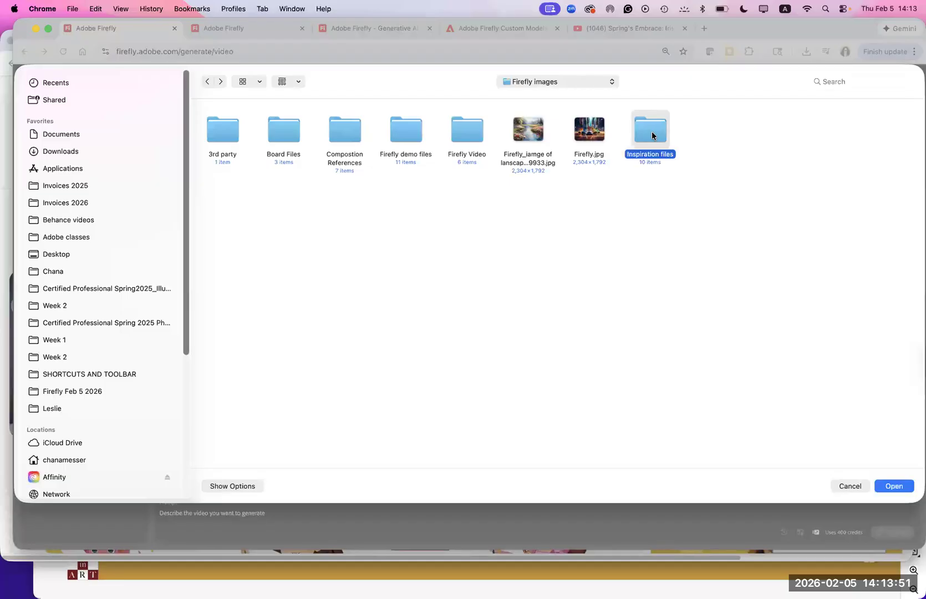
double_click(653, 133)
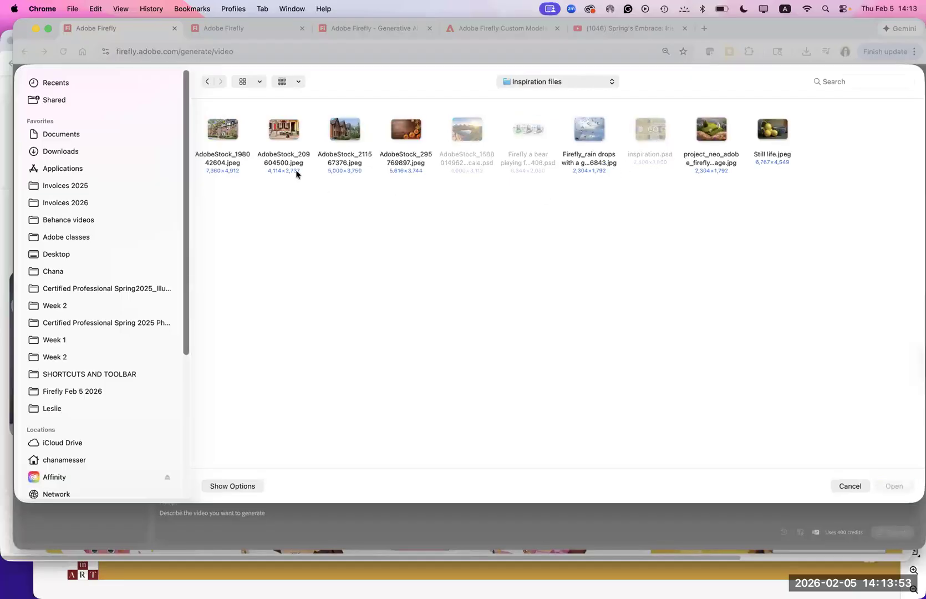
left_click(206, 82)
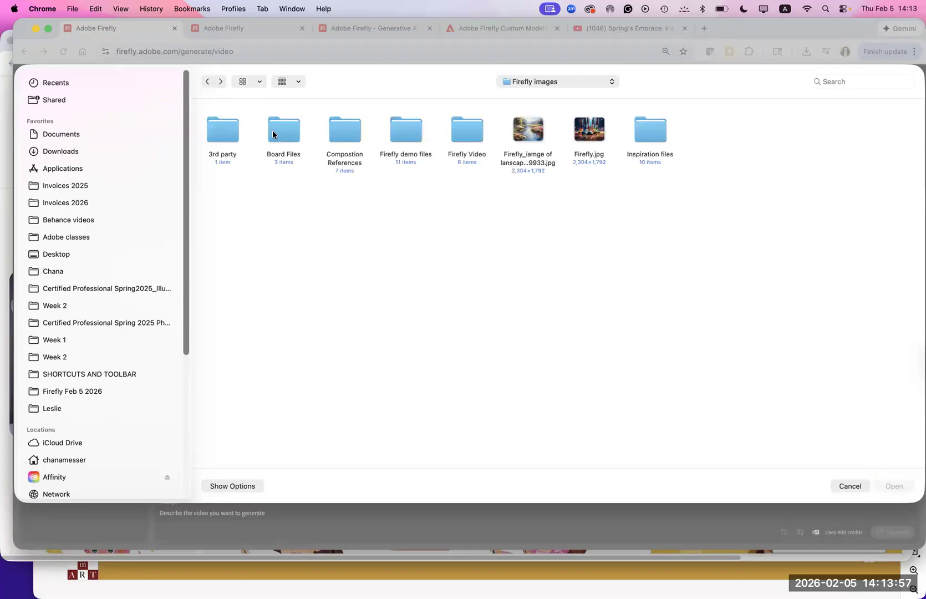
- Browse through Board Files to the Abstract folder and upload IMG_2092.JPG as the first video reference image
double_click(273, 134)
double_click(222, 135)
double_click(221, 136)
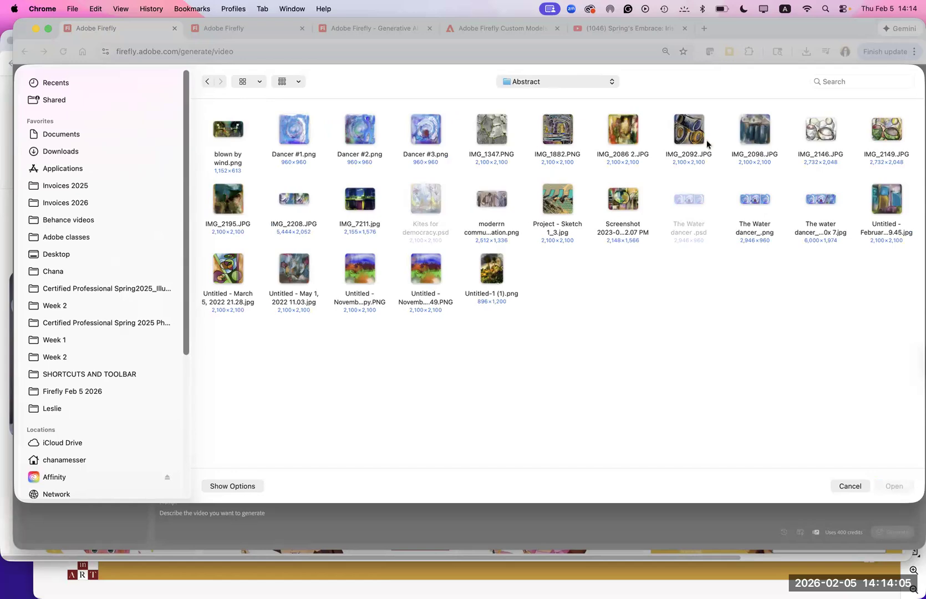
left_click(690, 133)
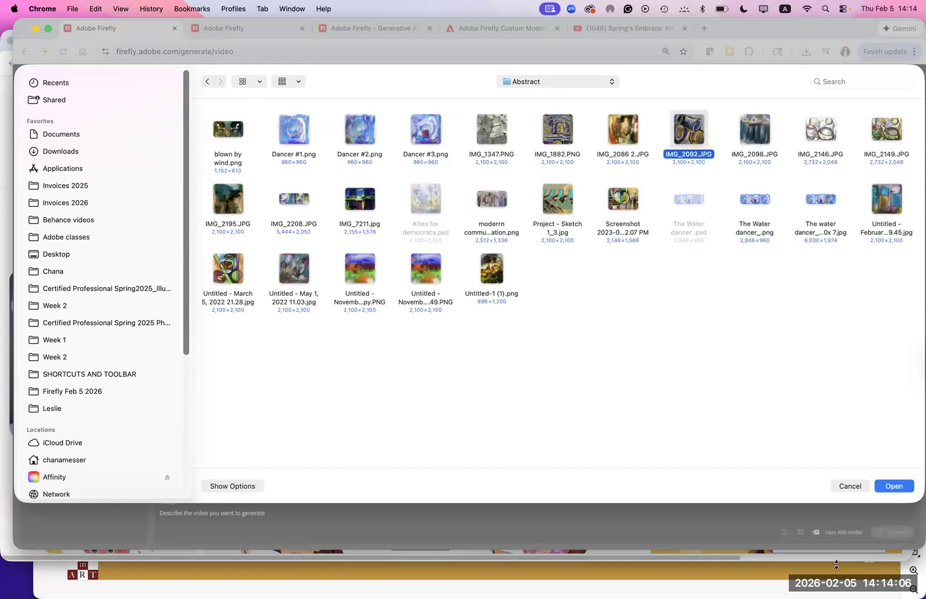
left_click(894, 486)
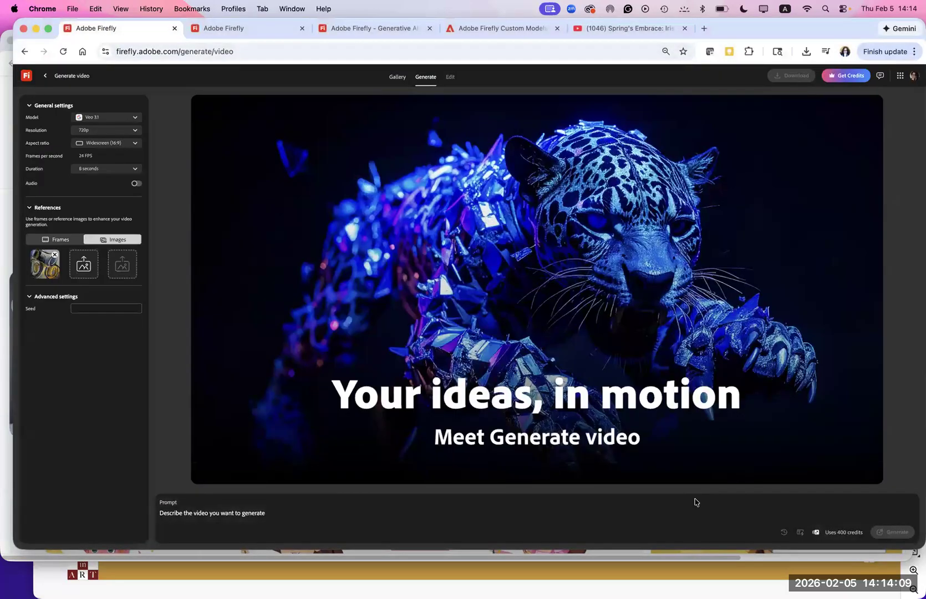
- Enter the video prompt "Roll the colors from blue to green" and generate the video
left_click(276, 513)
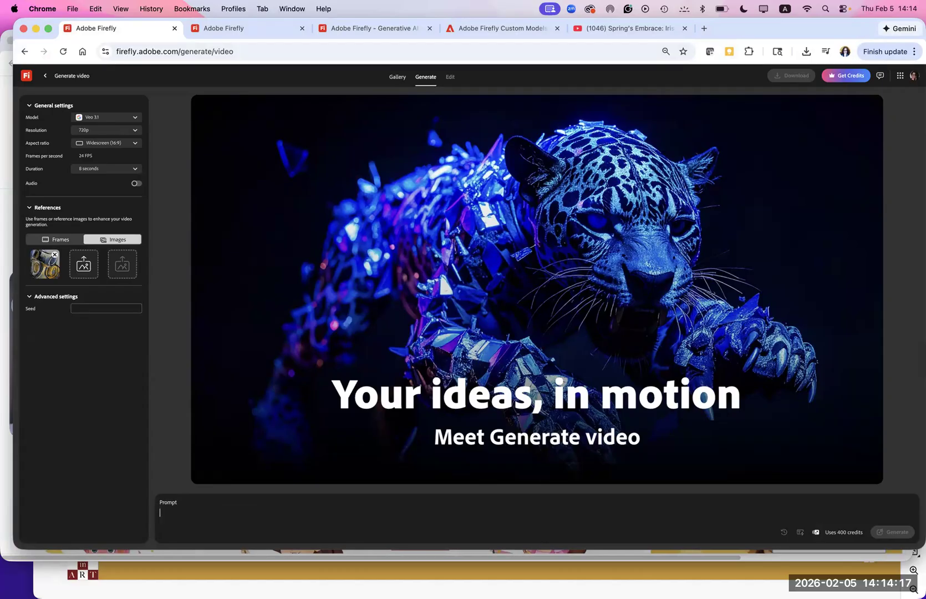
type("Roll the colors from blue to green")
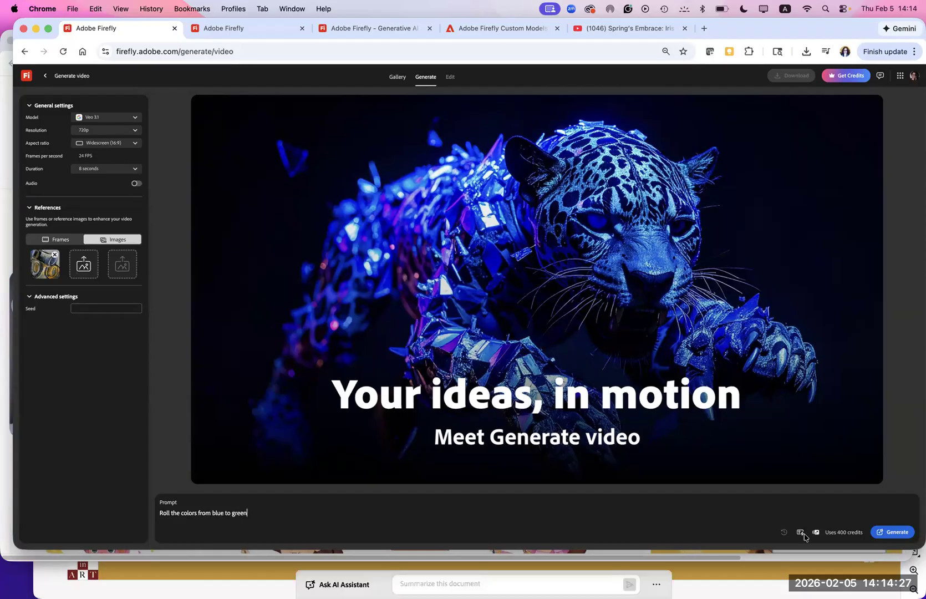
left_click(901, 534)
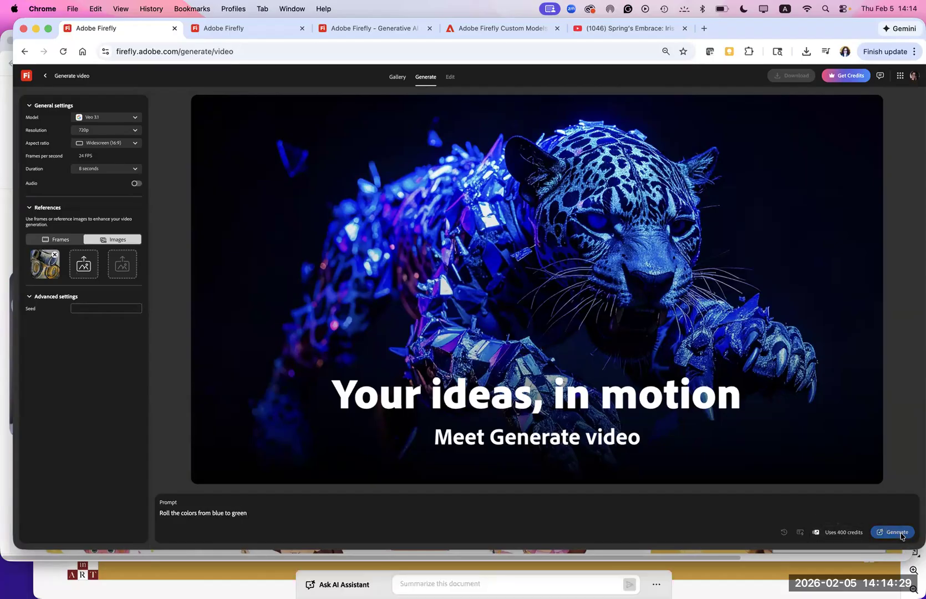
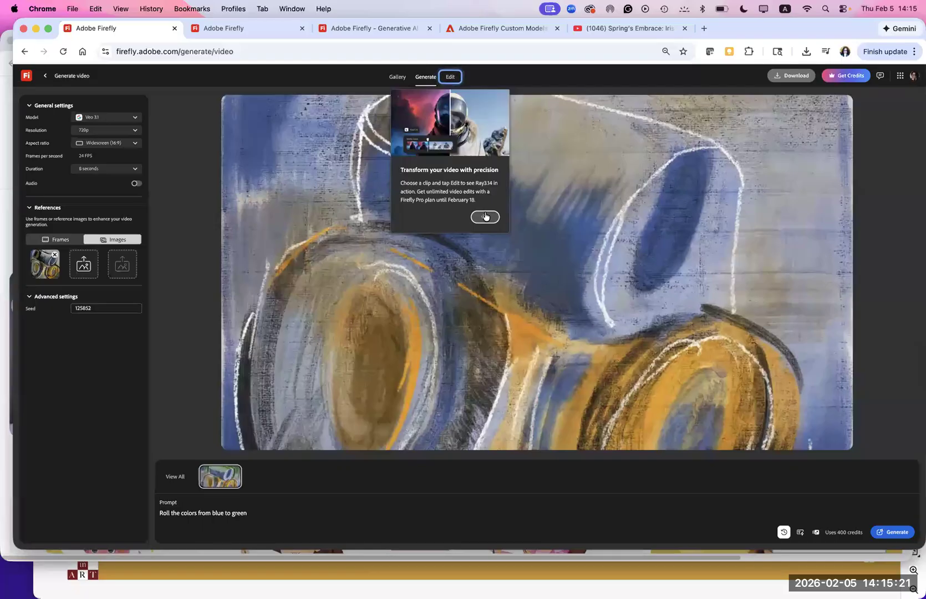
- Dismiss the video editing tip and play the generated blue-to-green video
left_click(485, 217)
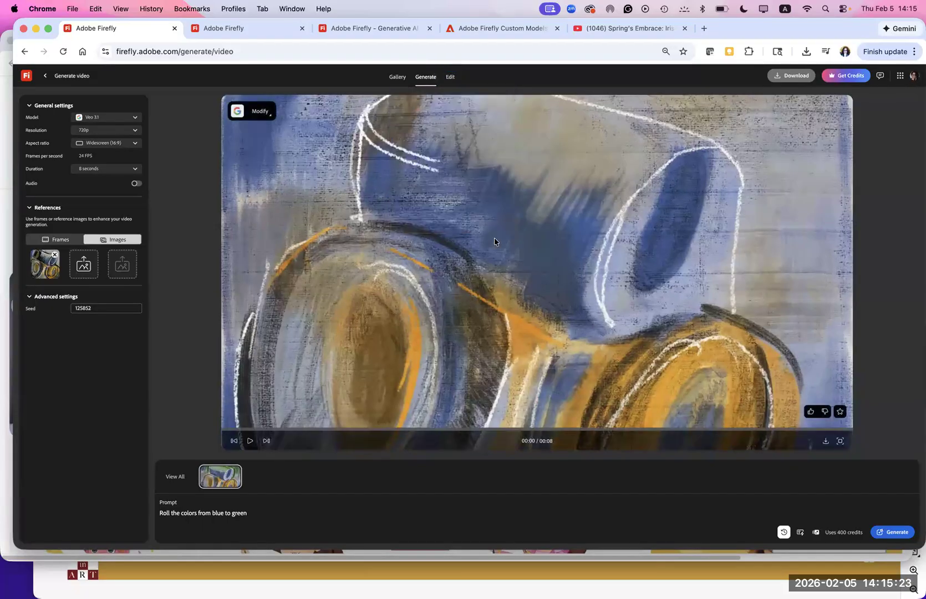
left_click(249, 439)
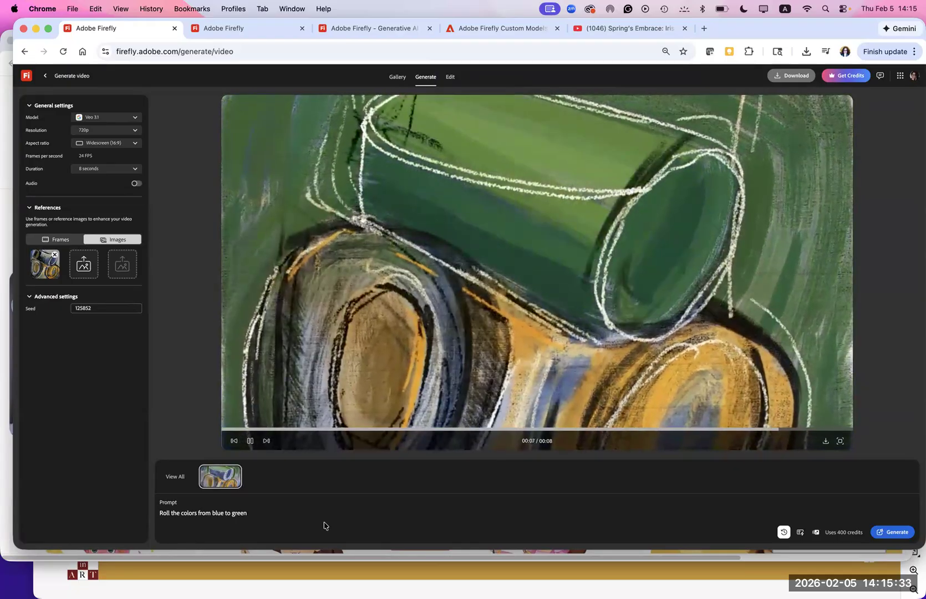
left_click(249, 441)
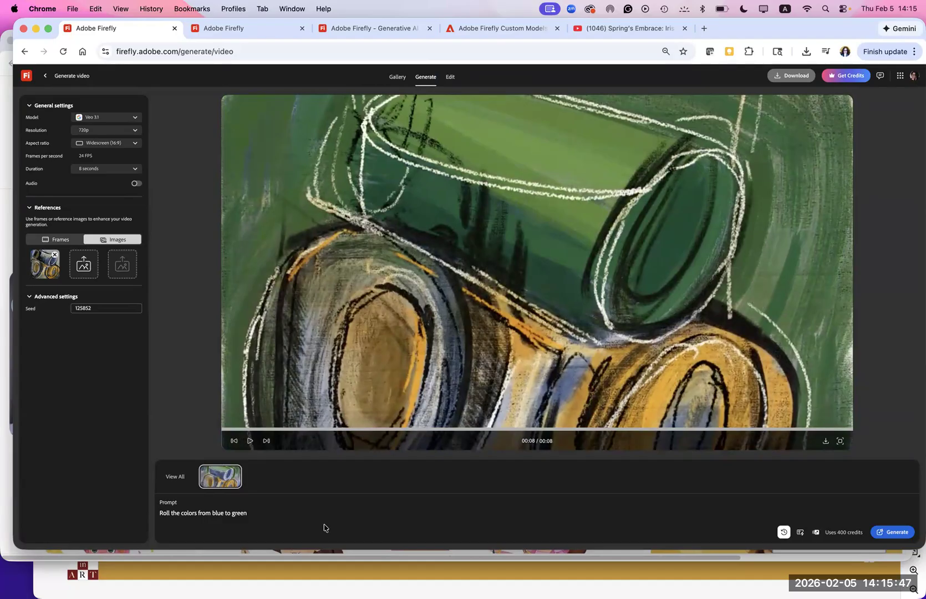
- Extend the prompt to "Roll the colors from blue to green and add more red stars" and generate the video
left_click(259, 511)
type("and")
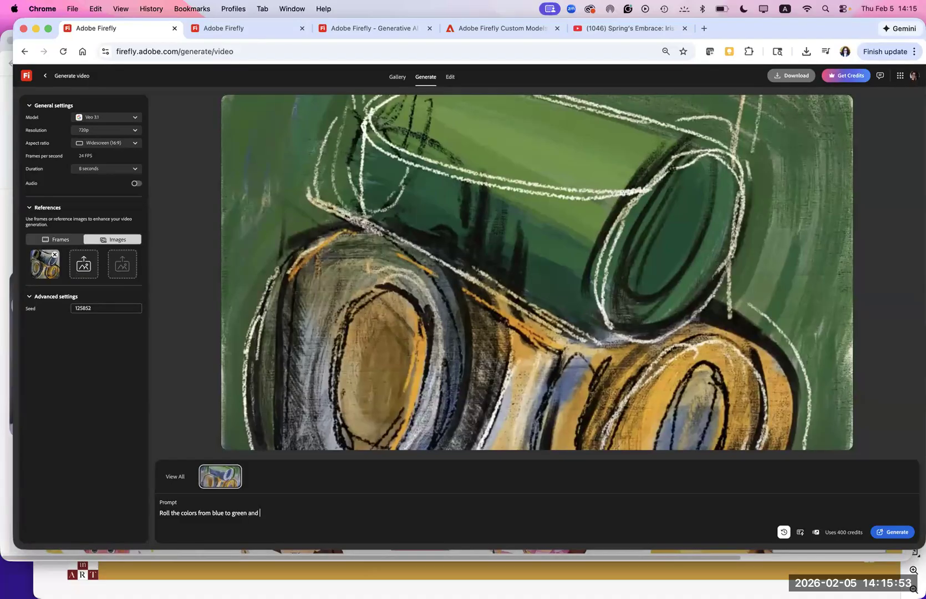
type(" add more red stars")
left_click(893, 531)
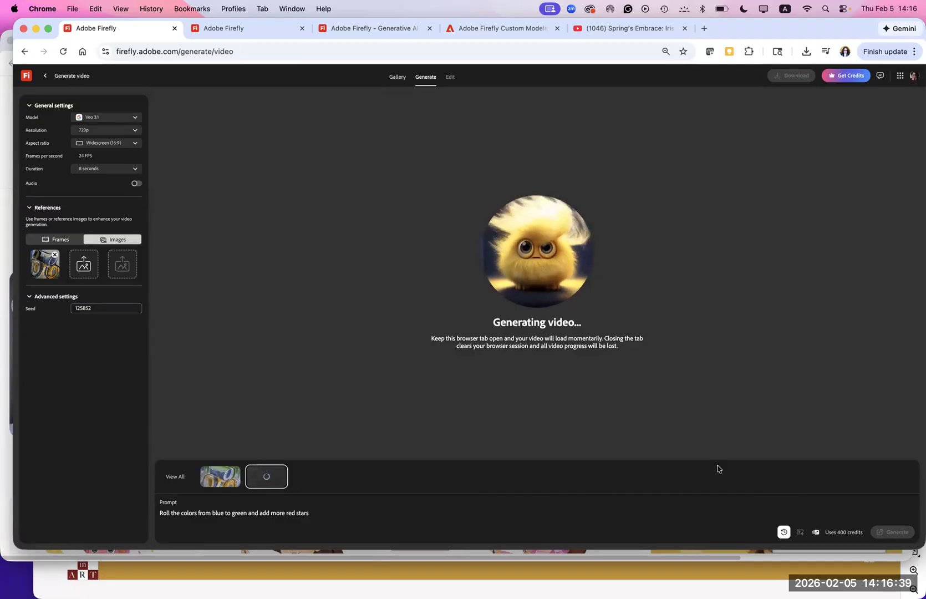
- Turn on audio and switch the video model to Veo 3.1 Fast
left_click(137, 184)
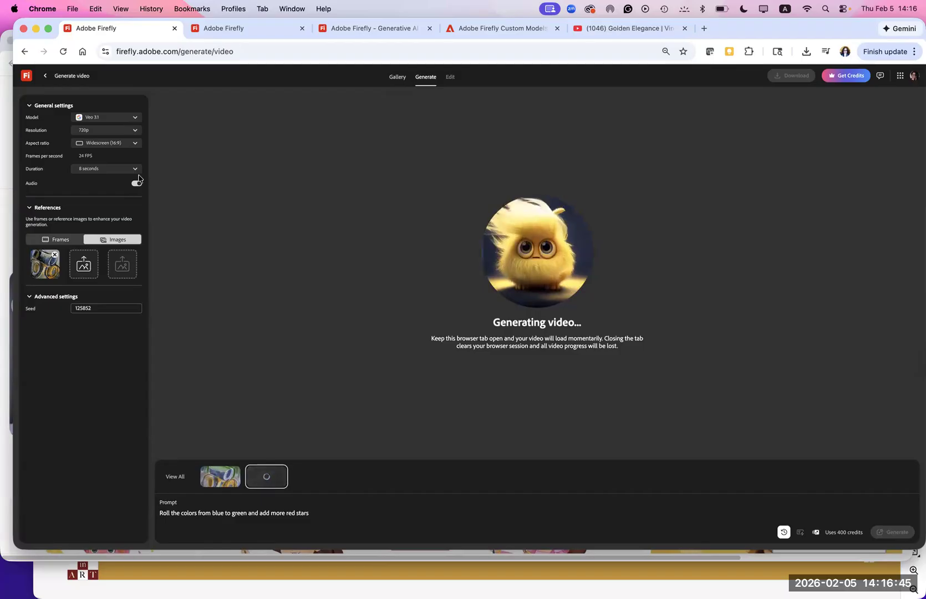
left_click(108, 119)
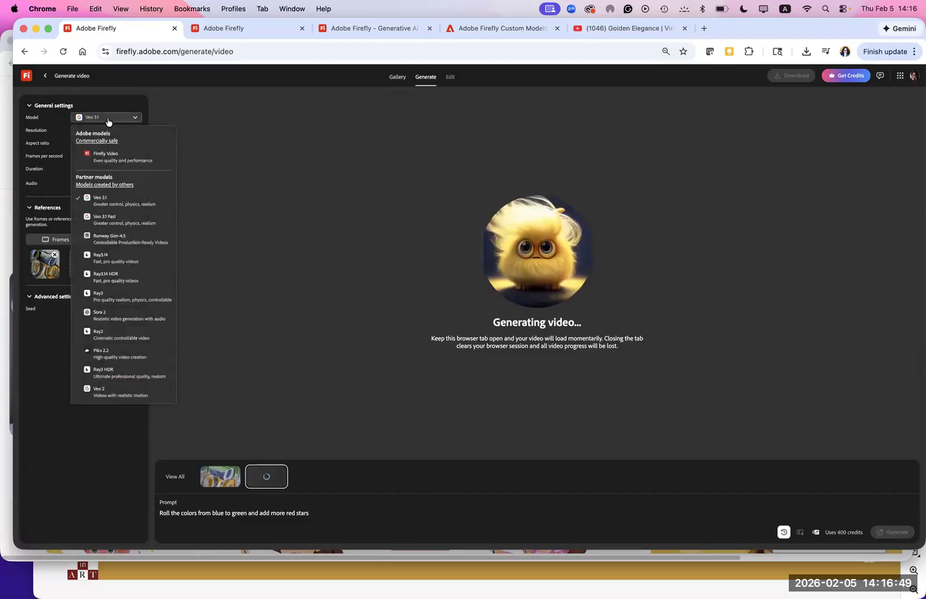
left_click(111, 219)
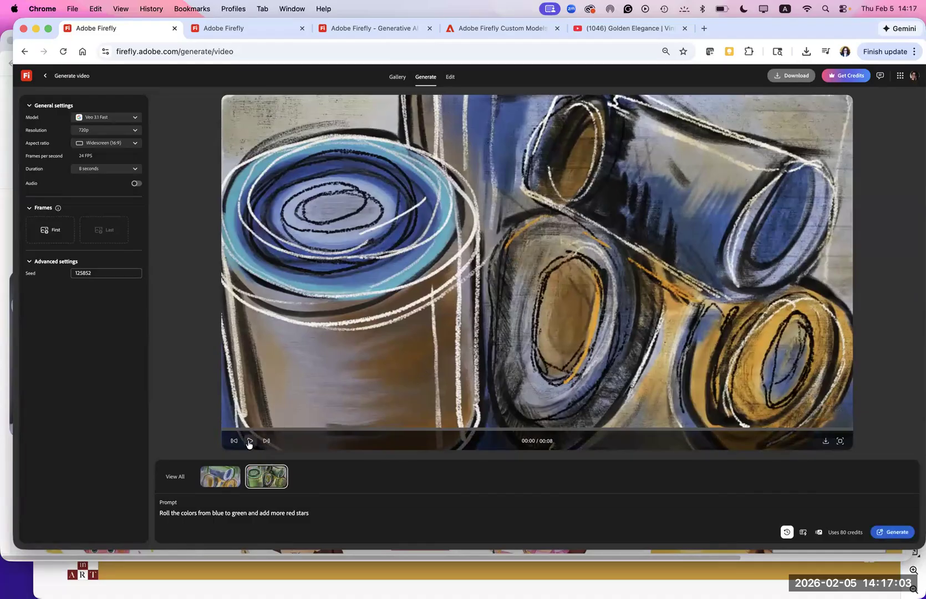
- Play the red stars video, compare it with the first generated video, and replay it
left_click(249, 441)
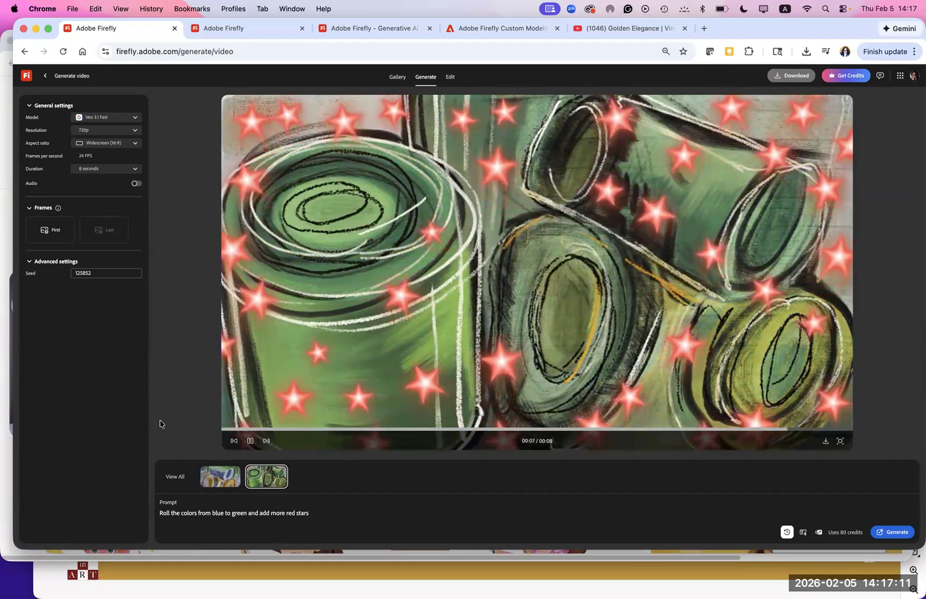
left_click(249, 441)
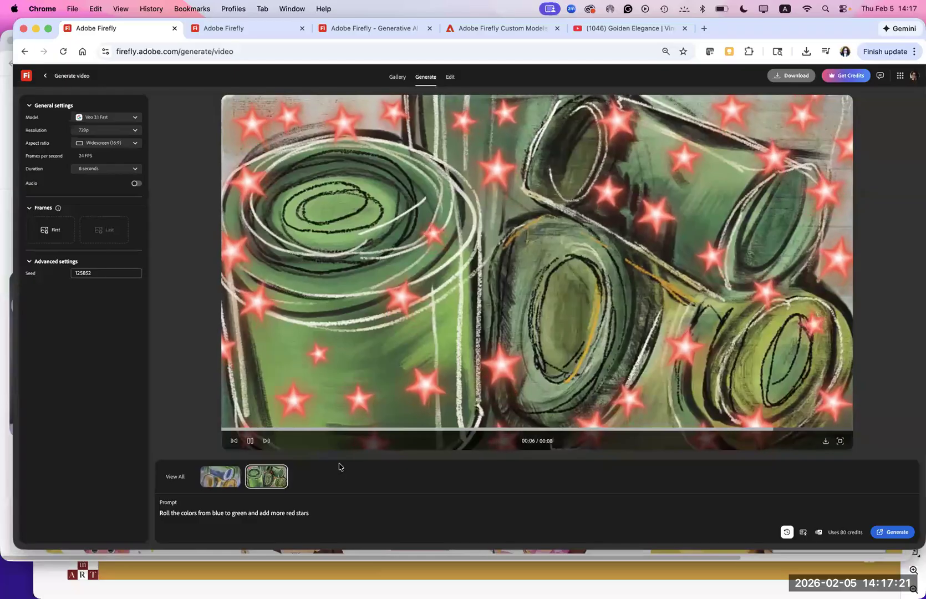
left_click(218, 476)
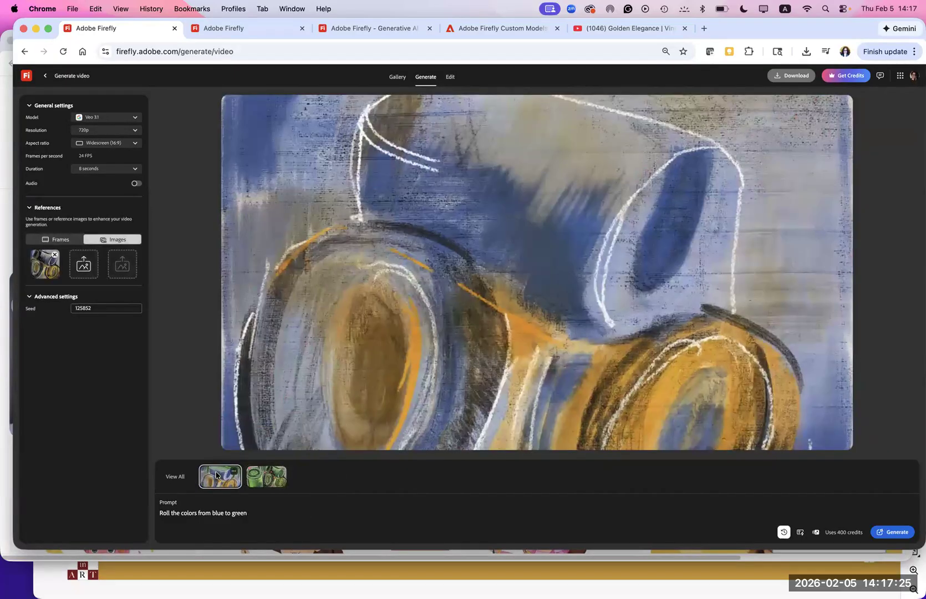
left_click(266, 477)
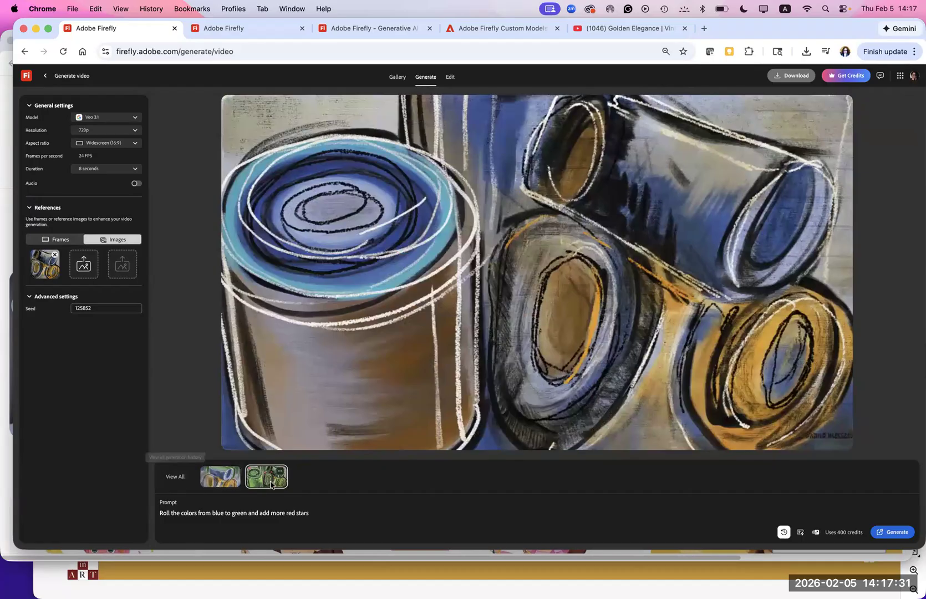
mouse_move(235, 444)
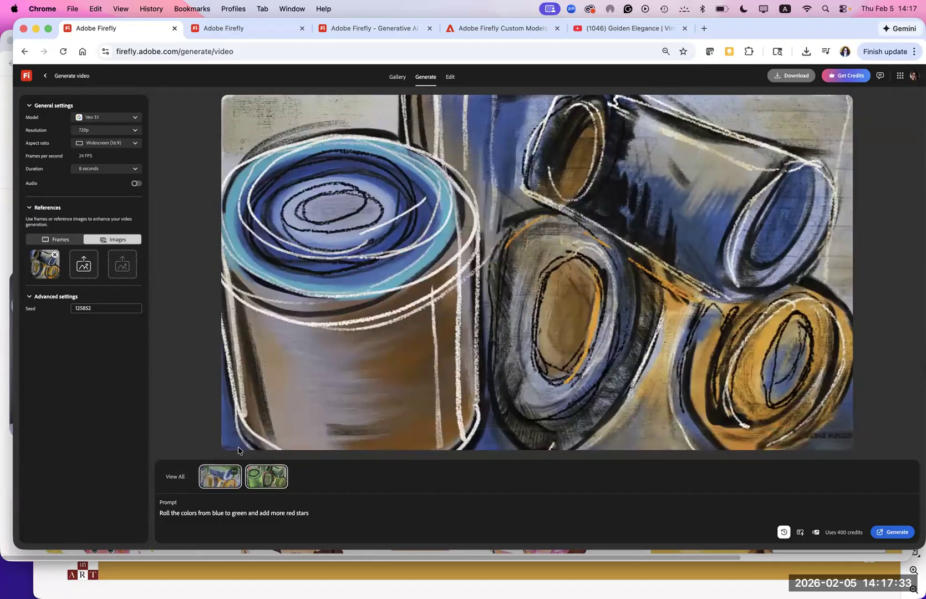
left_click(250, 441)
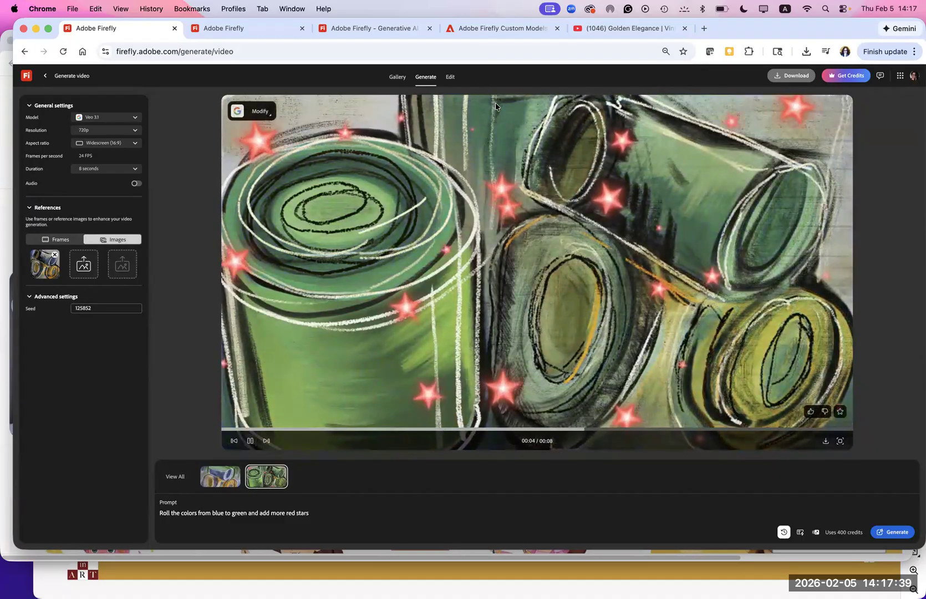
- Download the red stars video, then show the Downloads folder in an enlarged Finder window
left_click(826, 441)
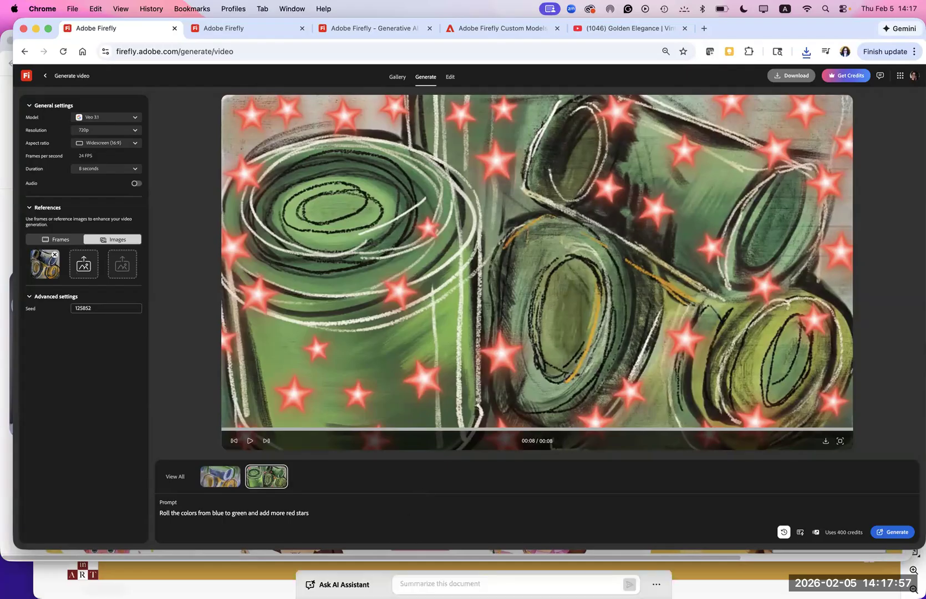
mouse_move(190, 594)
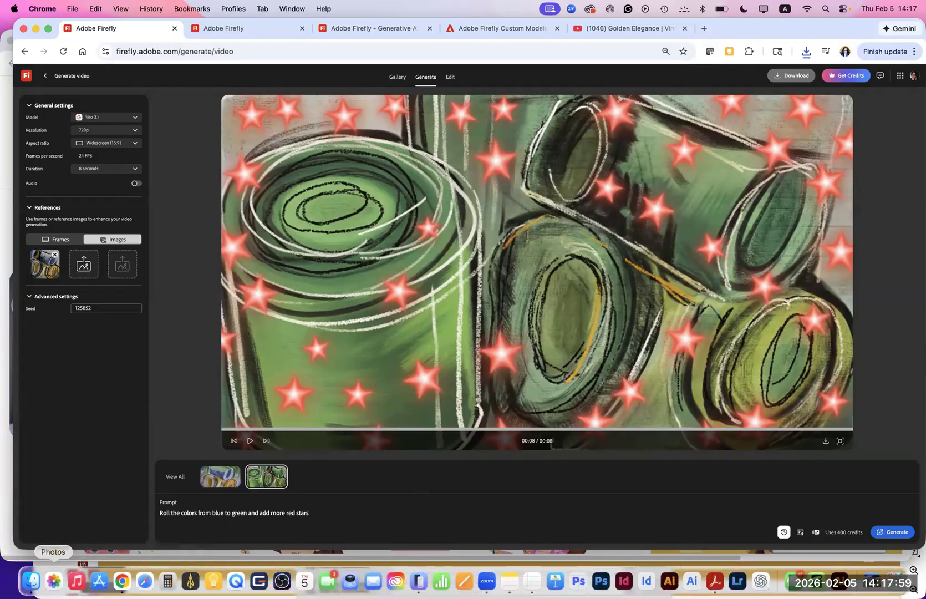
left_click(31, 581)
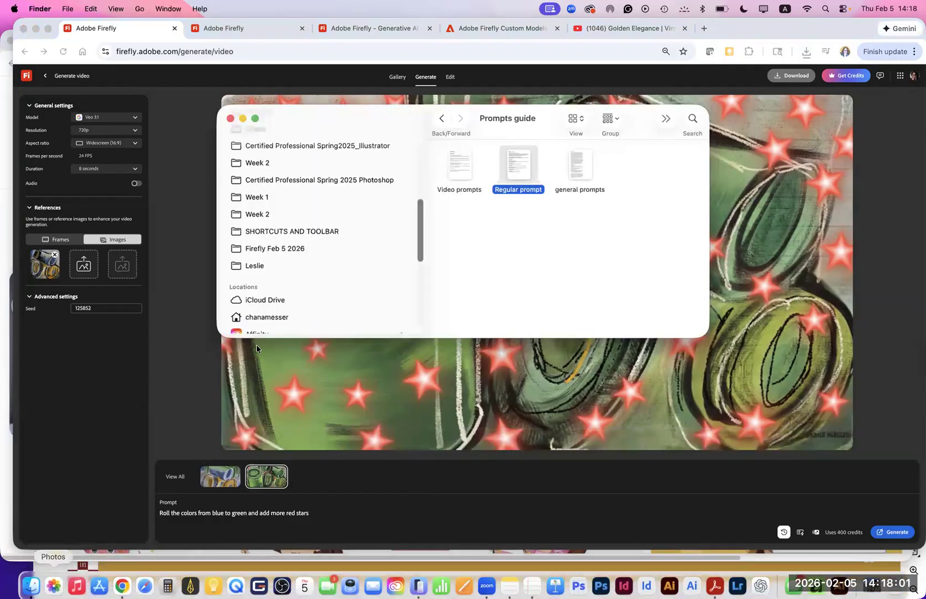
scroll(312, 234, "up", 10)
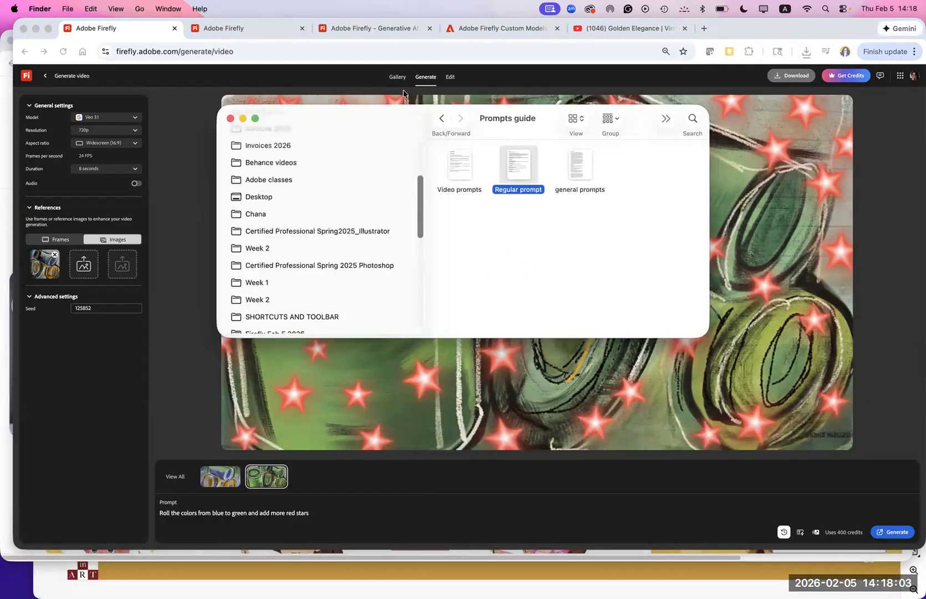
left_click(271, 217)
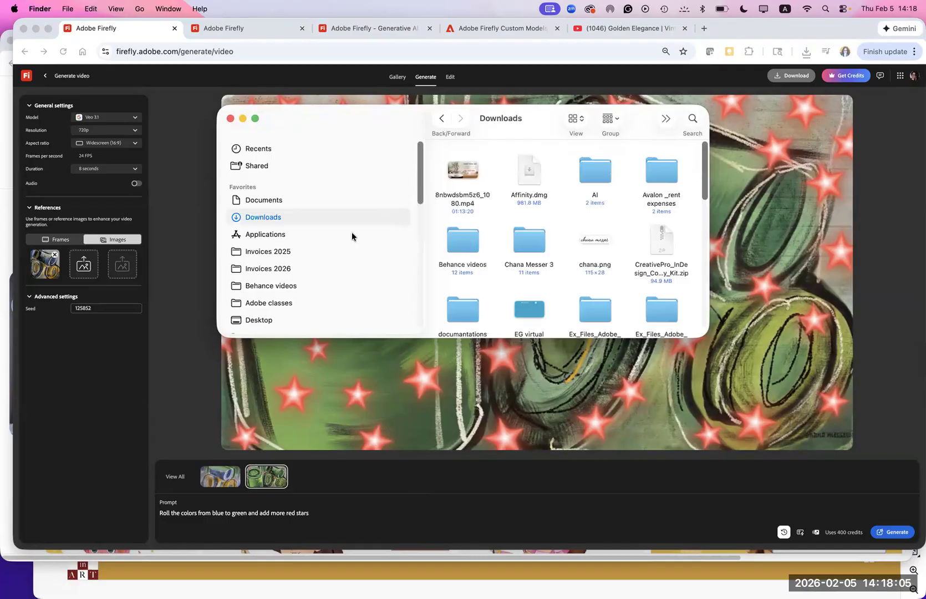
left_click_drag(703, 331, 889, 558)
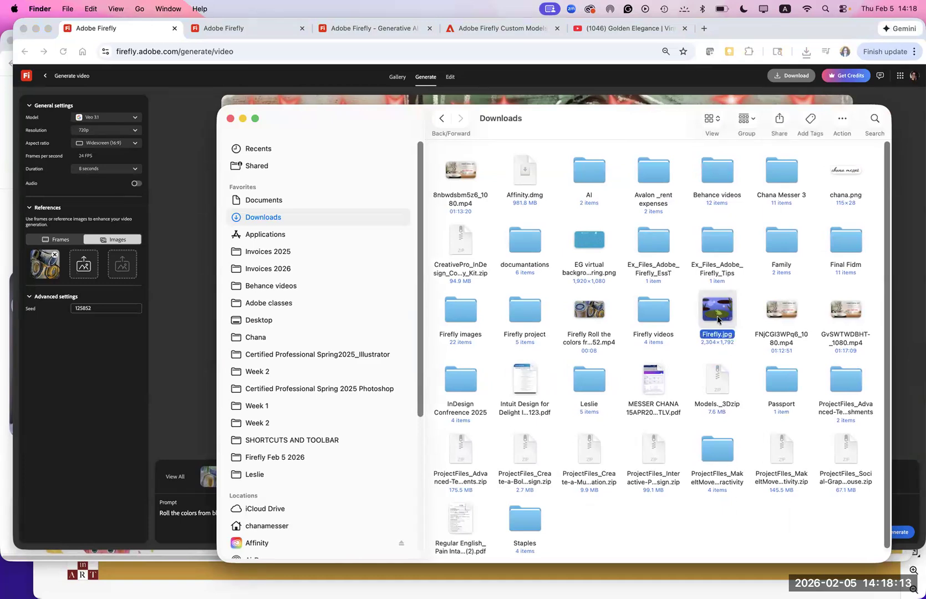
- Preview Firefly.jpg and the downloaded red stars video in Finder, then return to Adobe Firefly in Chrome
key("space")
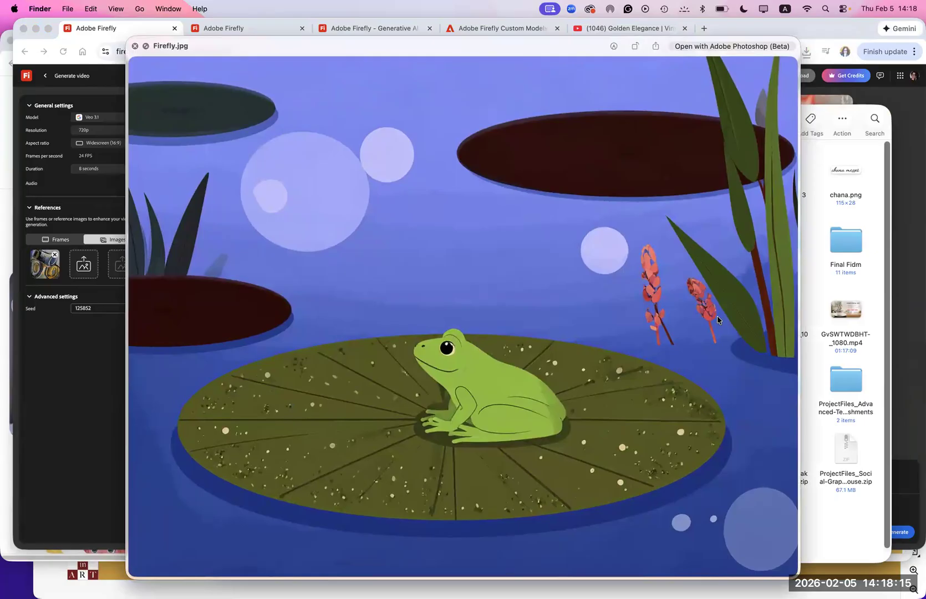
key("space")
left_click(596, 314)
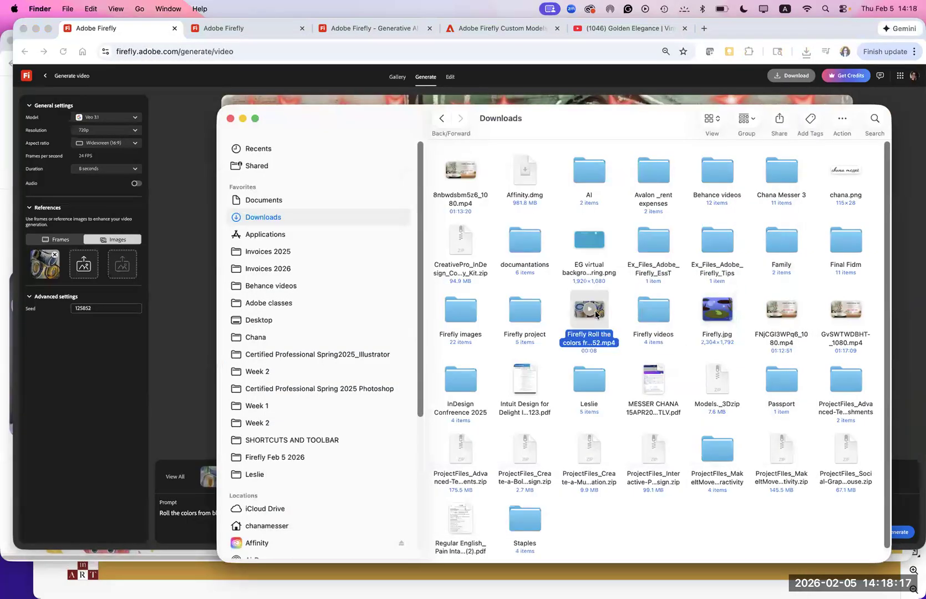
key("space")
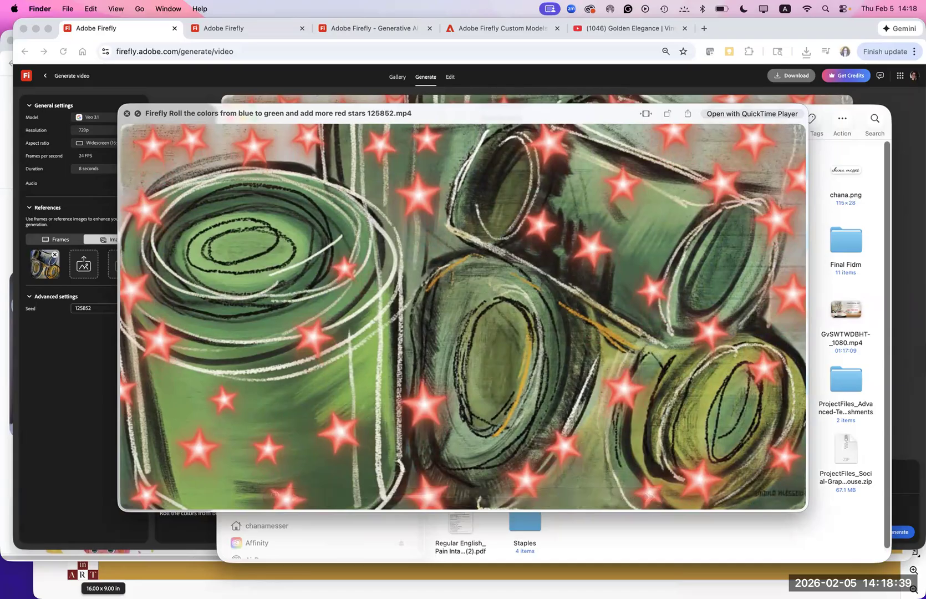
left_click(95, 29)
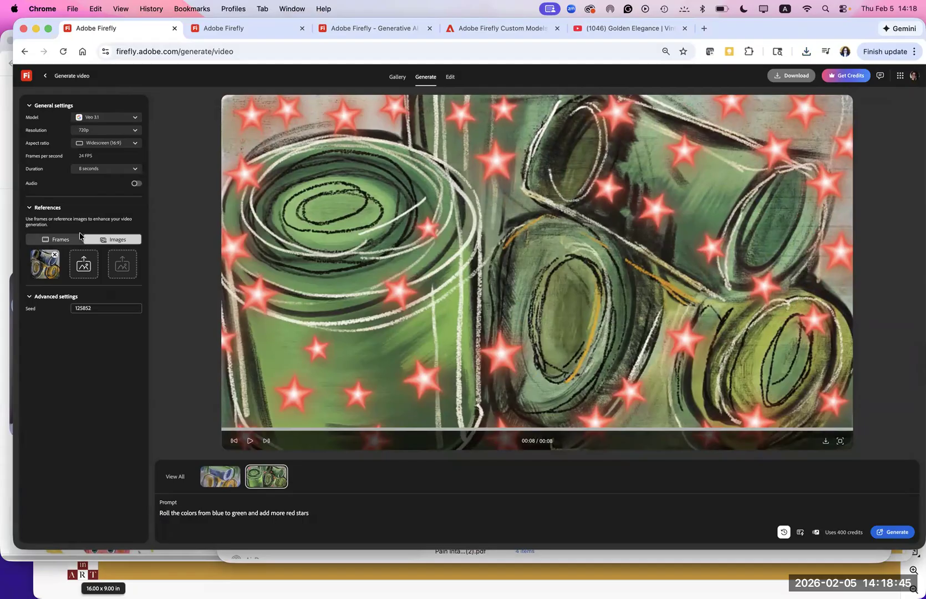
- Try the Ray3, Ray2 and Veo 2 video models to compare their settings, and end with Sora 2 selected
left_click(113, 120)
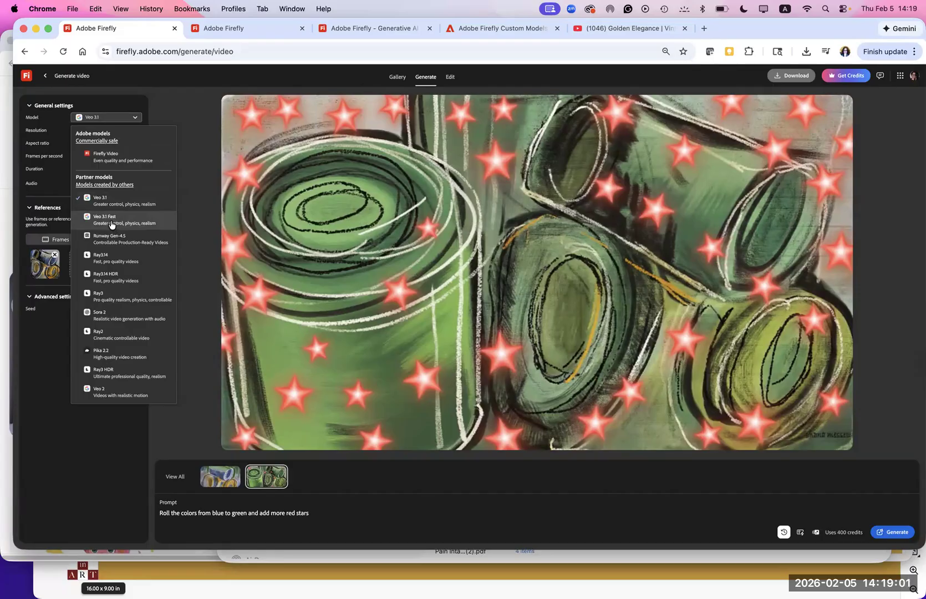
left_click(111, 297)
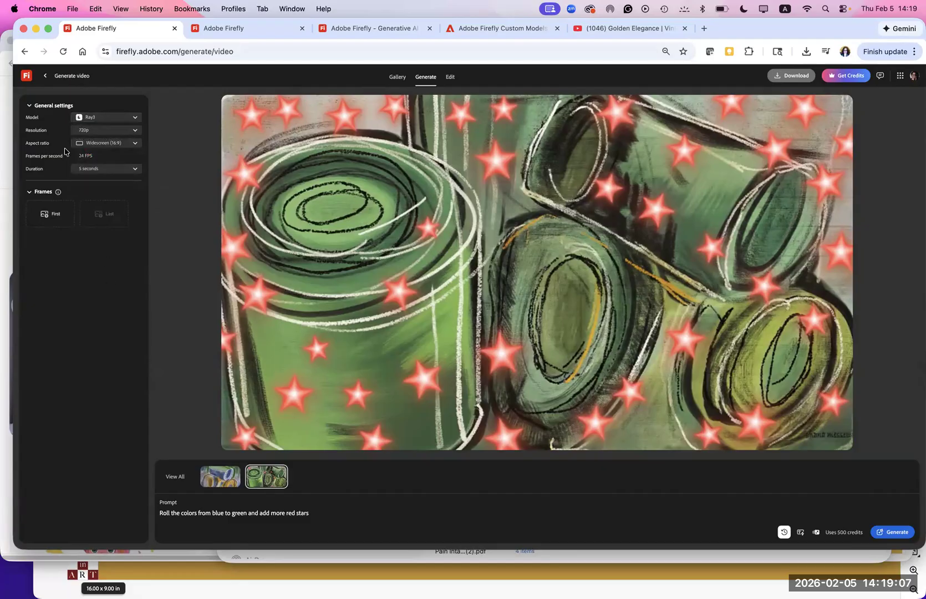
left_click(101, 118)
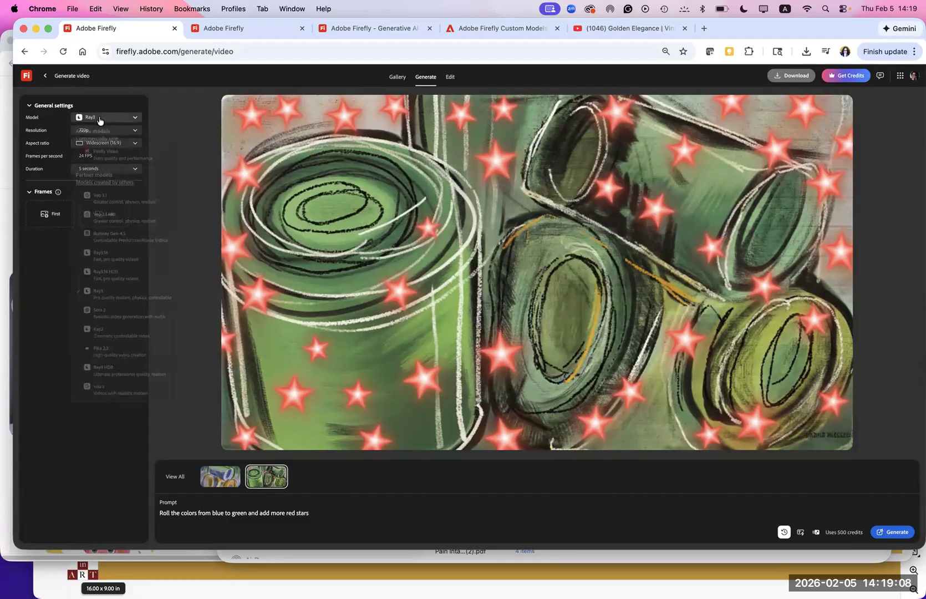
left_click(100, 336)
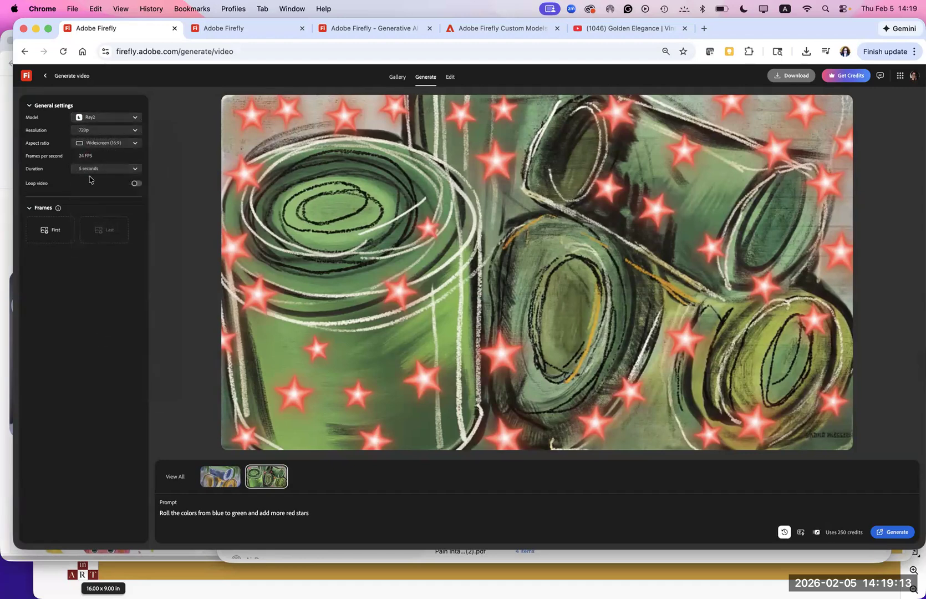
left_click(100, 118)
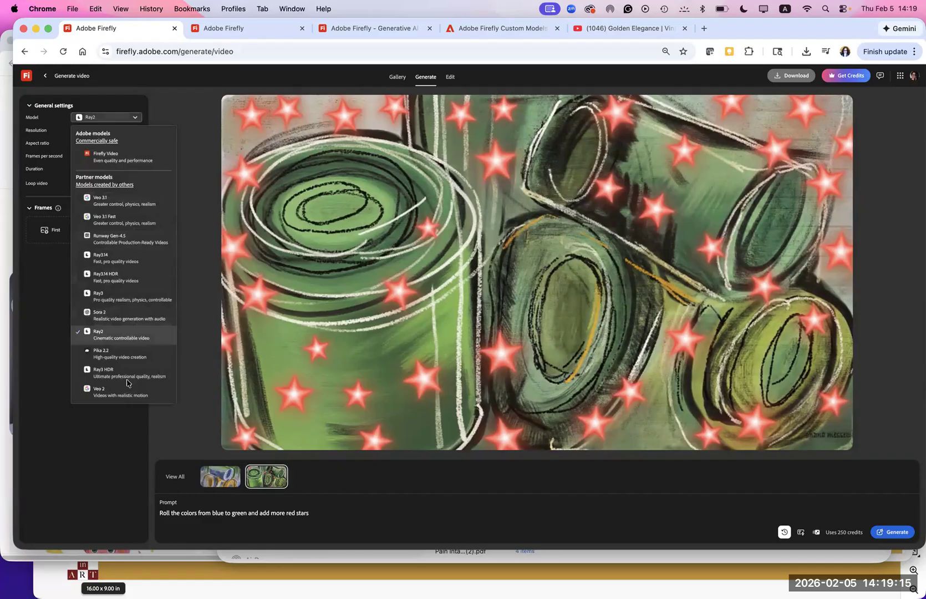
left_click(108, 395)
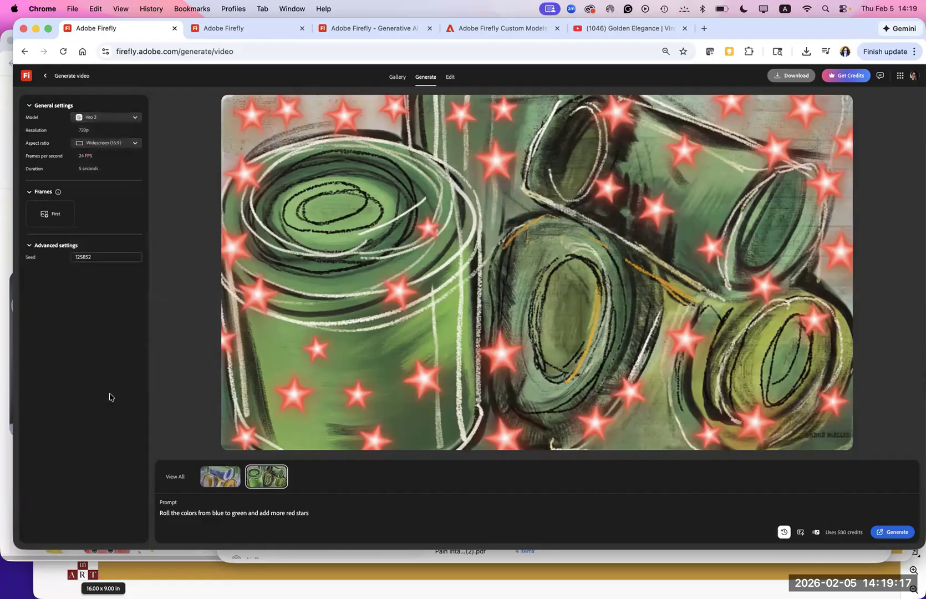
left_click(102, 118)
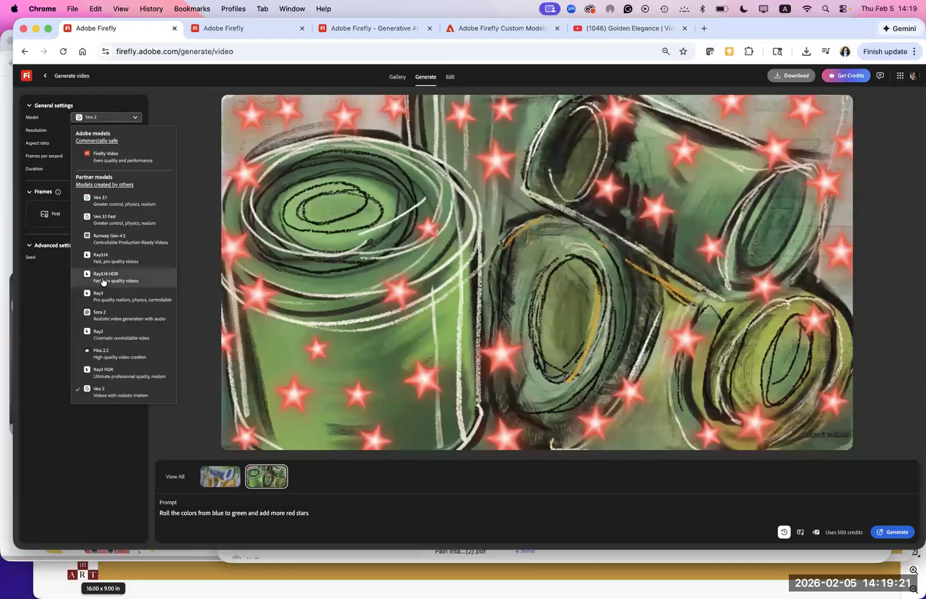
left_click(102, 317)
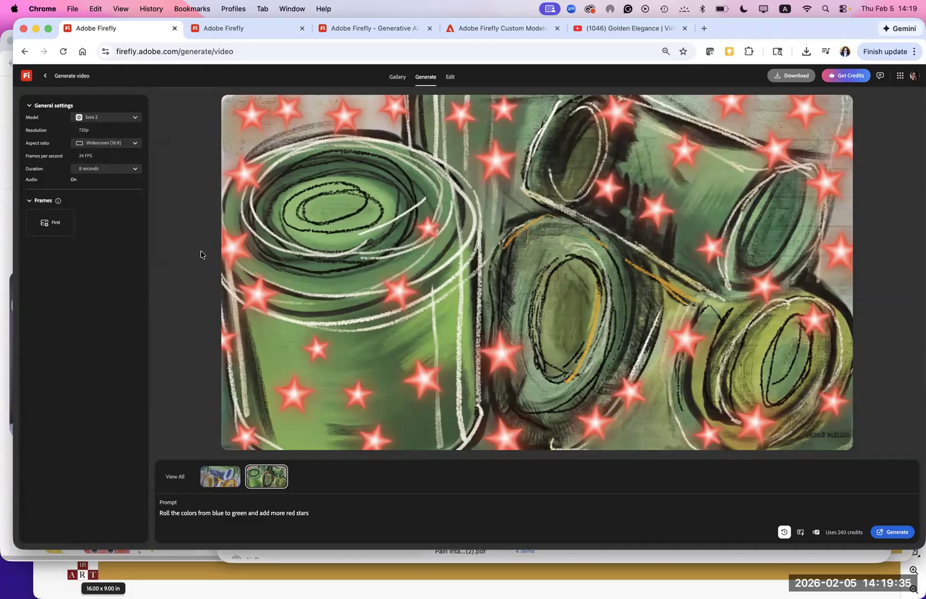
- Go back to the Firefly Generate page, look through its features, and open Image to video
left_click(44, 75)
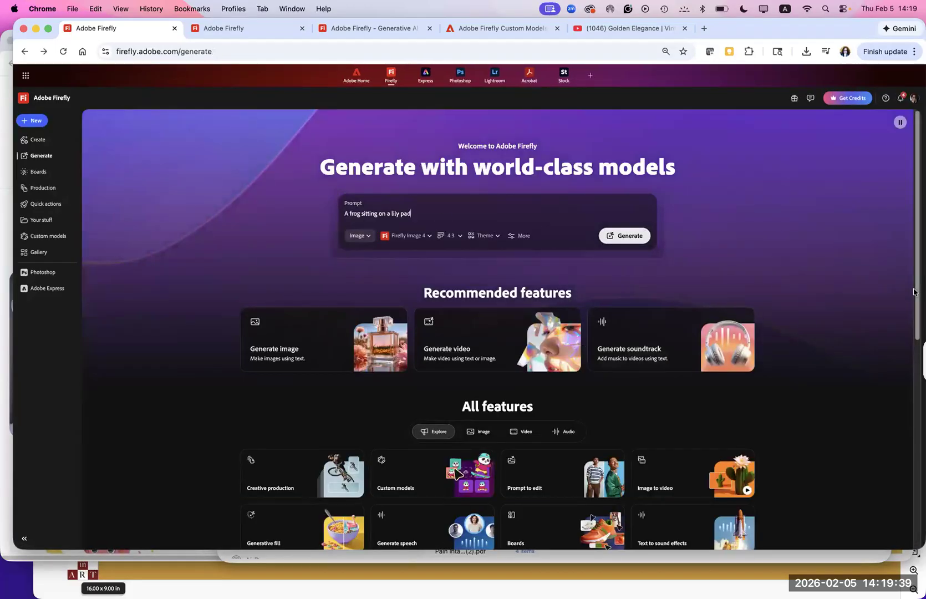
scroll(893, 350, "down", 3)
scroll(900, 368, "down", 2)
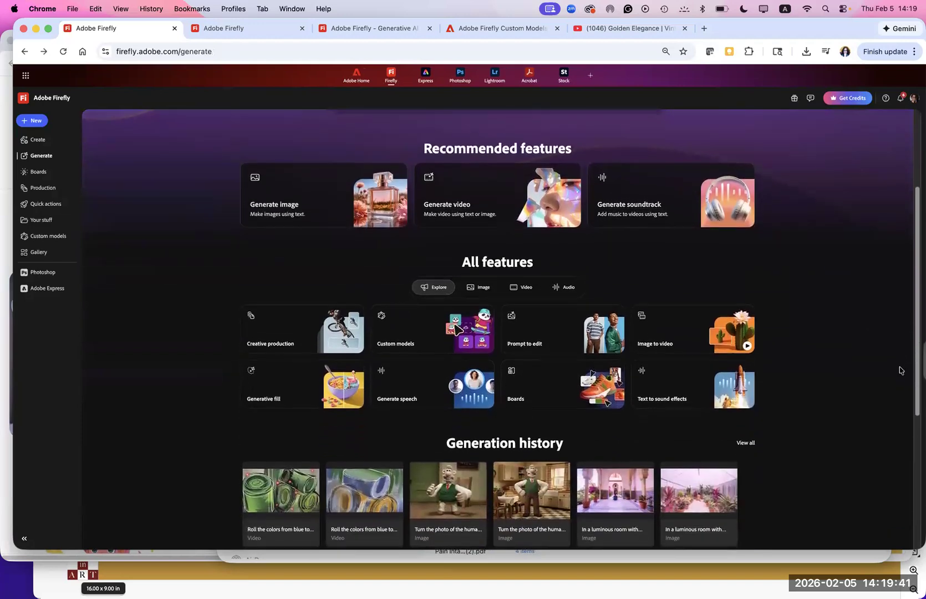
scroll(900, 393, "down", 1)
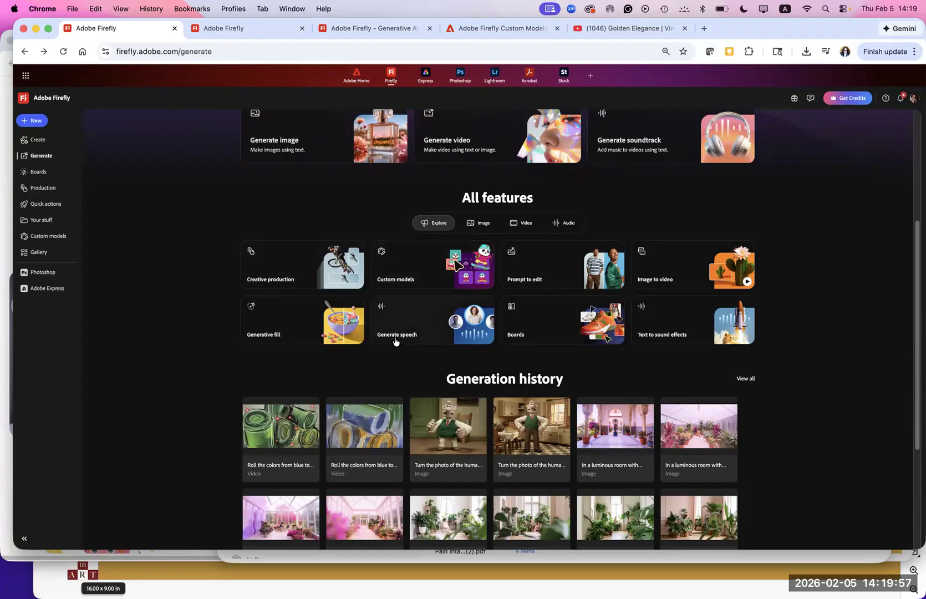
left_click(664, 271)
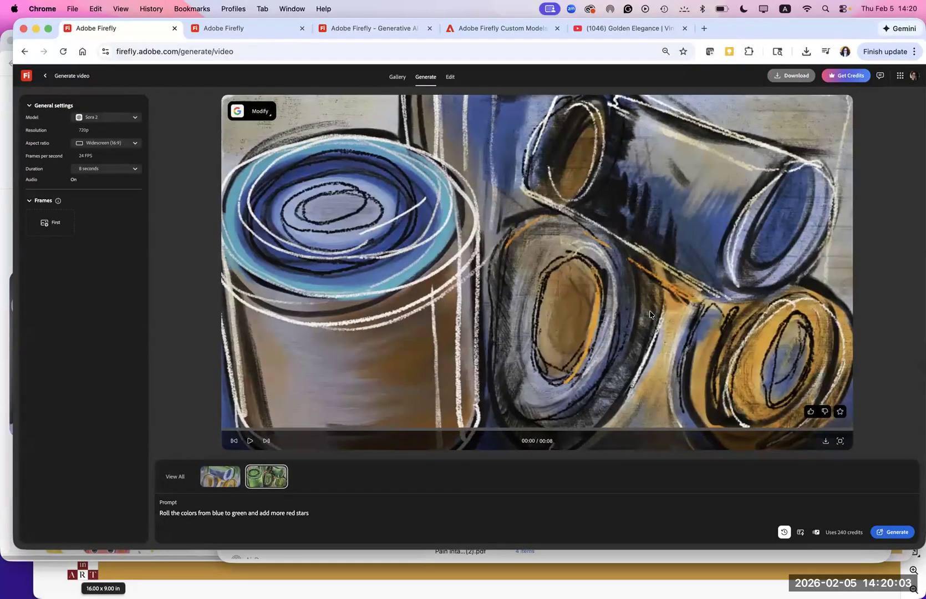
- Return to the Firefly Generate page and look through the Image, Video and Audio feature categories, ending on Image
left_click(45, 78)
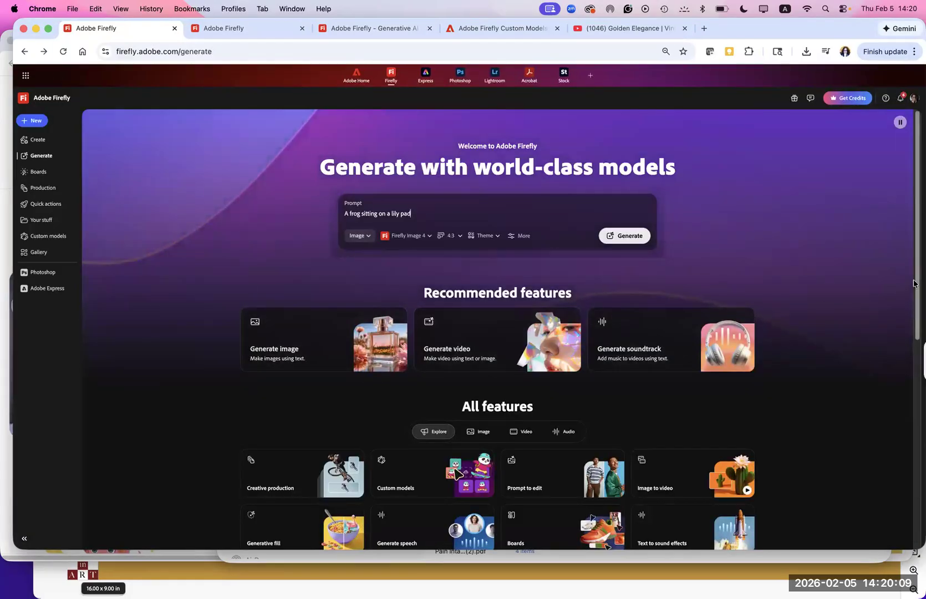
left_click_drag(914, 283, 903, 415)
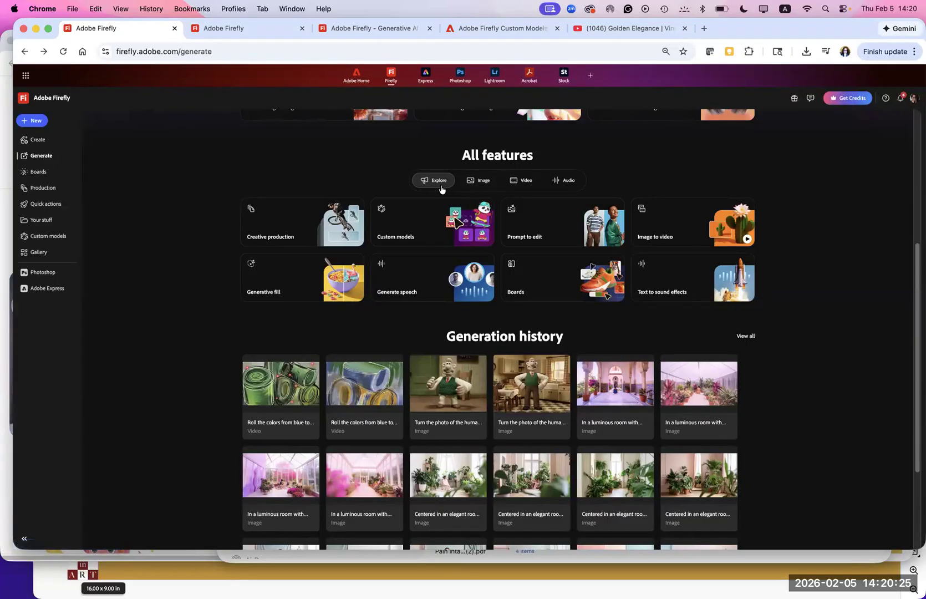
left_click(484, 185)
left_click(524, 183)
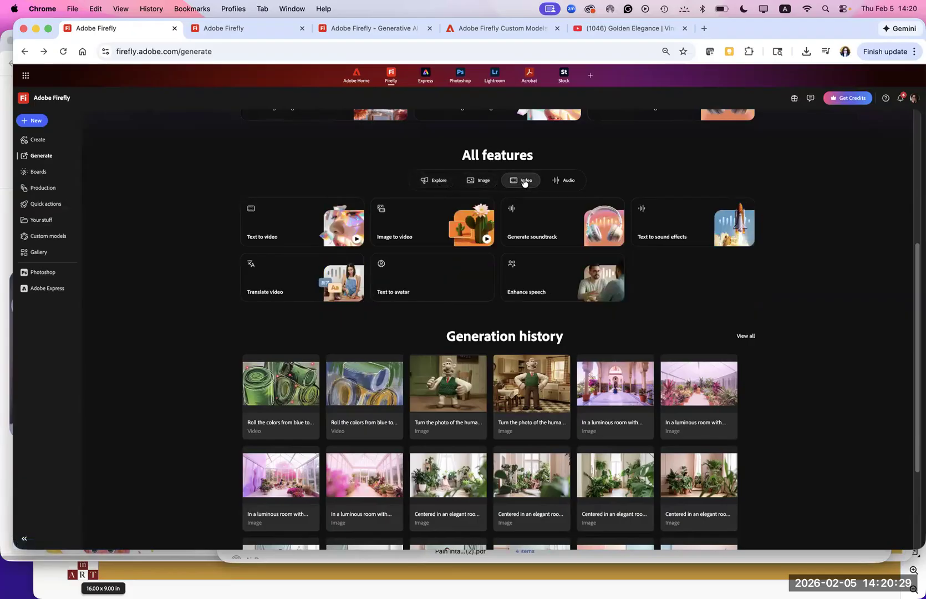
left_click(564, 181)
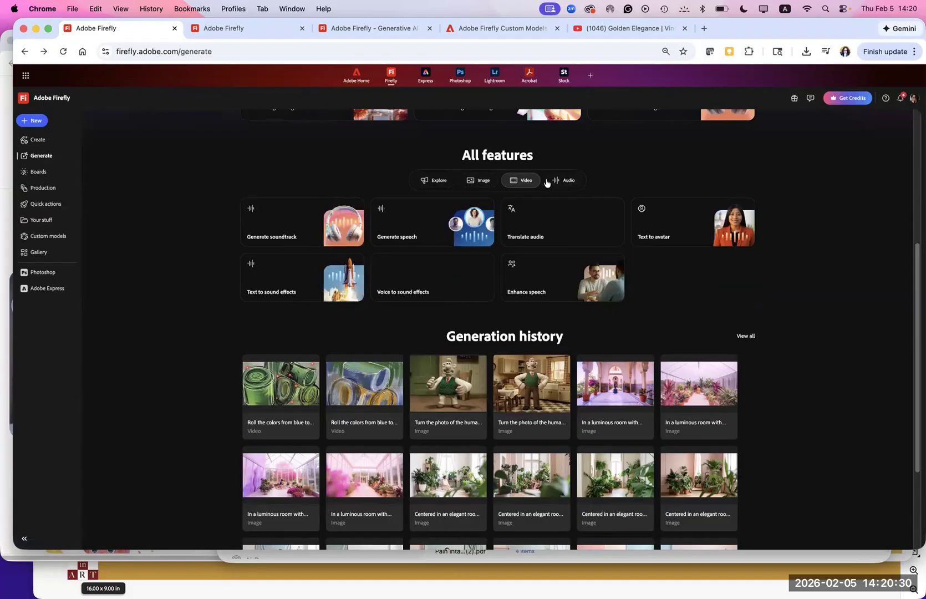
left_click(485, 184)
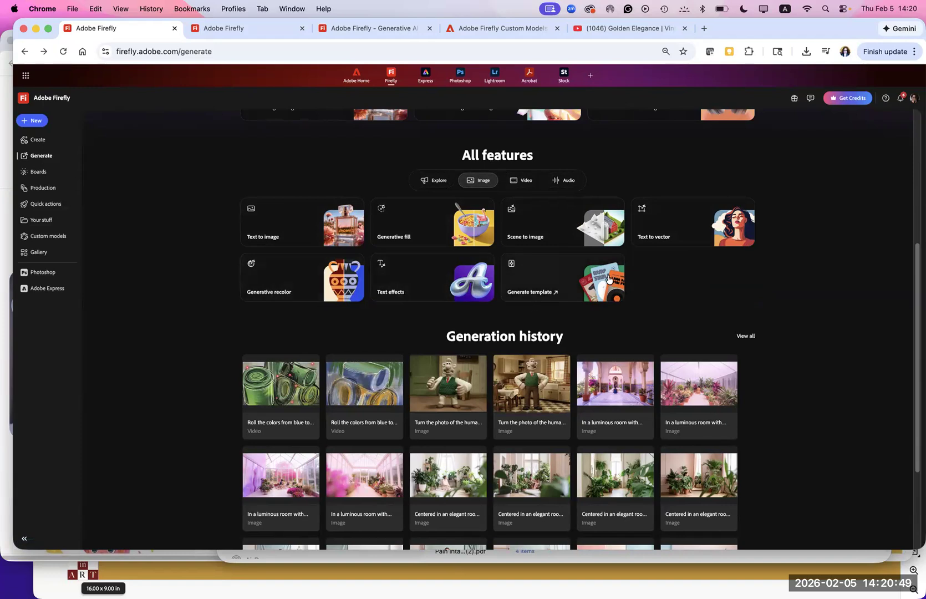
- Open the Scene to image feature to view its workspace, then go back to the Firefly Generate page
scroll(611, 283, "down", 1)
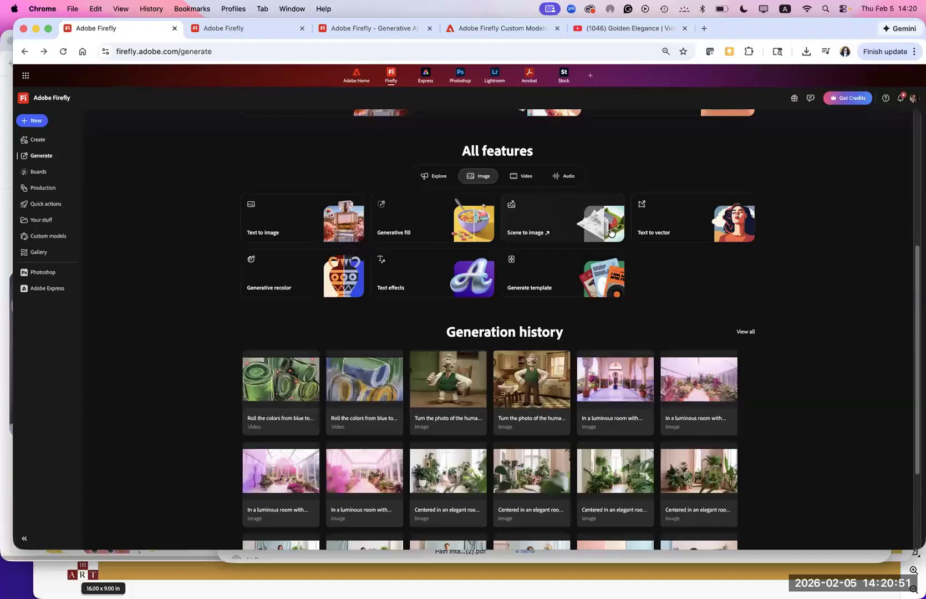
scroll(609, 229, "up", 1)
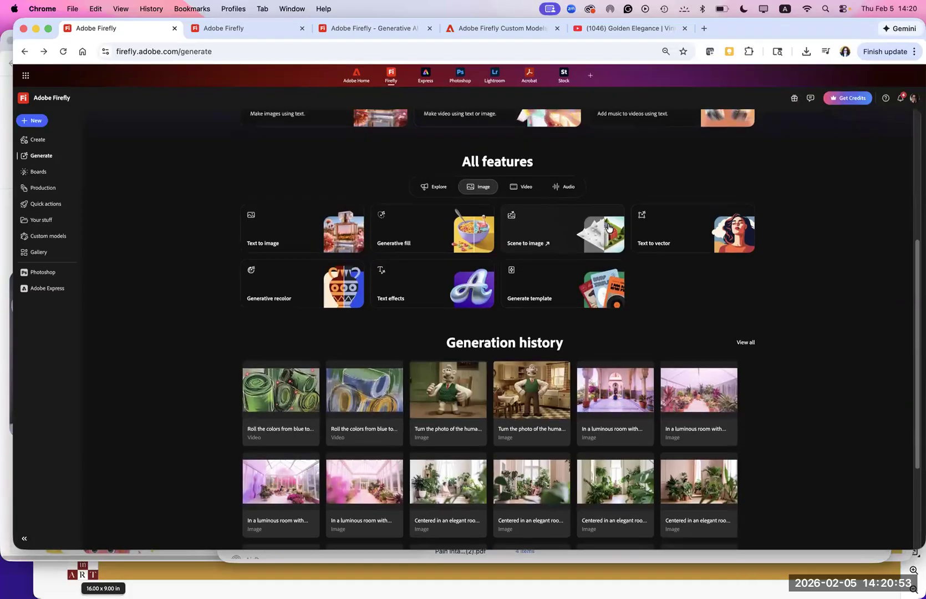
left_click(610, 230)
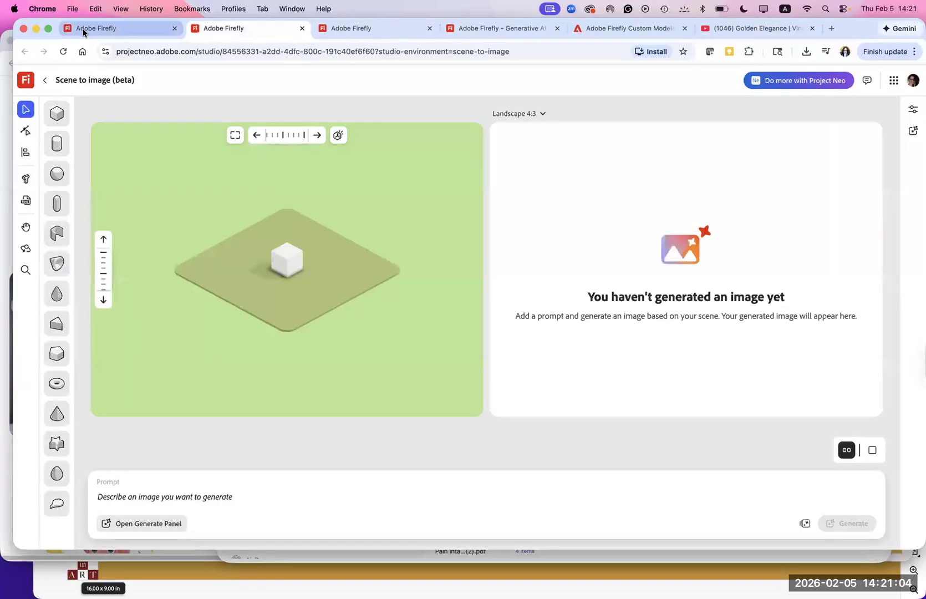
left_click(82, 28)
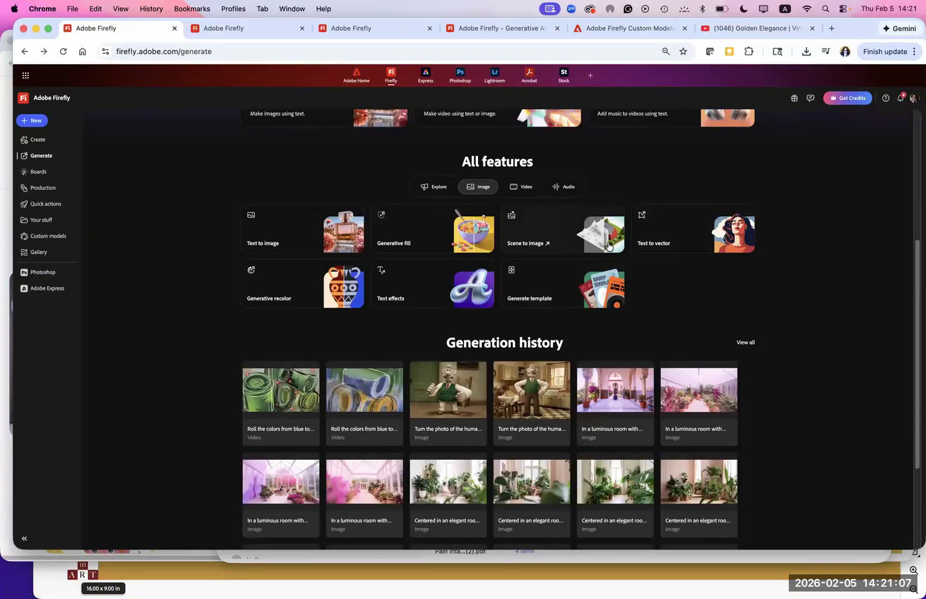
- Open the Text to vector feature and start a prompt with "A lilli"
left_click(731, 239)
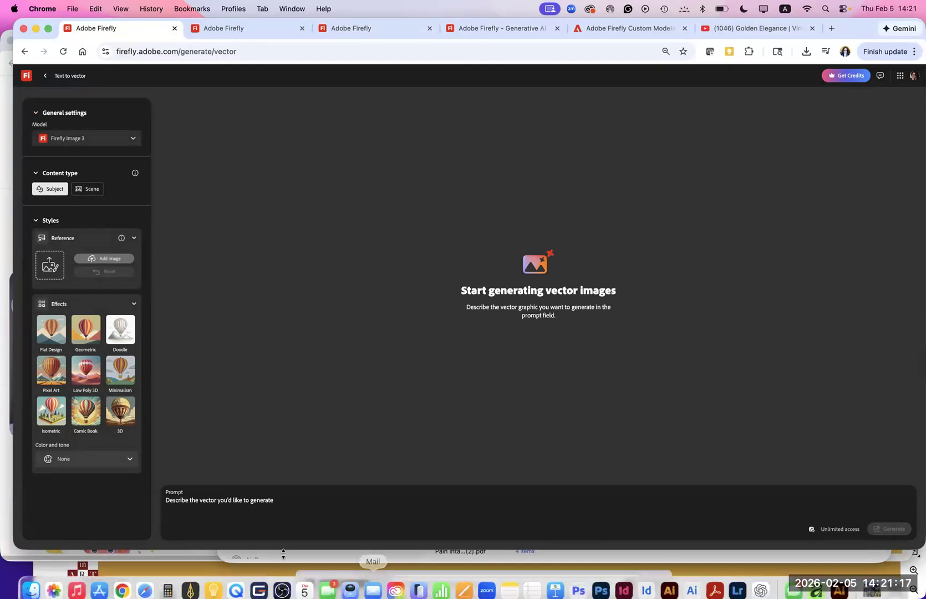
left_click(187, 501)
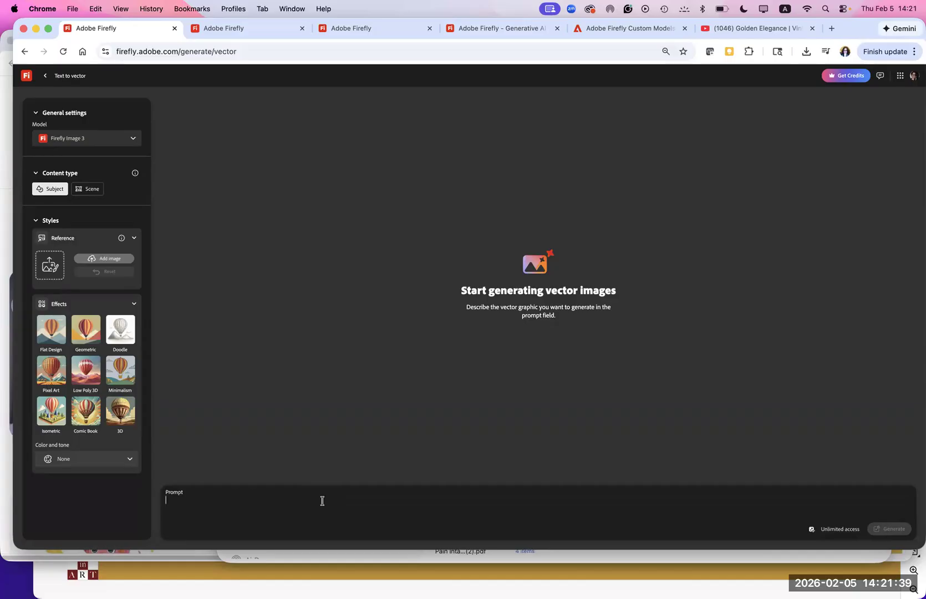
left_click(323, 501)
type("A lilli")
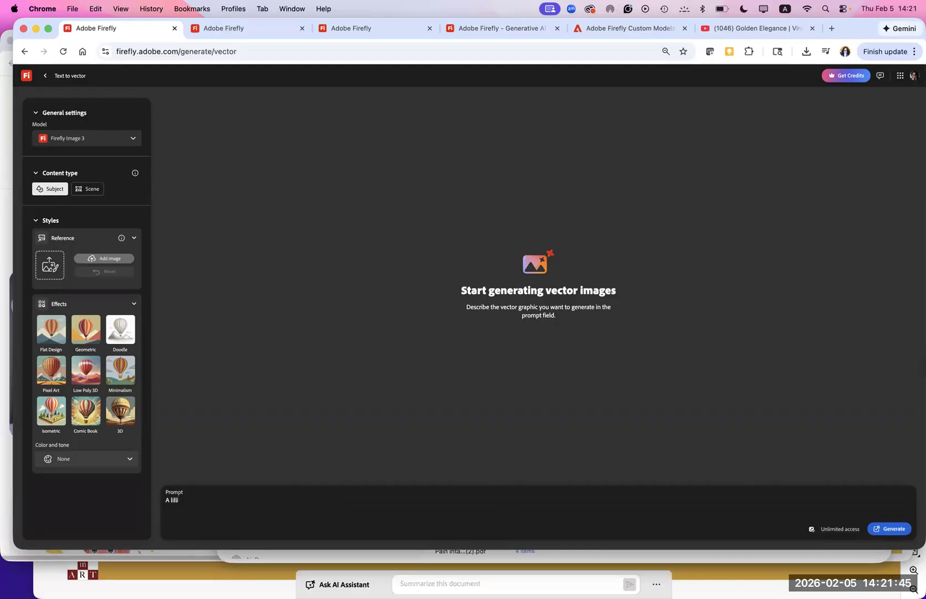
- Switch to Notes and copy the first two sentences of the frog prompt from the Firefly Seminar Feb 5 note
mouse_move(464, 579)
left_click(510, 581)
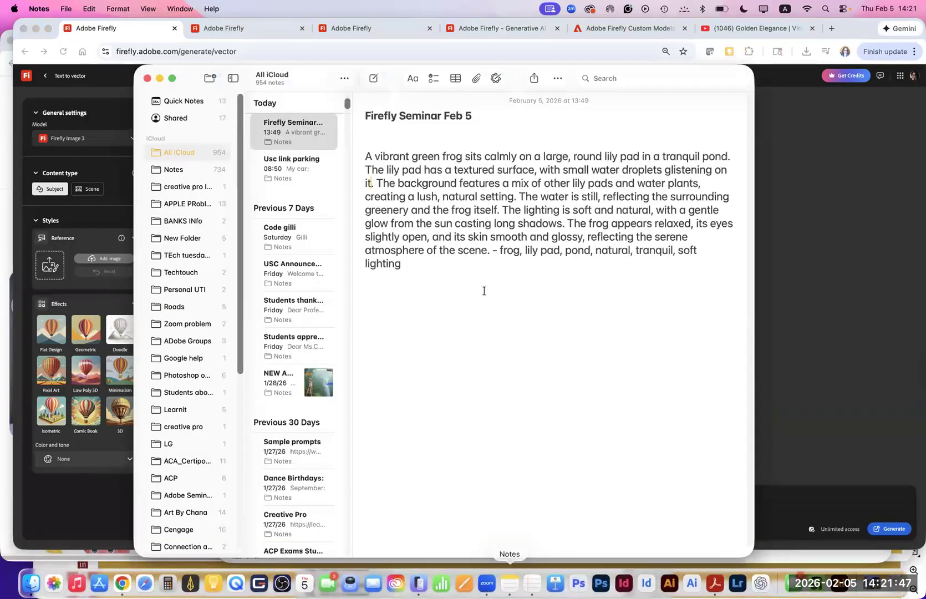
left_click_drag(363, 155, 729, 161)
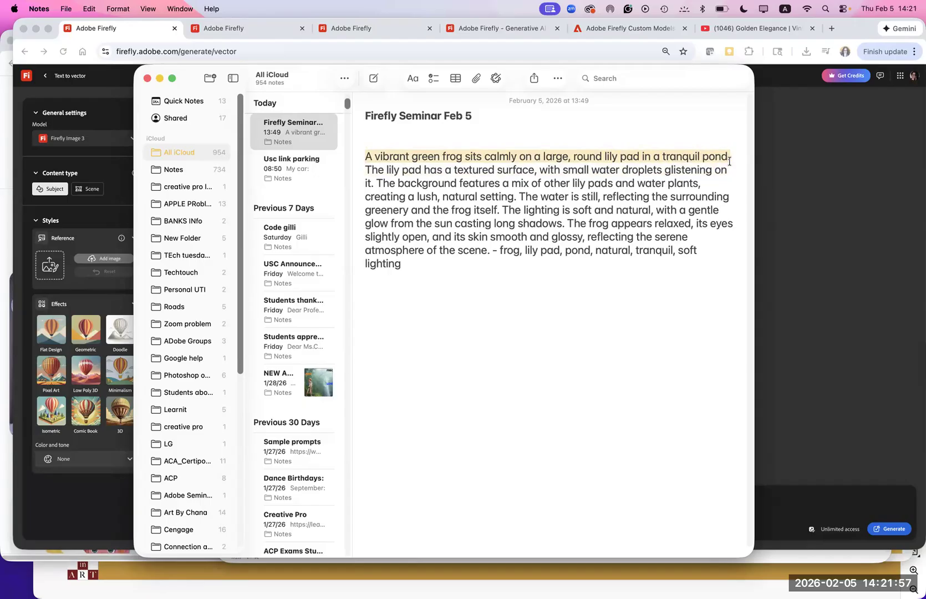
left_click_drag(728, 161, 377, 183)
key("super+c")
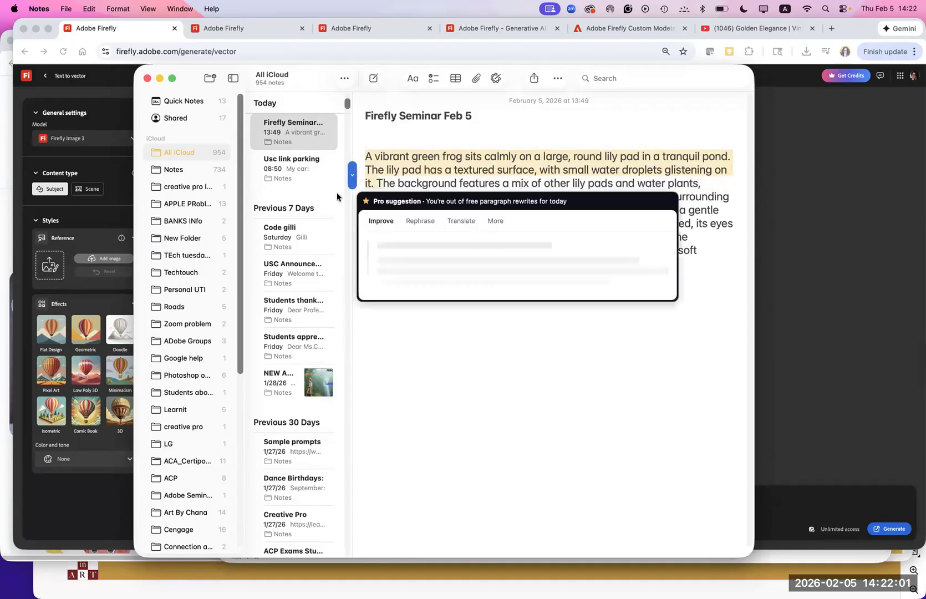
- Back in Firefly, replace the draft prompt with the copied frog and lily pad description and generate the vector images
left_click(807, 298)
left_click_drag(203, 502, 161, 503)
key("super+v")
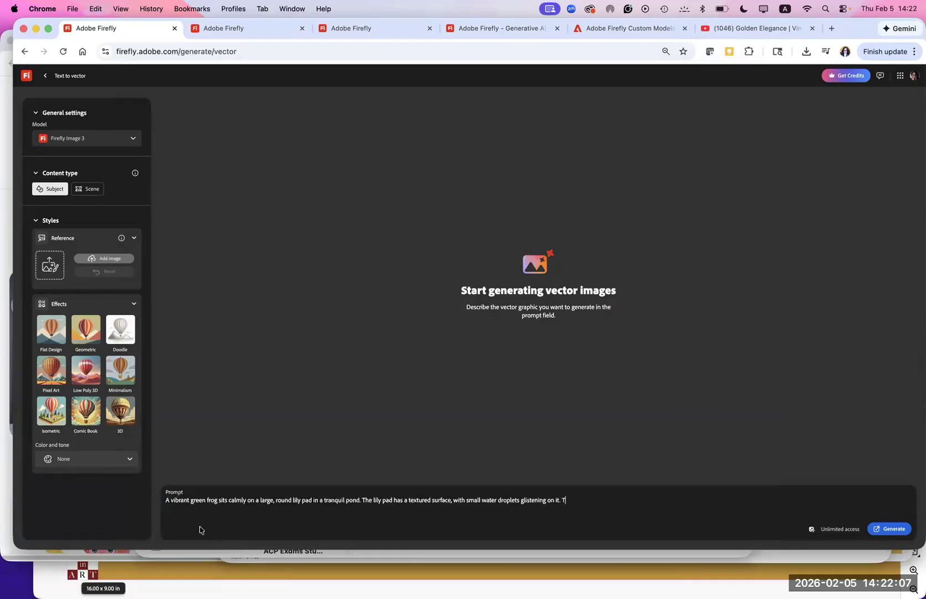
left_click(891, 529)
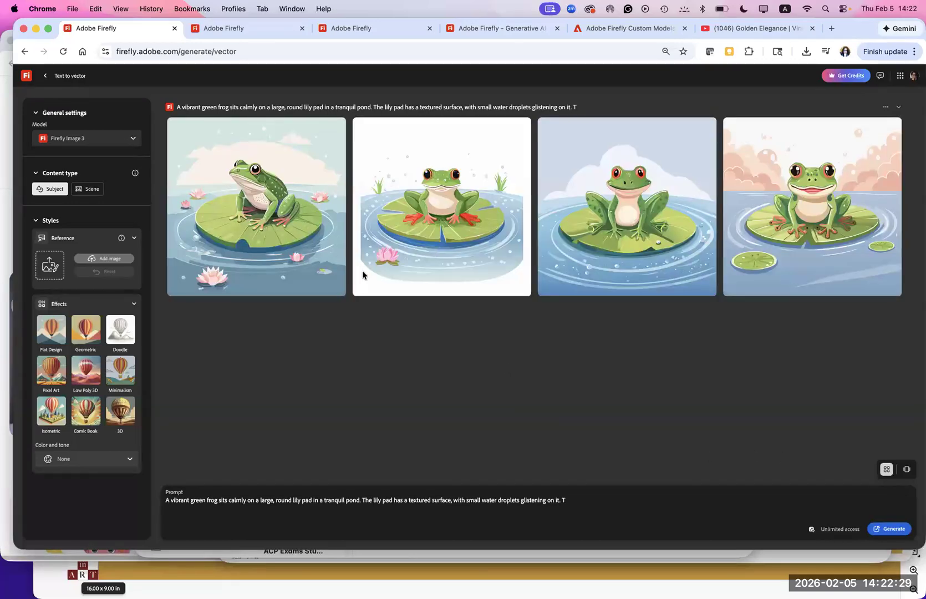
- Preview the generated frog vectors one after another at large size, then close the preview
left_click(295, 252)
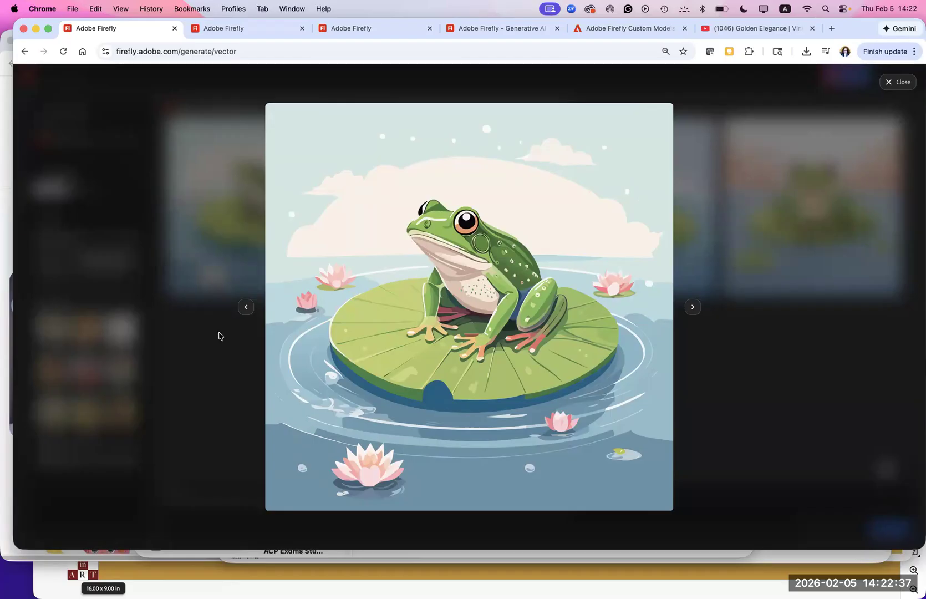
left_click(692, 307)
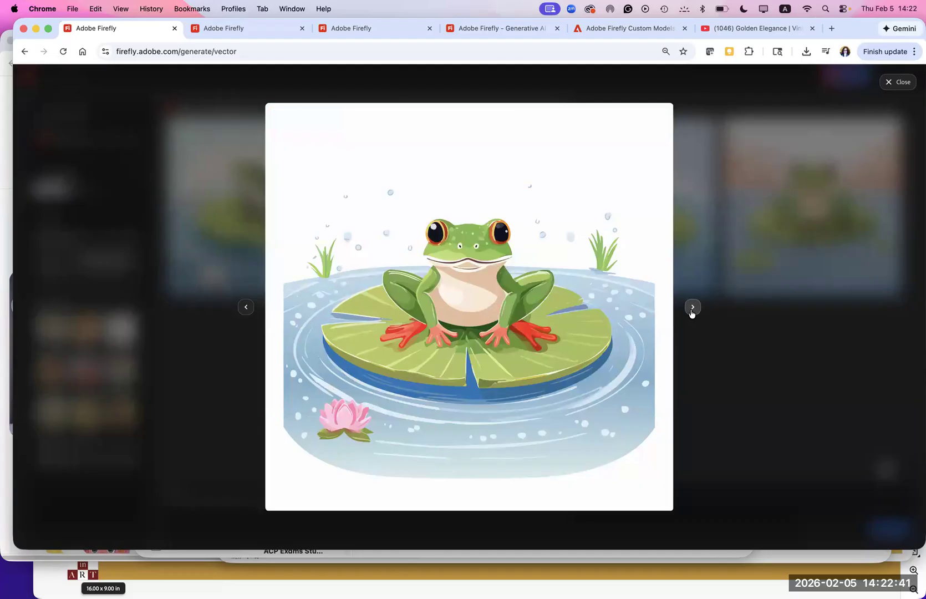
left_click(693, 308)
left_click(692, 308)
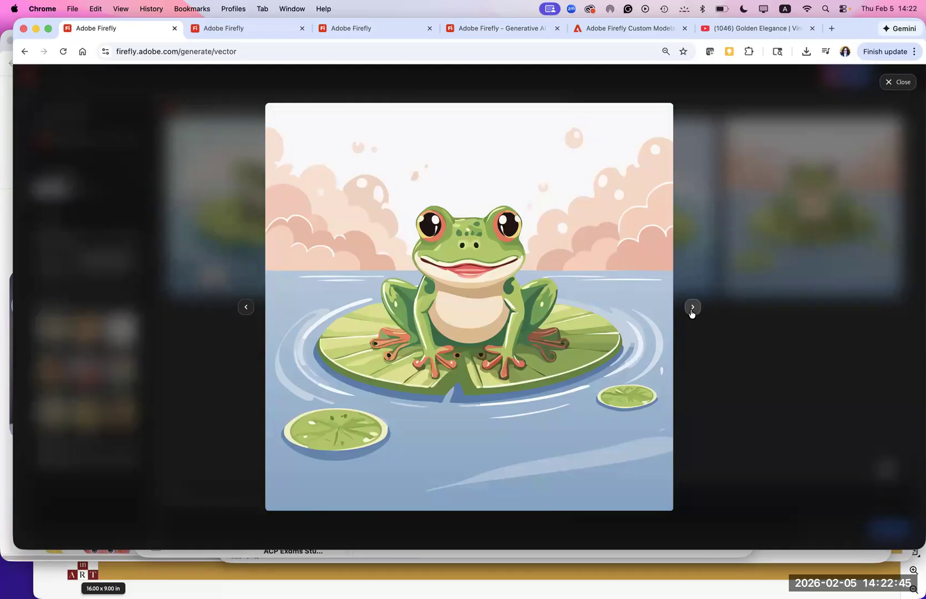
left_click(898, 82)
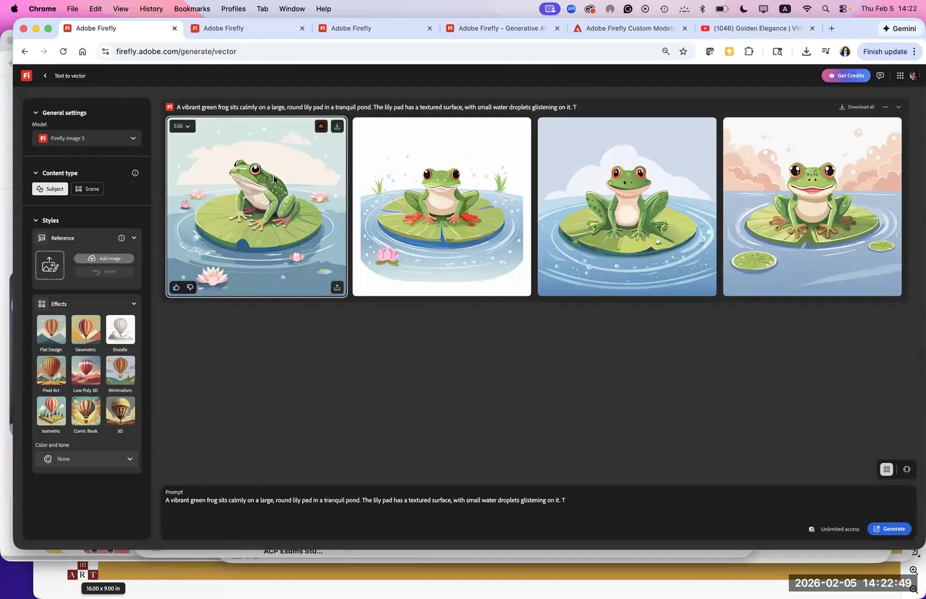
- Send the first frog vector to Illustrator through the Creative Cloud desktop app, dismiss the feedback survey and put the floating Layers panel away
left_click(320, 128)
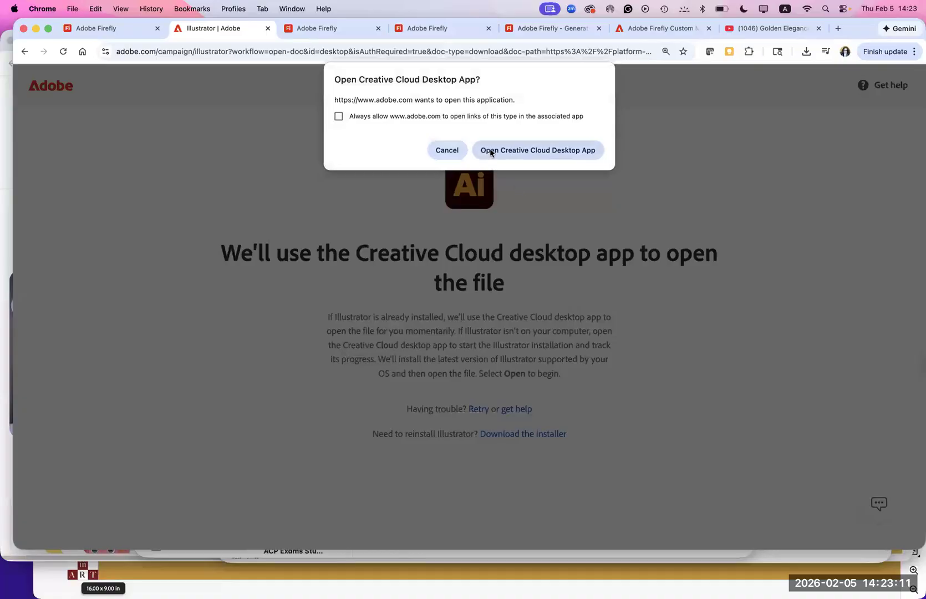
left_click(491, 151)
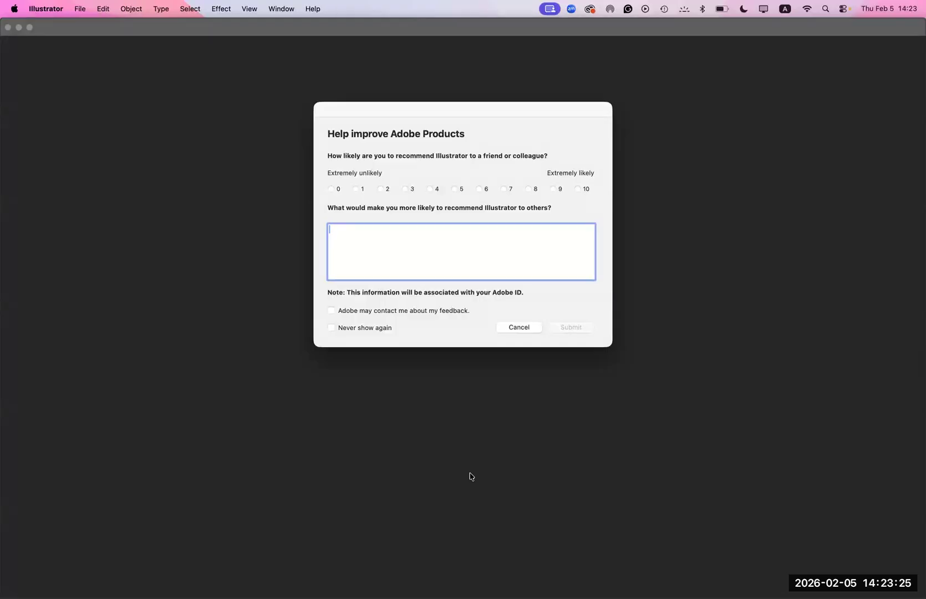
left_click(518, 327)
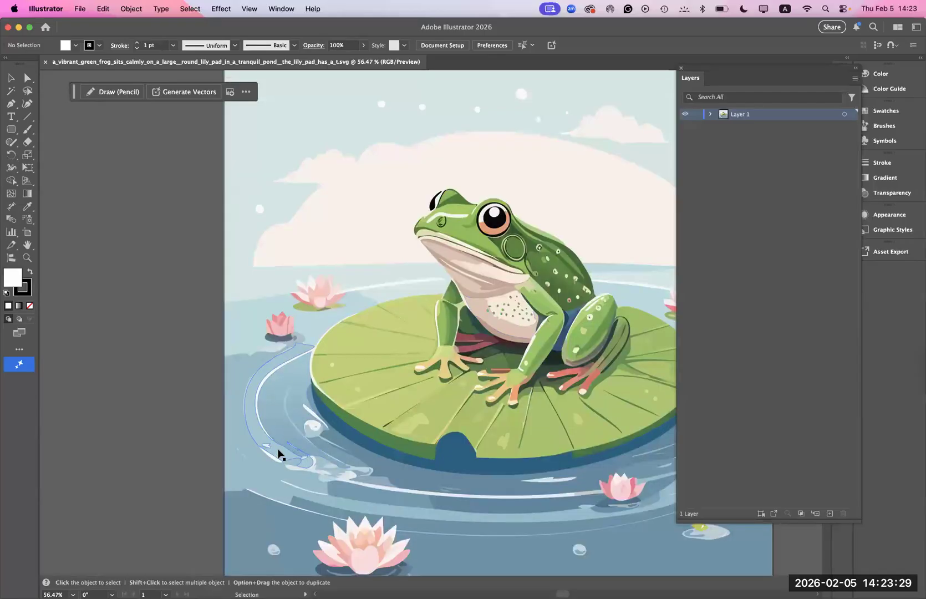
left_click(690, 79)
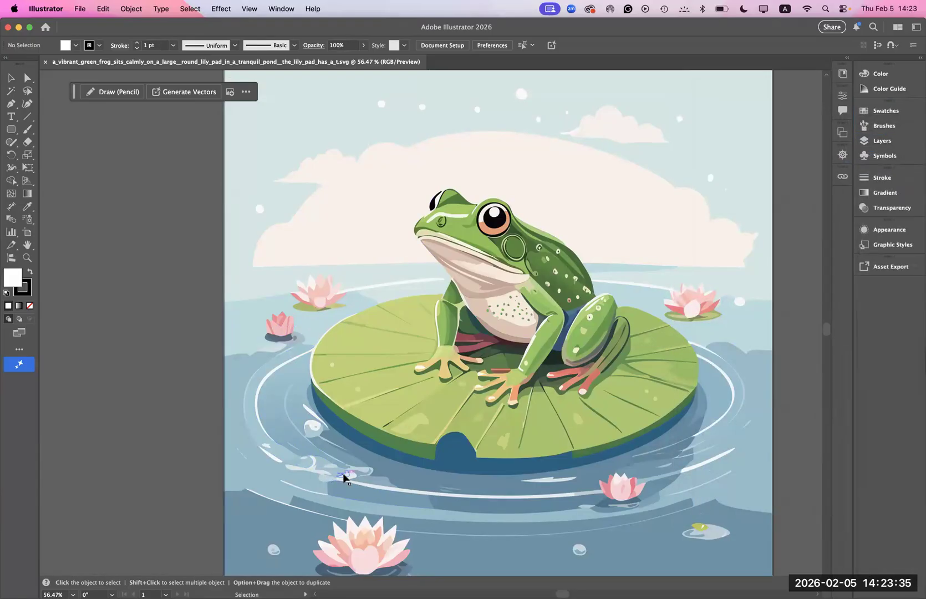
- Duplicate the frog artboard with its artwork directly beside the original using the Artboard tool
key("a")
key("super+minus")
key("super+minus")
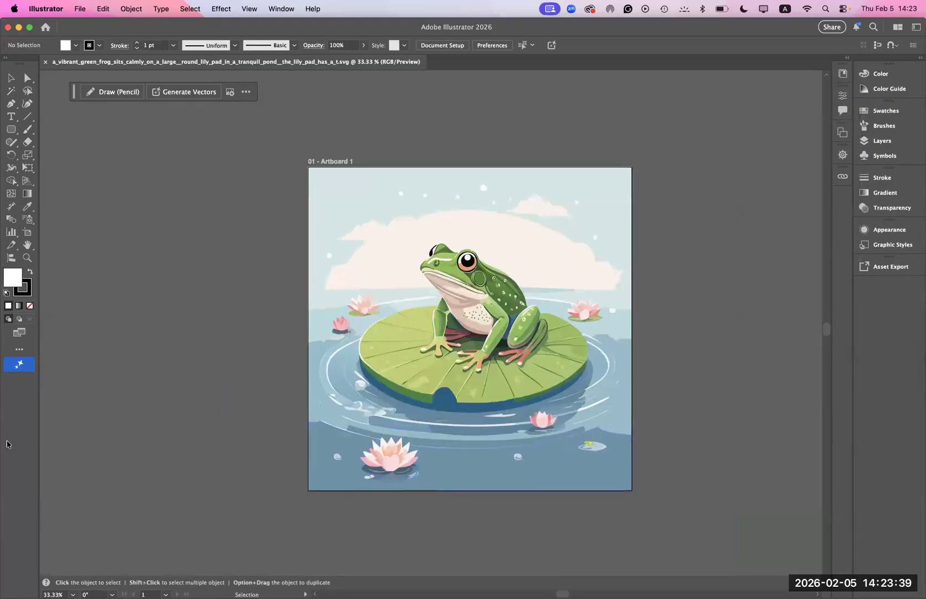
left_click(27, 231)
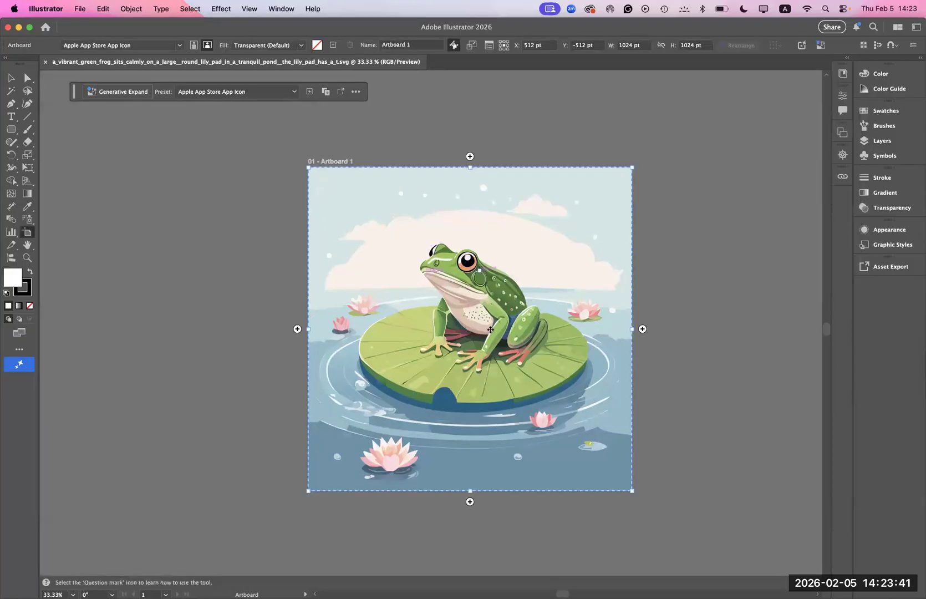
key("space")
left_click_drag(481, 410, 260, 391)
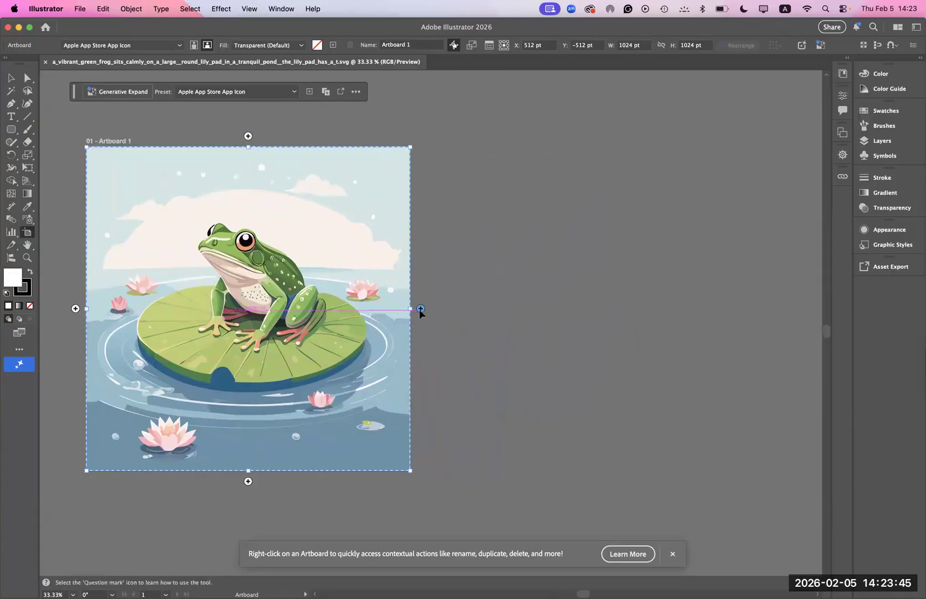
left_click(421, 309)
key("super+z")
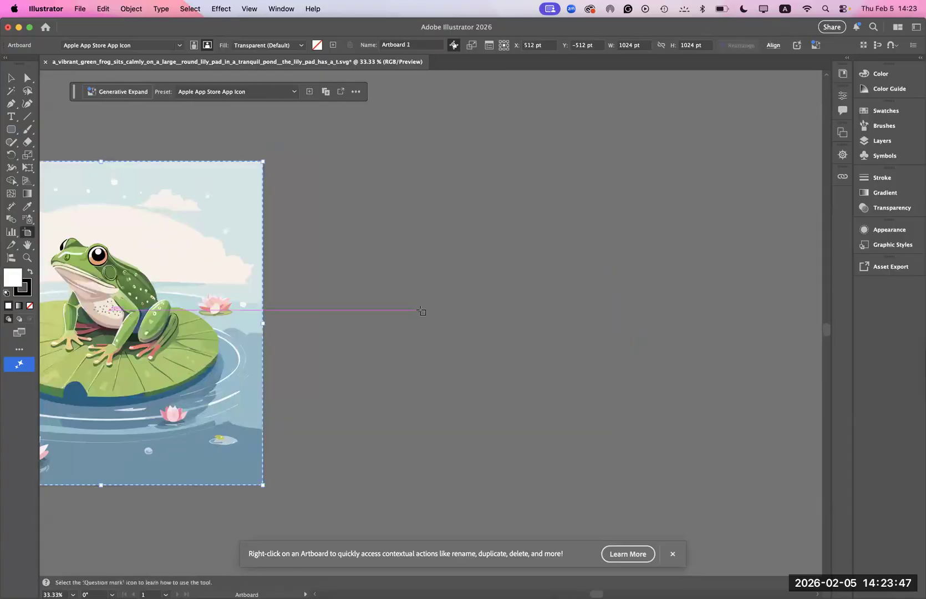
left_click(275, 325, "alt")
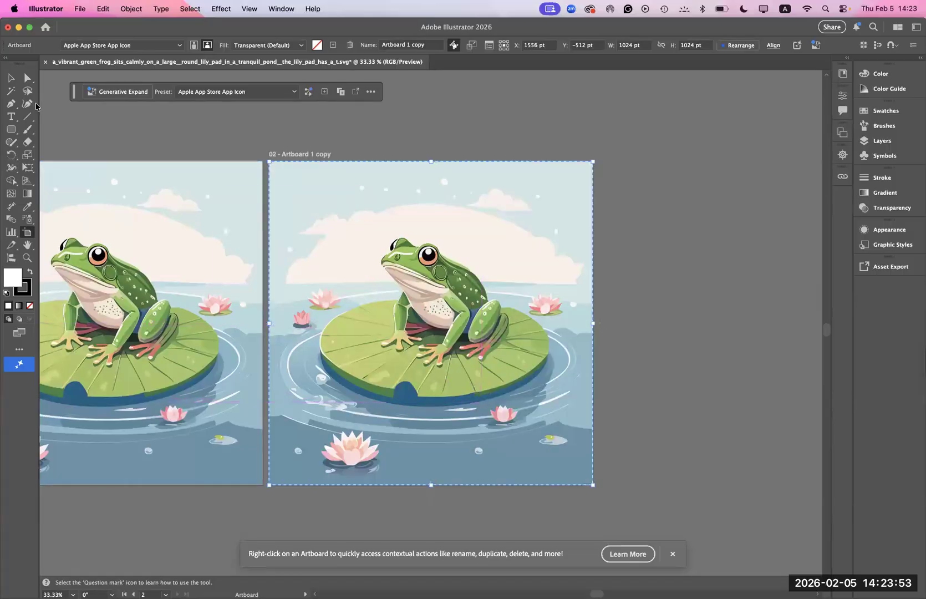
- Select all artwork on the duplicated frog artboard only and open the Recolor options for it
left_click(10, 78)
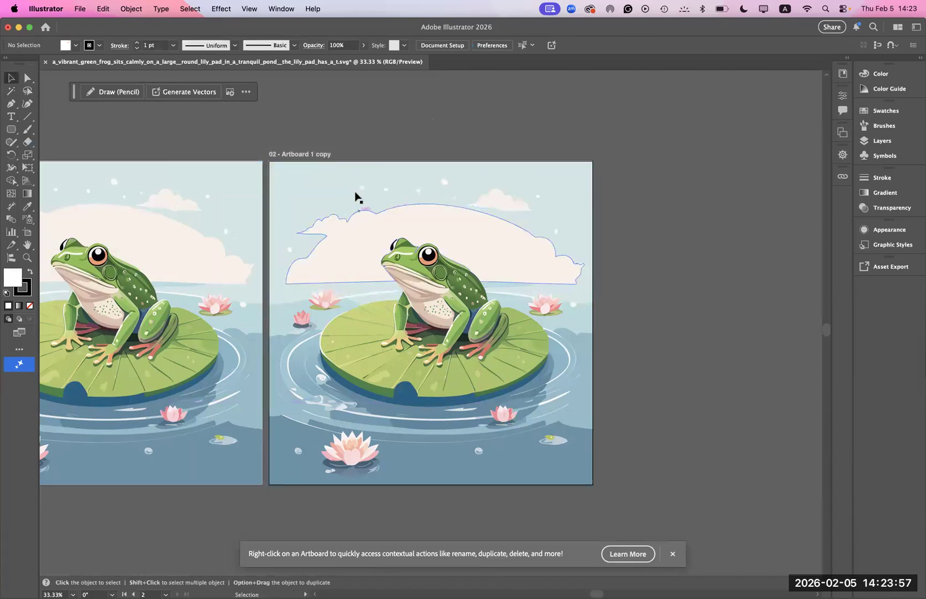
left_click(357, 195)
key("super+a")
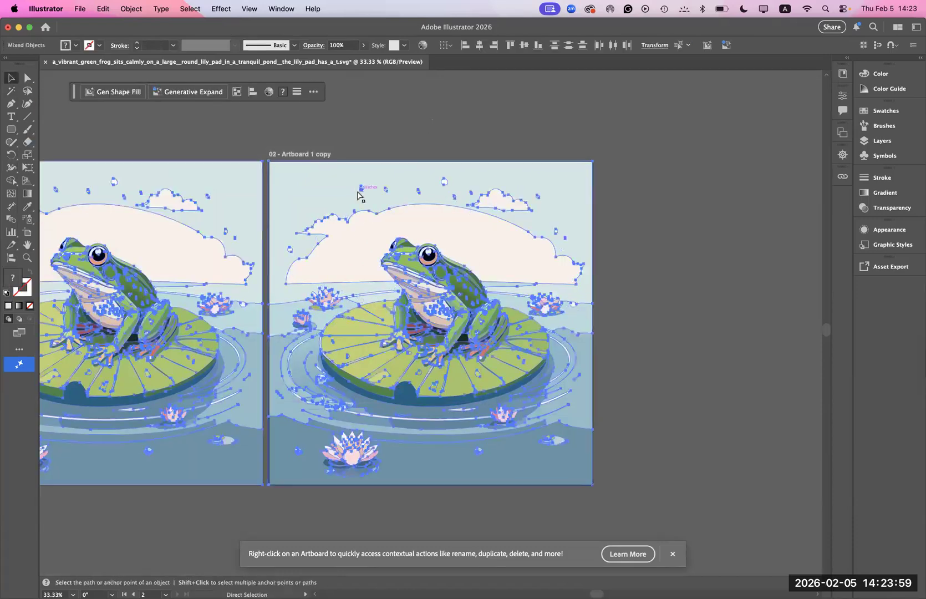
left_click(411, 118)
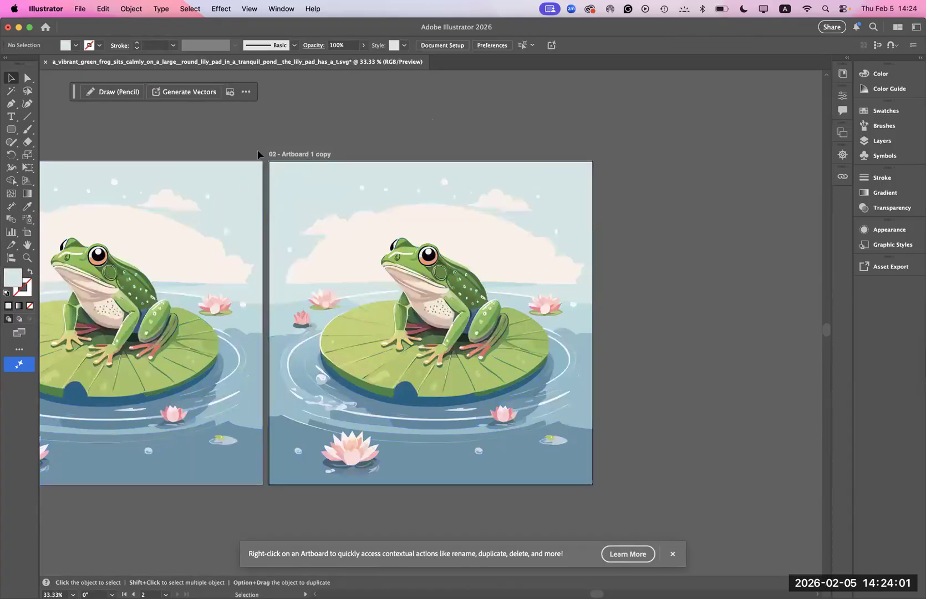
left_click_drag(266, 152, 590, 489)
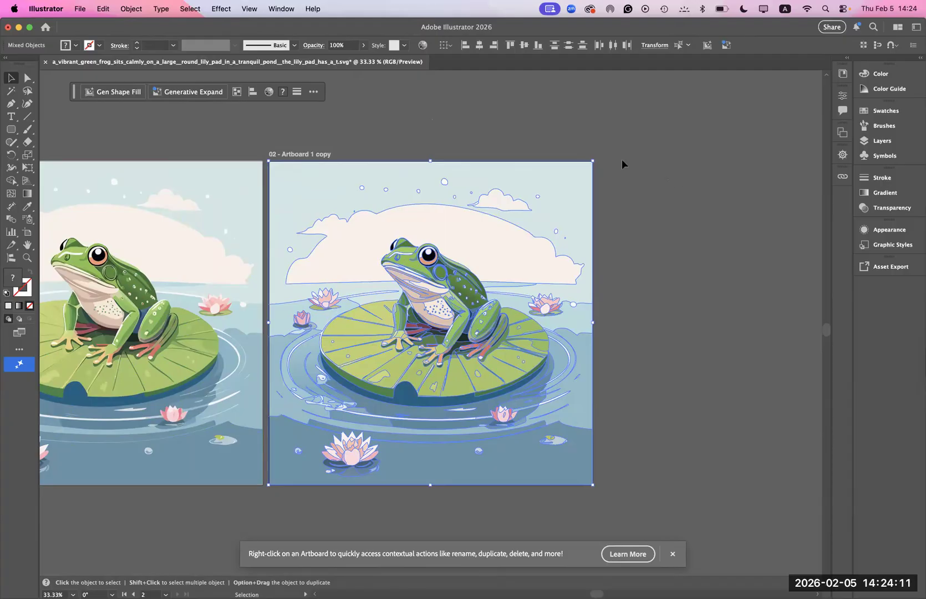
left_click(422, 45)
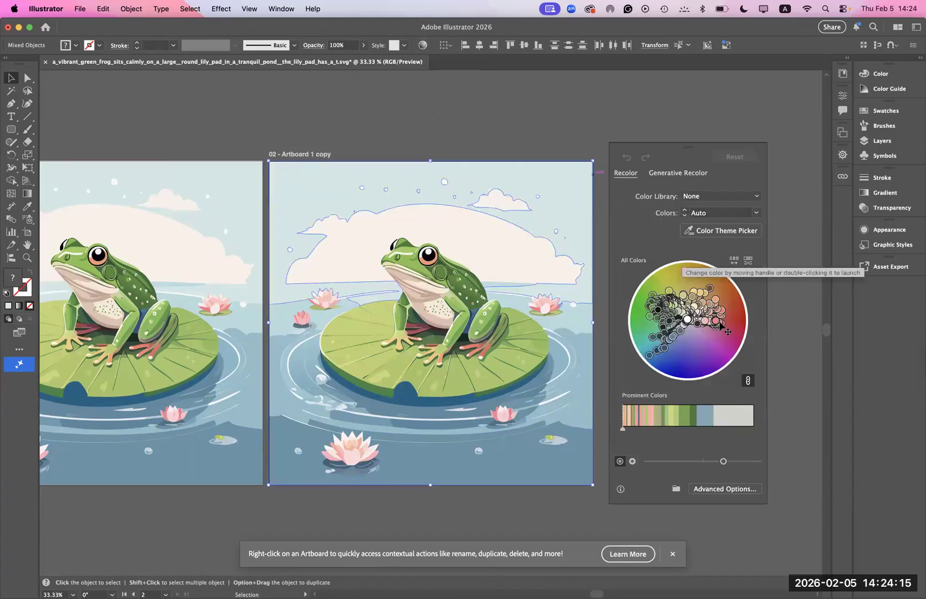
- Rotate the duplicated frog artwork's colors on the color wheel to reds, khaki and lavender, save the artwork colors as a swatch group and apply the recolor
left_click_drag(721, 328, 667, 345)
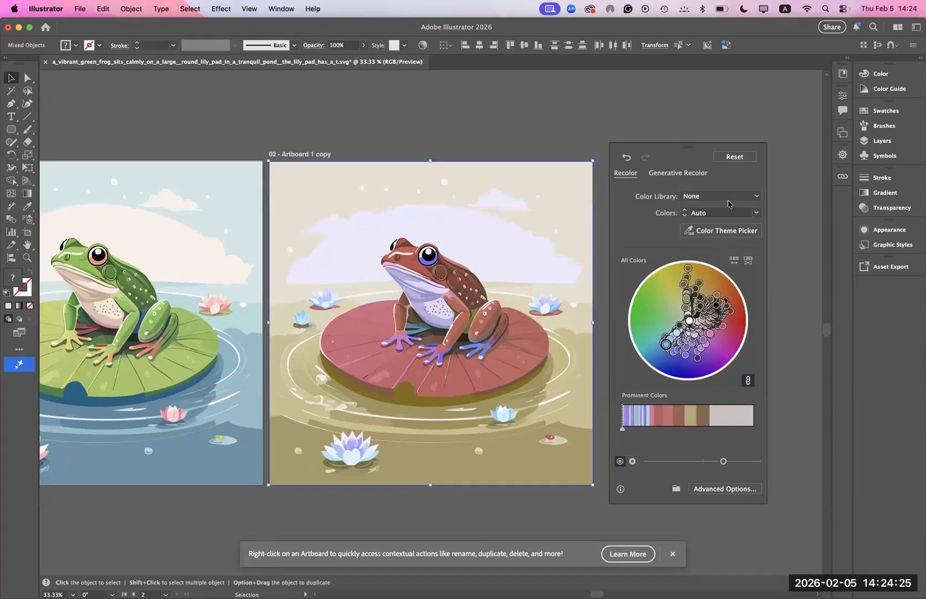
left_click(714, 490)
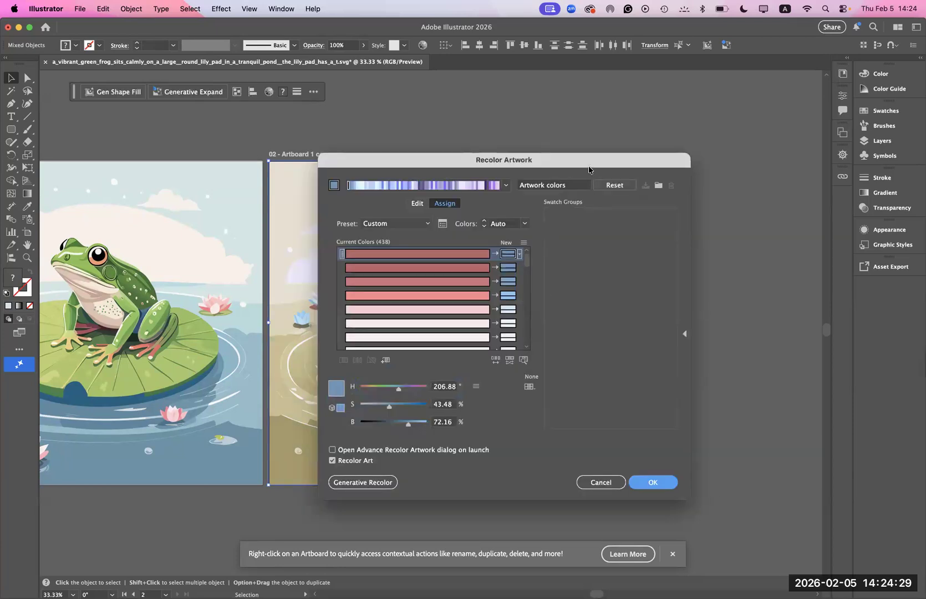
left_click_drag(574, 160, 716, 111)
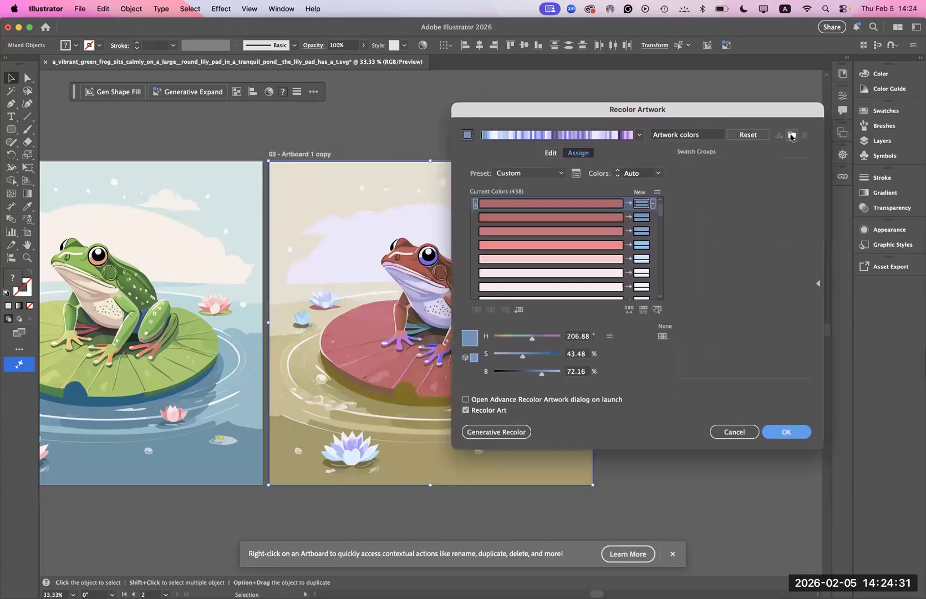
left_click(731, 190)
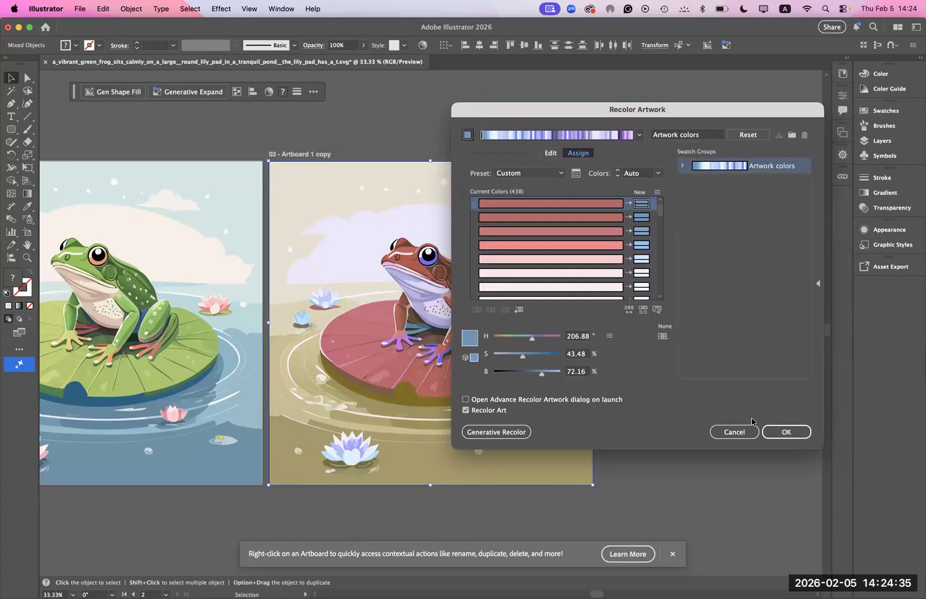
left_click(783, 432)
left_click(717, 438)
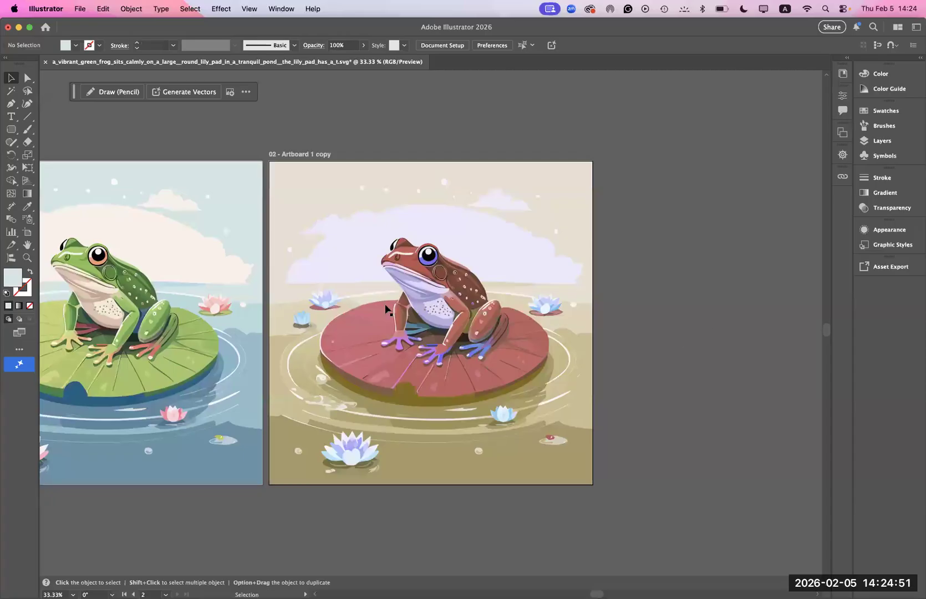
- Duplicate the recolored frog artboard with its artwork directly beside it using the Artboard tool
left_click(288, 236)
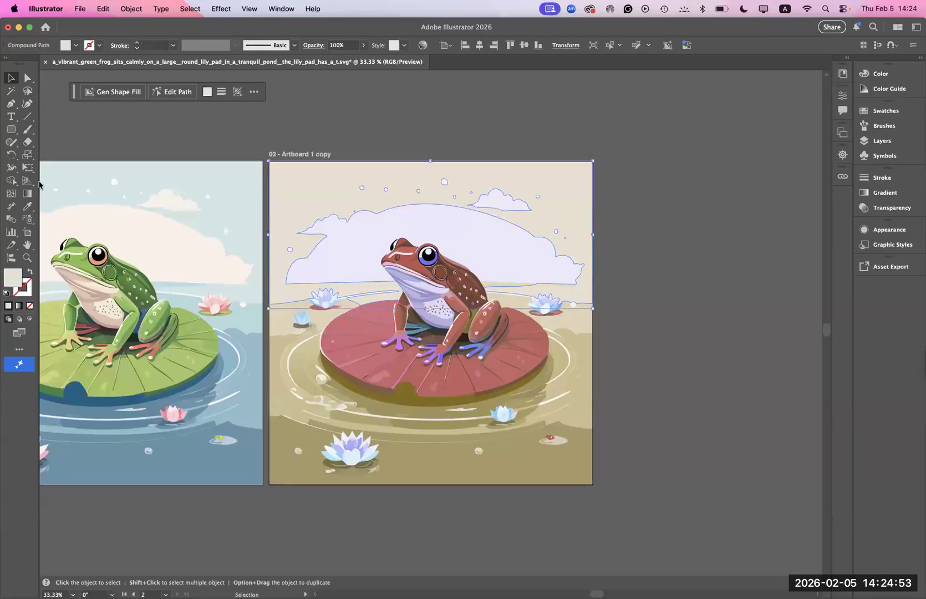
left_click(27, 233)
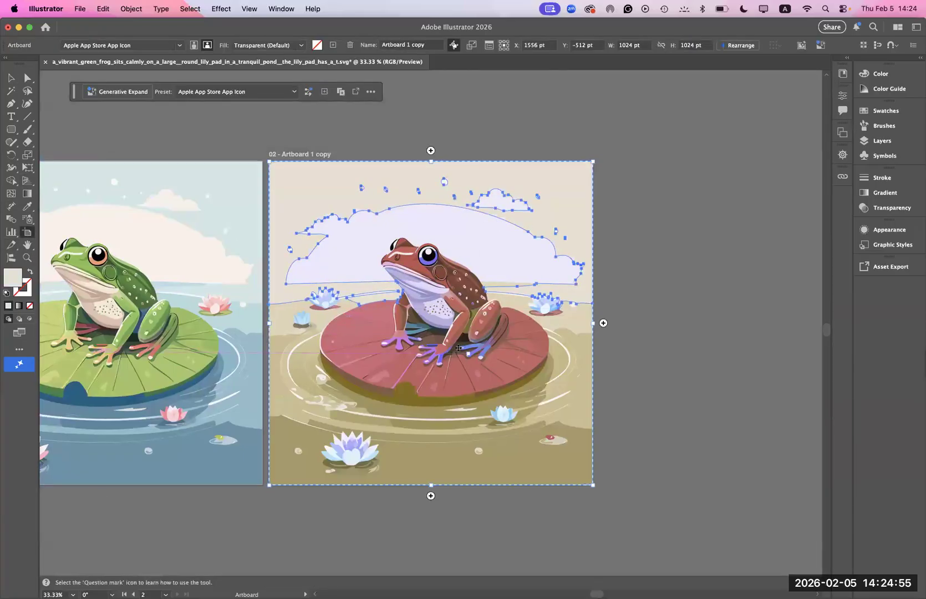
left_click(603, 323)
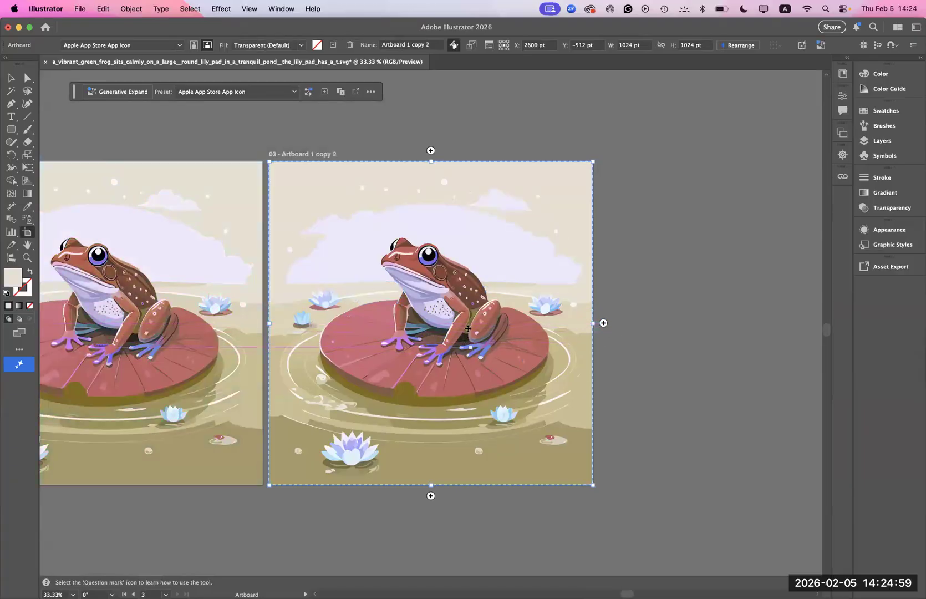
left_click(8, 77)
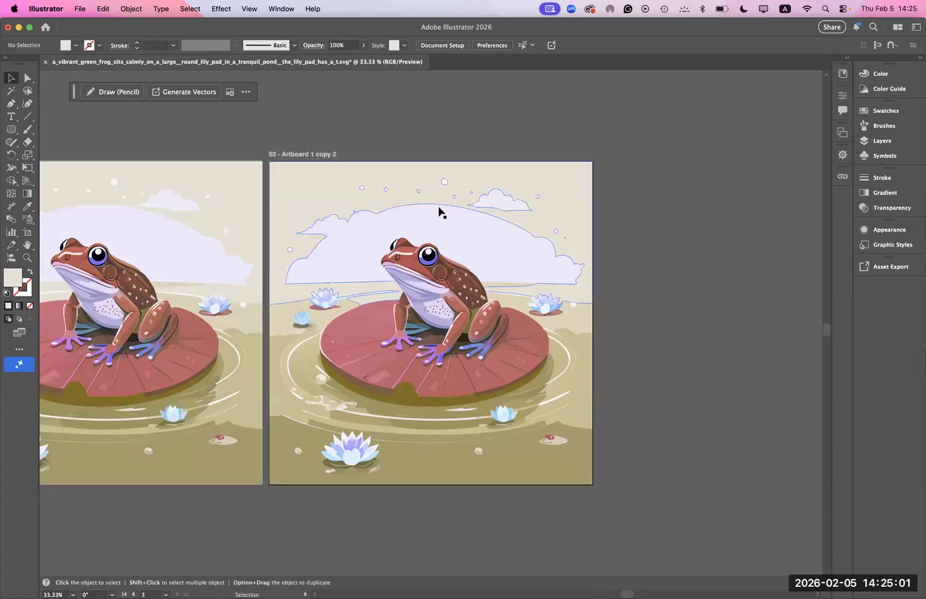
- Isolate the beige sky's compound path on the third artboard and delete the sky along with its small cloud and dot shapes
left_click(463, 201)
double_click(463, 201)
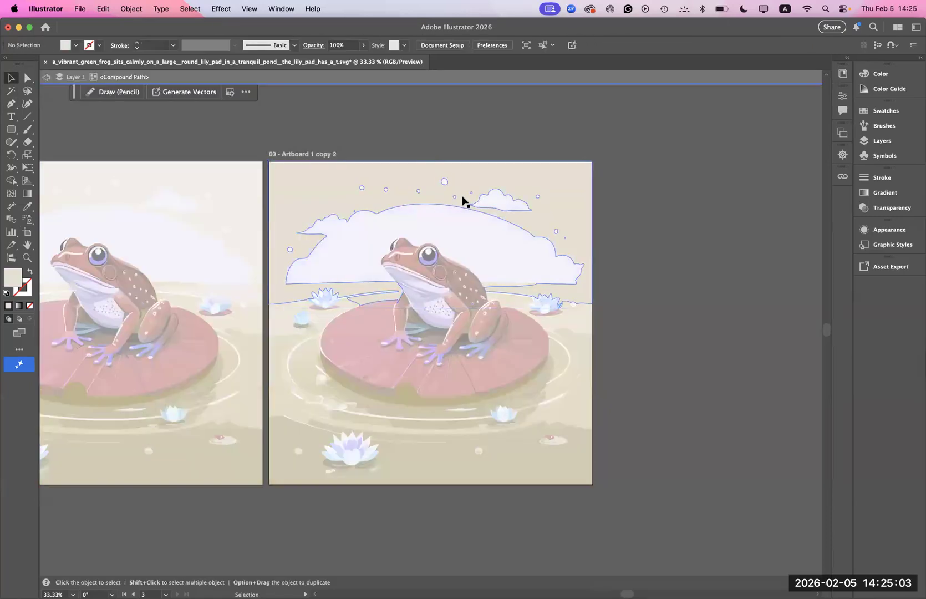
left_click(463, 201)
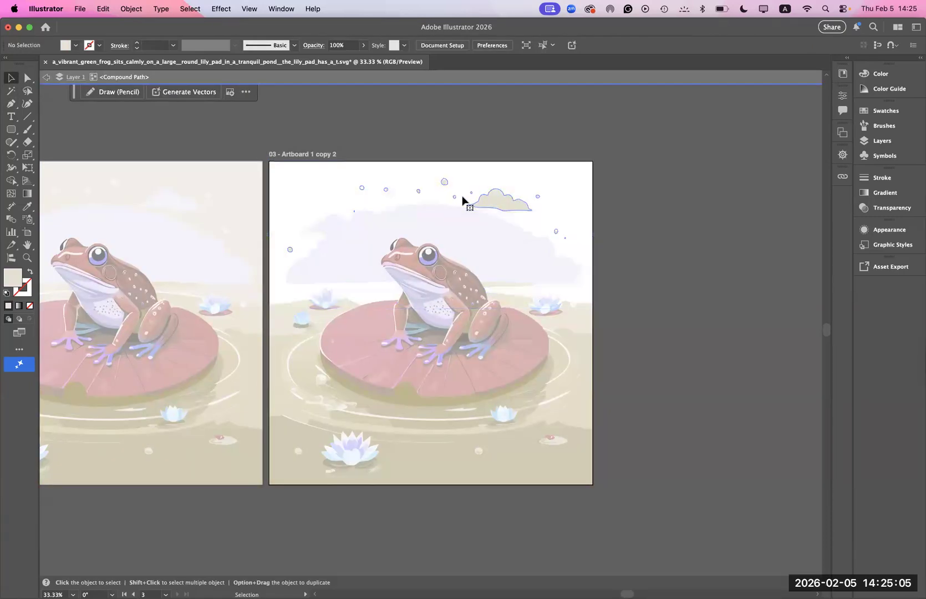
left_click(487, 200)
left_click(524, 198)
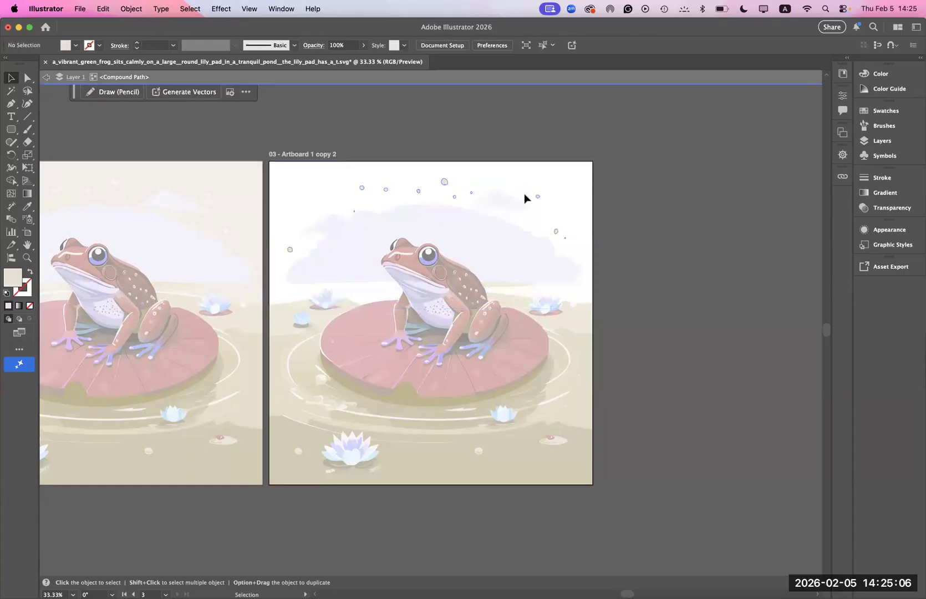
double_click(579, 192)
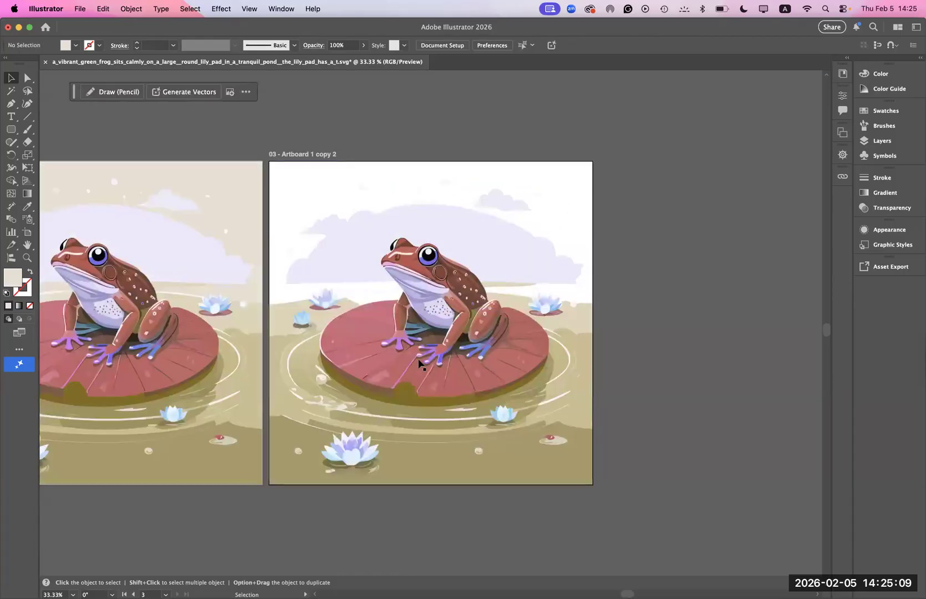
- Delete the large lavender cloud shape behind the frog on the third artboard
double_click(411, 365)
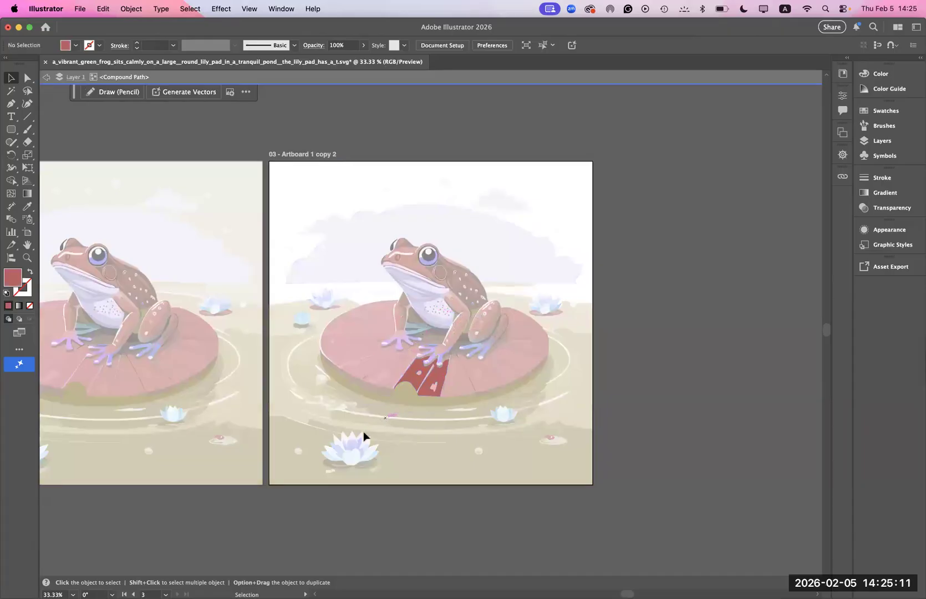
double_click(414, 441)
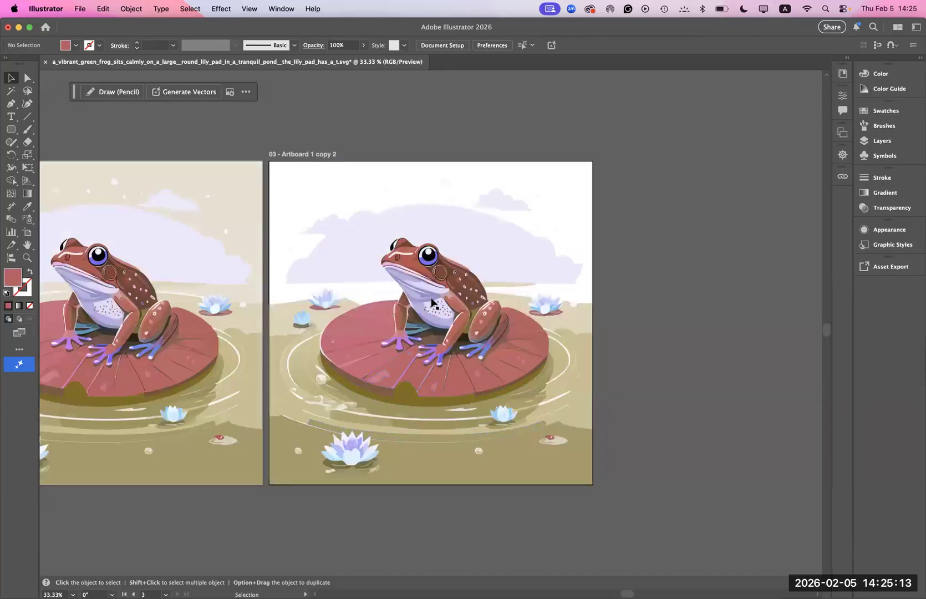
left_click(432, 305)
left_click(355, 249)
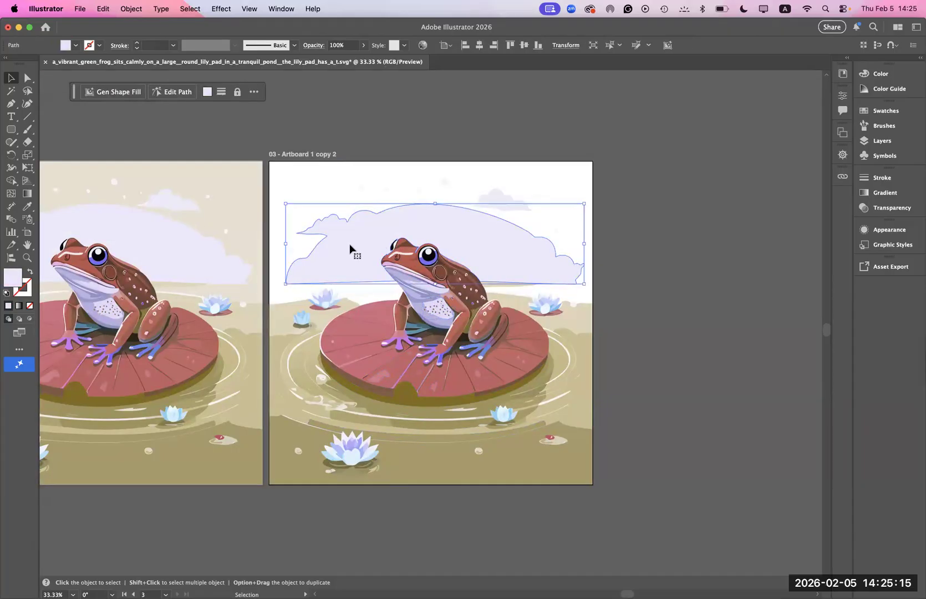
key("Delete")
- Delete the water lilies and water shapes beside and below the frog's lily pad on the third artboard
left_click(311, 302)
left_click_drag(293, 274, 340, 312)
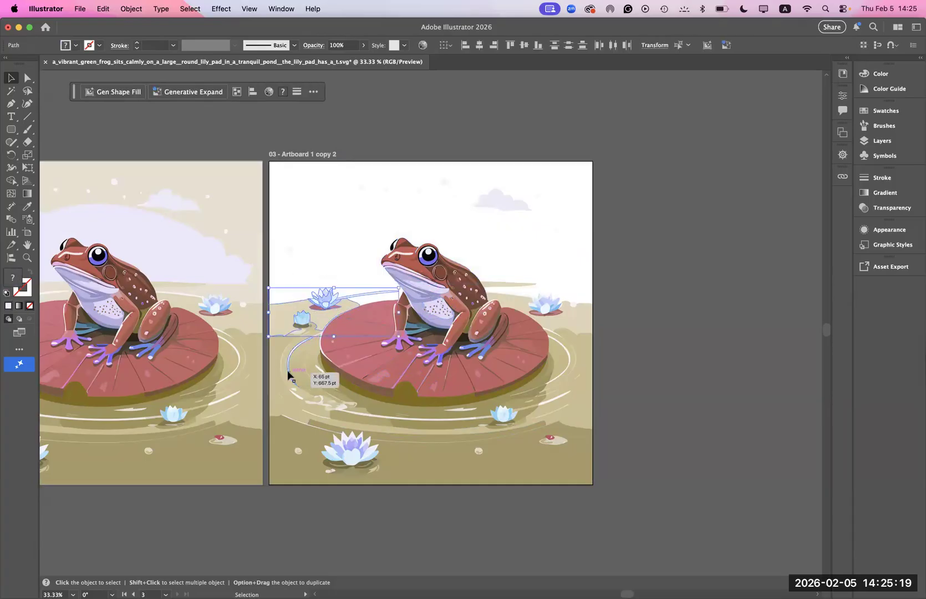
key("Delete")
left_click_drag(284, 303, 315, 368)
key("Delete")
left_click_drag(286, 400, 329, 484)
key("Delete")
left_click_drag(312, 430, 415, 482)
left_click_drag(464, 427, 530, 450)
key("Delete")
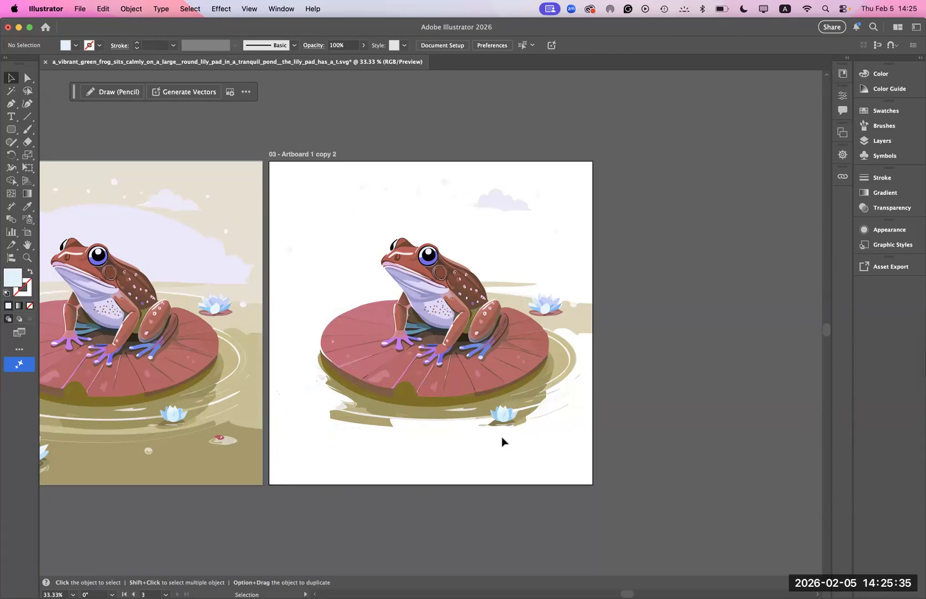
- Switch to the Firefly text-to-vector results in Chrome and download the second frog vector
mouse_move(213, 588)
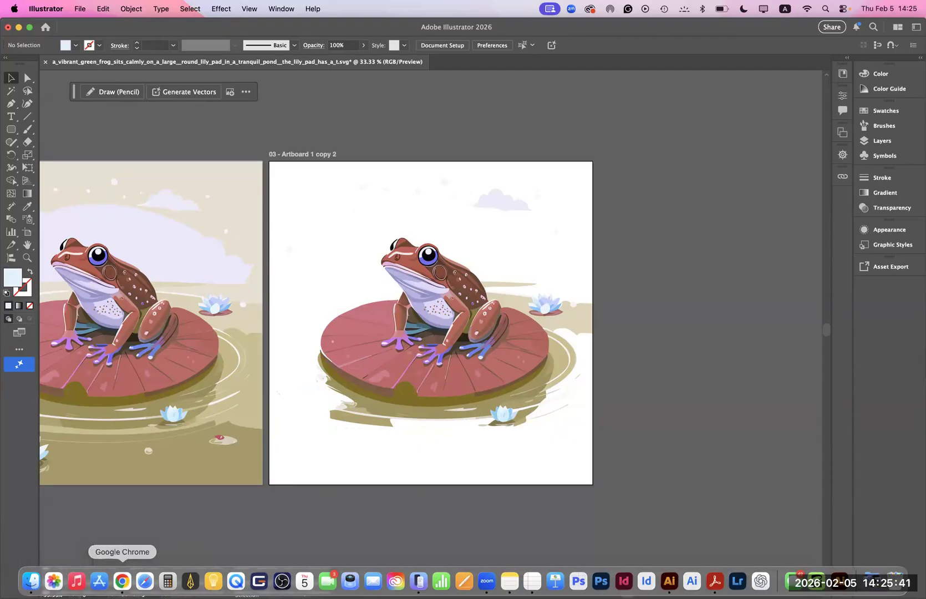
left_click(122, 580)
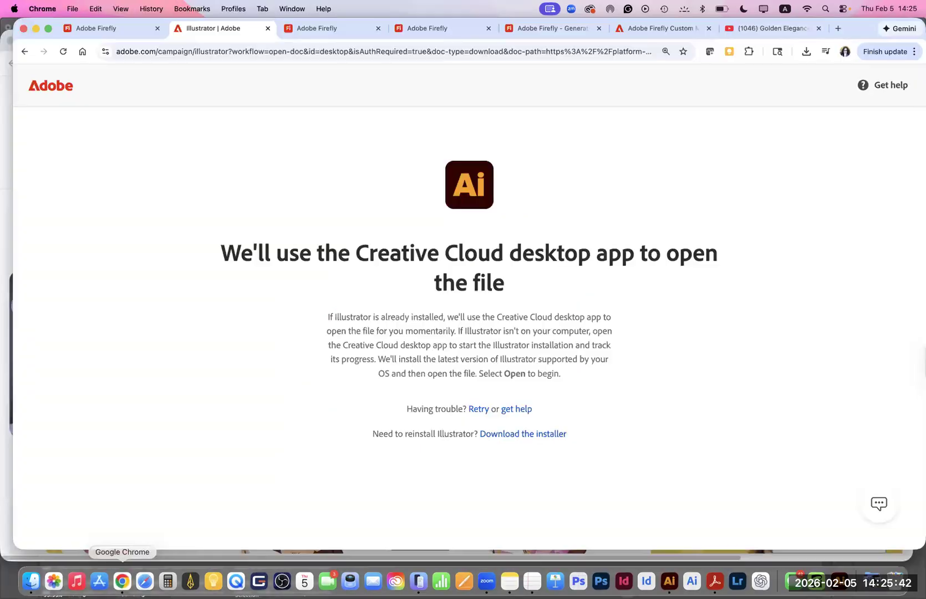
left_click(123, 29)
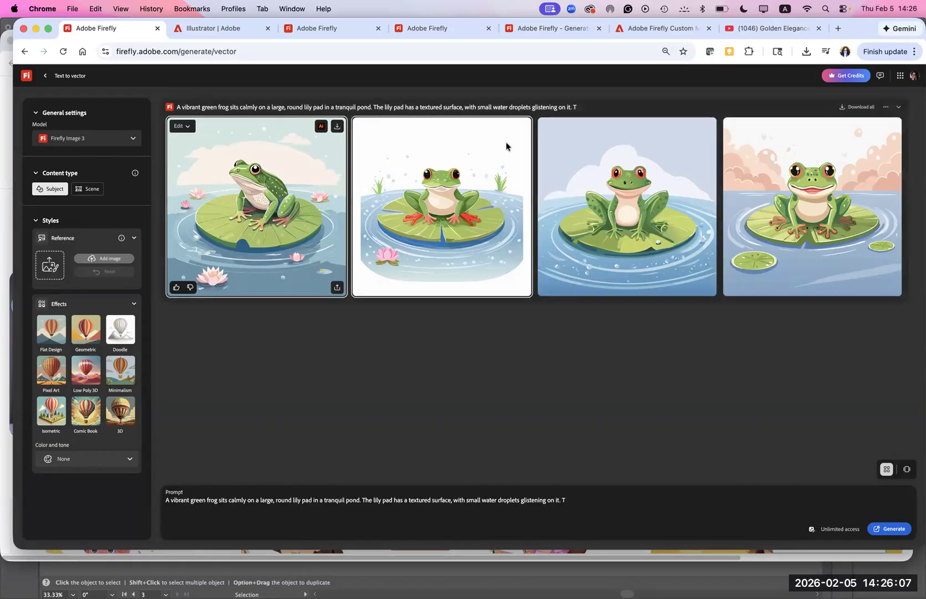
left_click(522, 126)
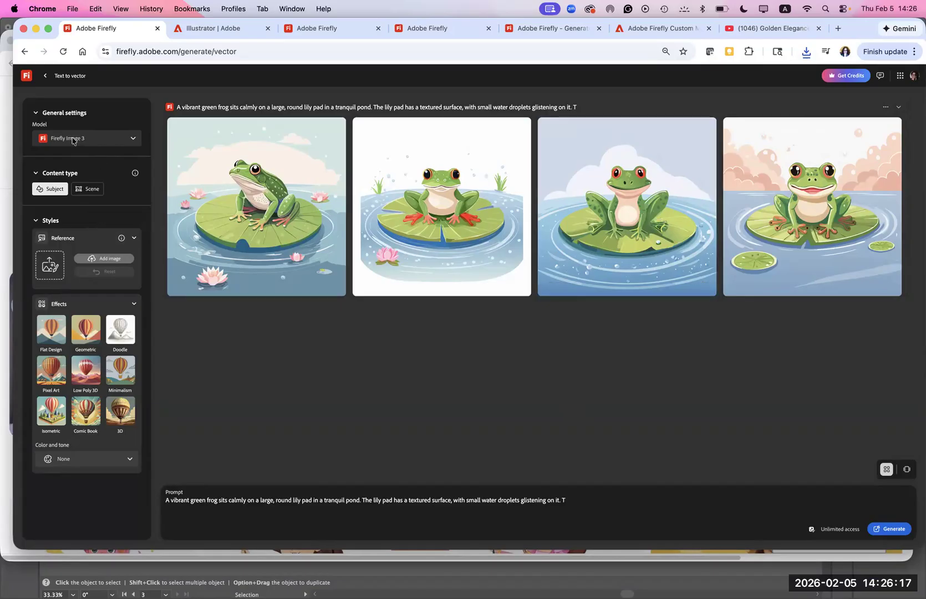
- Leave the vector results and open the generation history among the stored Firefly files
left_click(45, 77)
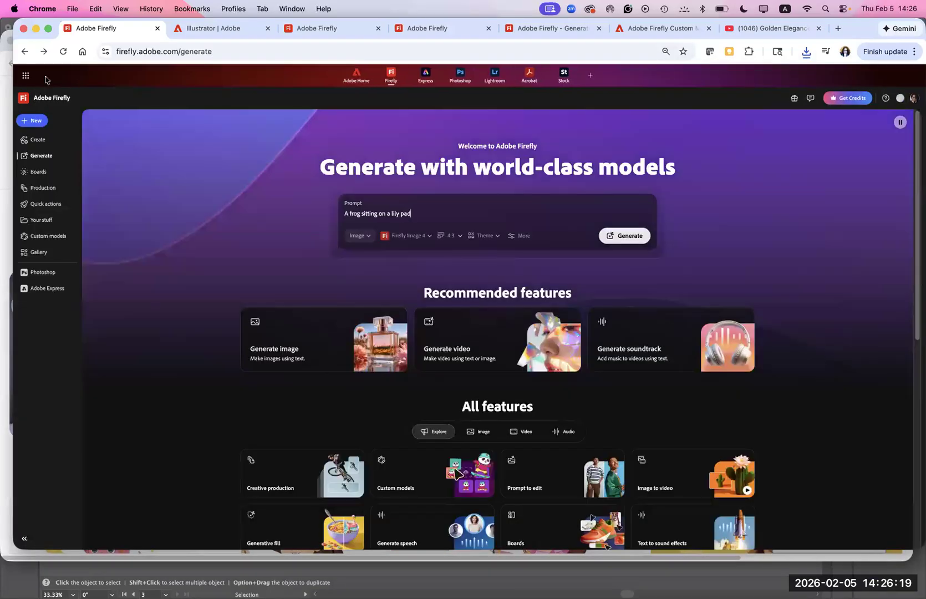
left_click(42, 223)
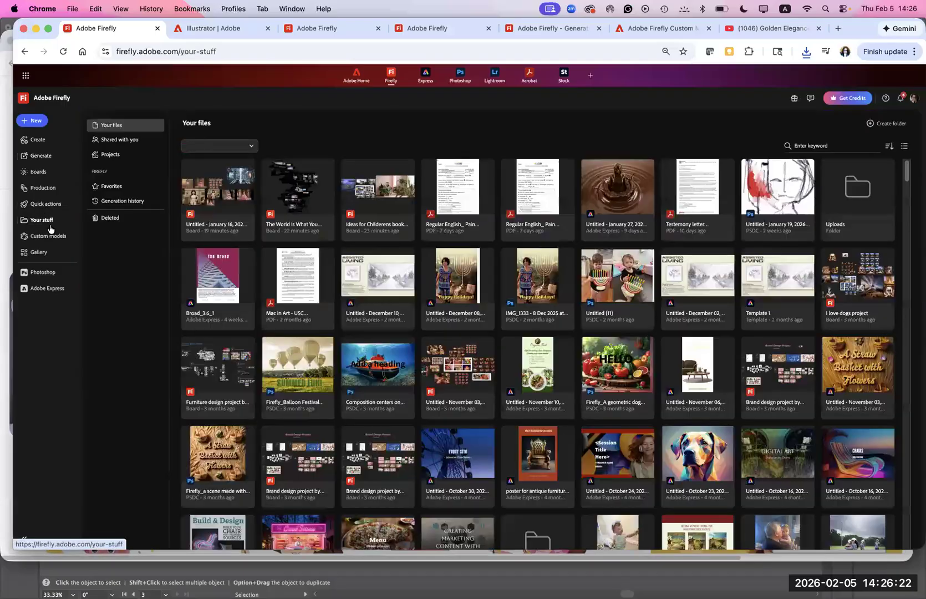
left_click(125, 202)
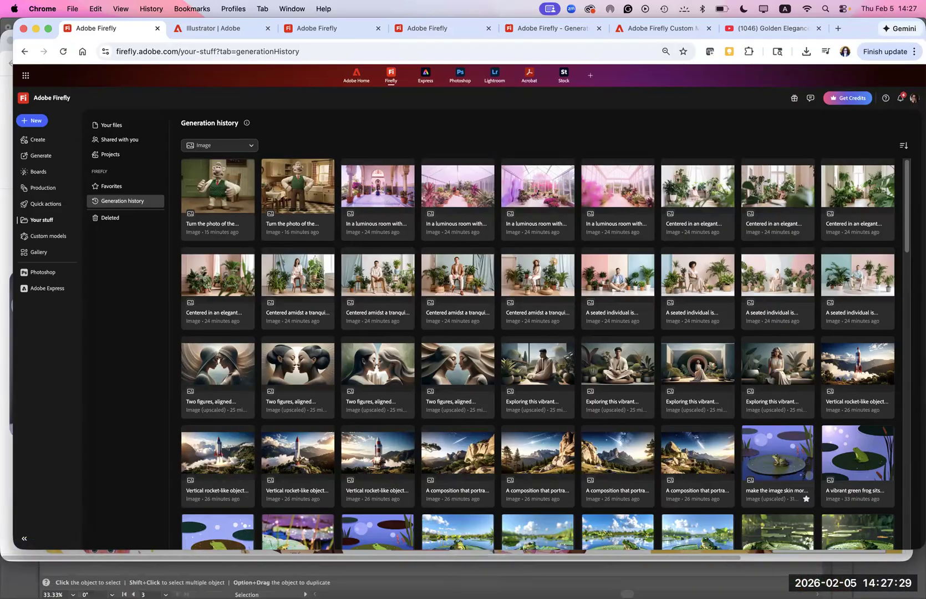
- Switch to Illustrator and create a new document from the Letter preset
mouse_move(555, 582)
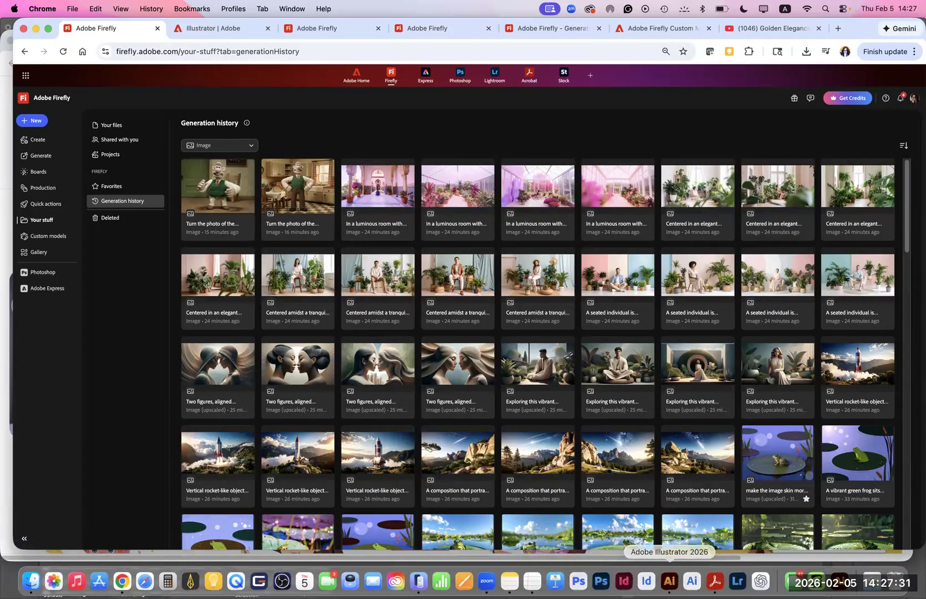
left_click(670, 581)
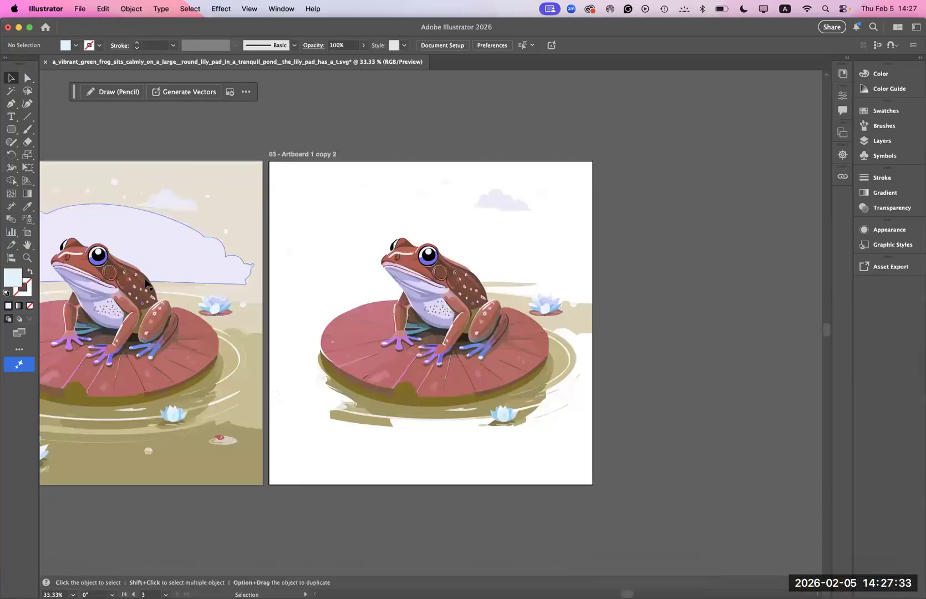
left_click(80, 8)
left_click(80, 30)
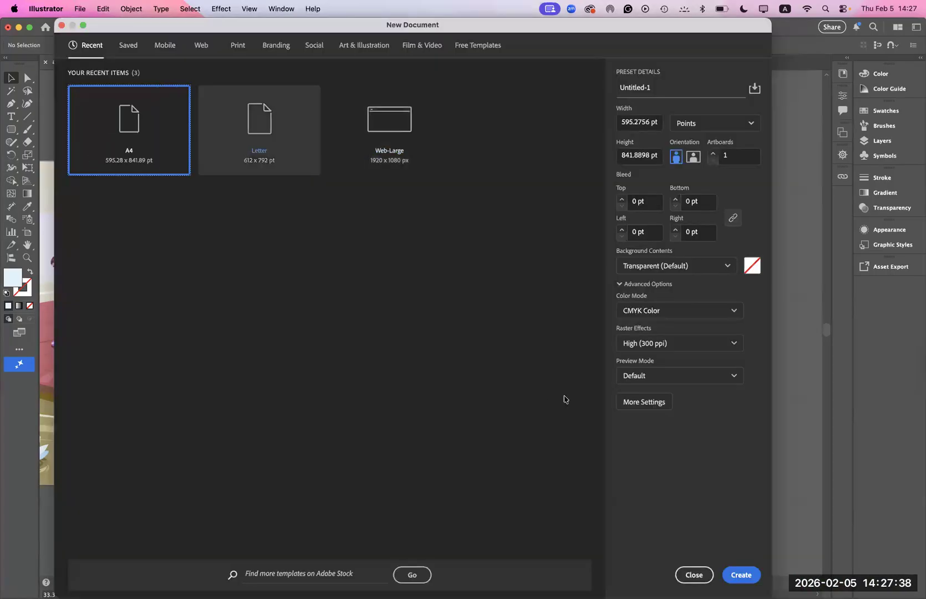
left_click(254, 128)
key("Return")
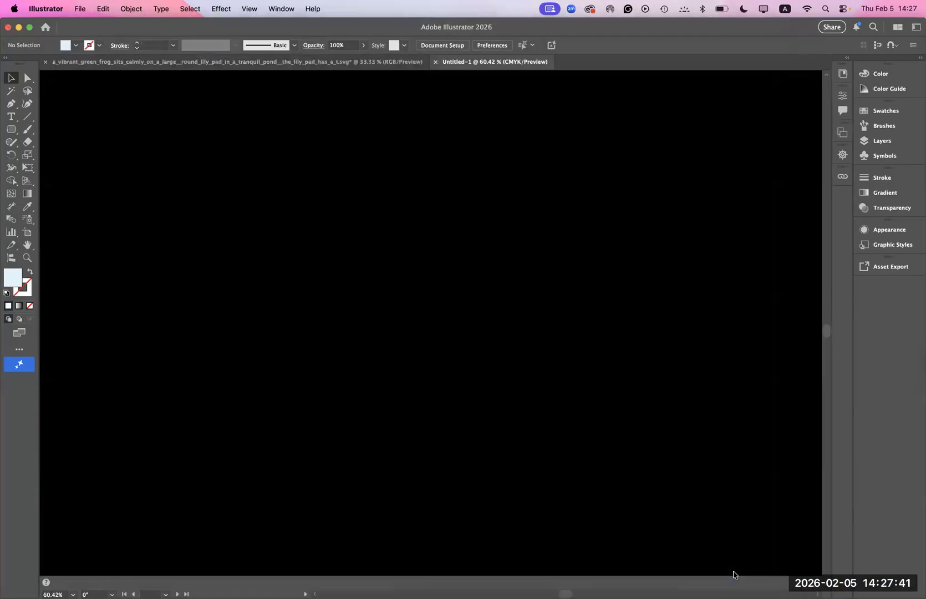
- Draw a tall rounded rectangle across the middle of the Letter artboard and dismiss the artboard background tip
left_click(10, 131)
left_click(10, 133)
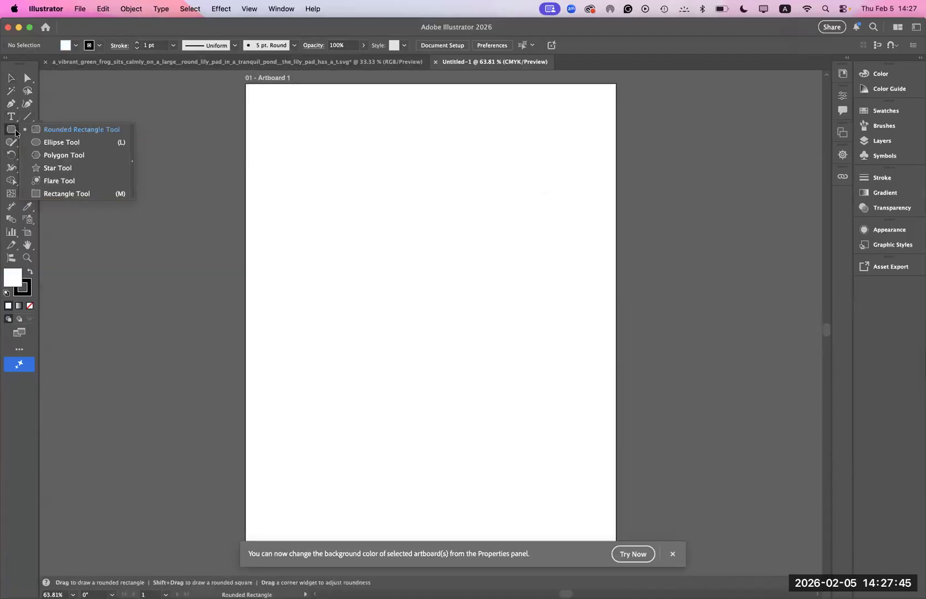
left_click(45, 128)
left_click_drag(300, 142, 551, 486)
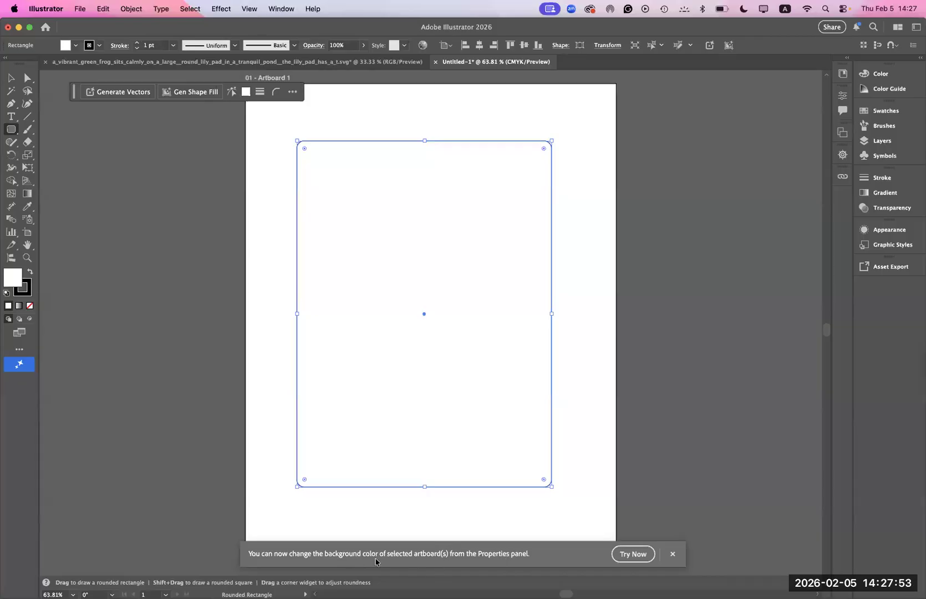
left_click(672, 554)
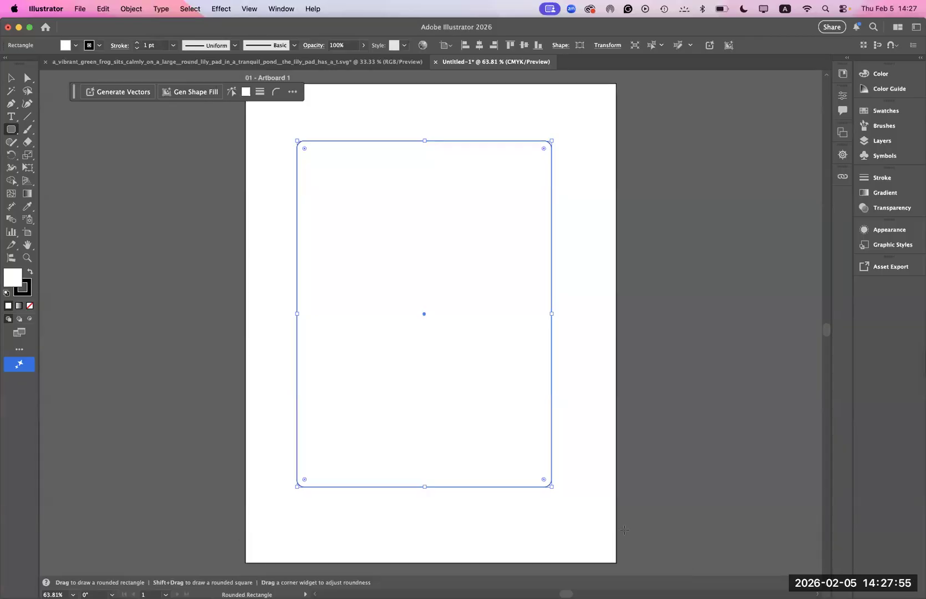
- Start generating a vector subject, scene or icon in the rounded rectangle and review the model choices, keeping Firefly Vector 4
left_click(19, 364)
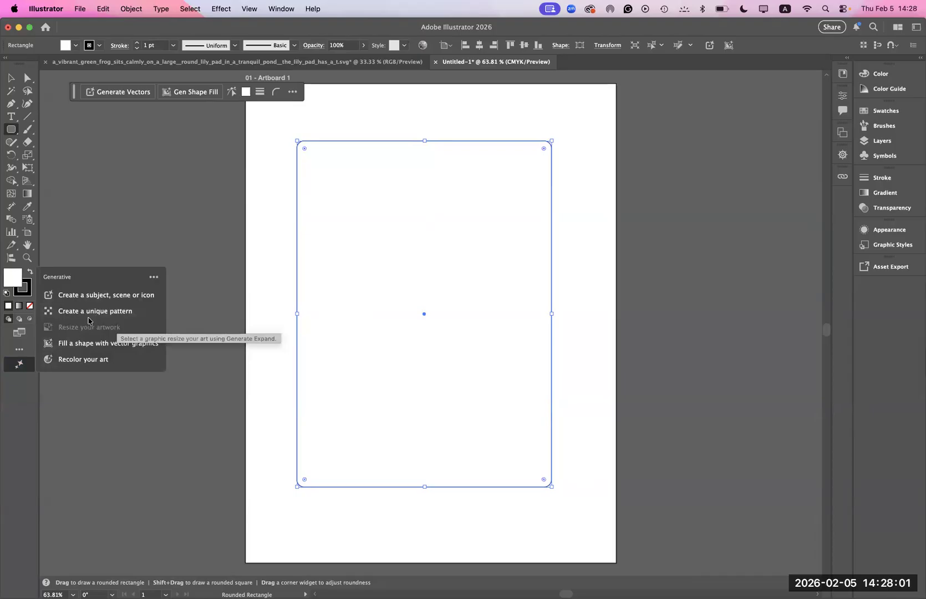
left_click(97, 298)
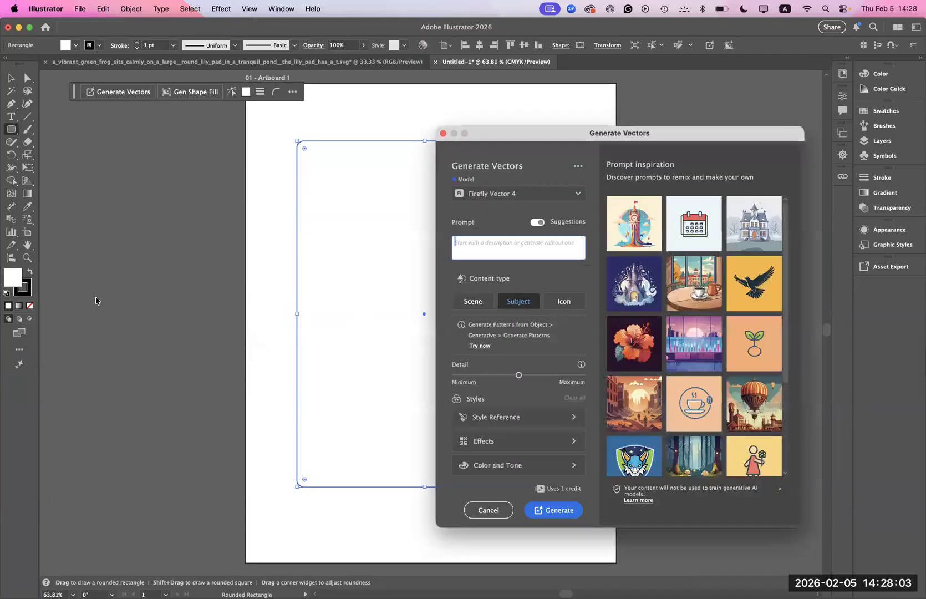
left_click(544, 194)
left_click(544, 196)
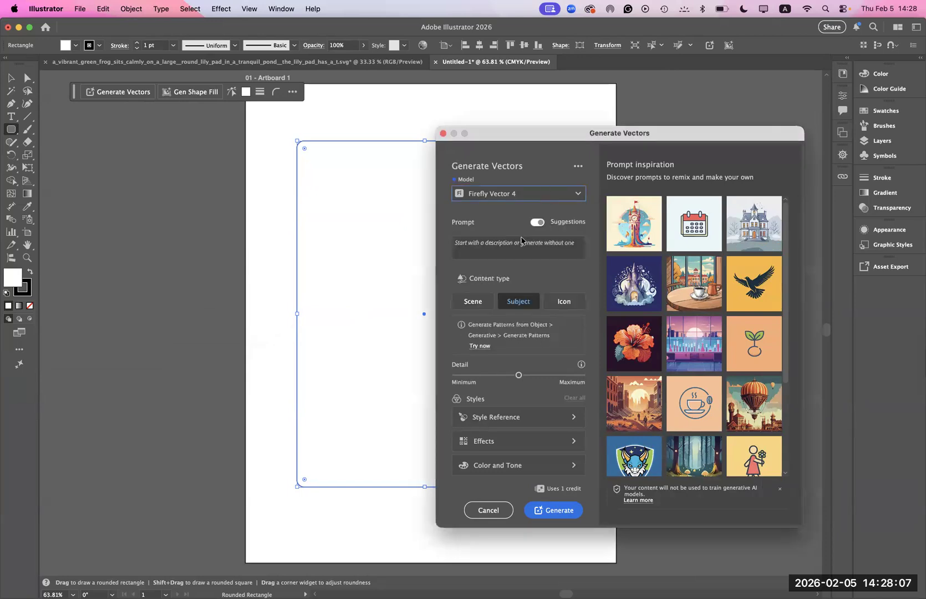
left_click(579, 195)
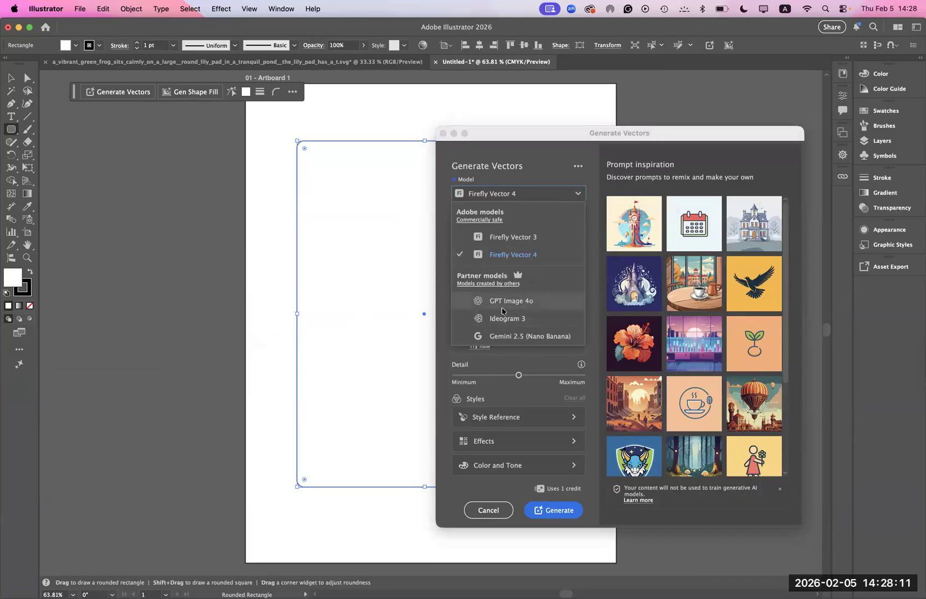
left_click(554, 196)
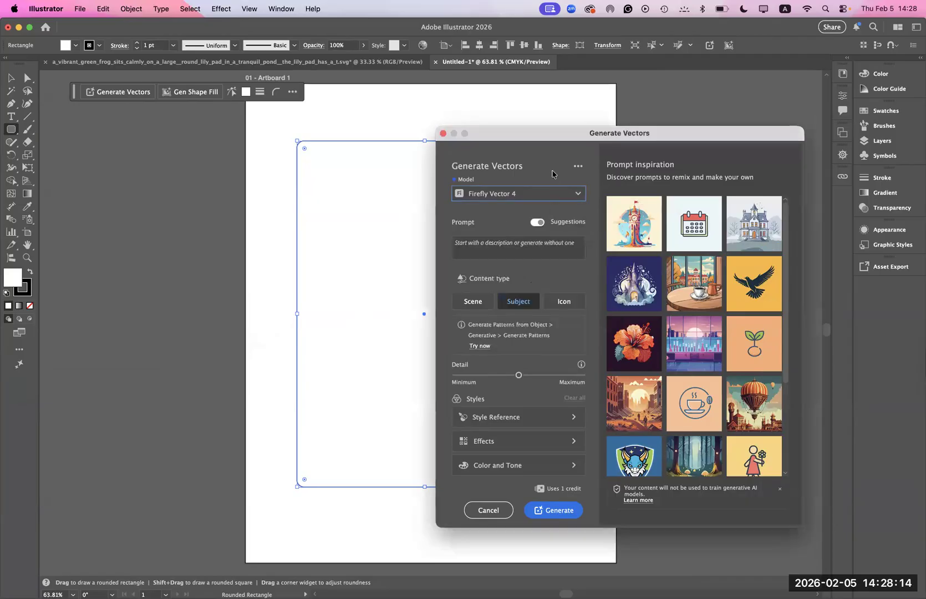
- Set the content type to Scene, paste the copied prompt about a green frog on a lily pad, and generate the vectors, accepting the credits notice
left_click(541, 247)
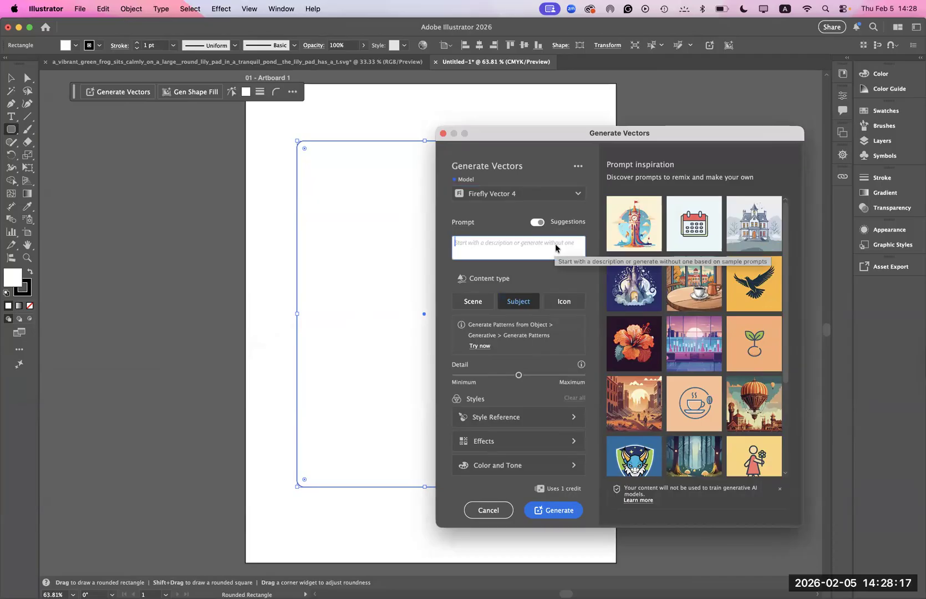
left_click(473, 304)
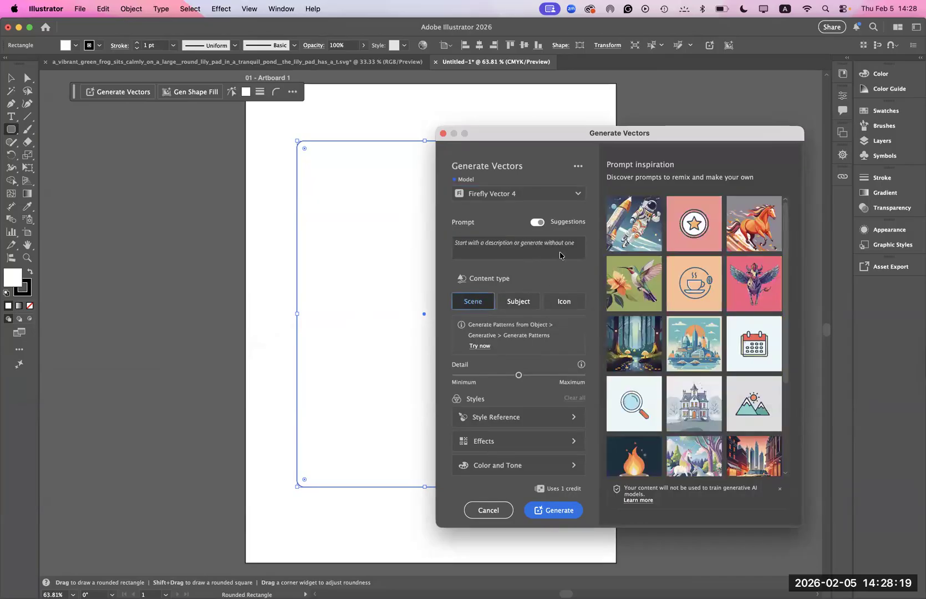
left_click(544, 248)
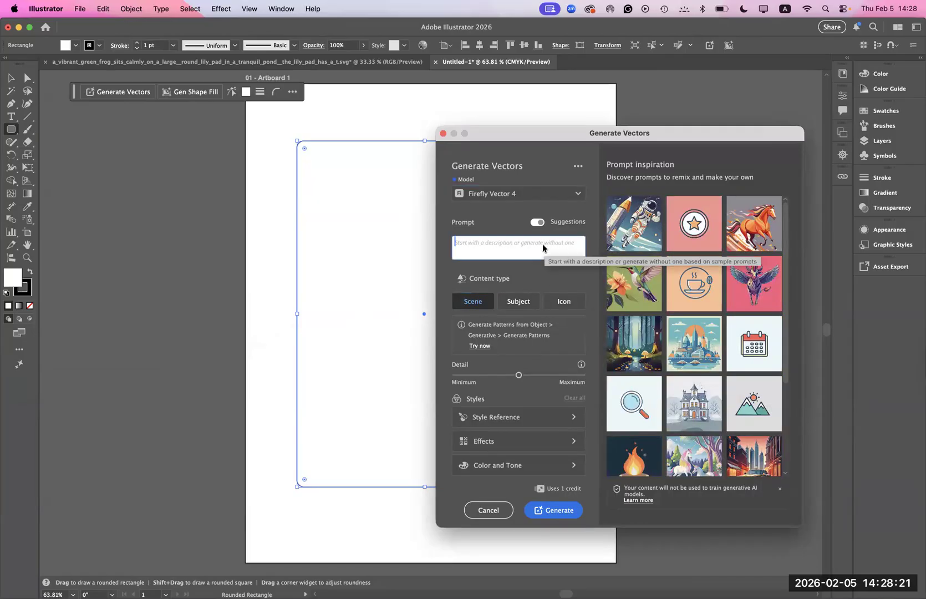
key("super+v")
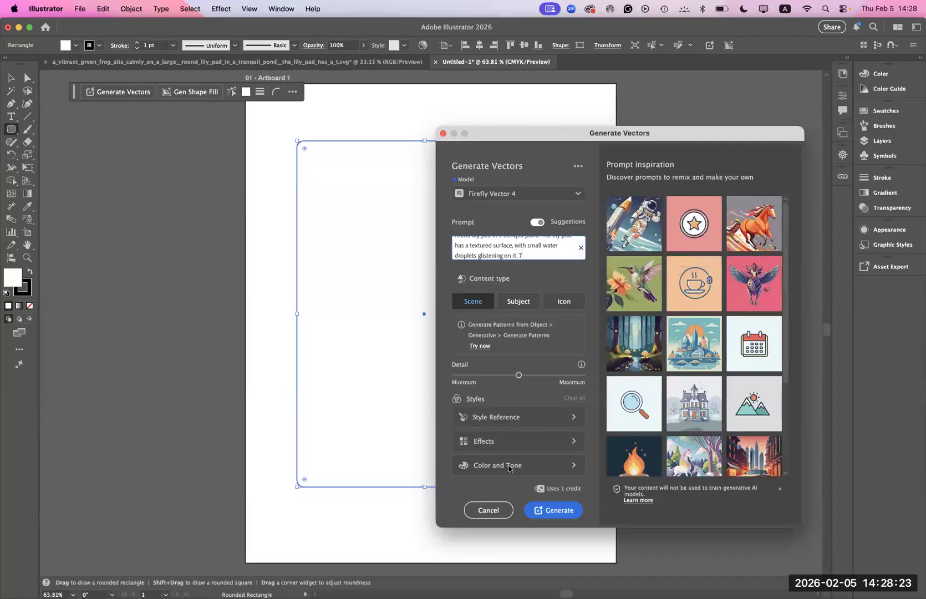
left_click(547, 510)
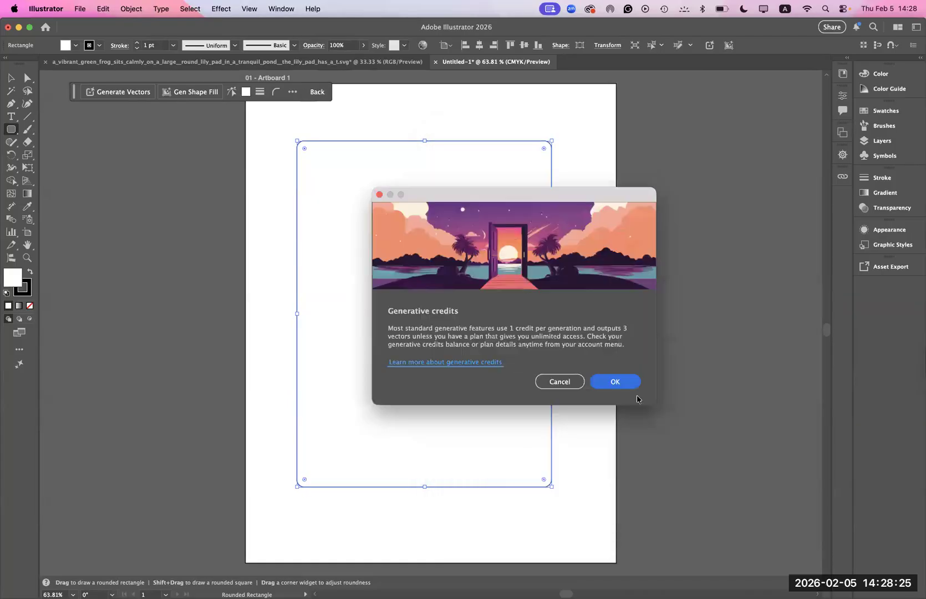
left_click(614, 383)
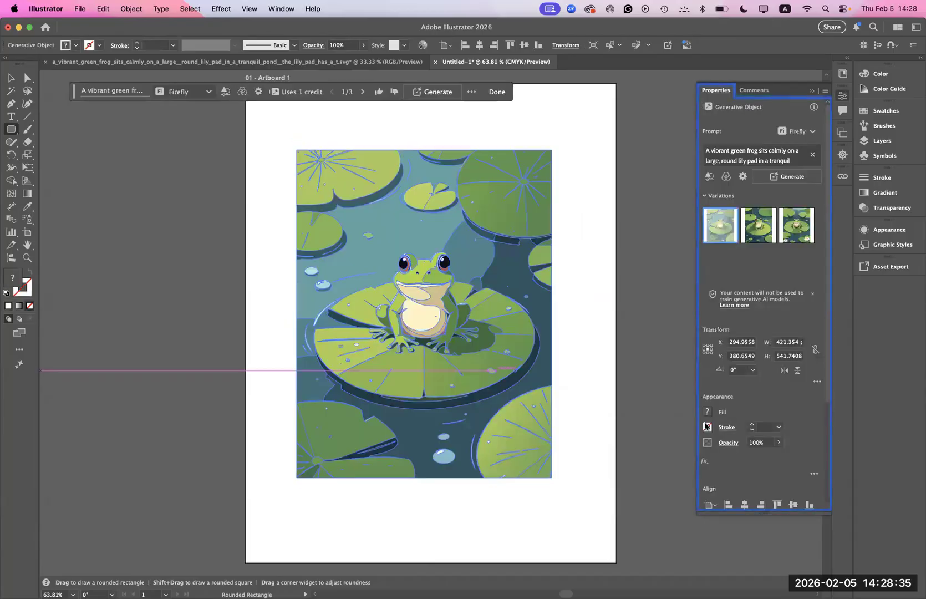
- Compare the three generated frog variations on the artboard, ending on the third one
left_click(765, 227)
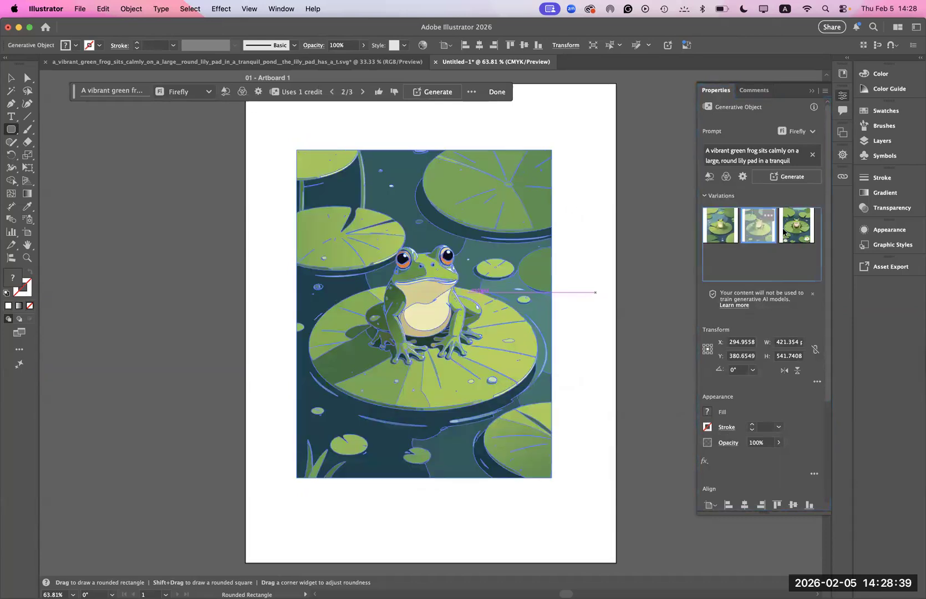
left_click(787, 232)
left_click(761, 233)
left_click(729, 231)
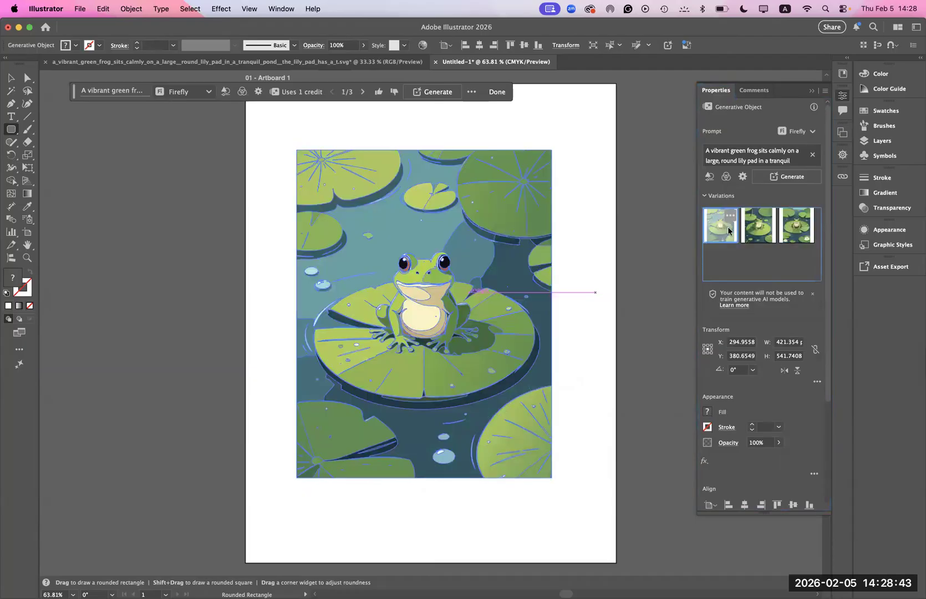
left_click(758, 230)
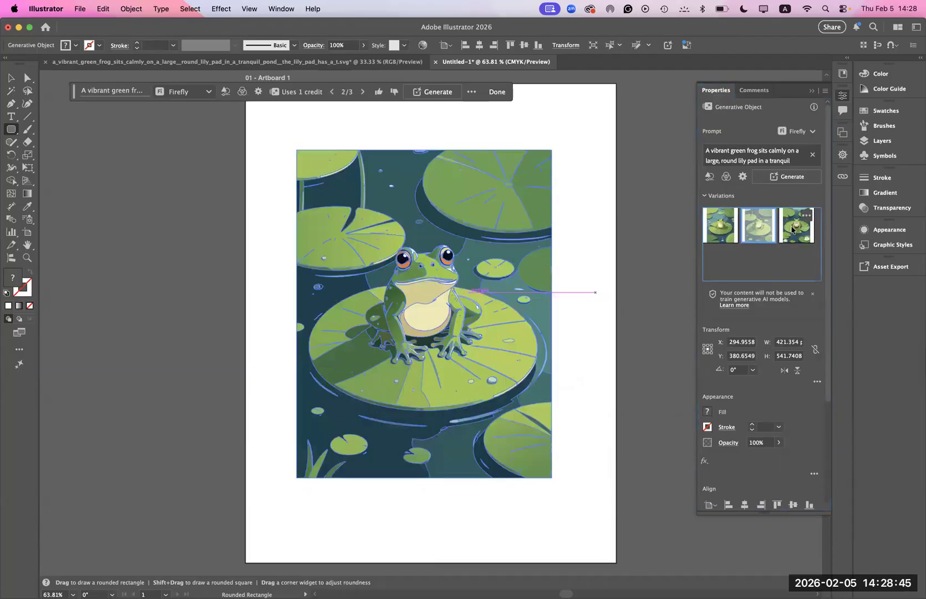
left_click(796, 227)
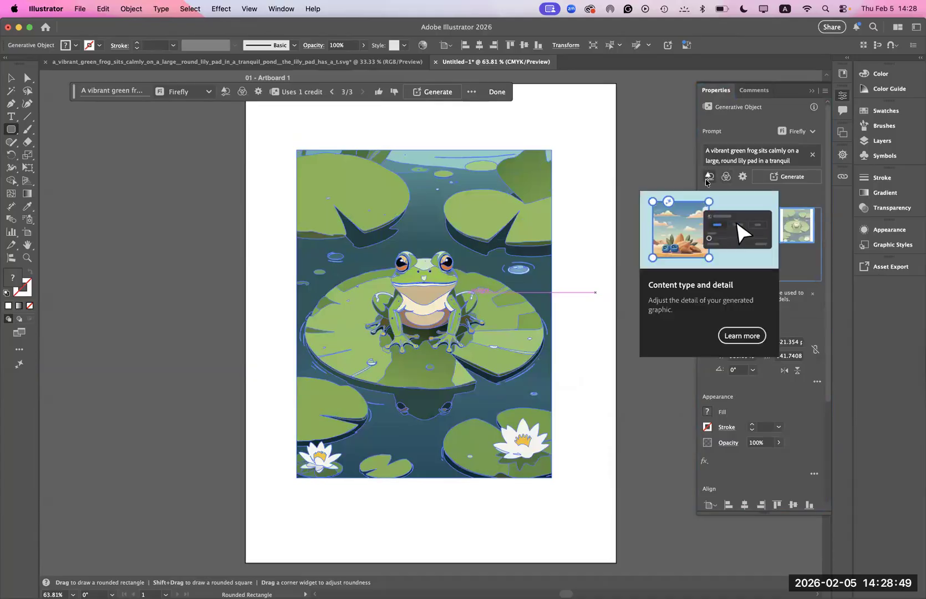
- Raise the generation detail to maximum and choose the Low Poly 3D effect for the frog artwork
left_click(709, 177)
left_click_drag(630, 252, 711, 250)
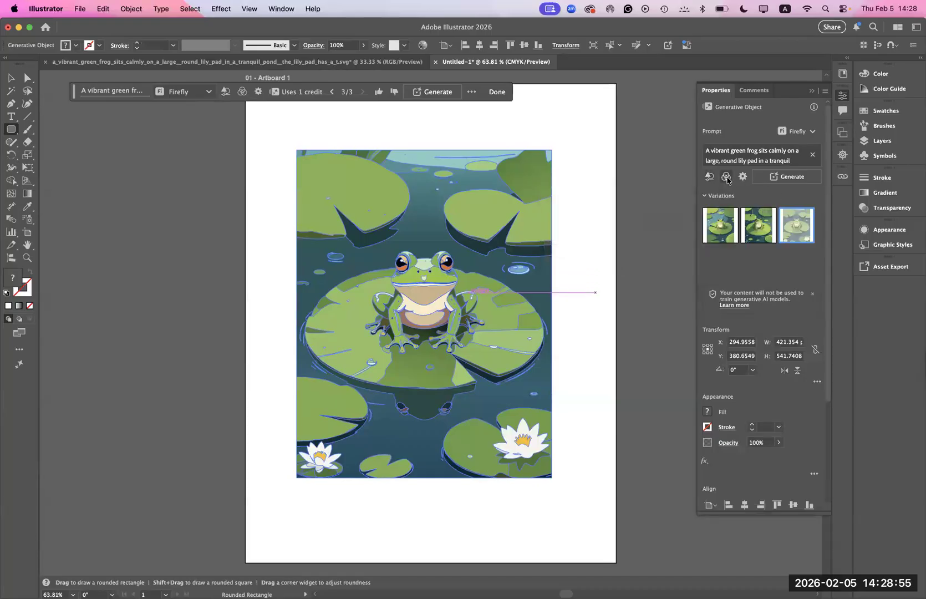
left_click(726, 178)
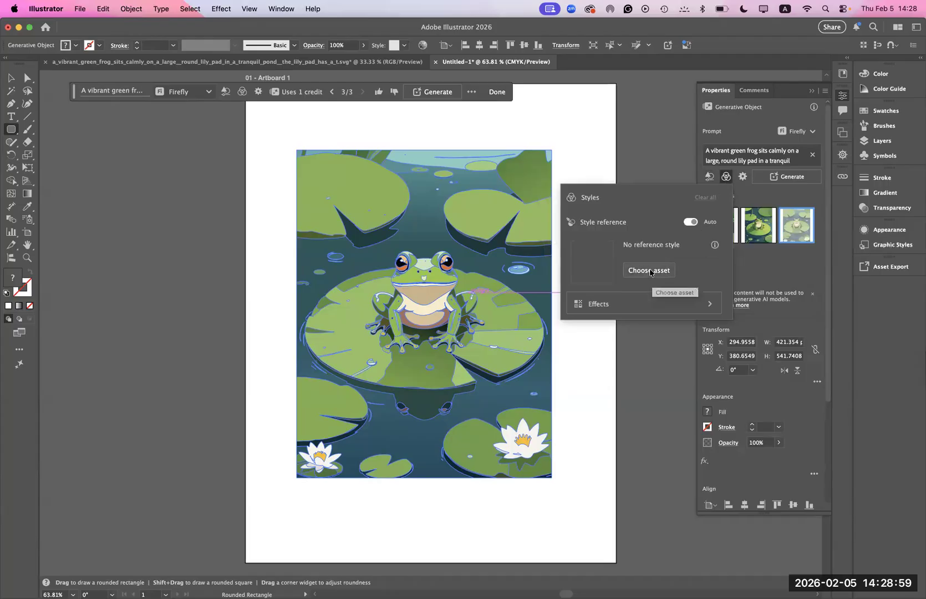
left_click(658, 305)
left_click(642, 320)
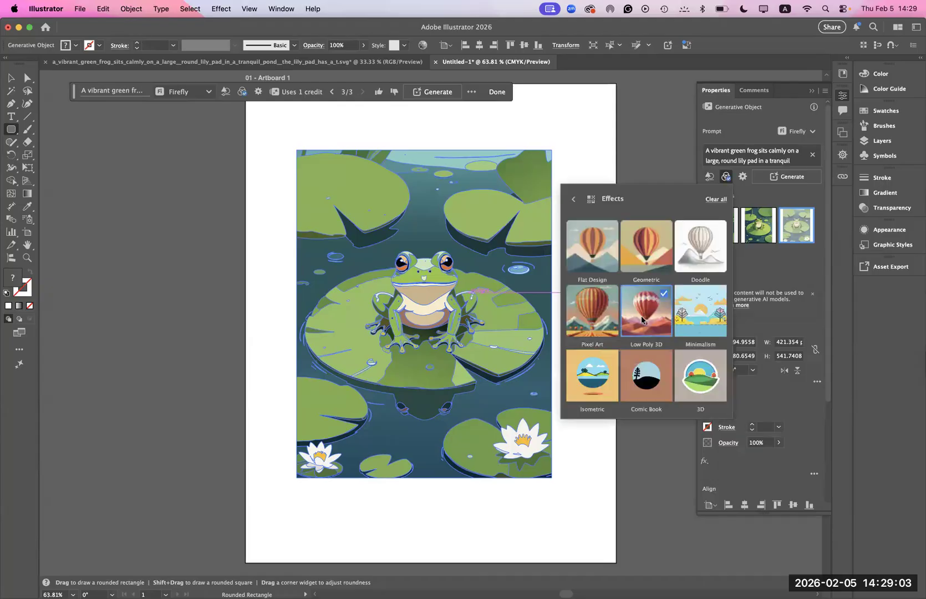
left_click(768, 197)
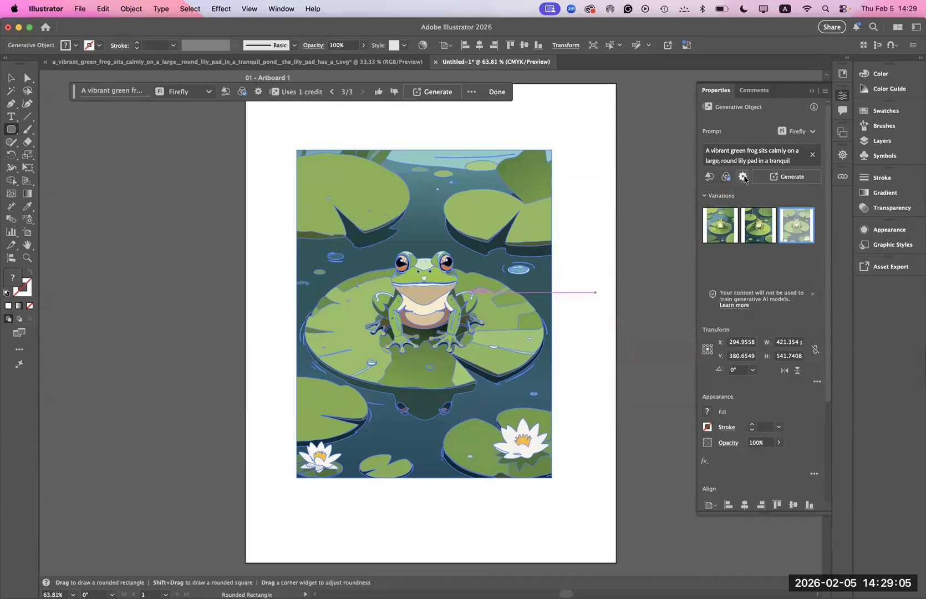
- Limit the Color and Tone setting to 10 colors in the full generation settings and generate new frog variations
left_click(744, 177)
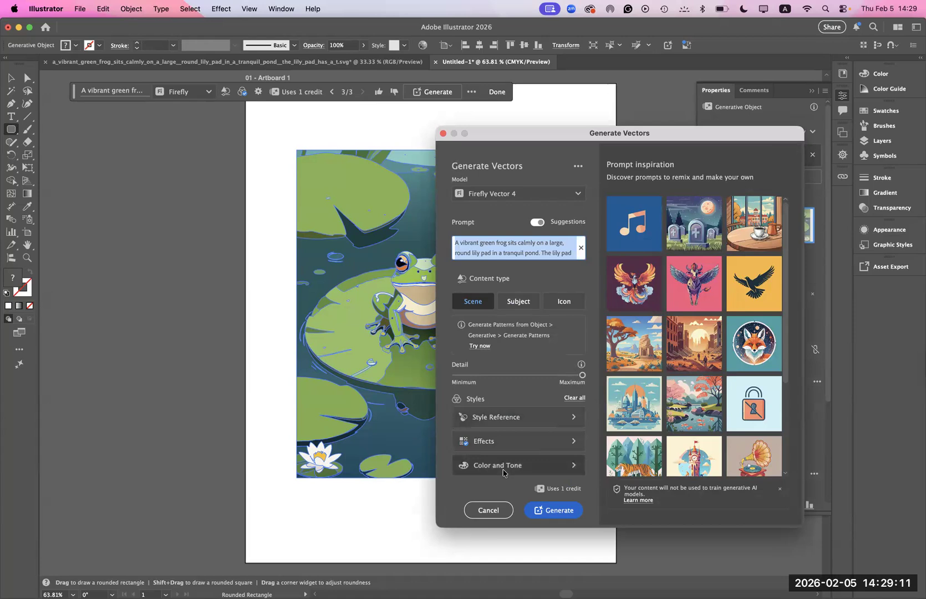
left_click(503, 471)
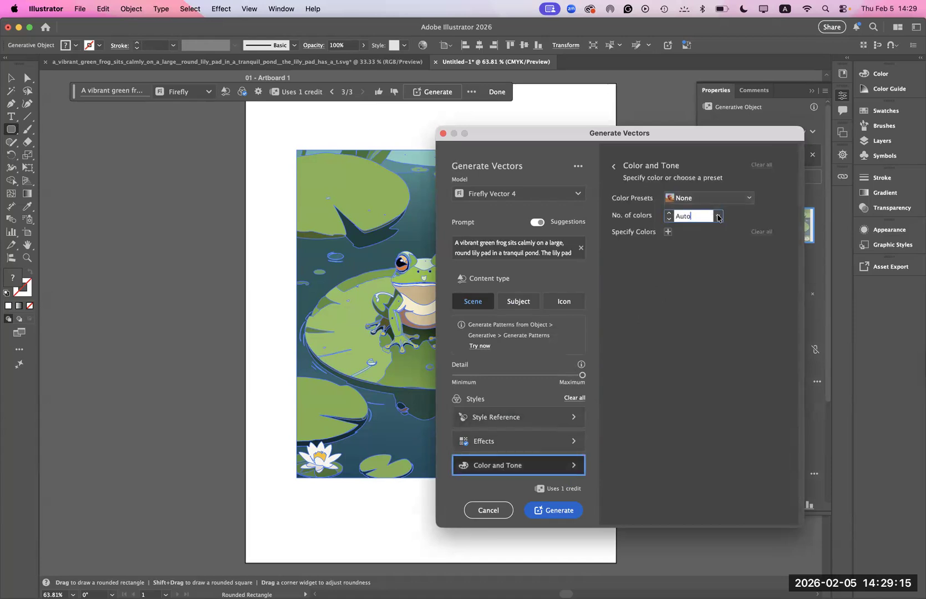
left_click(716, 217)
left_click(724, 264)
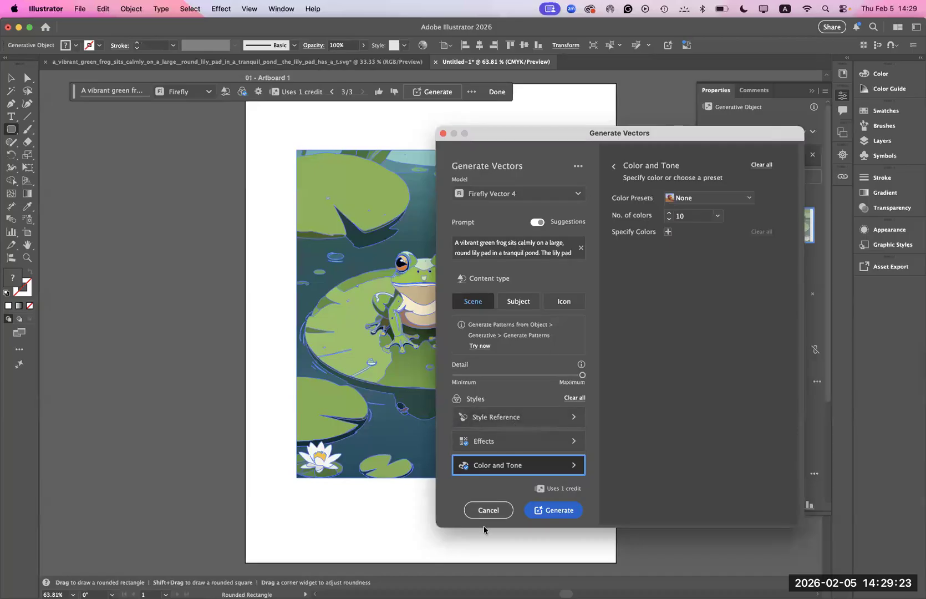
left_click(552, 510)
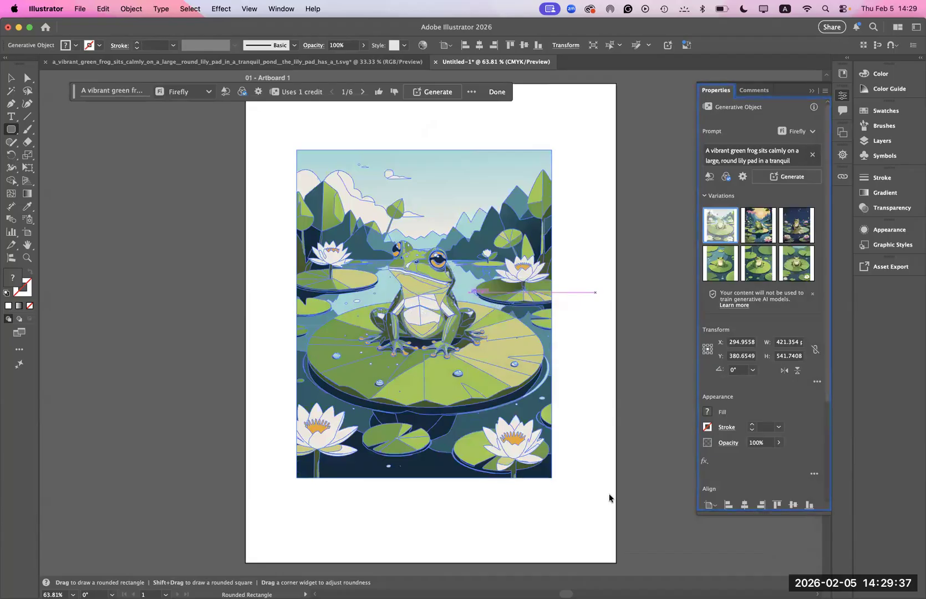
- Preview the newly generated frog variations with the Selection tool active and apply the third one, the night scene
mouse_move(731, 232)
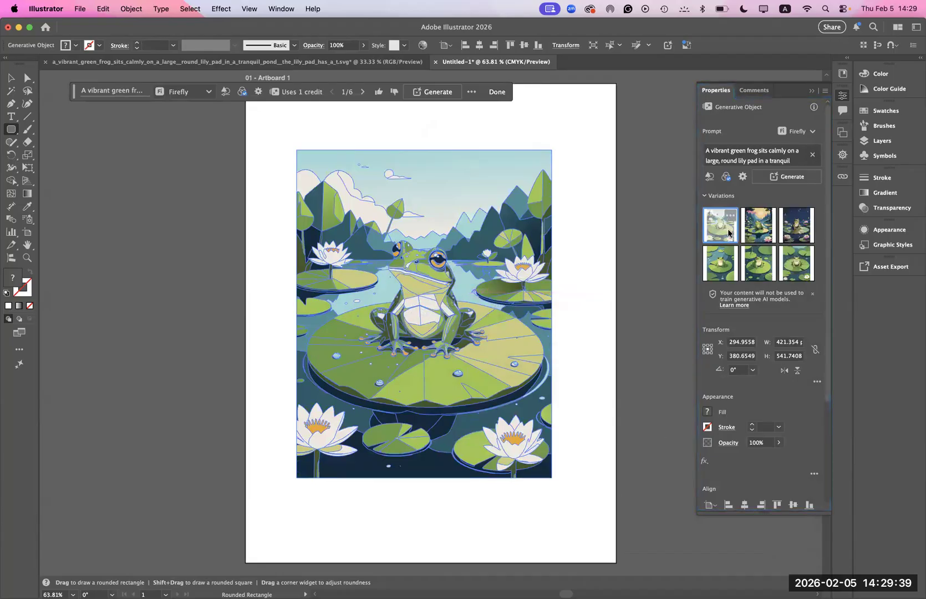
left_click(759, 226)
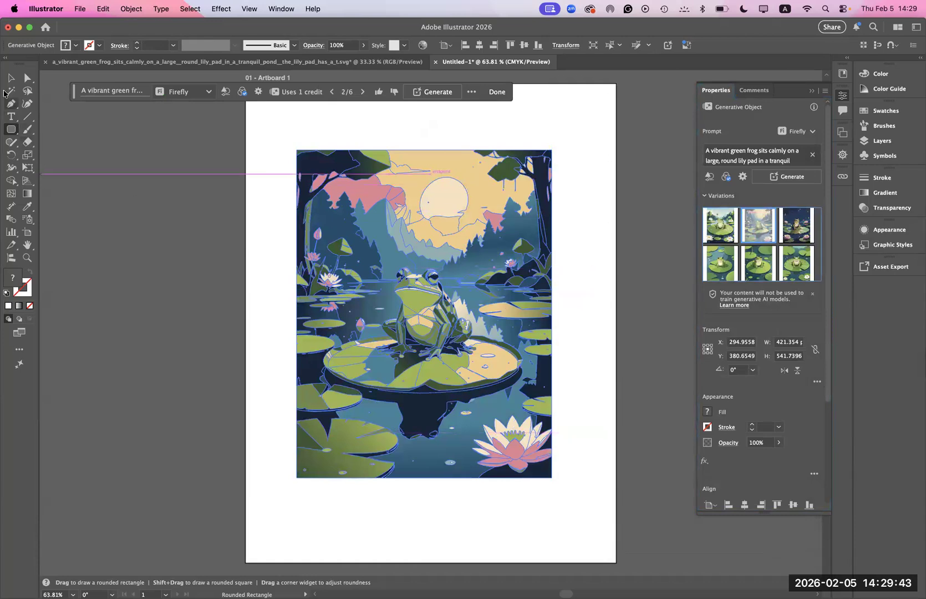
left_click(11, 78)
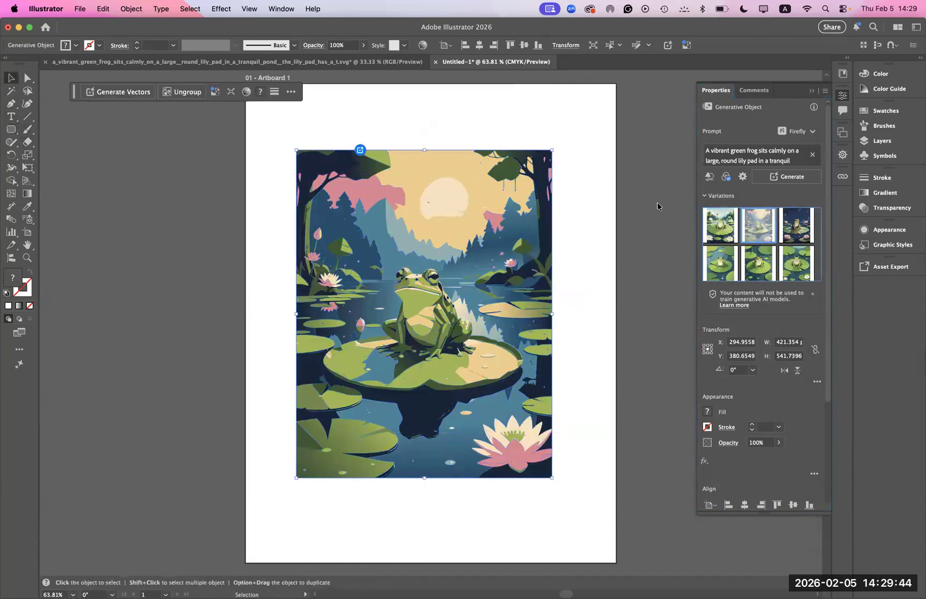
left_click(796, 231)
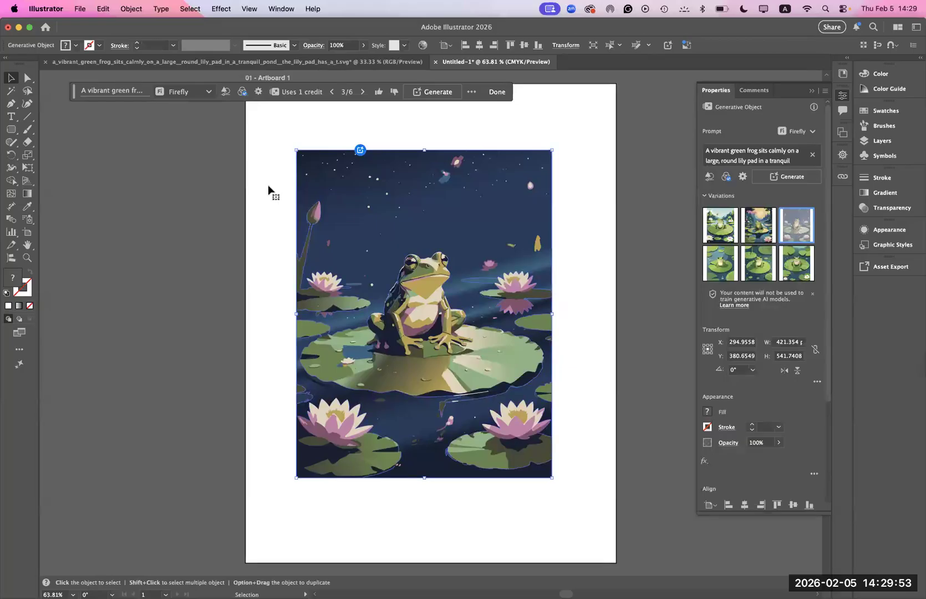
mouse_move(755, 273)
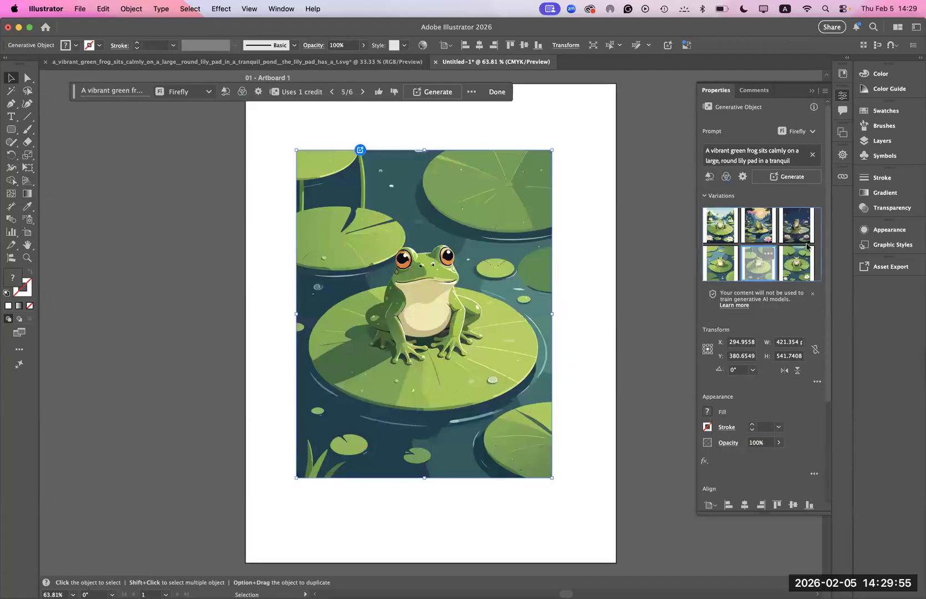
- Start saving a copy under a new name and browse to Firefly Feb 5 2026 > Assets 2026 > Demo Firefly files > Illustrator
left_click(81, 9)
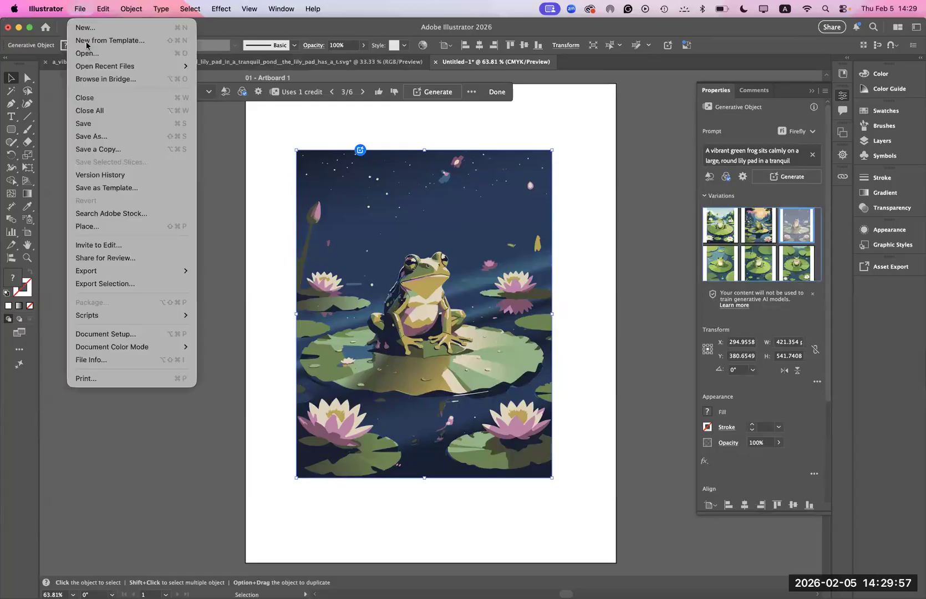
left_click(92, 136)
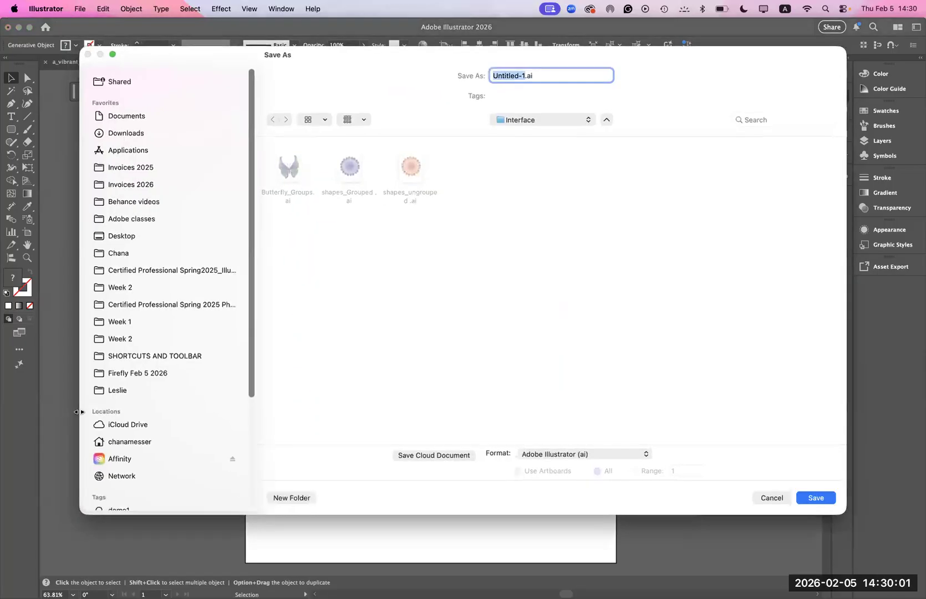
left_click(127, 375)
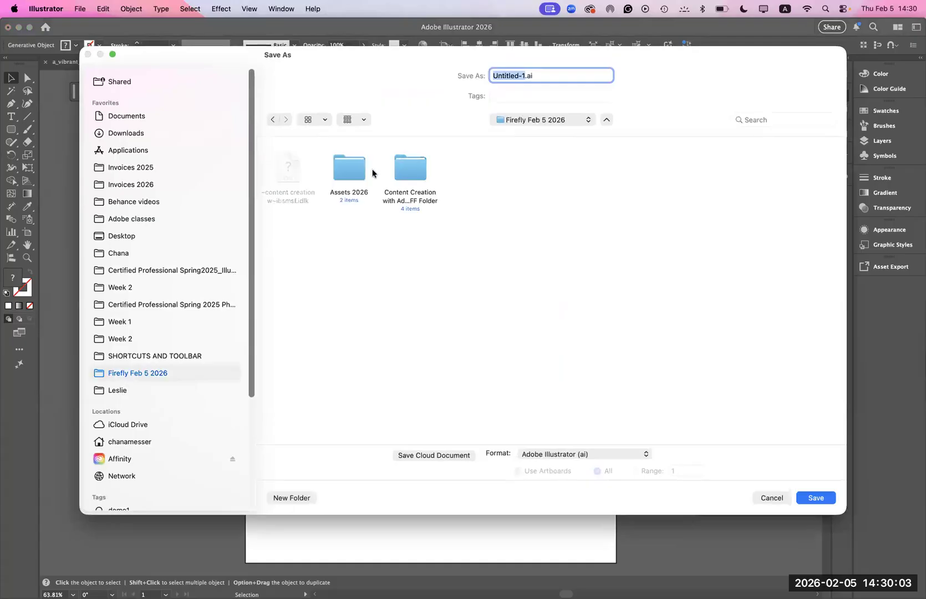
left_click(350, 175)
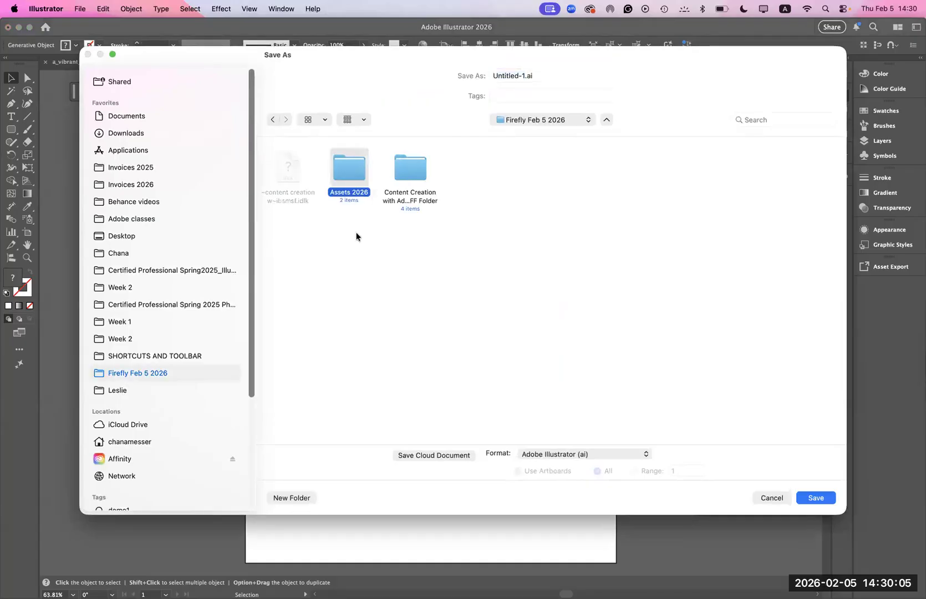
double_click(350, 172)
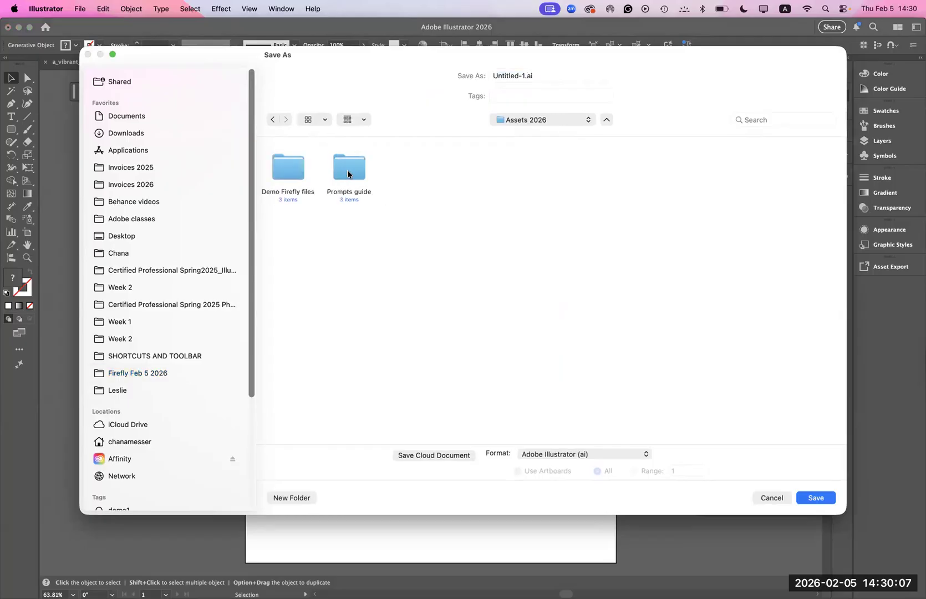
double_click(289, 177)
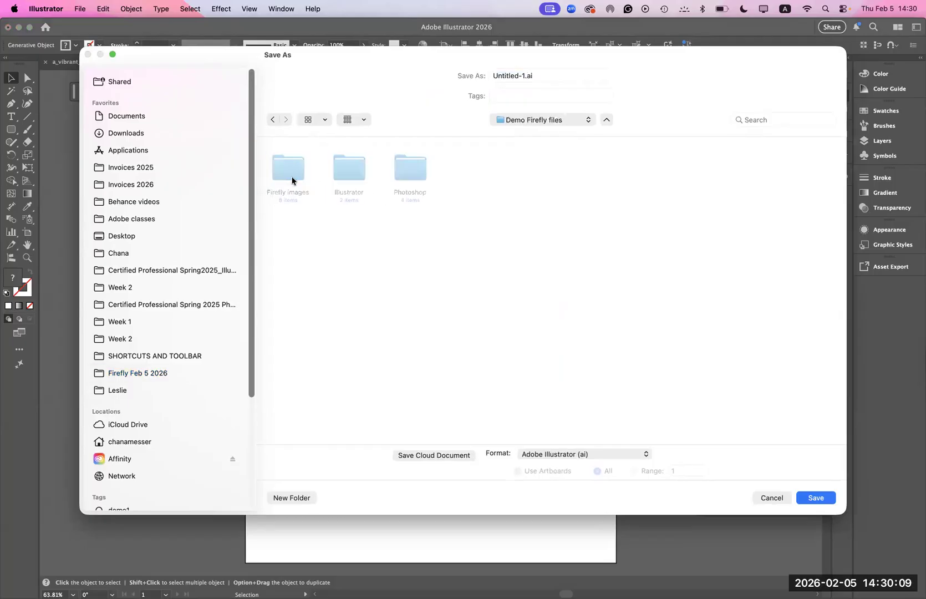
double_click(348, 173)
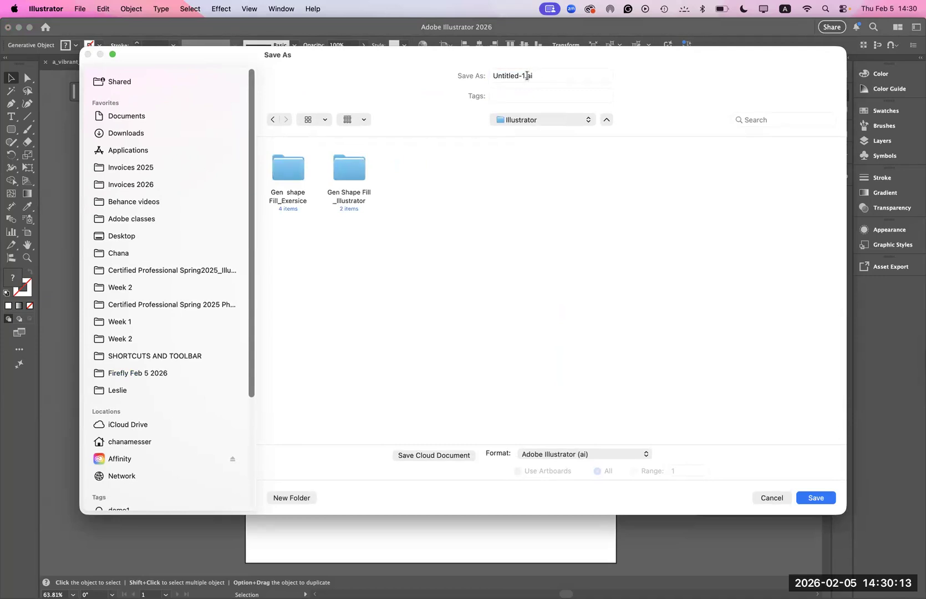
- Name the file frog story and save it in Adobe Illustrator format, accepting the save options
left_click(527, 75)
type("fr")
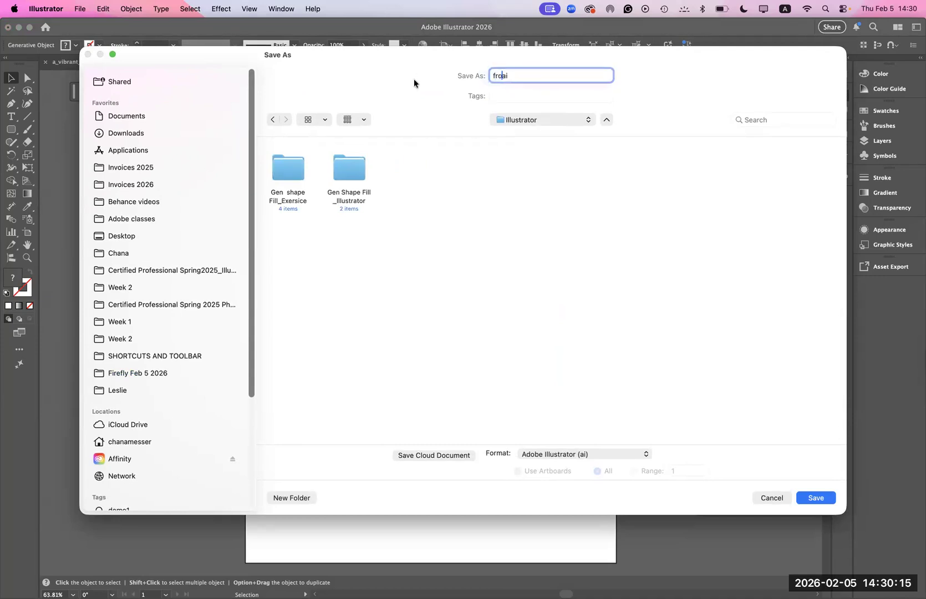
type("og story")
left_click(809, 498)
left_click(596, 479)
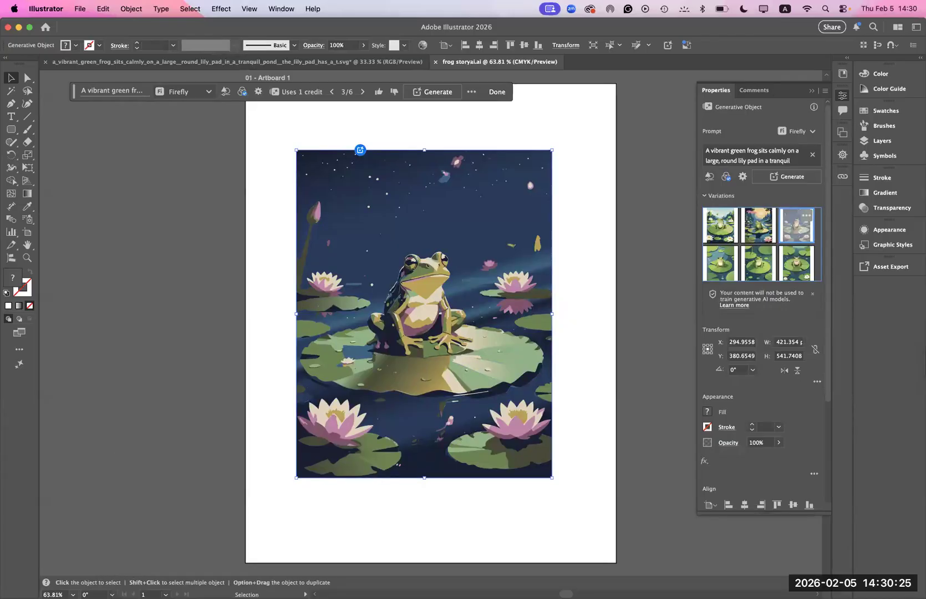
- Switch to Adobe Firefly in Chrome, open its home page and look through the recent generation history and community content
mouse_move(122, 582)
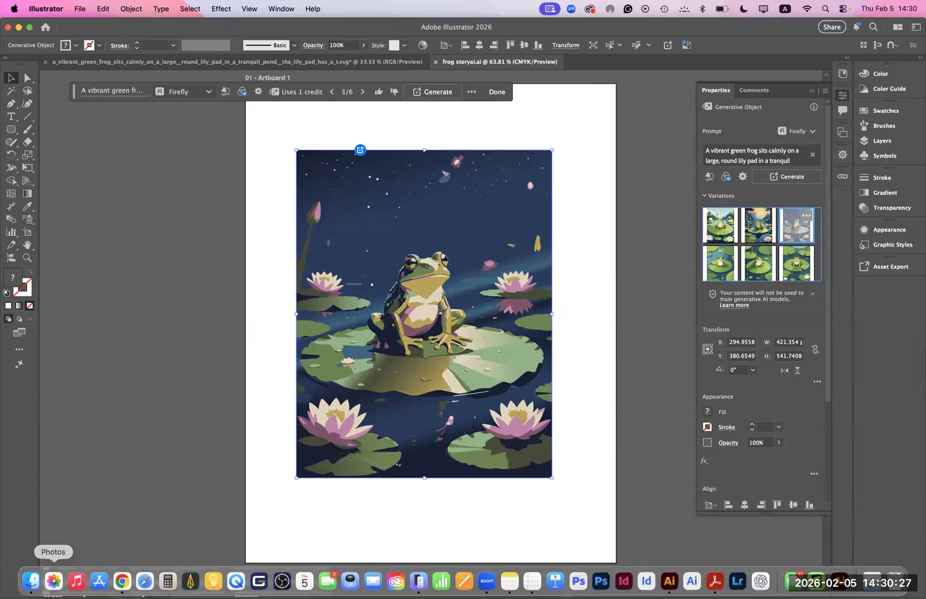
left_click(122, 581)
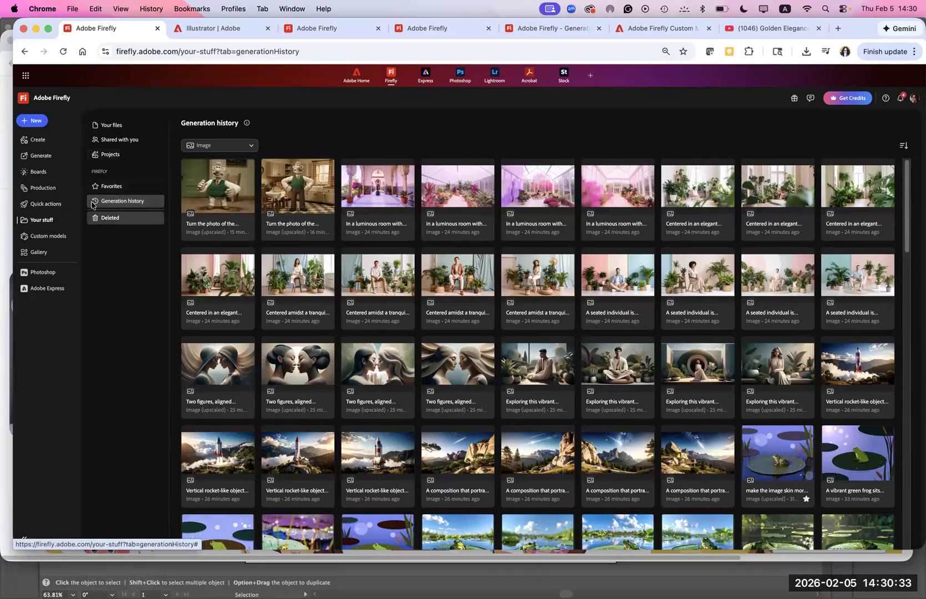
left_click(25, 100)
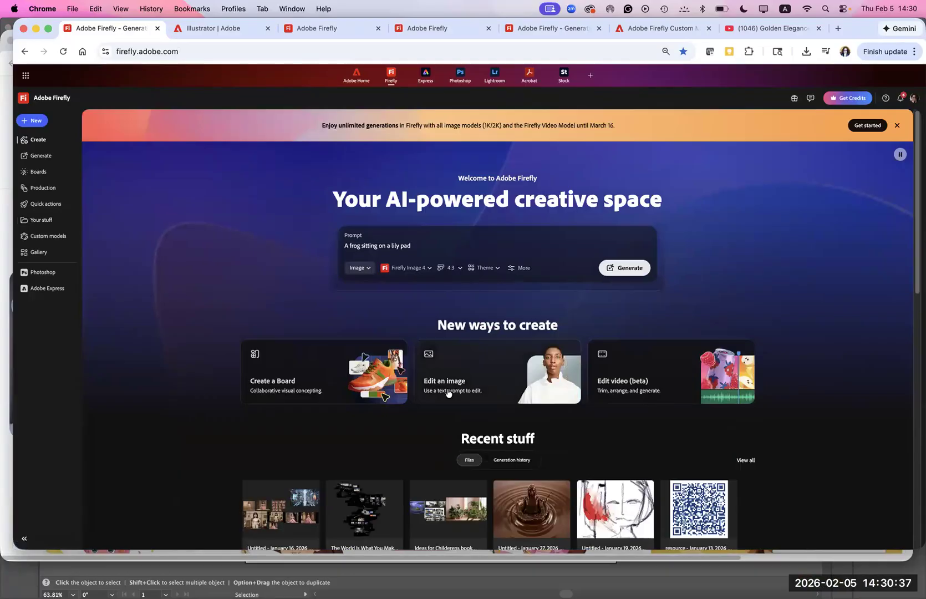
left_click_drag(915, 288, 859, 300)
scroll(857, 299, "up", 1)
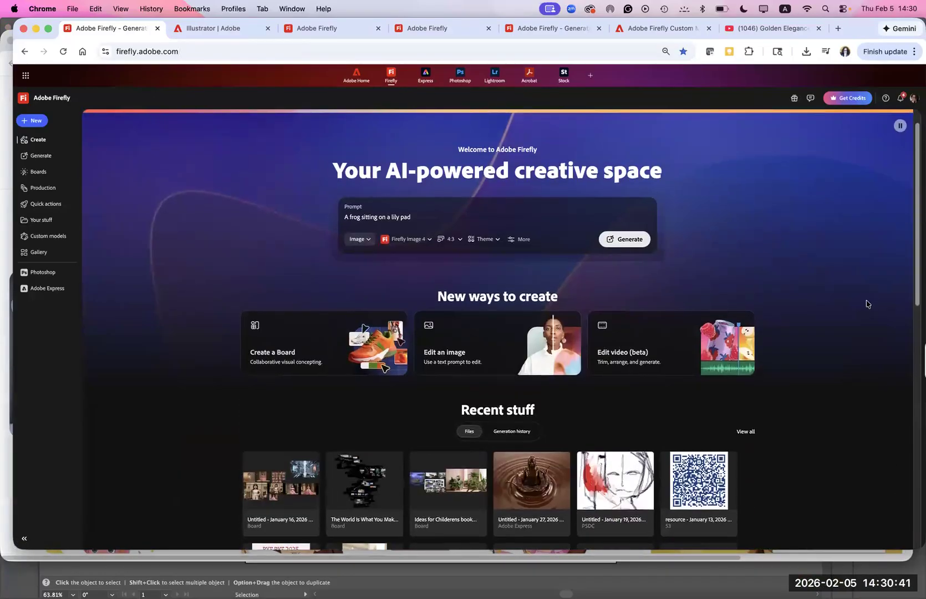
left_click(507, 435)
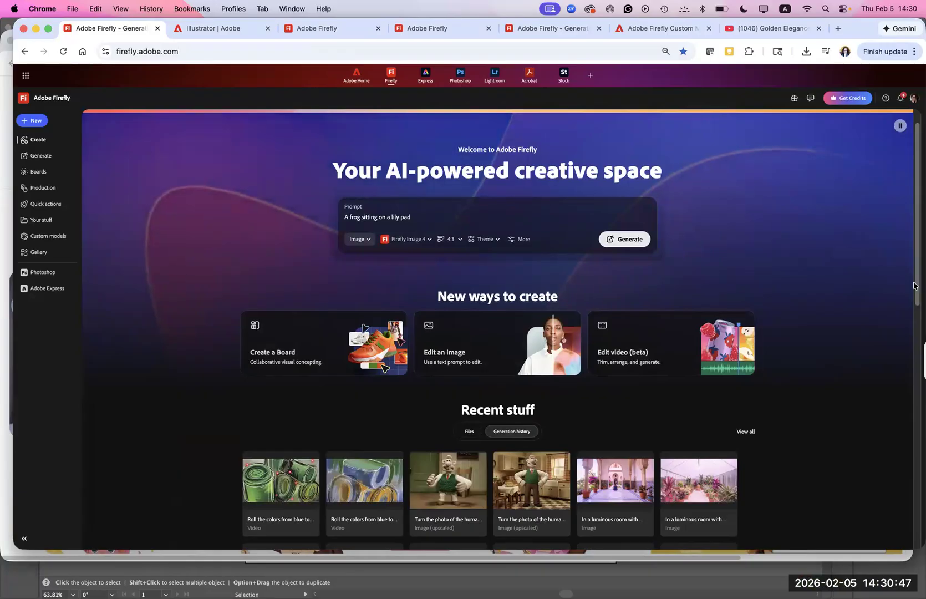
scroll(785, 451, "down", 7)
scroll(756, 488, "down", 3)
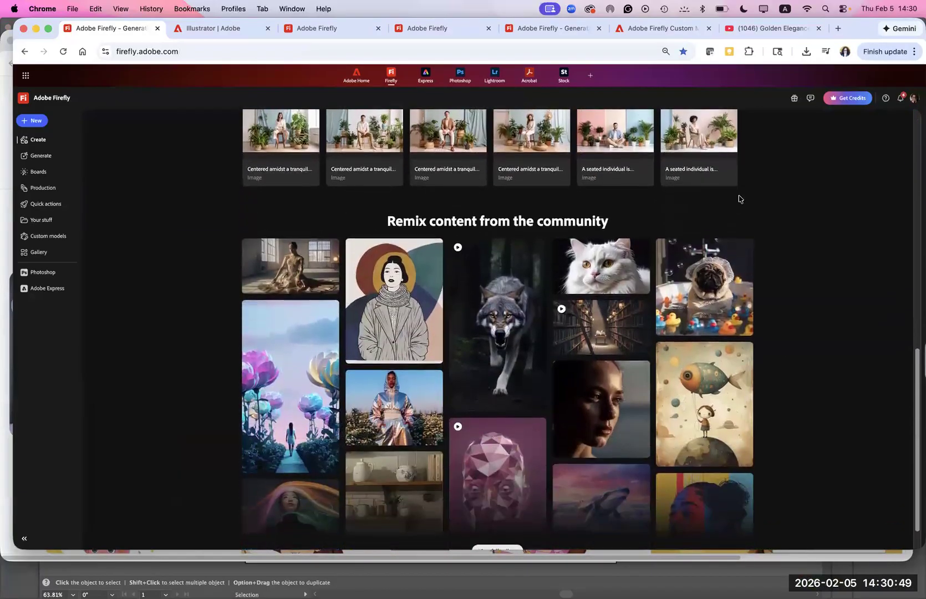
scroll(478, 308, "up", 15)
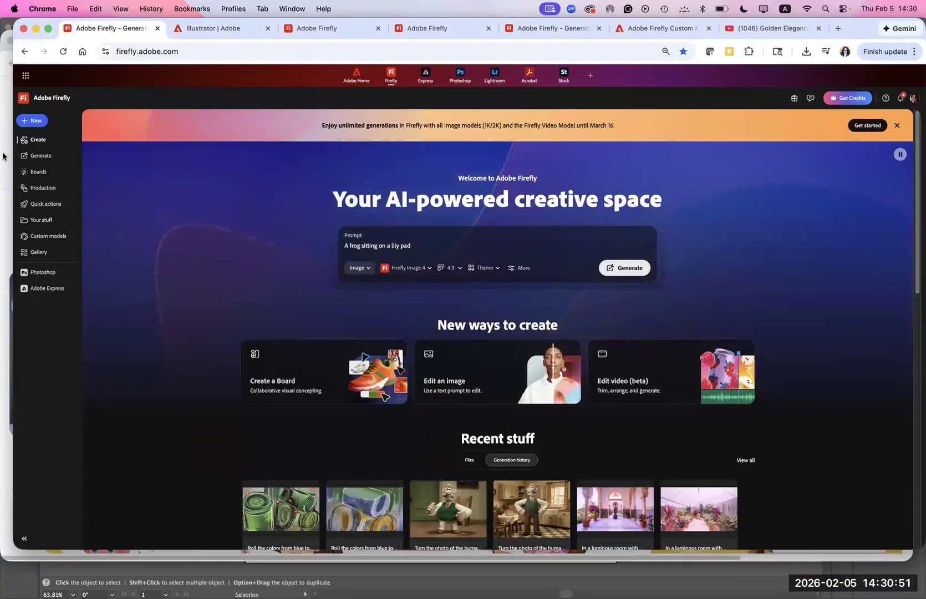
- Look through the features on Firefly's Generate page and view the Generate image workspace, ending back on the Generate page
left_click(37, 157)
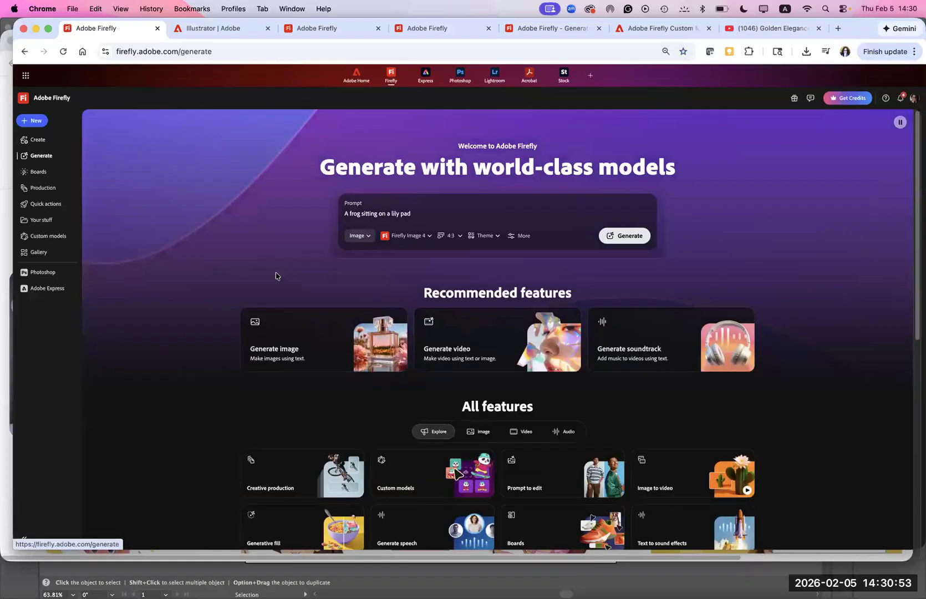
left_click_drag(913, 272, 912, 385)
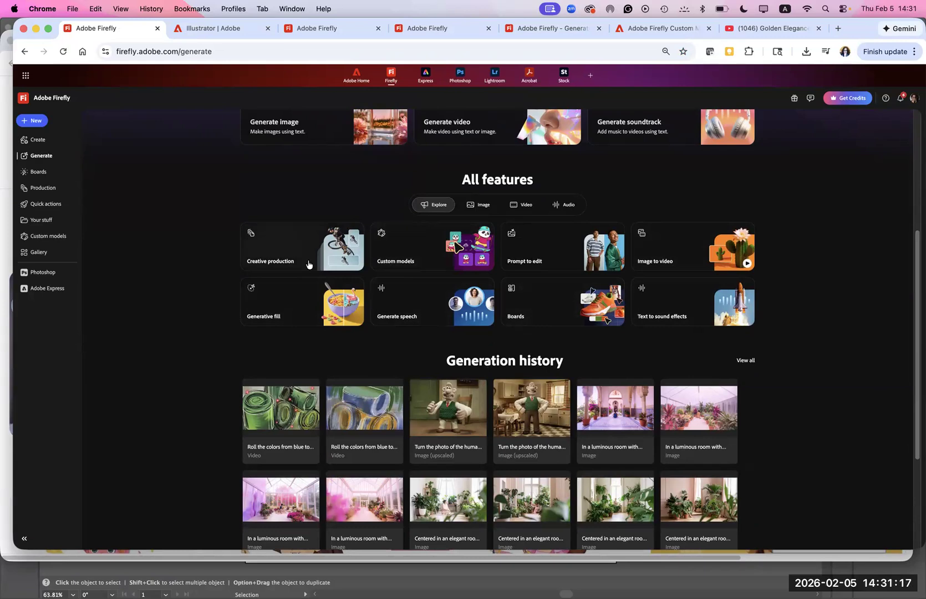
left_click_drag(913, 299, 879, 169)
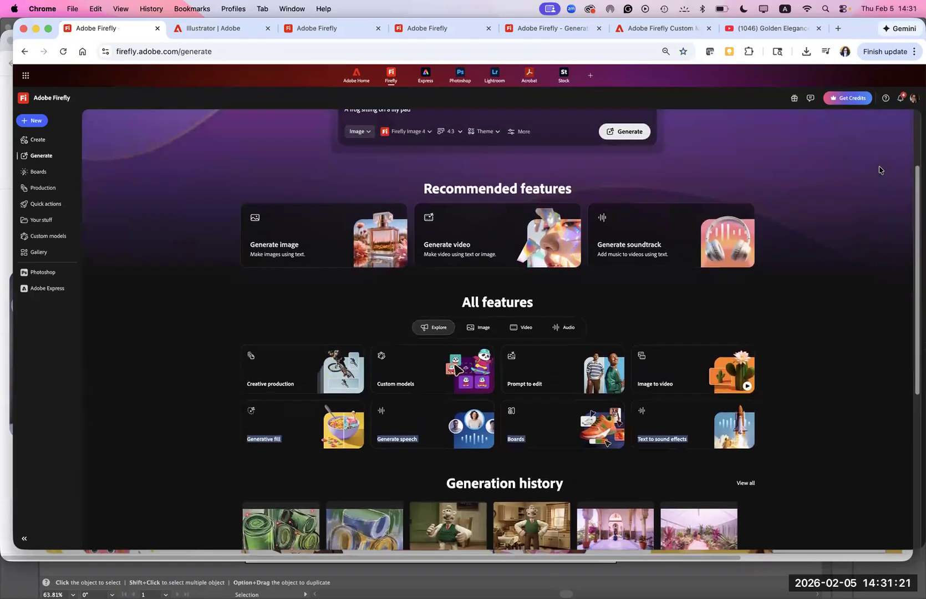
left_click(283, 287)
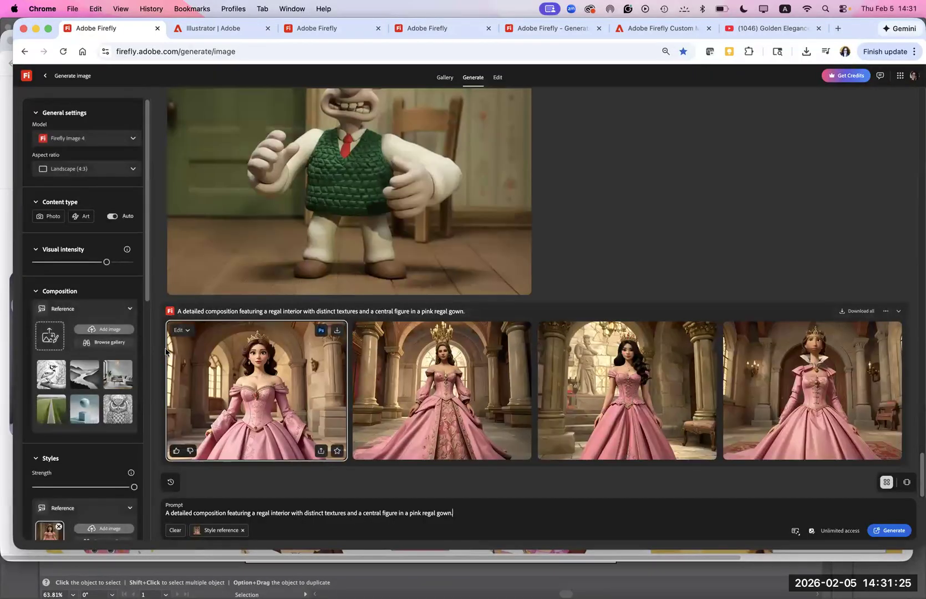
left_click(24, 53)
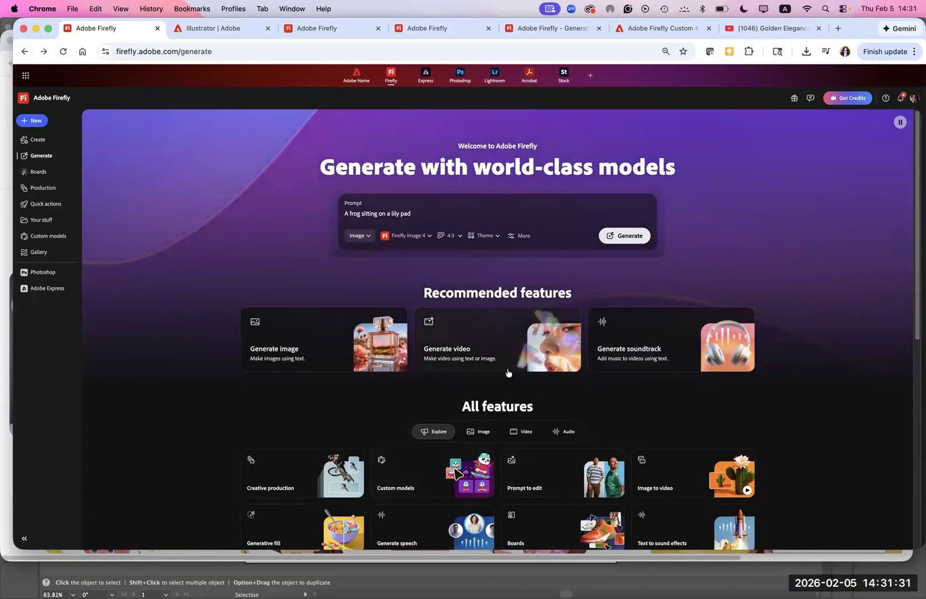
- Show only the Image features and launch Generative recolor in the Illustrator desktop app
left_click(480, 434)
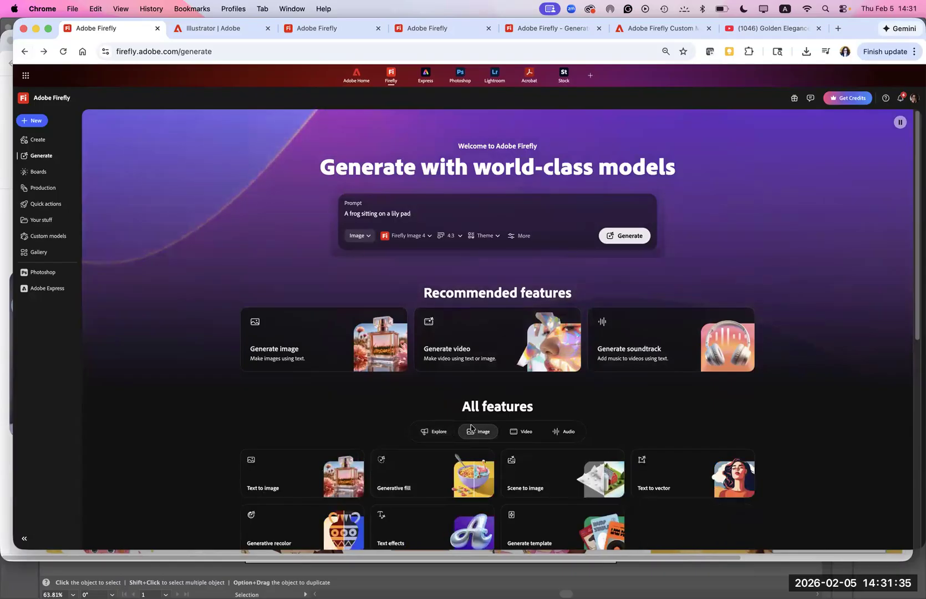
scroll(883, 374, "down", 5)
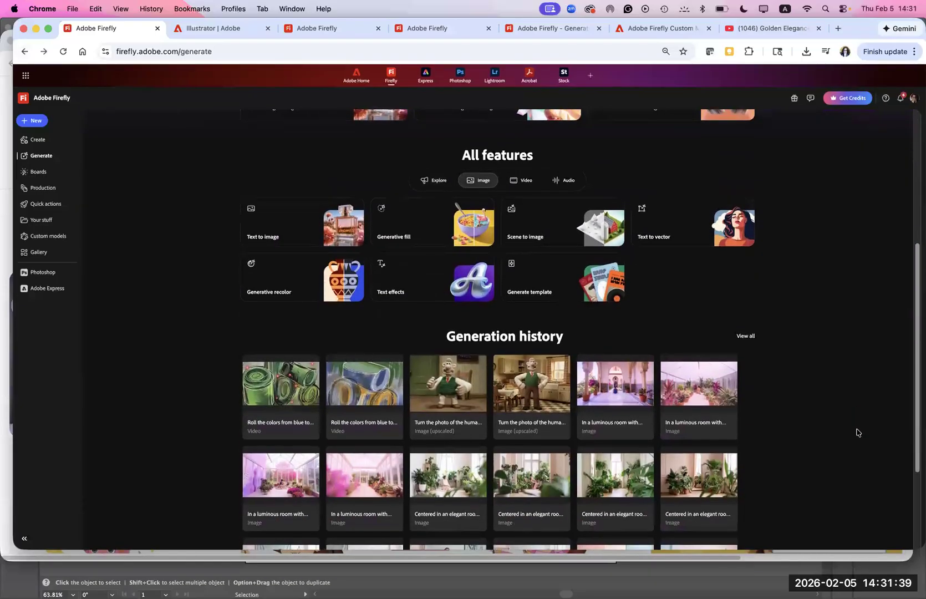
scroll(837, 492, "down", 2)
scroll(826, 460, "up", 1)
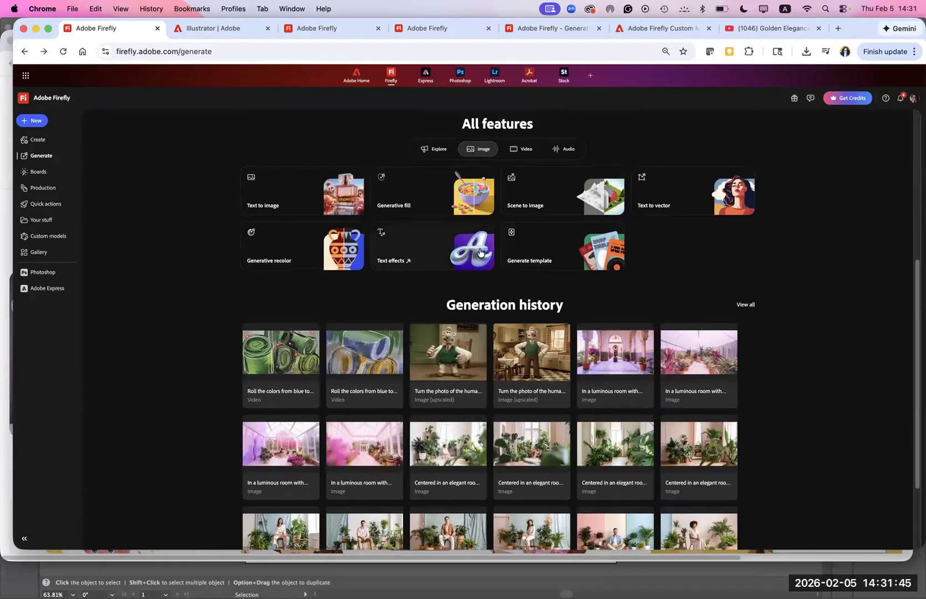
left_click(347, 258)
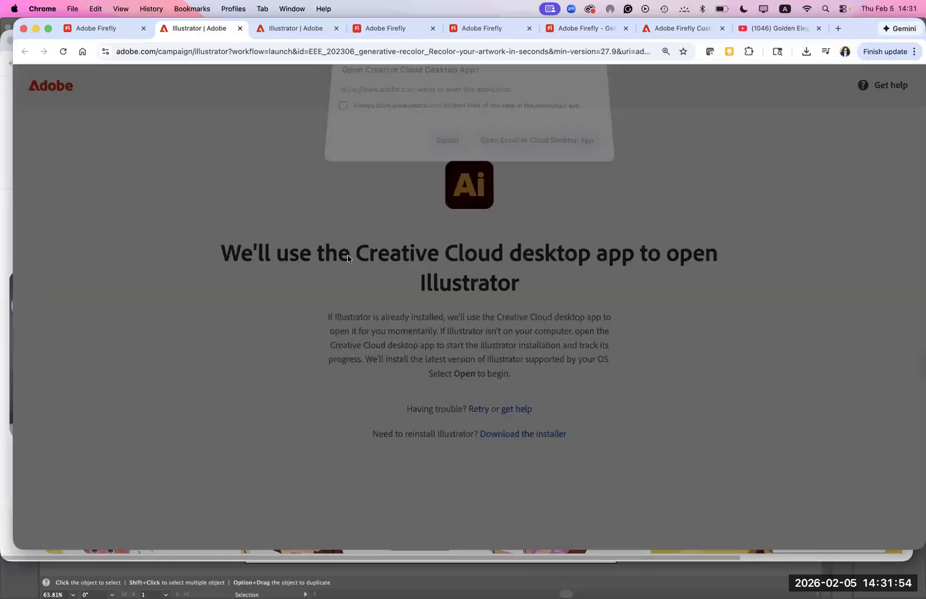
left_click(521, 150)
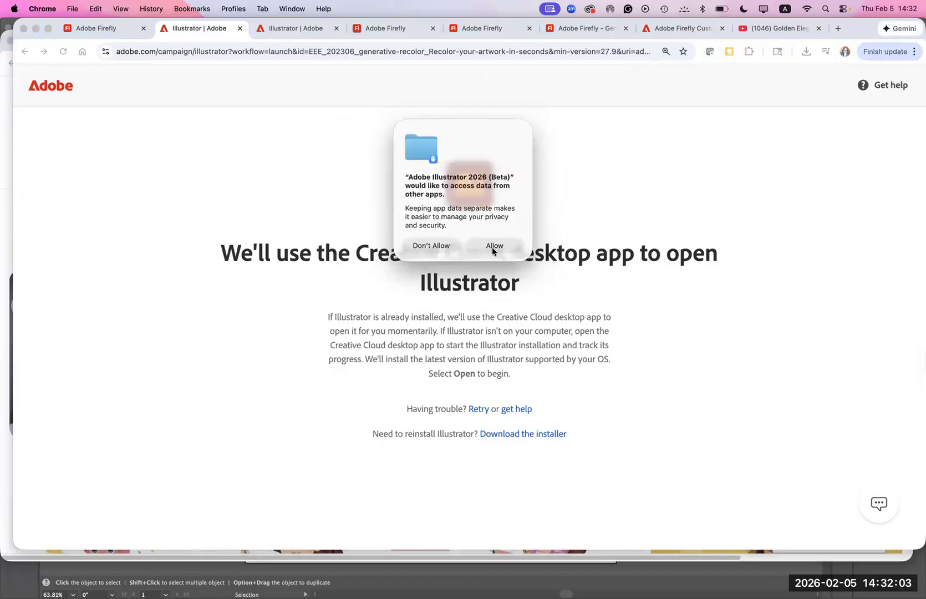
- Allow Illustrator (Beta) to access other apps' data and find local network devices, and dismiss the Turntable introduction
left_click(494, 245)
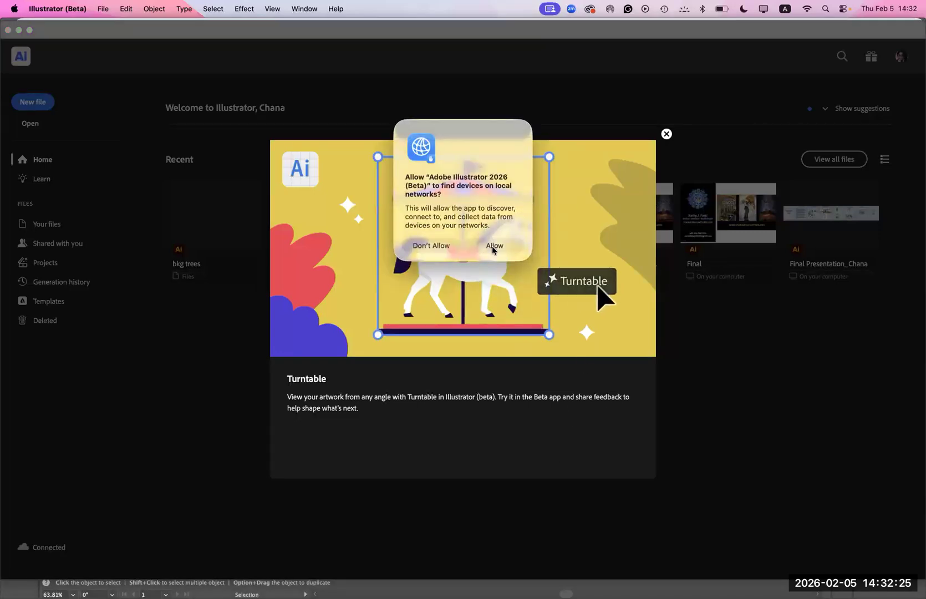
left_click(493, 246)
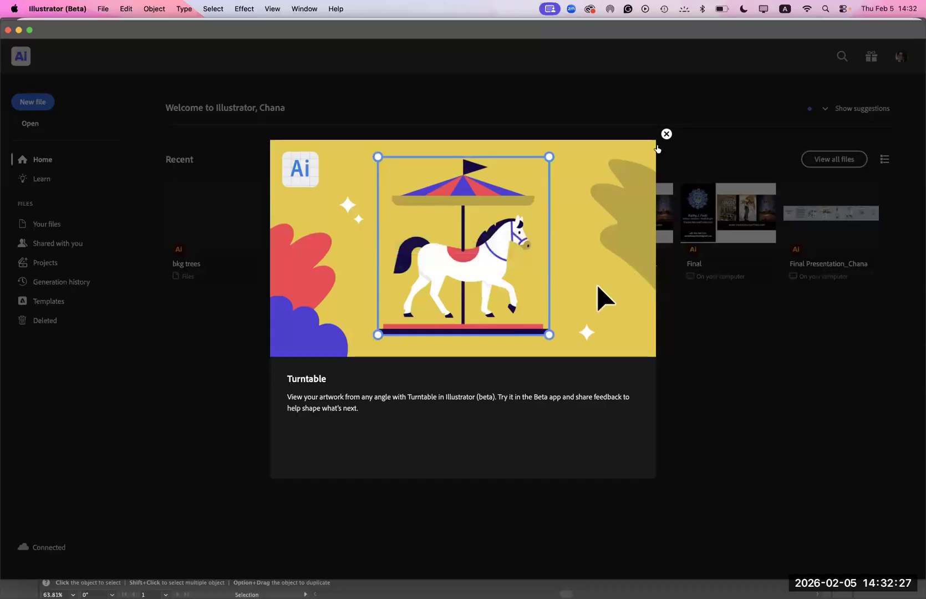
left_click(666, 133)
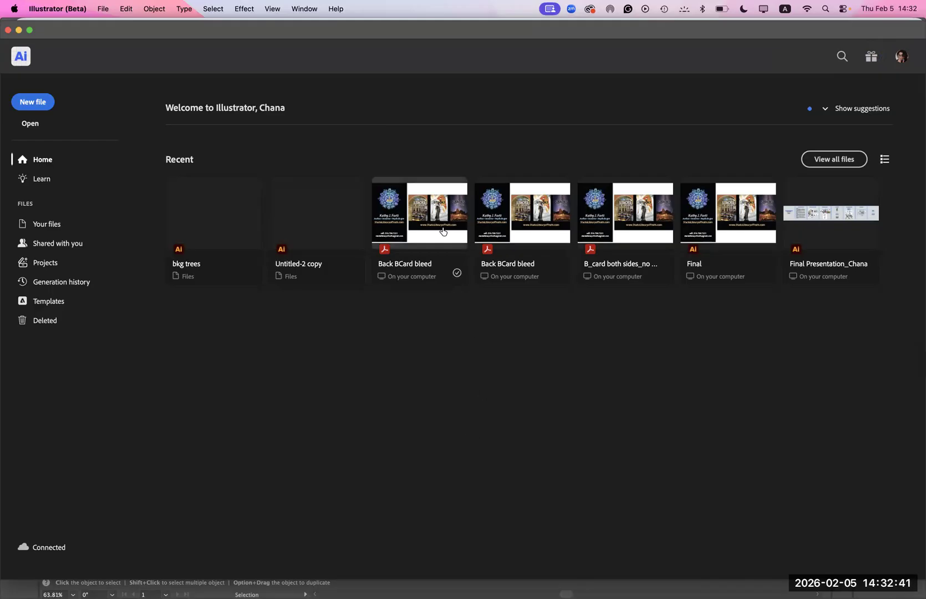
- Open the recent Back BCard bleed file, move the Properties panel off the artwork and inspect the first artboard
left_click(386, 265)
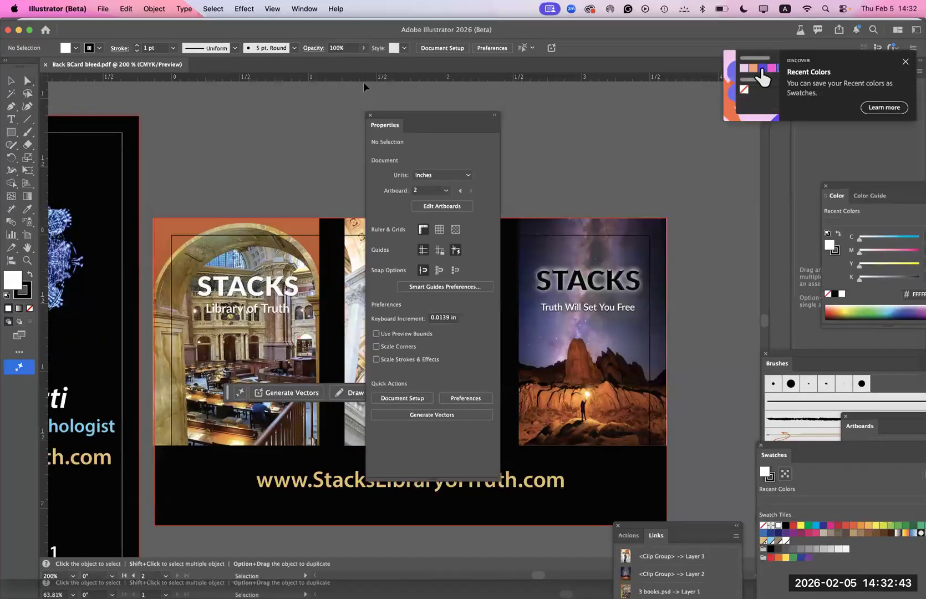
left_click_drag(397, 115, 701, 97)
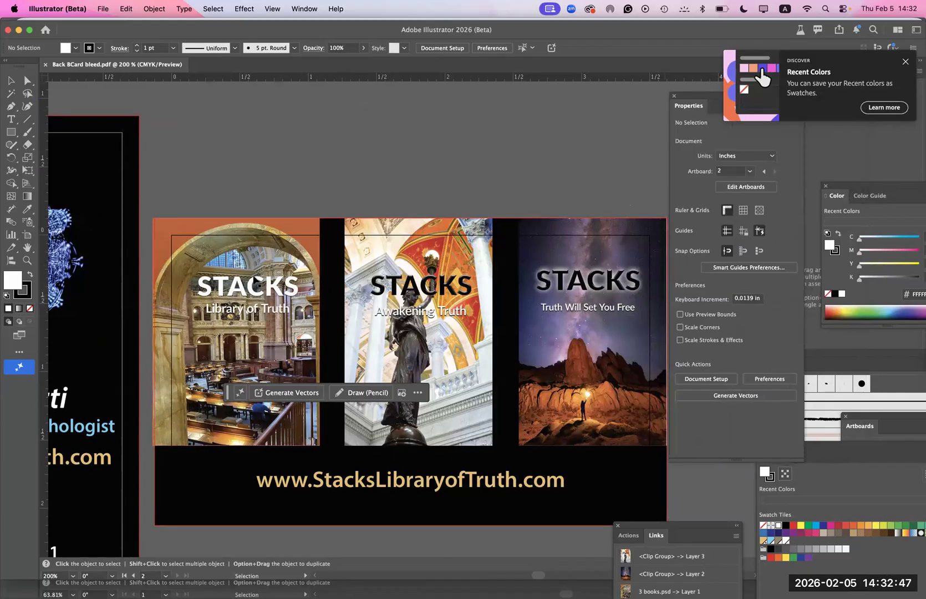
left_click_drag(193, 336, 570, 314)
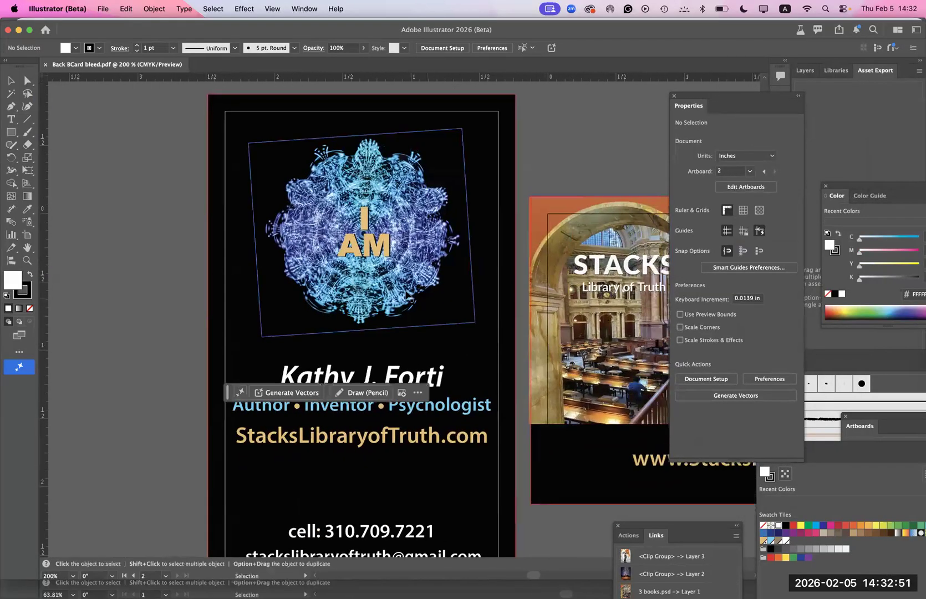
left_click(411, 300)
left_click(172, 374)
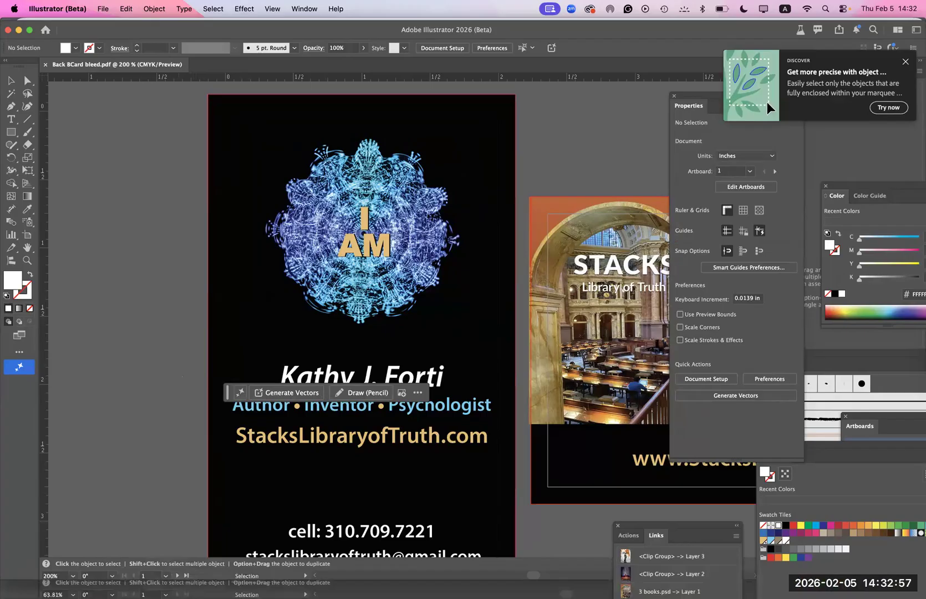
- Switch back to Chrome and return to the Adobe Firefly page with the Image features
mouse_move(99, 592)
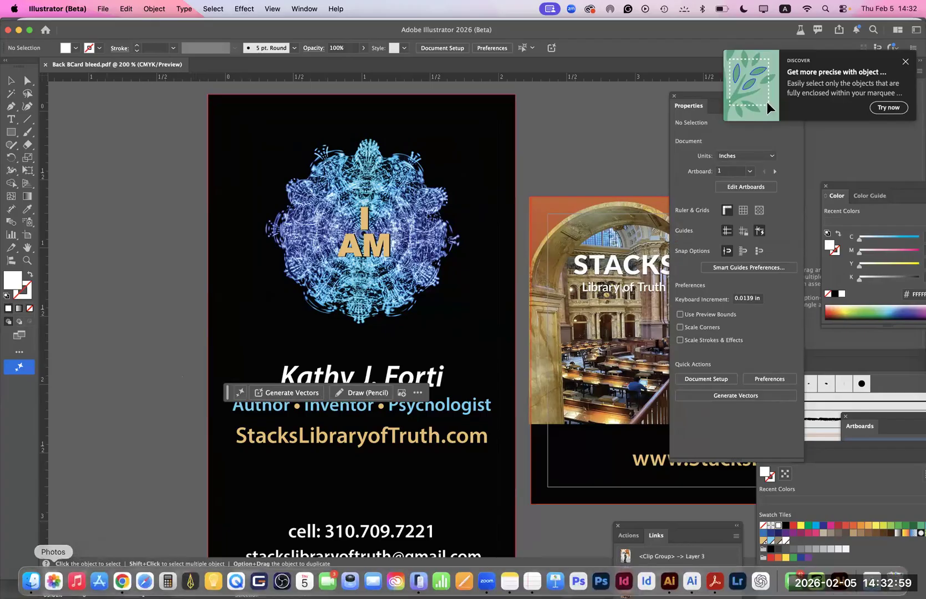
left_click(53, 582)
left_click(122, 582)
left_click(96, 28)
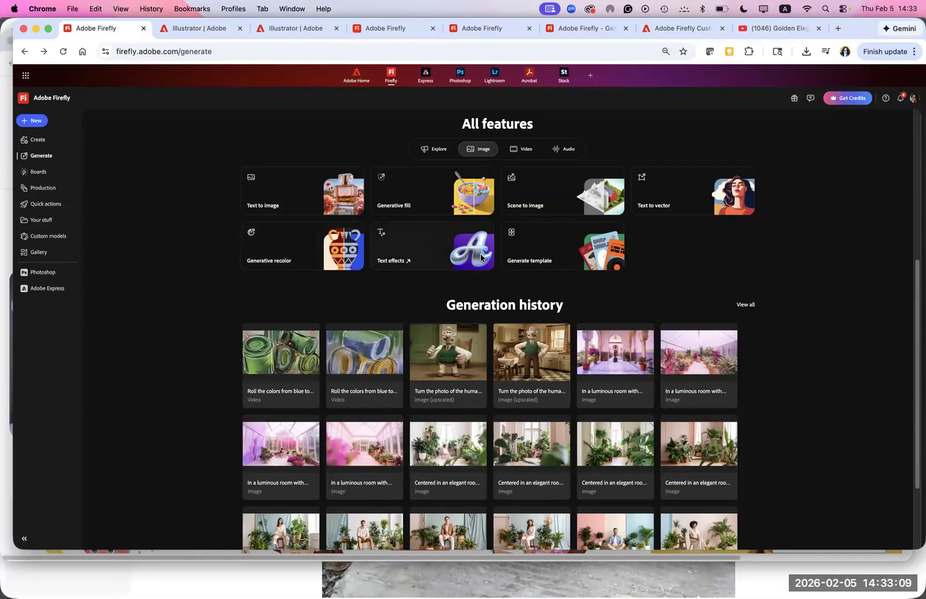
- Launch Text effects in Adobe Express and add a title reading "Its a frog Tale"
left_click(481, 257)
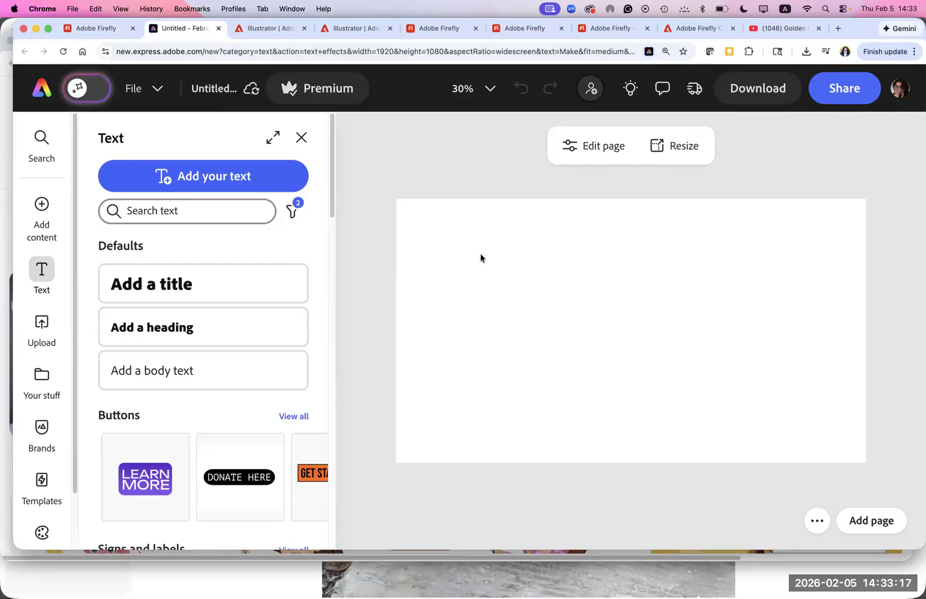
left_click(154, 288)
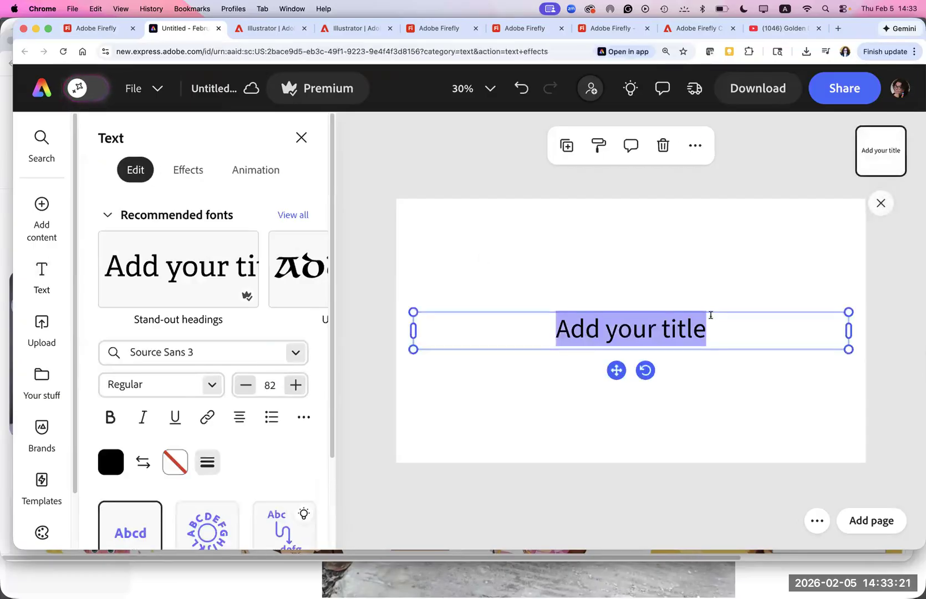
type("It")
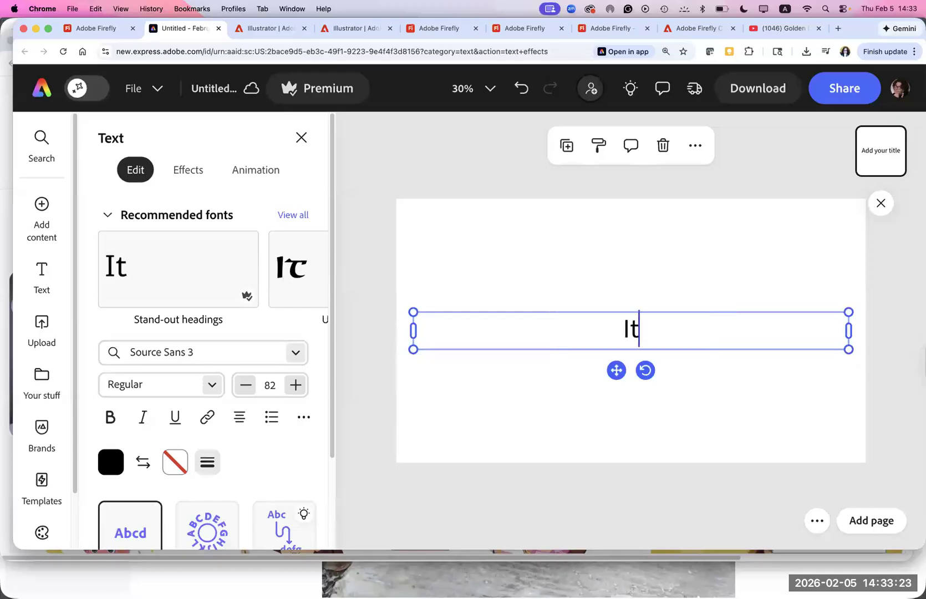
type("s A")
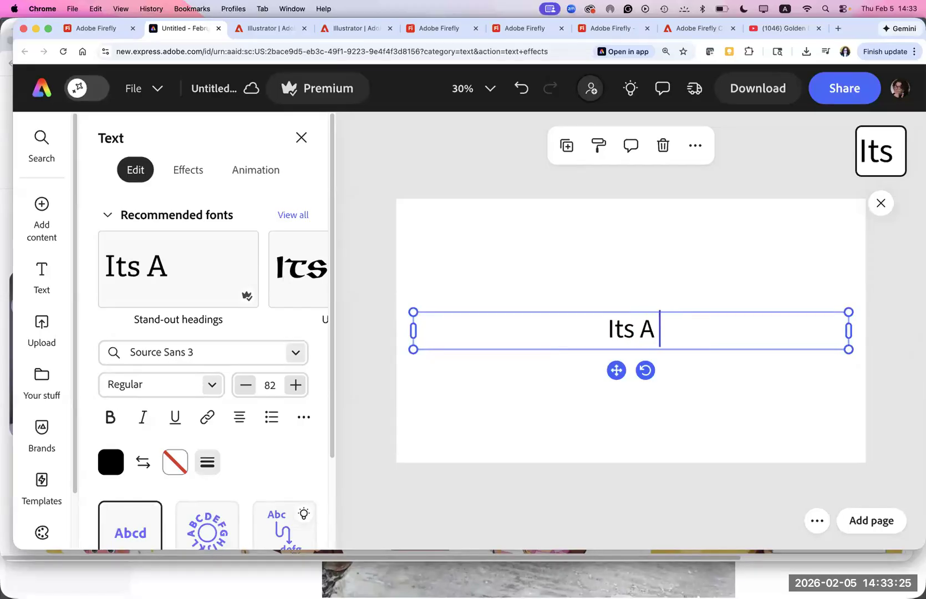
type(" frog ")
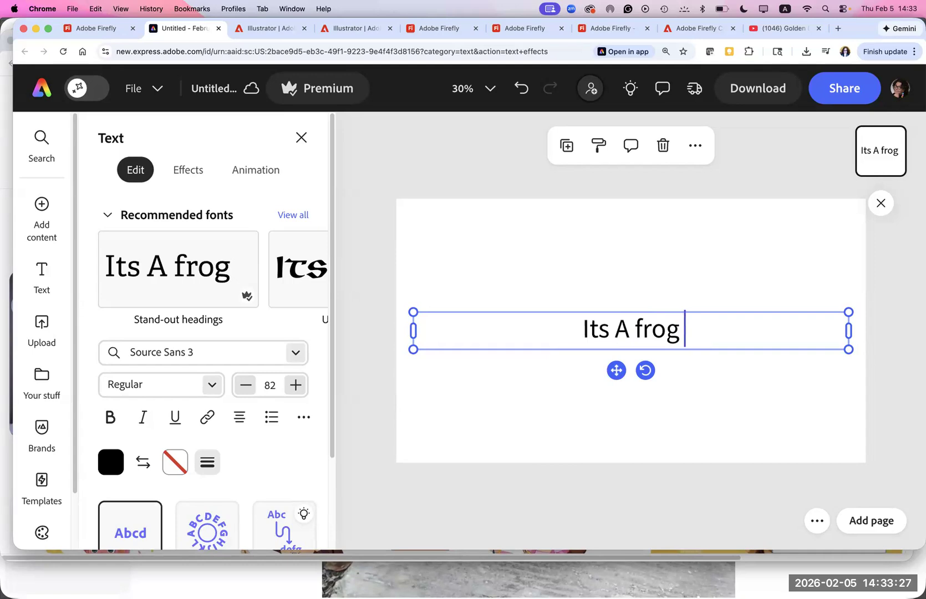
type("Tale")
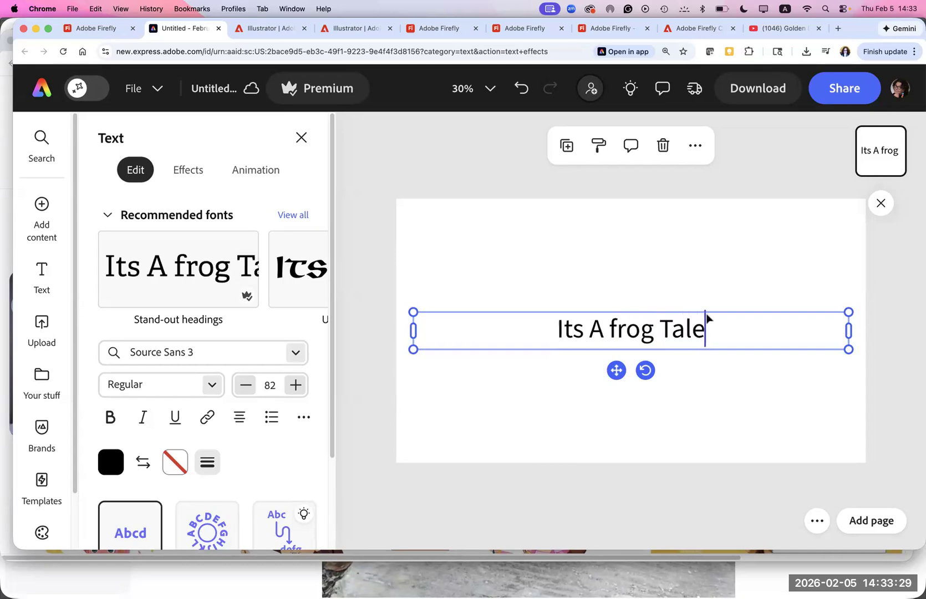
double_click(592, 329)
type("a")
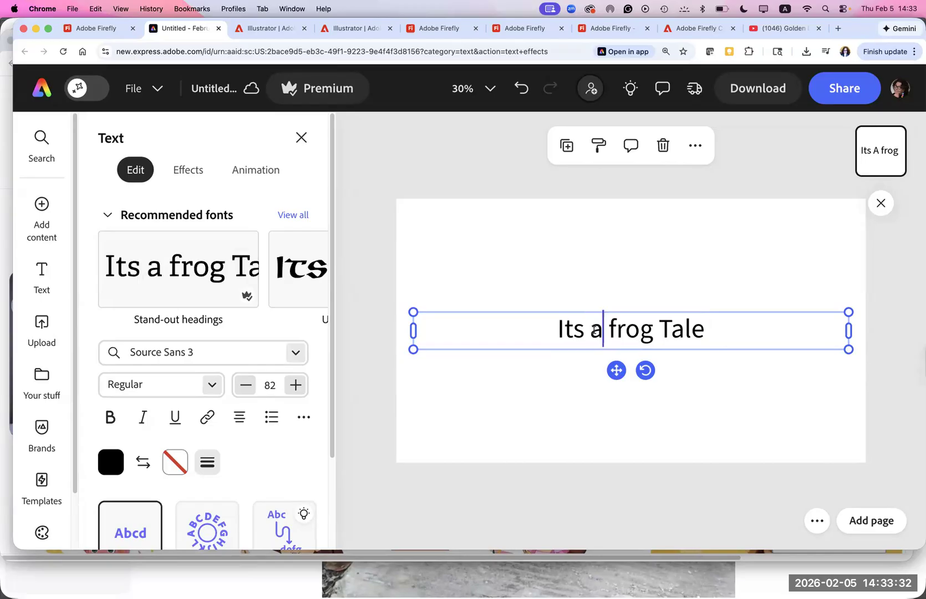
- Apply the recommended Uncial font BC Unciala to the whole title and set its size to 99
left_click(719, 336)
left_click_drag(704, 332, 500, 331)
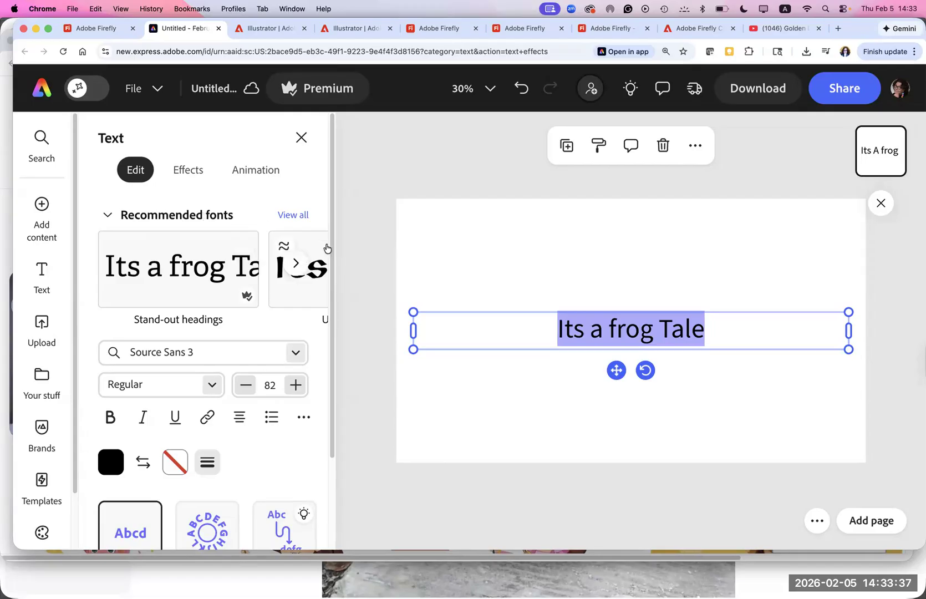
scroll(327, 252, "down", 1)
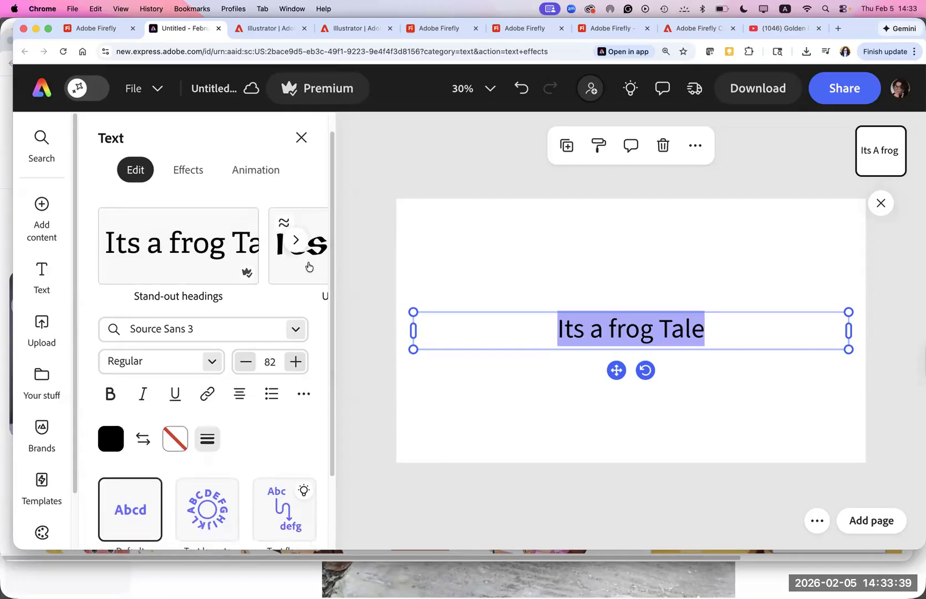
scroll(312, 252, "right", 3)
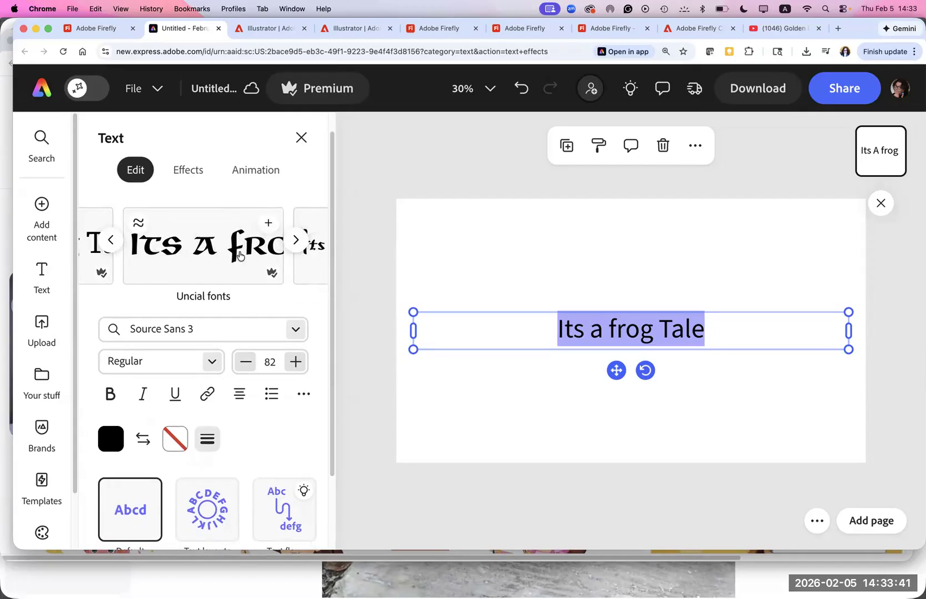
left_click(240, 255)
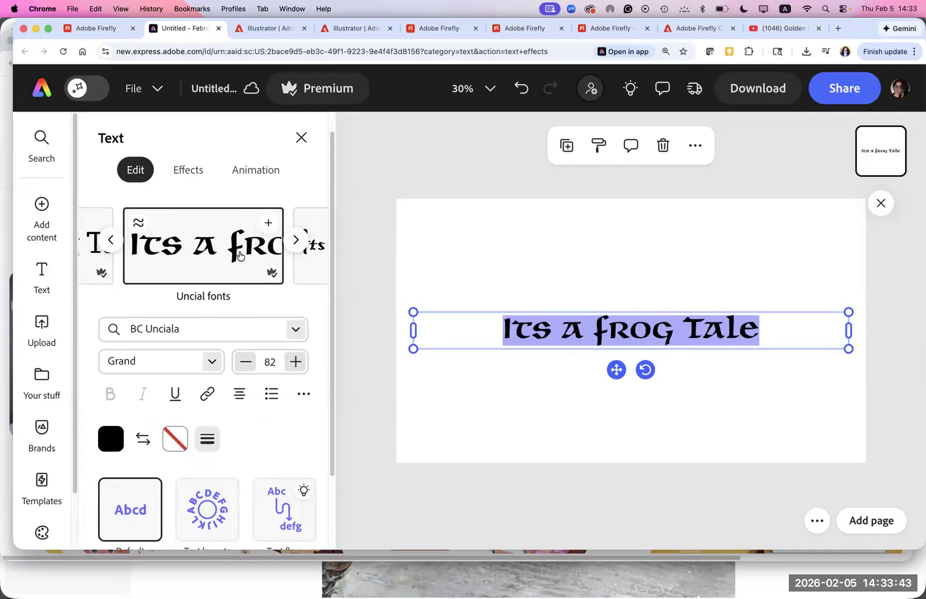
left_click(294, 362)
left_click(294, 361)
left_click(295, 362)
left_click(295, 362)
left_click(294, 362)
left_click(294, 362)
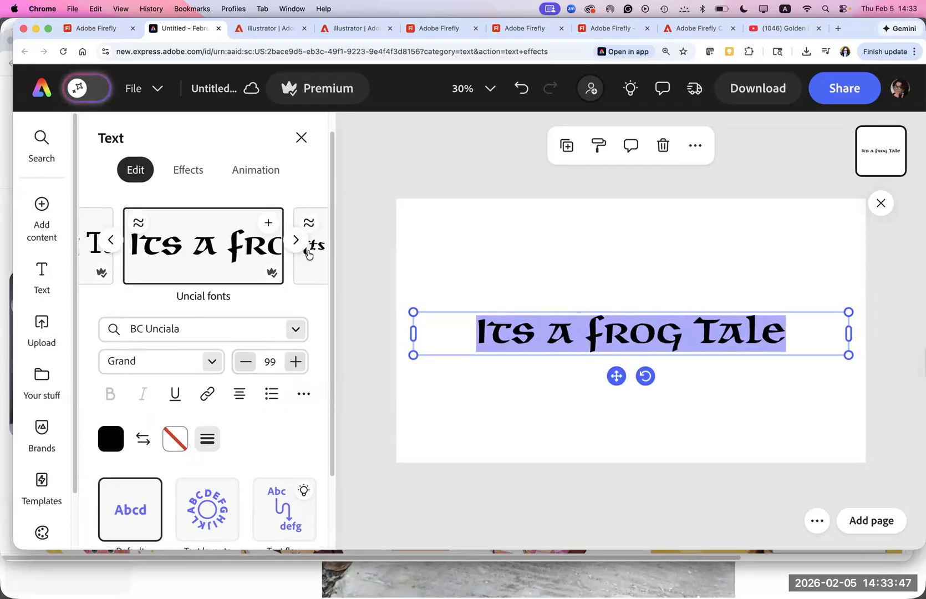
- Try the recommended fonts P22 Civilite and Komet on the title
left_click(309, 253)
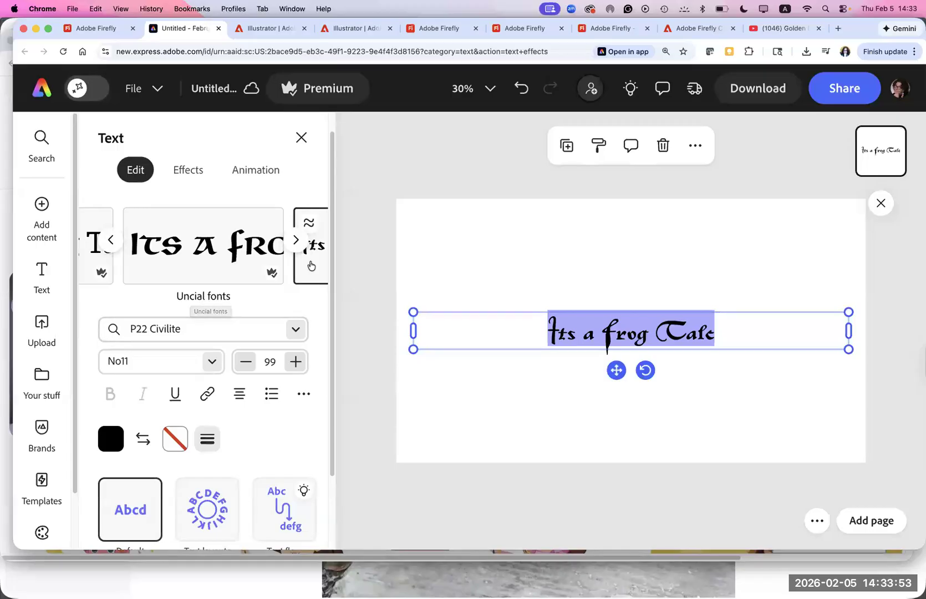
left_click(295, 240)
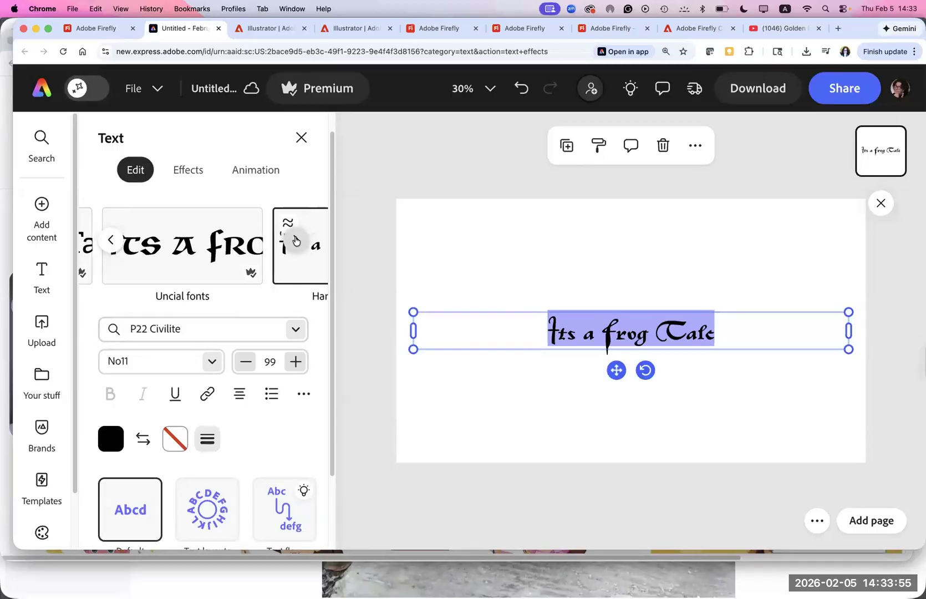
left_click(296, 240)
left_click(296, 241)
left_click(296, 240)
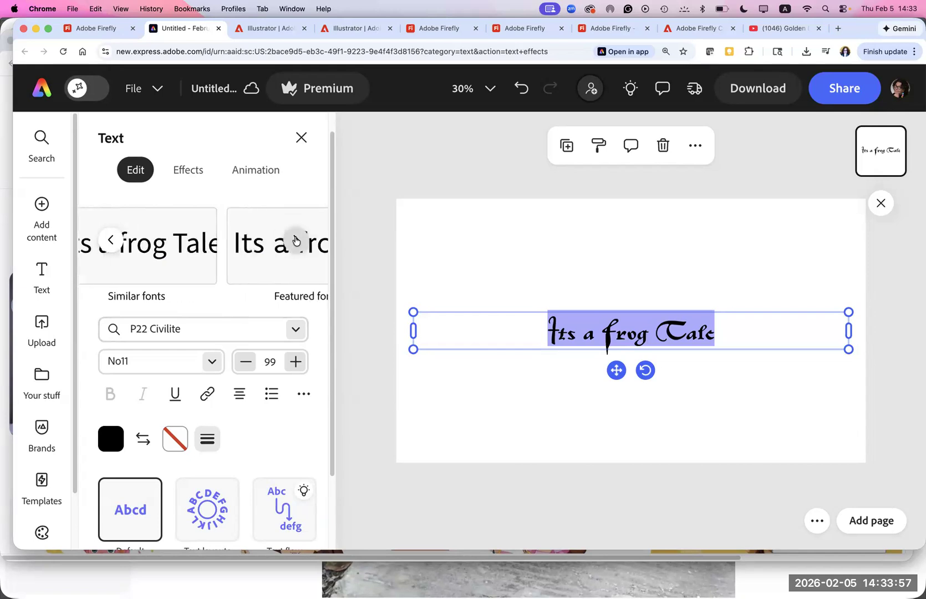
left_click(296, 240)
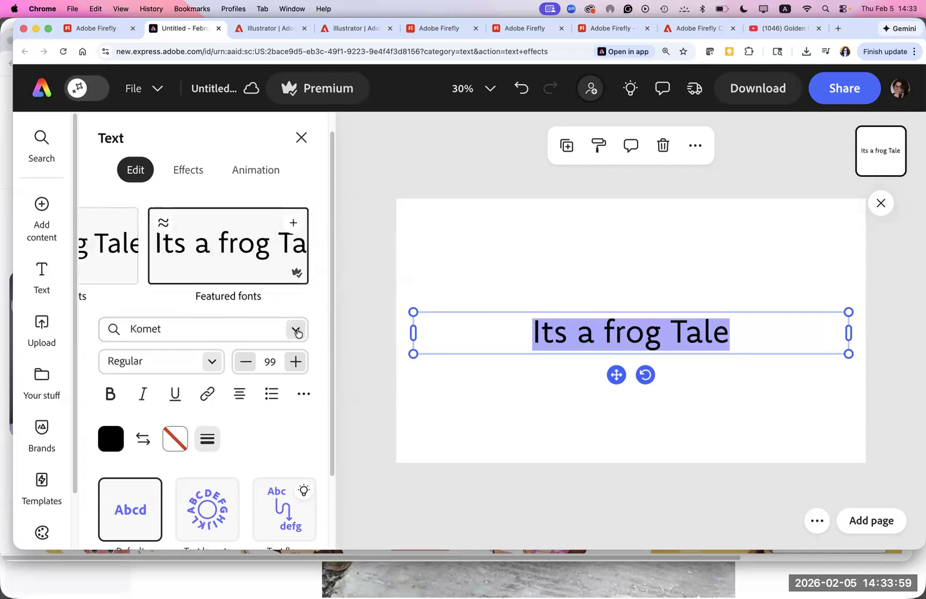
- Find a typeface with the description "A bold san serif font" and set the title in Crassula Bold
left_click(296, 330)
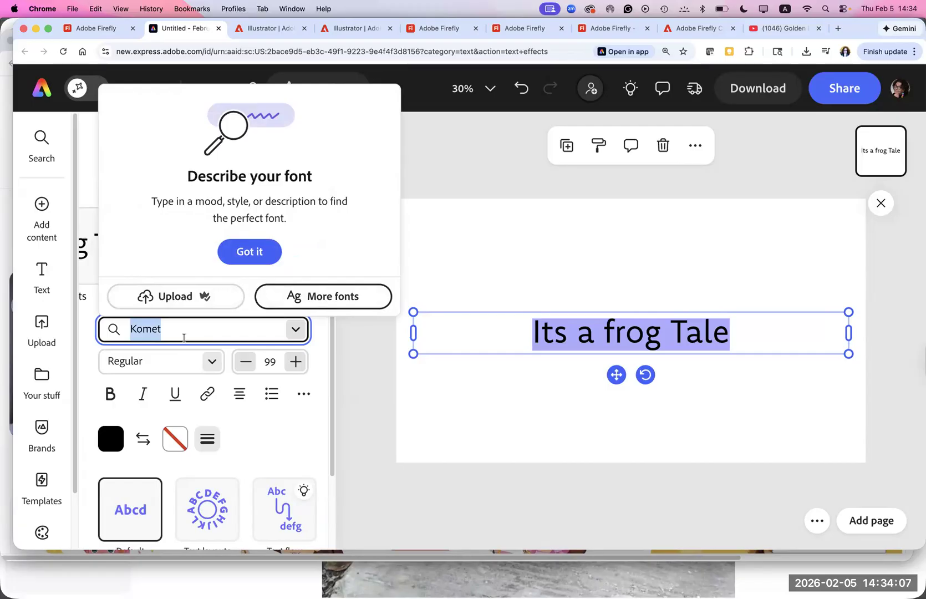
type("A bold ")
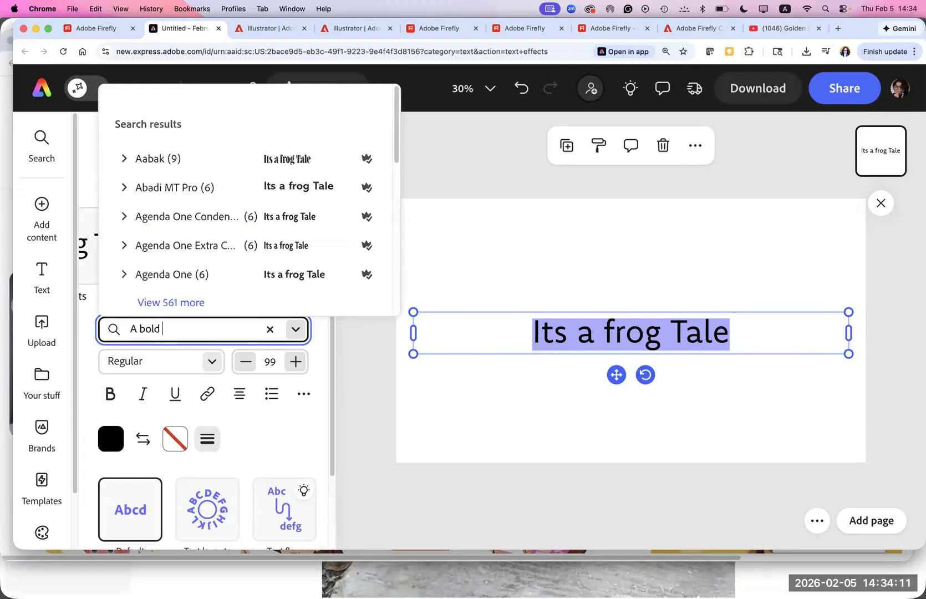
type("san ")
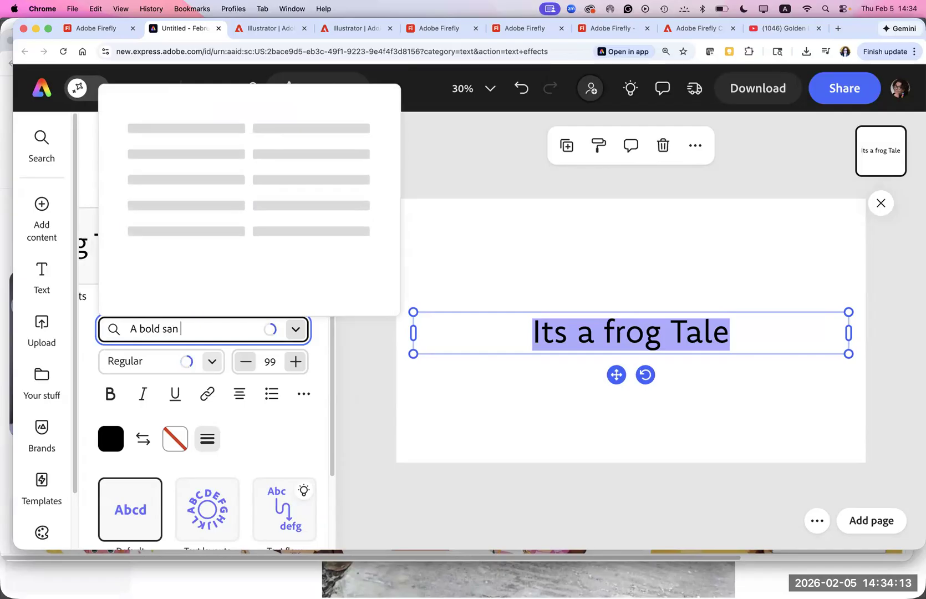
type("serif")
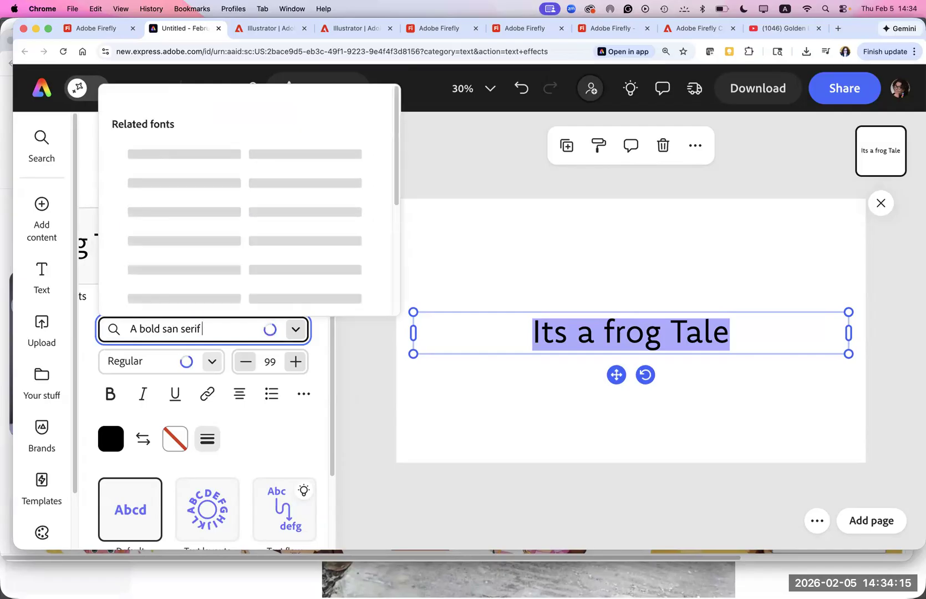
type(" font")
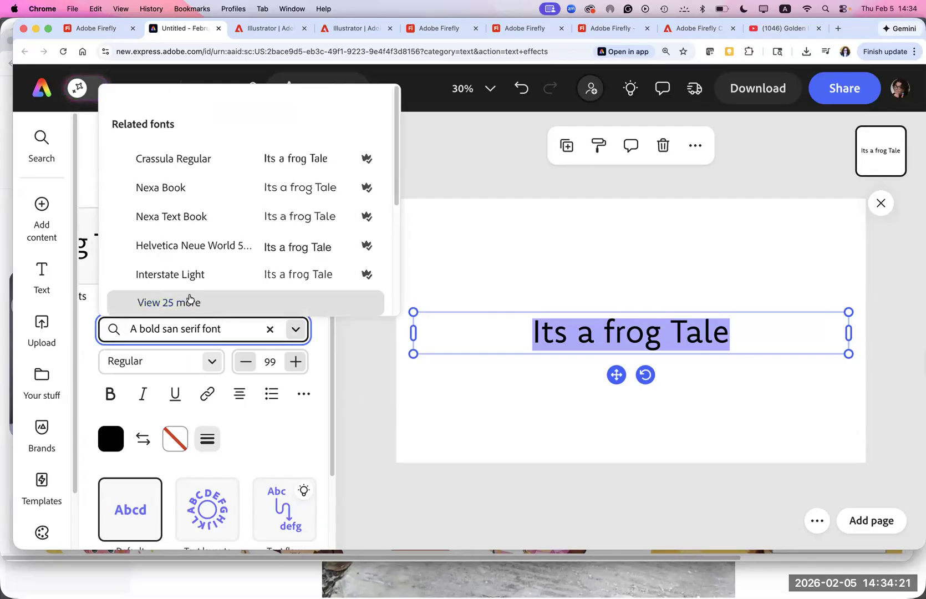
left_click(176, 166)
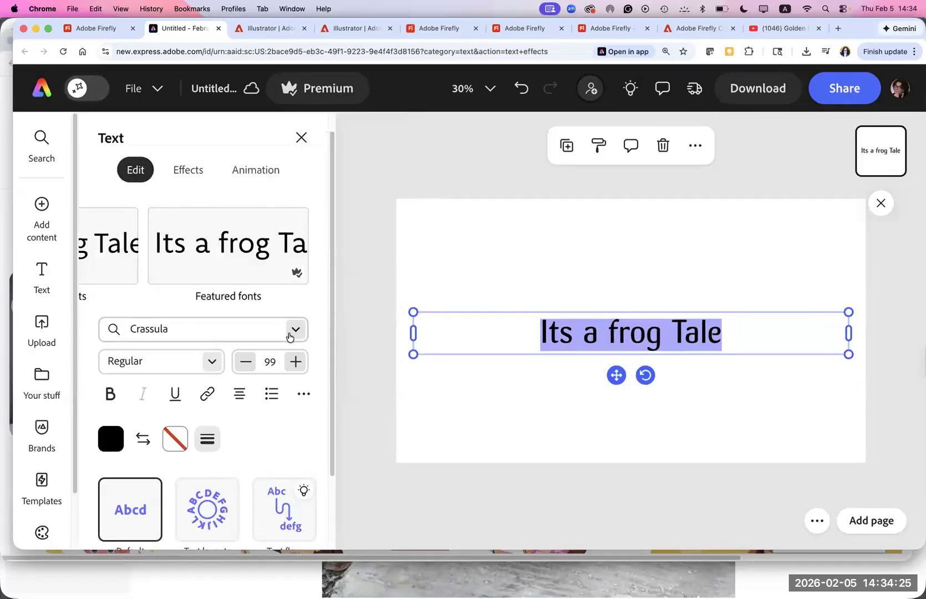
left_click(211, 361)
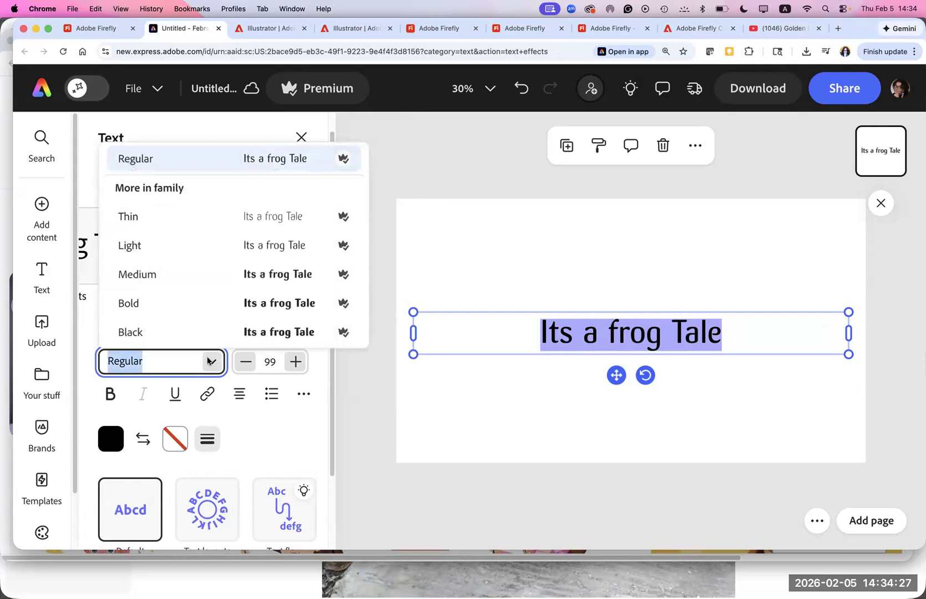
left_click(152, 305)
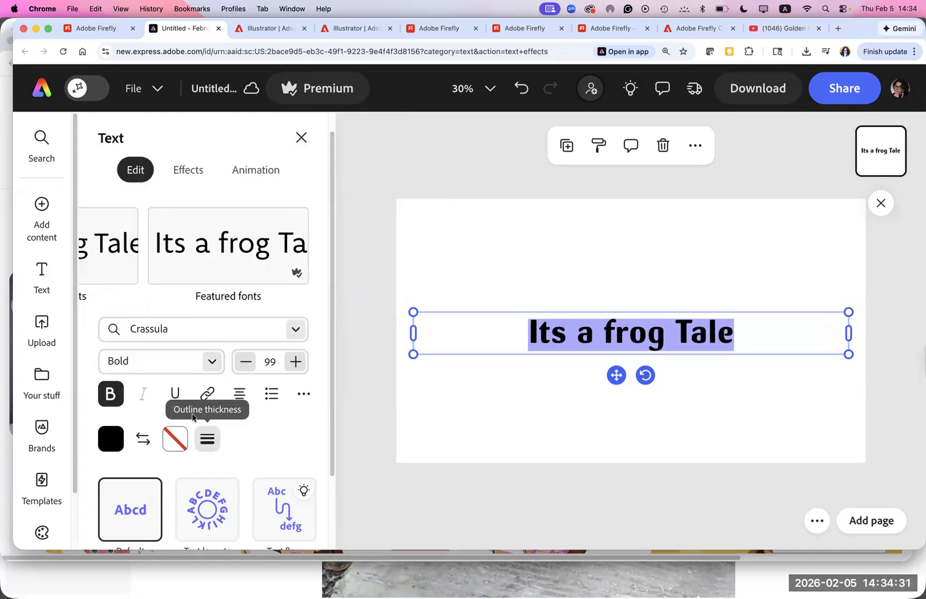
- Examine the title's text options and the generative, shadow and shape effects available for it
left_click_drag(740, 343, 396, 424)
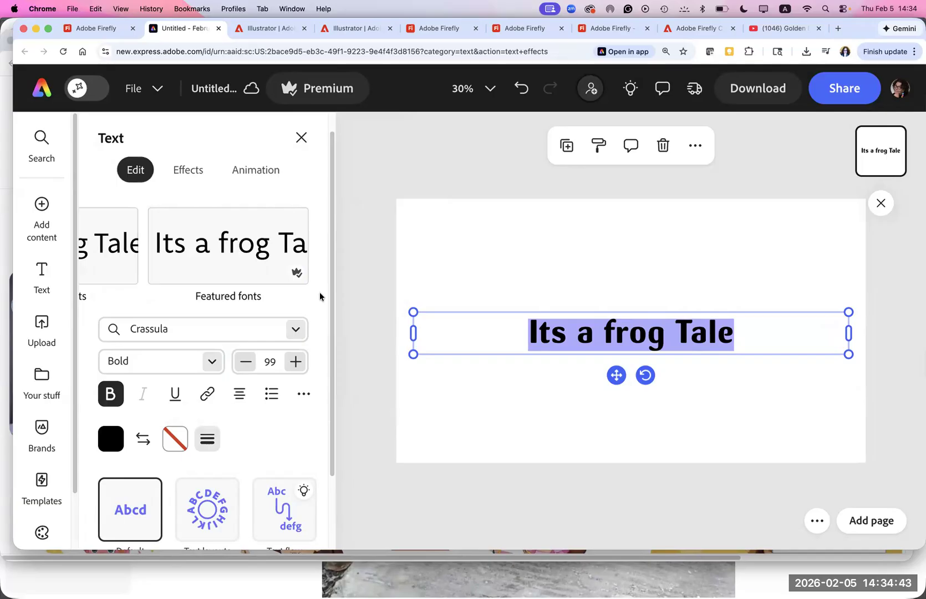
scroll(338, 302, "up", 1)
scroll(325, 420, "down", 2)
scroll(325, 420, "down", 1)
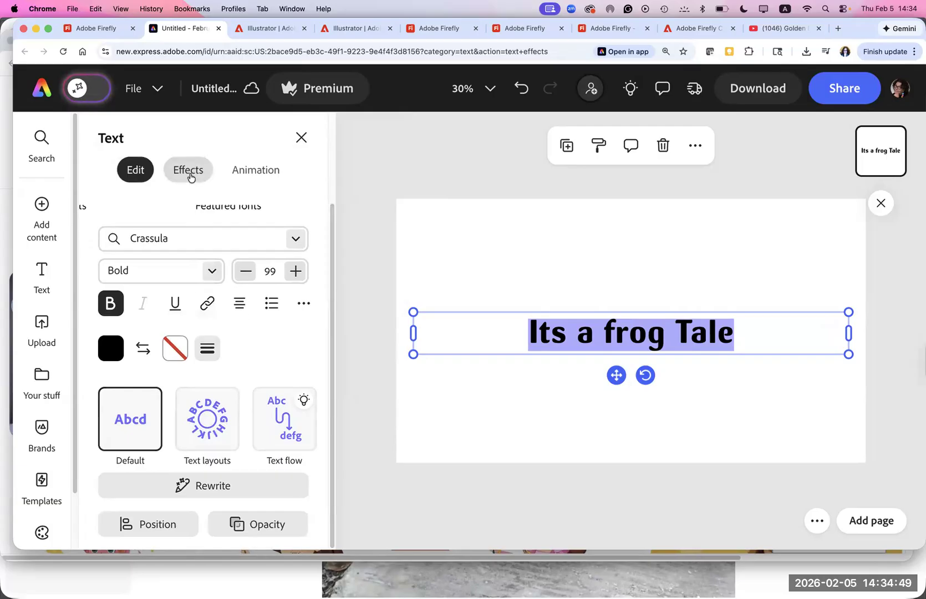
left_click(191, 175)
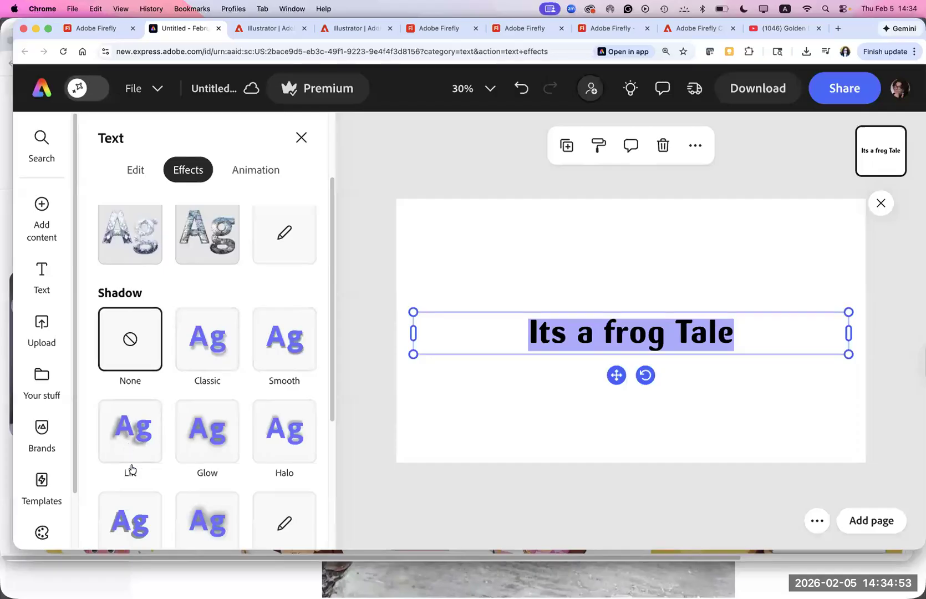
scroll(321, 449, "down", 5)
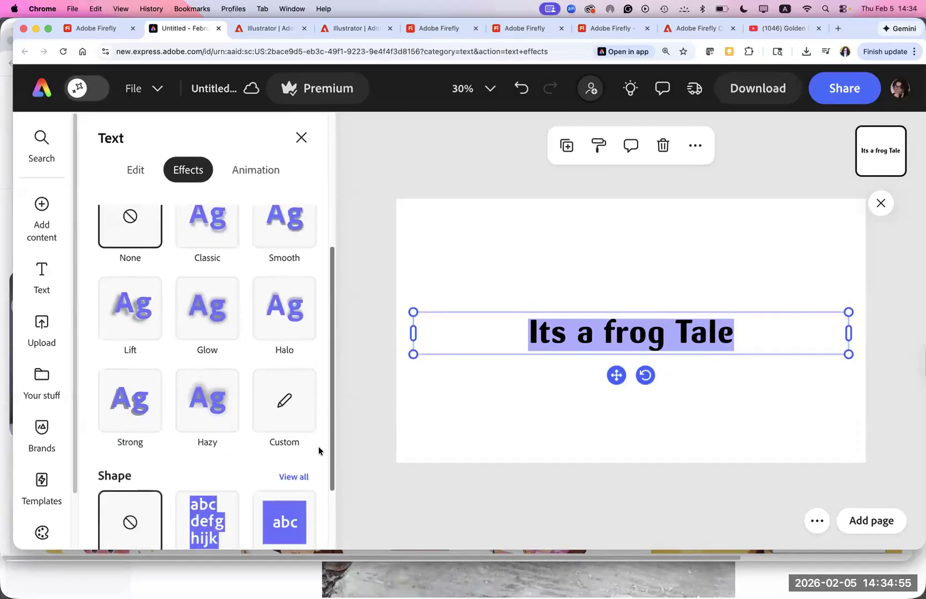
scroll(316, 332, "up", 3)
scroll(315, 228, "up", 5)
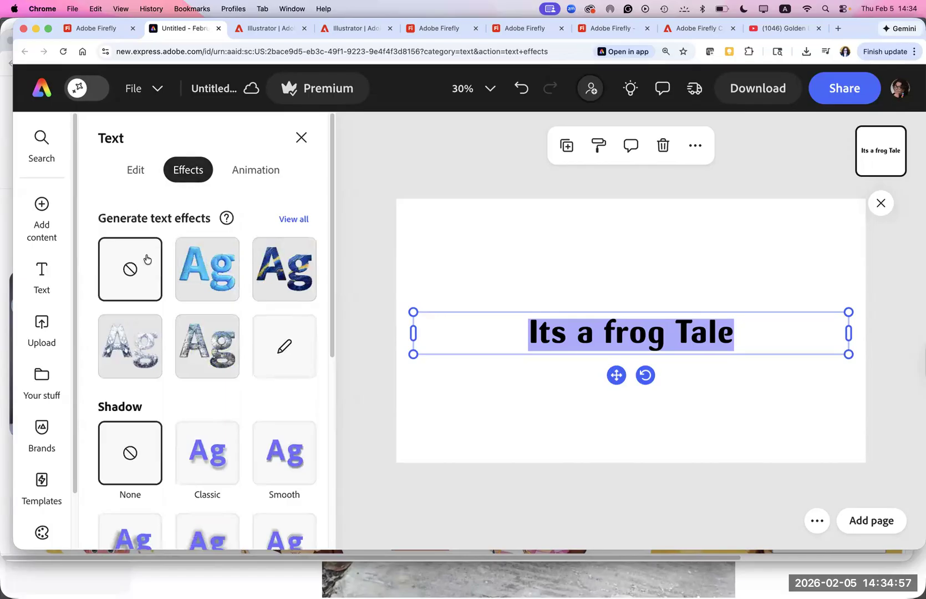
- Apply the blue Balloon generative text effect to the title and look through its customization options
left_click(217, 274)
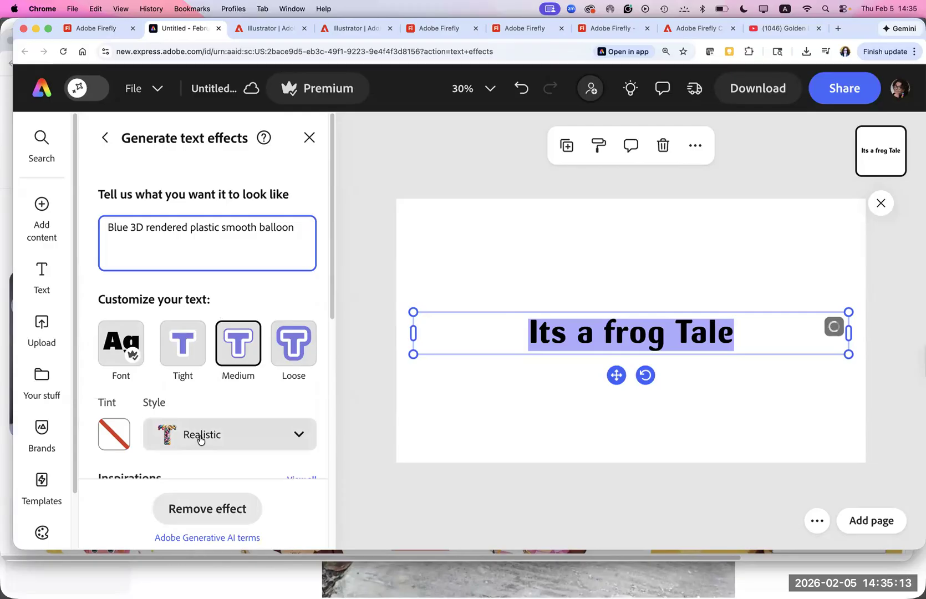
scroll(201, 441, "down", 5)
scroll(308, 349, "up", 3)
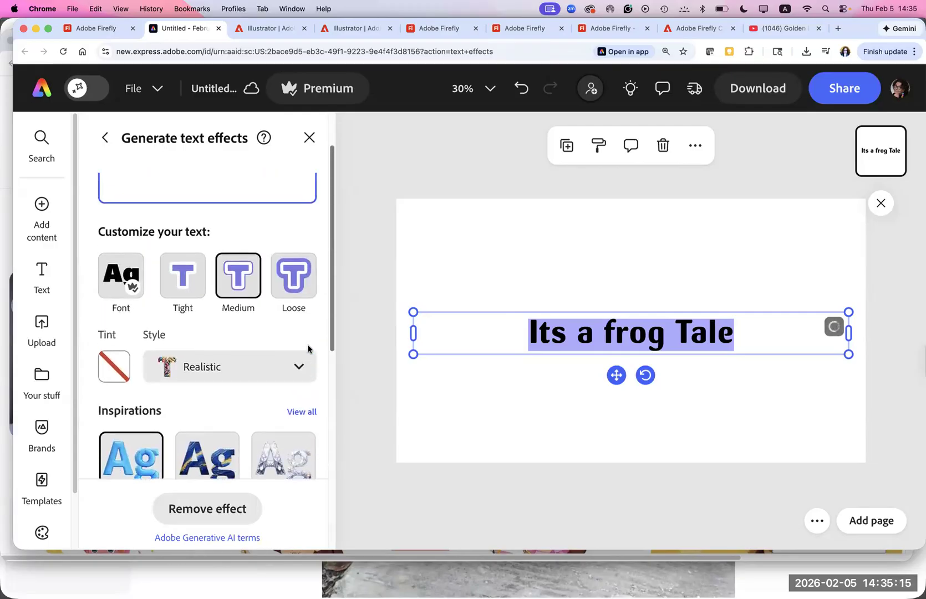
scroll(309, 348, "down", 6)
scroll(316, 351, "up", 6)
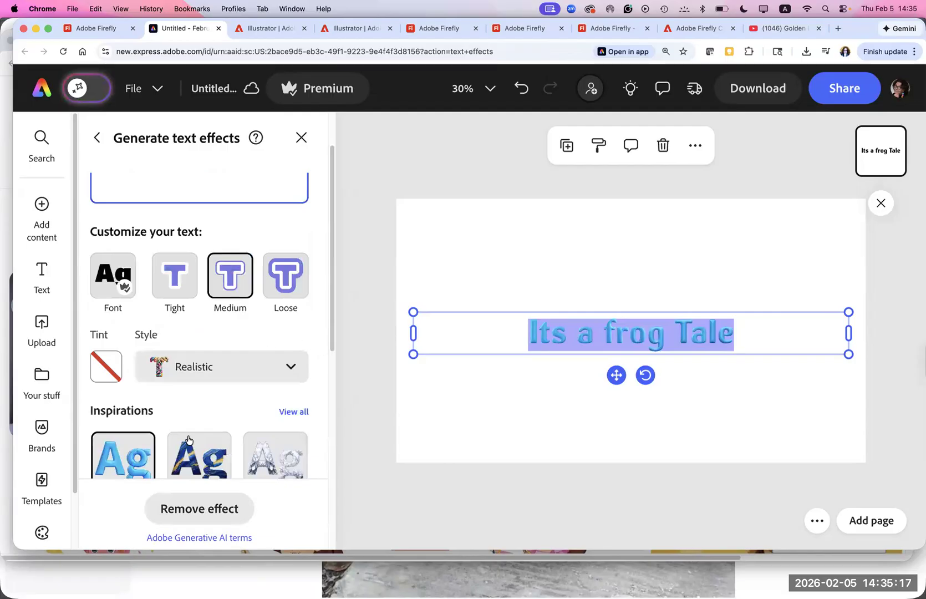
- Apply the Blue & gold marble generative effect to the title and review the generated variations
left_click(201, 459)
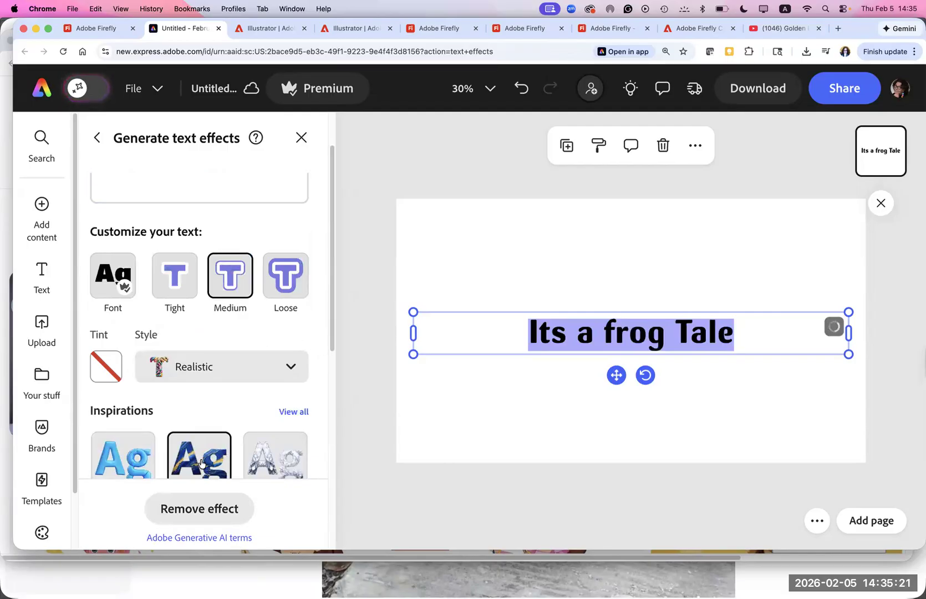
scroll(325, 495, "down", 10)
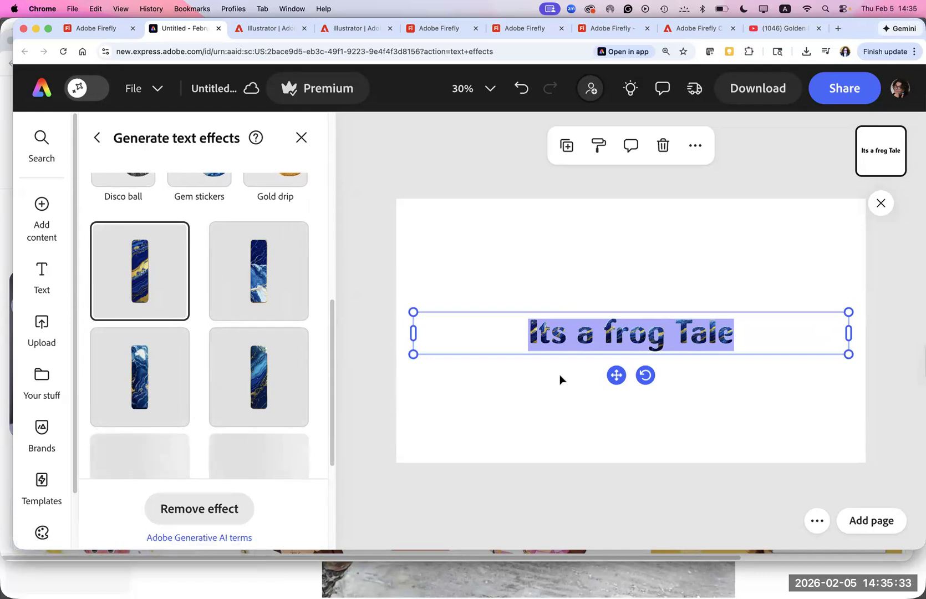
scroll(310, 332, "up", 6)
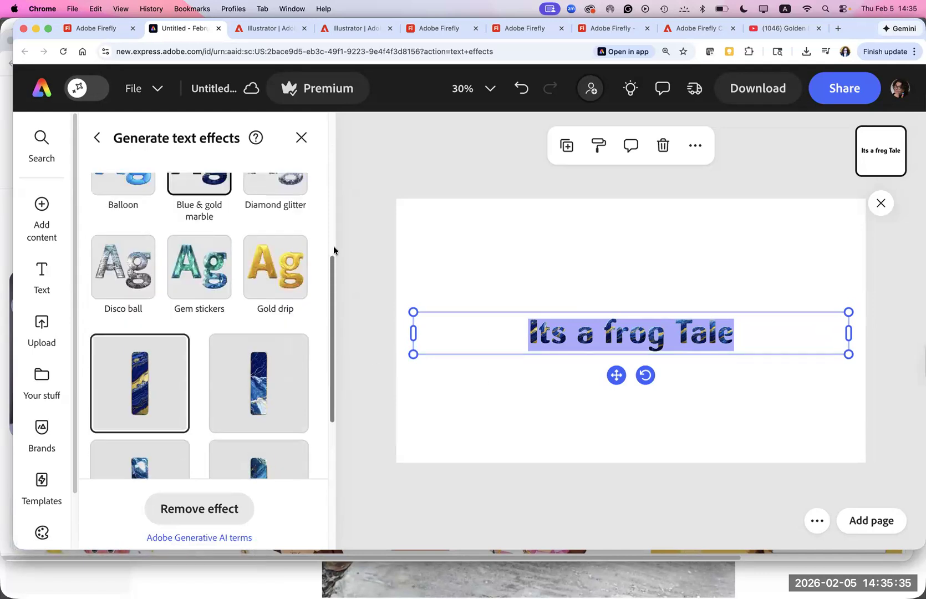
- Switch the title's generative effect to Balloon and then to Gold drip, and look at the effect's description
left_click(114, 359)
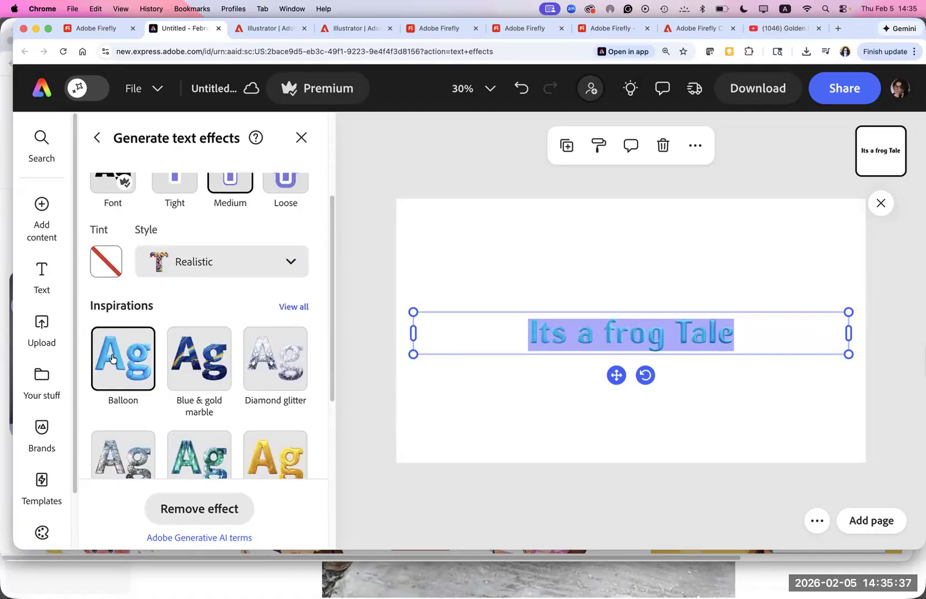
left_click(281, 457)
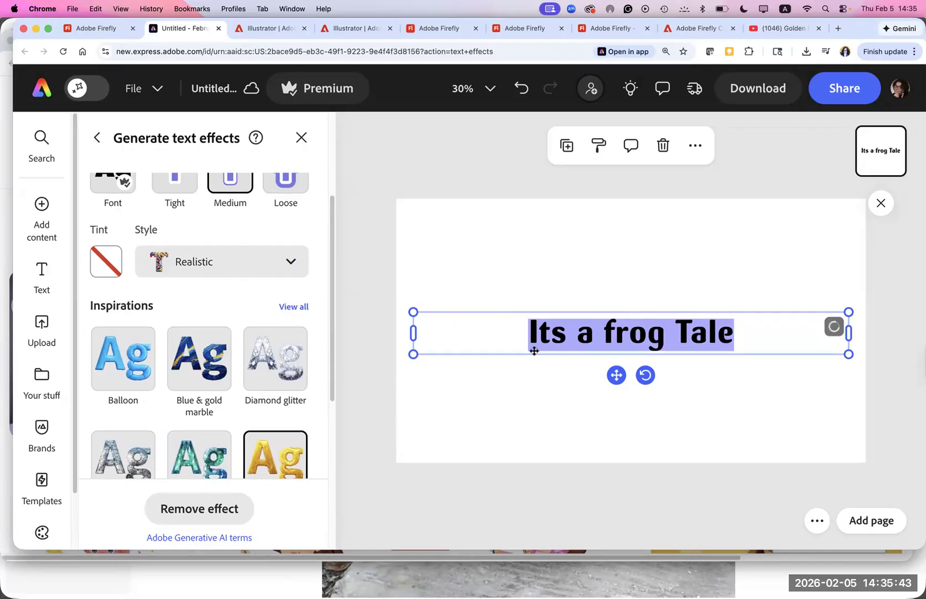
left_click_drag(741, 340, 338, 153)
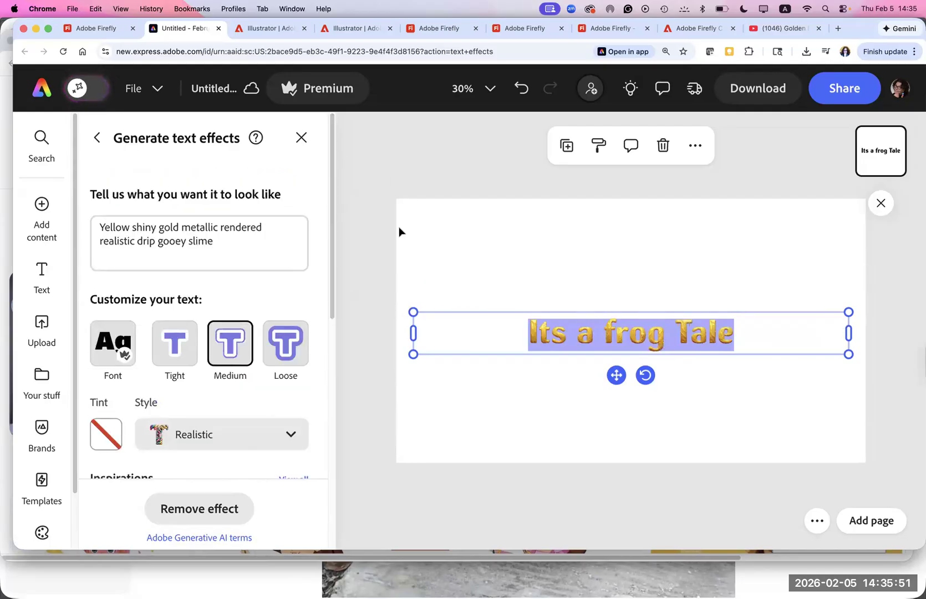
left_click(252, 242)
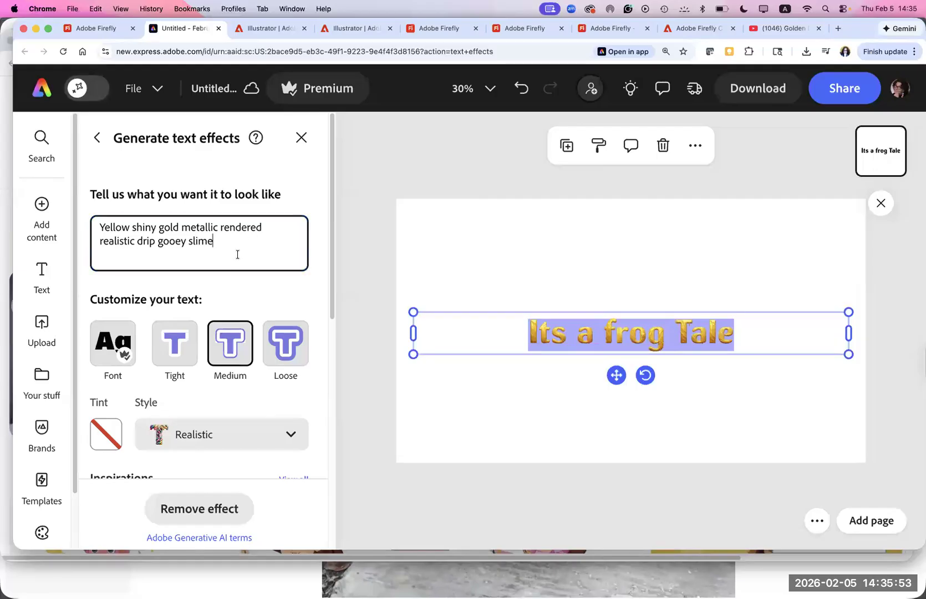
- Set the font of the title's generative text effect to Acumin Pro
left_click(107, 356)
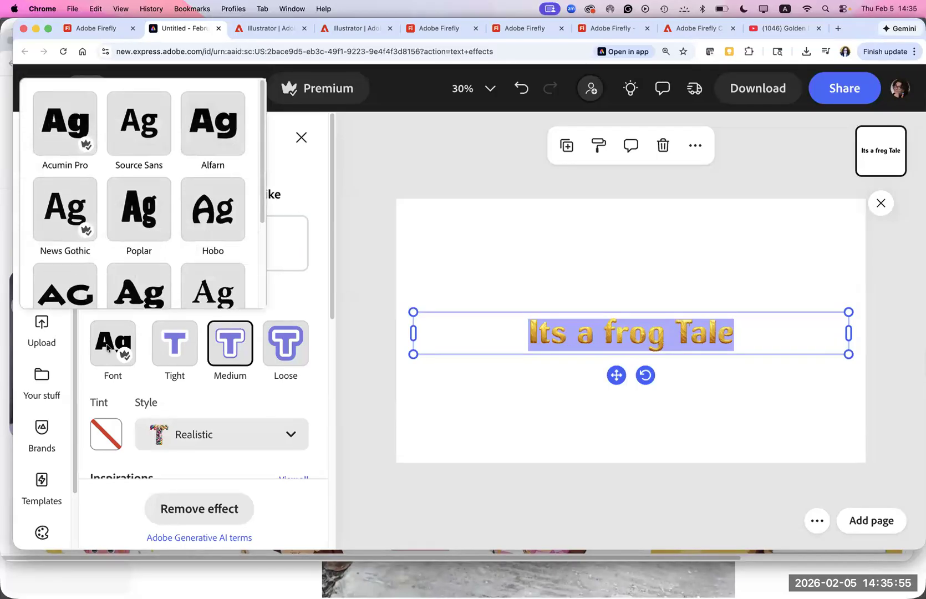
left_click(62, 128)
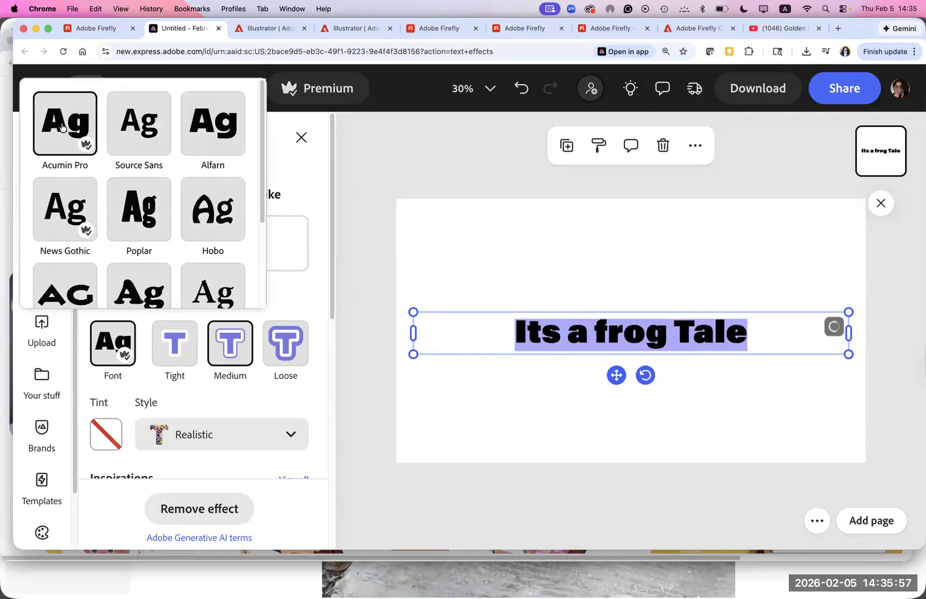
left_click(754, 336)
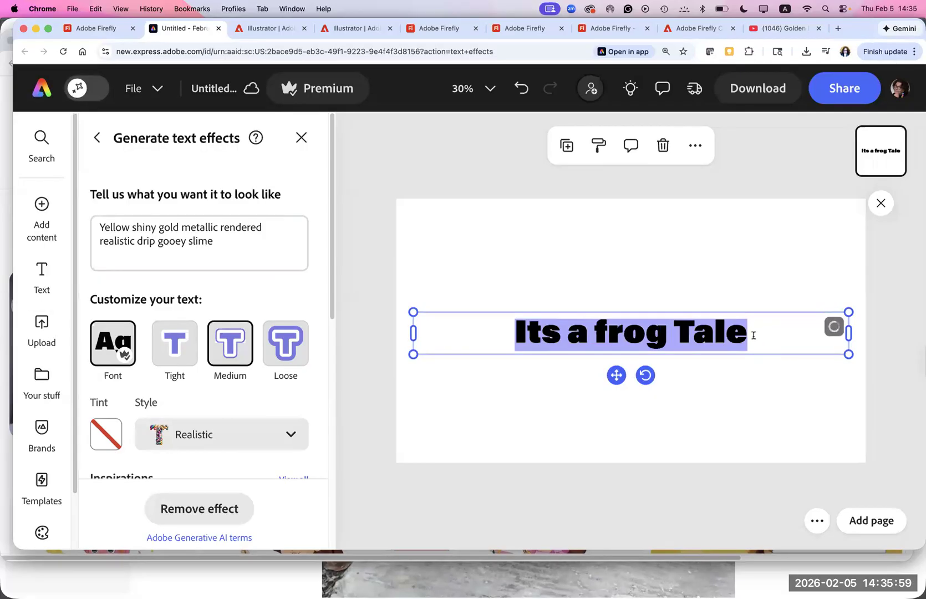
- Replace the title's wording with "ITS A FROG TALE" in capitals
double_click(504, 352)
type("I")
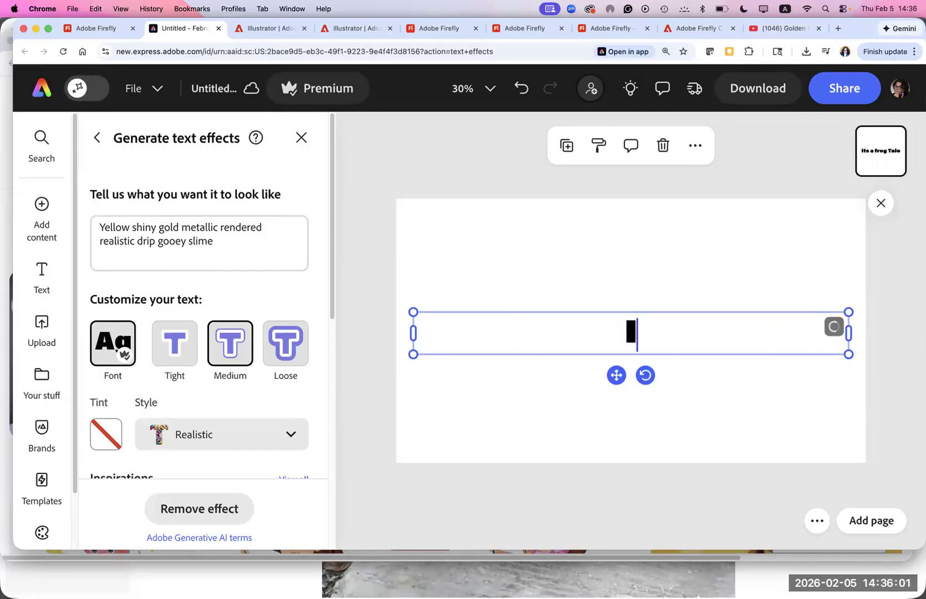
type("TS A FROG TALE")
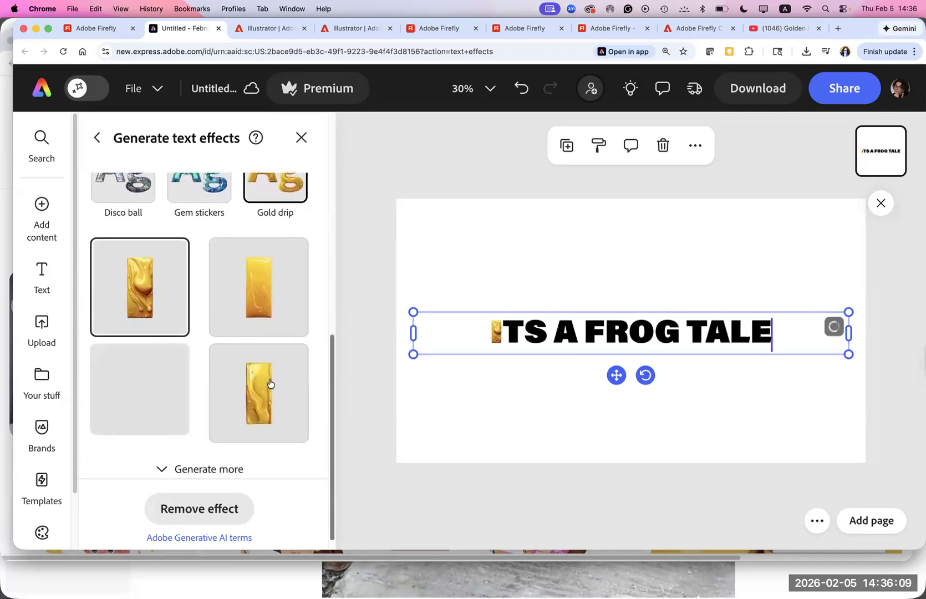
- Apply the fourth generated Gold drip variation to the title and finish editing the text
left_click(267, 390)
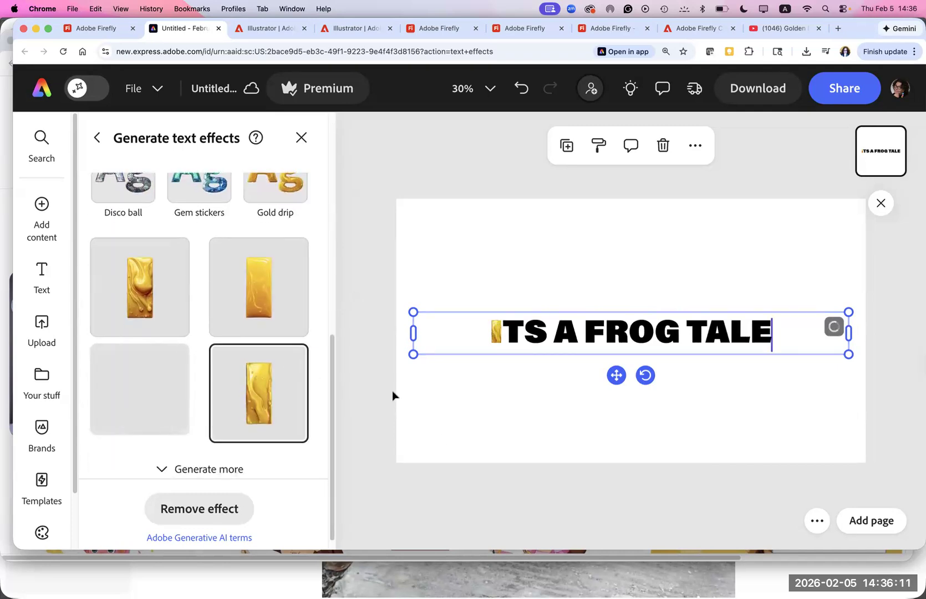
scroll(335, 328, "up", 10)
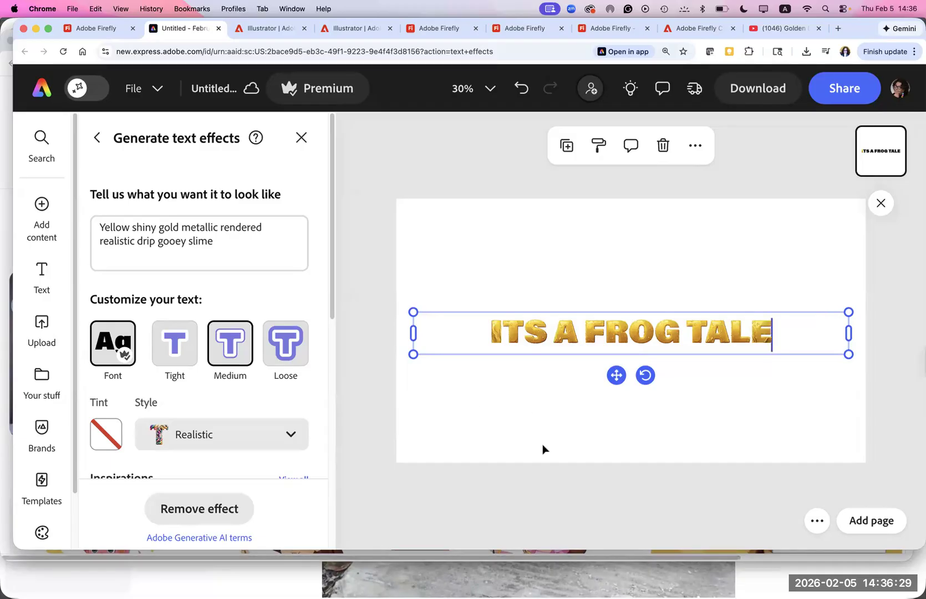
key("Escape")
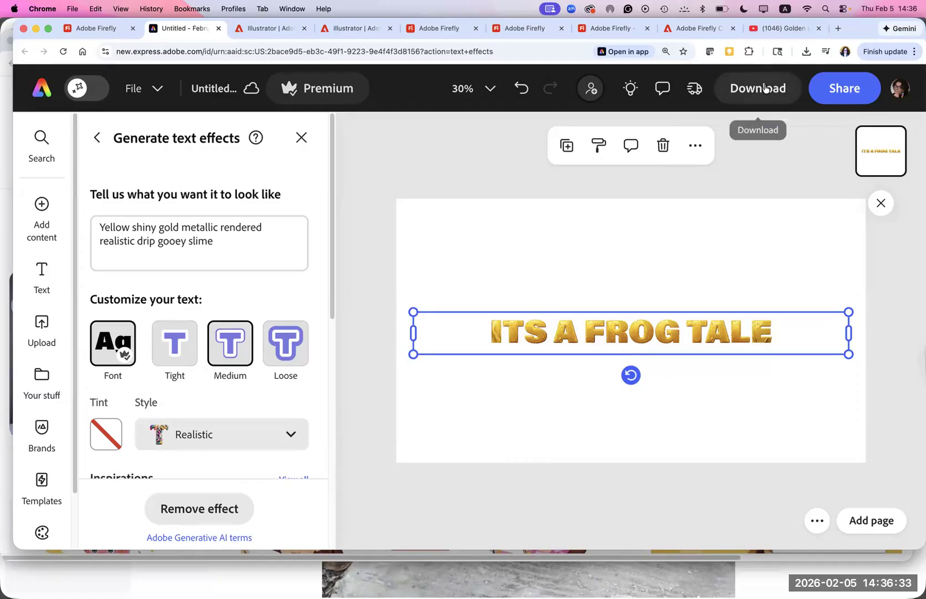
- Copy the gold title and paste it into the frog storyai.ai document in Illustrator
left_click(694, 148)
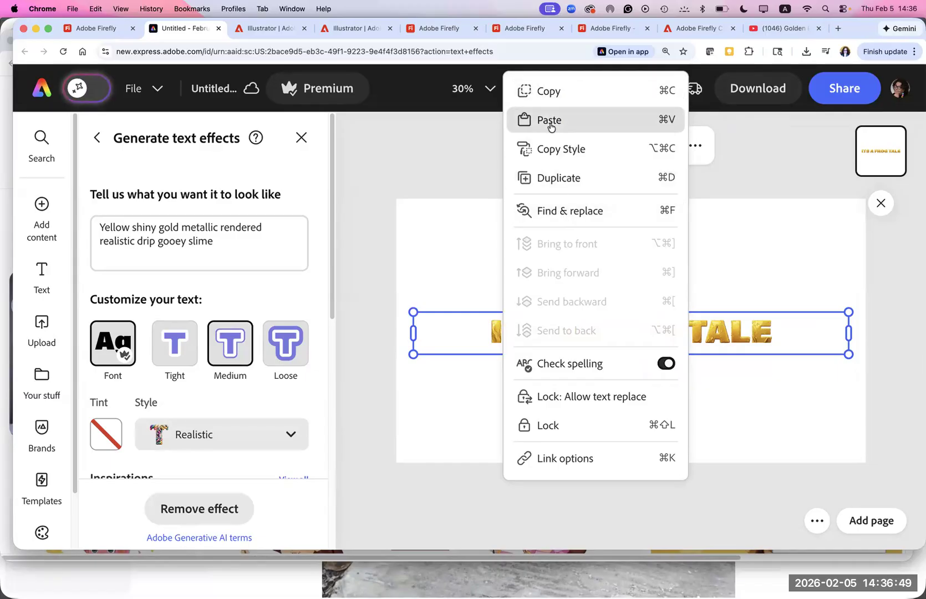
left_click(544, 92)
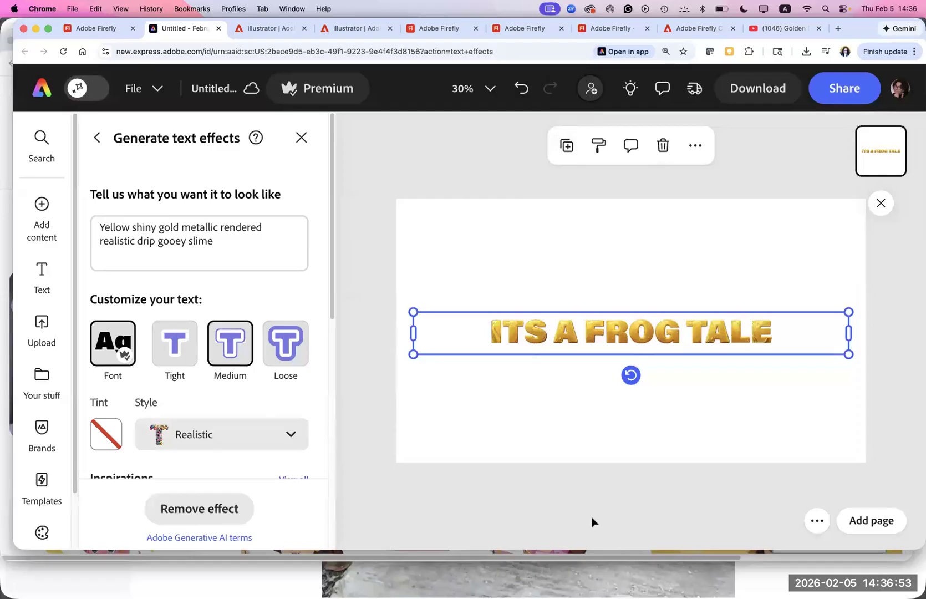
mouse_move(624, 594)
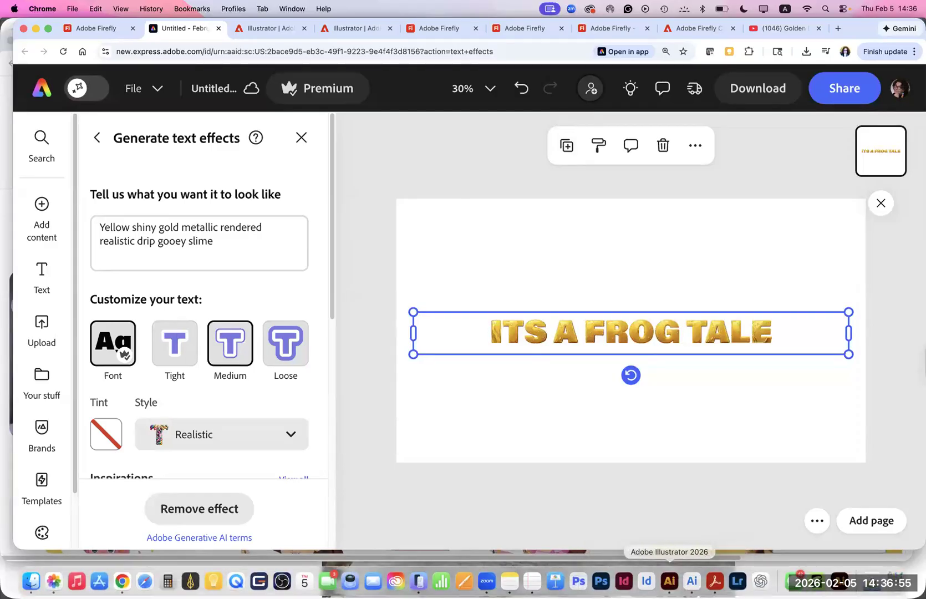
left_click(669, 581)
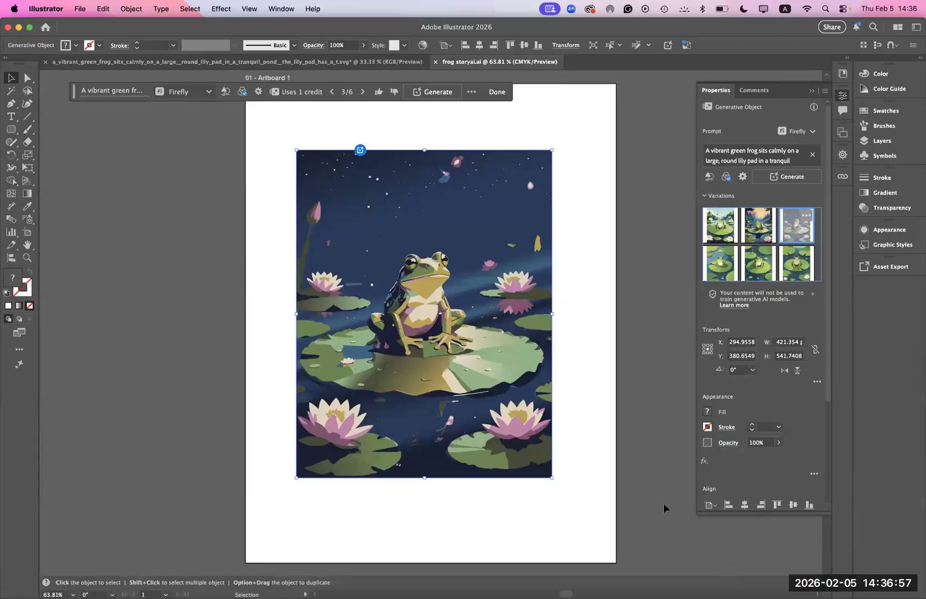
key("super+v")
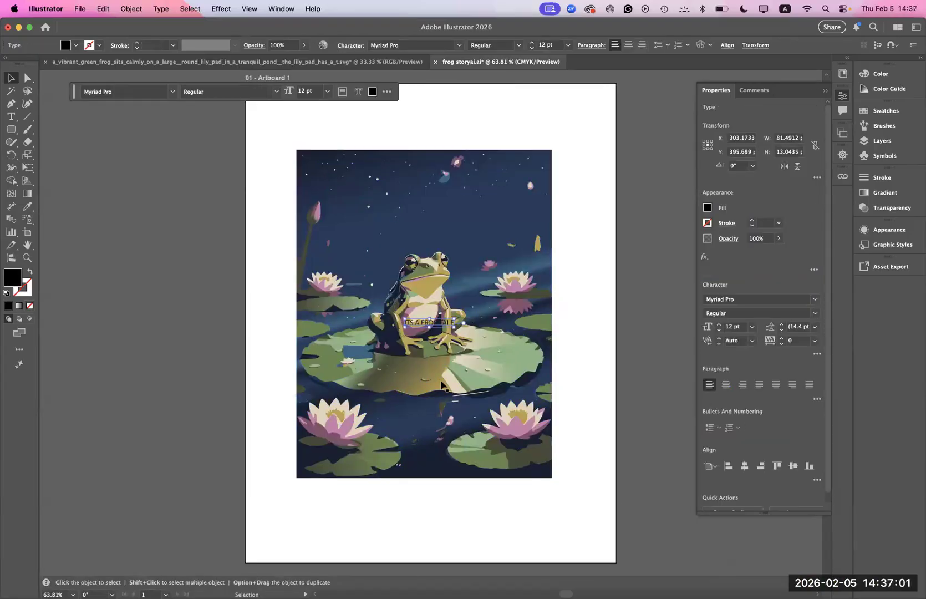
- Enlarge the pasted title to about 42 pt and position it below the frog illustration
left_click_drag(404, 318, 276, 256)
left_click_drag(404, 308, 438, 513)
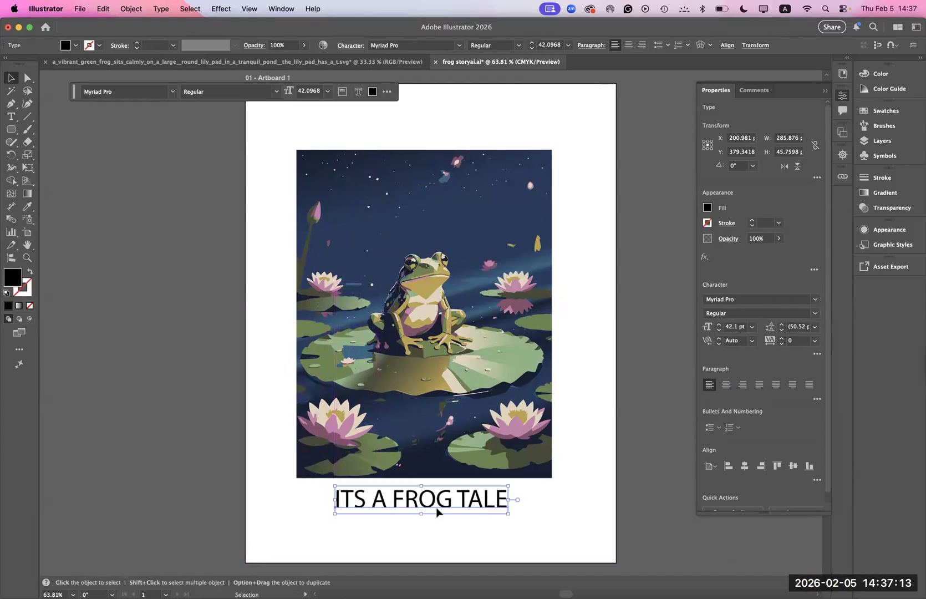
left_click(431, 527)
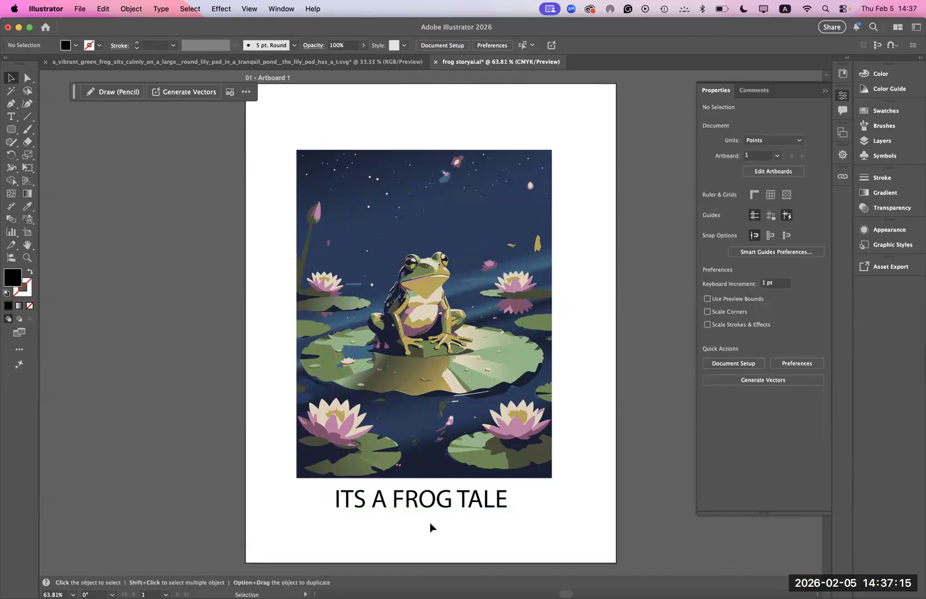
left_click(422, 511)
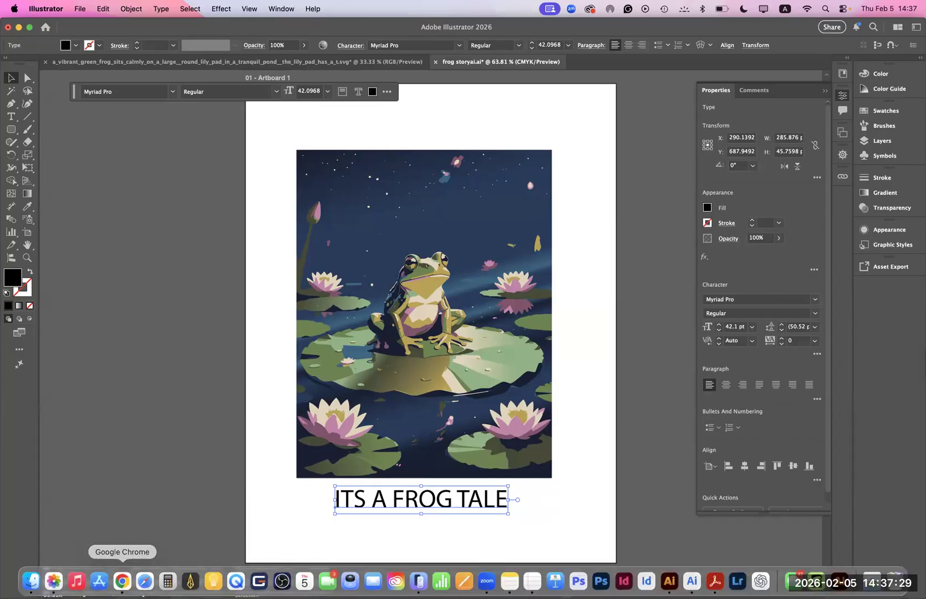
- Switch to Adobe Express in Chrome and download the title design as a PNG at size 1.75 (3,360 x 1,890 px)
left_click(122, 581)
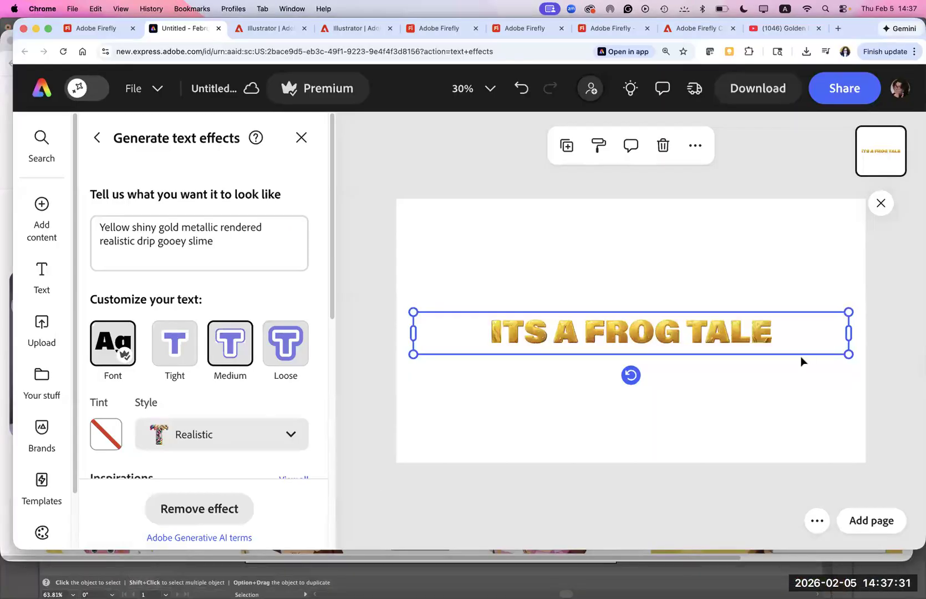
left_click(757, 92)
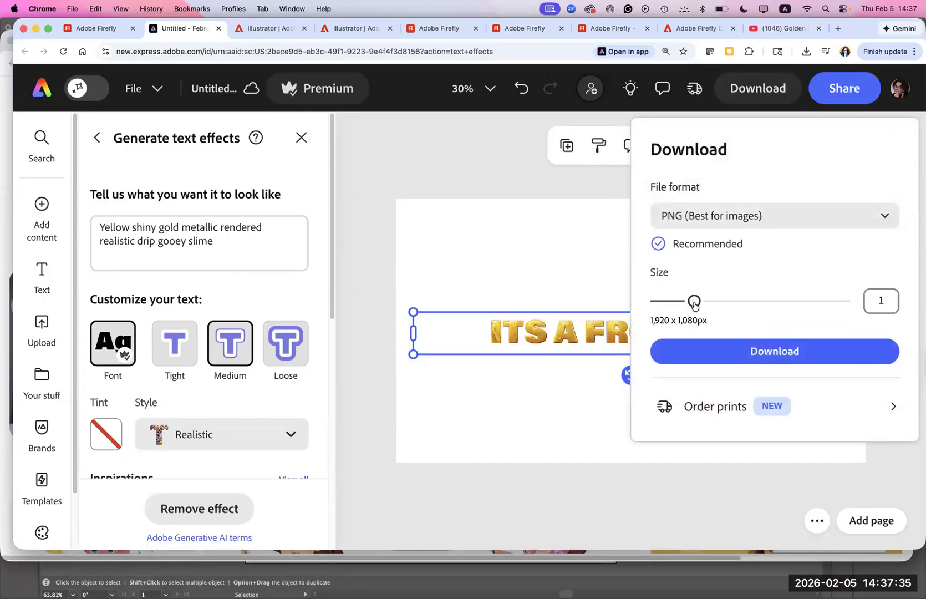
left_click(703, 223)
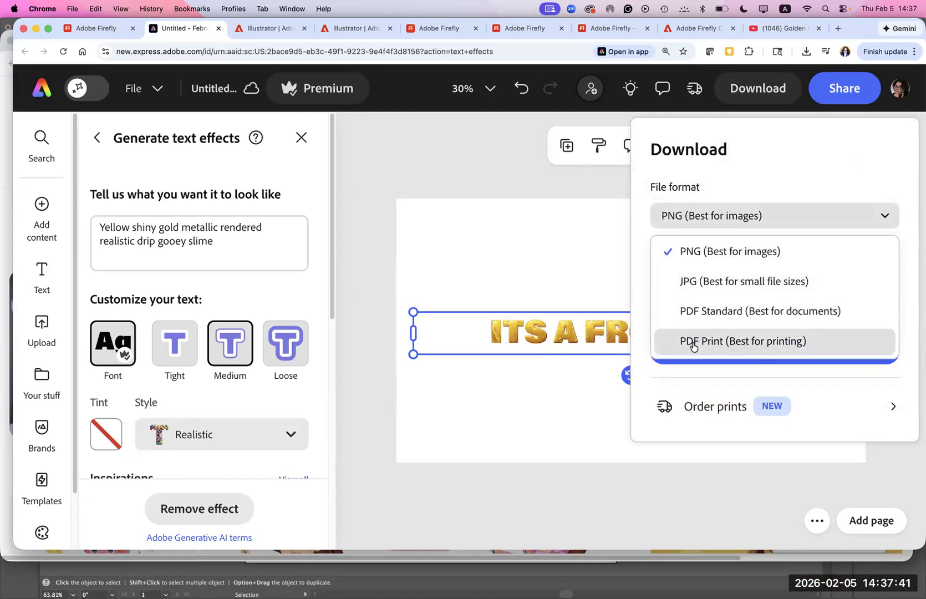
left_click(700, 252)
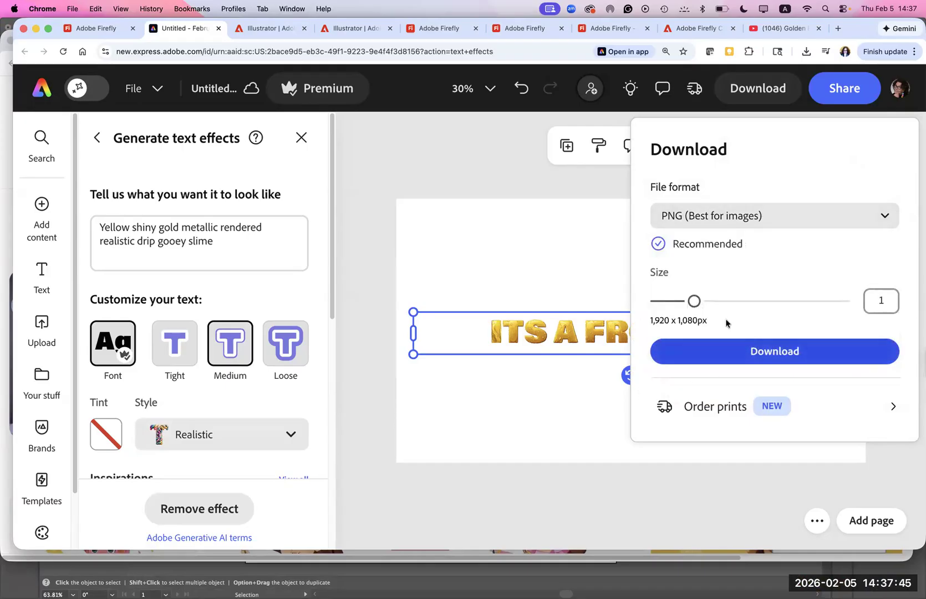
left_click_drag(694, 300, 732, 300)
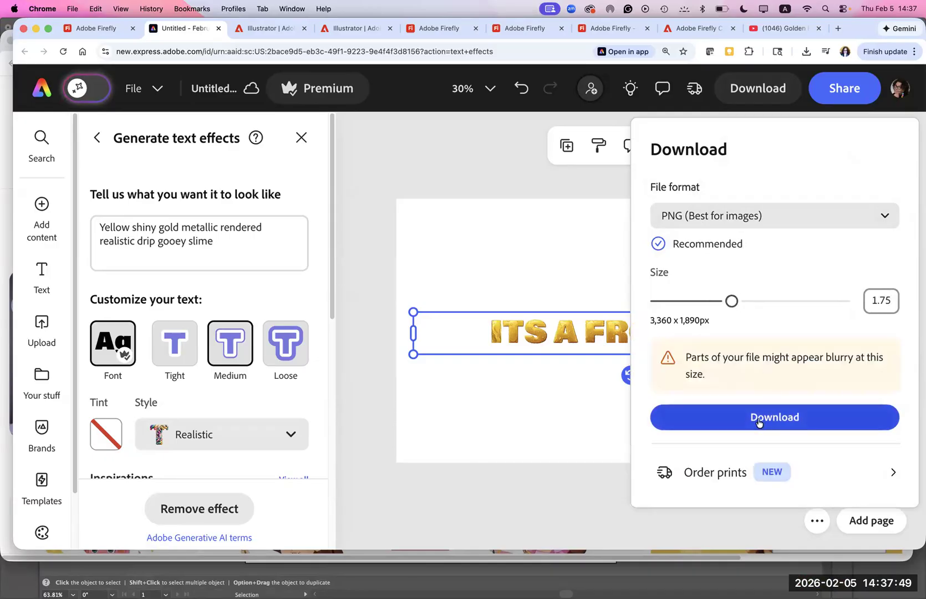
left_click(758, 421)
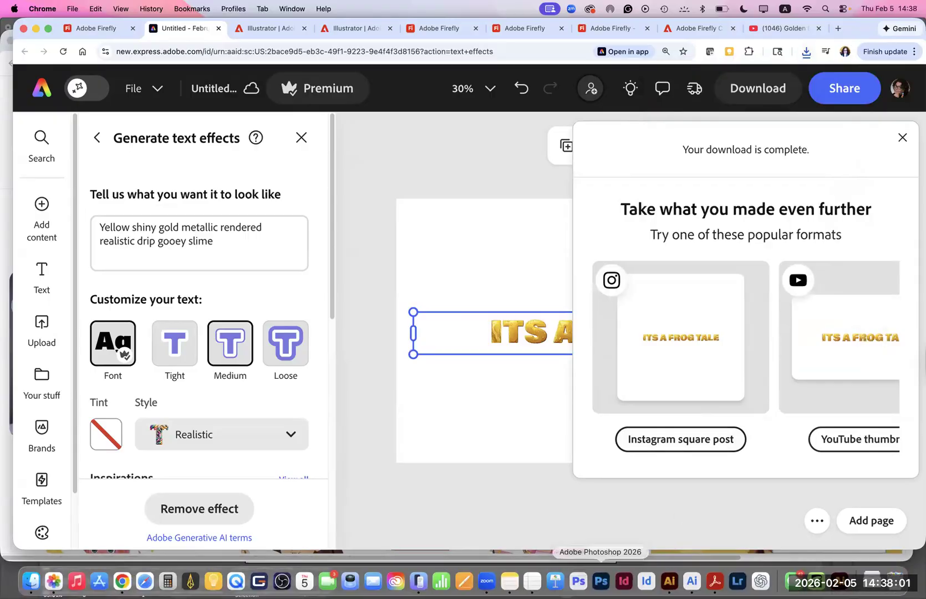
- Switch to Illustrator and place Untitled.png from Downloads as a linked image about 337 pt wide over the frog illustration's upper part
left_click(669, 581)
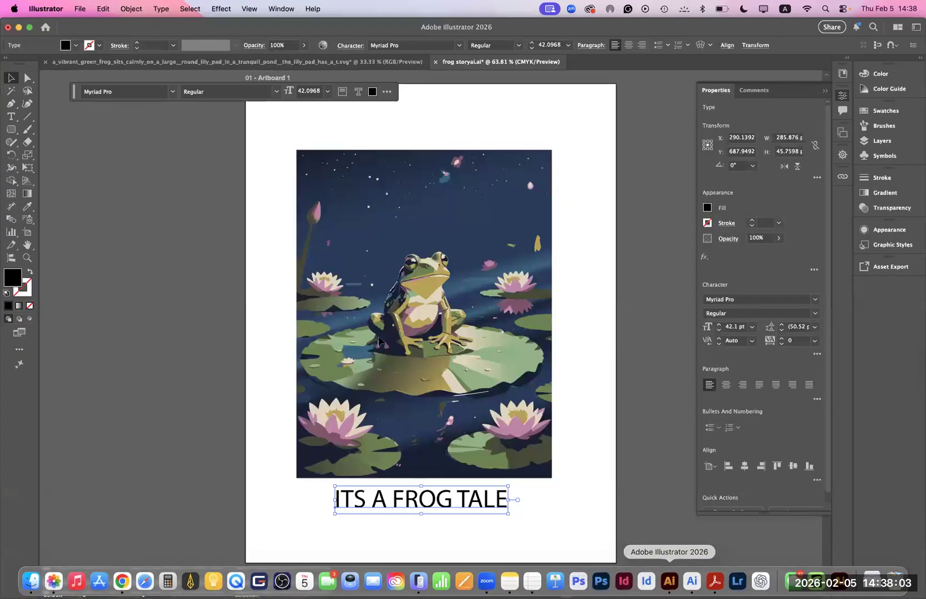
left_click(80, 8)
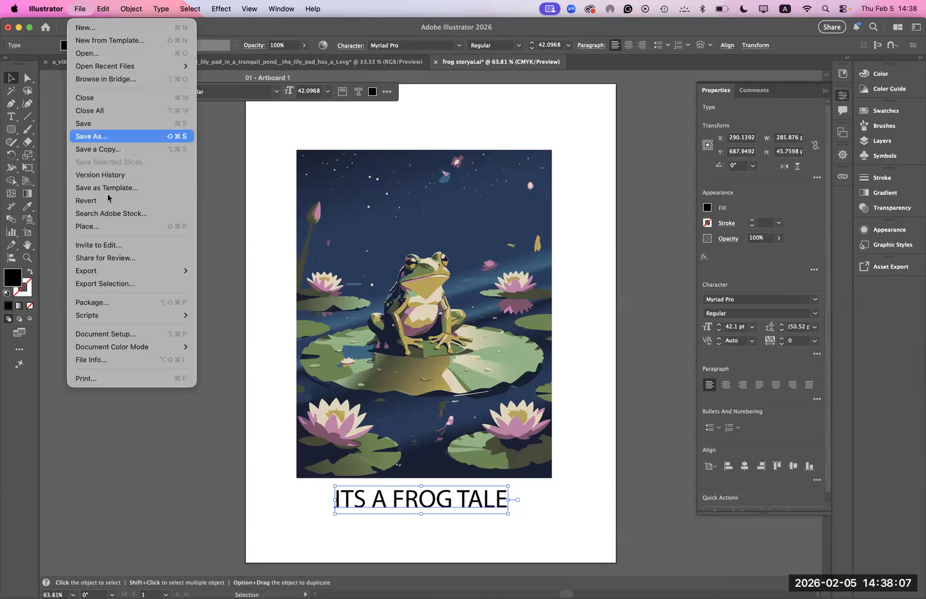
left_click(106, 226)
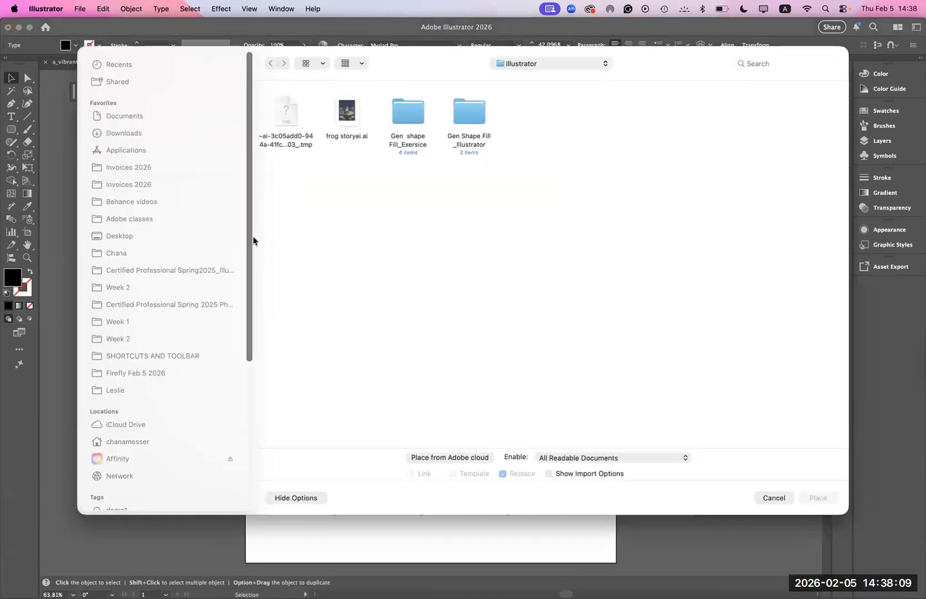
left_click(130, 138)
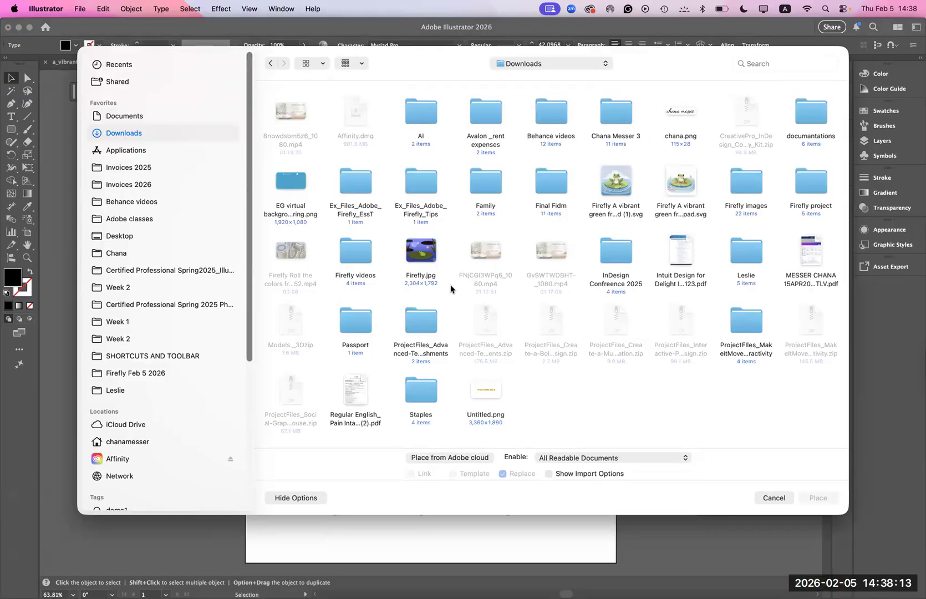
left_click(484, 397)
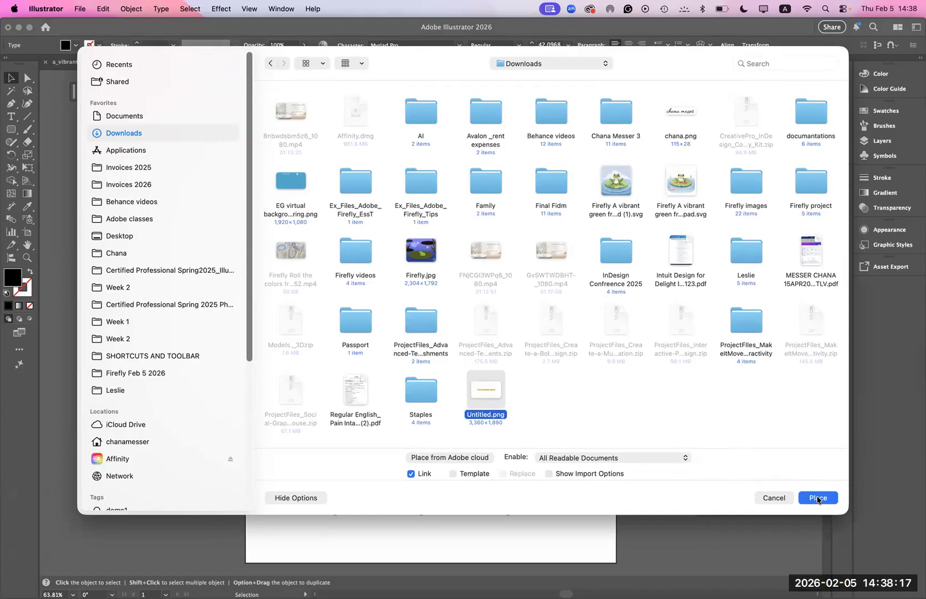
left_click(818, 498)
left_click_drag(540, 251, 619, 290)
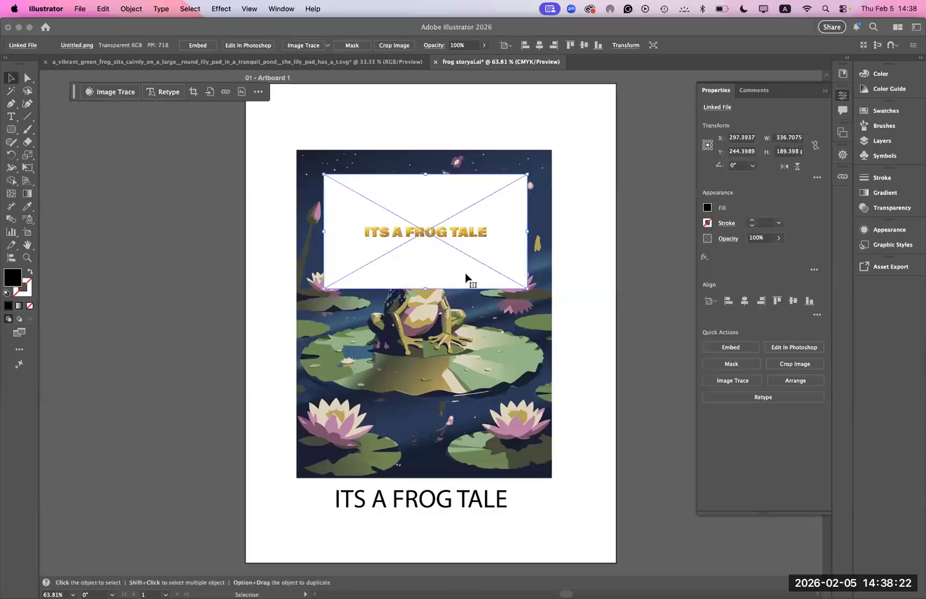
- Try the Multiply blend mode on the placed ITS A FROG TALE image
left_click(354, 94)
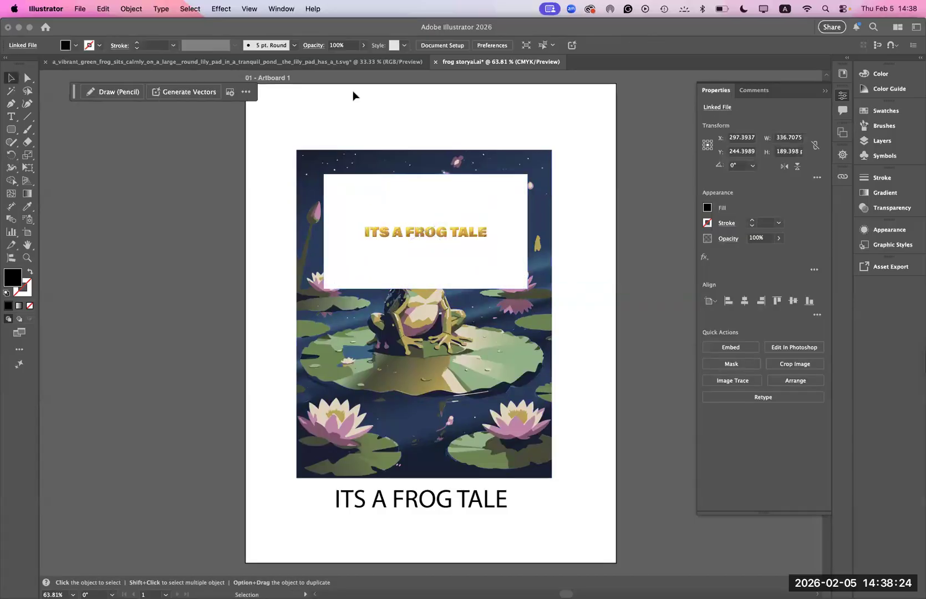
left_click(401, 270)
key("super+equal")
key("super+equal")
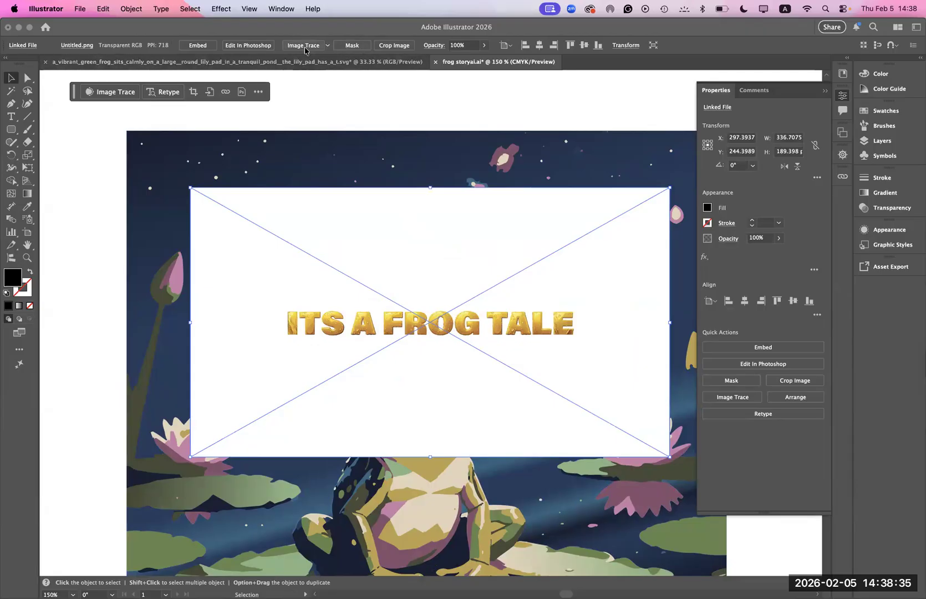
left_click(432, 46)
left_click(345, 62)
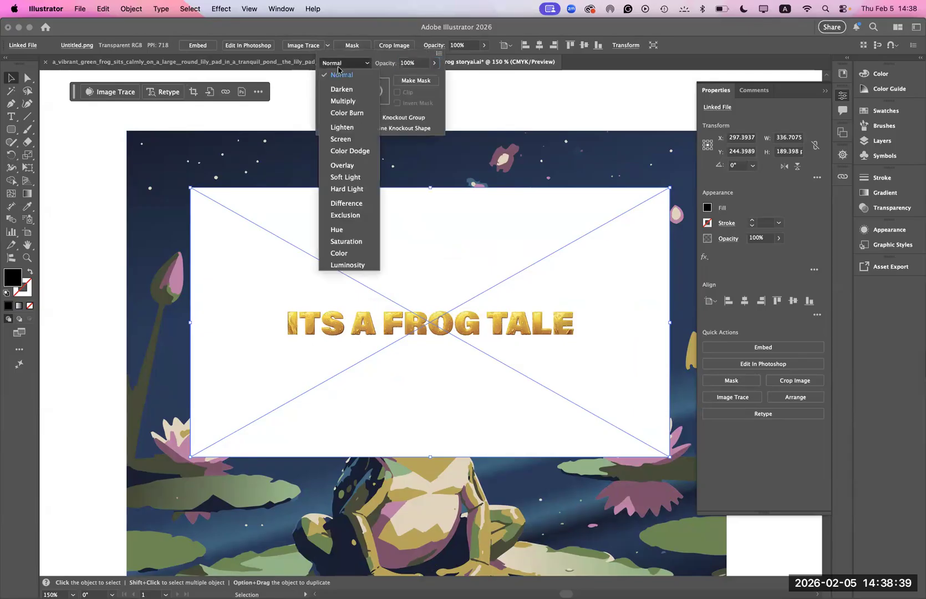
left_click(336, 102)
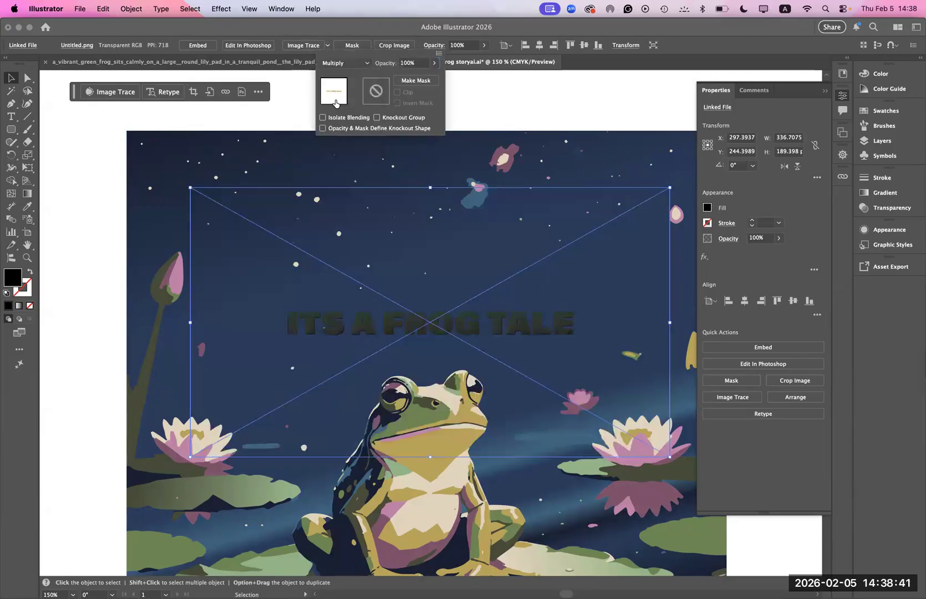
- Try the Color Burn and Color Dodge blend modes on the title image and return it to Normal
left_click(336, 64)
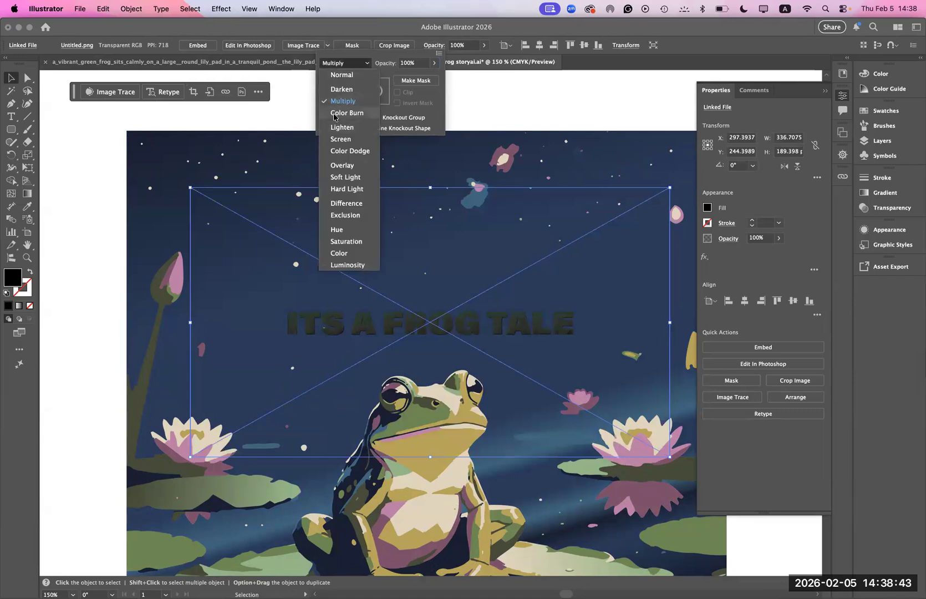
left_click(335, 115)
left_click(342, 63)
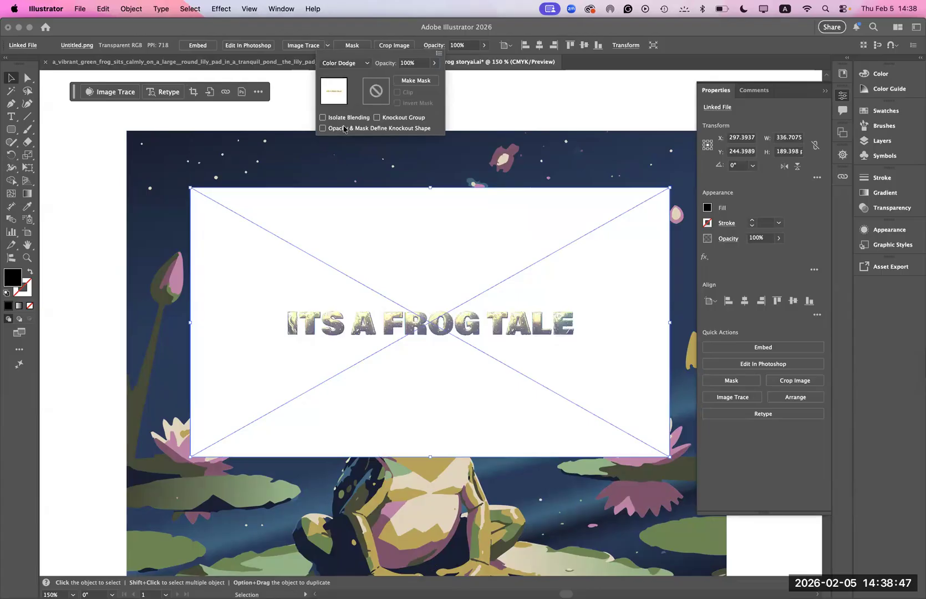
left_click(342, 64)
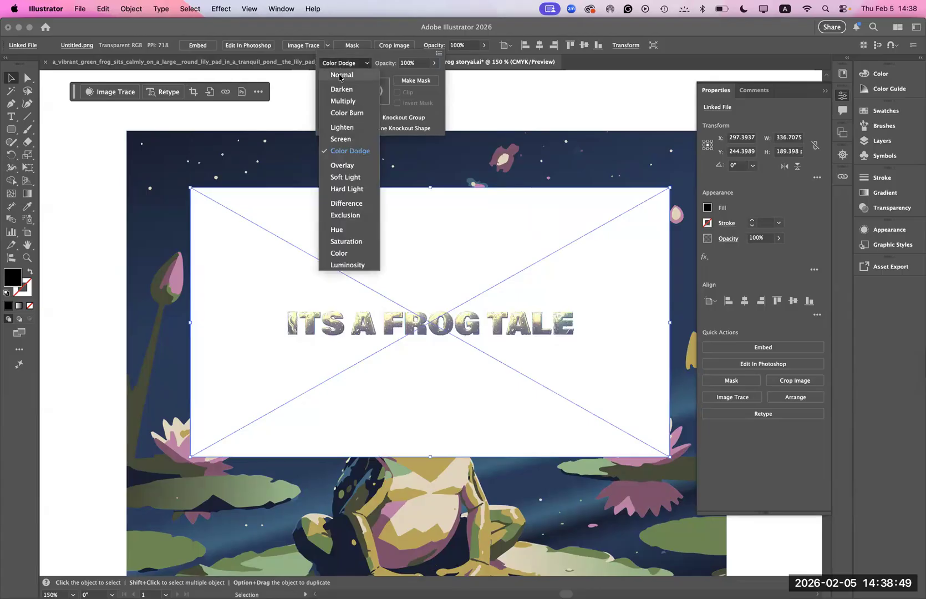
left_click(340, 75)
- Move the placed title image up so it straddles the artboard's upper edge and its lettering sits above the frog illustration
key("space")
scroll(390, 439, "up", 5)
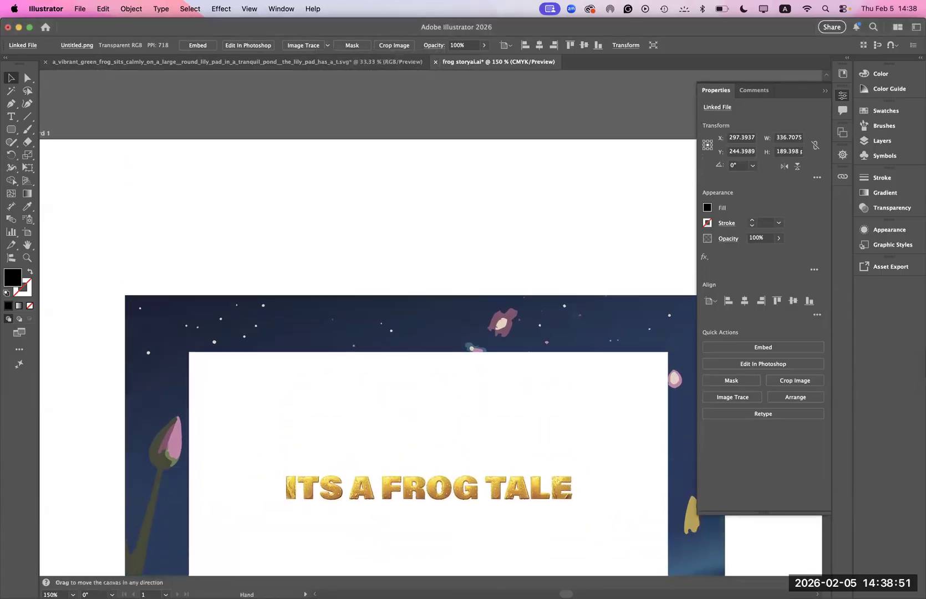
left_click_drag(399, 416, 385, 155)
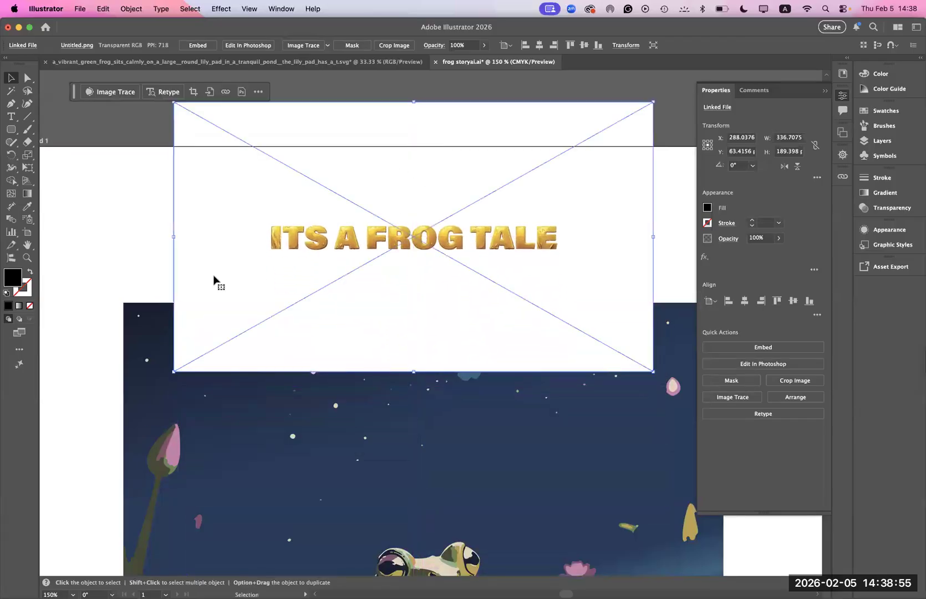
left_click(88, 235)
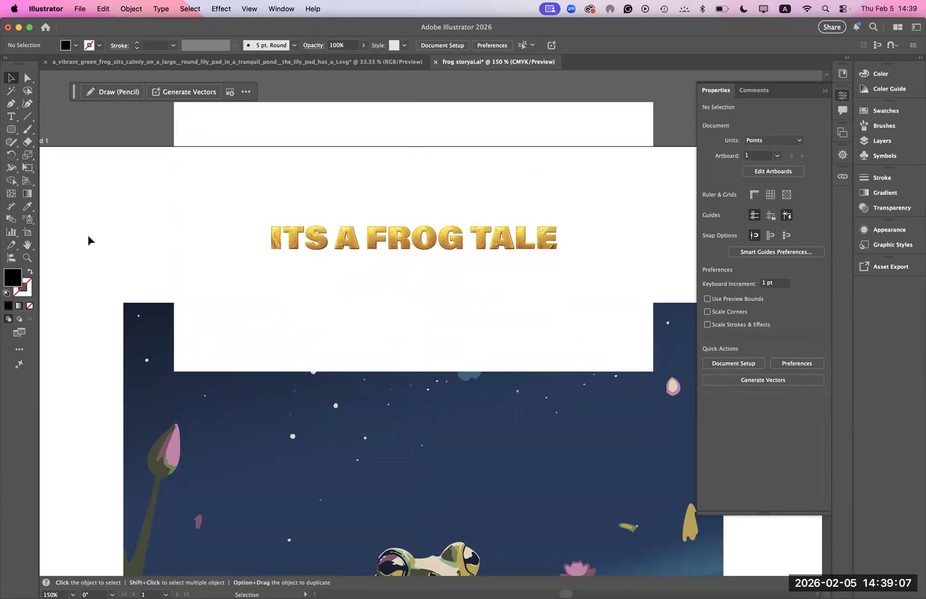
- Switch to Adobe Firefly in Chrome and open the Generative fill feature
left_click(122, 581)
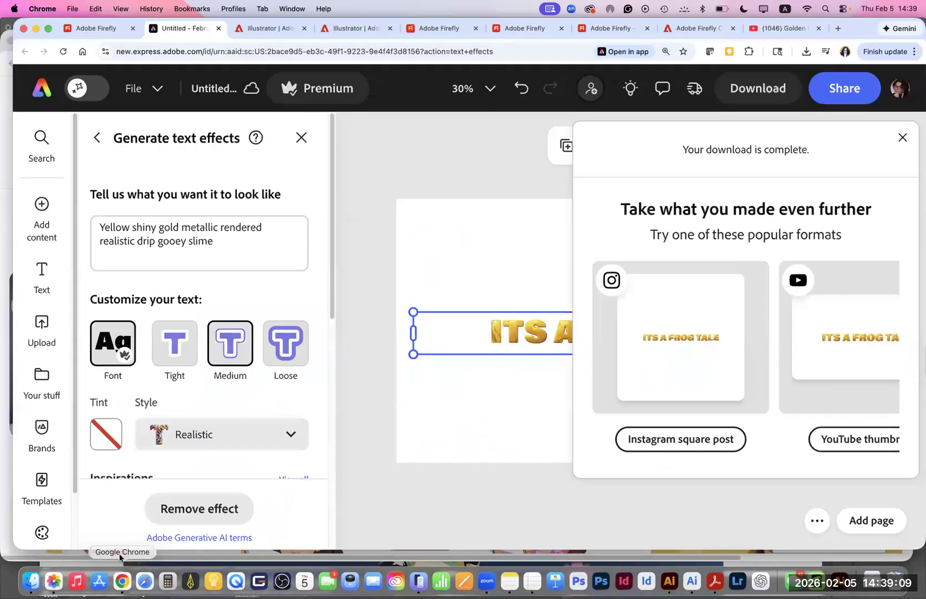
left_click(95, 28)
scroll(163, 495, "up", 1)
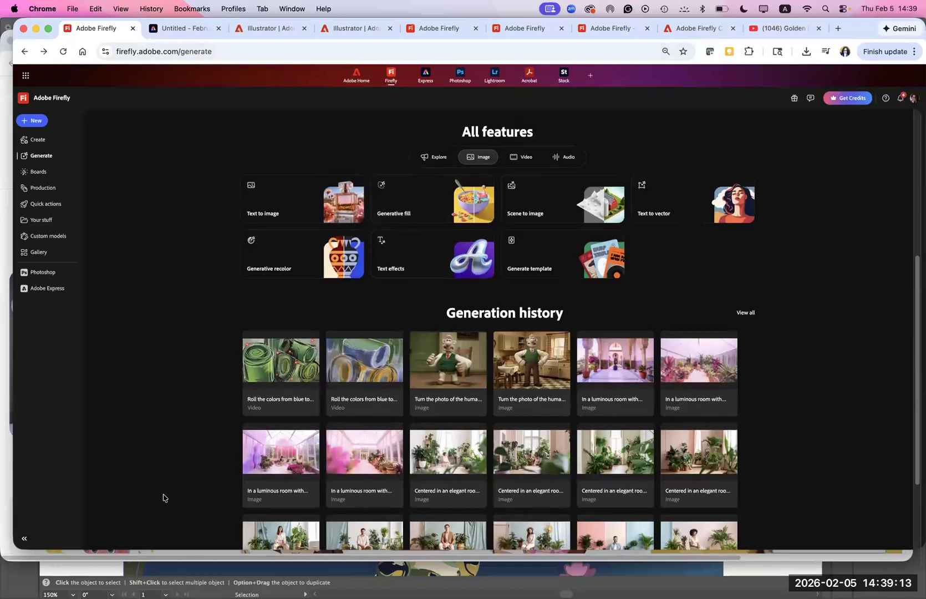
left_click_drag(916, 274, 911, 274)
scroll(912, 277, "up", 3)
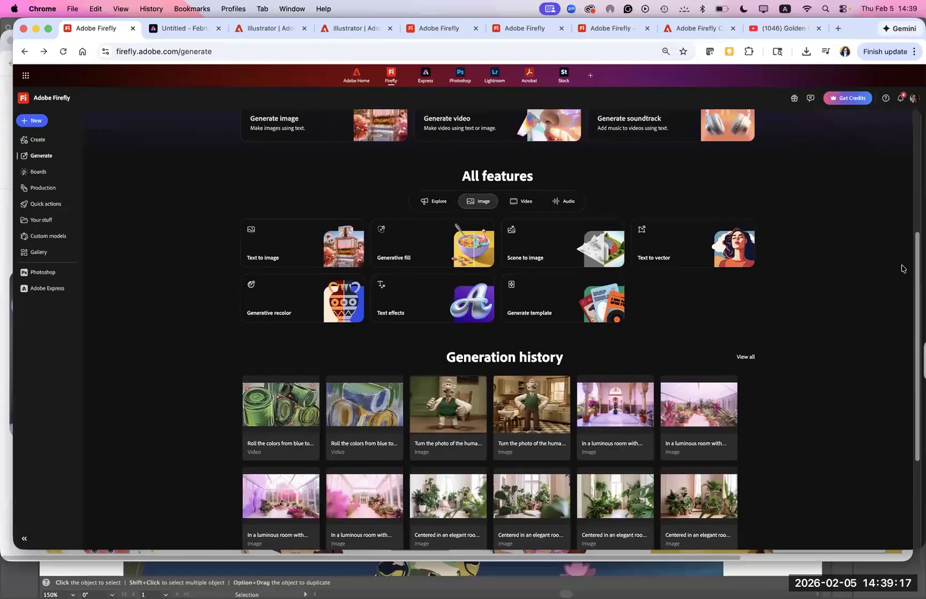
scroll(898, 261, "up", 5)
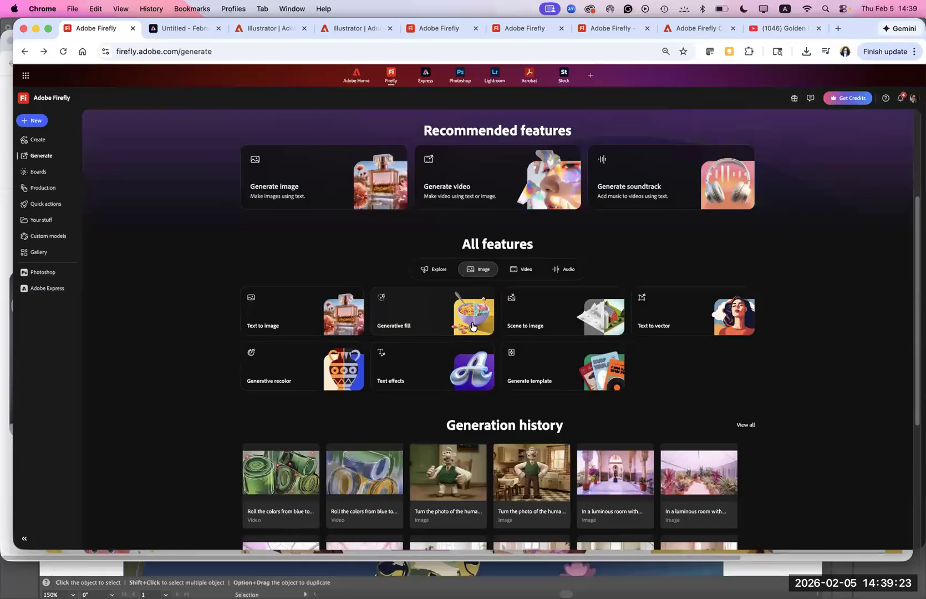
left_click(472, 326)
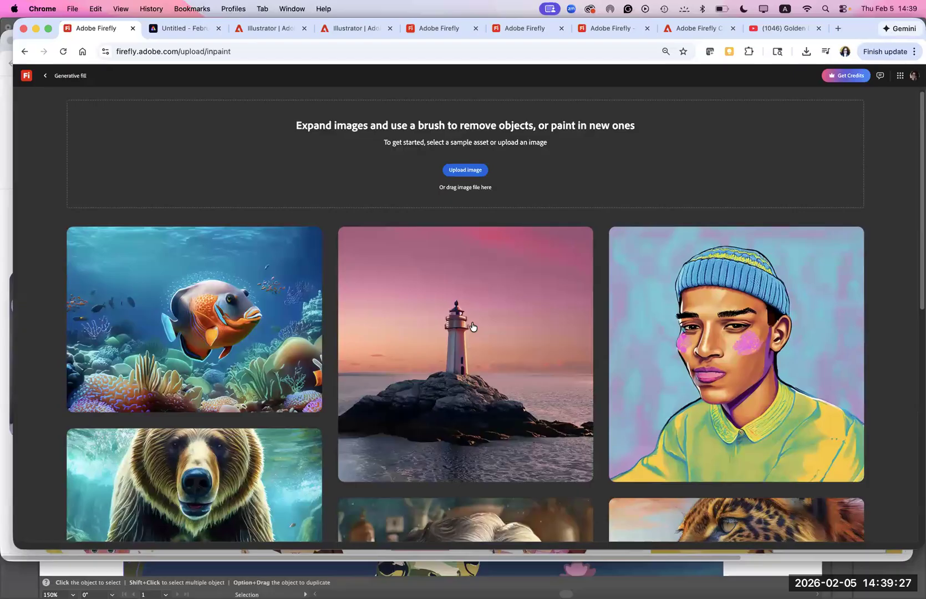
- Open the sample image of the curved modern house on a hillside for generative fill
mouse_move(659, 332)
mouse_move(620, 315)
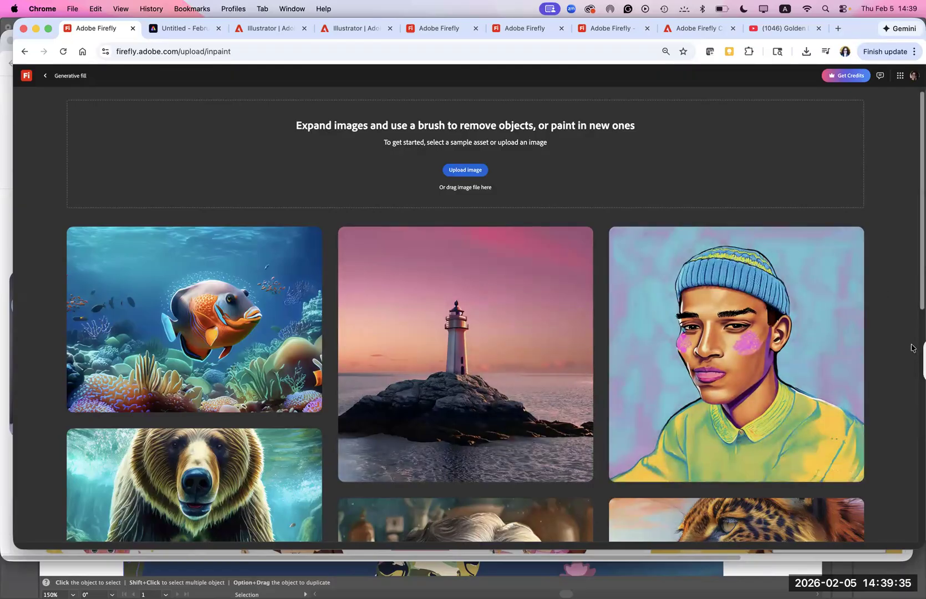
scroll(912, 347, "down", 2)
scroll(878, 472, "down", 10)
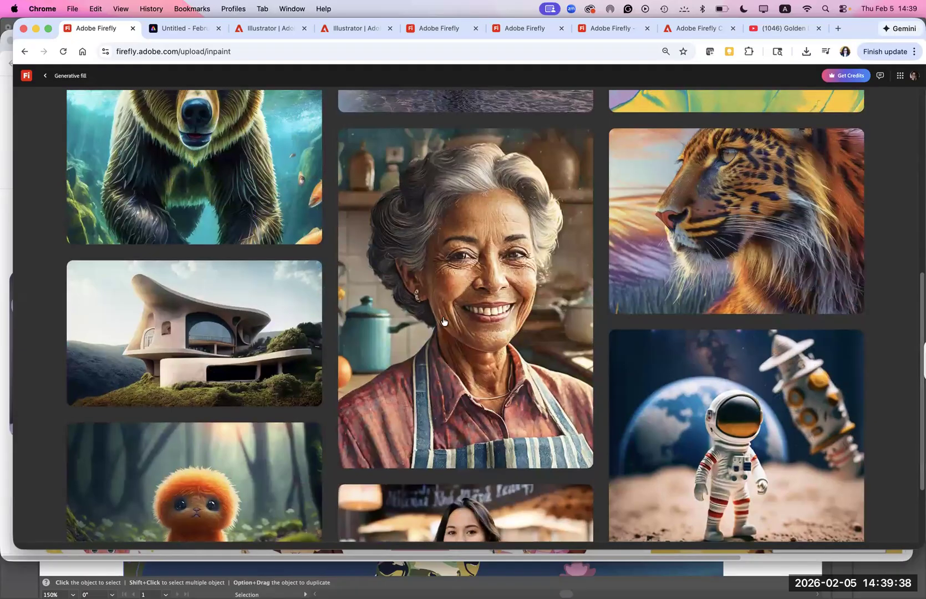
mouse_move(285, 321)
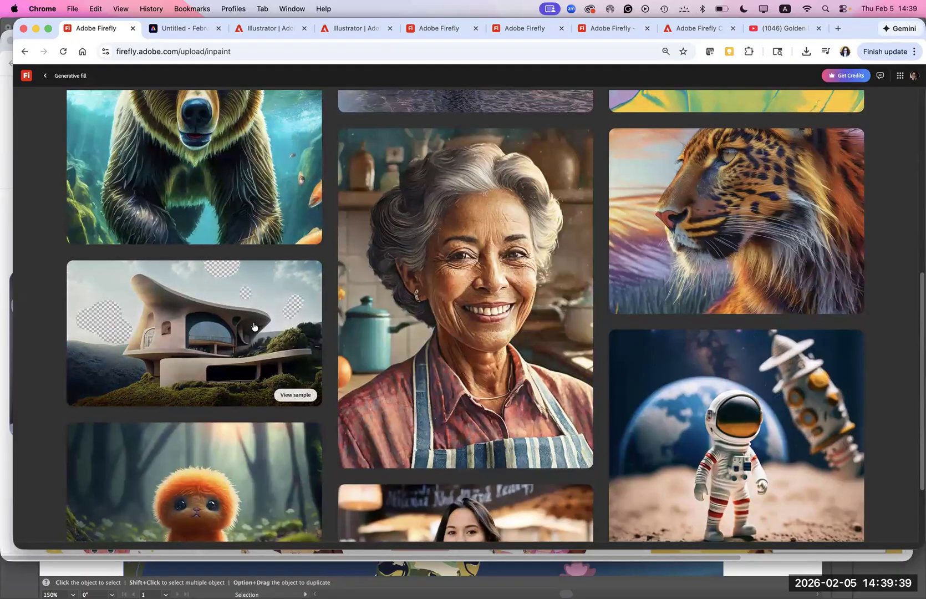
left_click(294, 395)
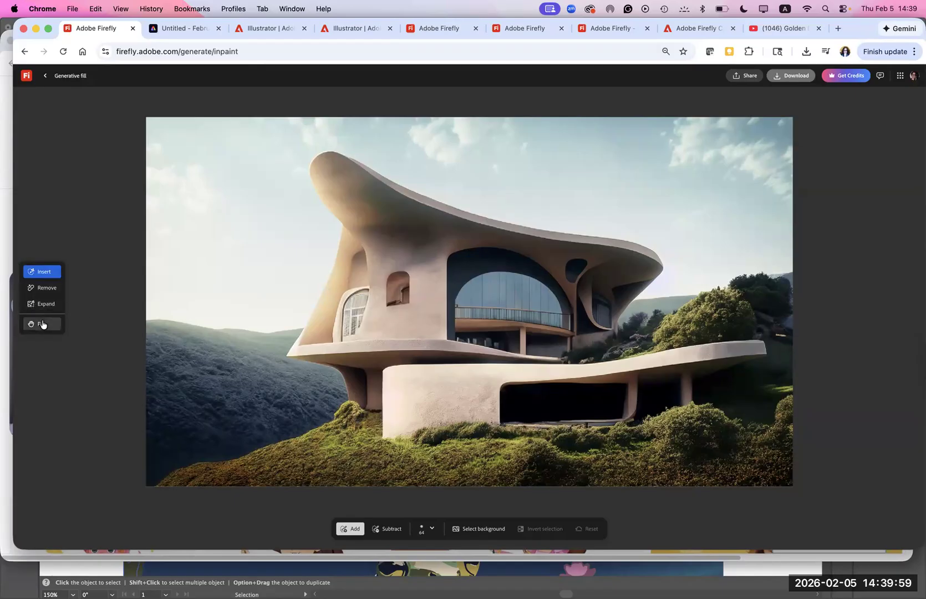
- Try selecting the house image's entire background for insertion, and reset the selection
left_click(44, 275)
left_click(469, 531)
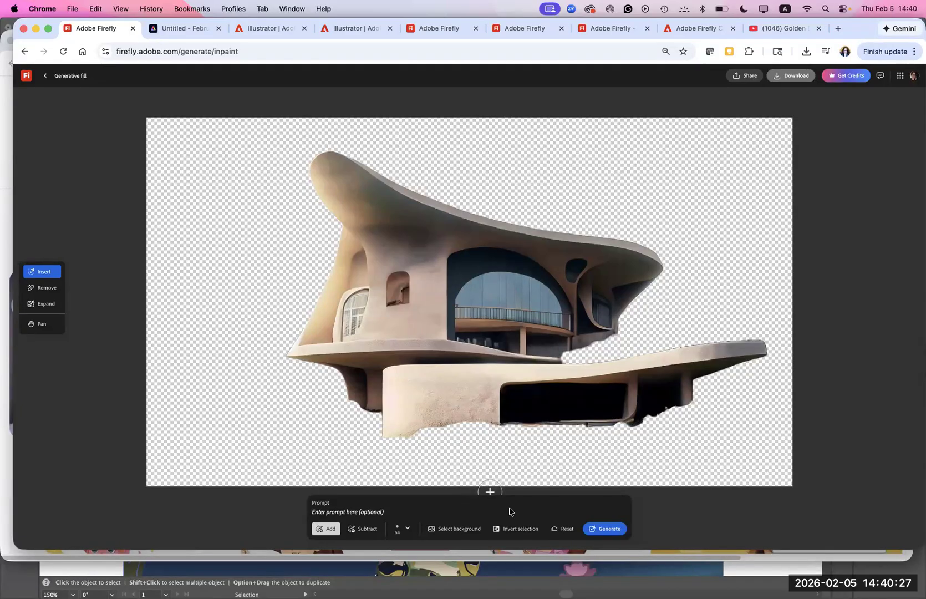
left_click(563, 529)
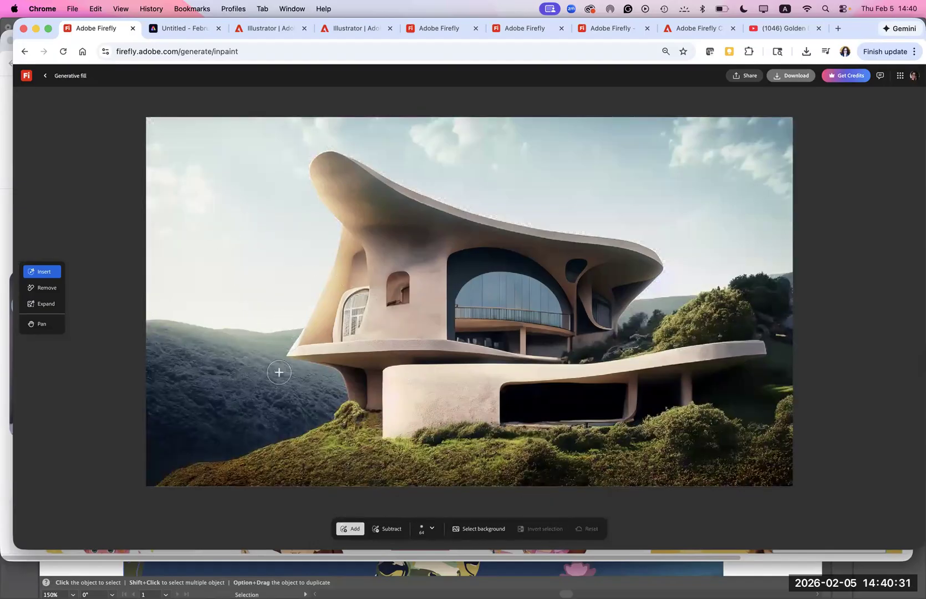
- Brush over the valley beside the house and generate a fill there with the prompt "A frog sitting on a lilly pad"
mouse_move(281, 427)
left_mouse_down()
mouse_move(147, 480)
mouse_move(158, 444)
mouse_move(156, 325)
mouse_move(292, 328)
mouse_move(276, 363)
mouse_move(328, 380)
mouse_move(335, 392)
mouse_move(300, 421)
mouse_move(304, 414)
mouse_move(231, 380)
mouse_move(251, 369)
mouse_move(244, 349)
mouse_move(248, 374)
mouse_move(322, 395)
mouse_move(216, 427)
mouse_move(263, 422)
mouse_move(240, 432)
mouse_move(175, 437)
mouse_move(171, 350)
mouse_move(198, 358)
mouse_move(223, 384)
mouse_move(223, 365)
mouse_move(187, 386)
mouse_move(187, 429)
mouse_move(211, 427)
mouse_move(176, 417)
mouse_move(181, 440)
mouse_move(158, 462)
mouse_move(182, 436)
mouse_move(167, 378)
mouse_move(172, 348)
mouse_move(224, 339)
mouse_move(282, 387)
mouse_move(232, 435)
mouse_move(245, 432)
mouse_move(230, 406)
mouse_move(220, 409)
mouse_move(283, 378)
mouse_move(335, 442)
left_mouse_up()
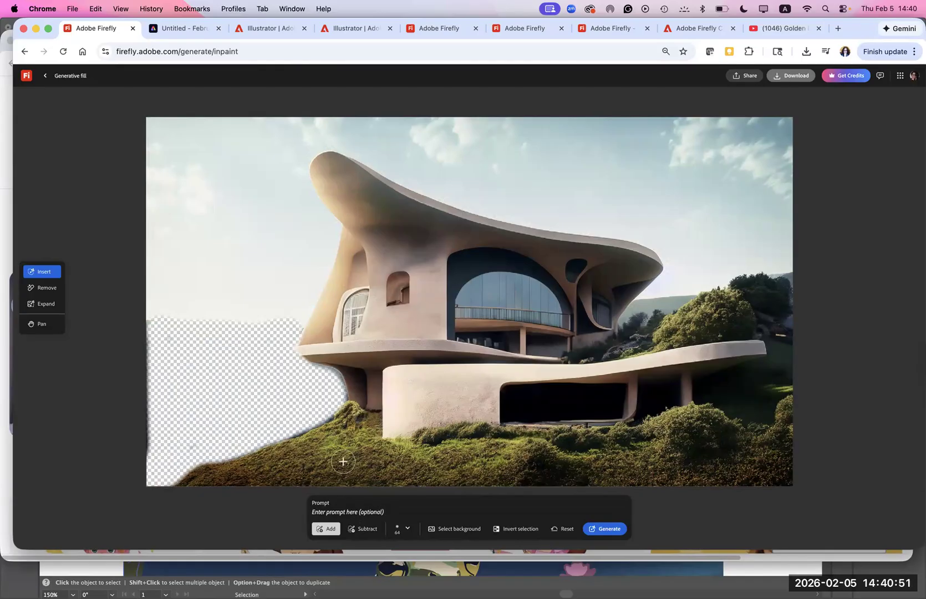
left_click(393, 513)
type("ITS A FROG TALE")
left_click_drag(357, 514, 311, 512)
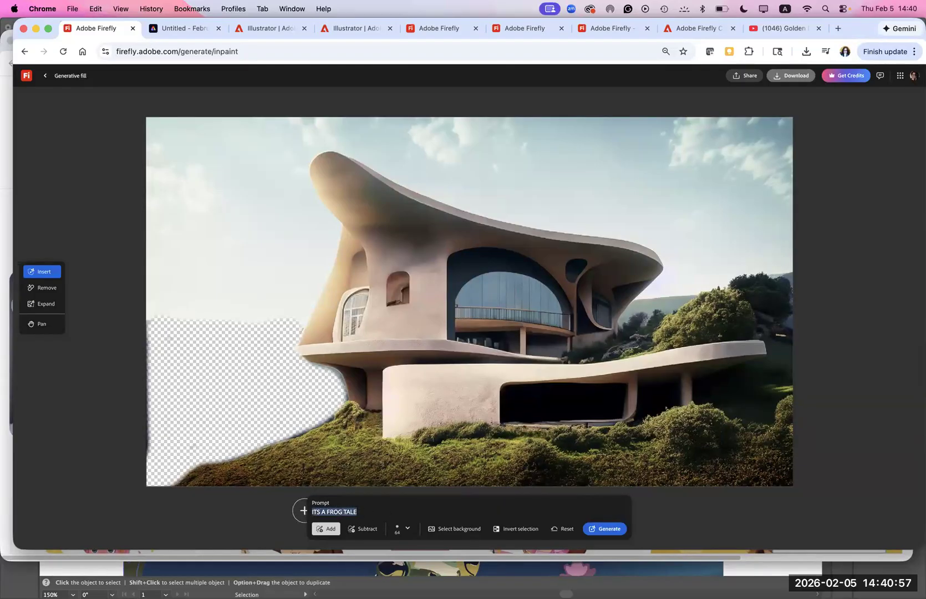
type("A frog sitting on a lilly pad")
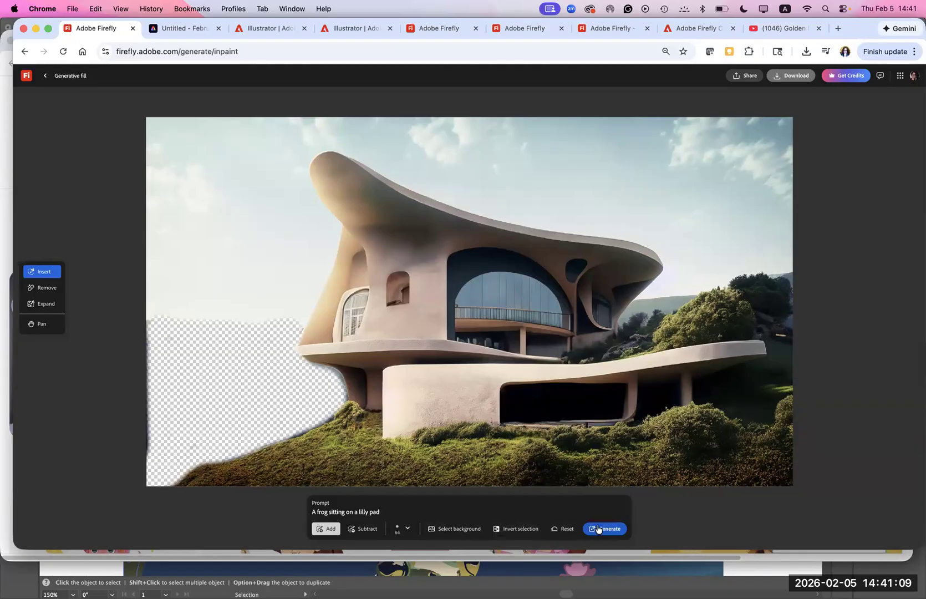
left_click(599, 528)
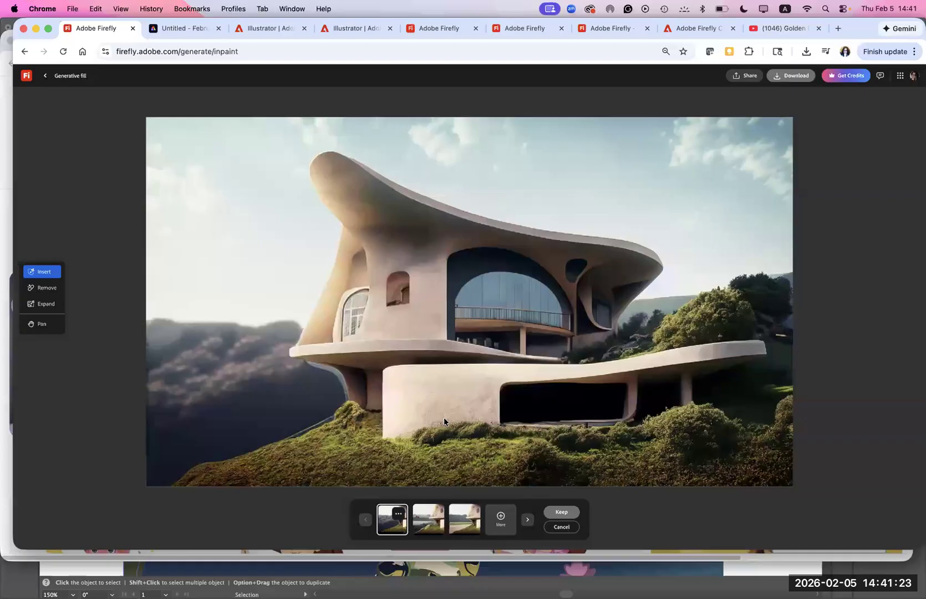
- Compare the three generated variations for the frog prompt and discard them, returning to the brushed selection
left_click(422, 525)
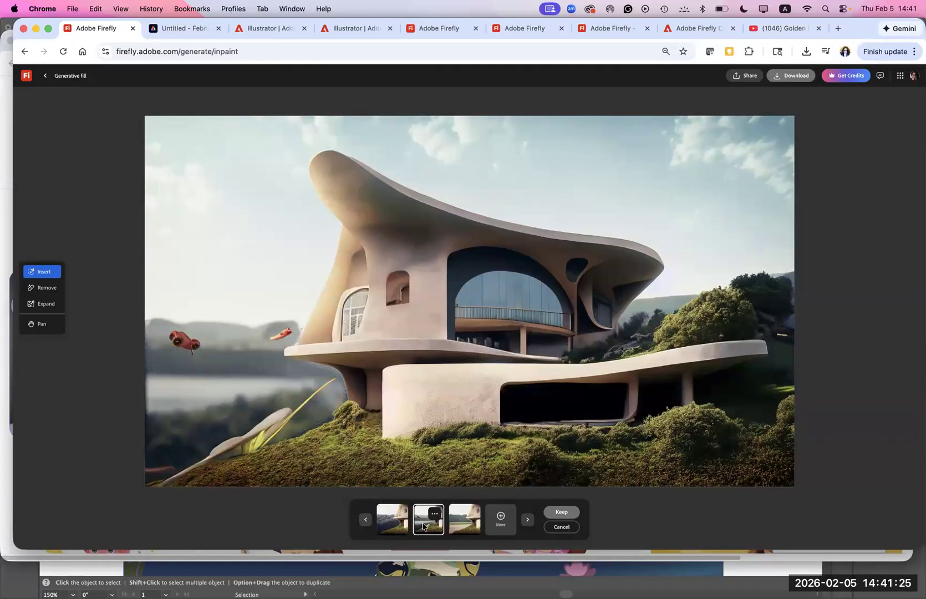
left_click(470, 521)
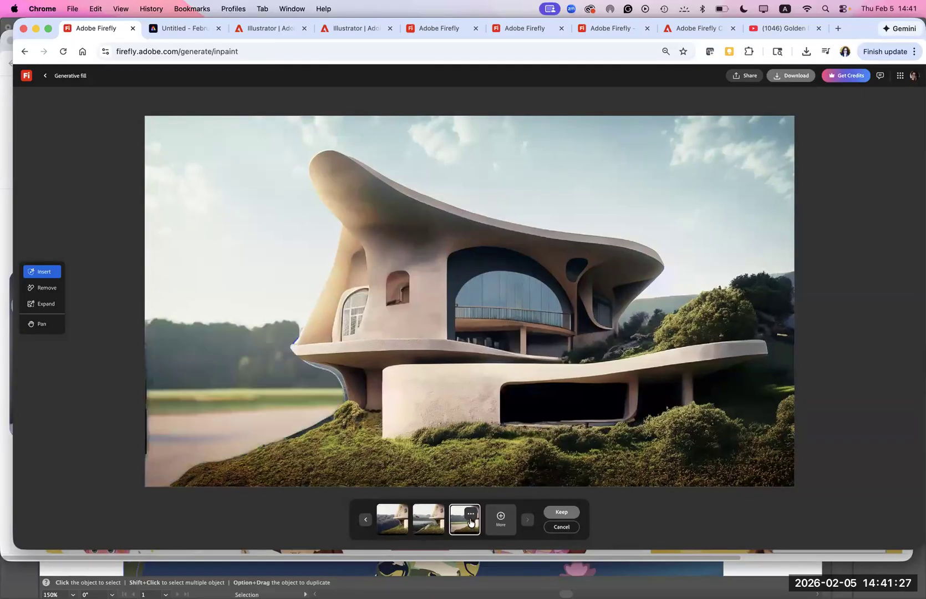
left_click(438, 521)
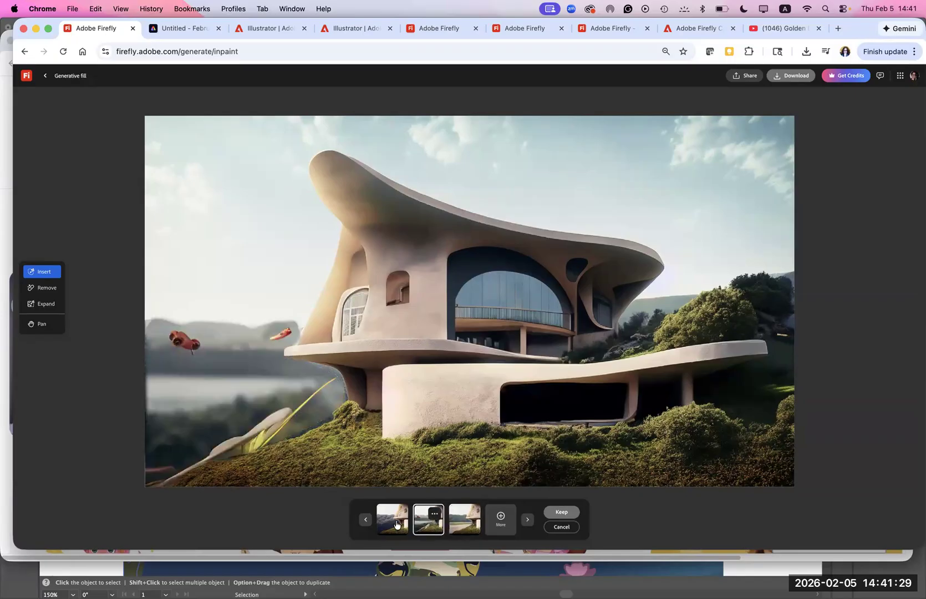
left_click(394, 519)
left_click(439, 531)
left_click(560, 528)
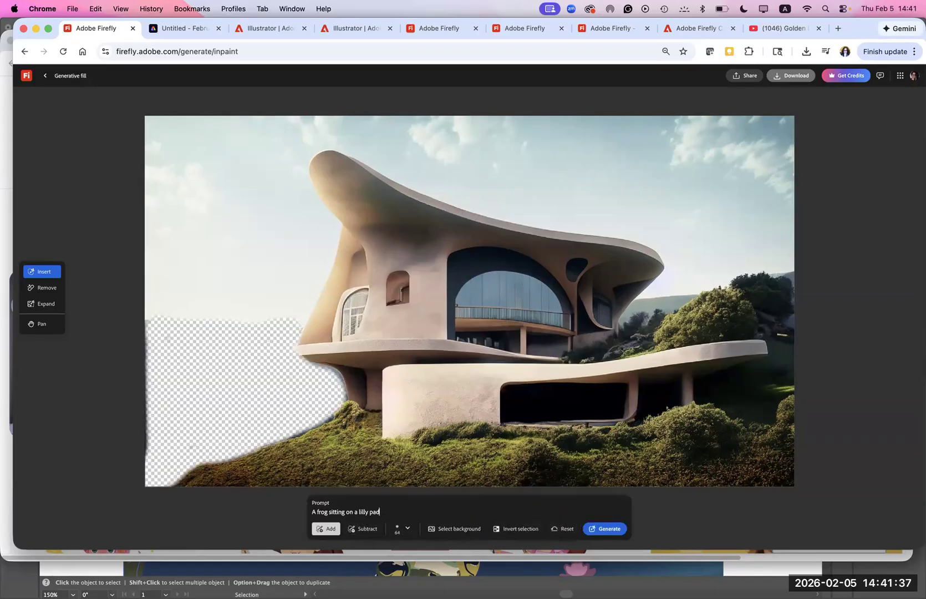
- Replace the prompt with one asking for flowers with red petals and generate a fill for the brushed valley area
key("BackSpace")
left_click_drag(390, 514, 305, 512)
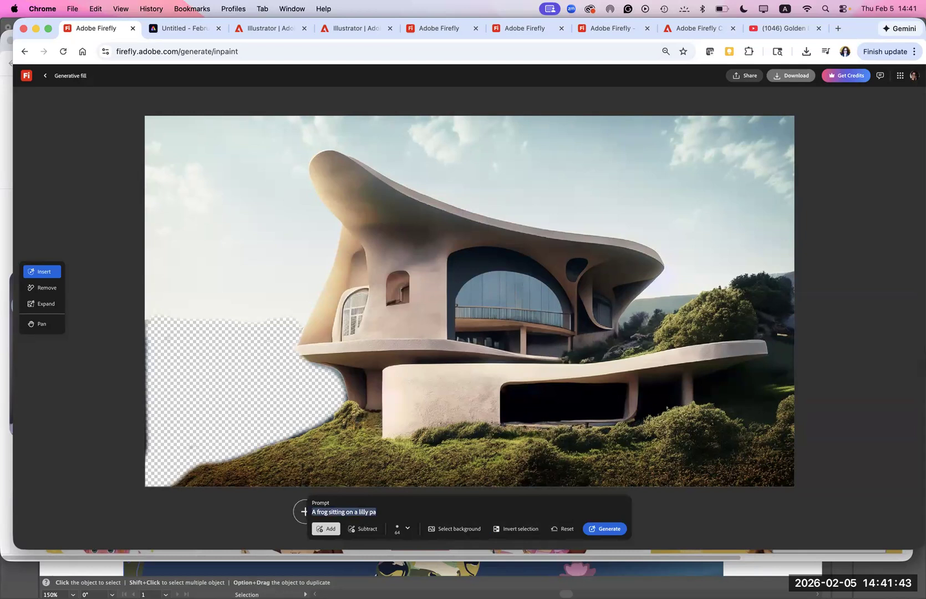
type("Flowe")
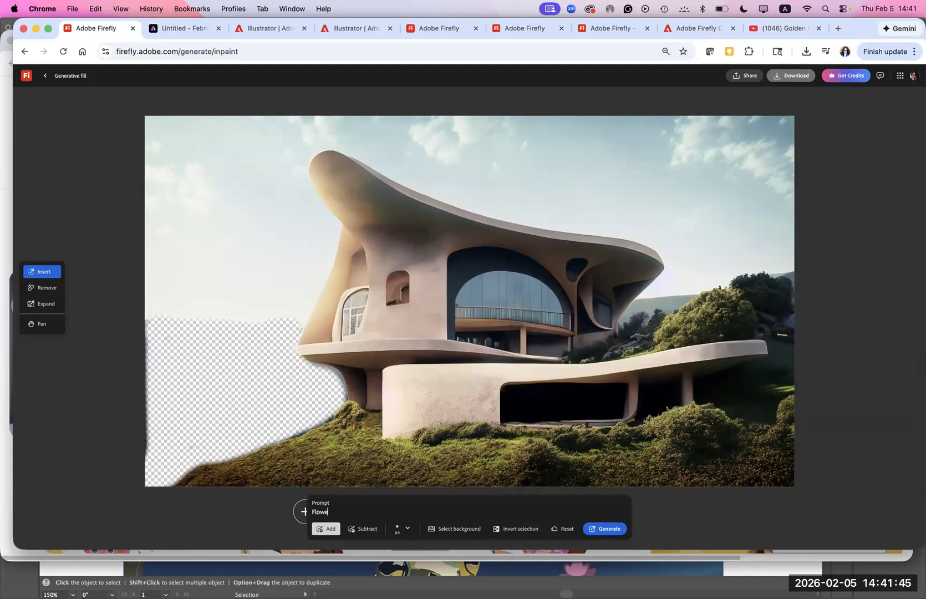
type("rs with red peda")
left_click(606, 532)
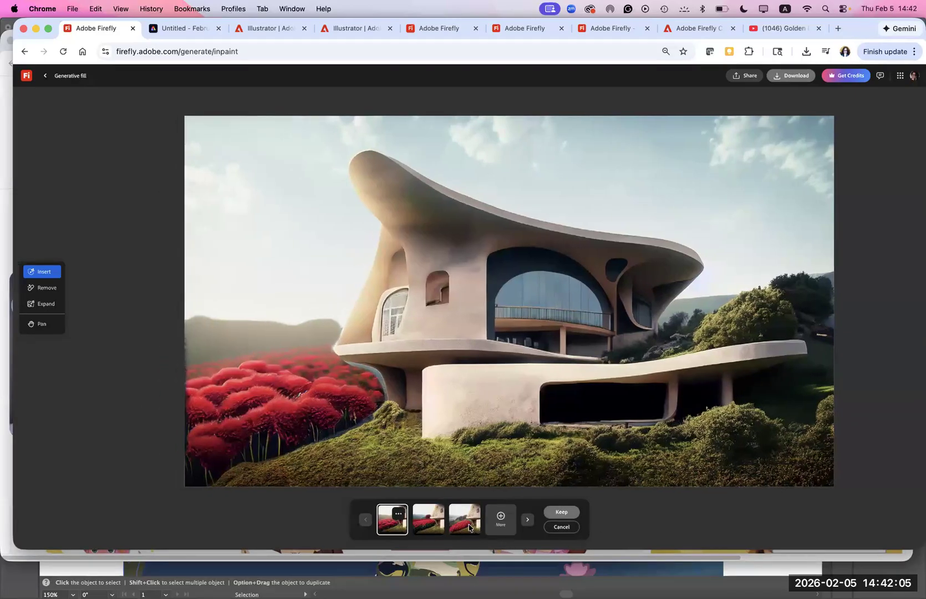
- Compare the three generated red flower variations beside the house
left_click(469, 527)
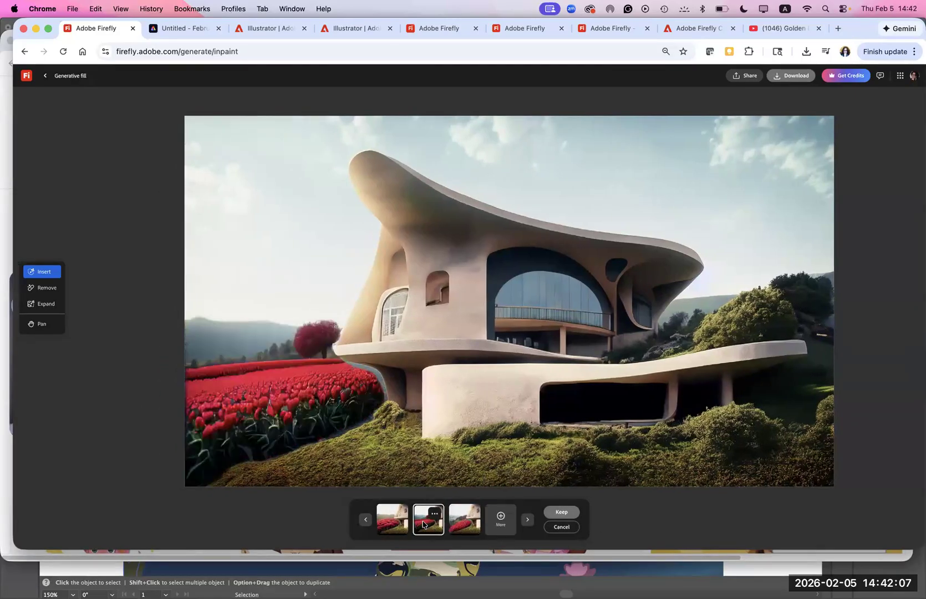
left_click(395, 523)
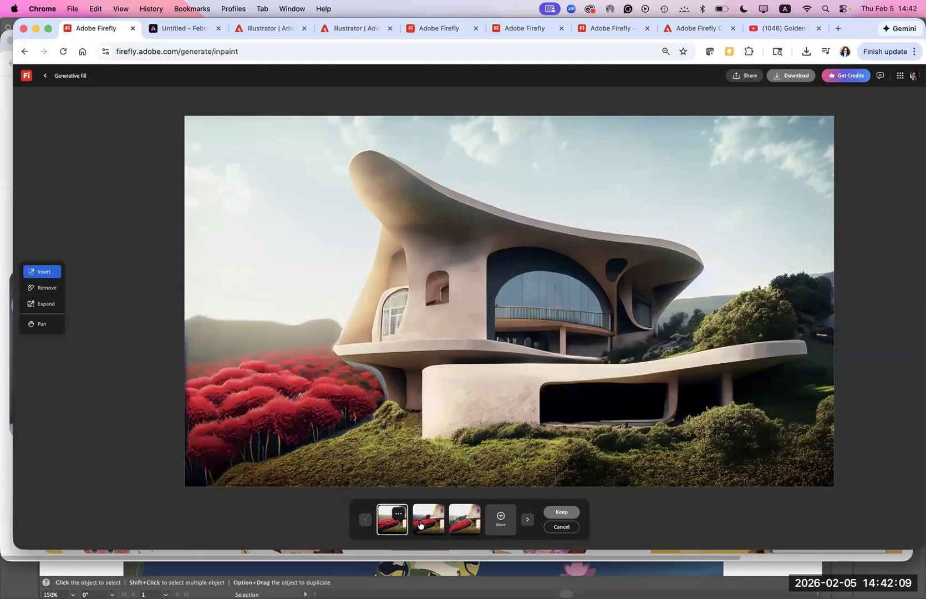
left_click(420, 524)
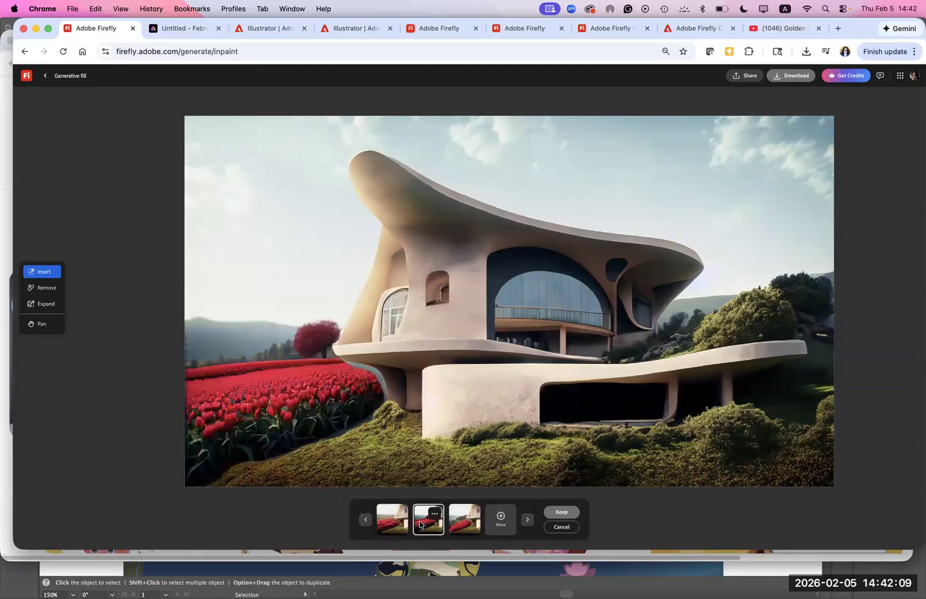
left_click(455, 525)
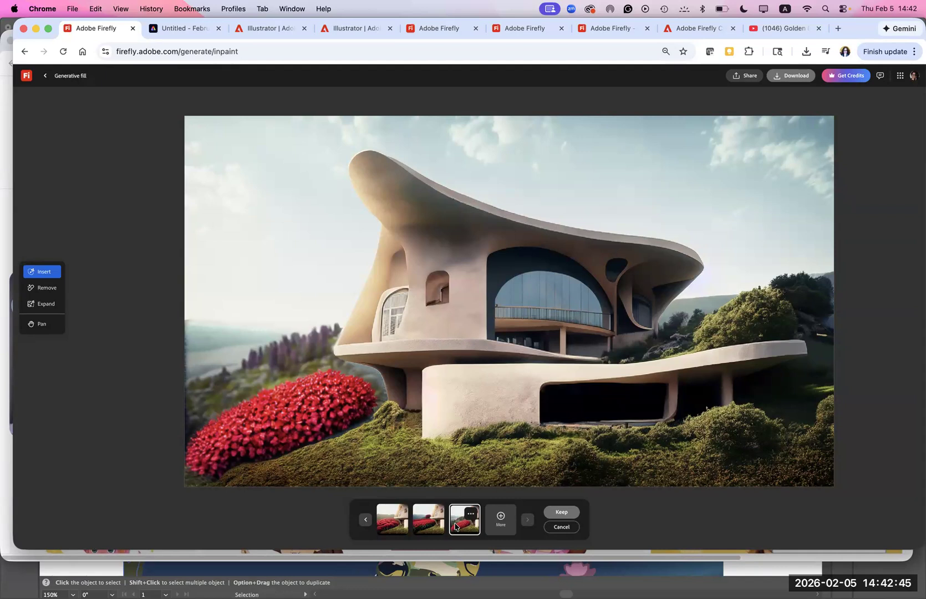
- Keep the third red flower variation, and use Remove on the small arched niche in the house's front wall
left_click(562, 511)
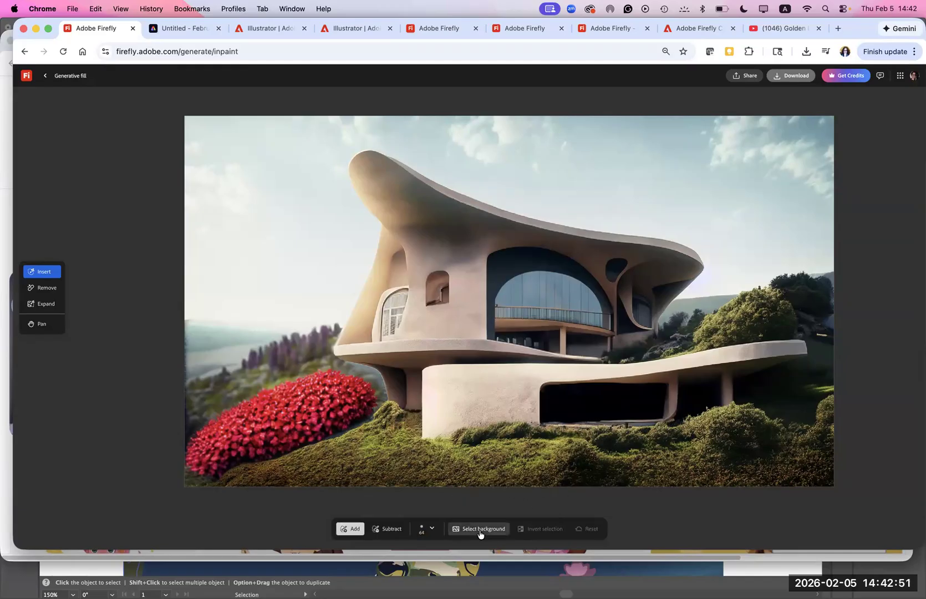
left_click(39, 292)
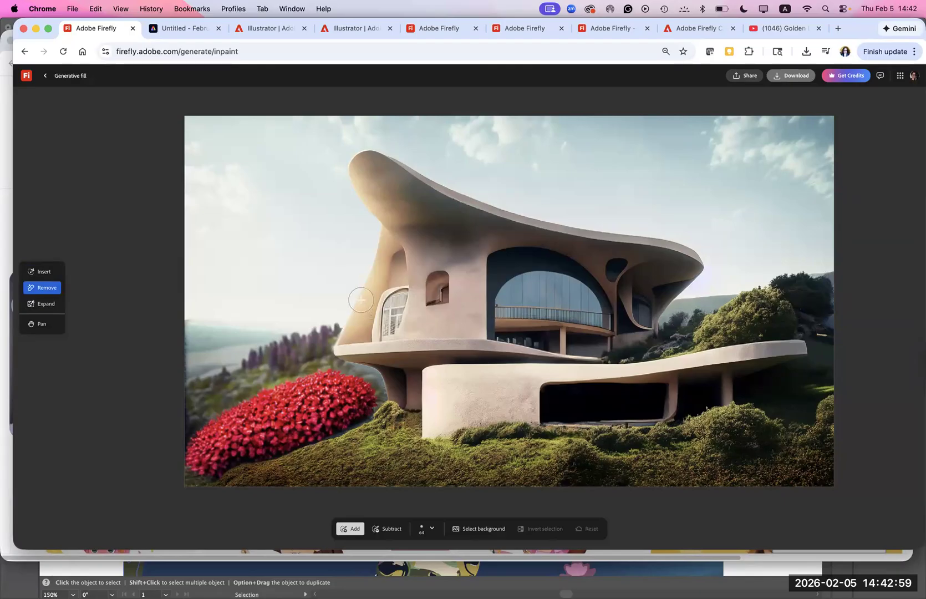
mouse_move(429, 304)
left_mouse_down()
mouse_move(435, 272)
mouse_move(448, 275)
mouse_move(441, 311)
left_mouse_up()
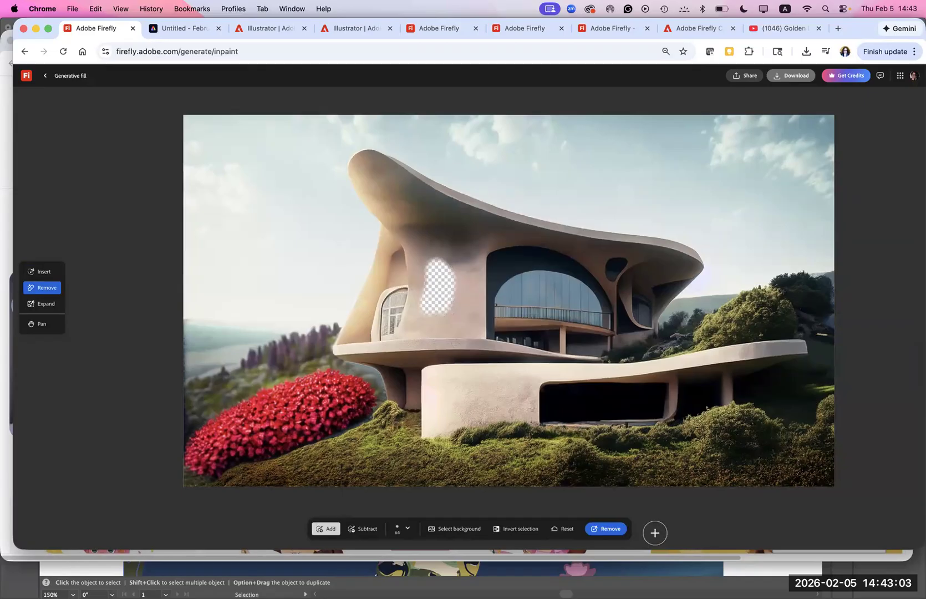
left_click(606, 529)
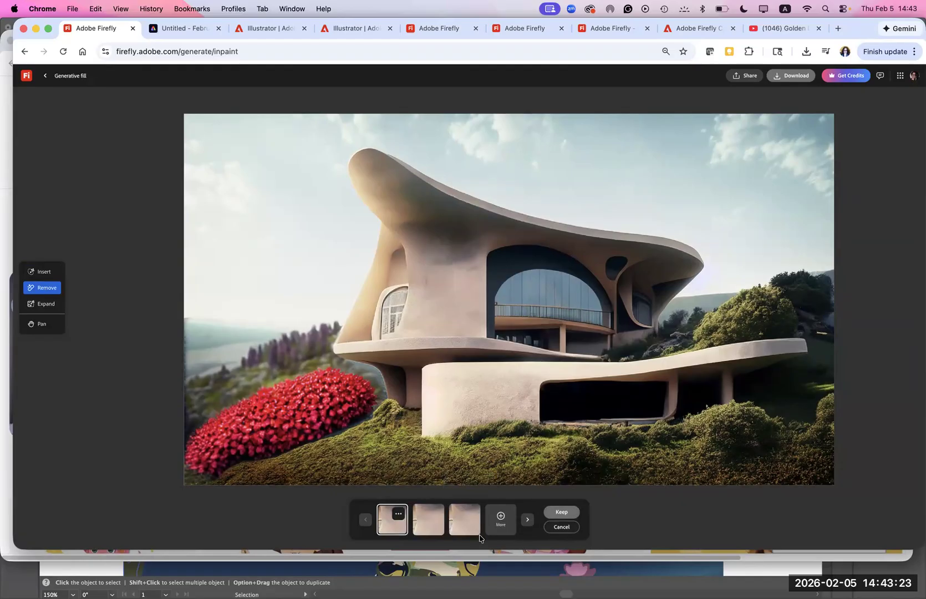
- Compare the generated removal variations of the house wall and keep the third one
left_click(432, 524)
left_click(465, 524)
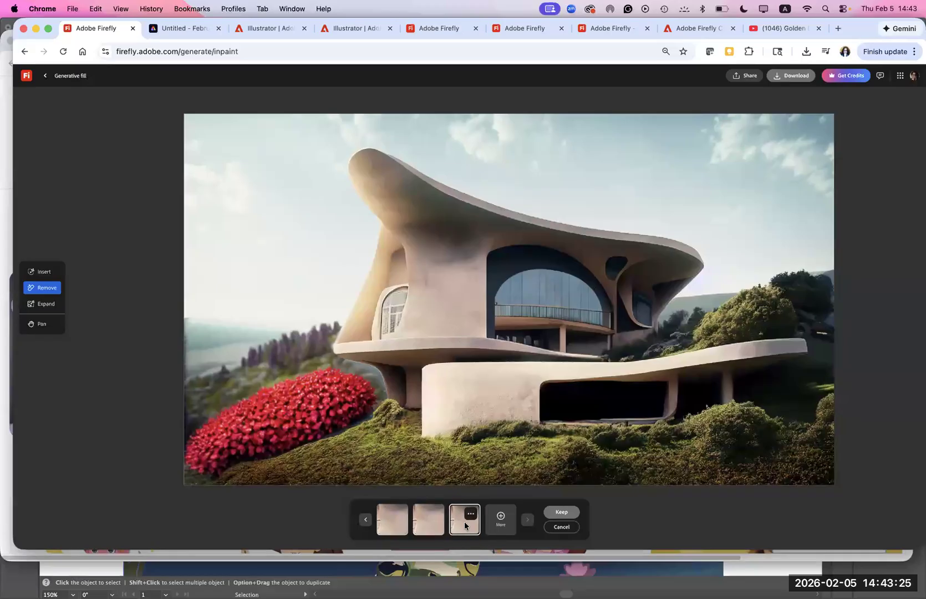
left_click(561, 512)
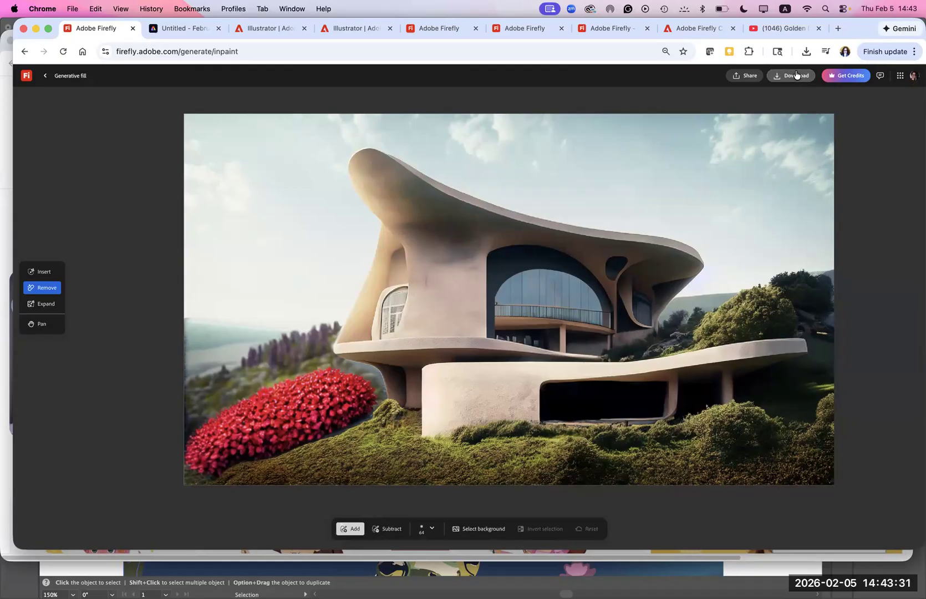
- Expand the house image's canvas outward on both sides in Freeform and generate the new areas without a prompt
left_click(38, 308)
left_click_drag(182, 303, 149, 304)
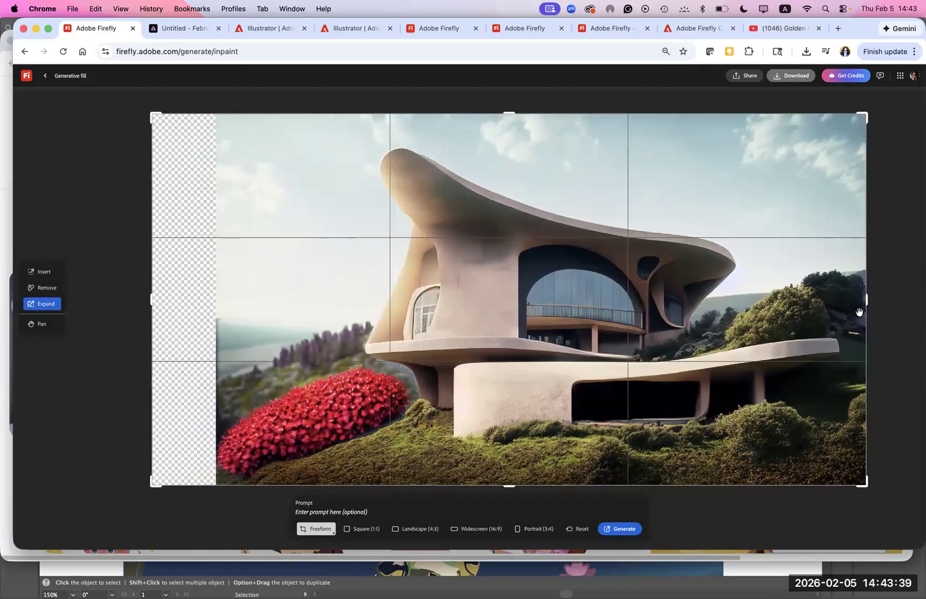
left_click_drag(866, 302, 894, 302)
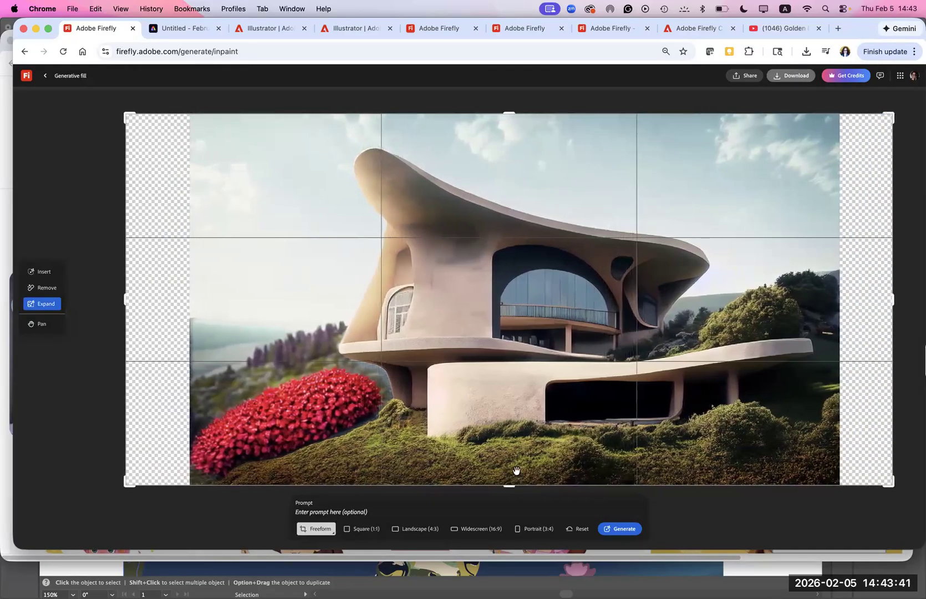
left_click(622, 532)
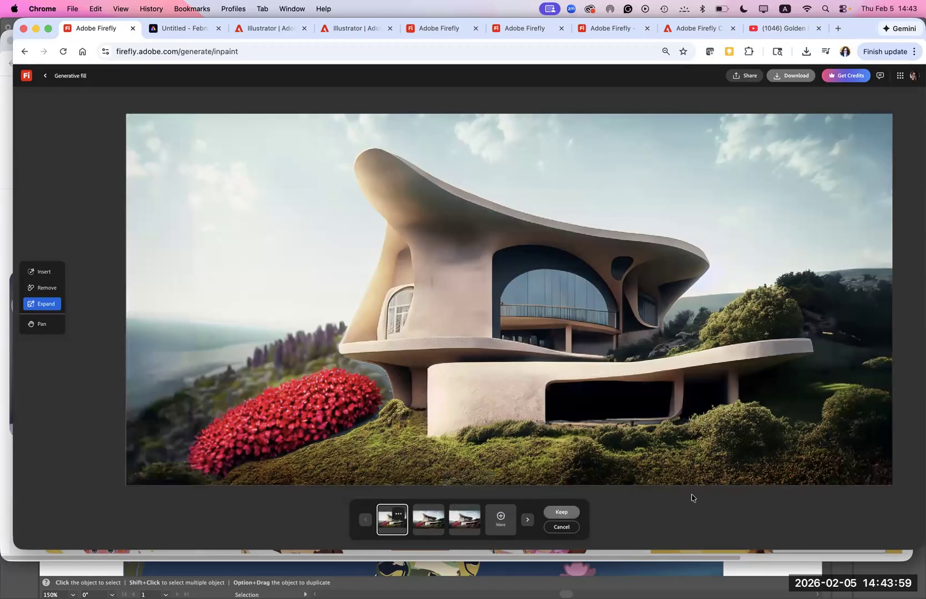
- Compare the three expanded variations of the house image and keep the first one
left_click(427, 523)
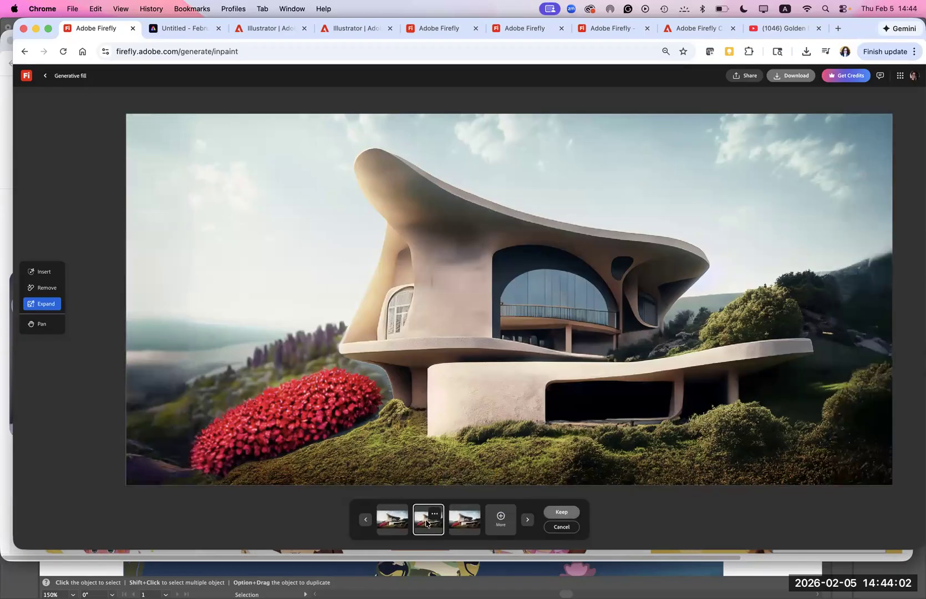
left_click(467, 525)
left_click(437, 526)
left_click(395, 525)
left_click(561, 512)
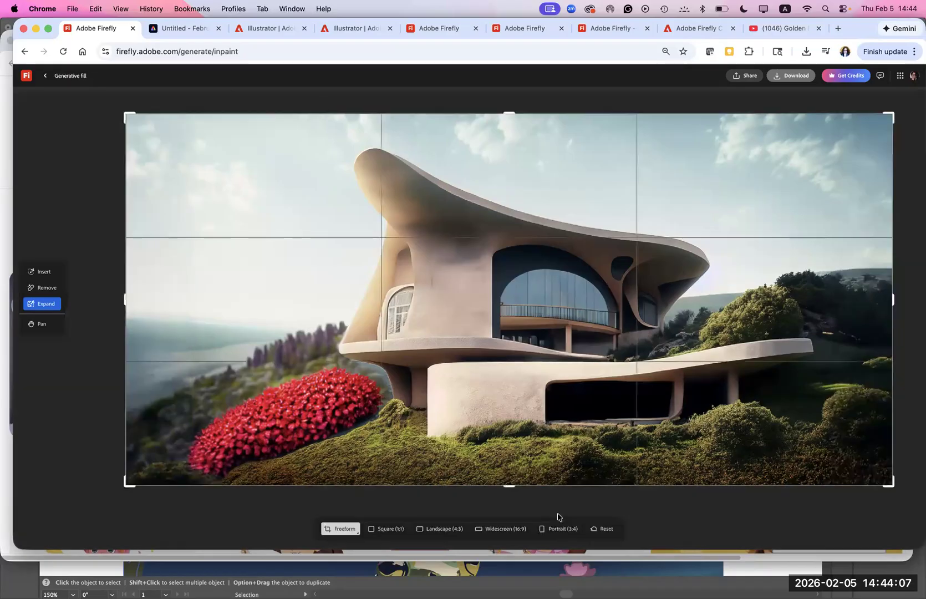
- Leave the Generative fill editor and switch to Adobe Photoshop (Beta)
left_click(45, 76)
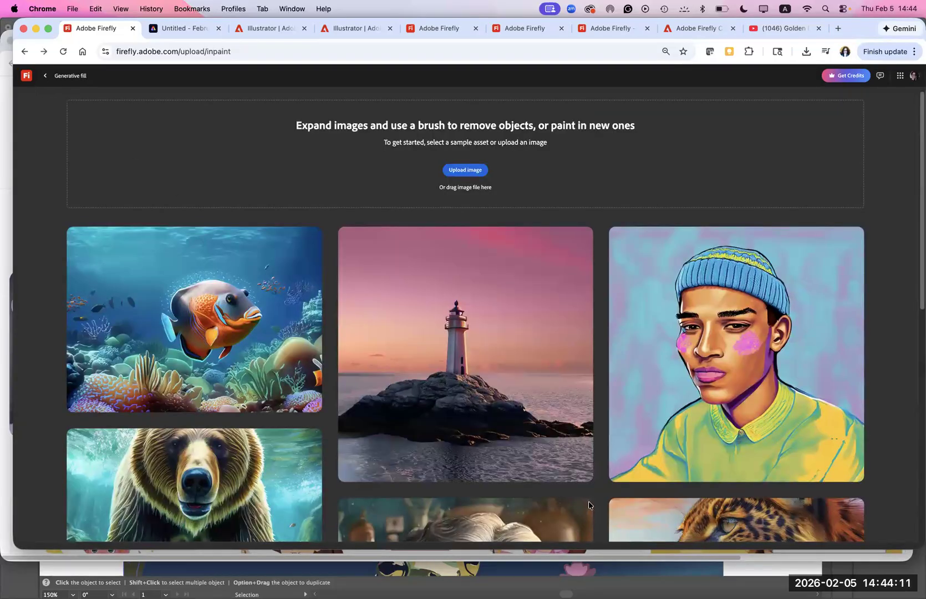
mouse_move(621, 582)
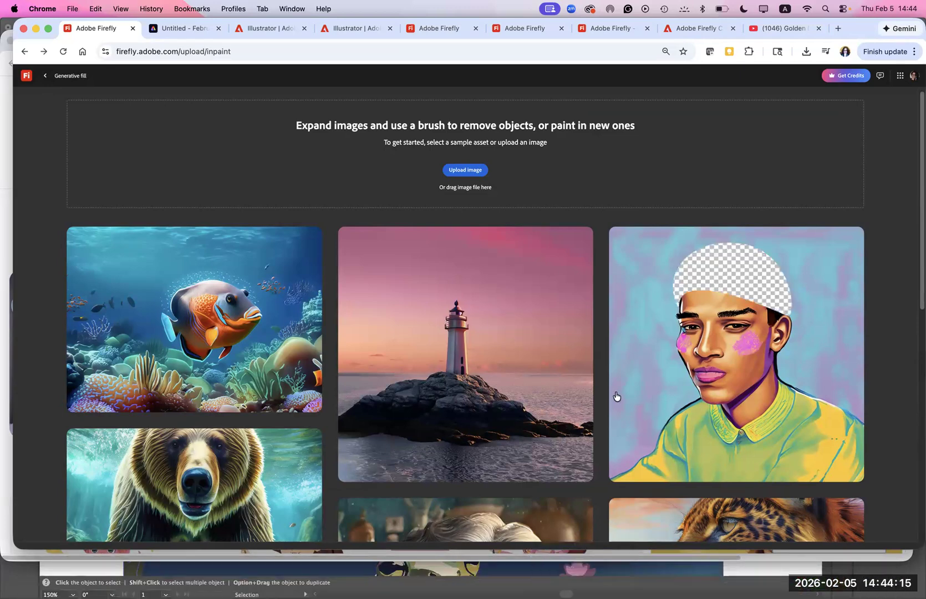
mouse_move(672, 433)
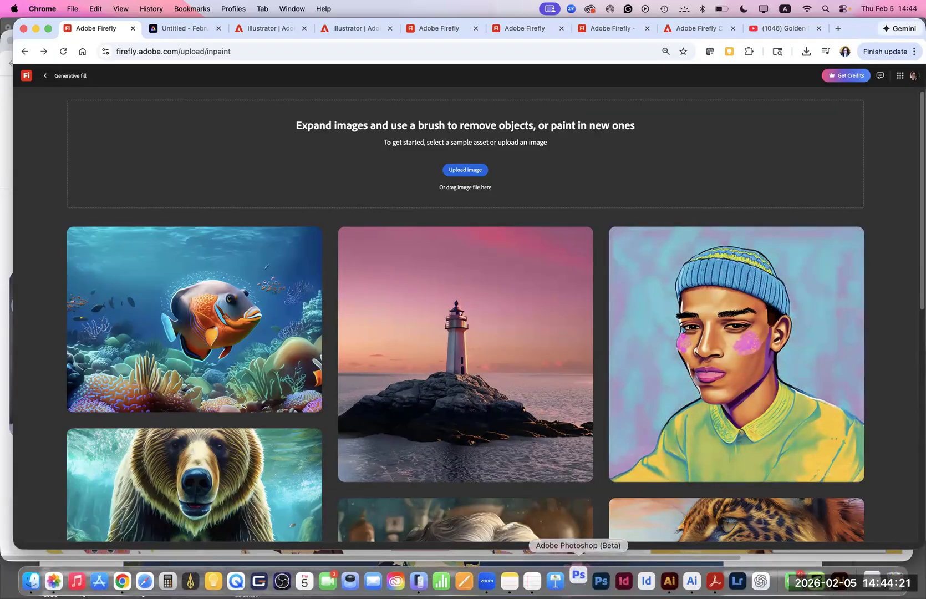
mouse_move(516, 476)
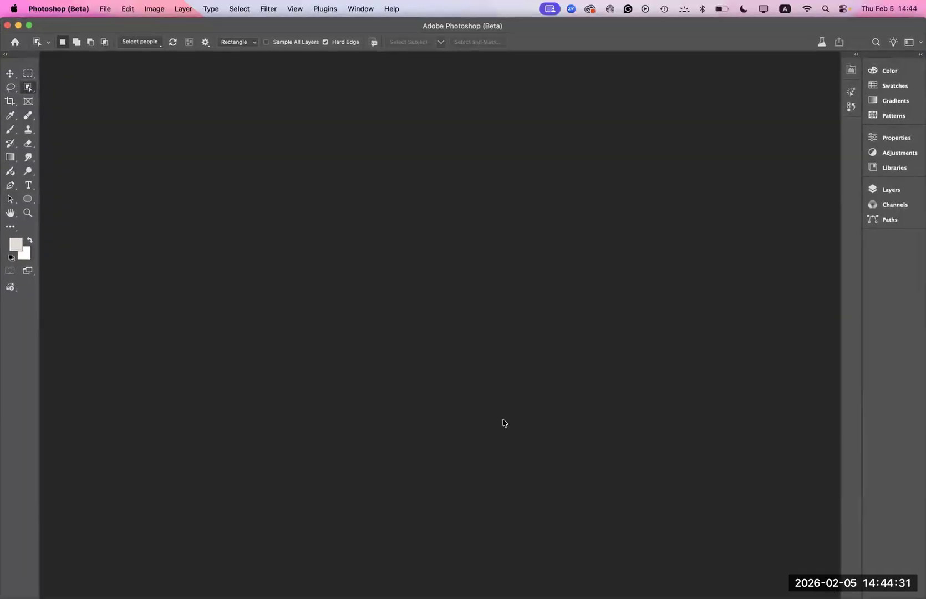
- Start opening a file and browse from Firefly Feb 5 2026 through Assets 2026 and Demo Firefly files to Firefly images
left_click(108, 7)
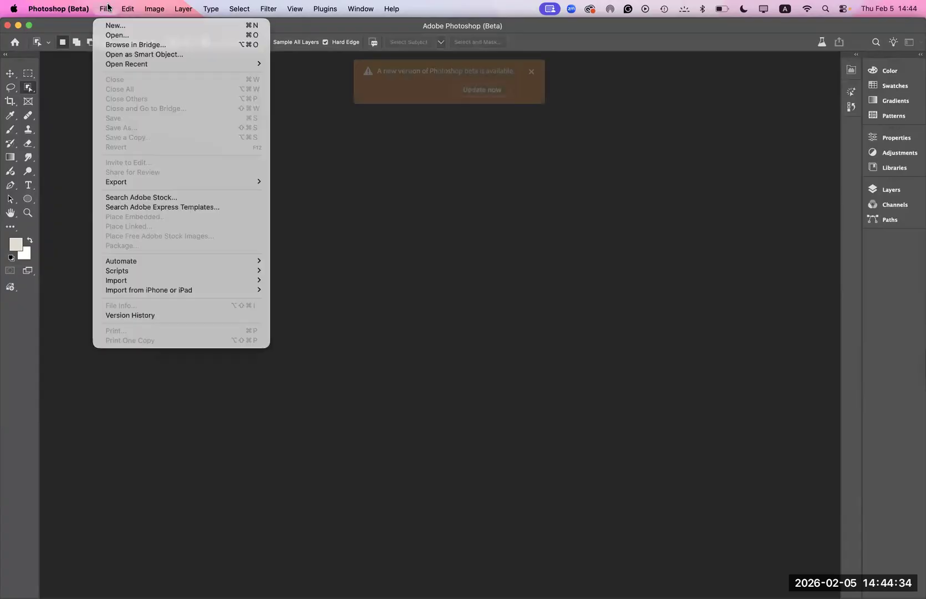
left_click(107, 35)
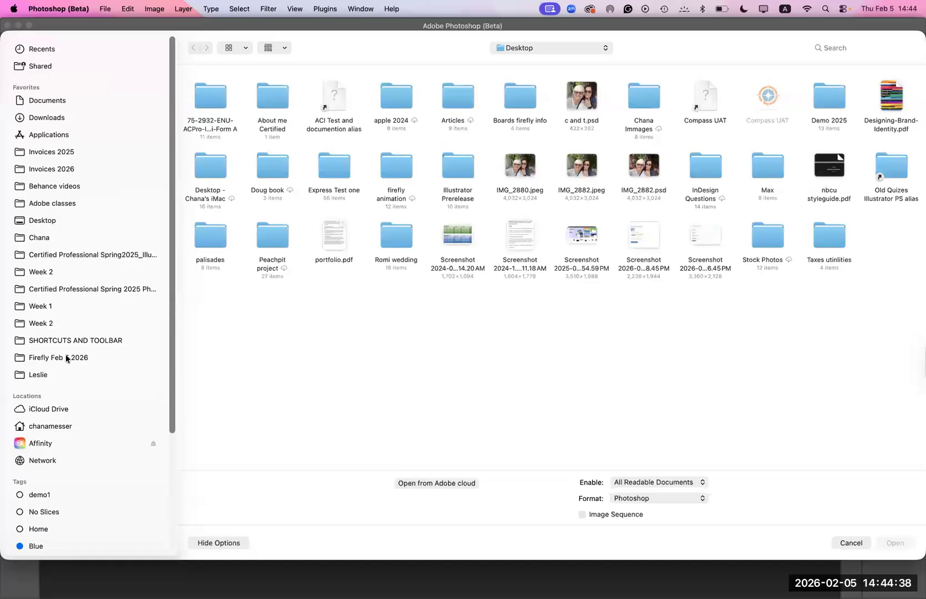
left_click(66, 358)
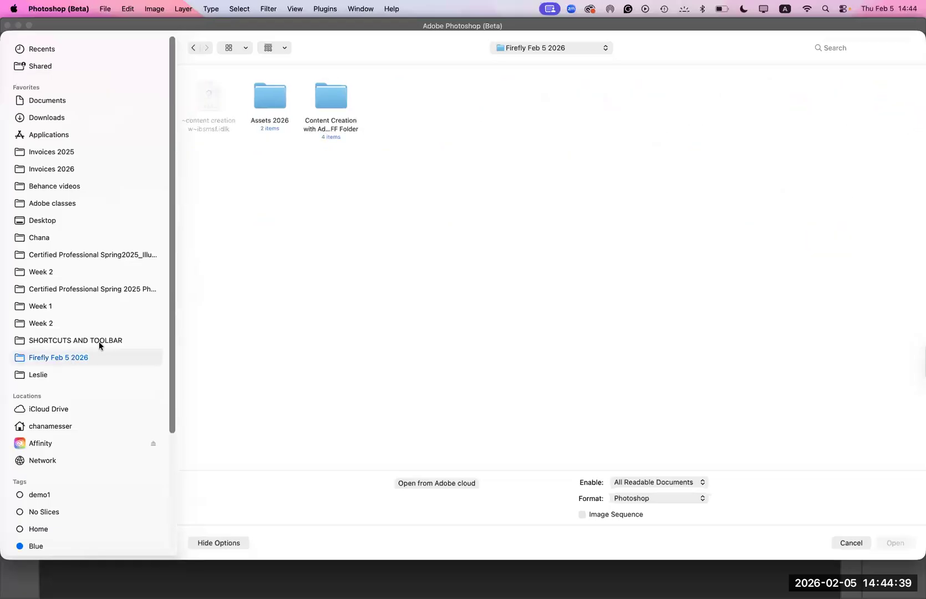
double_click(265, 96)
double_click(216, 106)
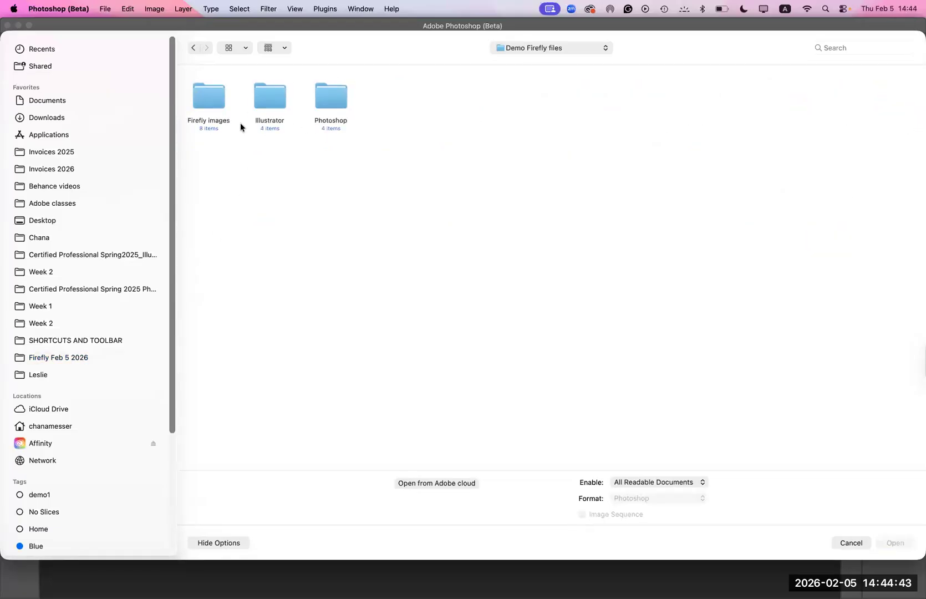
double_click(209, 104)
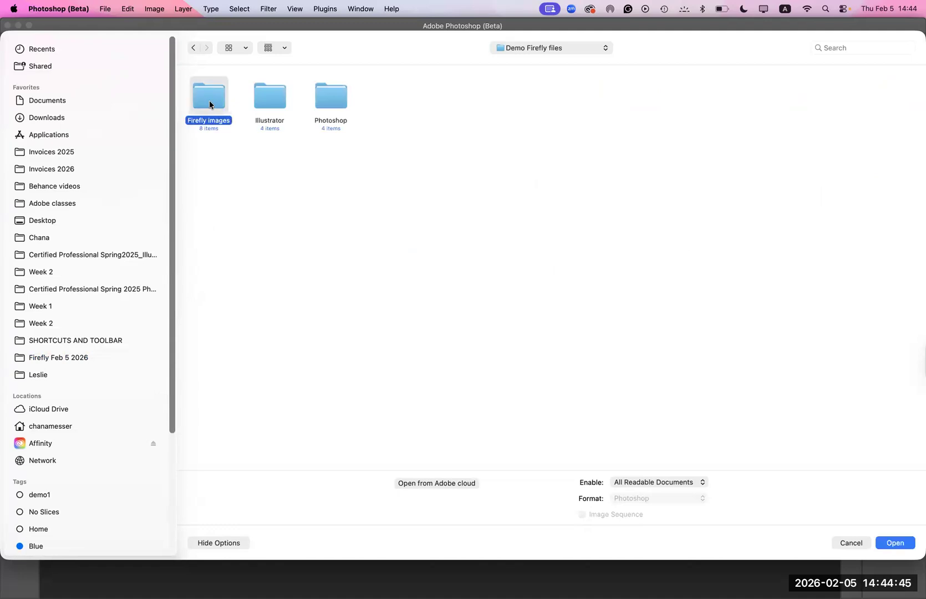
- Look through the Photoshop, Inspiration files and Compostion References folders for the house image, returning to Firefly images
left_click(193, 47)
double_click(333, 97)
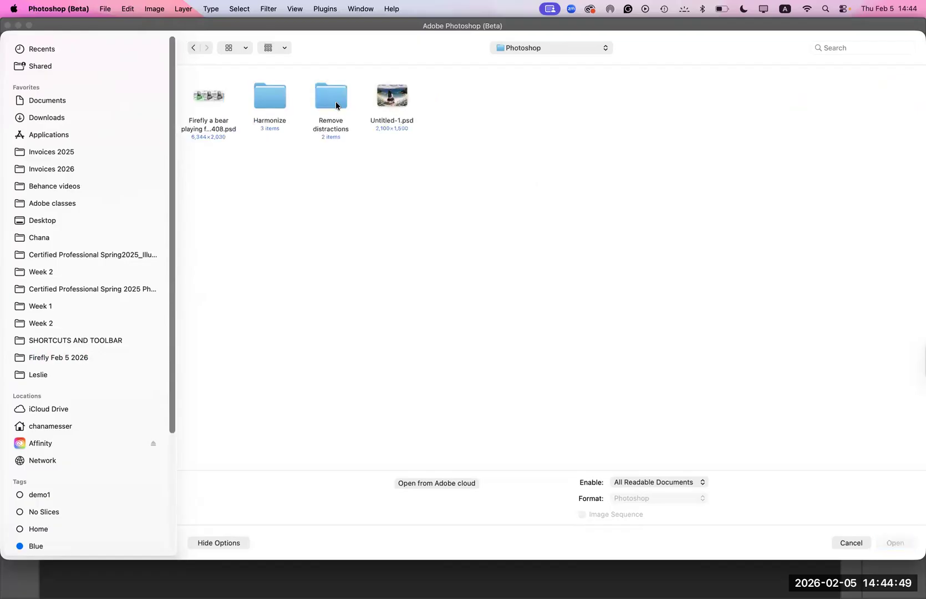
left_click(192, 49)
double_click(201, 97)
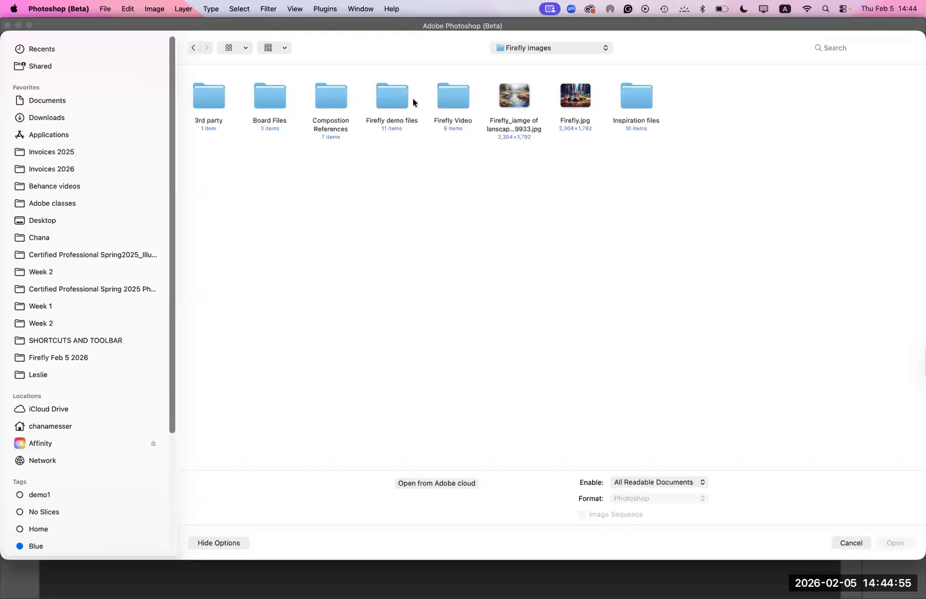
left_click(637, 104)
double_click(637, 103)
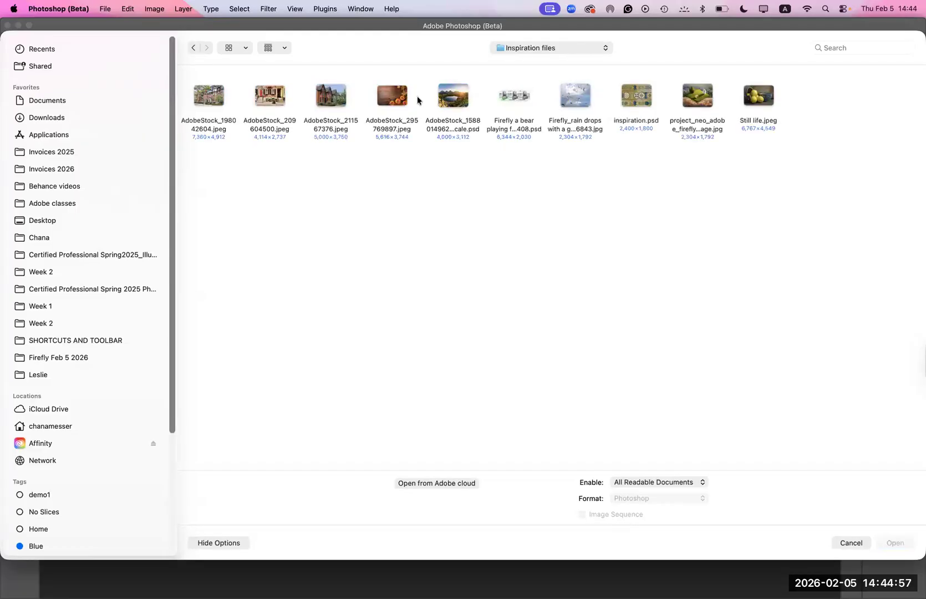
left_click(194, 48)
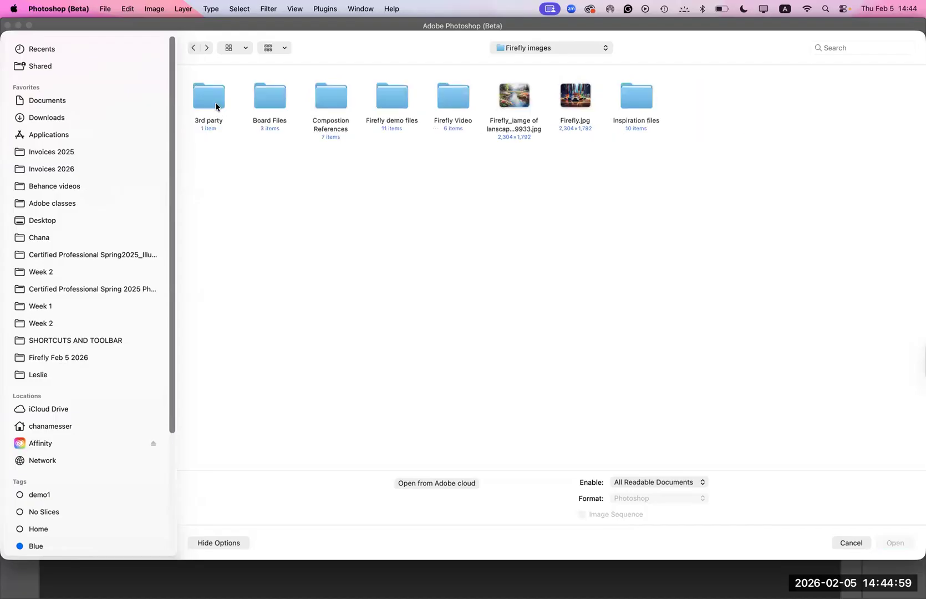
double_click(325, 97)
left_click(193, 48)
- Open Firefly 20250918140519.png from the Firefly demo files folder and dismiss the update notice
double_click(403, 107)
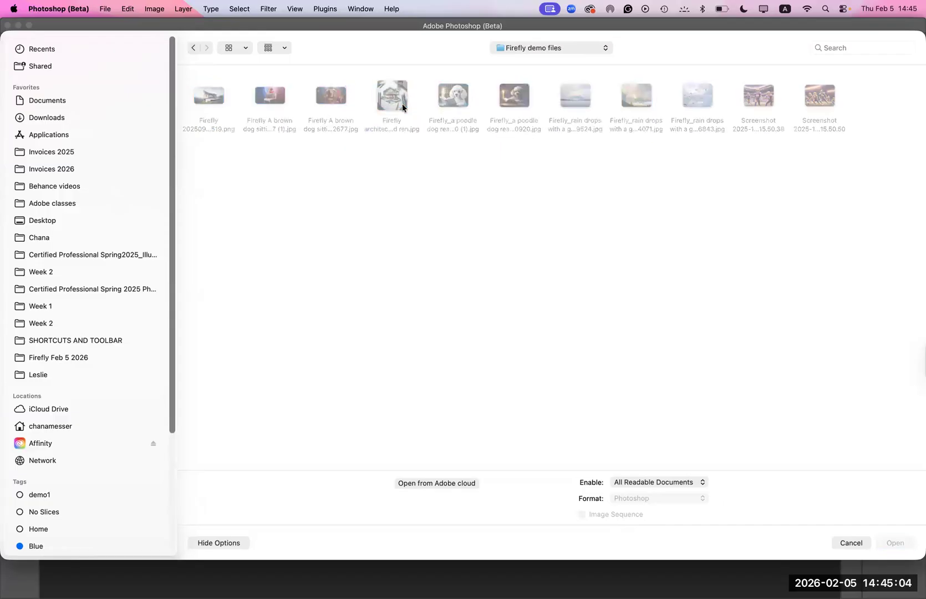
left_click(207, 98)
left_click(879, 539)
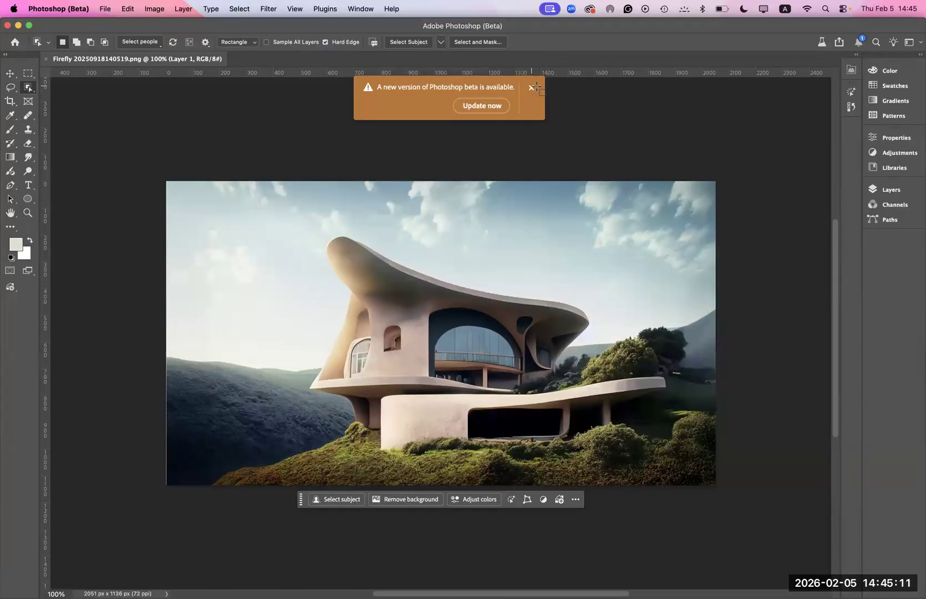
left_click(531, 88)
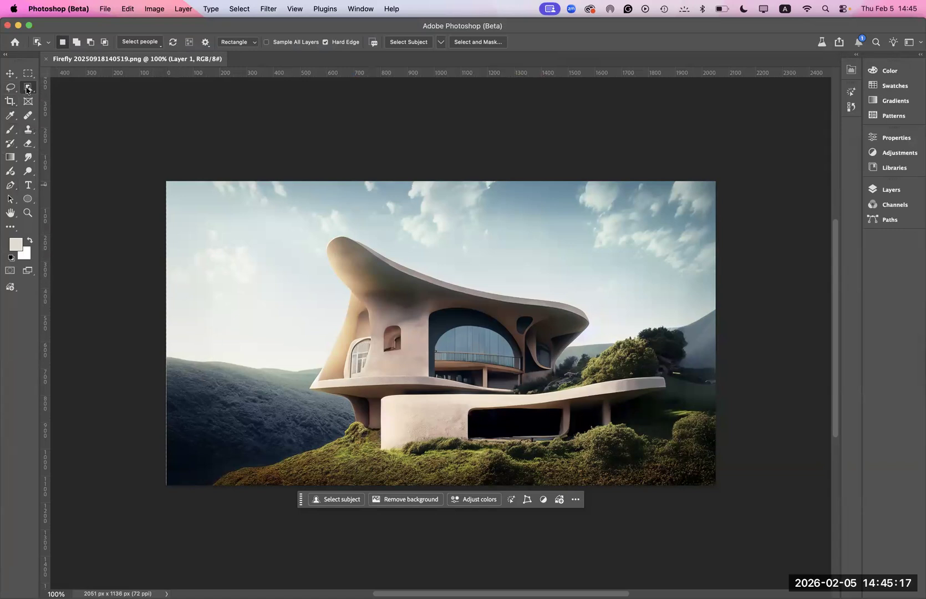
- Paint a selection over the dark valley beside the house with the Selection Brush, enlarging the brush to 80 to cover its interior
left_click(27, 89)
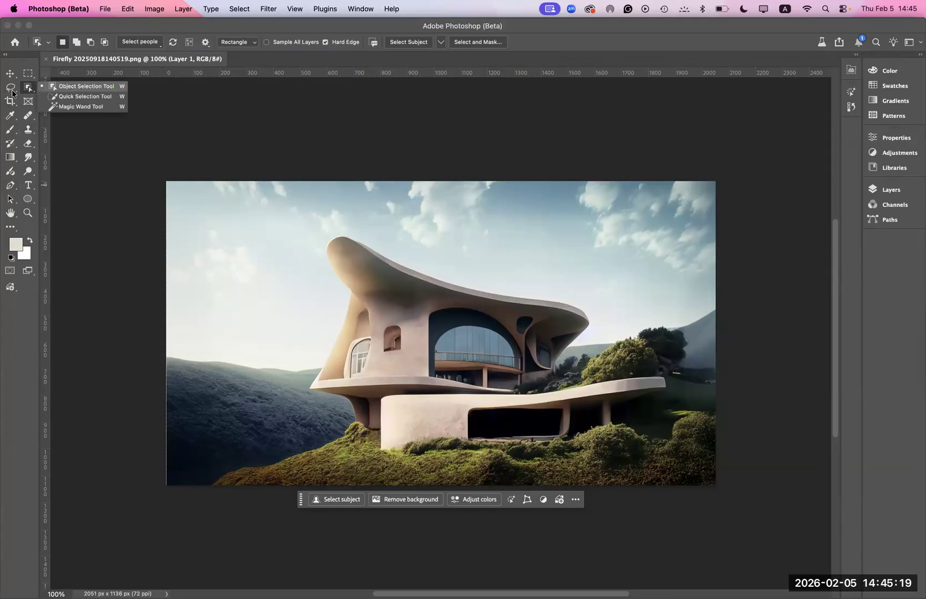
left_click(10, 87)
left_click(51, 89)
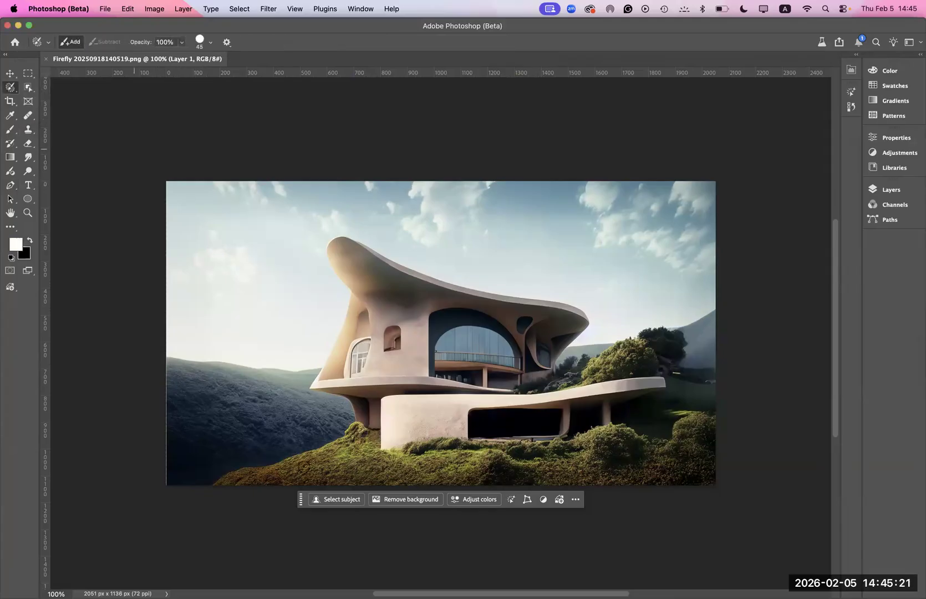
mouse_move(225, 410)
left_mouse_down()
mouse_move(291, 417)
mouse_move(348, 406)
mouse_move(348, 424)
mouse_move(316, 446)
mouse_move(239, 473)
left_mouse_up()
mouse_move(179, 484)
left_mouse_down()
mouse_move(171, 365)
mouse_move(314, 371)
mouse_move(302, 390)
mouse_move(337, 402)
left_mouse_up()
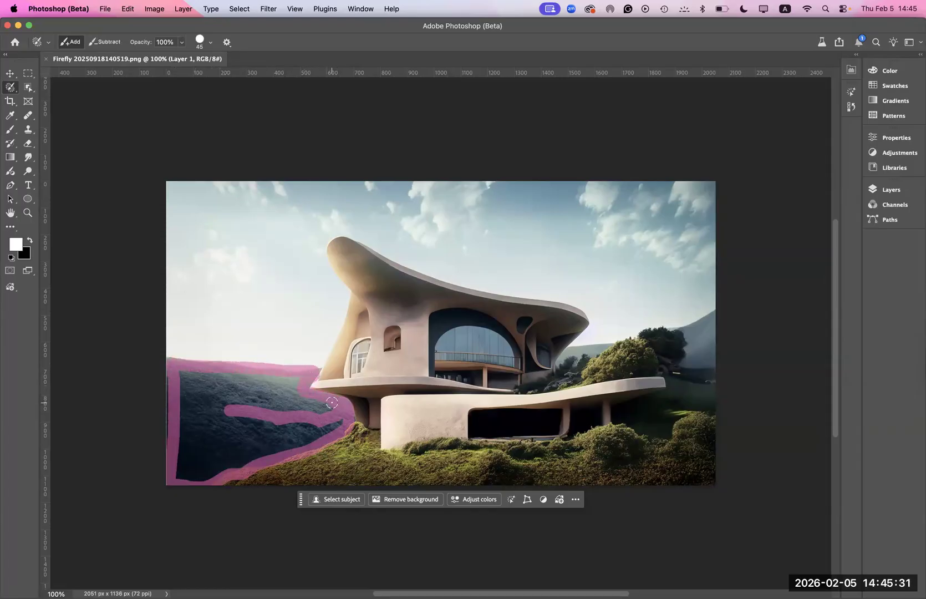
mouse_move(243, 439)
left_mouse_down()
mouse_move(343, 430)
mouse_move(252, 438)
mouse_move(292, 424)
mouse_move(288, 412)
mouse_move(217, 388)
mouse_move(186, 401)
mouse_move(195, 398)
mouse_move(193, 413)
mouse_move(180, 376)
mouse_move(193, 451)
mouse_move(233, 416)
mouse_move(223, 395)
mouse_move(235, 382)
mouse_move(226, 410)
mouse_move(297, 387)
mouse_move(261, 436)
mouse_move(262, 428)
mouse_move(331, 423)
mouse_move(306, 406)
mouse_move(253, 396)
mouse_move(278, 393)
mouse_move(199, 377)
mouse_move(289, 387)
mouse_move(331, 421)
mouse_move(199, 452)
mouse_move(281, 442)
mouse_move(211, 460)
mouse_move(231, 465)
mouse_move(181, 470)
mouse_move(204, 433)
mouse_move(192, 451)
mouse_move(205, 388)
left_mouse_up()
key("]")
key("]")
key("]")
key("]")
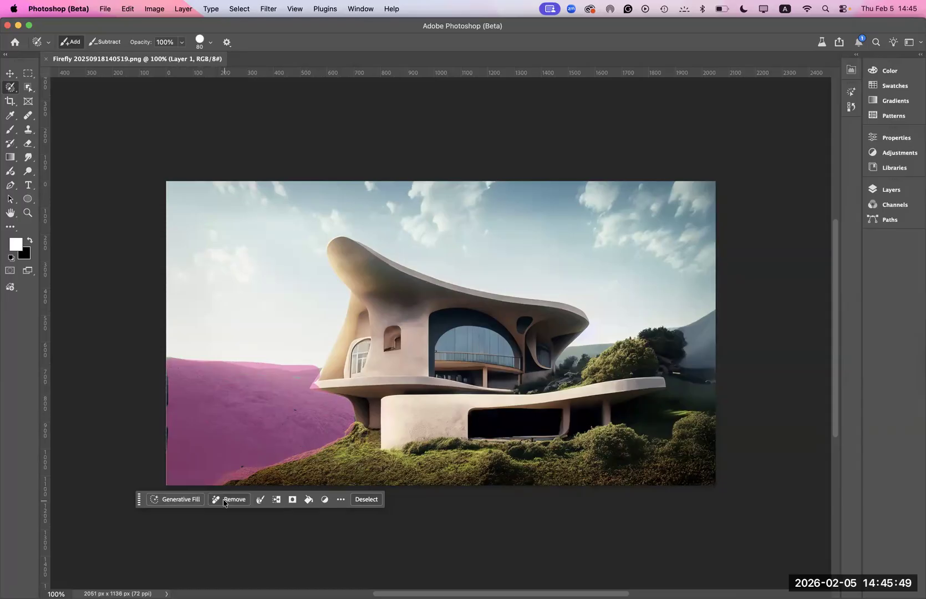
- Start a Generative Fill on the selected valley and choose the Firefly Fill & Expand model
left_click(182, 501)
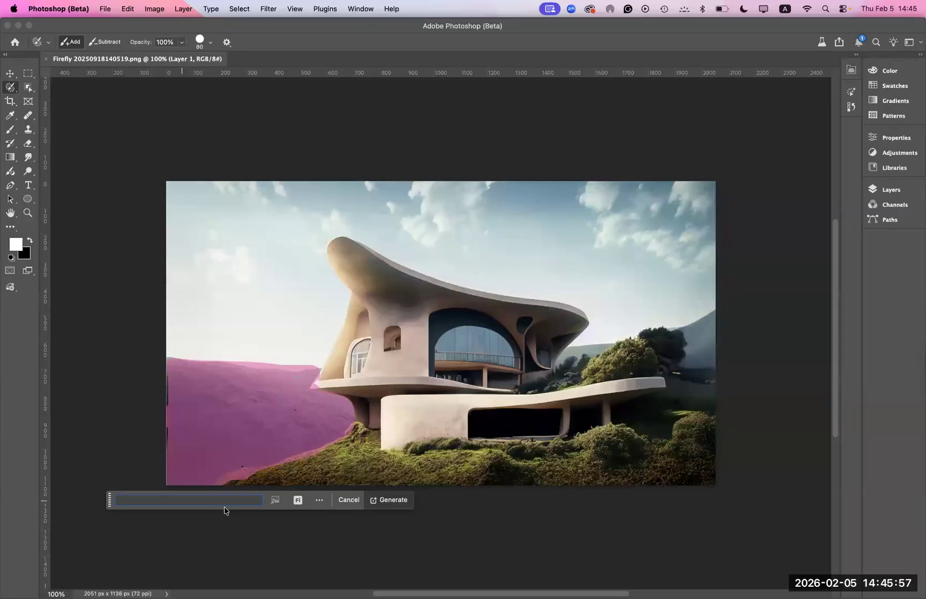
left_click(320, 501)
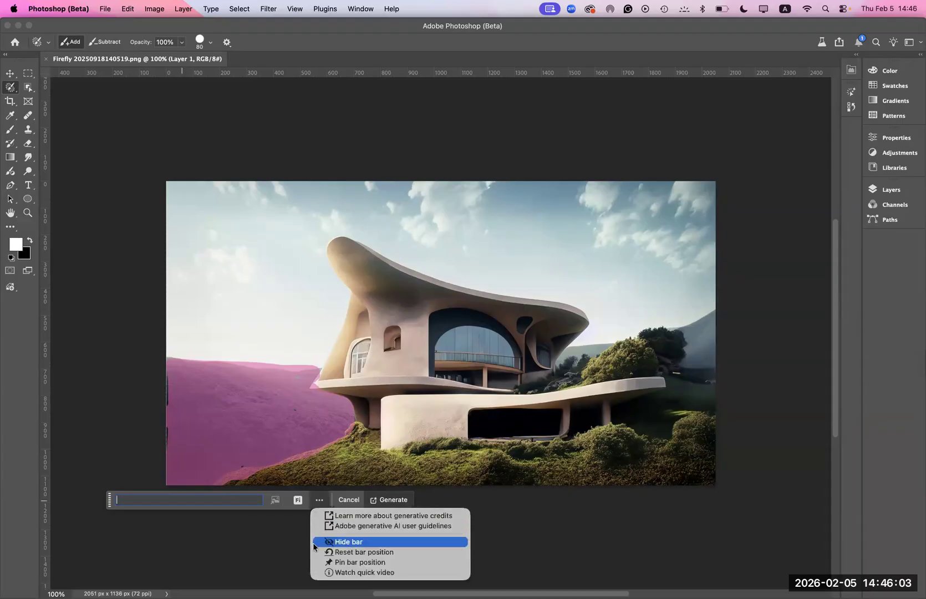
left_click(298, 502)
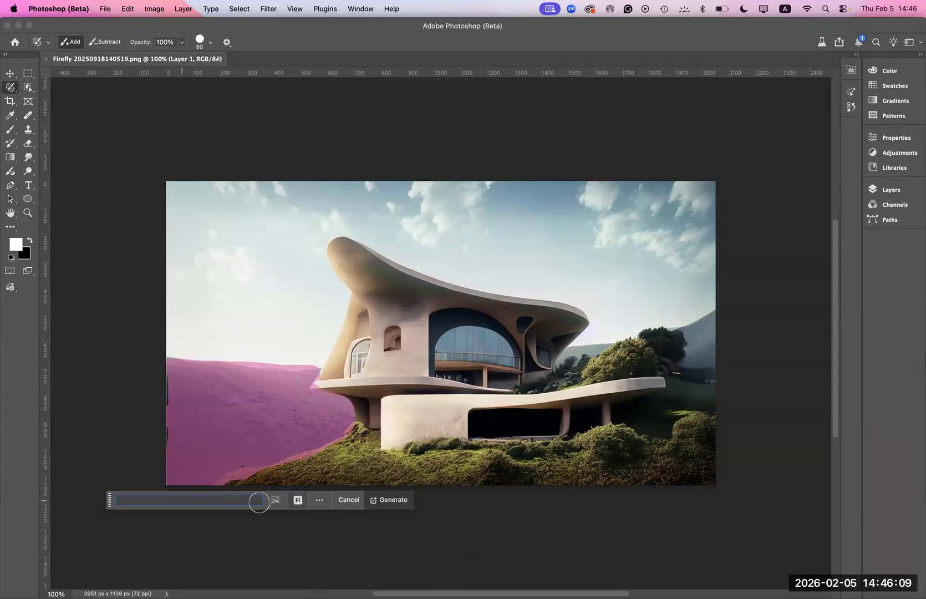
left_click(297, 501)
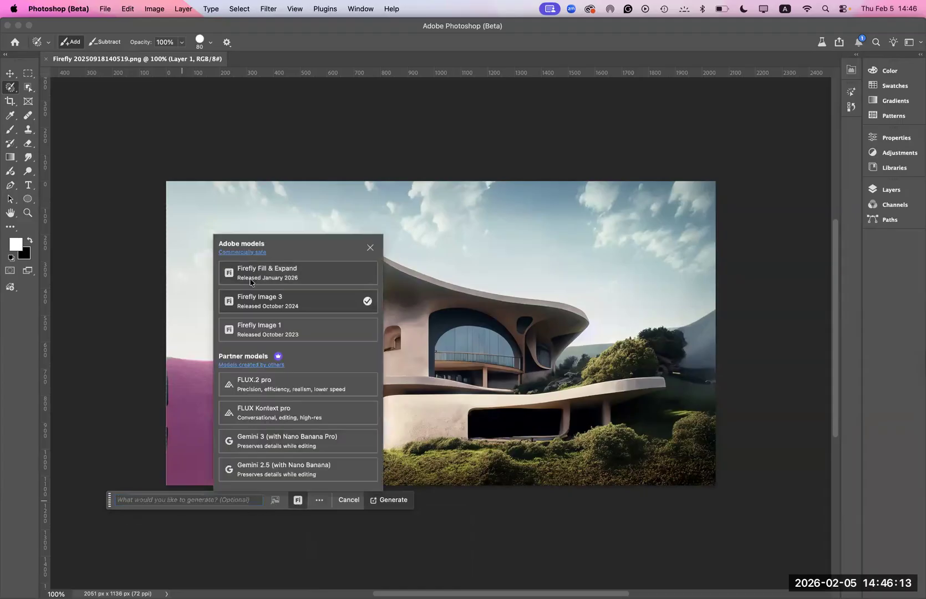
left_click(302, 278)
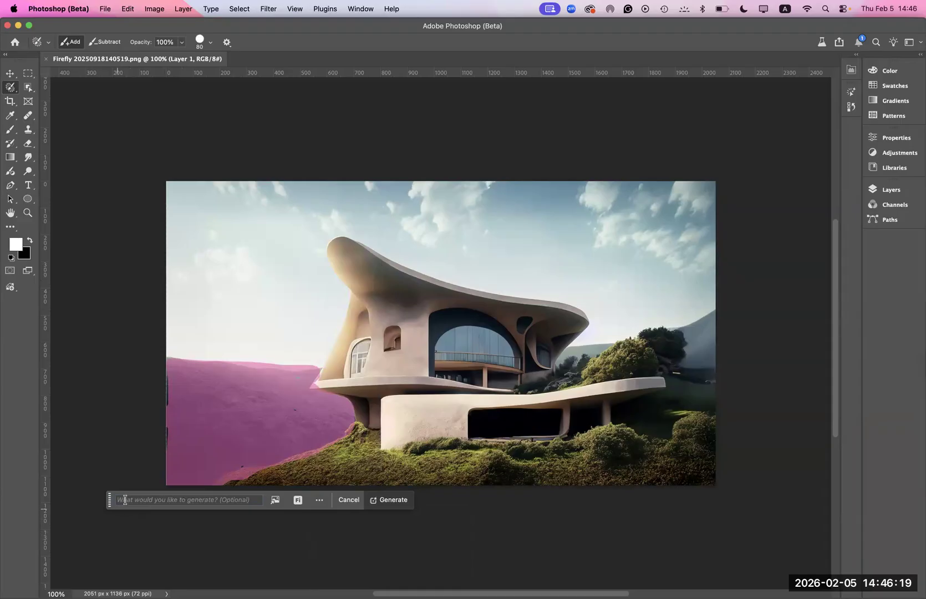
- Generate the fill from the prompt "A bed of red tulips"
left_click(149, 500)
type("A be")
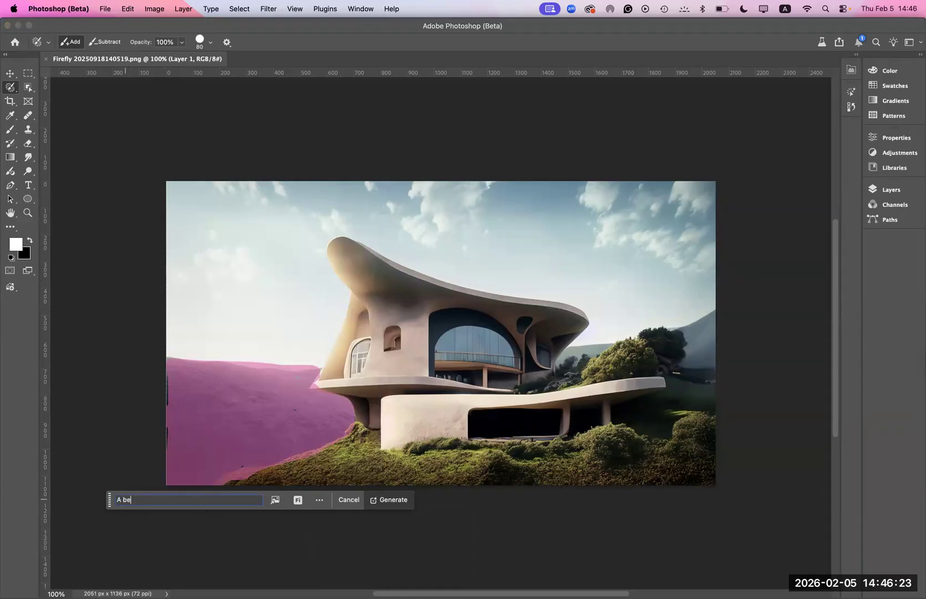
type("d of ")
type("red tuli")
type("ps")
left_click(390, 500)
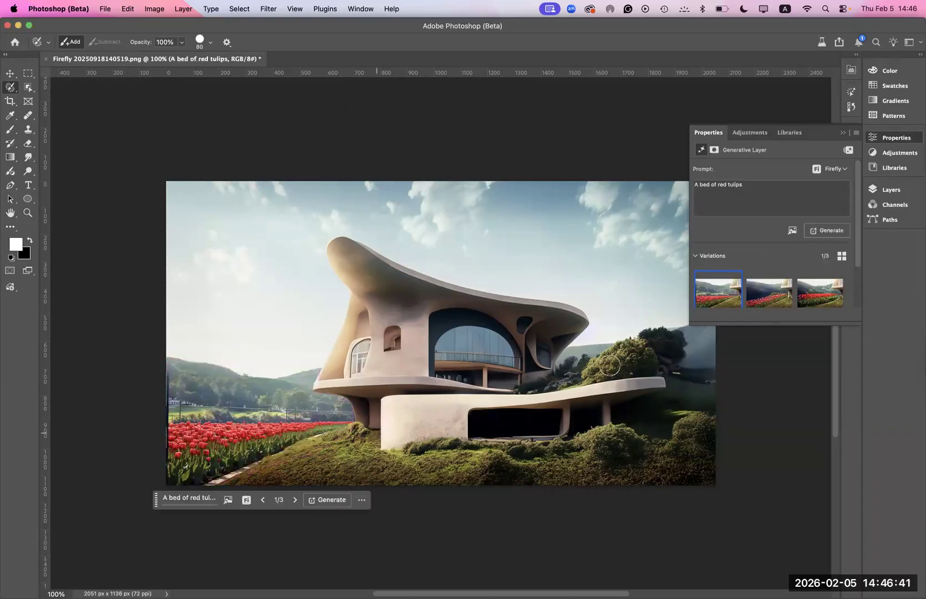
- Compare the three tulip variations on the image, return to the first one and collapse the generative layer's properties
scroll(605, 366, "down", 1)
left_click(774, 302)
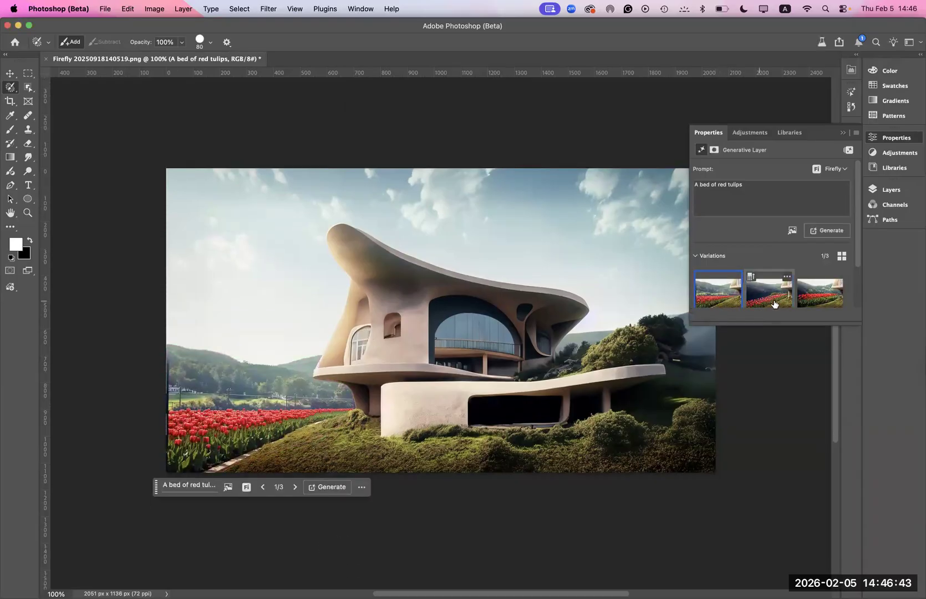
left_click(724, 299)
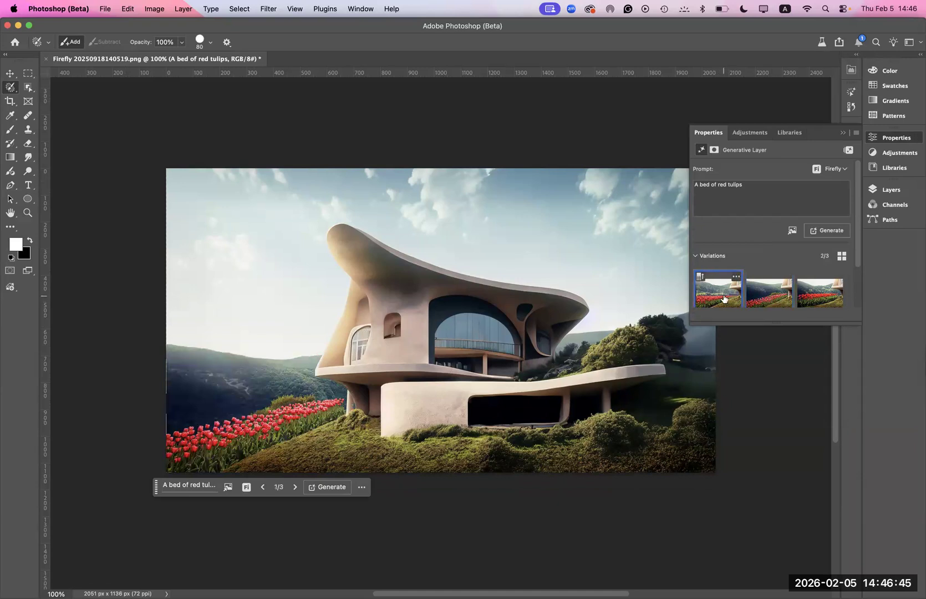
left_click(818, 304)
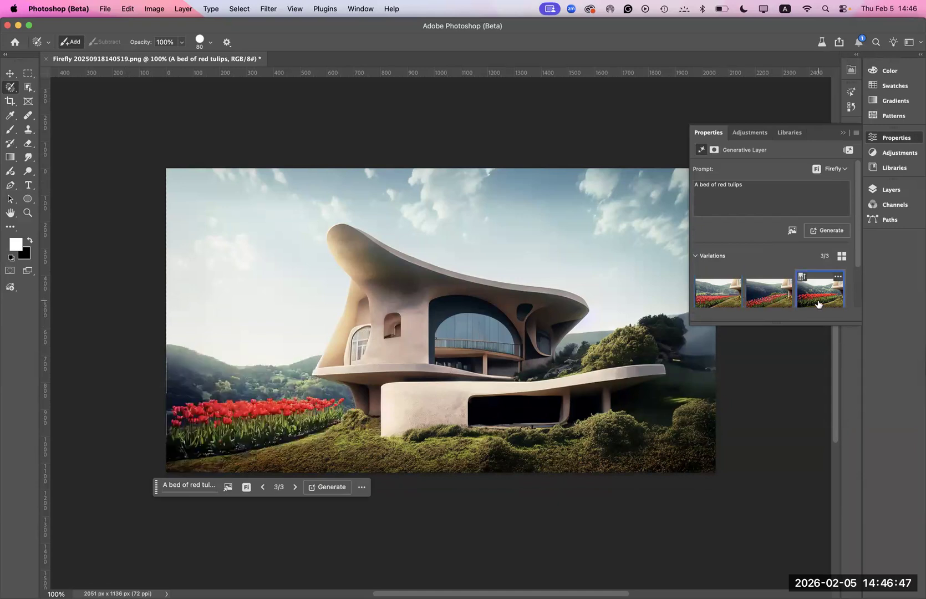
left_click(768, 300)
left_click(724, 298)
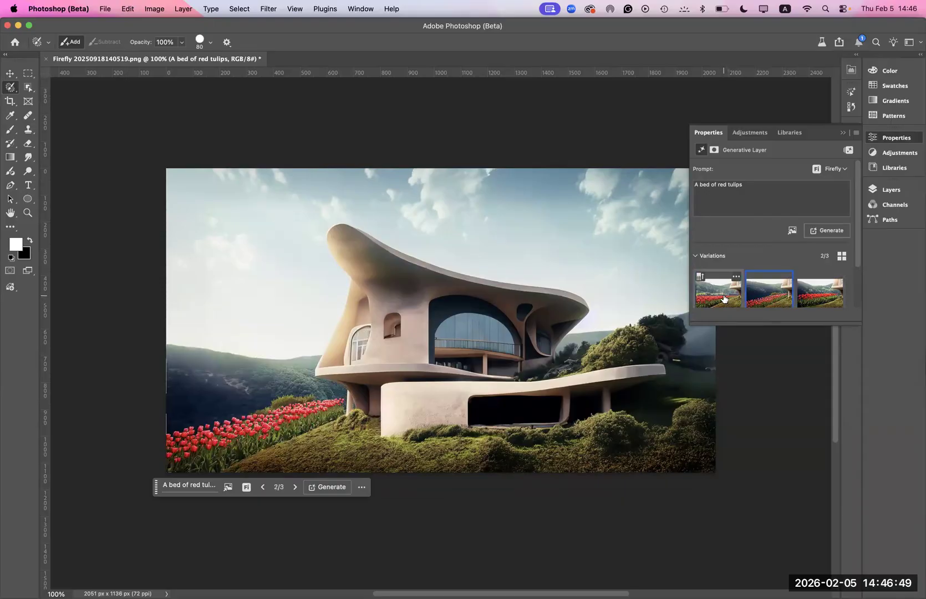
left_click(715, 134)
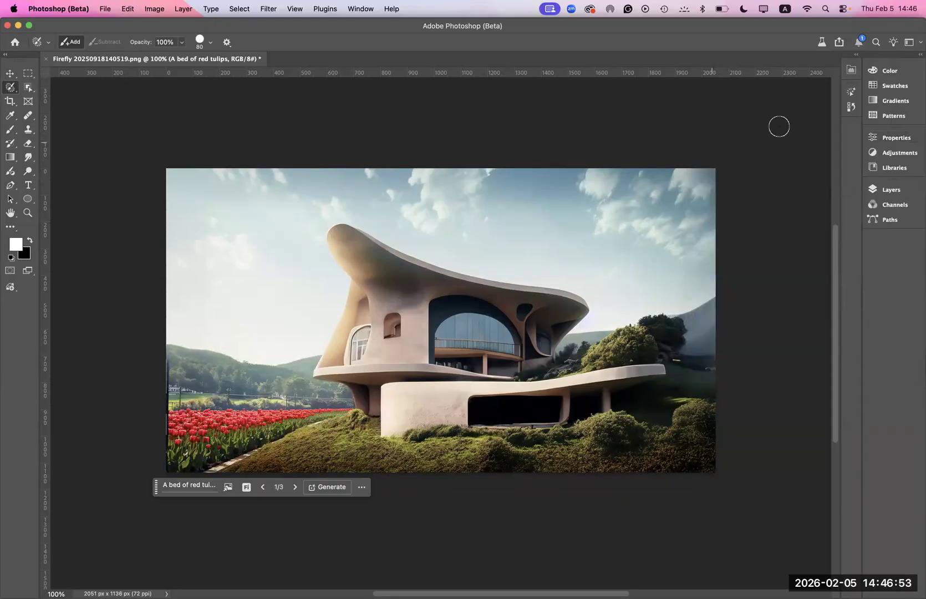
- Float the layer list over the canvas and toggle the tulip layer's visibility to compare the image with and without it
left_click(891, 189)
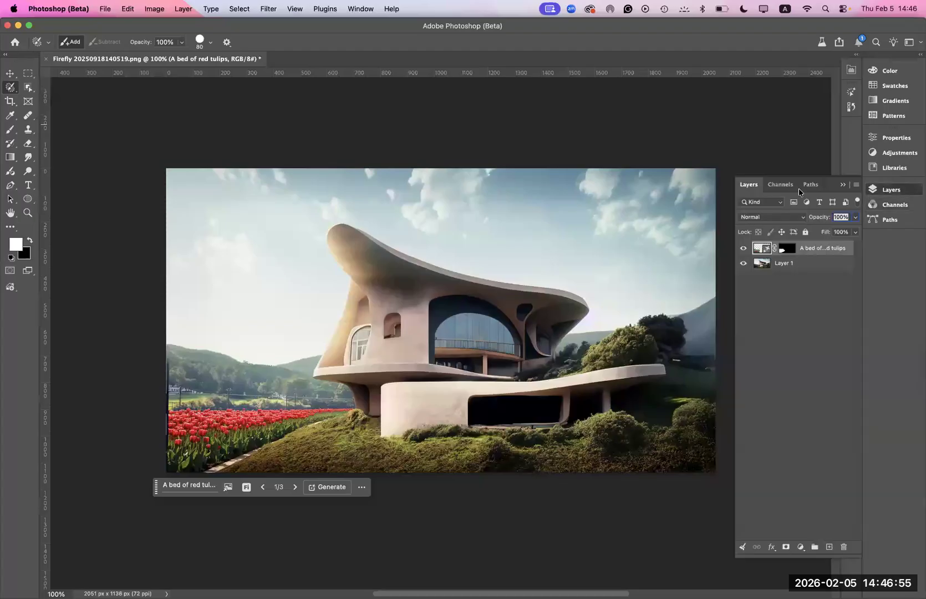
left_click_drag(747, 186, 554, 118)
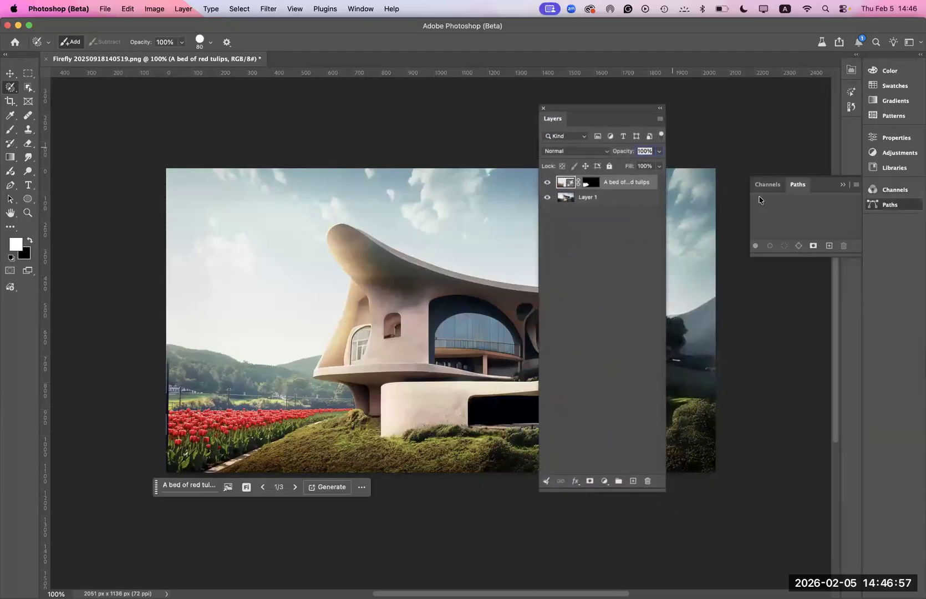
left_click(547, 184)
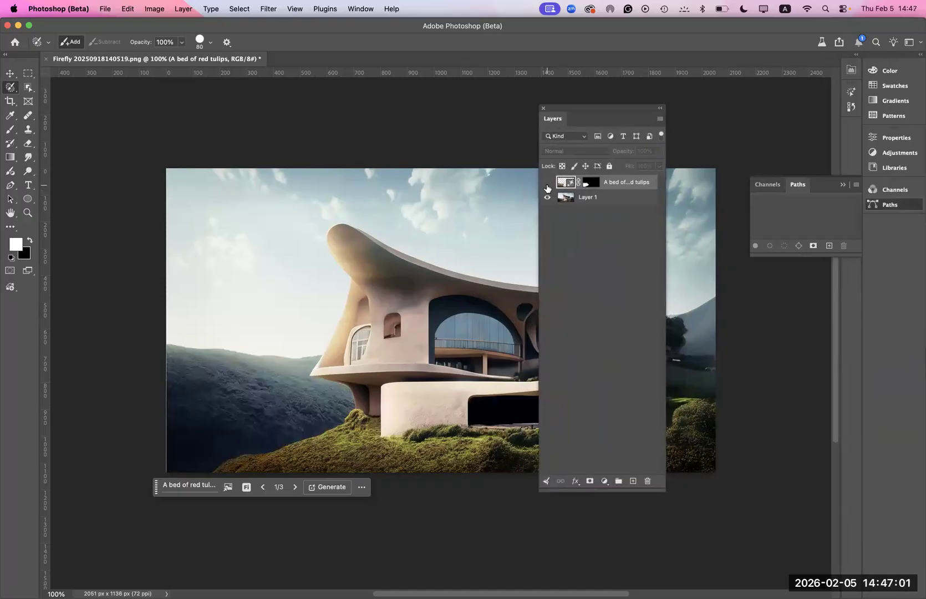
left_click(548, 183)
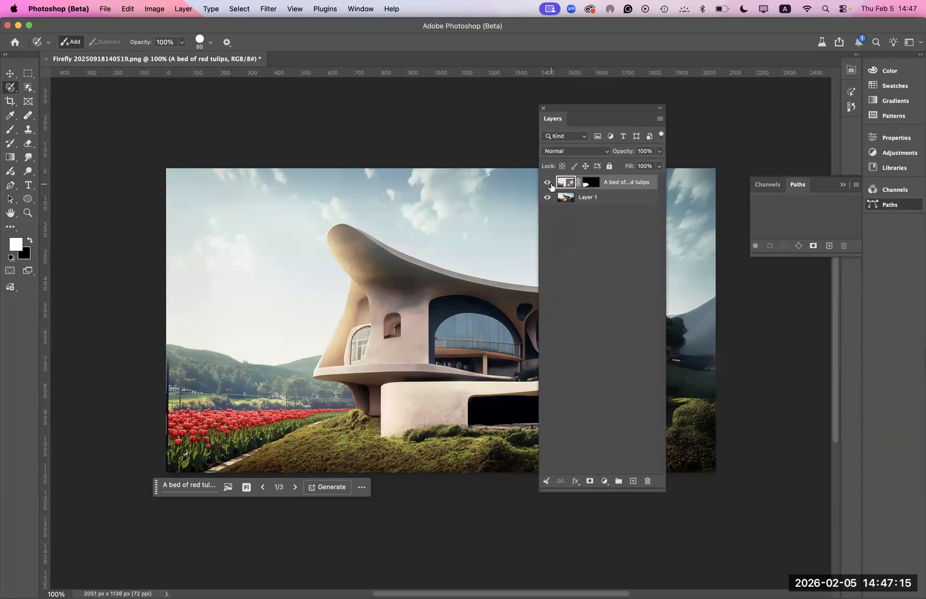
left_click(548, 183)
left_click(547, 183)
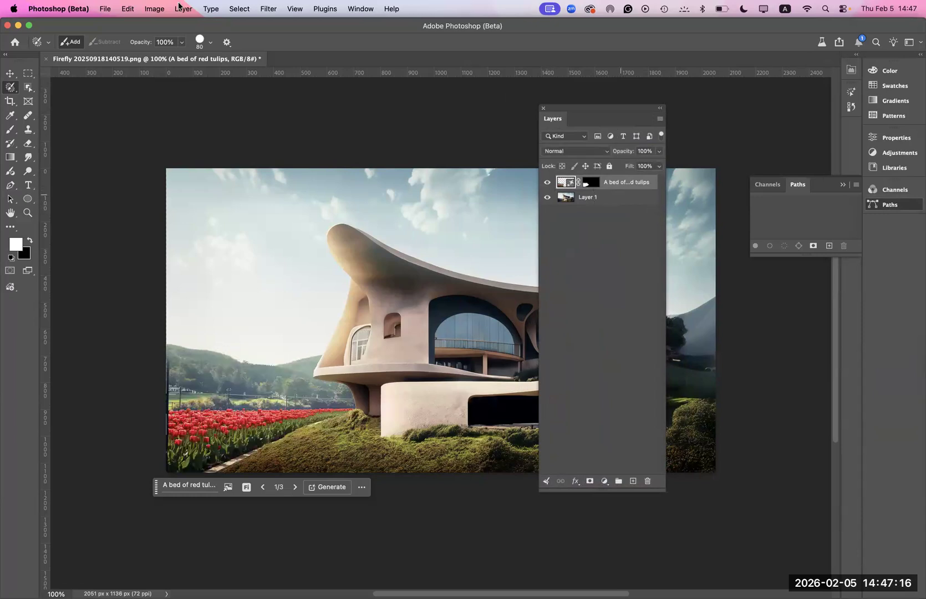
left_click(104, 9)
left_click(111, 37)
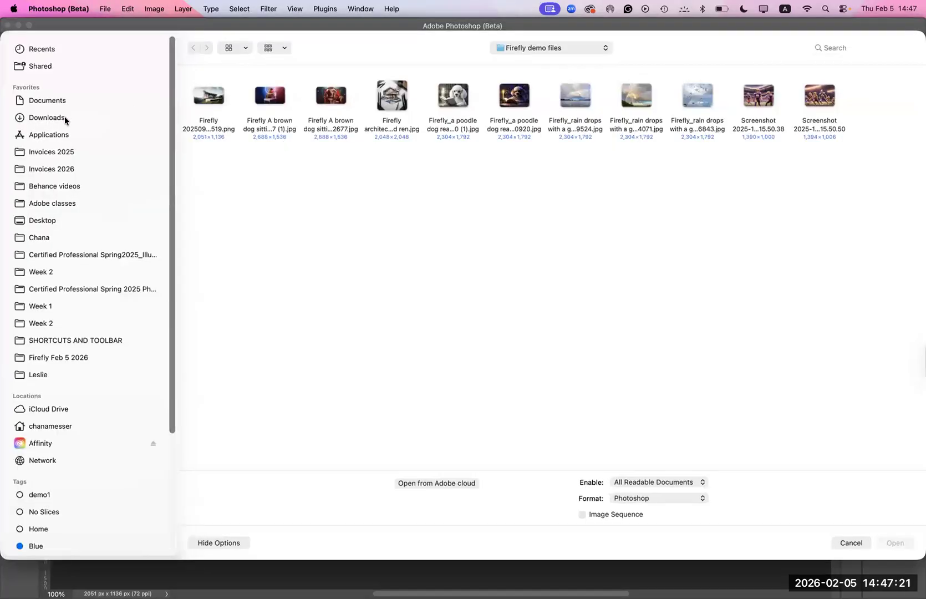
left_click(64, 118)
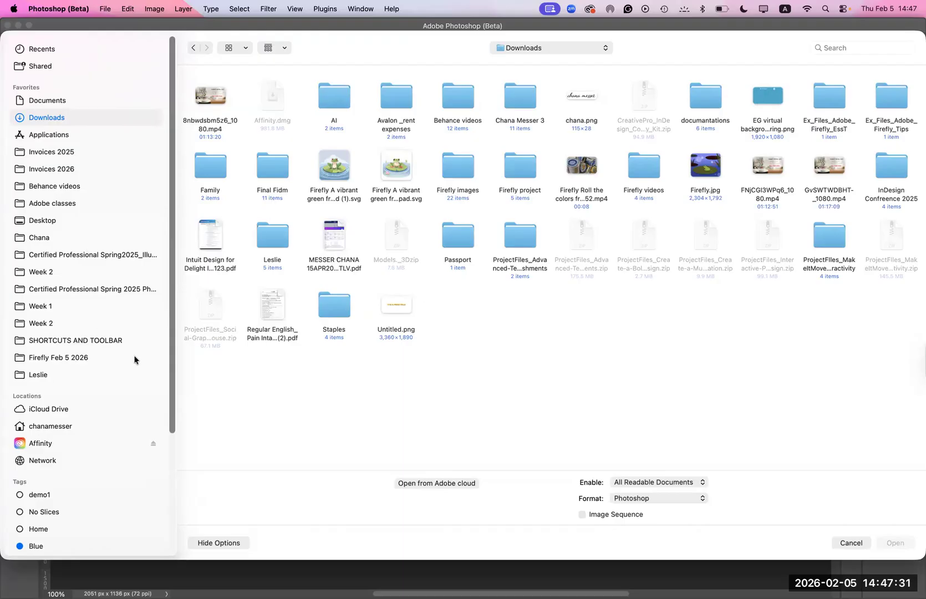
left_click(48, 221)
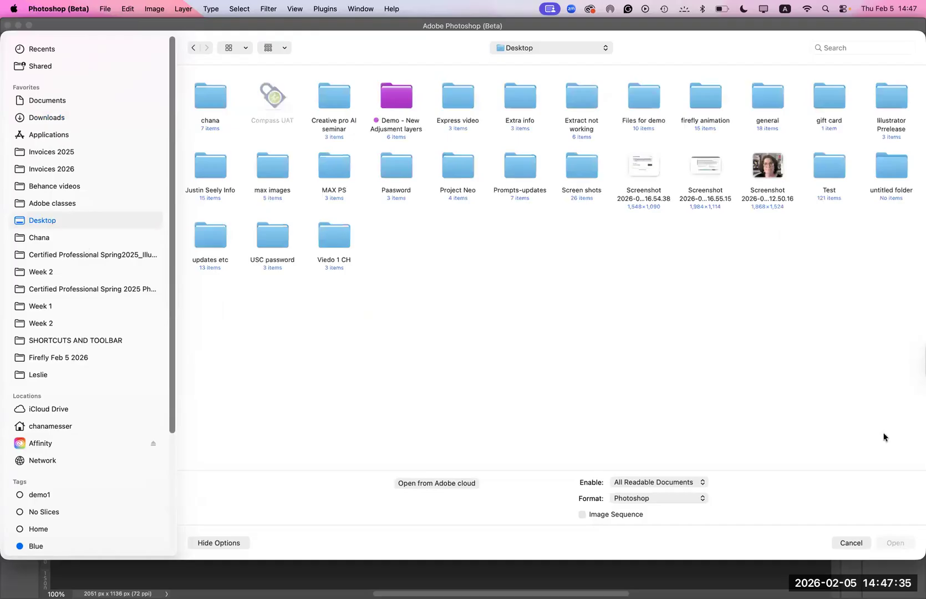
left_click(849, 542)
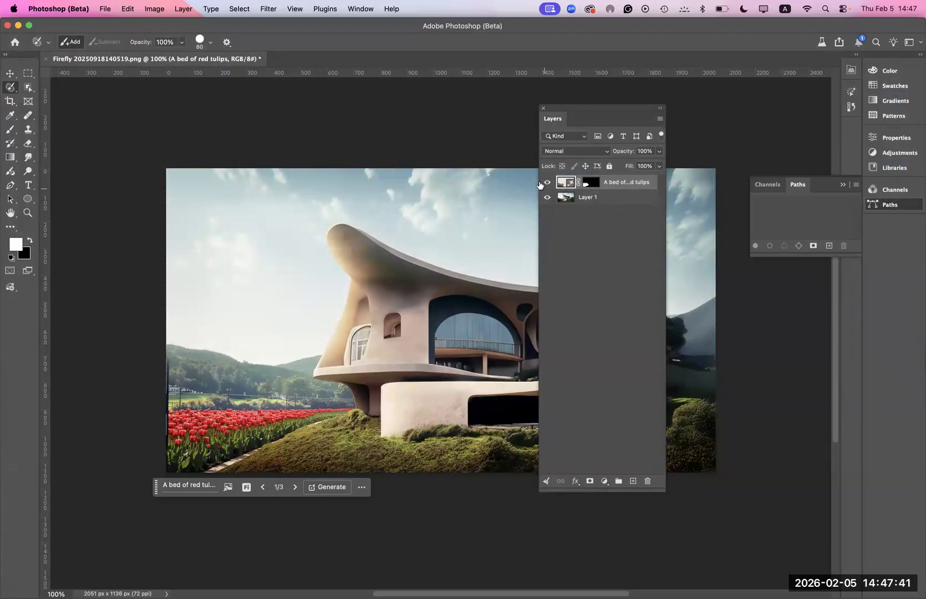
- Hide and show the tulip layer again to compare the original valley with the generated fill
left_click(547, 183)
left_click(546, 183)
left_click(546, 183)
left_click(546, 183)
- Uncover the house by moving the layer list aside, and remove the small arched window painted over on Layer 1
left_click_drag(556, 110, 689, 108)
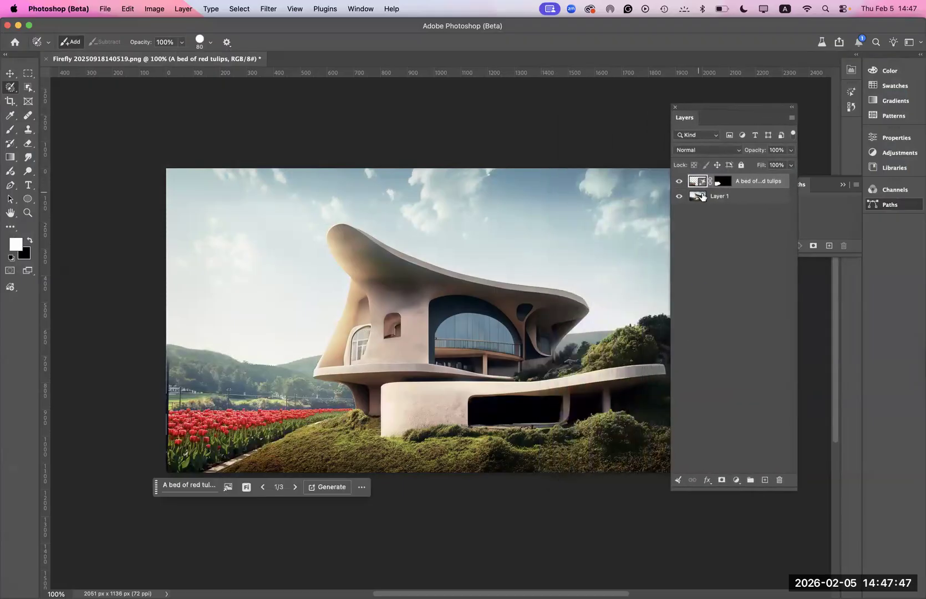
left_click(703, 196)
mouse_move(393, 315)
left_mouse_down()
mouse_move(390, 334)
mouse_move(385, 327)
mouse_move(398, 328)
left_mouse_up()
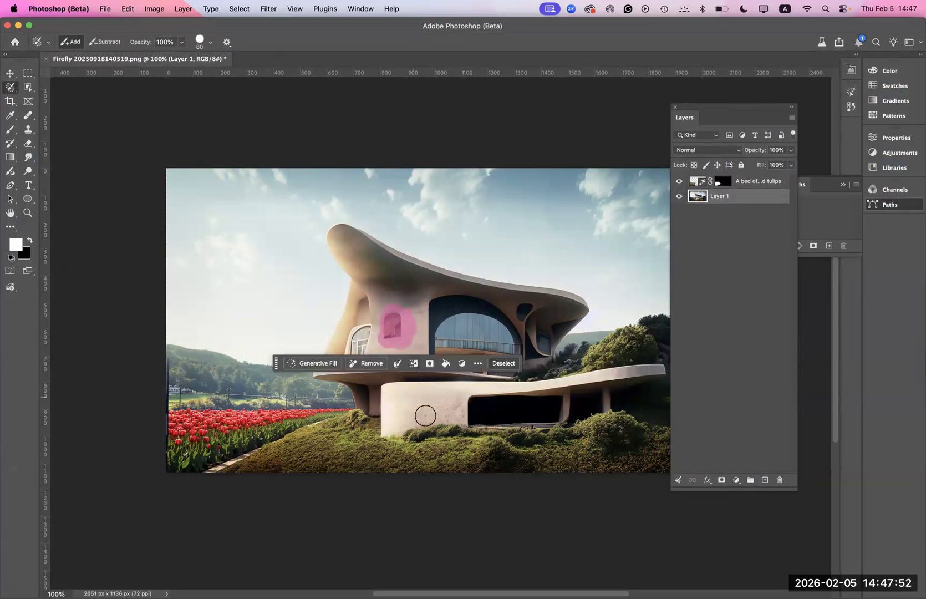
left_click(375, 363)
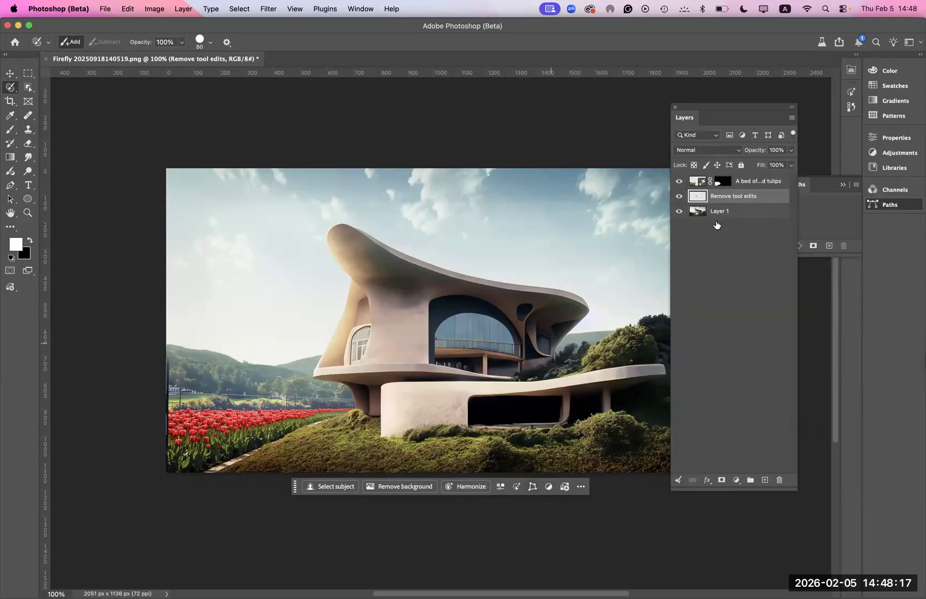
- Toggle the Remove tool edits layer to compare the wall with and without the window, leaving the layer hidden
left_click(679, 197)
left_click(679, 197)
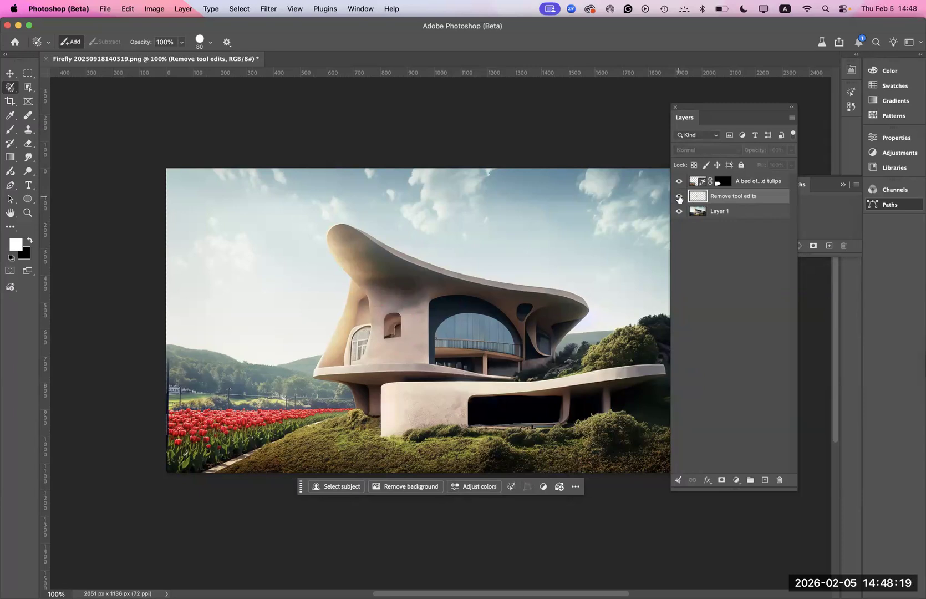
left_click(678, 196)
left_click(678, 197)
left_click(679, 198)
left_click(678, 197)
left_click(679, 197)
- Apply Sky Replacement to Layer 1 with the pink and orange sunset preset, output to new layers
left_click(700, 212)
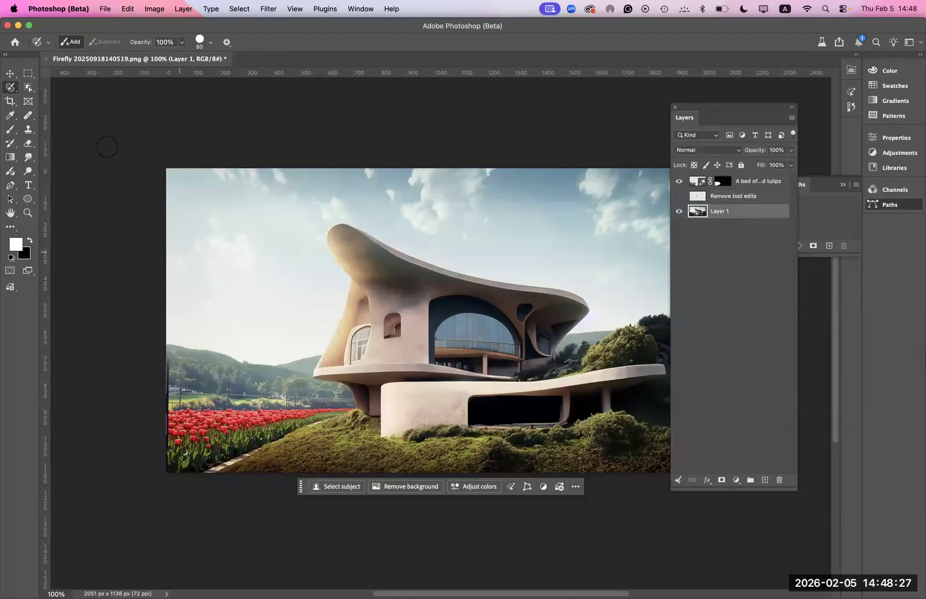
left_click(128, 10)
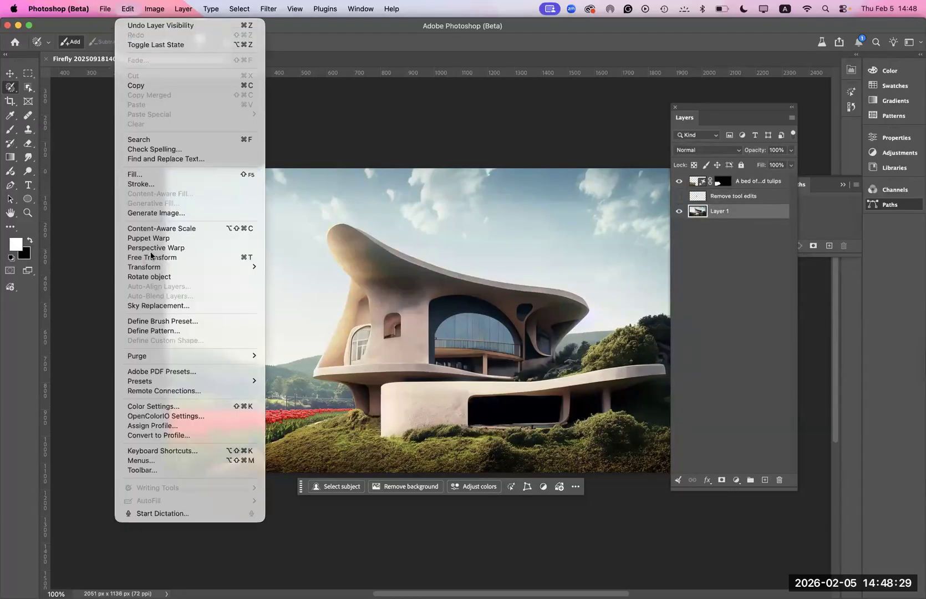
left_click(155, 306)
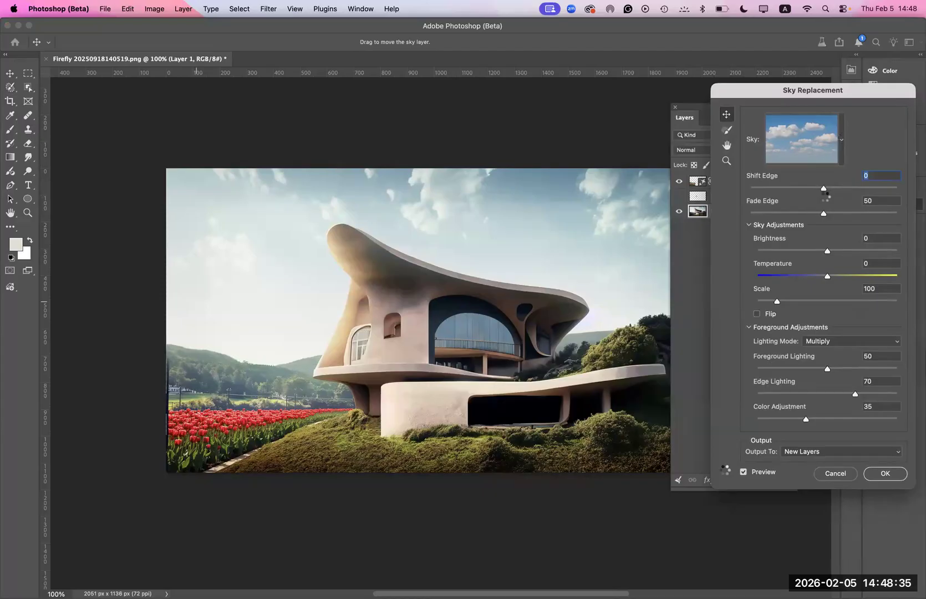
left_click(841, 142)
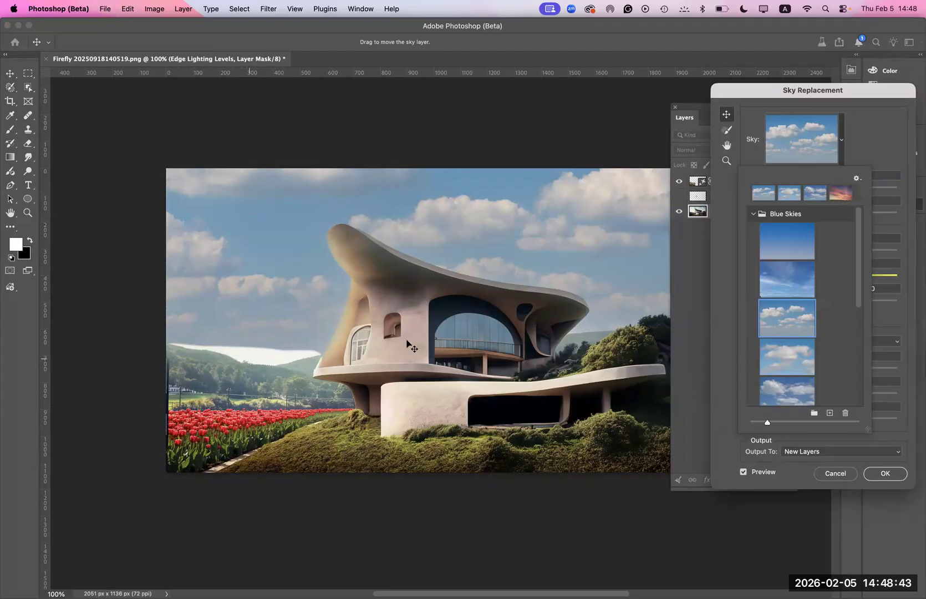
left_click(841, 193)
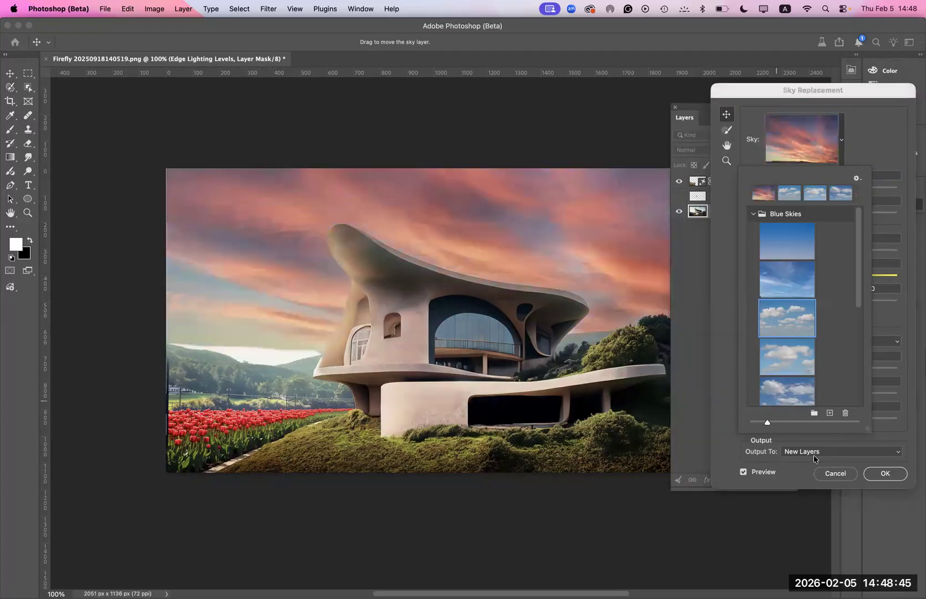
left_click(884, 475)
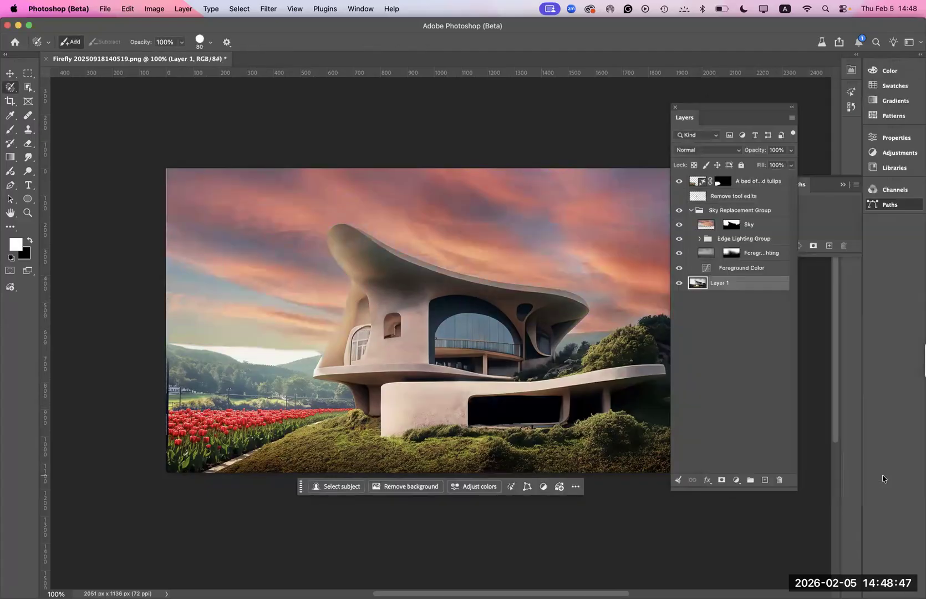
- Move the Sky layer out of the Sky Replacement Group to the top of the stack, above the tulip layer
left_click(713, 225)
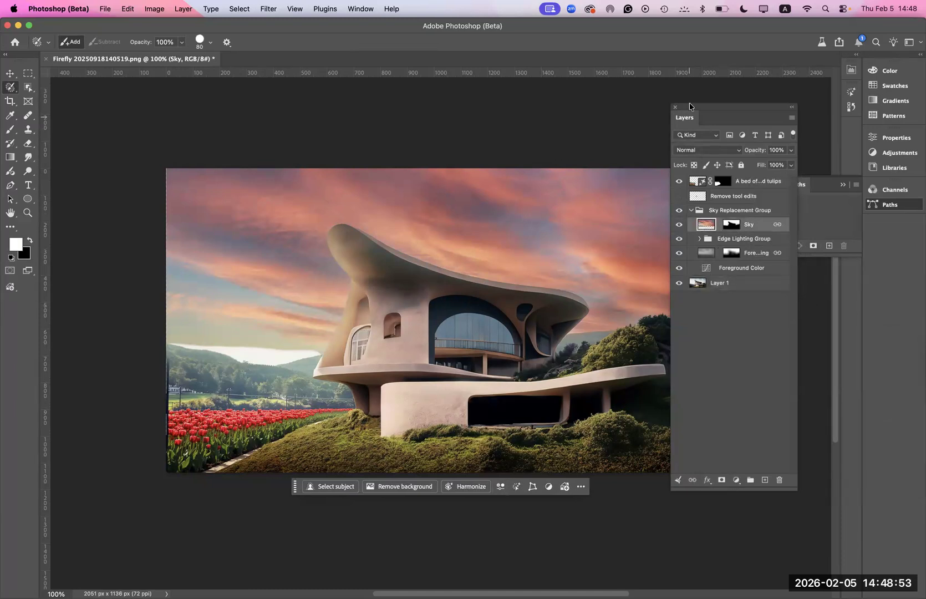
left_click_drag(688, 108, 690, 124)
left_click_drag(713, 313, 656, 111)
left_click_drag(731, 231, 721, 185)
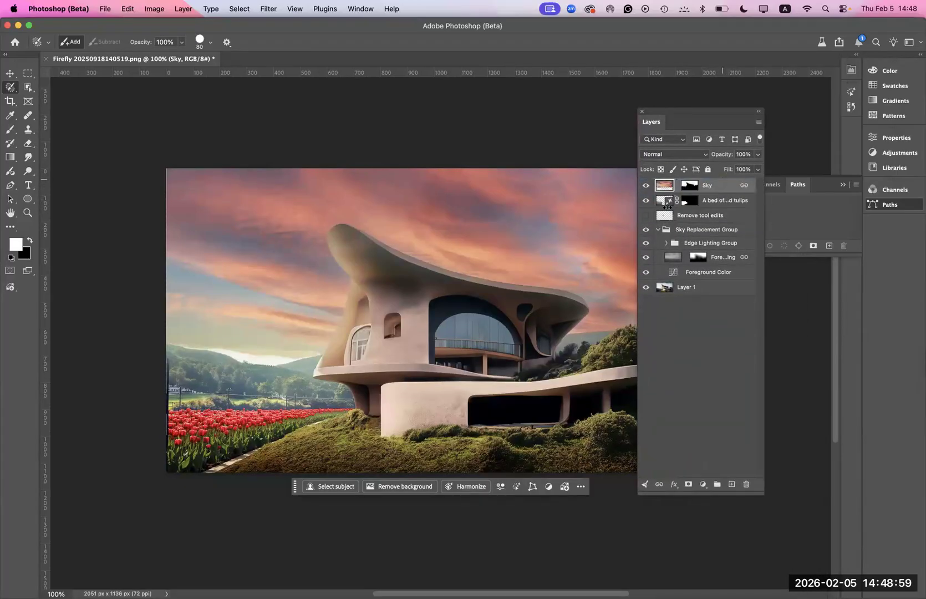
- Toggle the visibility of the Sky layer and the tulip layer to compare each edit, leaving both shown
left_click(647, 186)
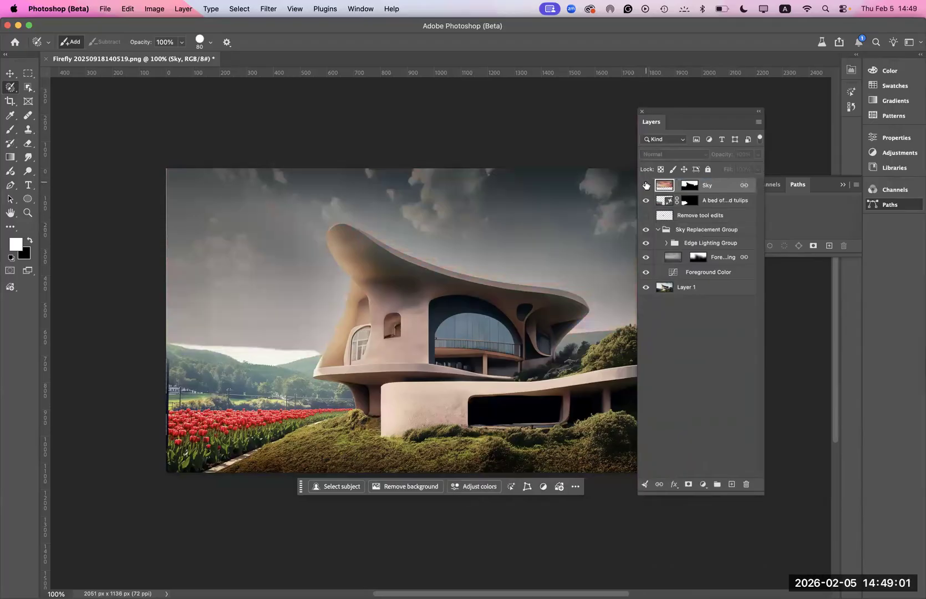
left_click(646, 185)
left_click(646, 202)
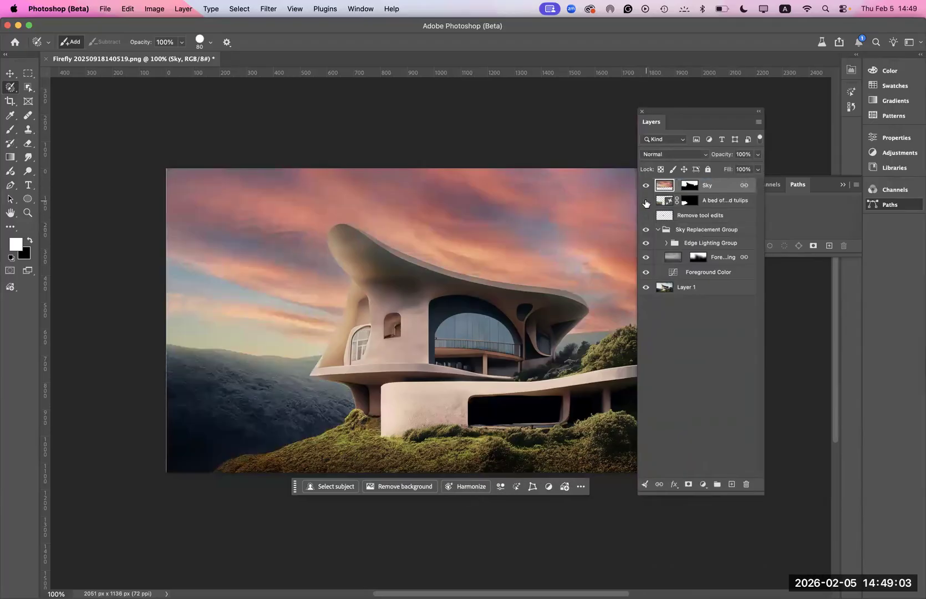
left_click(646, 201)
left_click(646, 201)
left_click(646, 202)
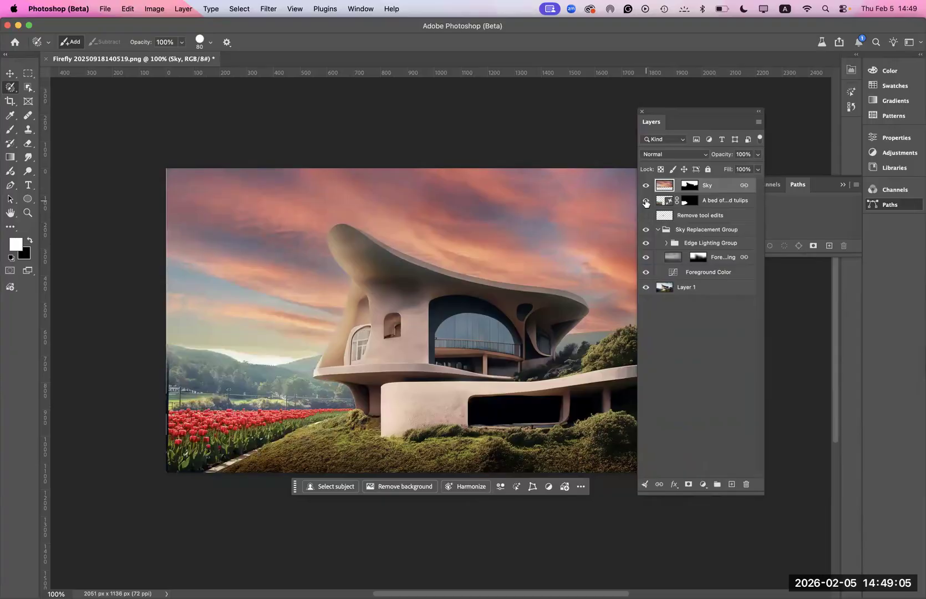
- Paint black with the Brush on the tulip layer's mask over the bright patch along the distant hills
left_click(690, 204)
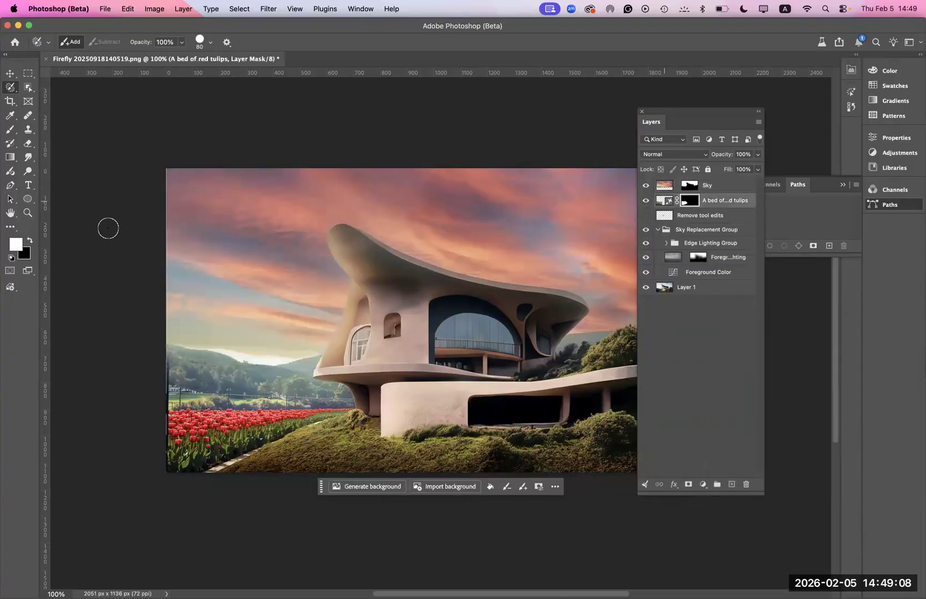
left_click(10, 129)
left_click(29, 239)
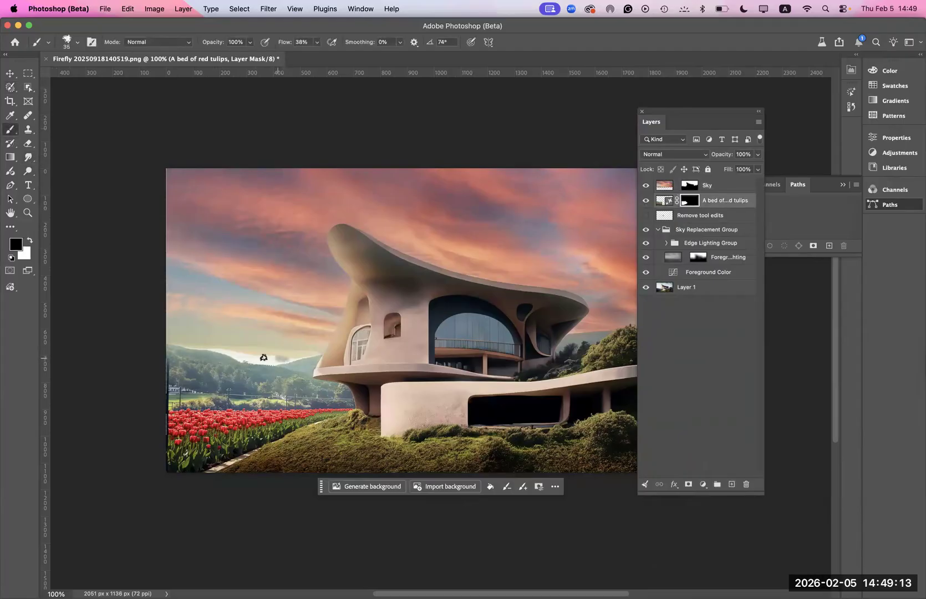
mouse_move(255, 360)
left_mouse_down()
mouse_move(232, 354)
mouse_move(320, 357)
mouse_move(229, 357)
left_mouse_up()
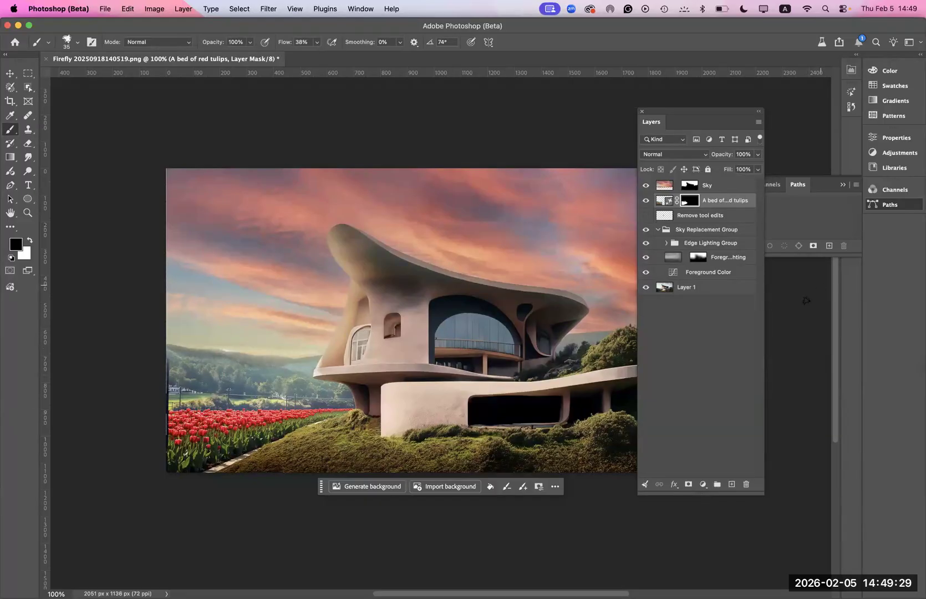
- Convert all layers from Layer 1 up to Sky into one smart object and move the layer list clear of the image
scroll(807, 300, "up", 3)
left_click(703, 289)
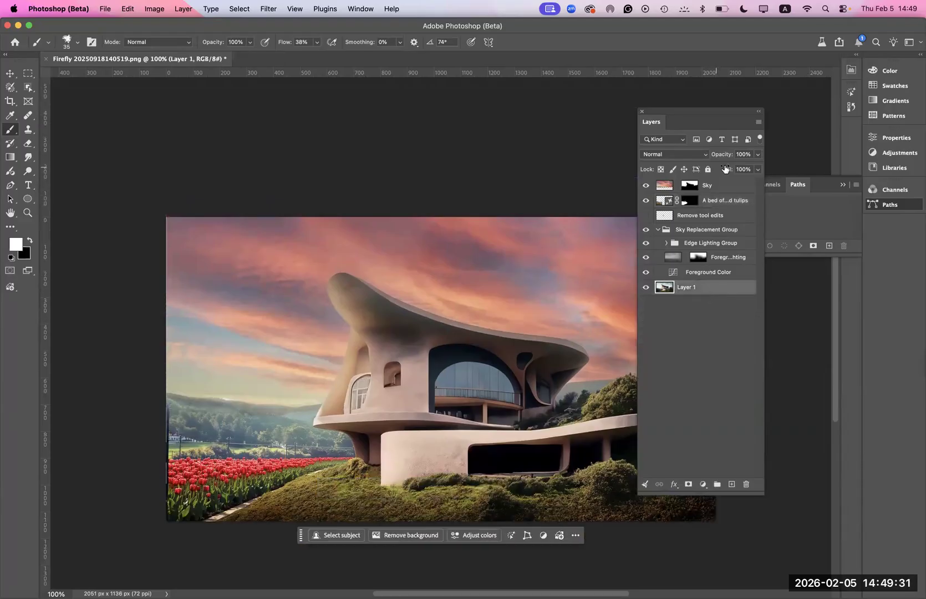
left_click(716, 187, "shift")
left_click(759, 122)
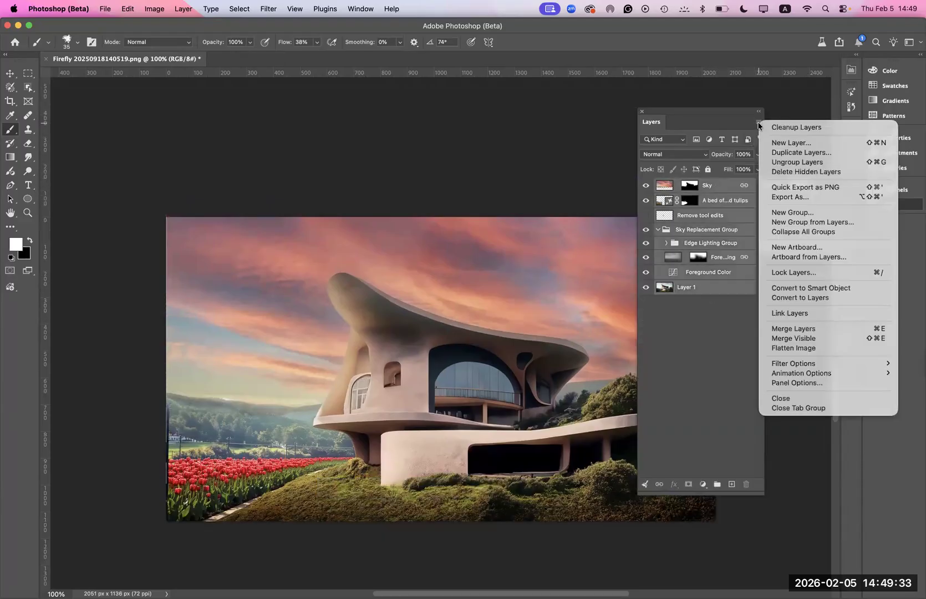
left_click(811, 288)
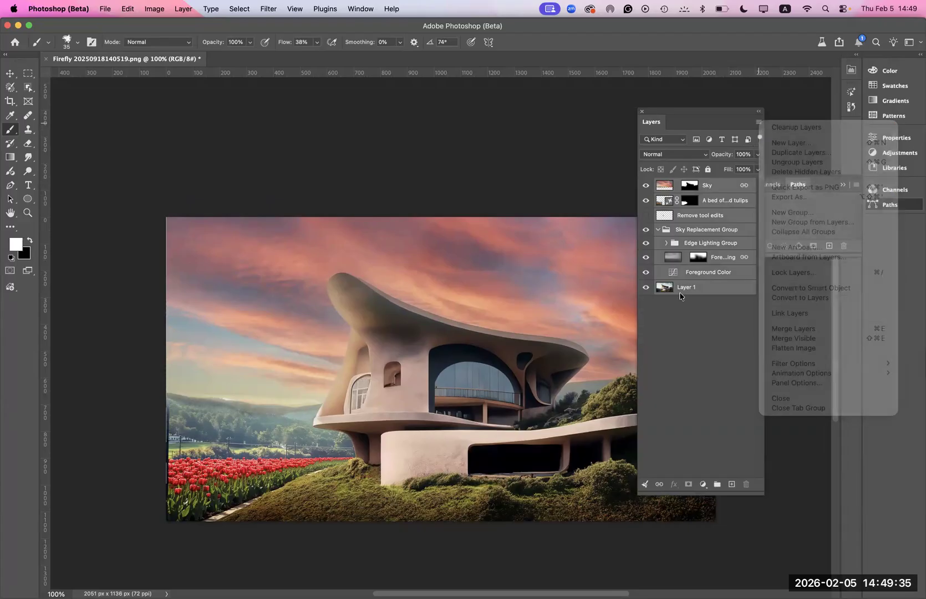
left_click_drag(657, 111, 753, 123)
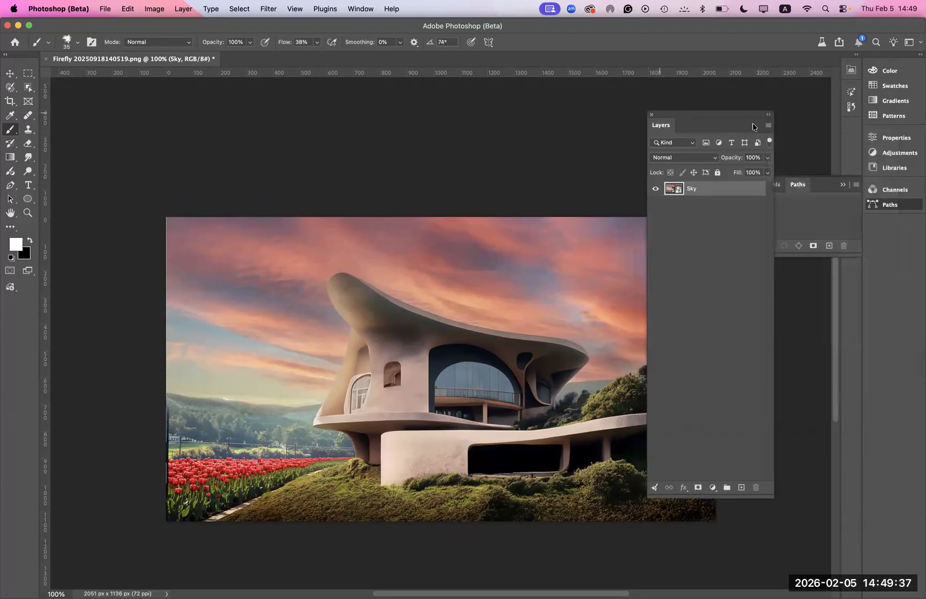
- Preview several Artistic filters on the smart object and apply Cutout with 4 levels, edge simplicity 4 and edge fidelity 2
left_click(268, 8)
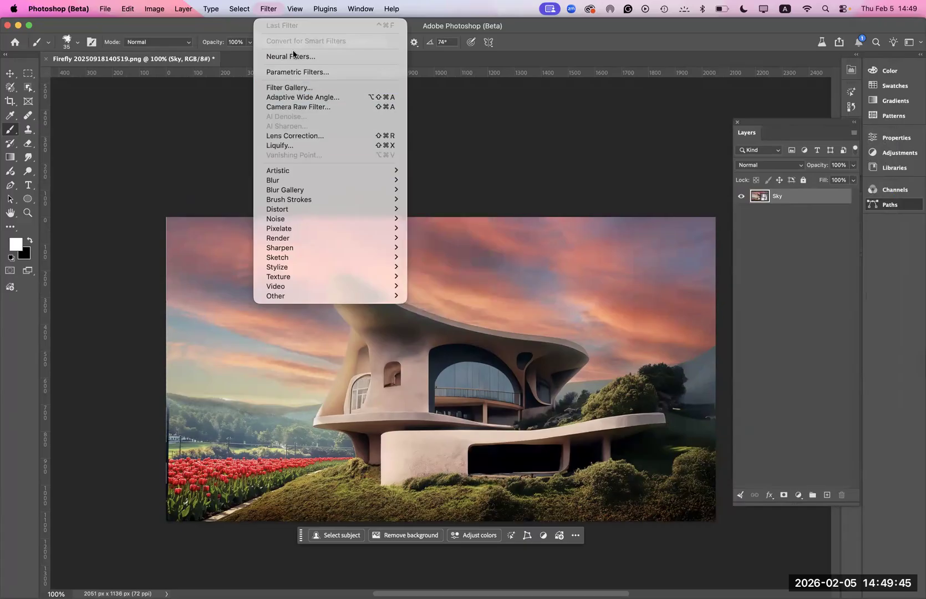
mouse_move(290, 172)
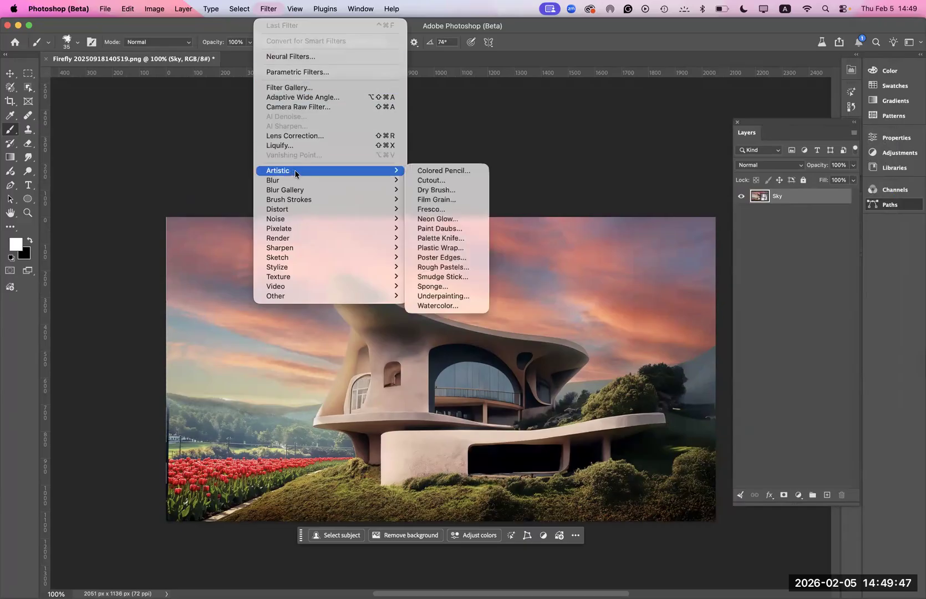
left_click(450, 192)
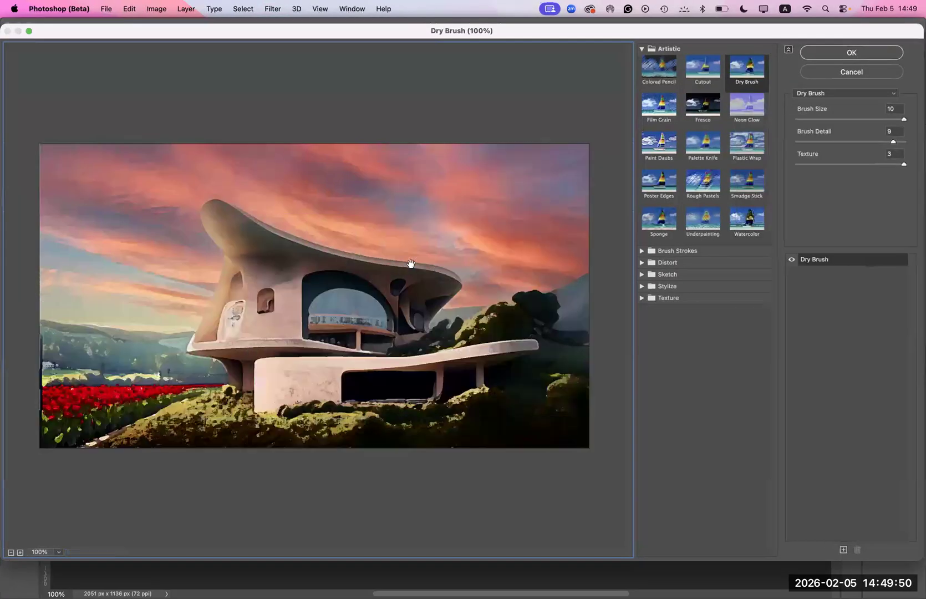
left_click(668, 147)
left_click(747, 147)
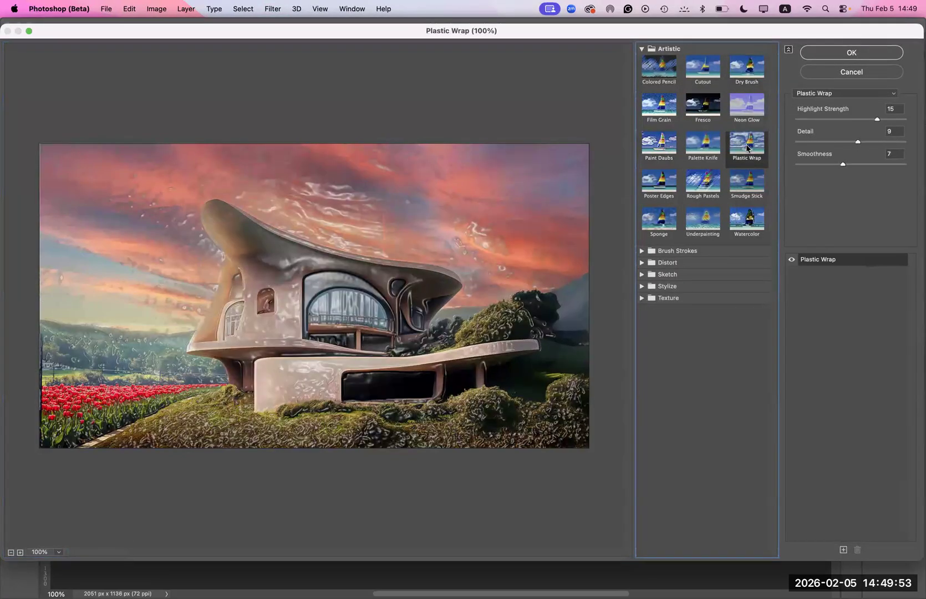
left_click(665, 113)
left_click(653, 153)
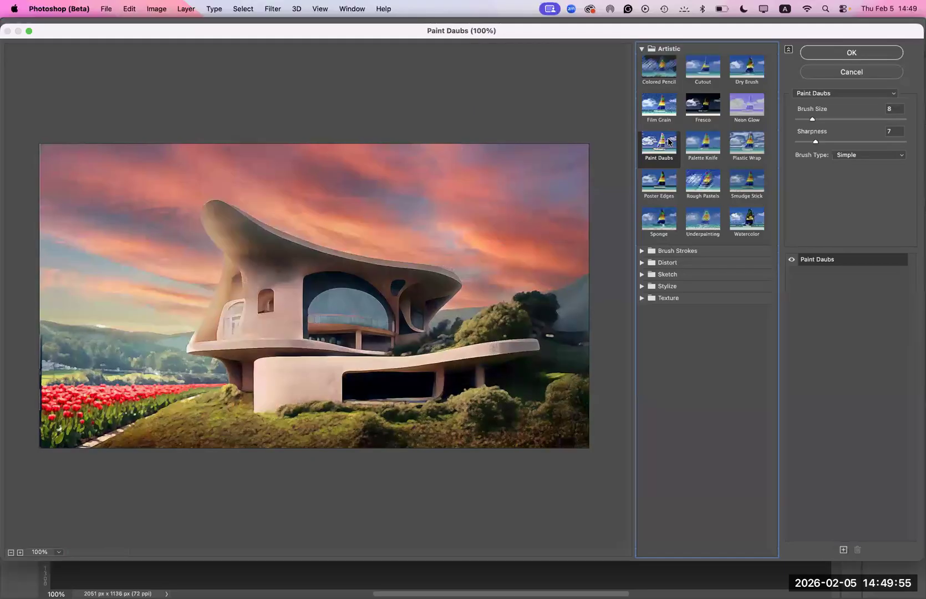
left_click(660, 114)
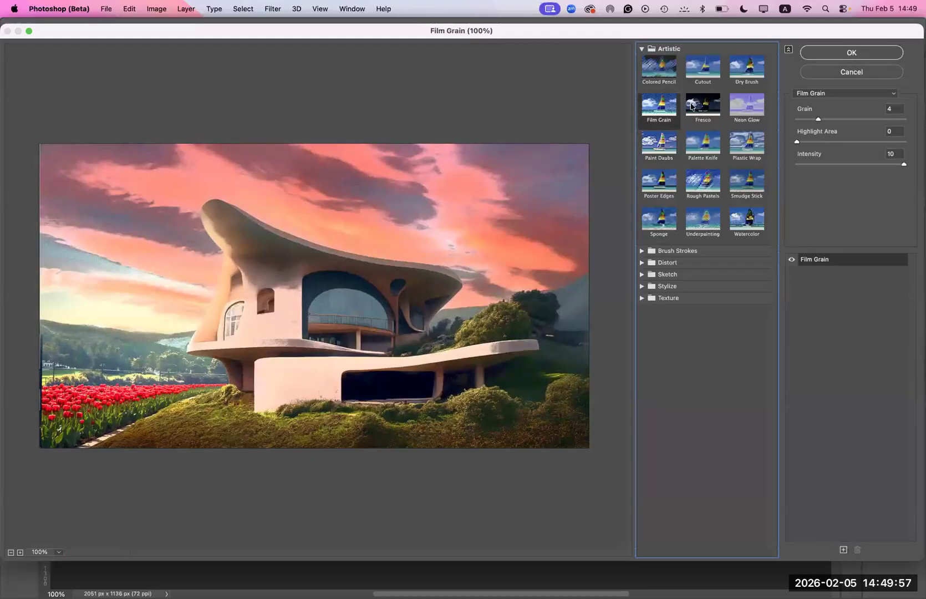
left_click(705, 75)
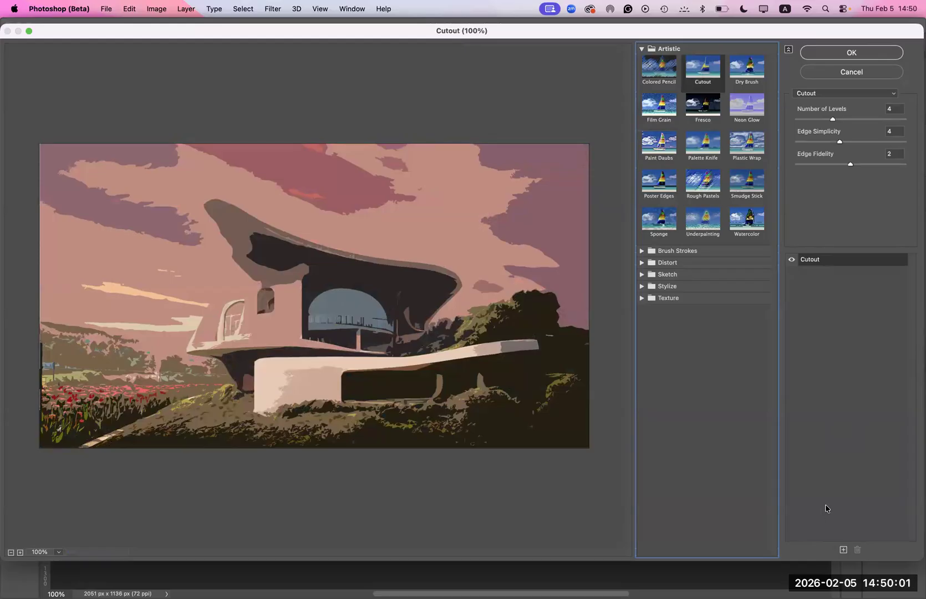
key("Return")
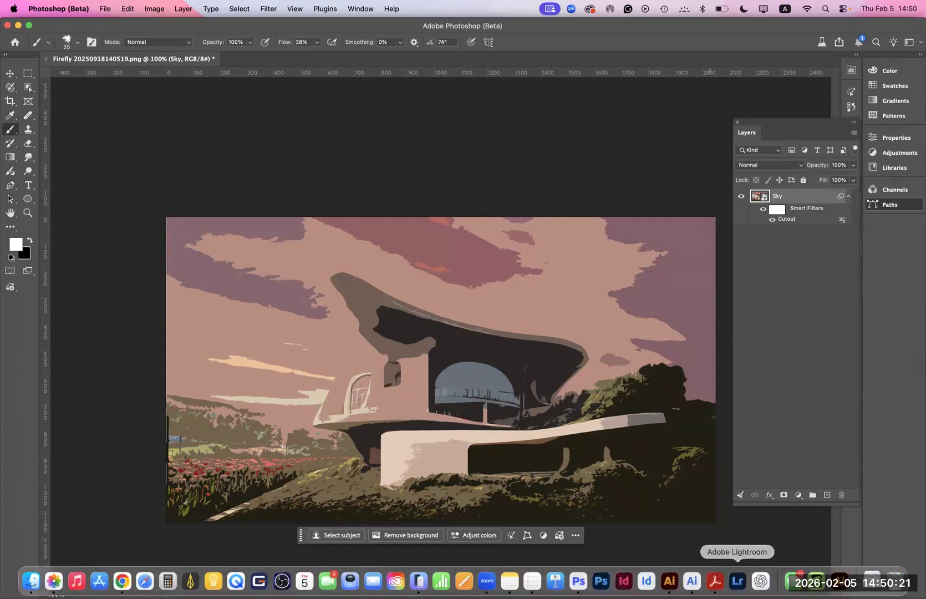
- Switch to Acrobat to view the presentation's page of important links and resources
left_click(714, 580)
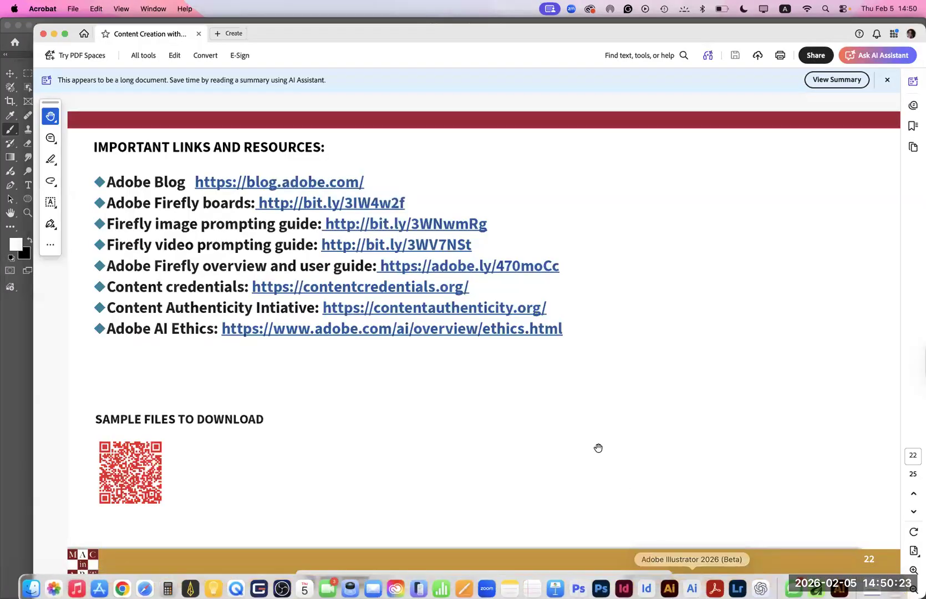